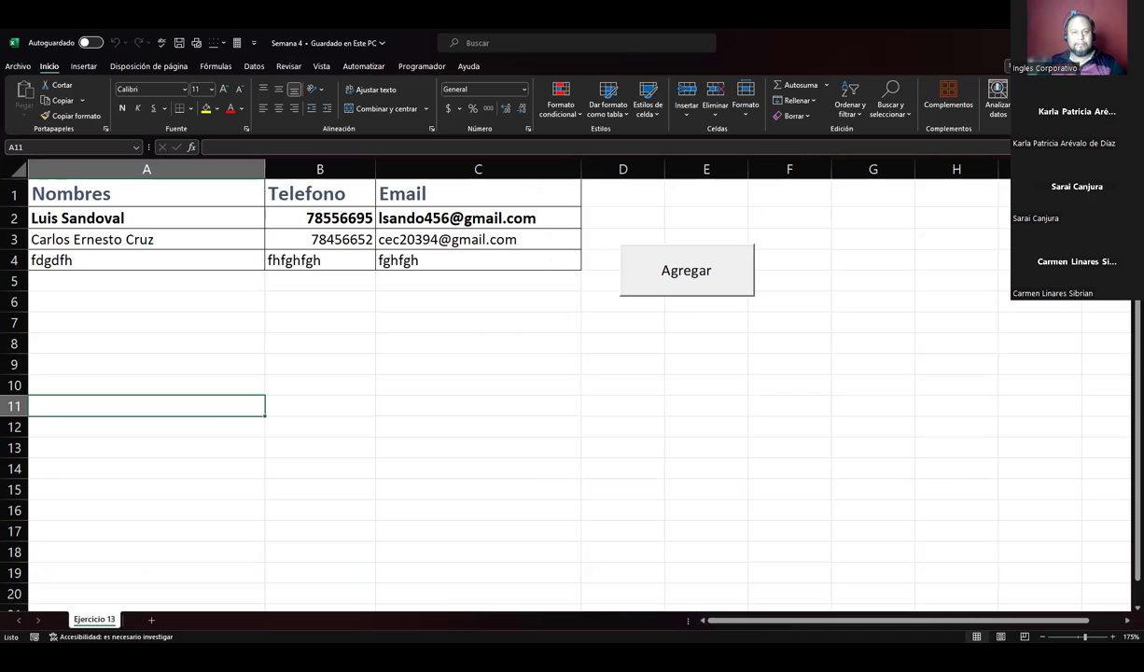
Switch from the Semana 4 Excel workbook to the ManualExcel-Avanzado manual in Word
key("alt+Tab")
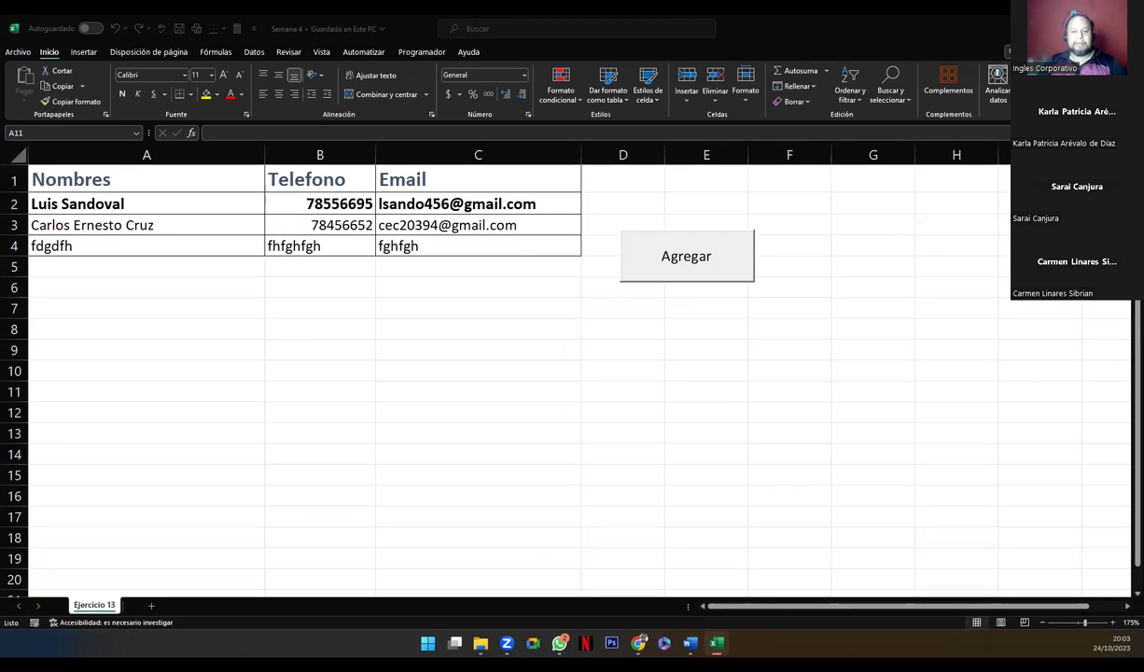
key("alt+Tab")
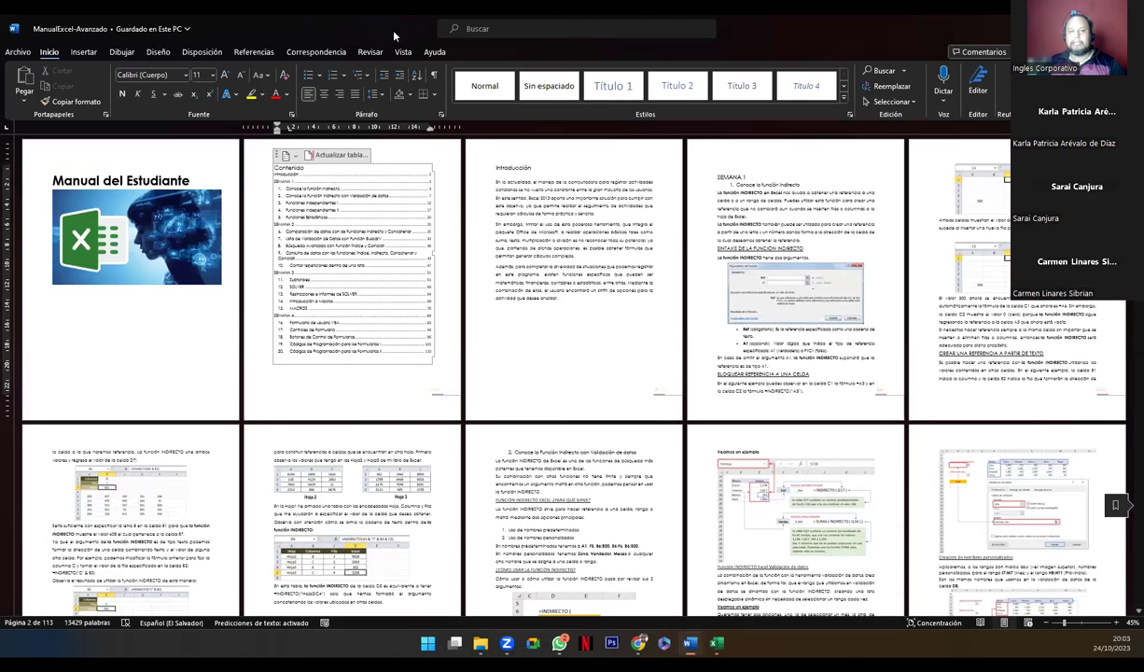
Leave the Word manual for the Microsoft Excel Avanzado title slide in Genially
key("alt+Tab")
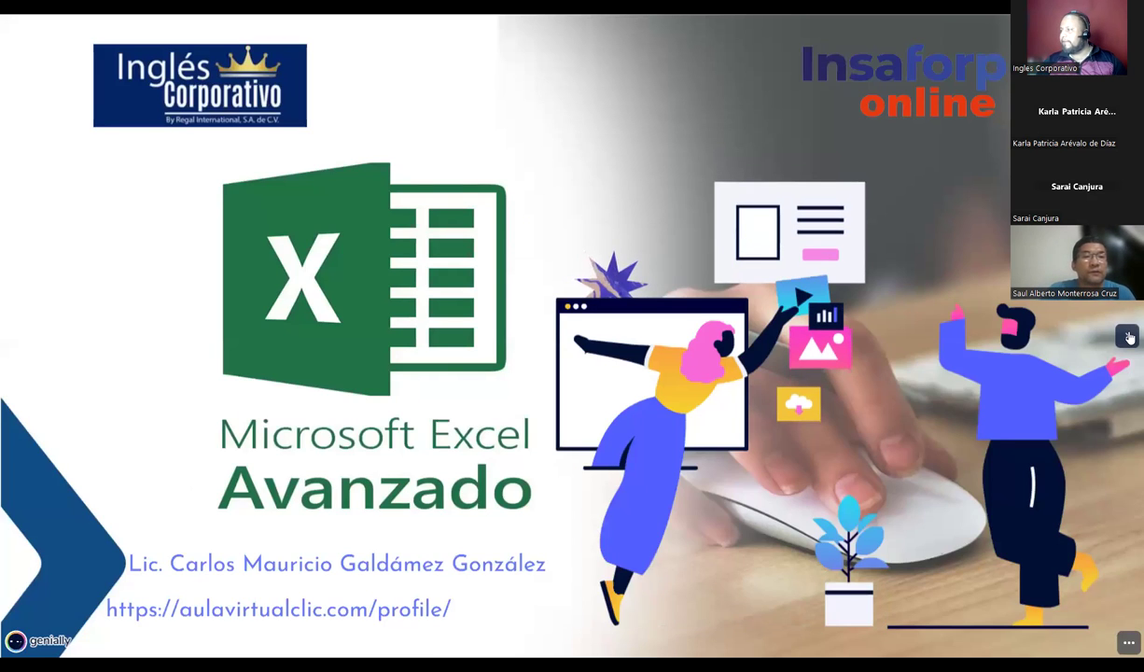
Move forward two slides, back one to the Controles de Formulario objective, then return to Excel
left_click(1127, 336)
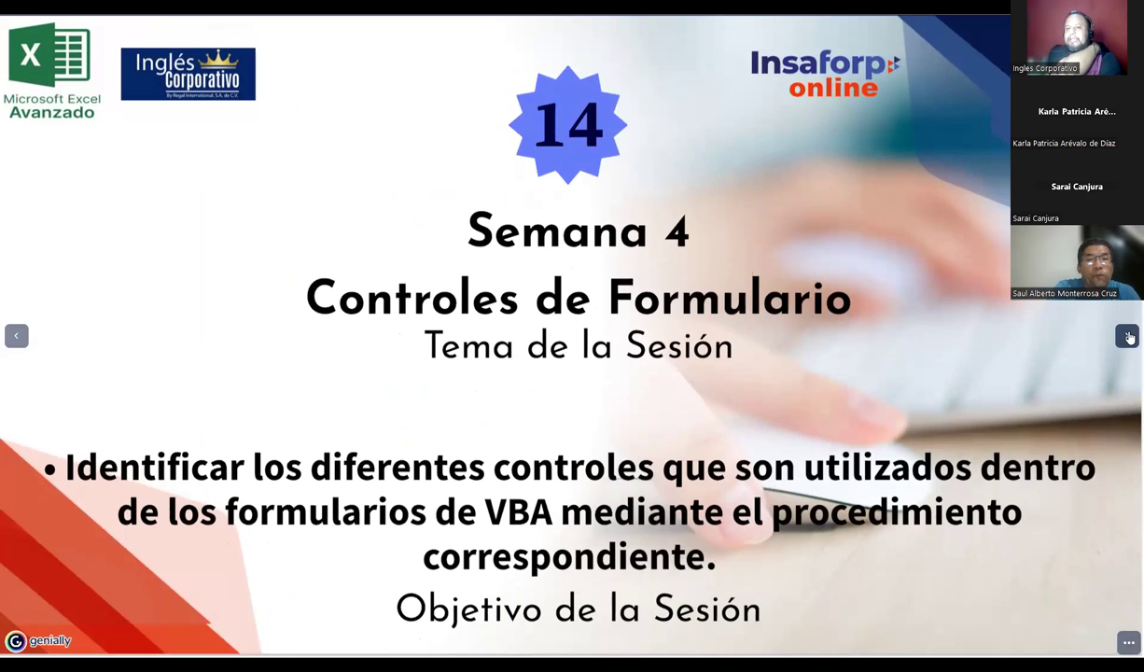
left_click(1127, 336)
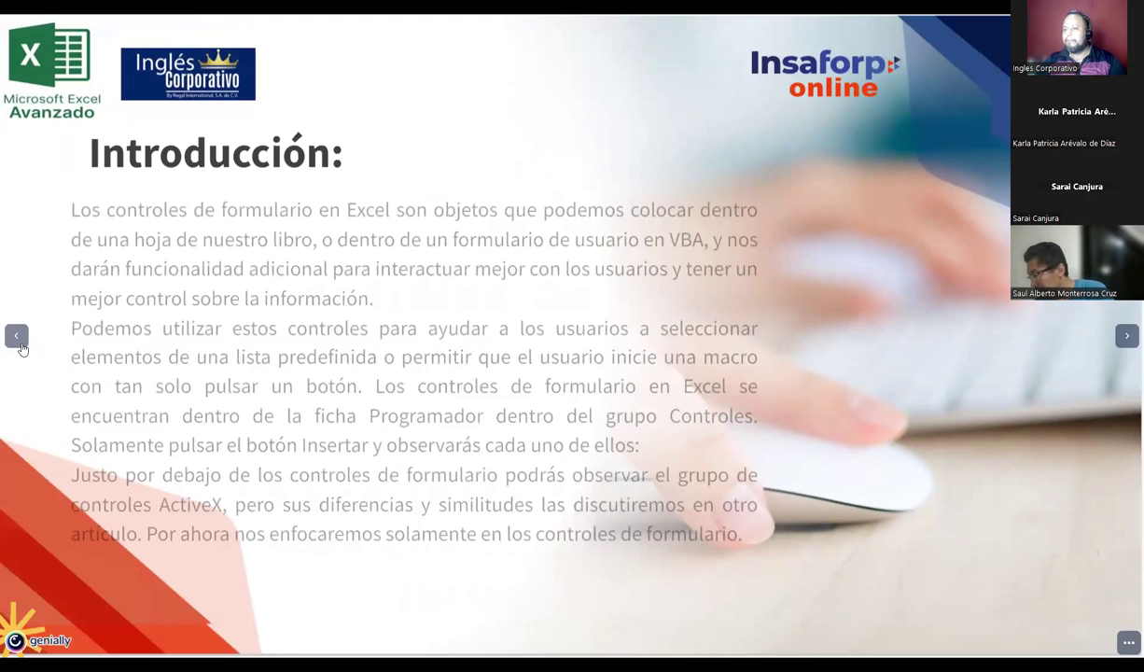
left_click(19, 340)
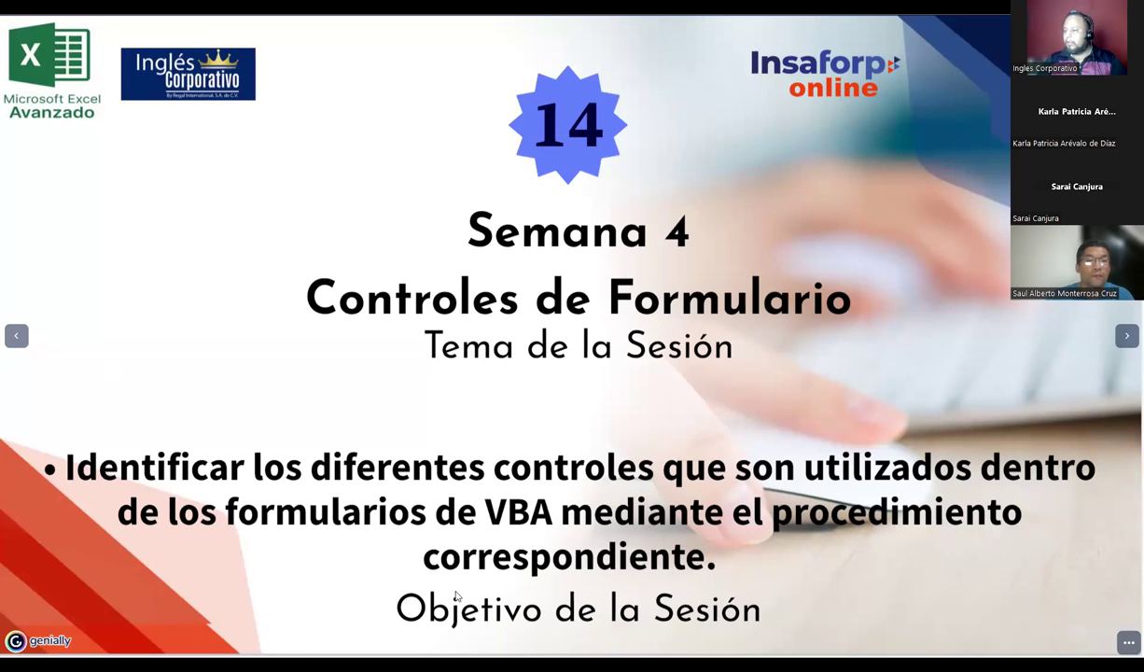
key("alt+Tab")
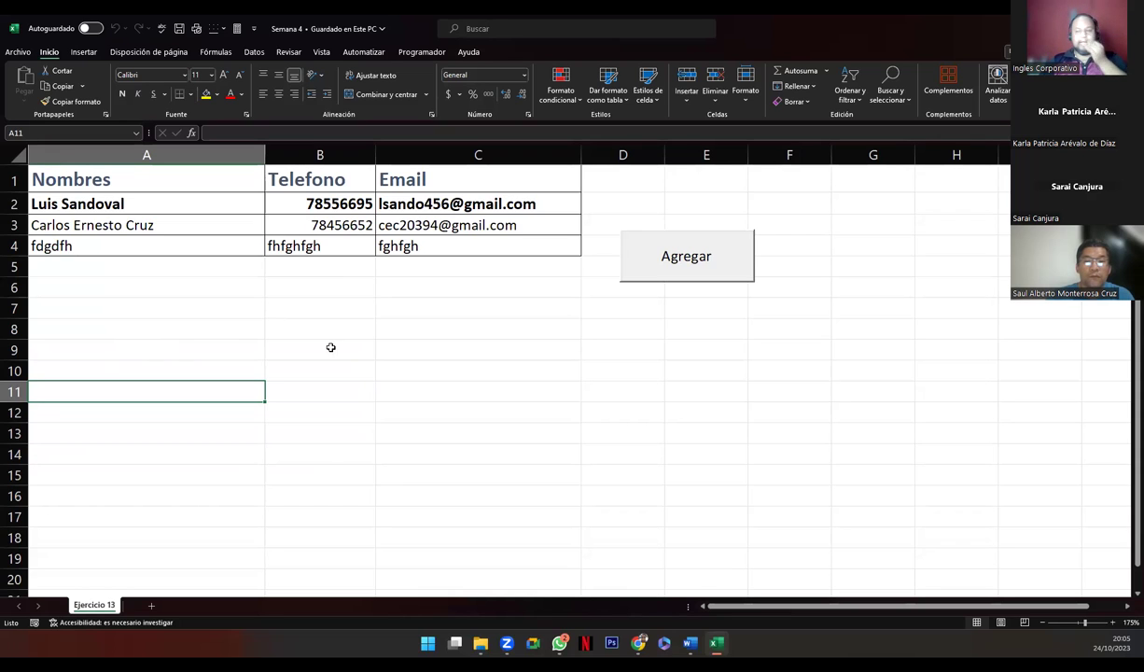
Select cell A8 and launch the Visual Basic editor from the Programador tab
left_click(222, 327)
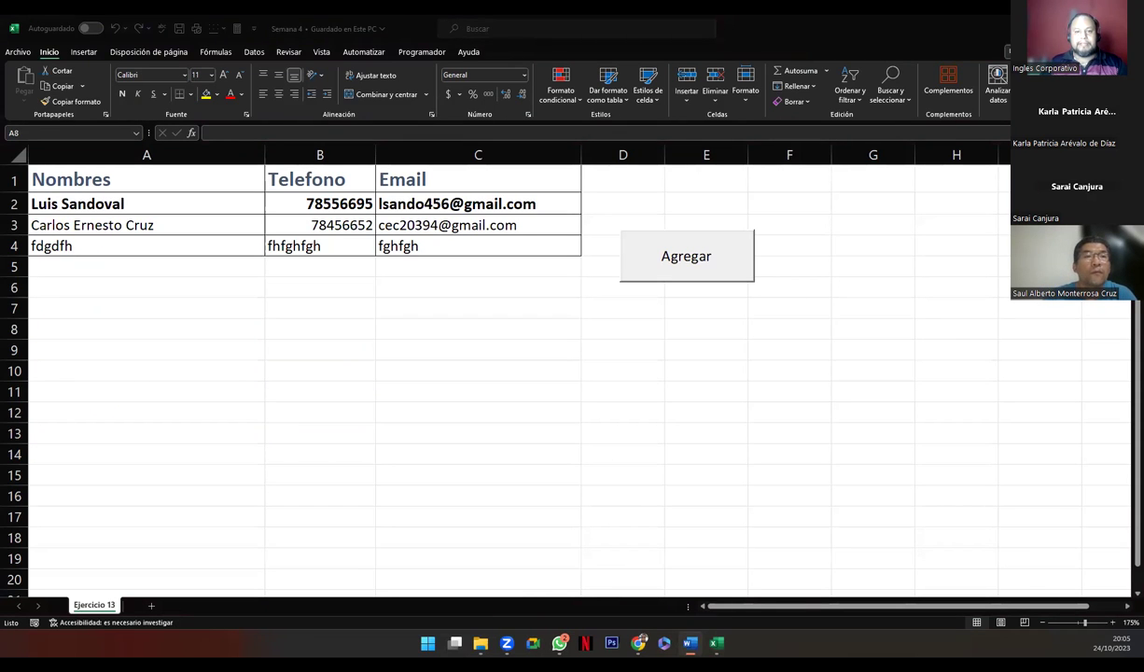
left_click(201, 317)
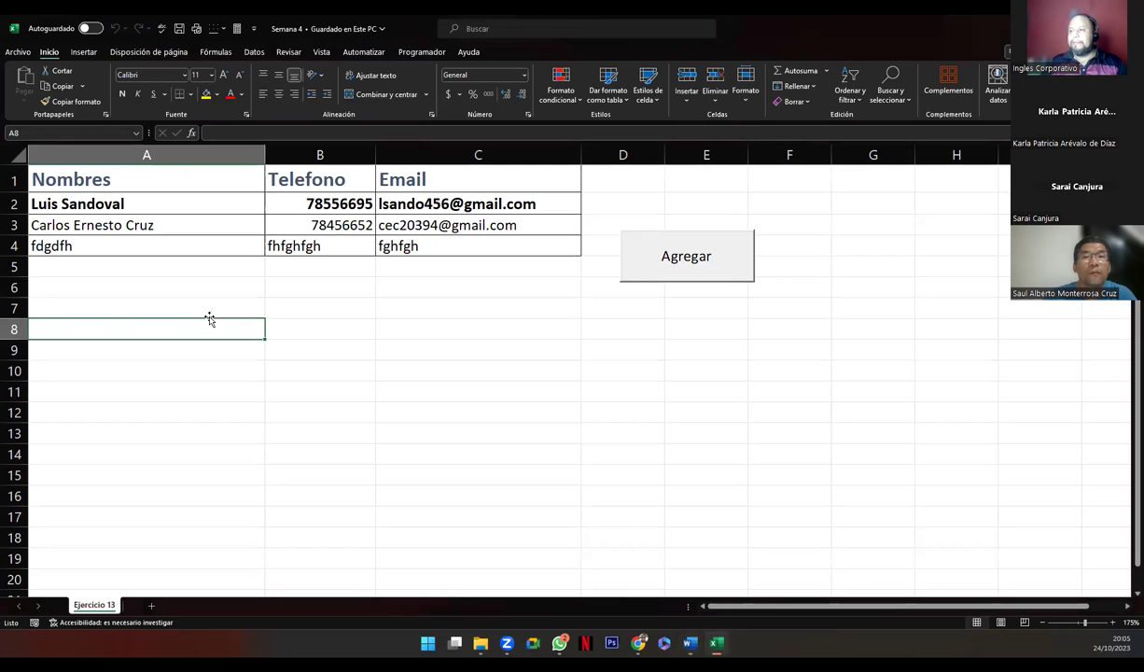
left_click(417, 53)
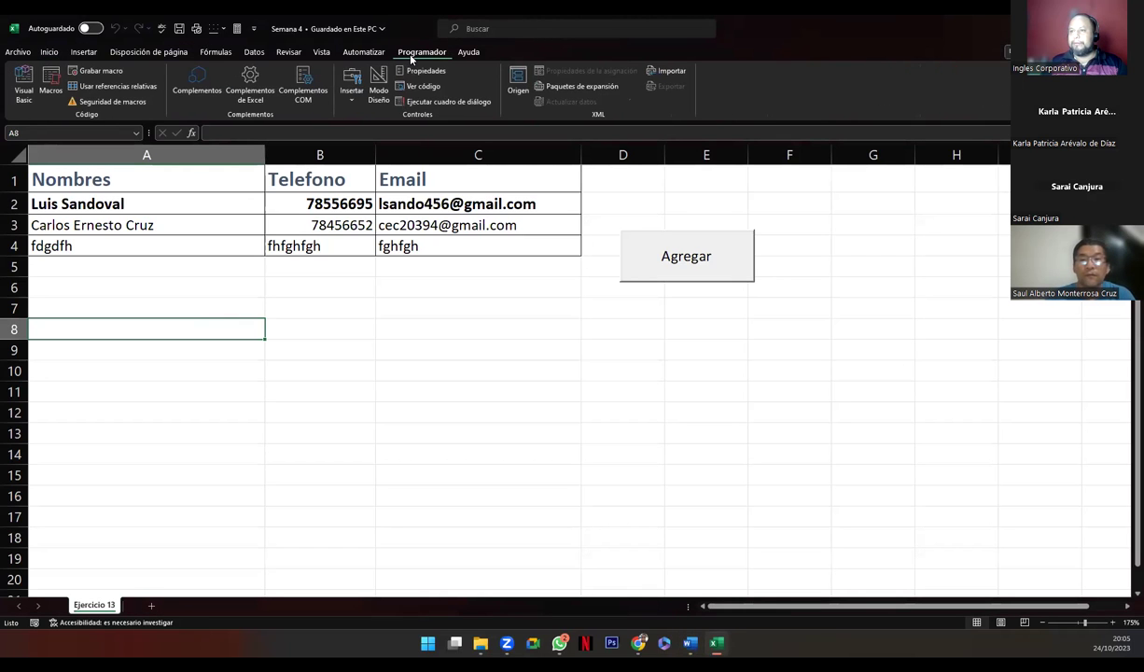
left_click(20, 90)
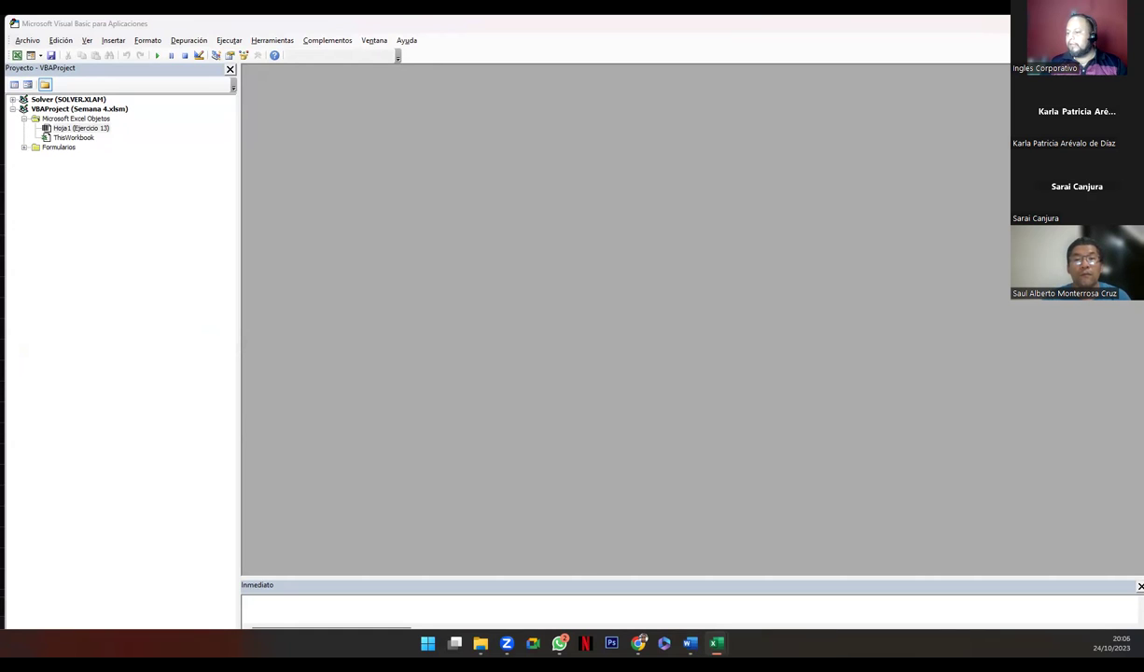
Expand Formularios to reveal frmAgenda2, then insert a new UserForm1 via Insertar
left_click(128, 231)
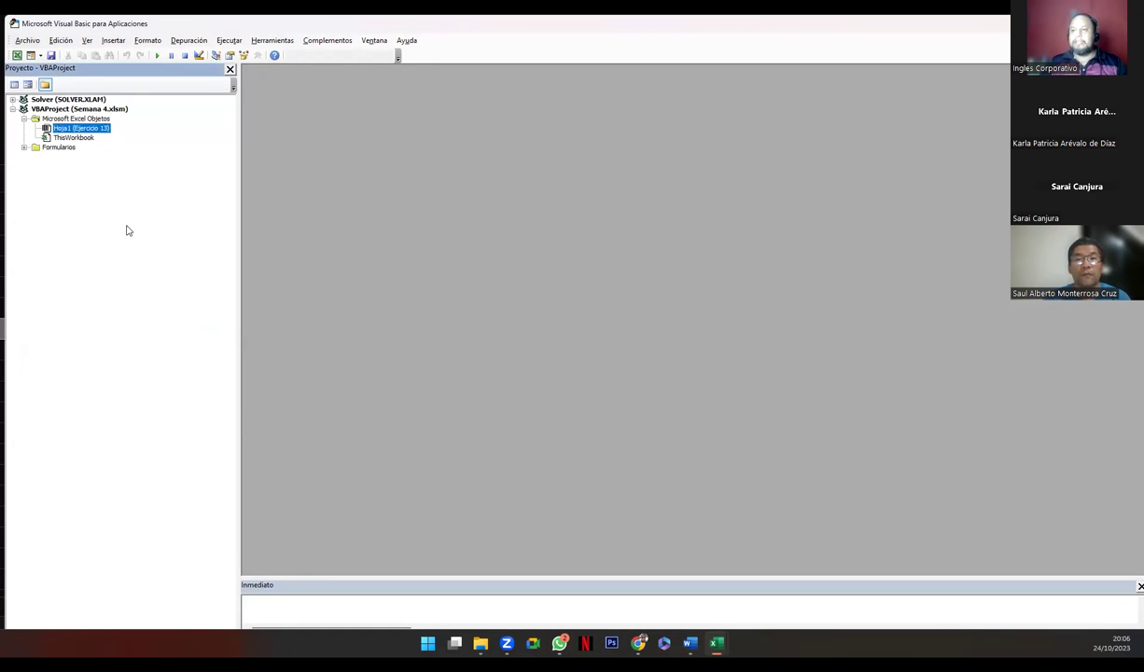
left_click(23, 147)
left_click(69, 158)
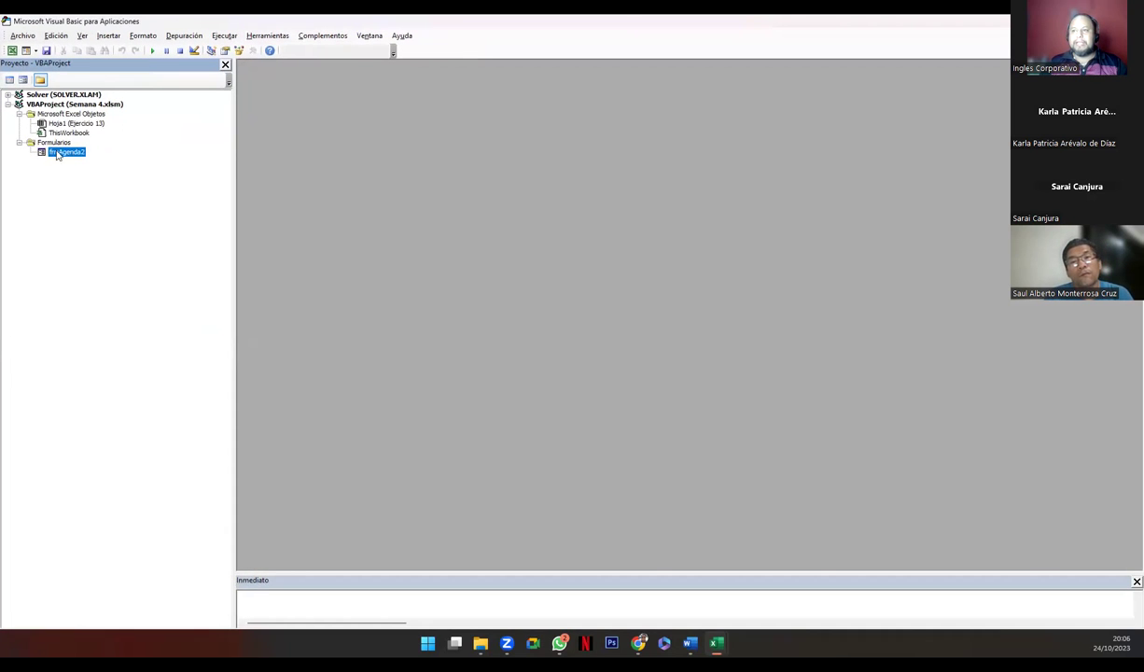
left_click(108, 36)
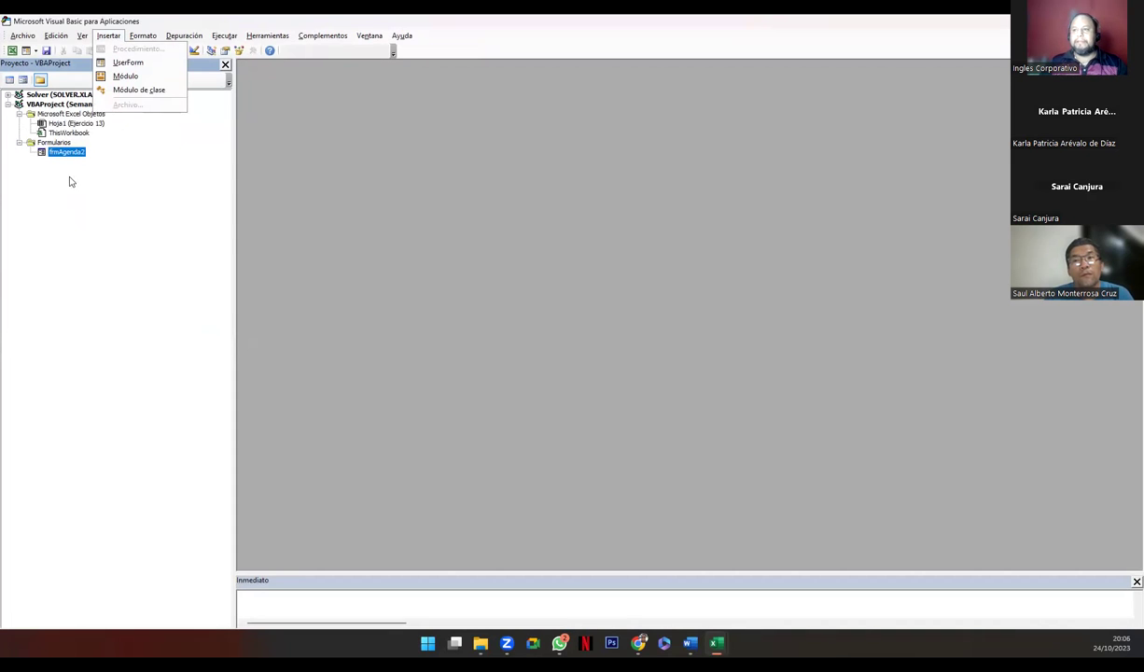
left_click(128, 63)
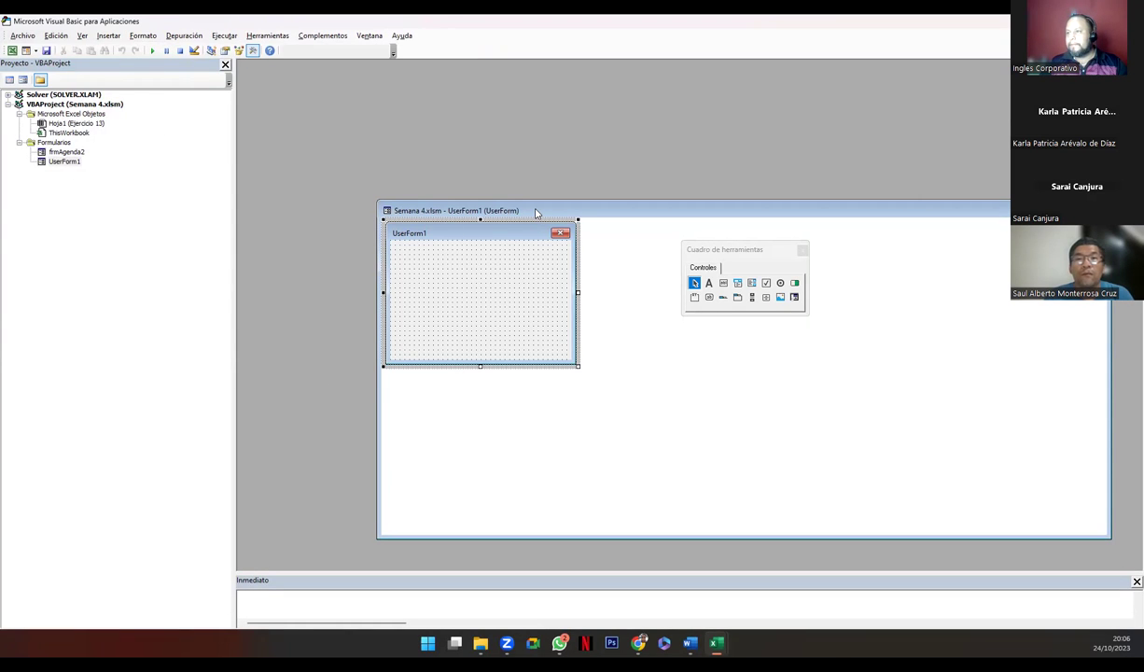
Move the UserForm1 design window to the top-left and drag its corner to enlarge the form
left_click_drag(537, 213, 398, 75)
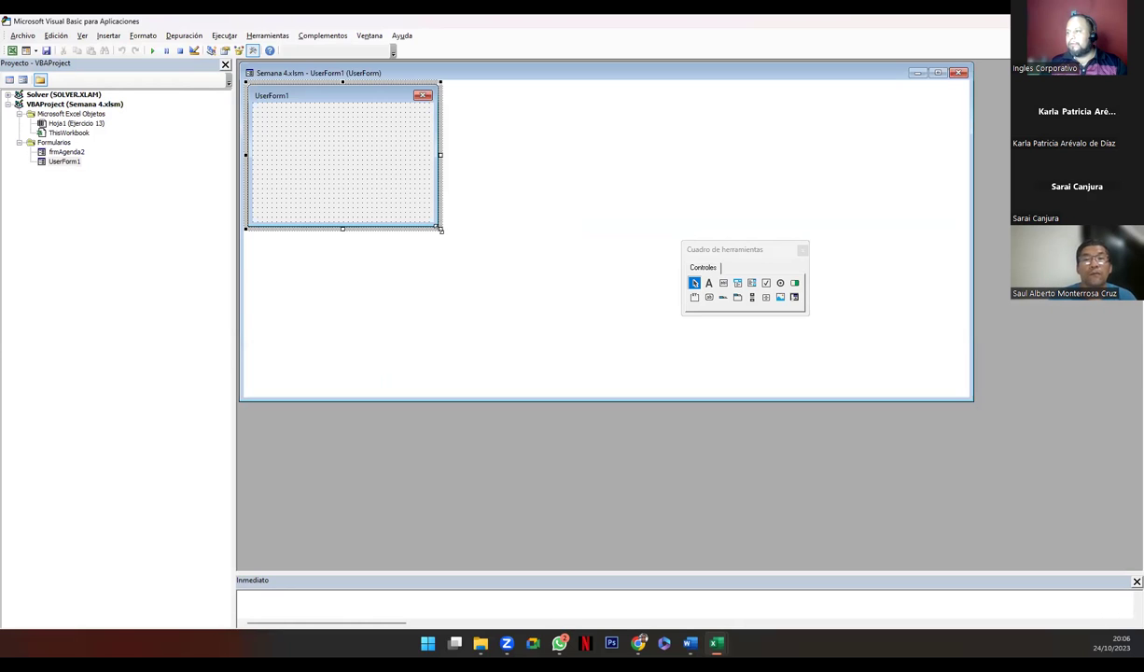
left_click_drag(438, 229, 615, 241)
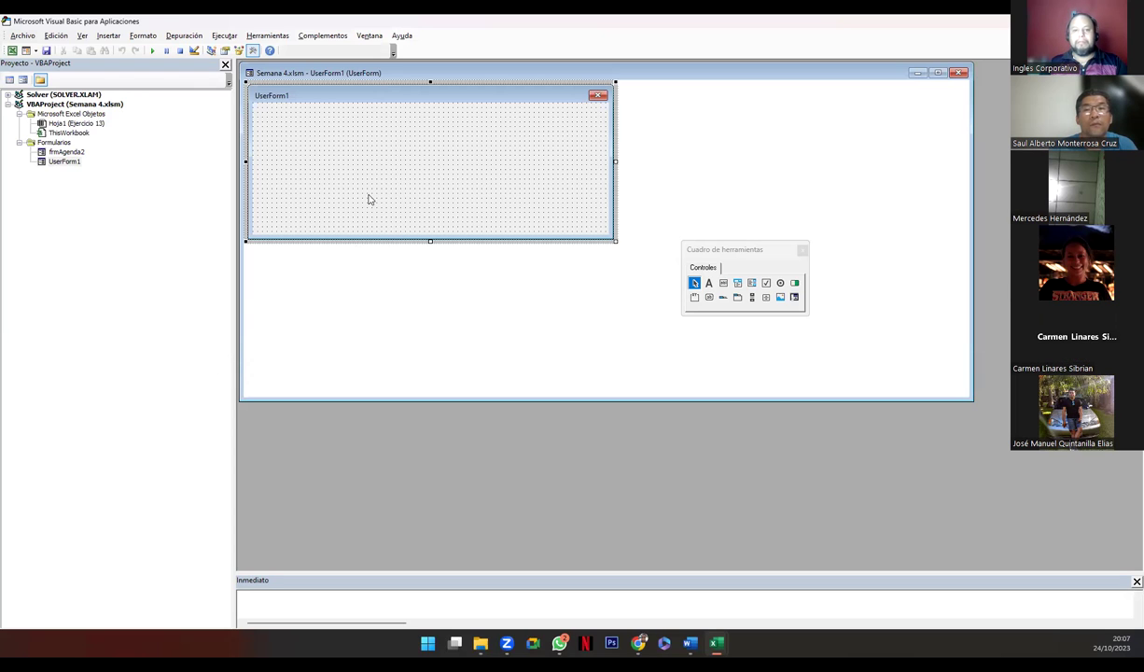
Place Label1 at the form's top-left with a text box aligned beside it
left_click(708, 283)
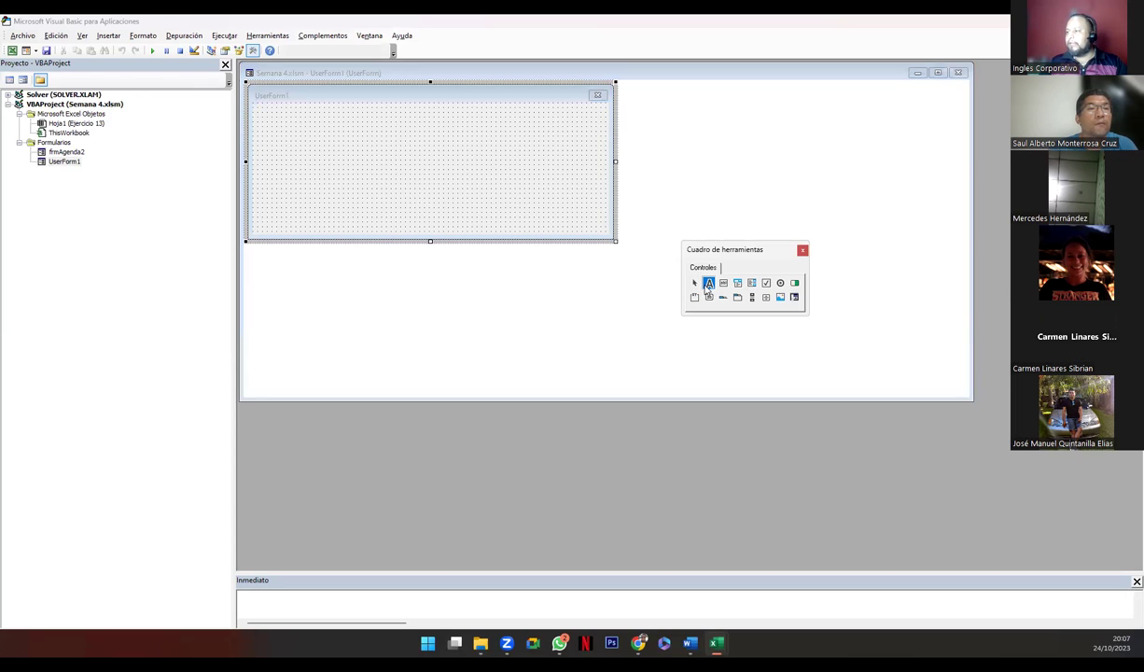
left_click(293, 124)
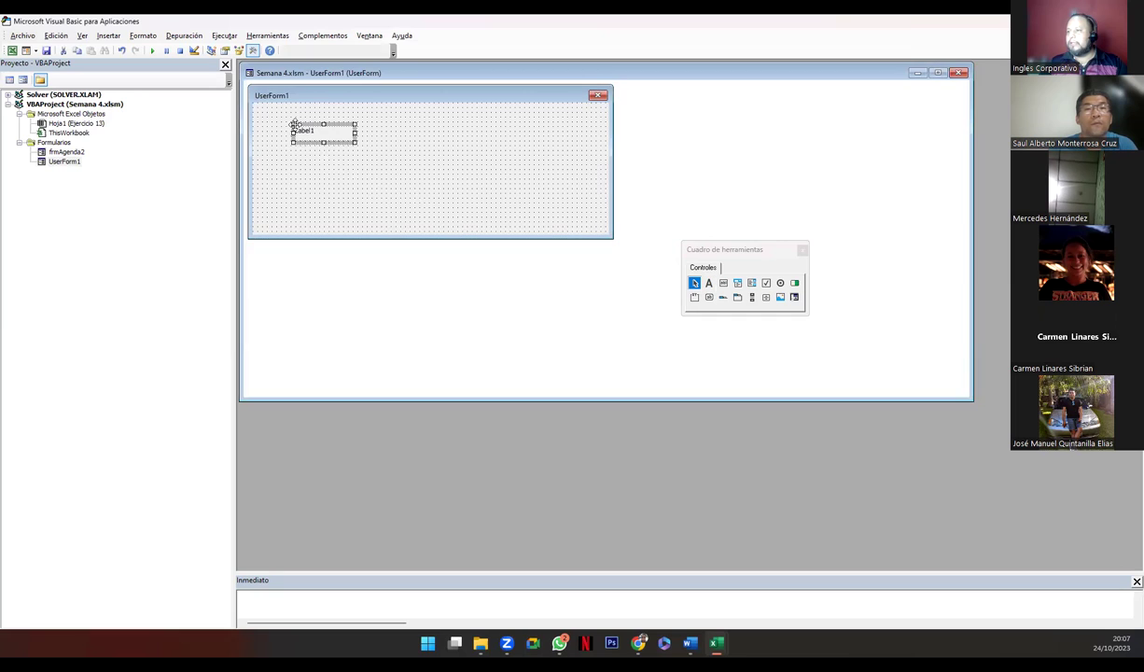
left_click(723, 283)
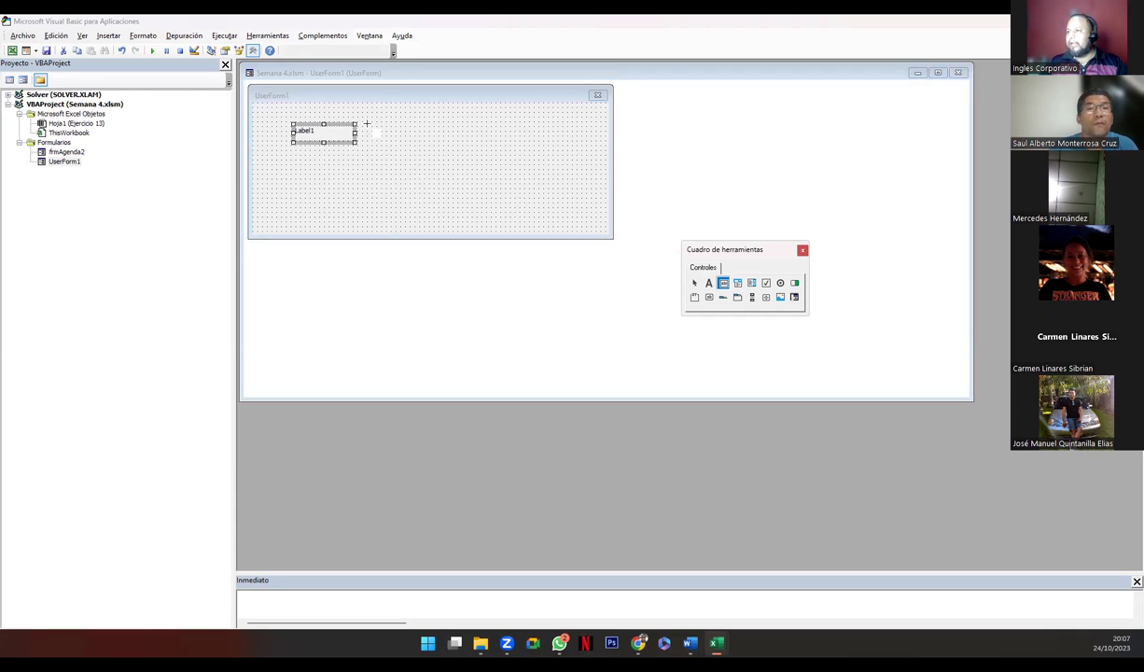
left_click(365, 121)
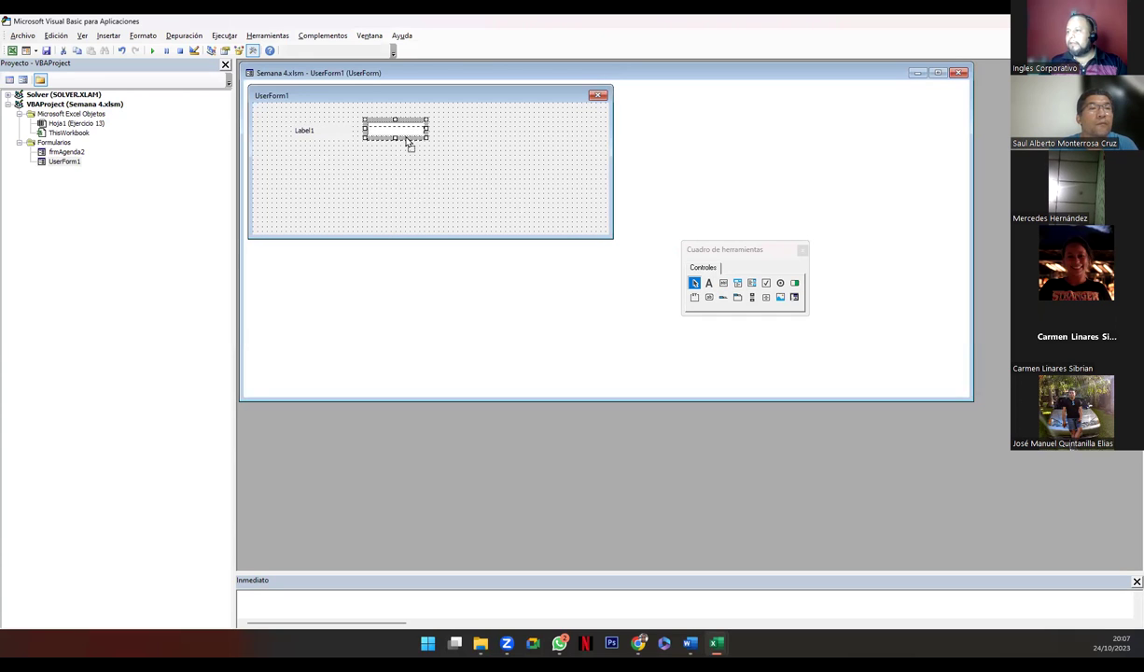
left_click_drag(408, 142, 408, 146)
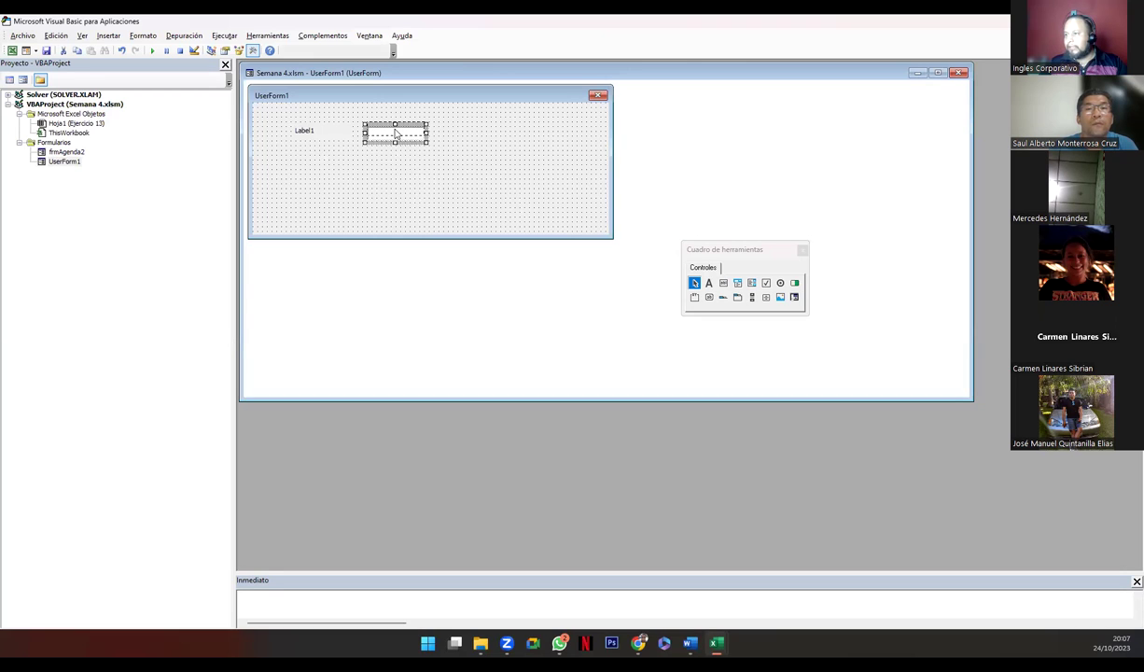
left_click_drag(396, 136, 395, 130)
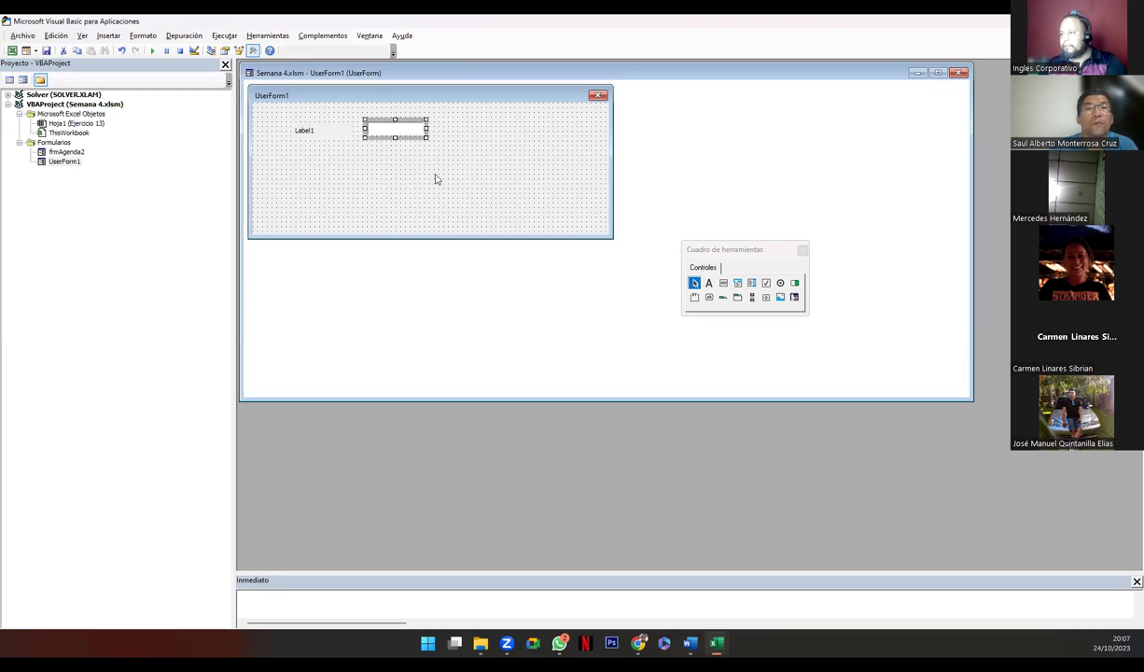
left_click(395, 157)
left_click(393, 132)
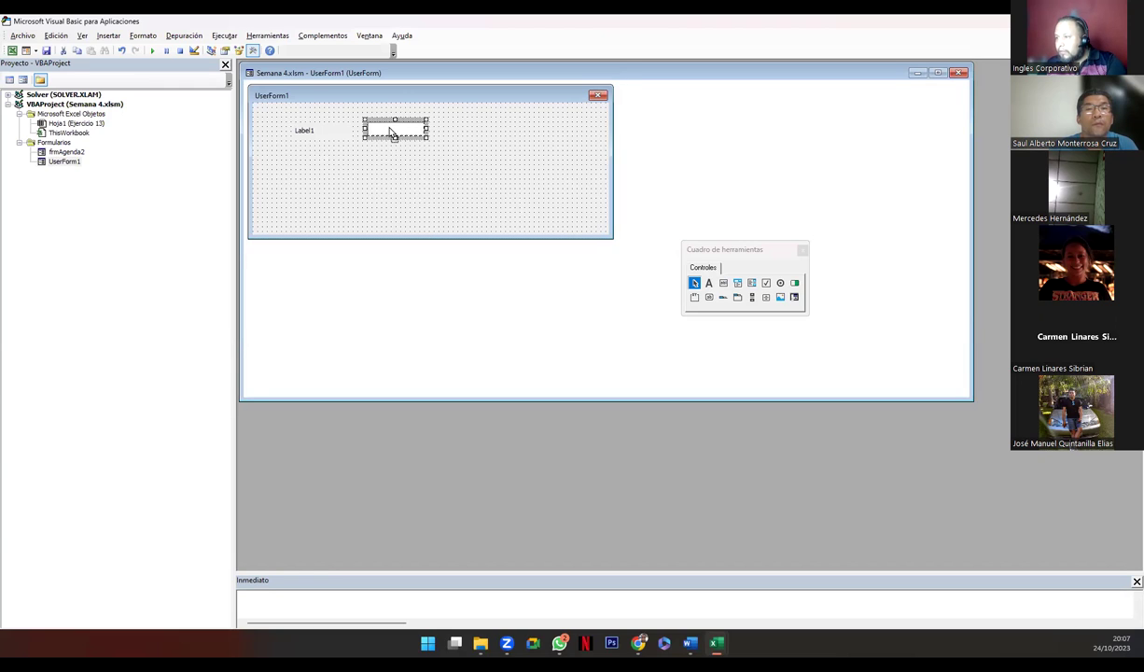
left_click(410, 170)
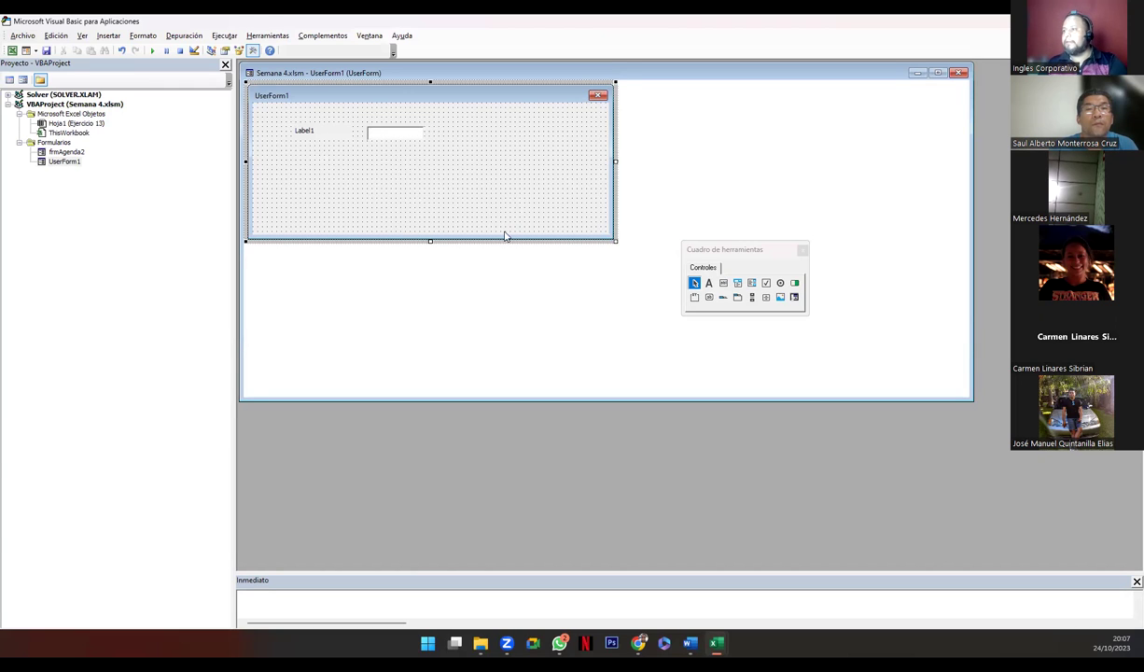
Add a combo box to the right of the text box and widen it
left_click(737, 283)
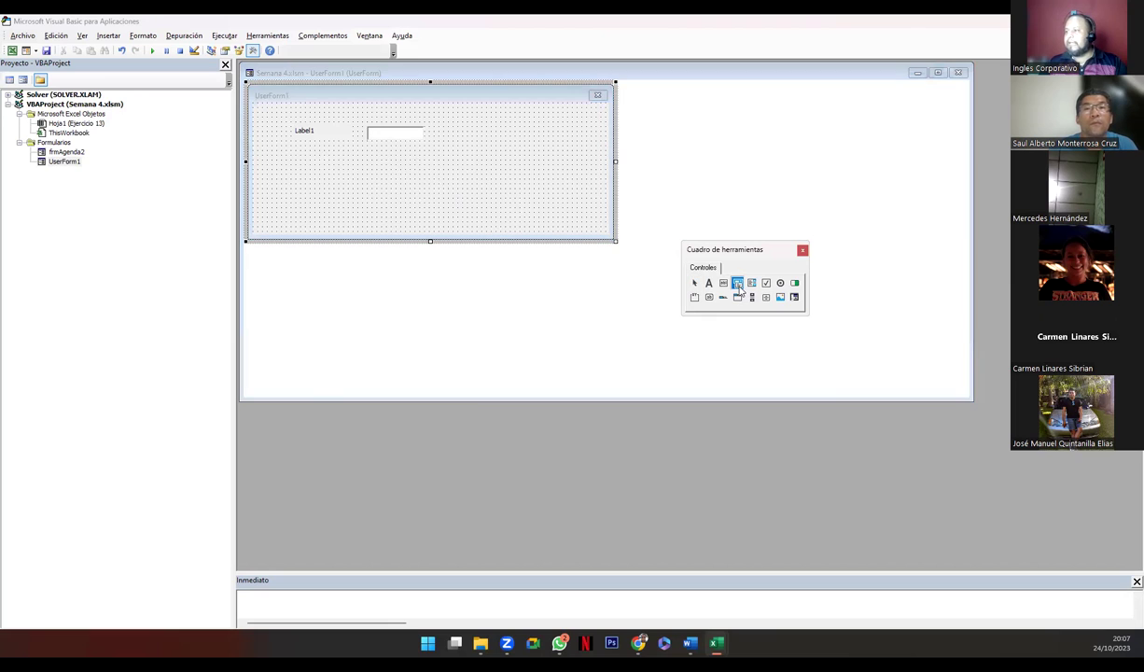
left_click(437, 128)
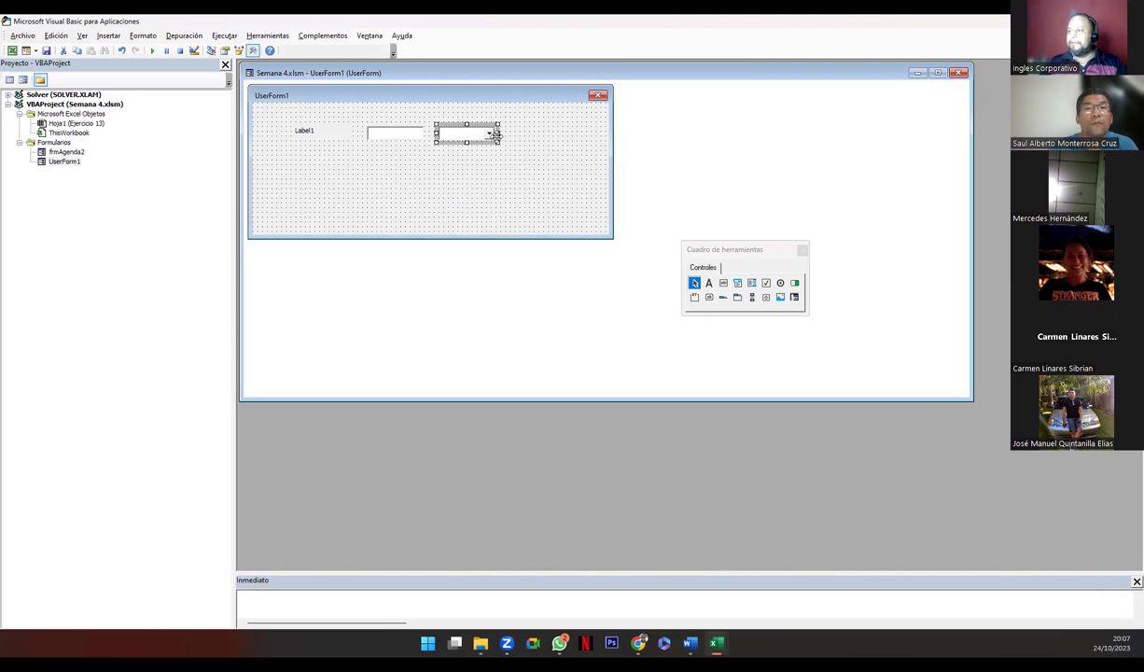
left_click_drag(497, 132, 512, 134)
left_click(454, 160)
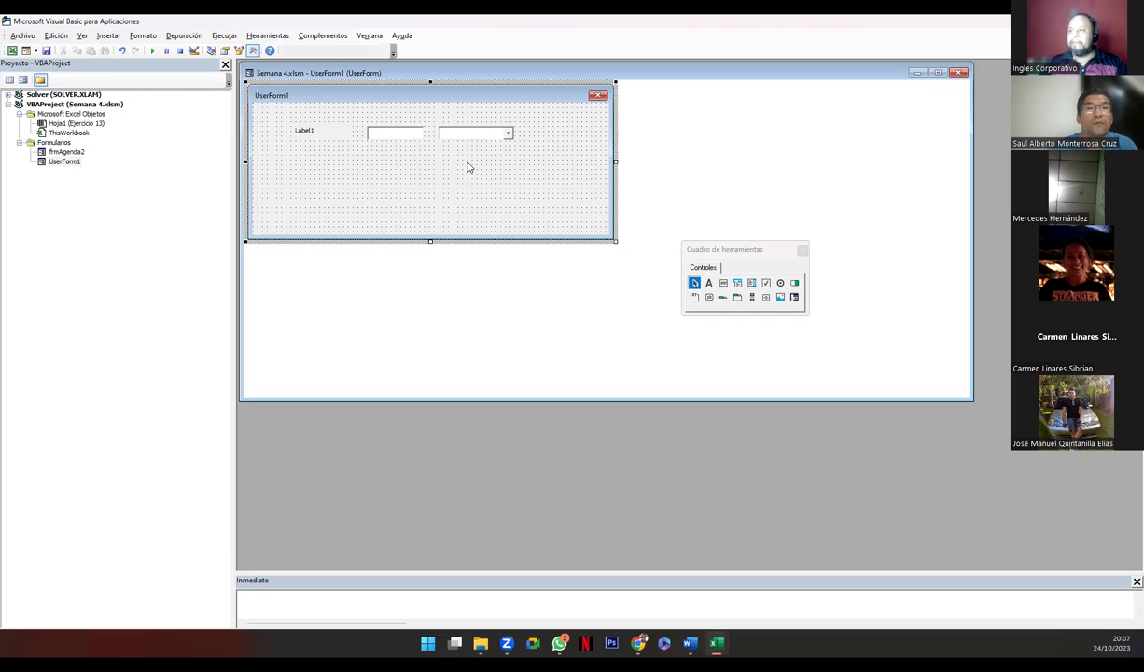
left_click(469, 135)
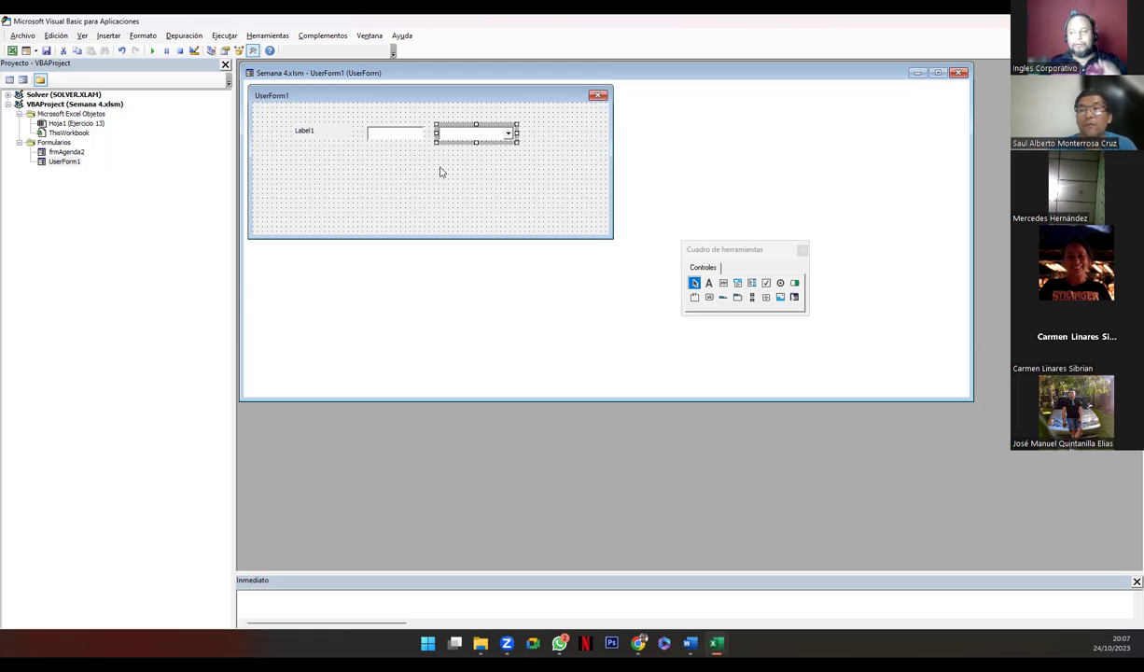
Place CommandButton1 below the label and paste a copy aligned on the same row to its right
left_click(708, 297)
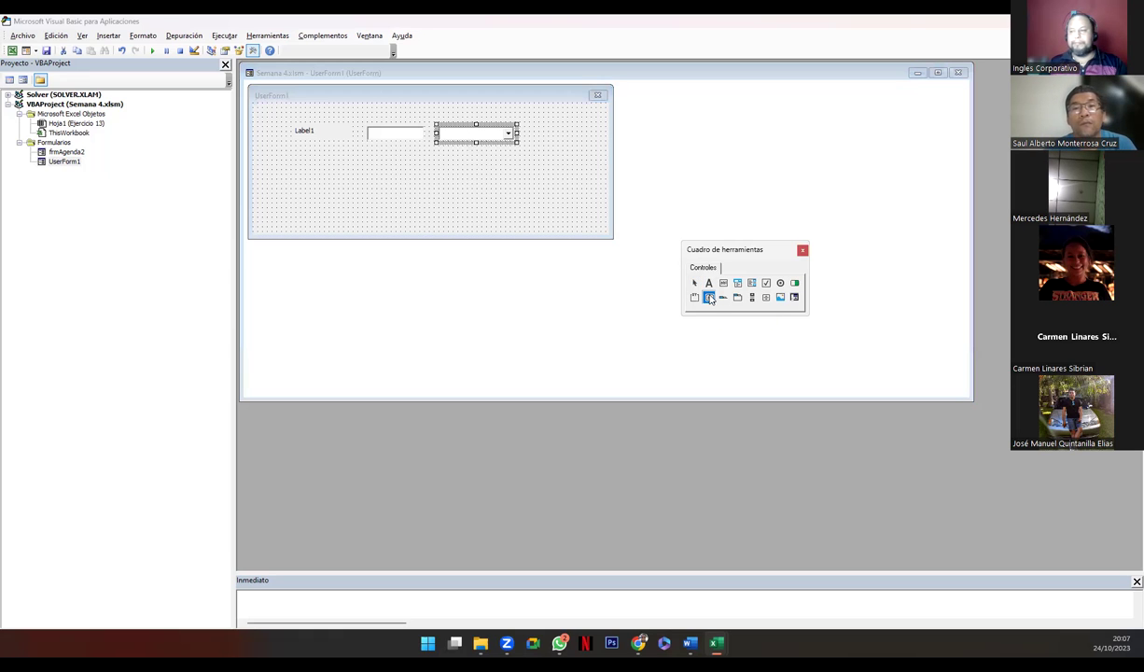
left_click(328, 178)
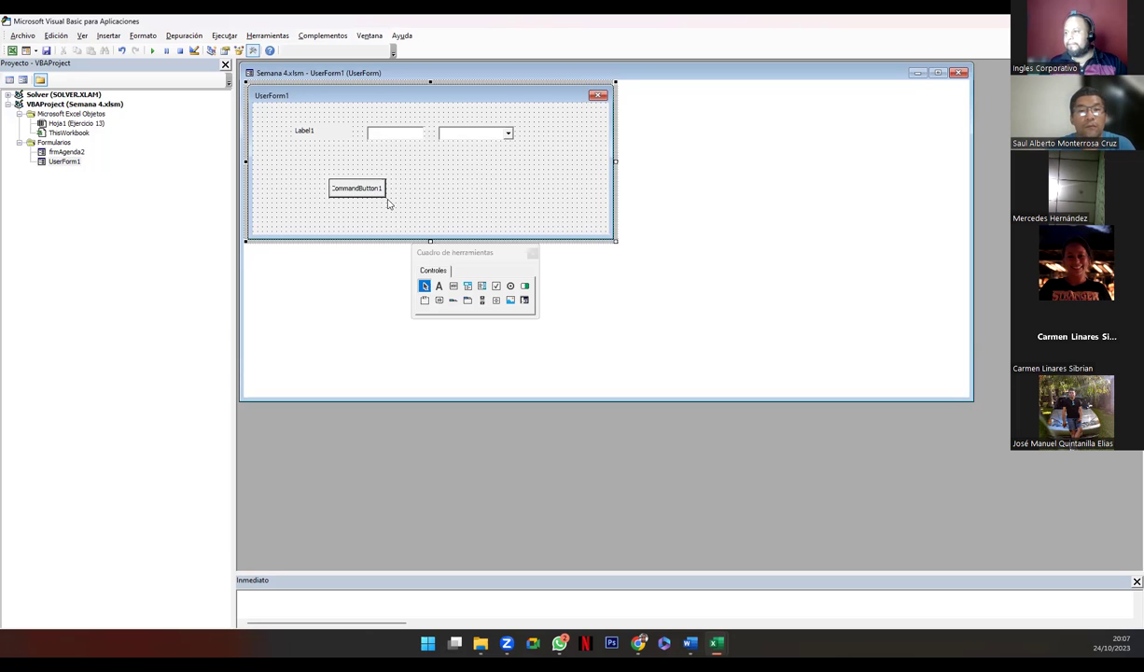
left_click(358, 188)
key("ctrl+c")
key("ctrl+v")
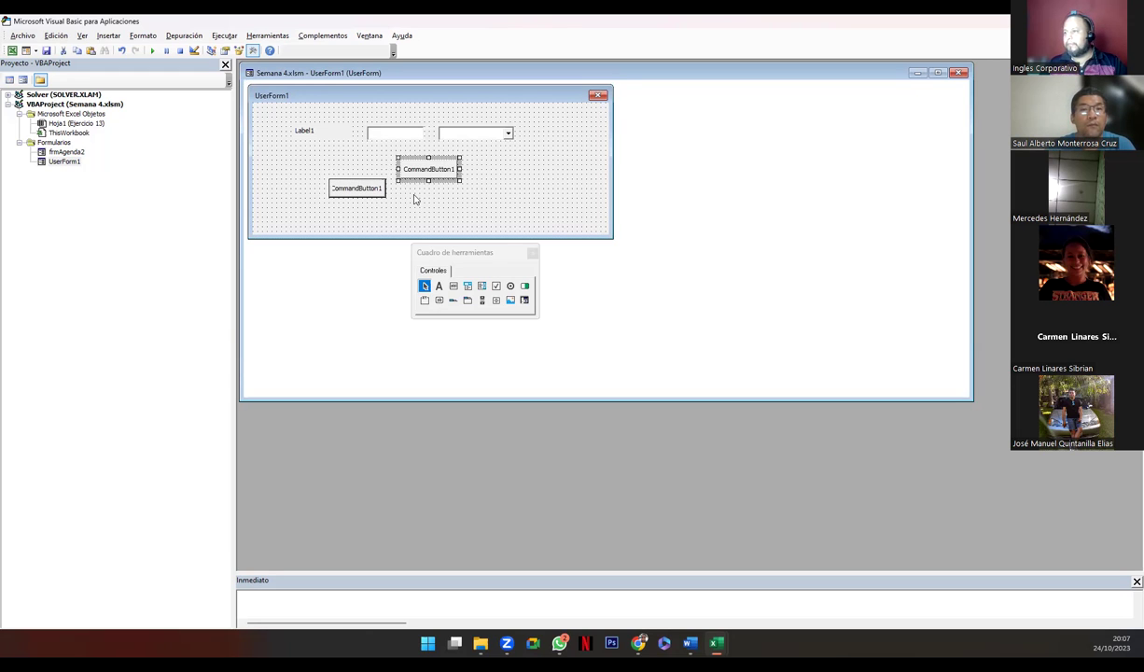
left_click_drag(415, 169, 473, 198)
left_click_drag(377, 190, 401, 200)
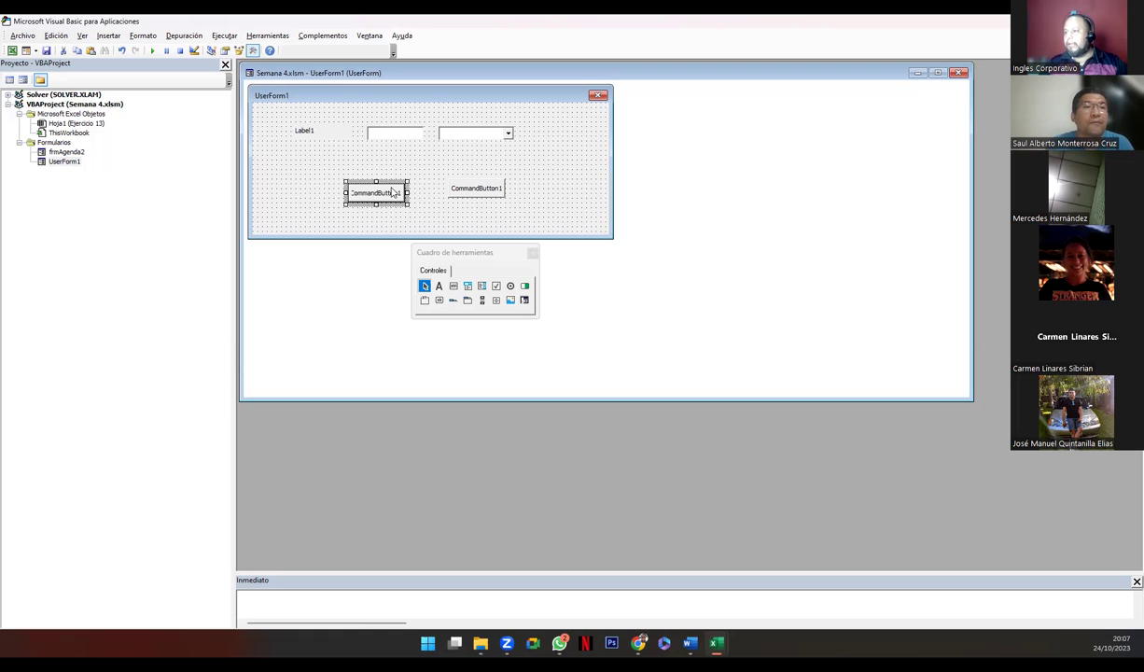
left_click_drag(456, 184, 455, 179)
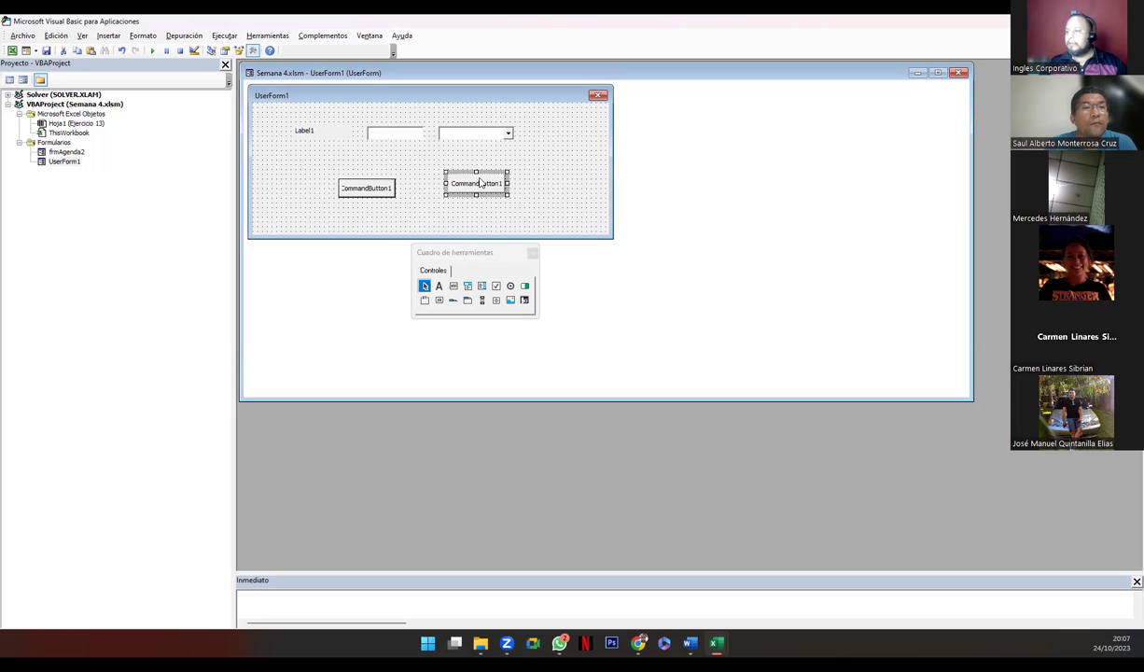
left_click_drag(483, 187, 483, 191)
left_click(397, 262)
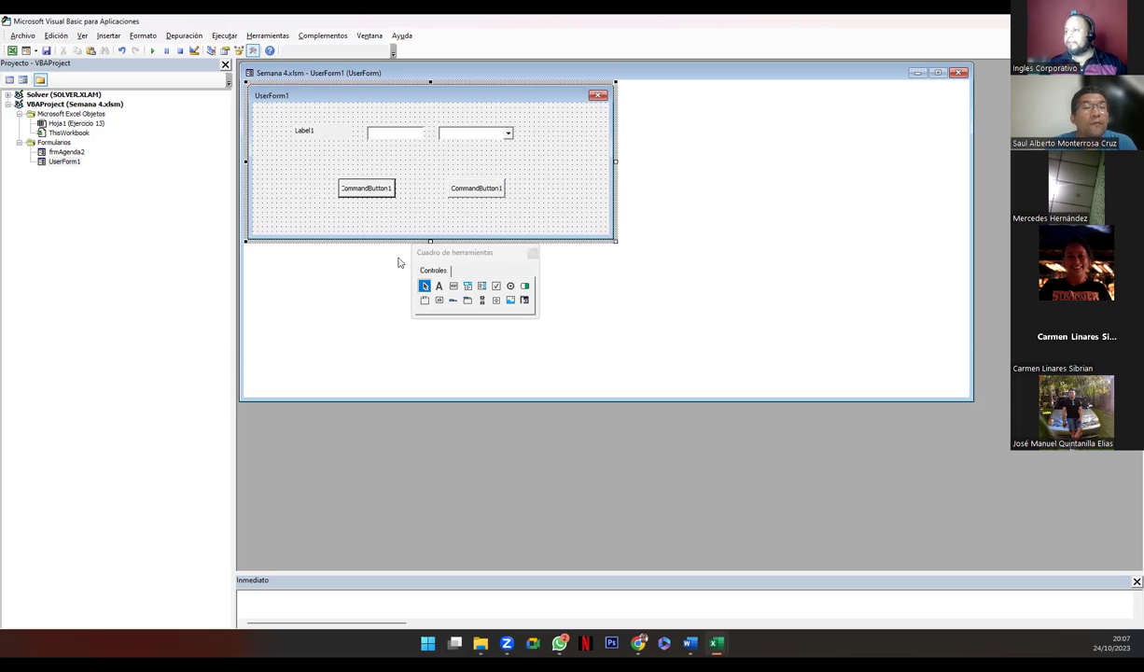
left_click(312, 131)
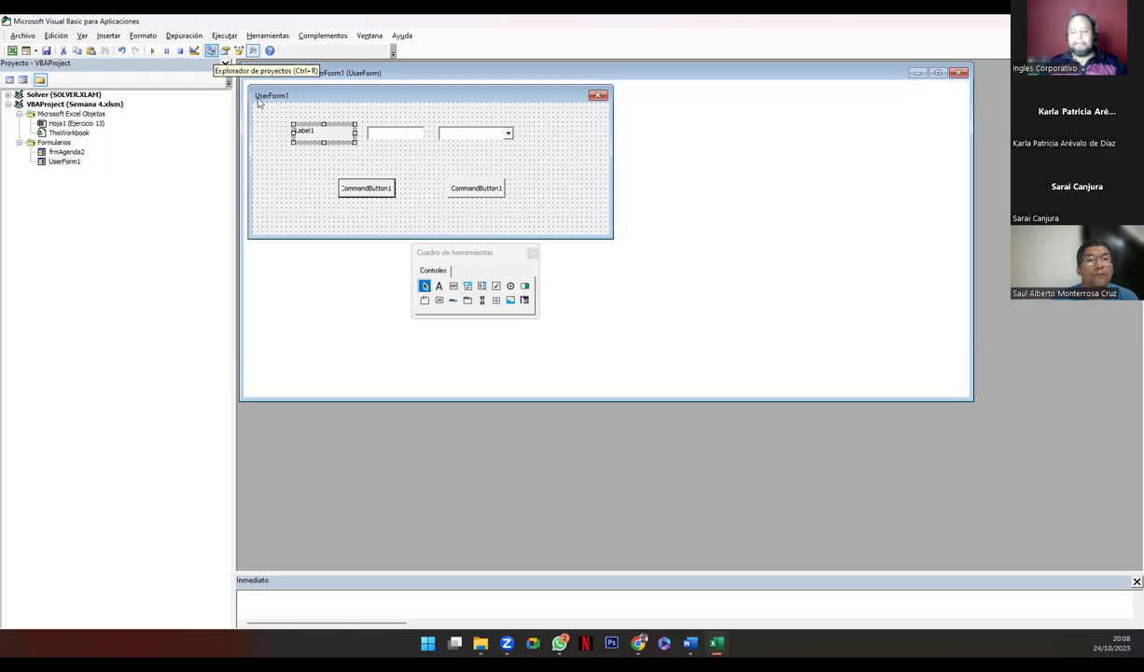
In Label1's Properties, set (Name) to lblTemperatura and Caption to 'Ingrese temperatura:'
left_click(214, 52)
key("F4")
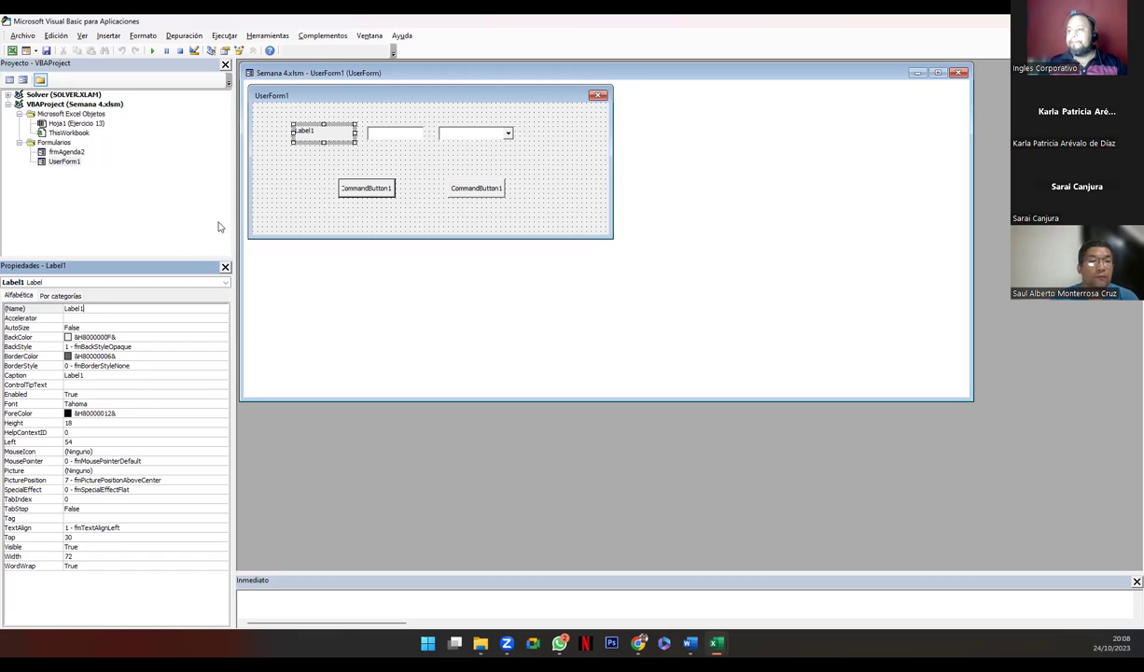
double_click(92, 307)
type("lblTemp")
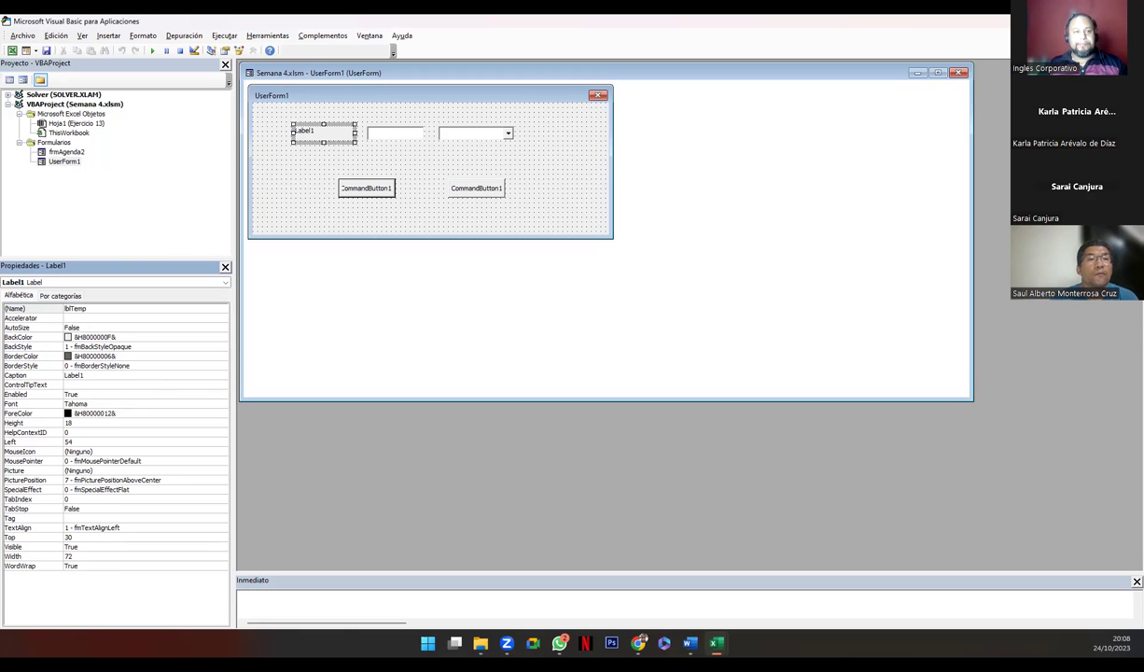
type("eratura")
key("Return")
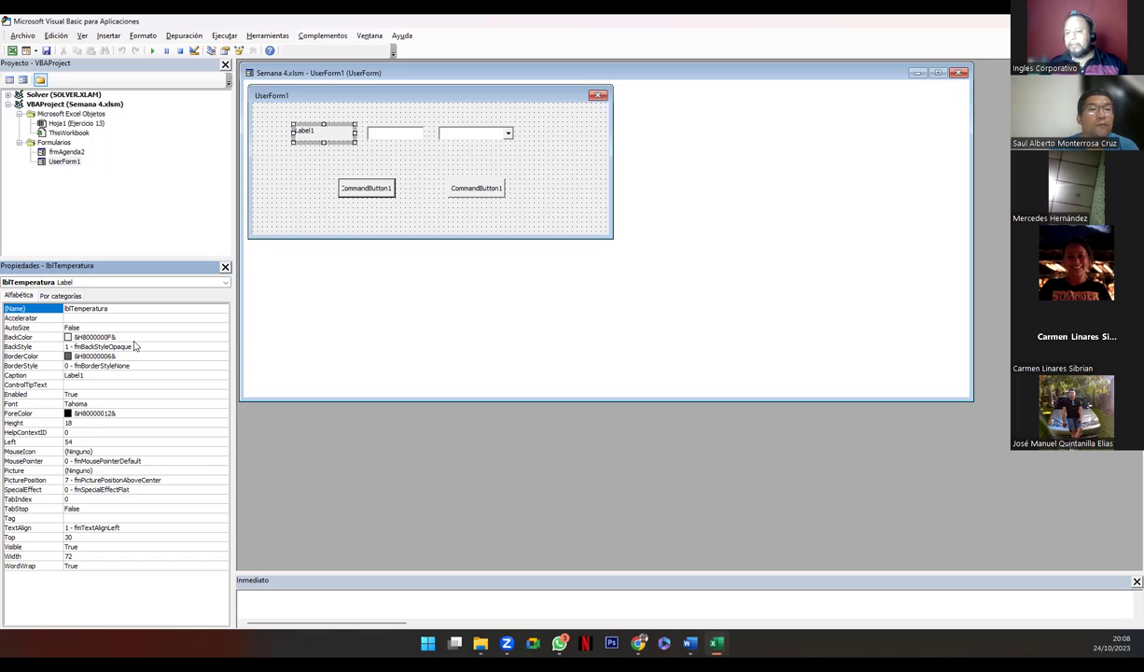
key("Down")
key("Down")
key("Down")
key("Down")
key("Down")
key("Down")
key("Down")
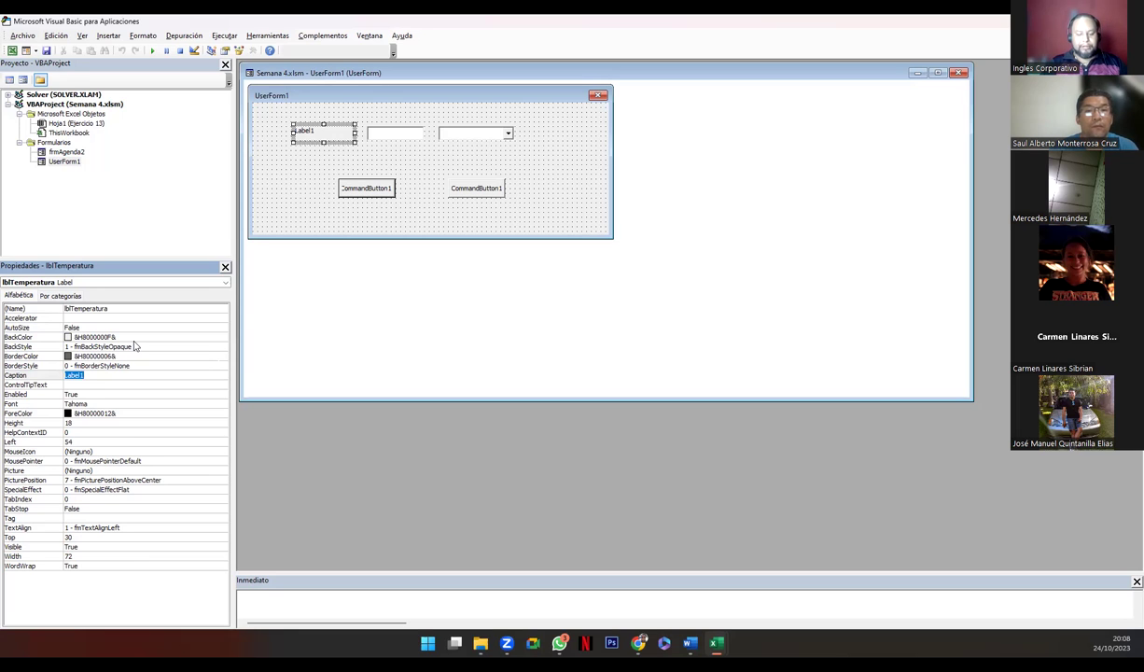
type("Ingres")
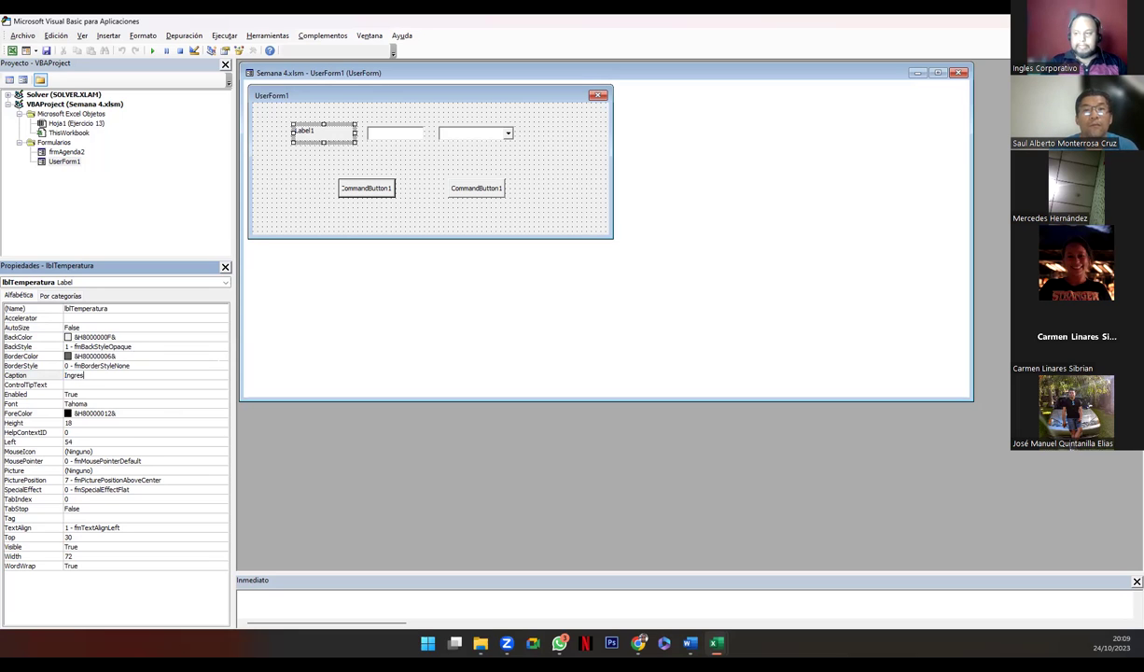
type("e temperatura:")
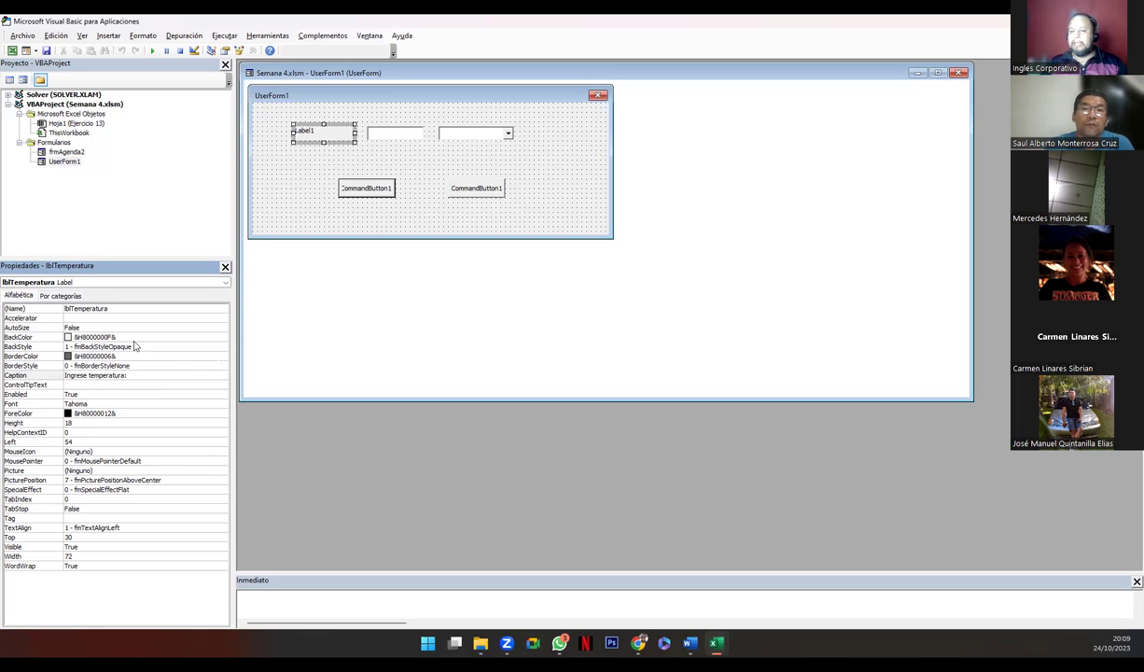
key("Return")
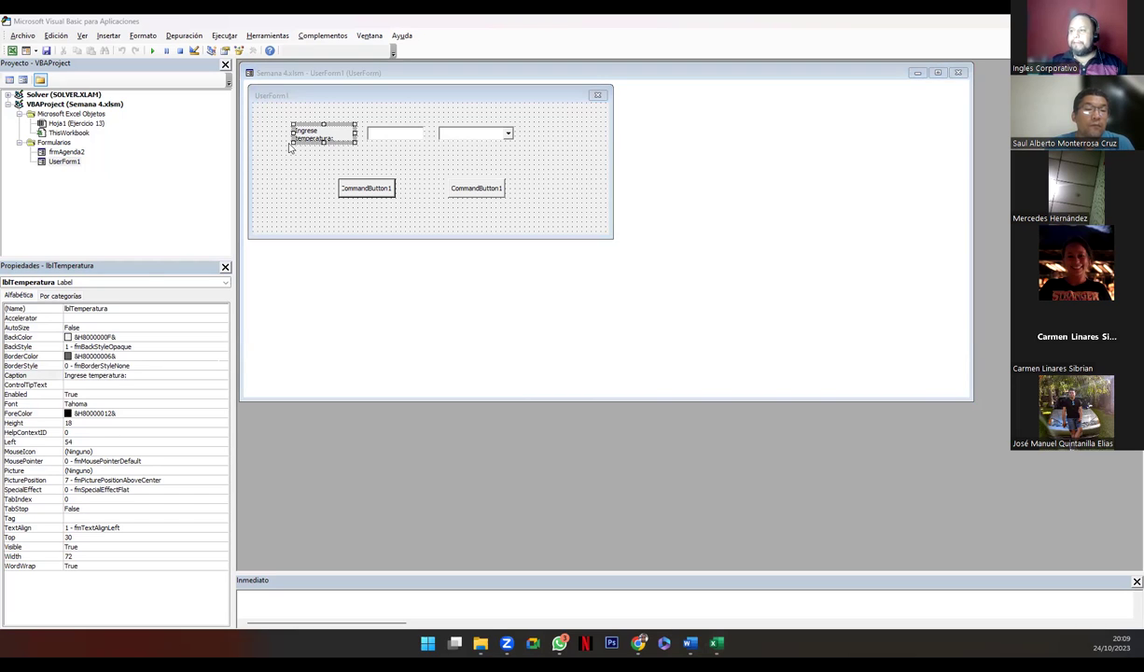
Widen the temperature label leftward onto one line and give both command buttons Width 84
left_click_drag(291, 134, 273, 133)
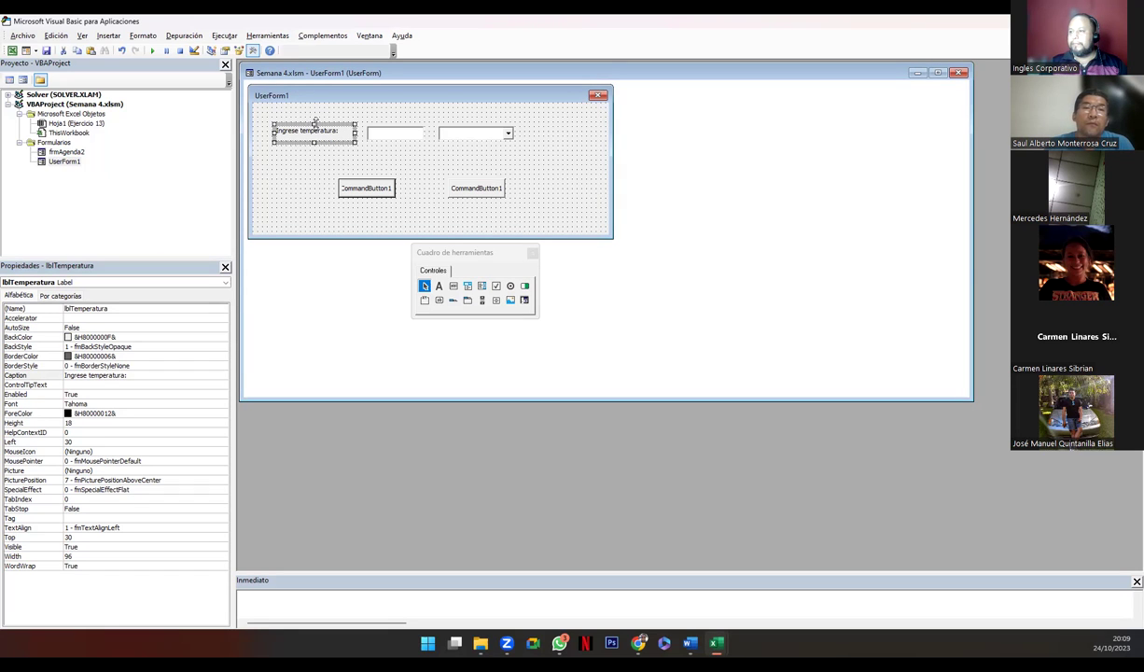
left_click_drag(315, 124, 348, 137)
left_click(326, 162)
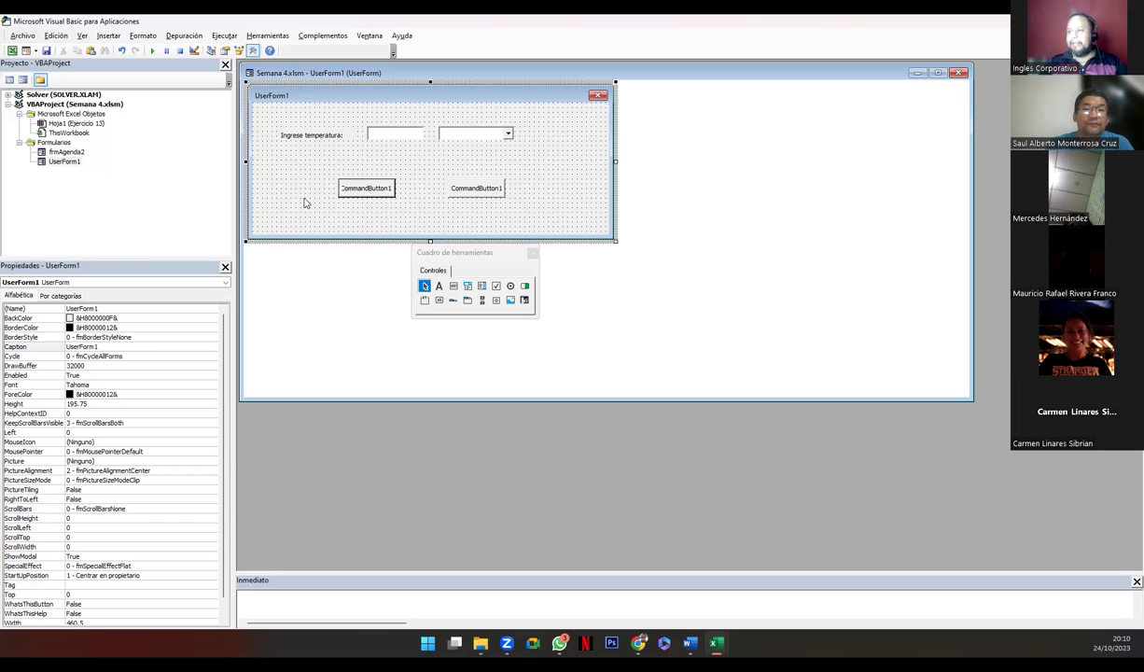
left_click(366, 190)
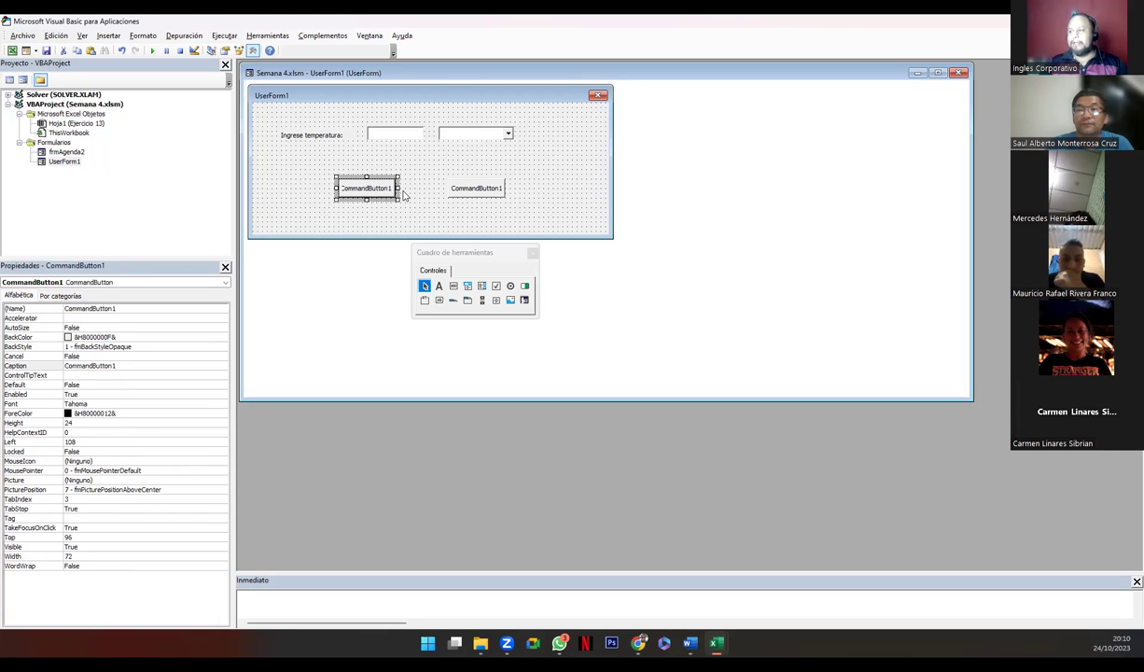
left_click(464, 191, "ctrl")
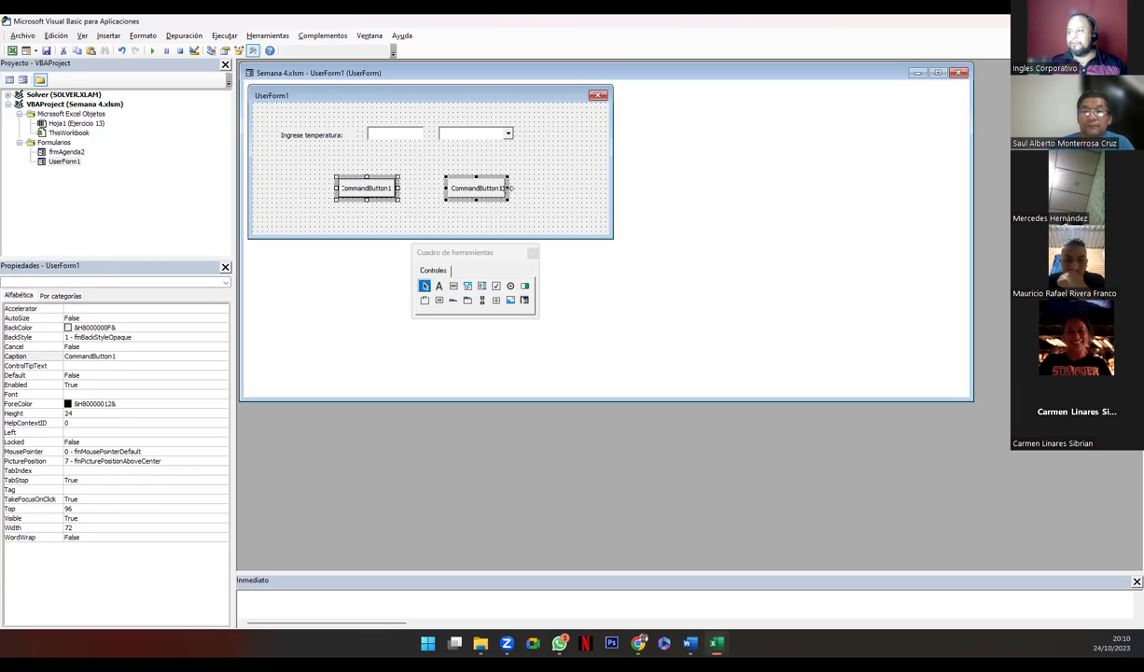
left_click(423, 211)
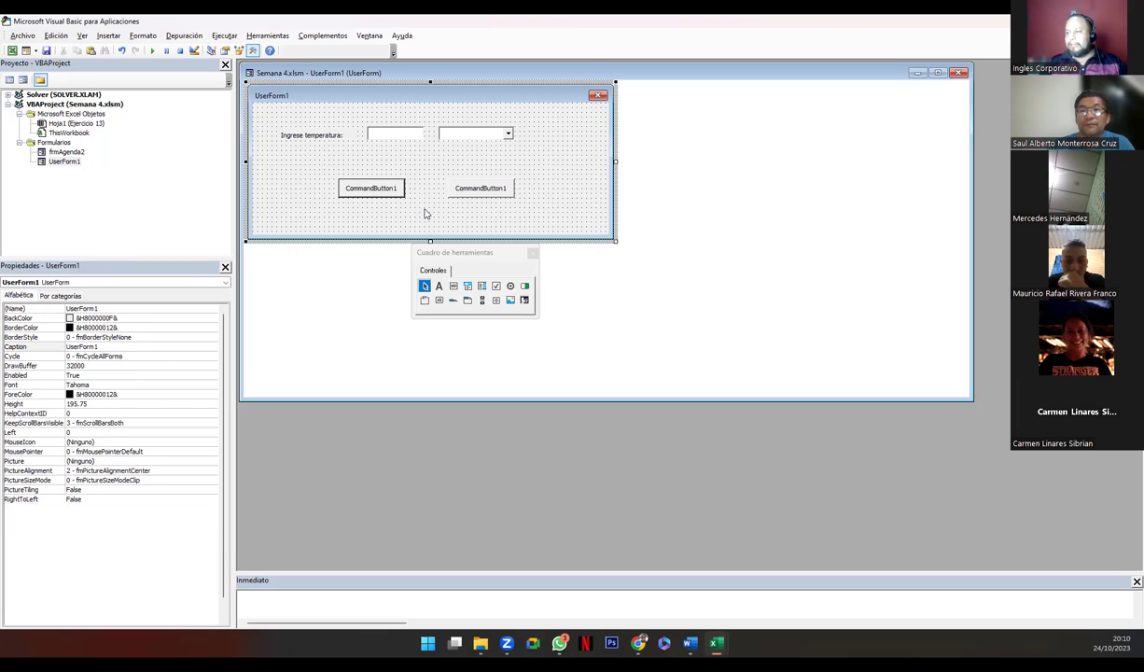
left_click(386, 139)
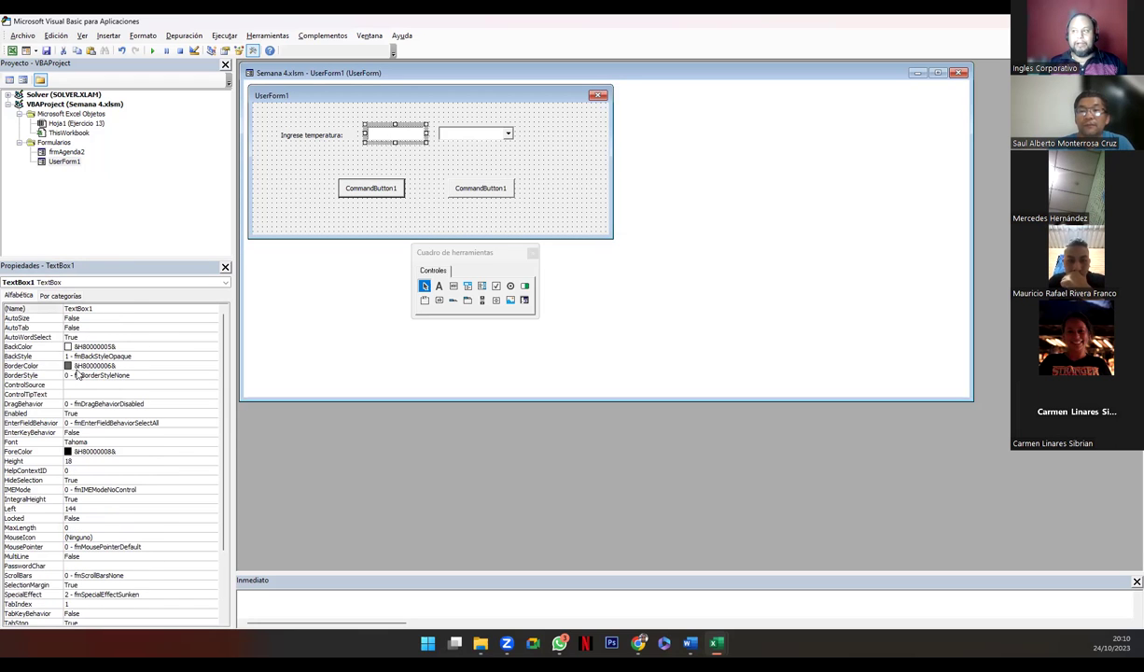
Replace the text box's default name TextBox1 with txtTemperatura in the Properties window
left_click(100, 310)
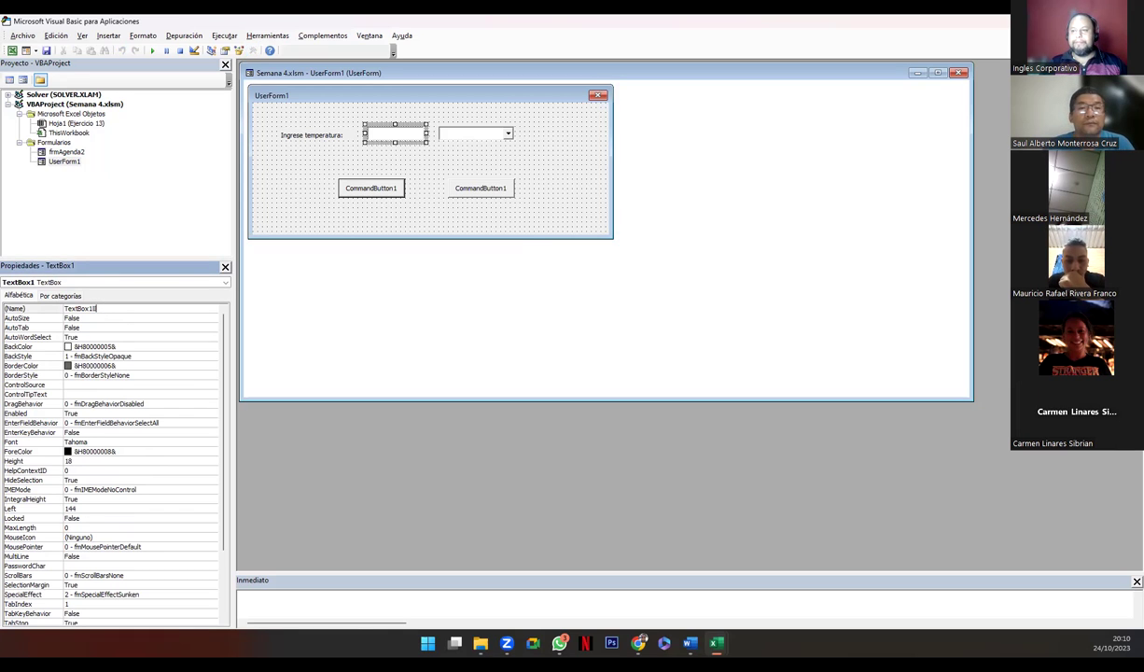
key("BackSpace")
key("BackSpace")
key("BackSpace")
type("txt")
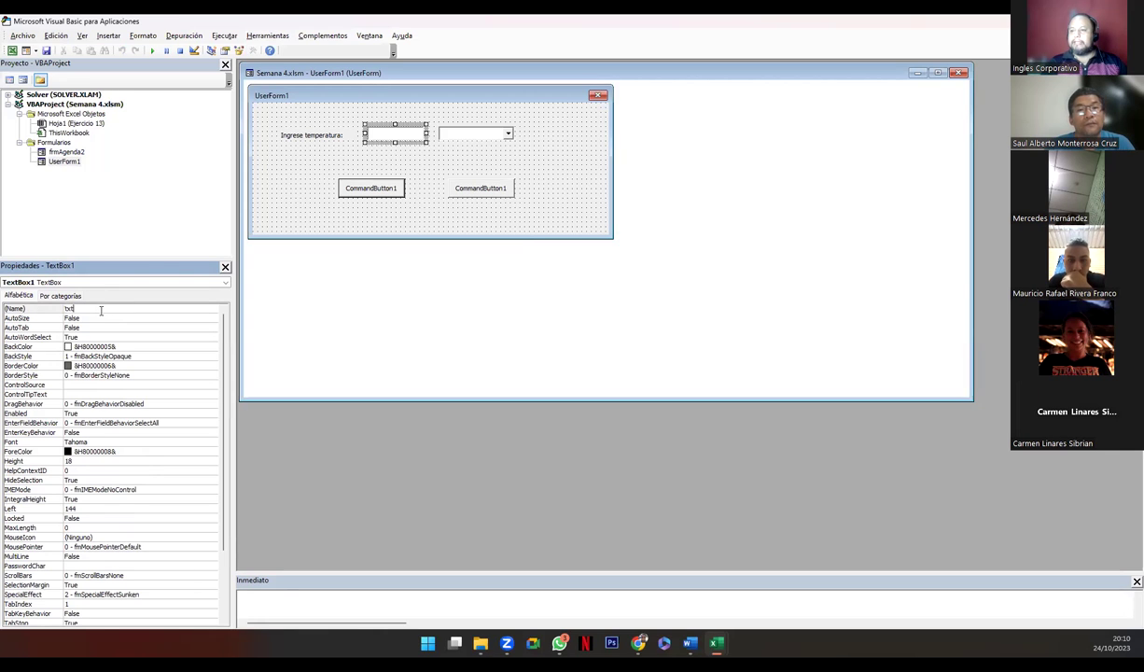
type("Temperatura")
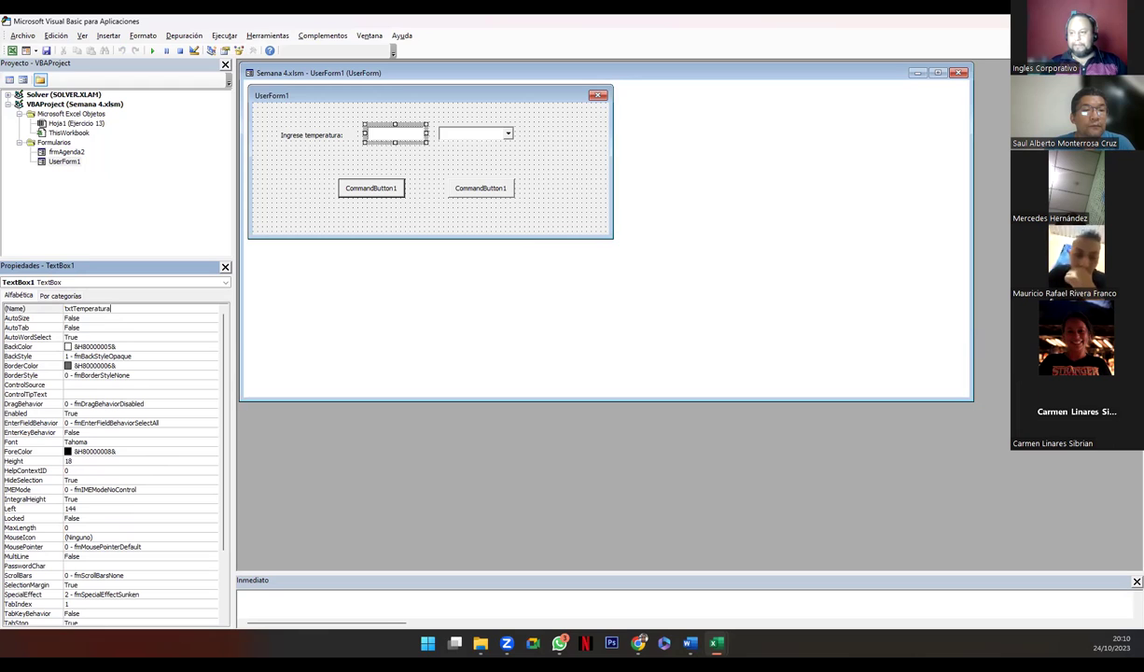
key("Return")
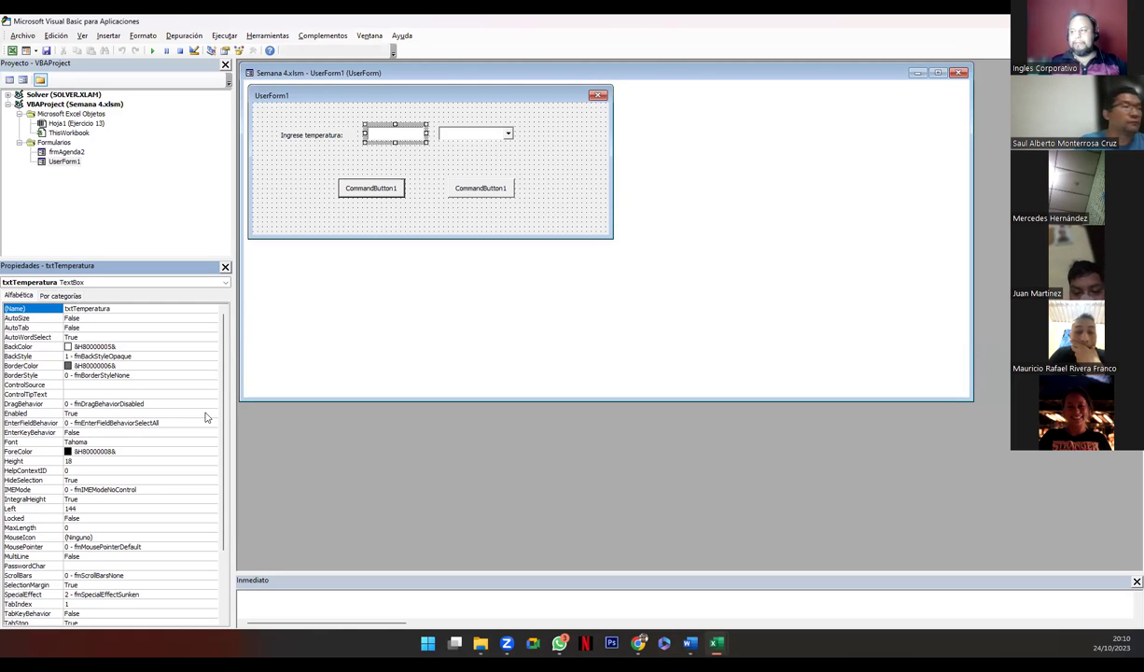
left_click(456, 139)
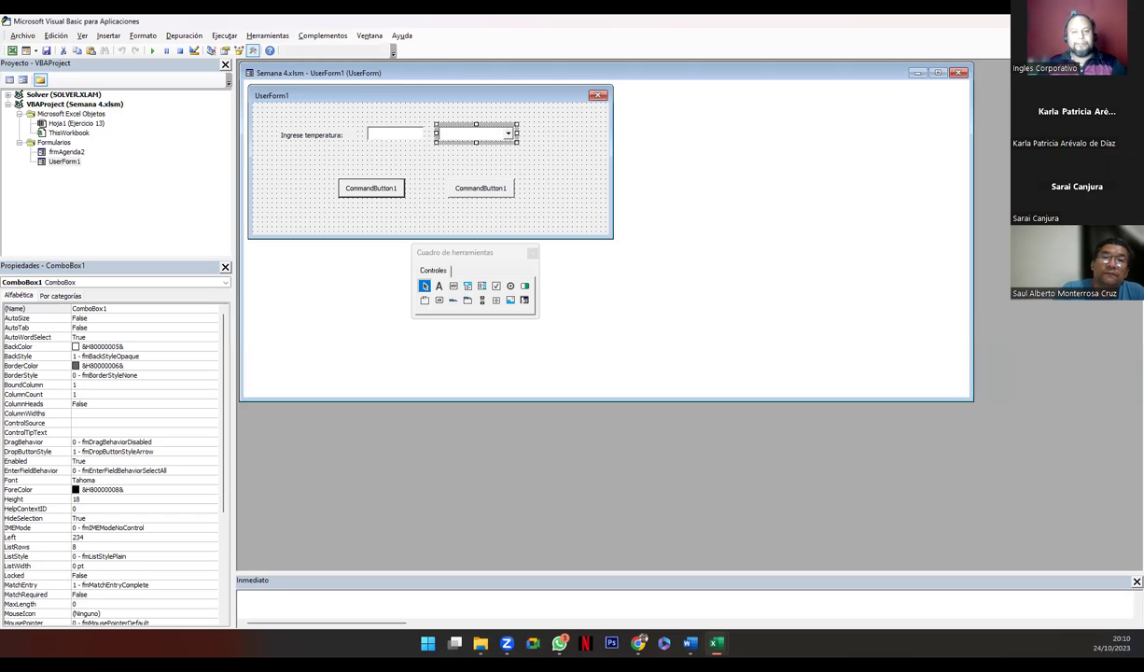
Change the combo box's (Name) from ComboBox1 to cmbTipos in the Properties window
left_click(468, 139)
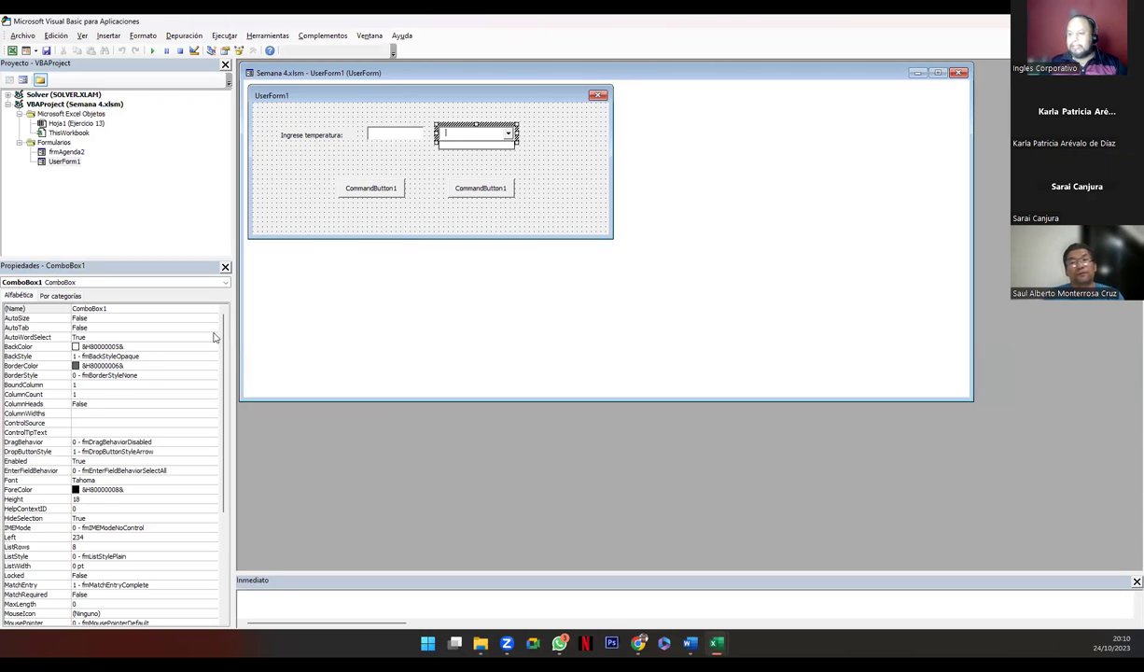
left_click(17, 461)
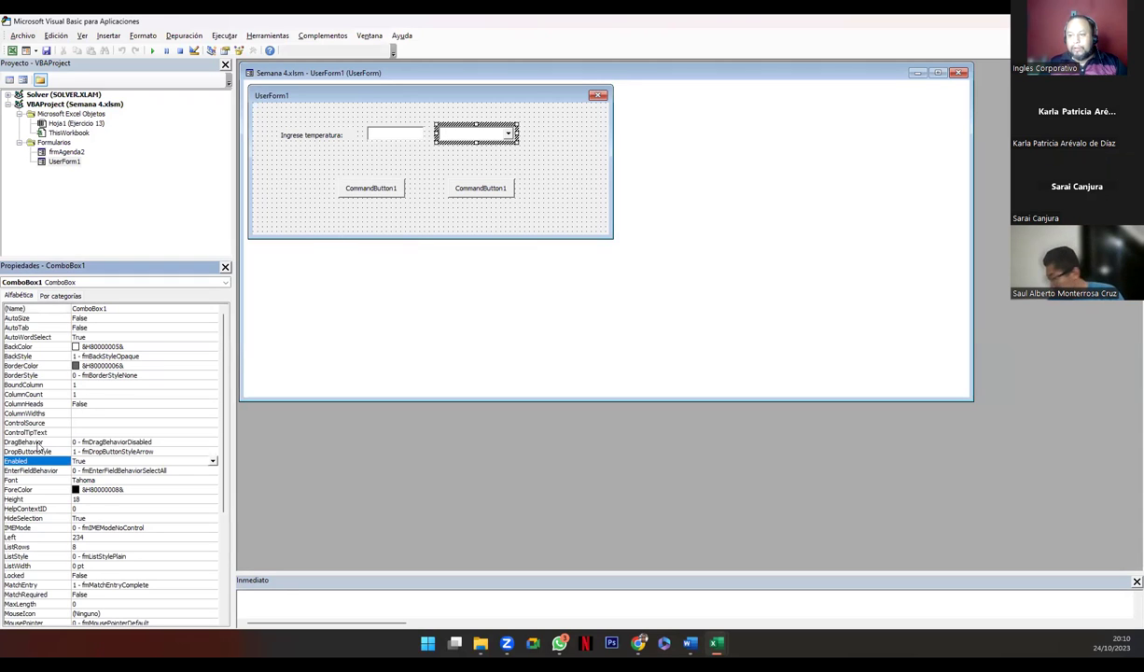
left_click(115, 309)
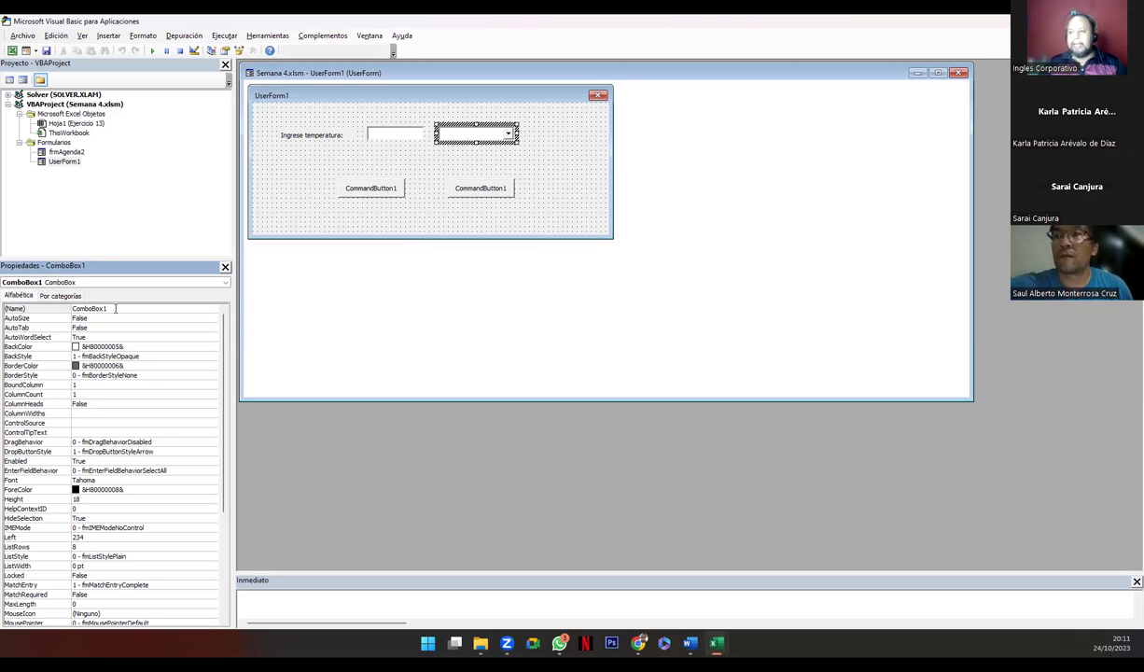
left_click(14, 308)
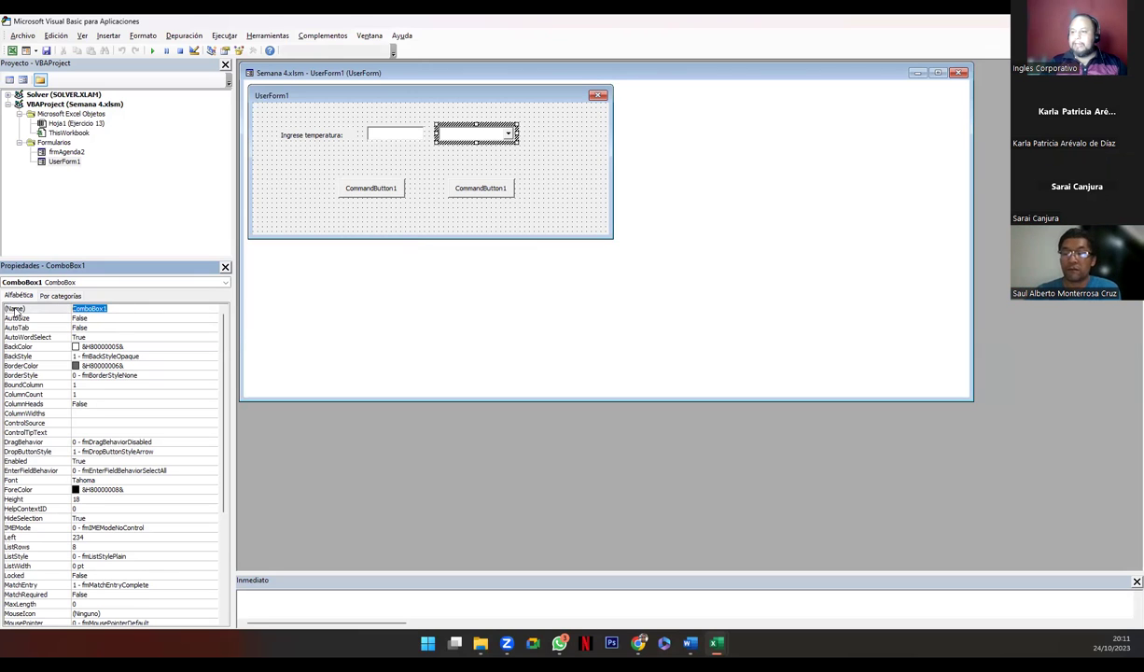
type("cmb")
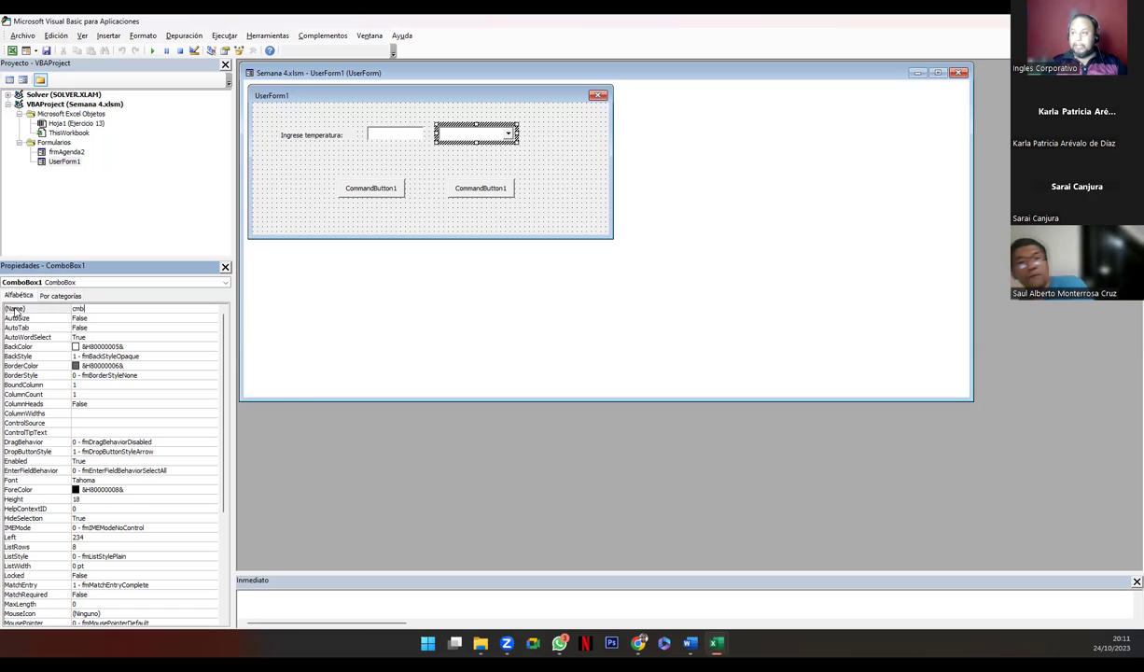
type("Tipo")
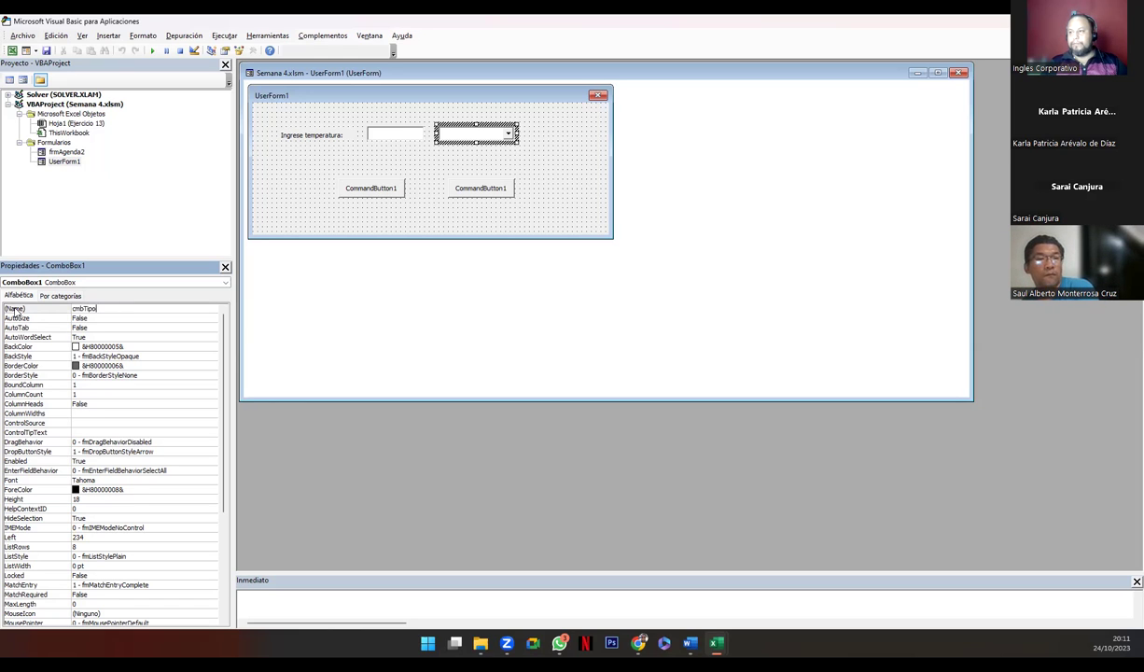
type("s")
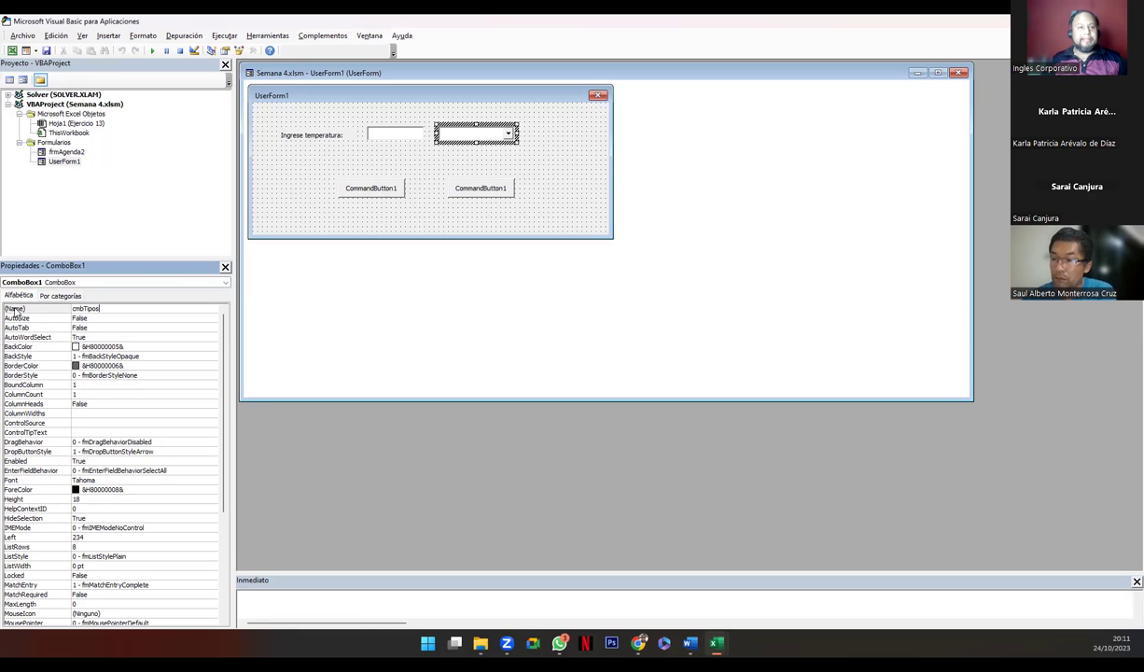
left_click(14, 309)
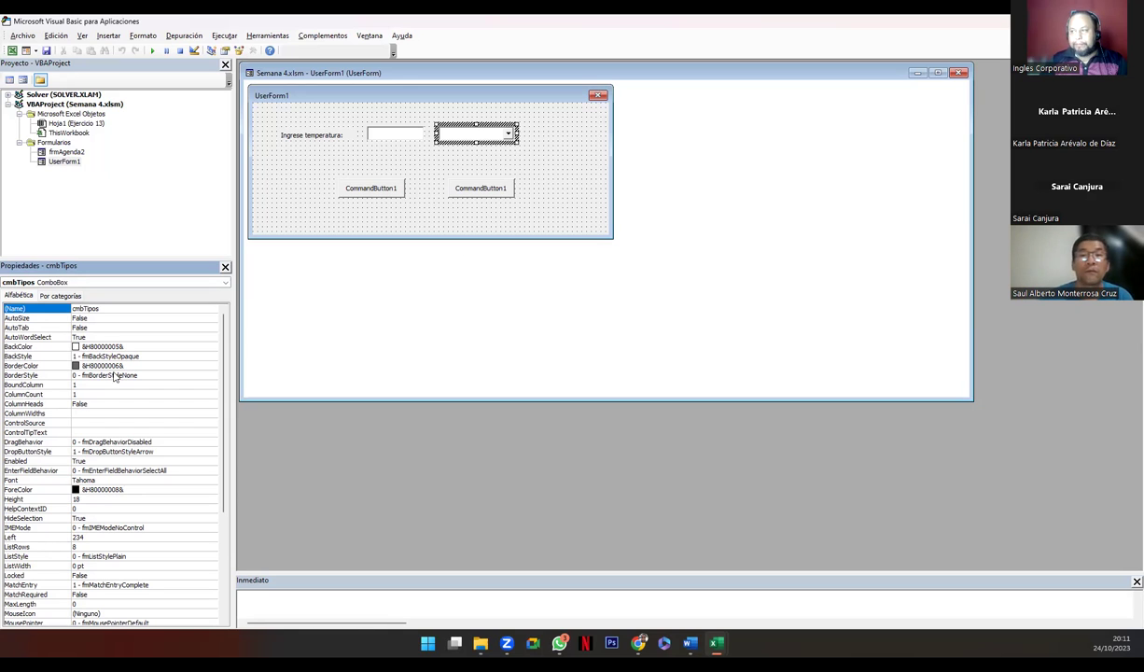
Set the combo box's Text property to "Seleccione una opción"
left_click(32, 385)
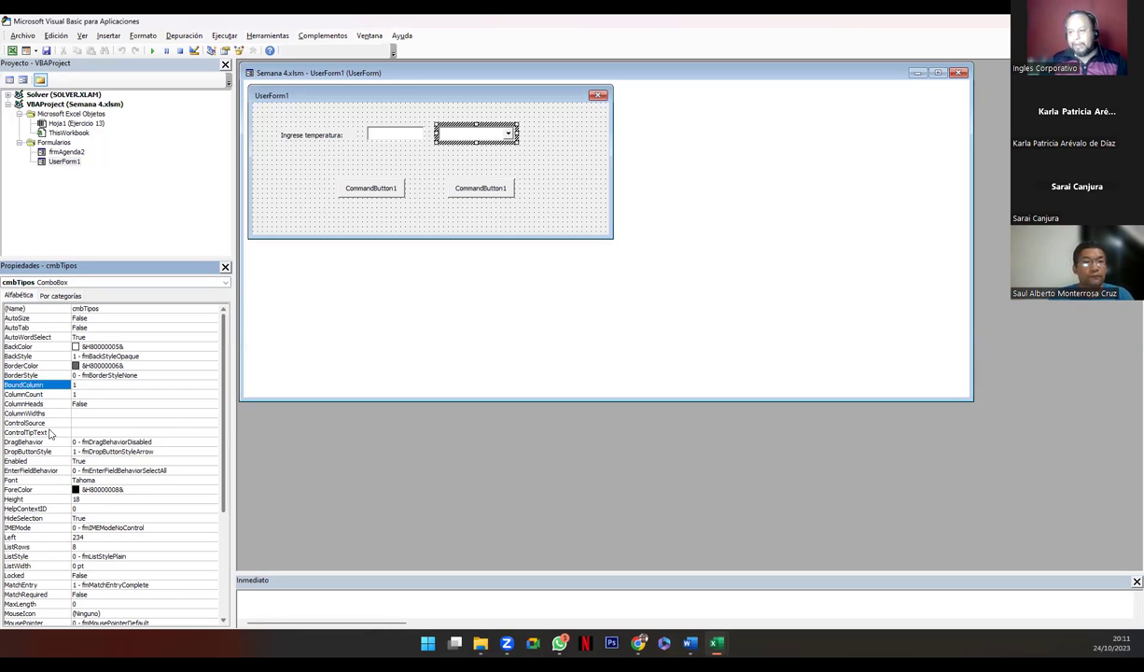
scroll(38, 442, "down", 5)
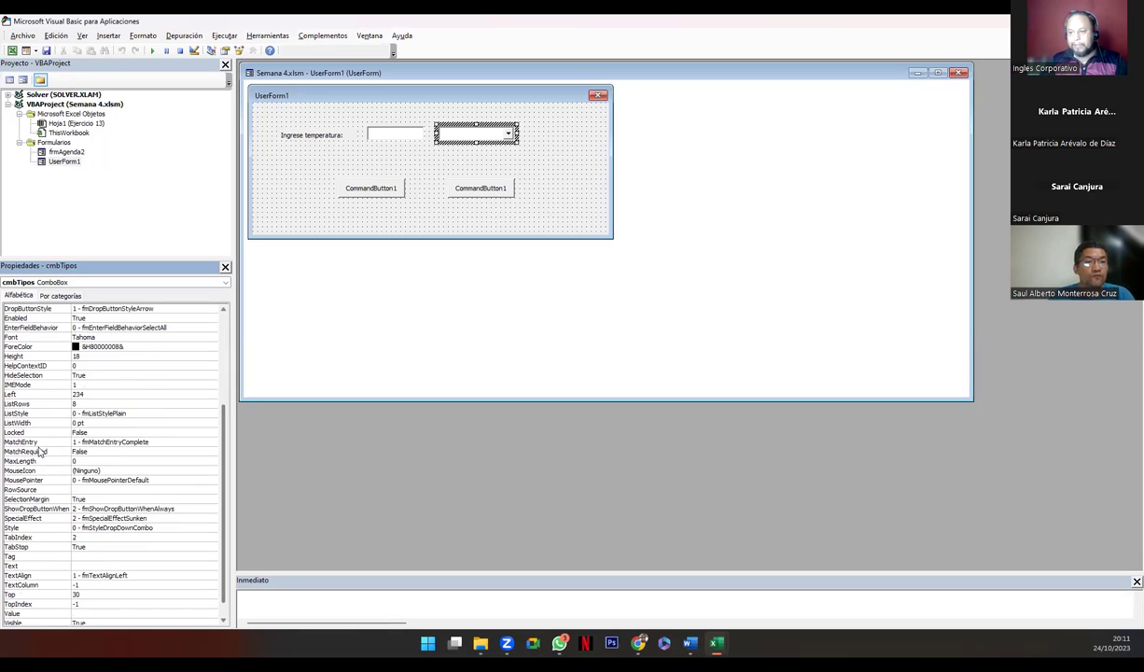
left_click(84, 565)
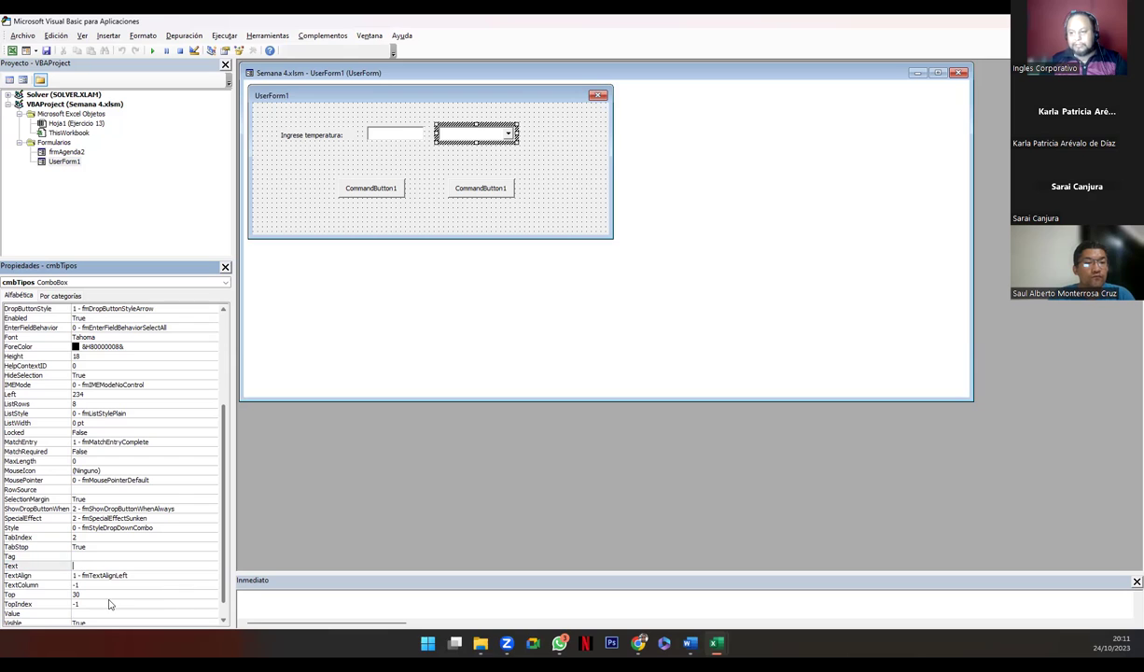
type("Seleccione una opción")
key("Return")
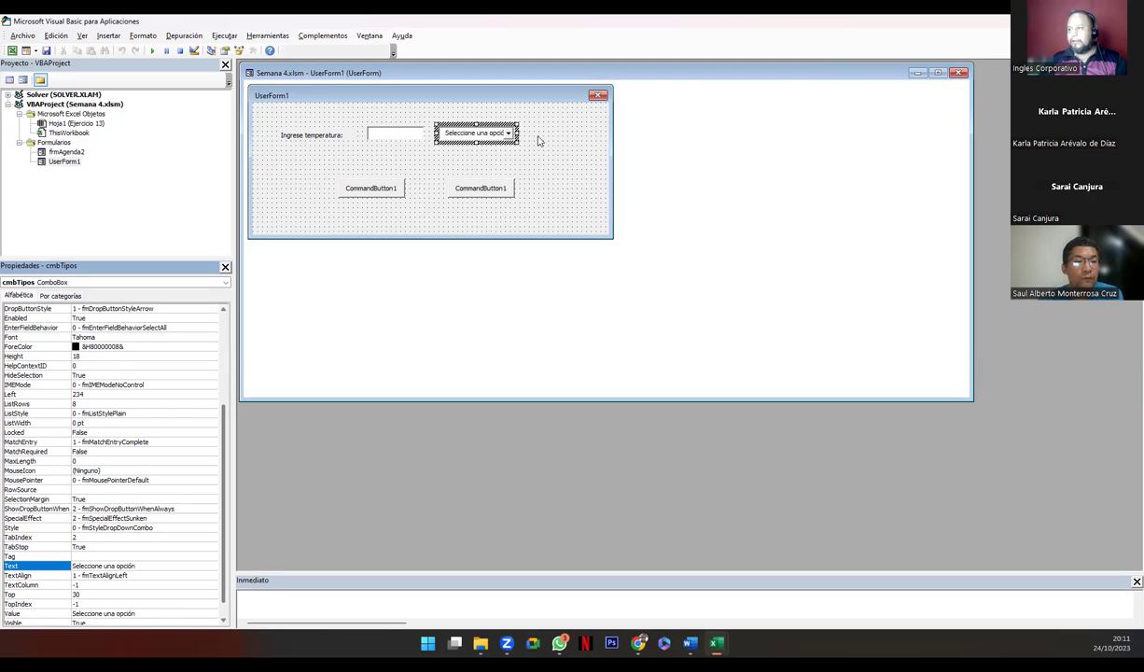
Widen the combo box so its text fits, then review its list properties
mouse_move(518, 133)
left_mouse_down()
mouse_move(550, 132)
mouse_move(527, 132)
left_mouse_up()
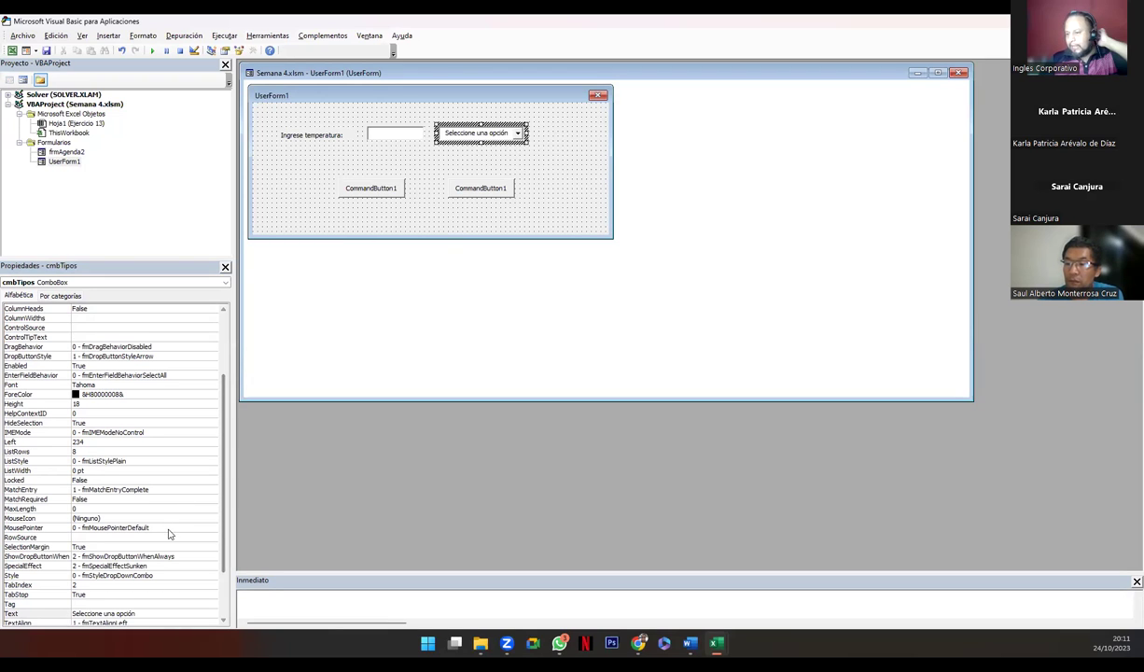
scroll(125, 603, "down", 3)
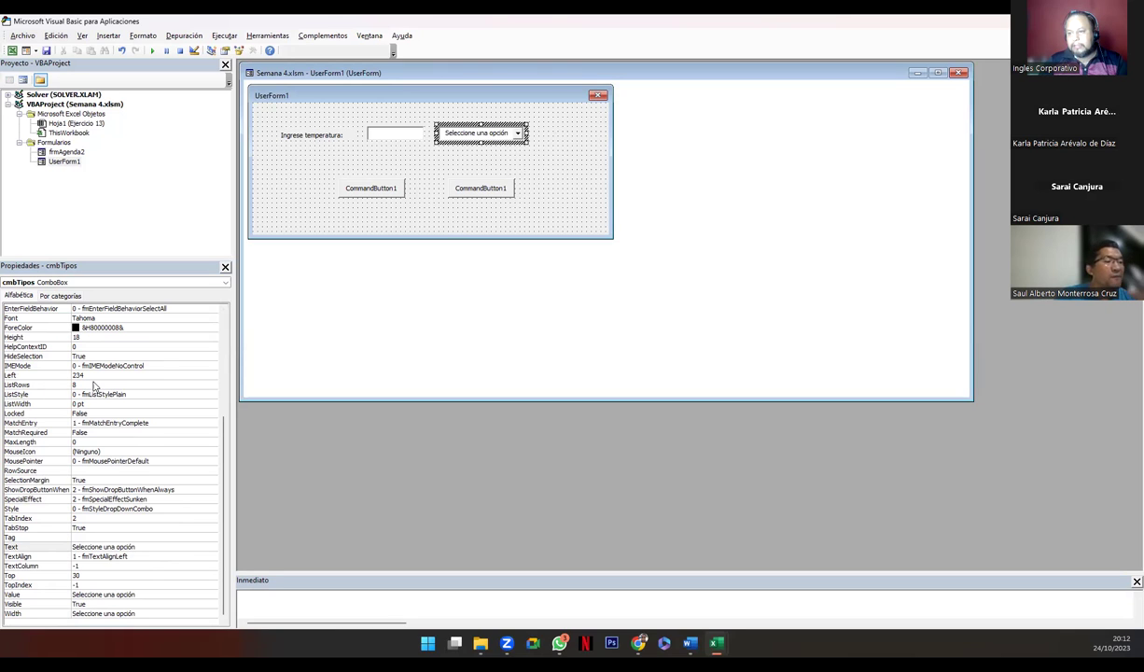
left_click(93, 383)
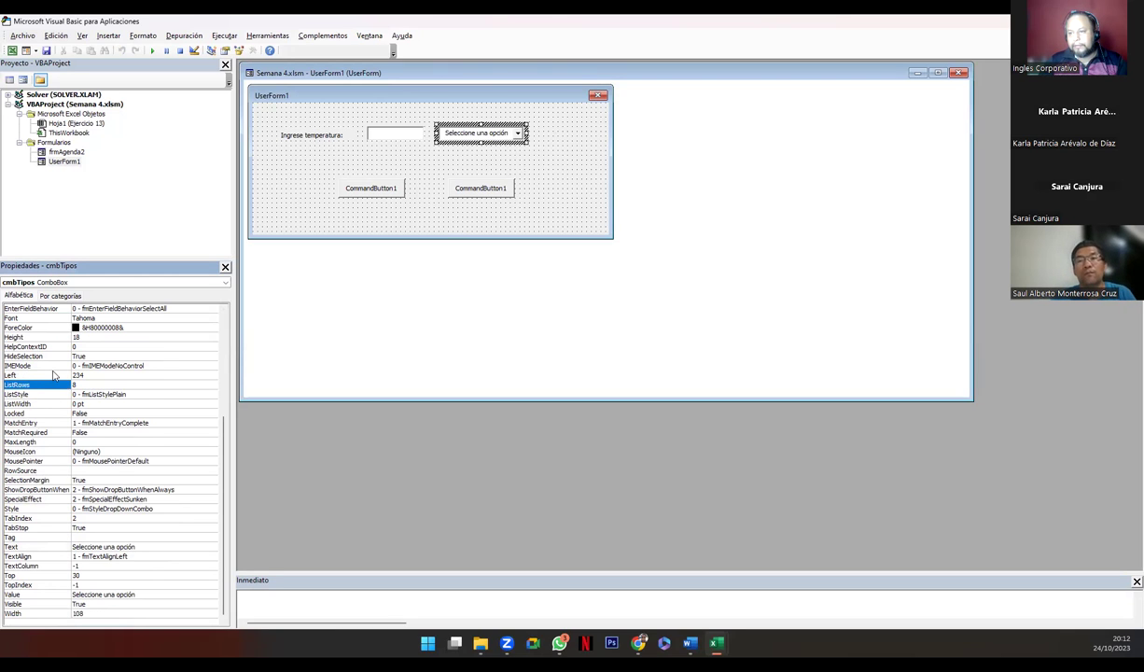
scroll(46, 378, "up", 2)
scroll(53, 372, "up", 4)
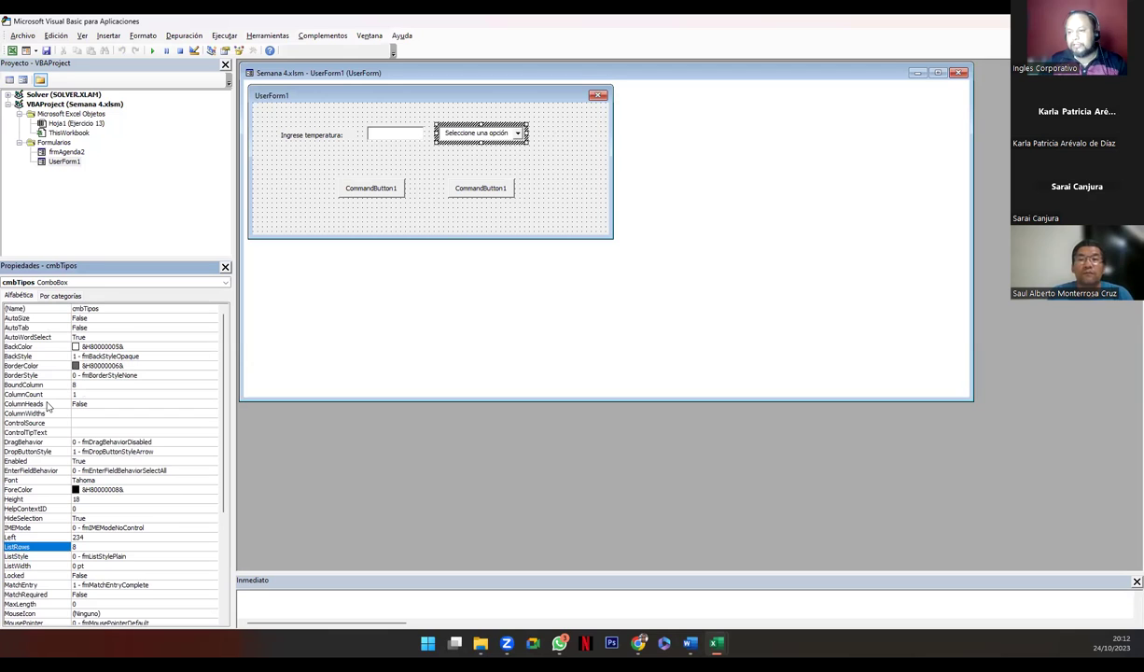
left_click(46, 404)
left_click(46, 422)
scroll(40, 456, "down", 3)
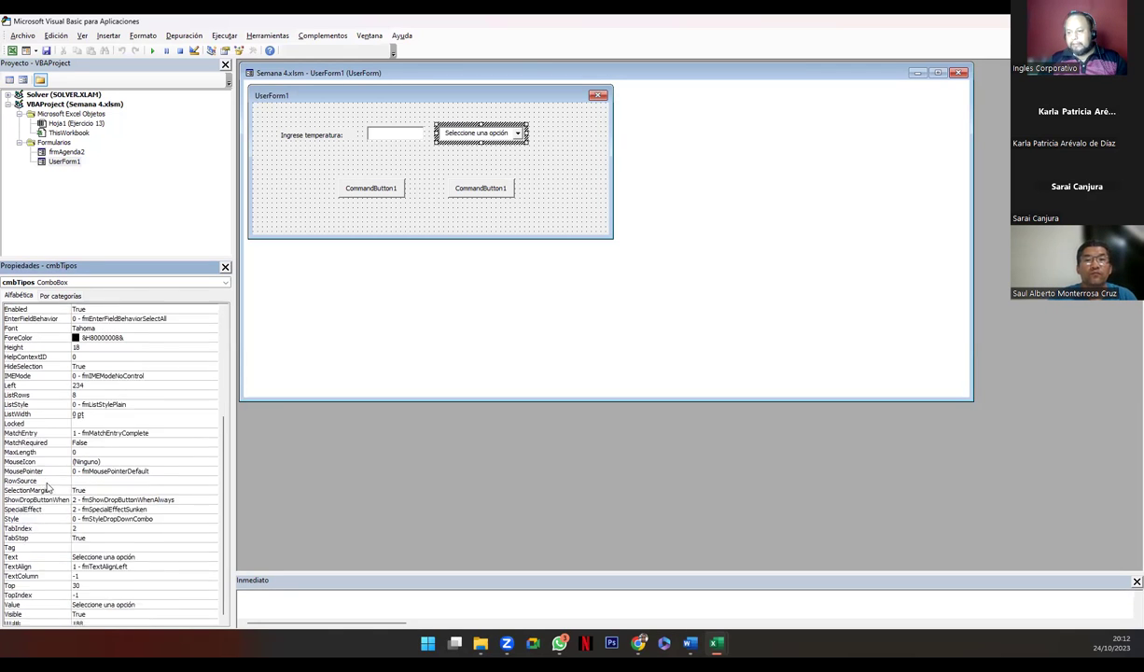
scroll(53, 482, "down", 3)
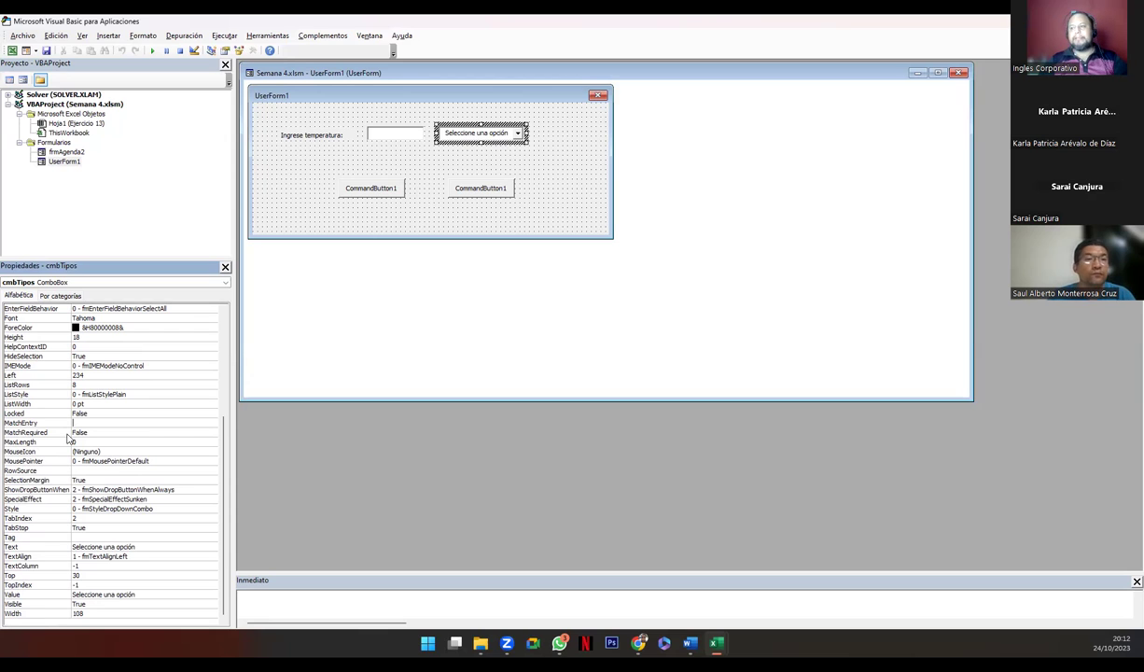
Rename CommandButton1 to btnConvertir, fixing the invalid-name error along the way
left_click(332, 157)
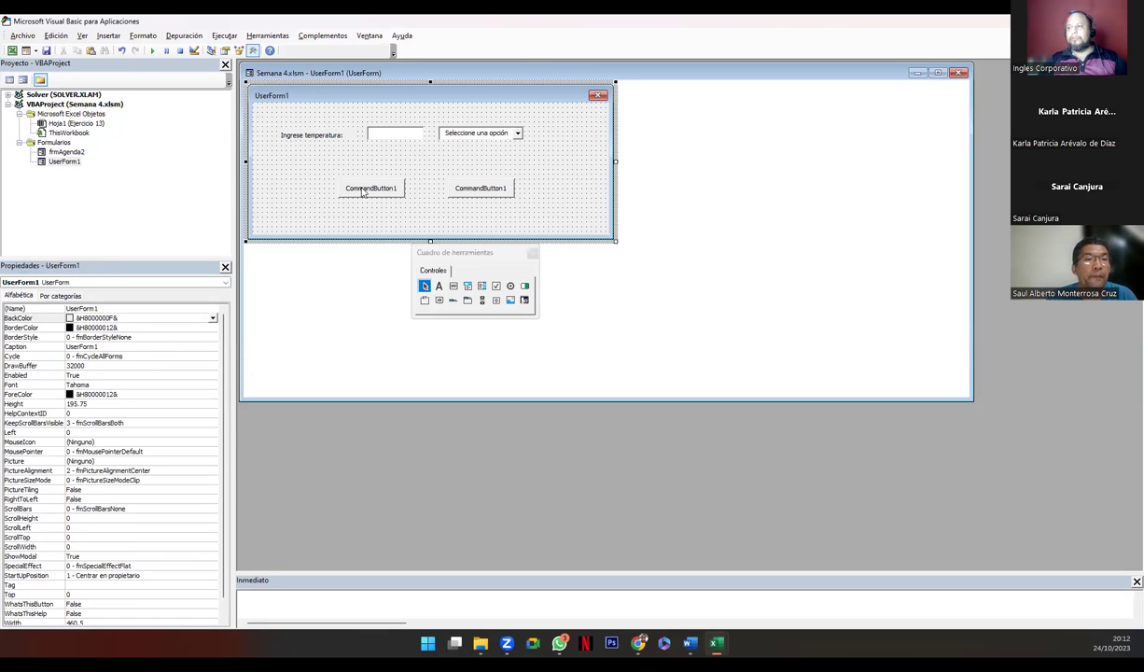
left_click(364, 192)
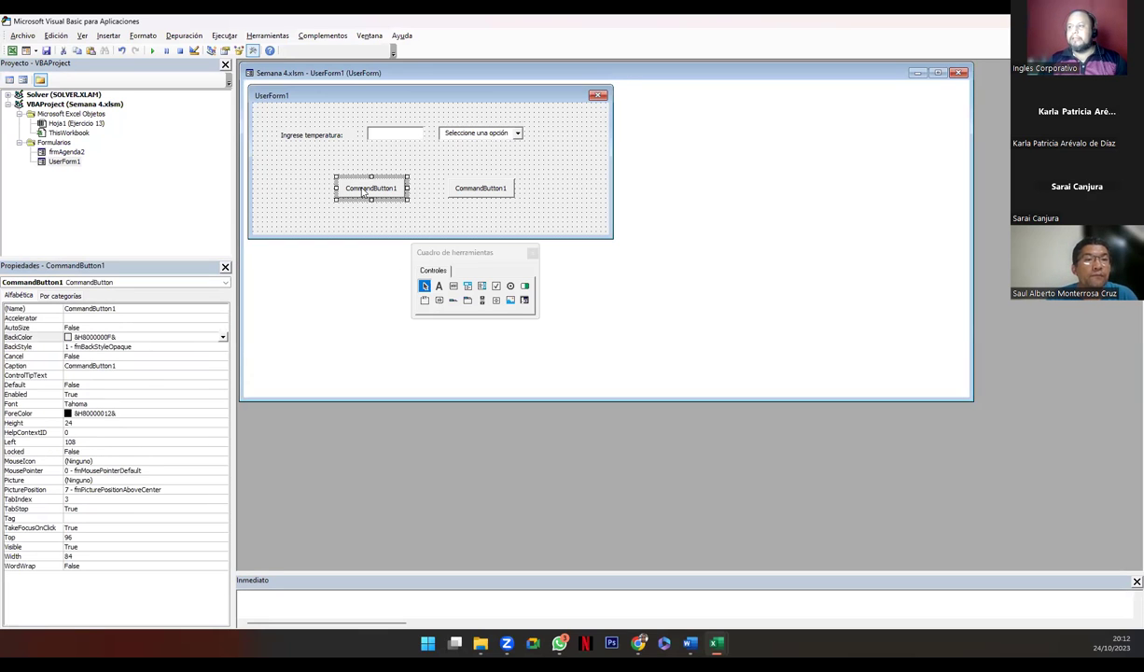
left_click(137, 308)
double_click(137, 308)
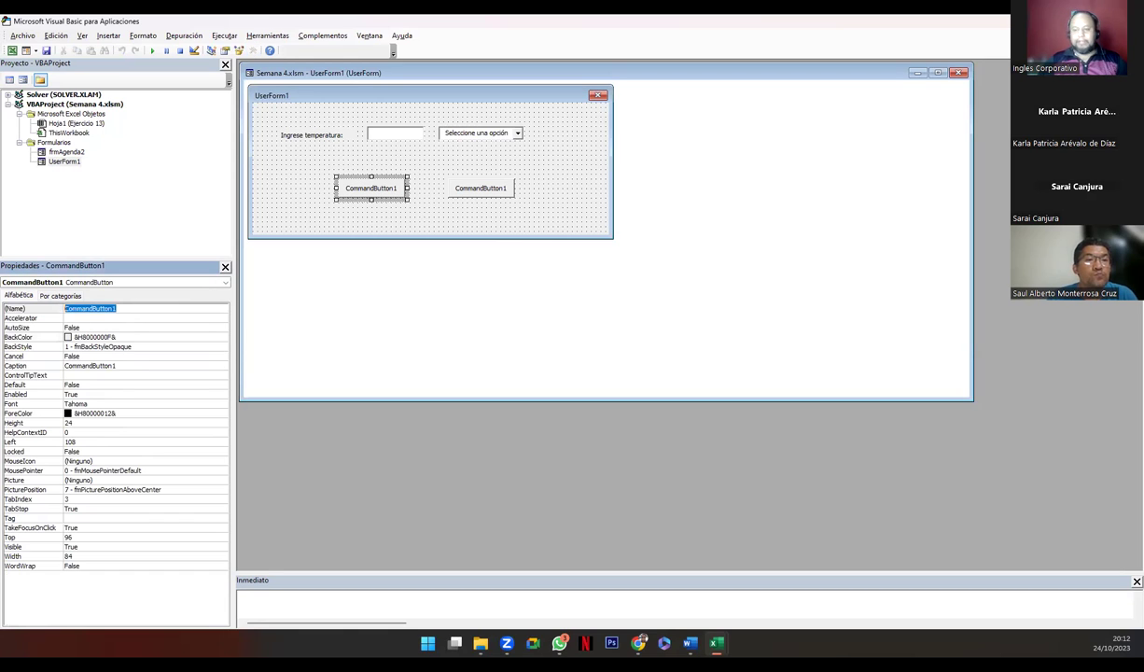
type("btnConvertir a")
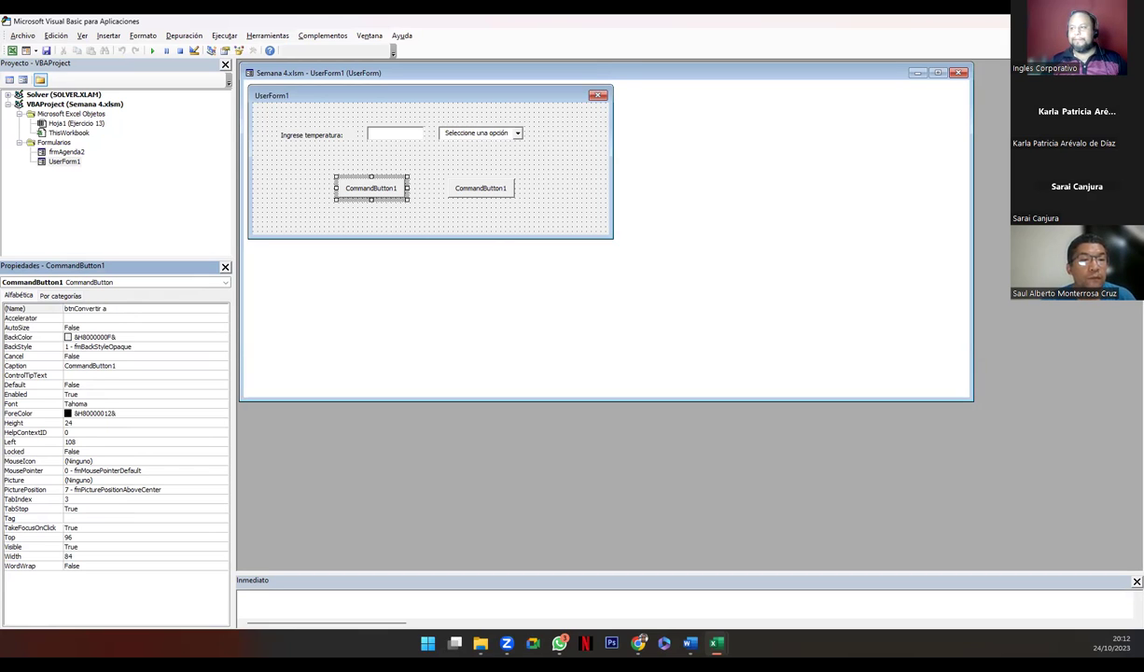
key("Return")
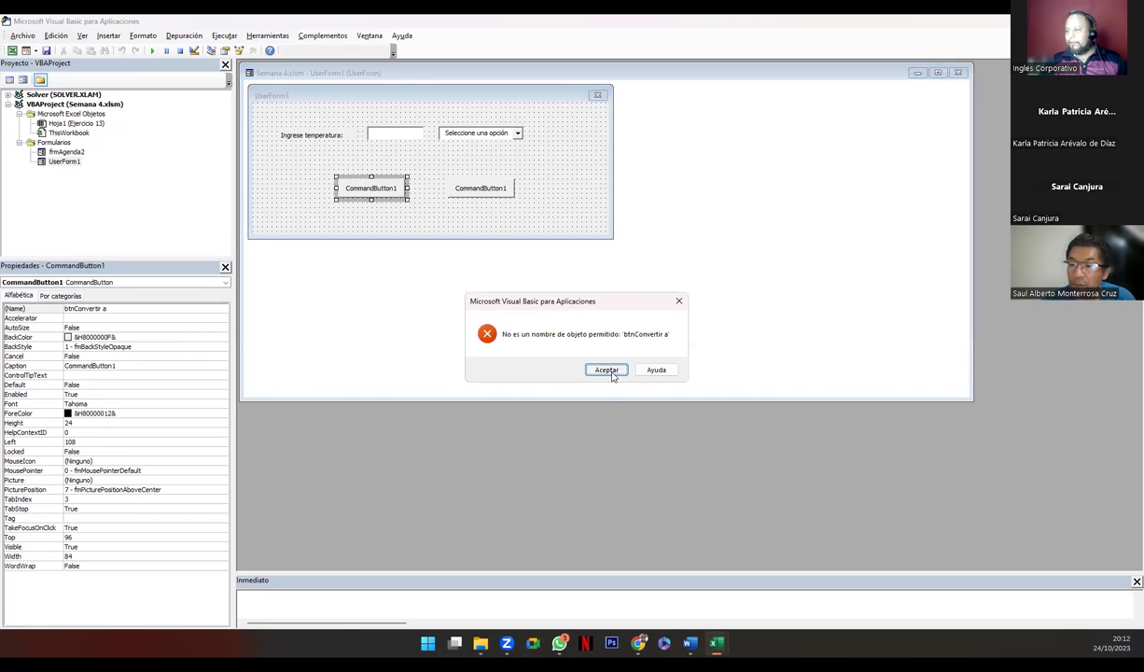
left_click(607, 370)
left_click(135, 309)
key("shift+Home")
type("b")
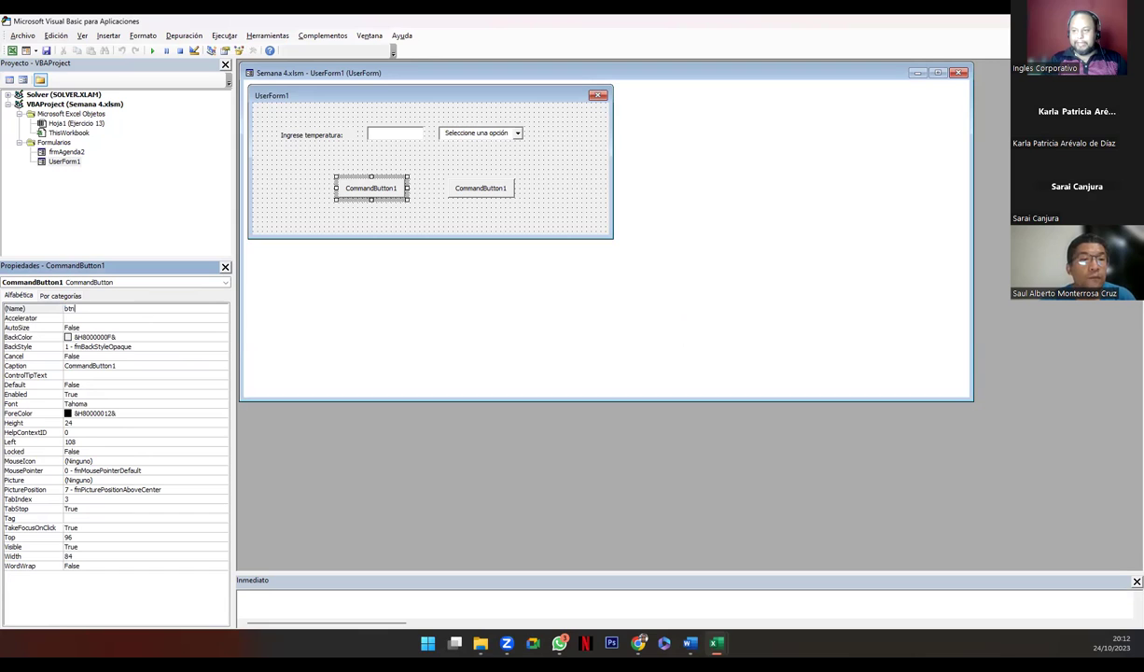
key("Return")
Set the btnConvertir caption to "Convertir a"
key("Down")
key("Down")
key("Down")
key("Down")
key("Down")
key("Down")
type("Converti")
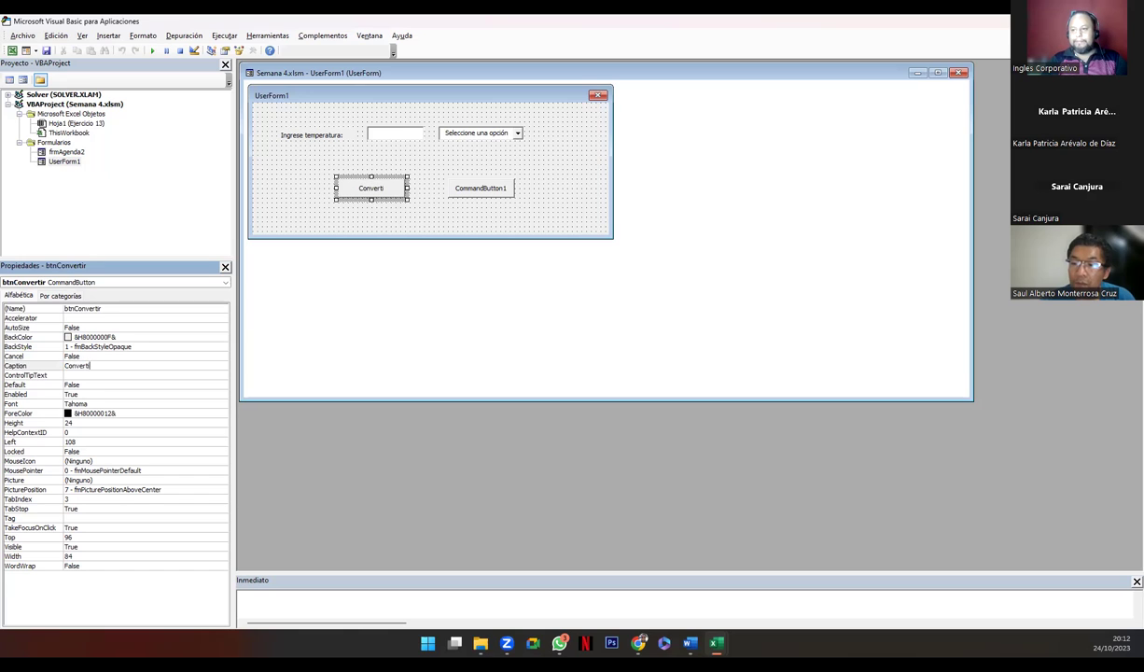
type("r a")
key("Return")
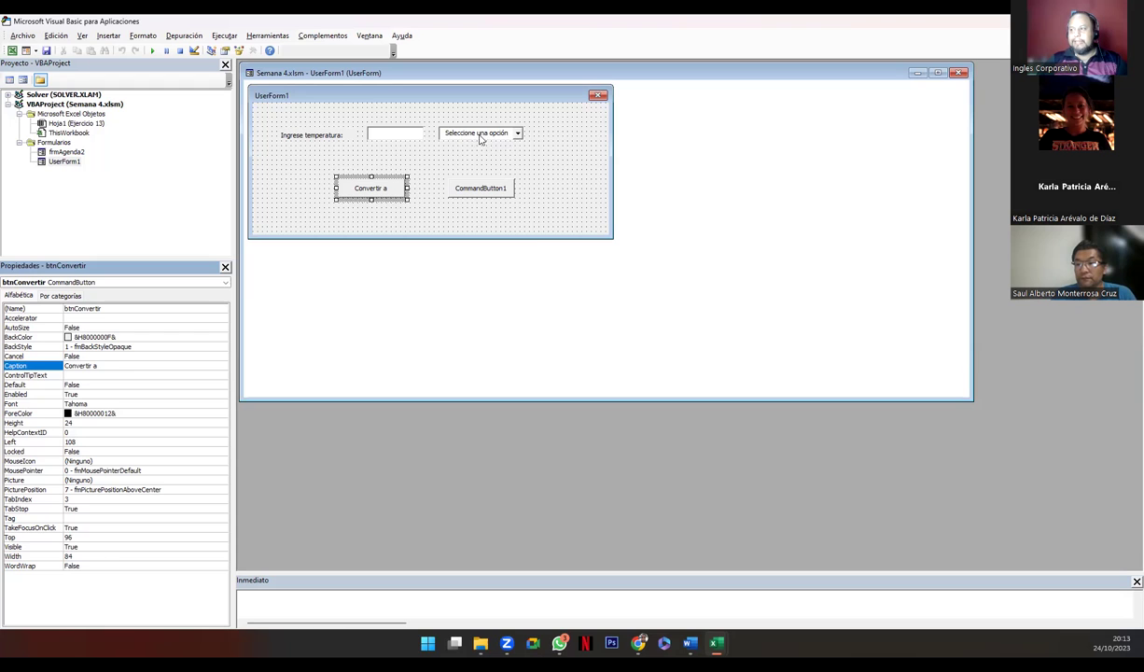
left_click(476, 136)
left_click(363, 186)
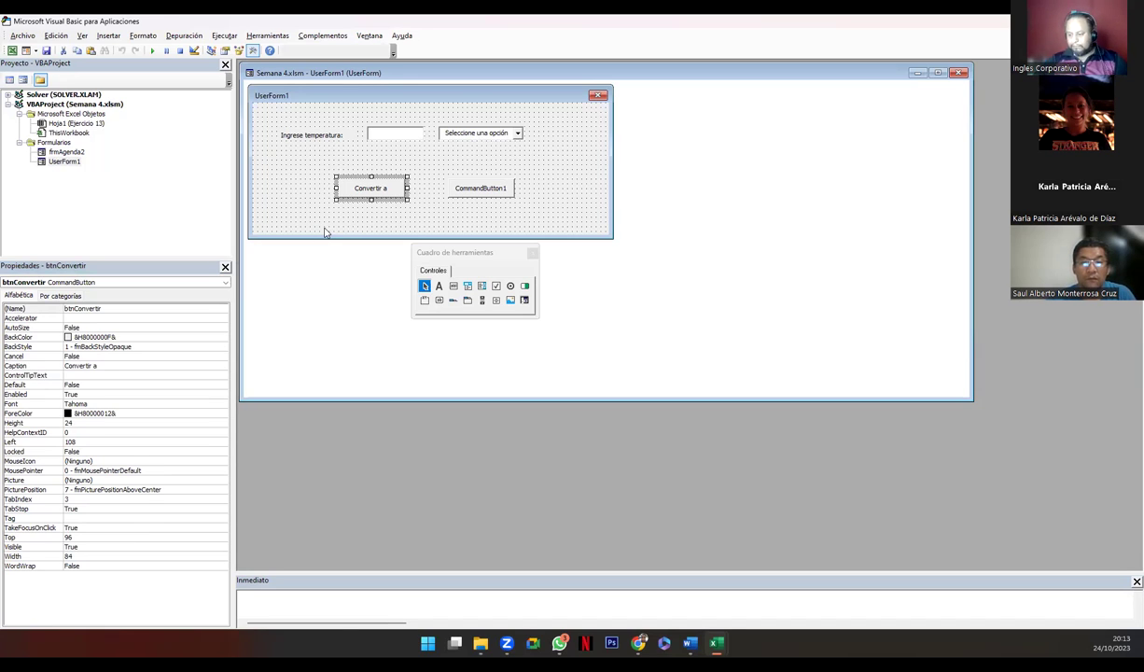
Rename the second command button to btnCancelar
left_click(474, 190)
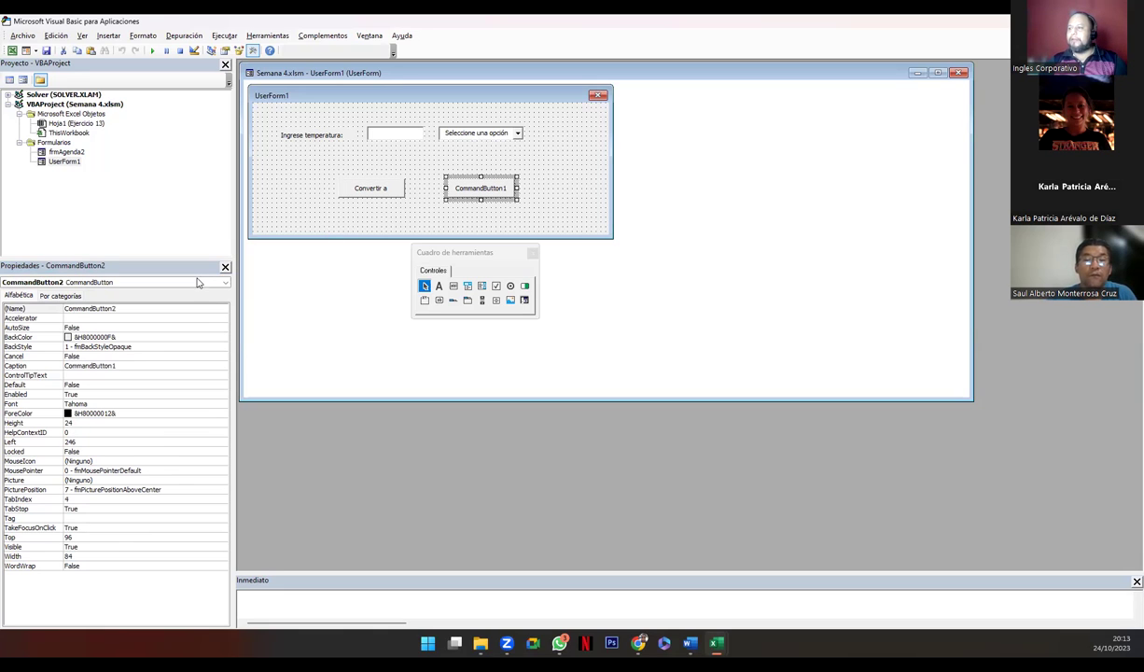
left_click(124, 310)
double_click(124, 311)
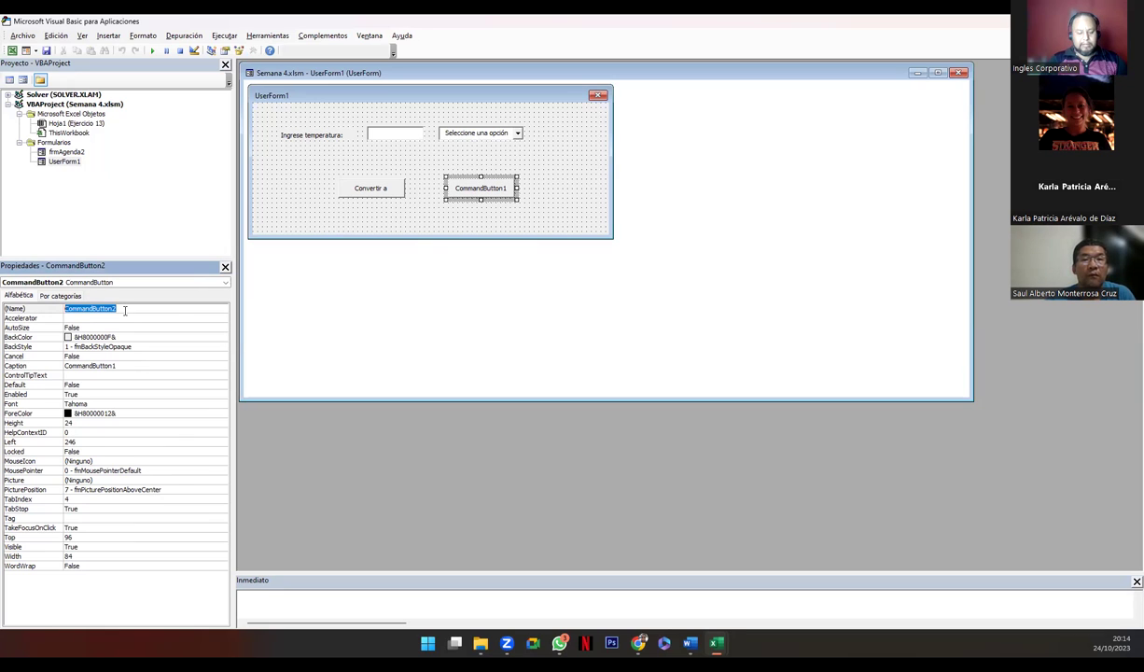
type("cmb")
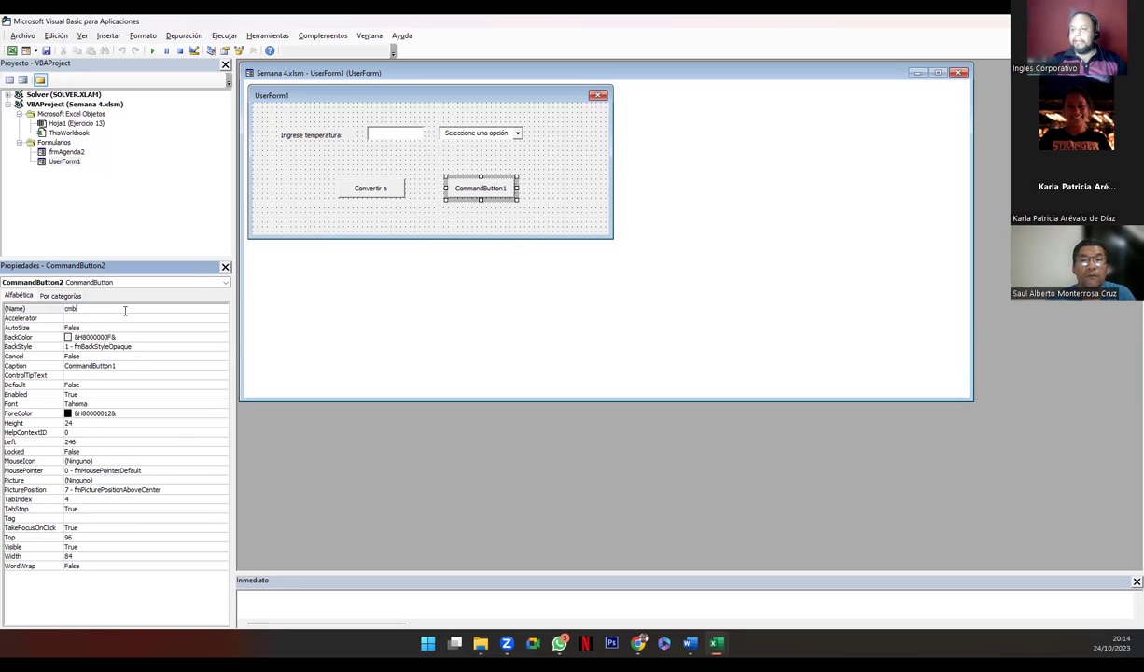
left_click(349, 184)
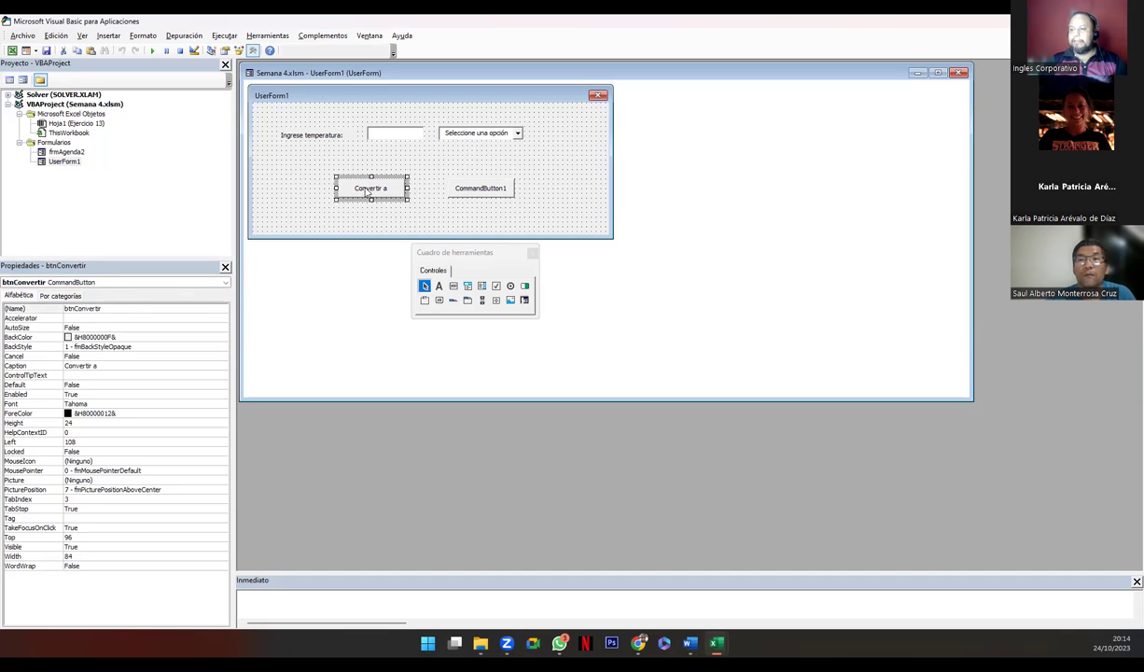
left_click(458, 193)
left_click(117, 310)
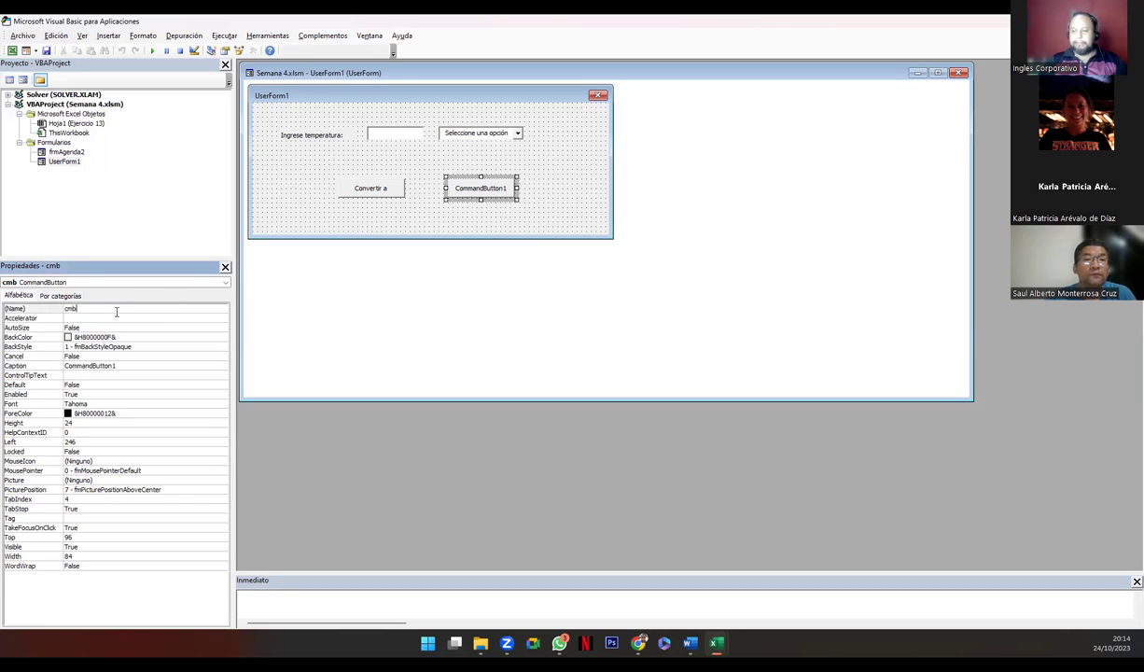
type("btn")
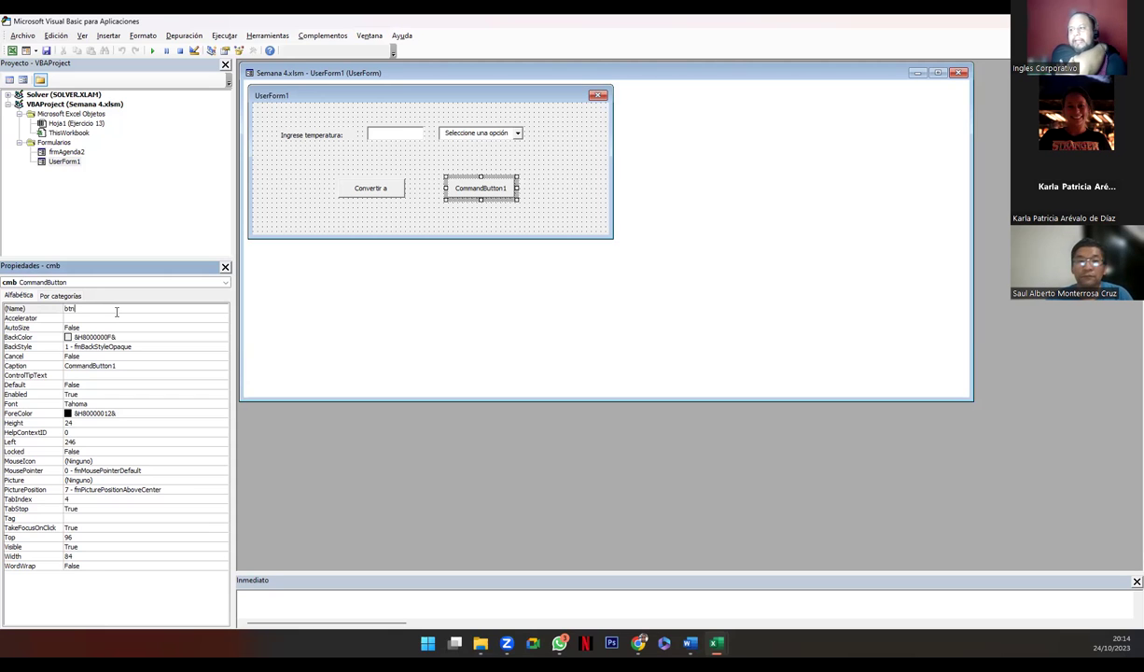
type("Cancelar")
key("Return")
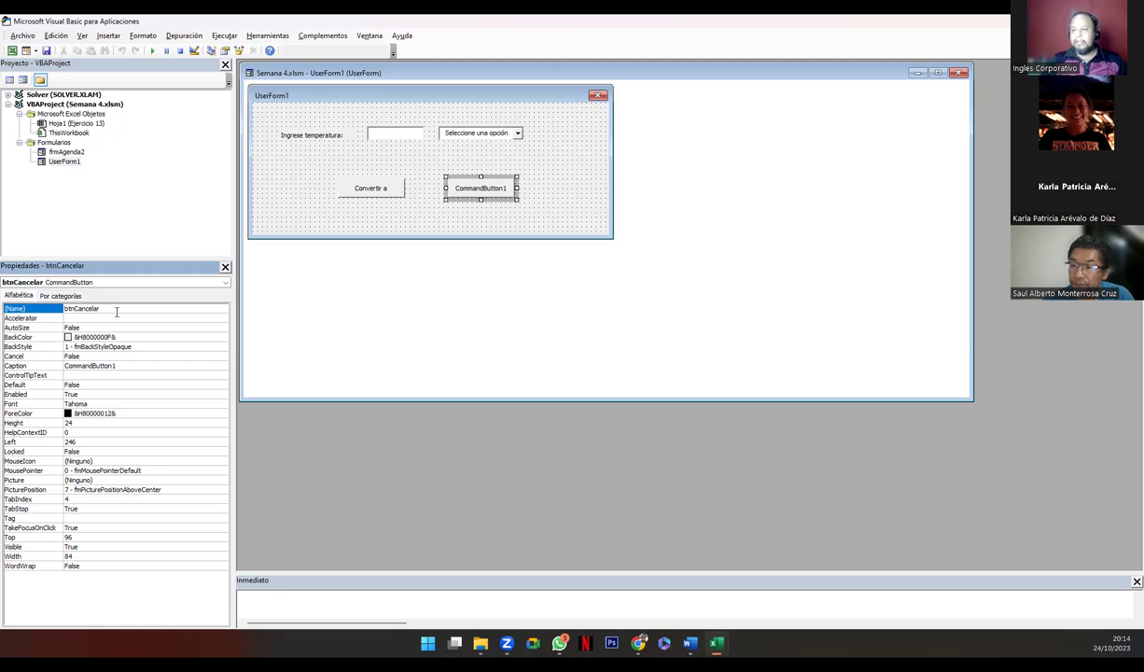
Set its caption to Cancelar and select both buttons together
key("Down")
key("Down")
key("Down")
key("Down")
key("Down")
key("Down")
key("Tab")
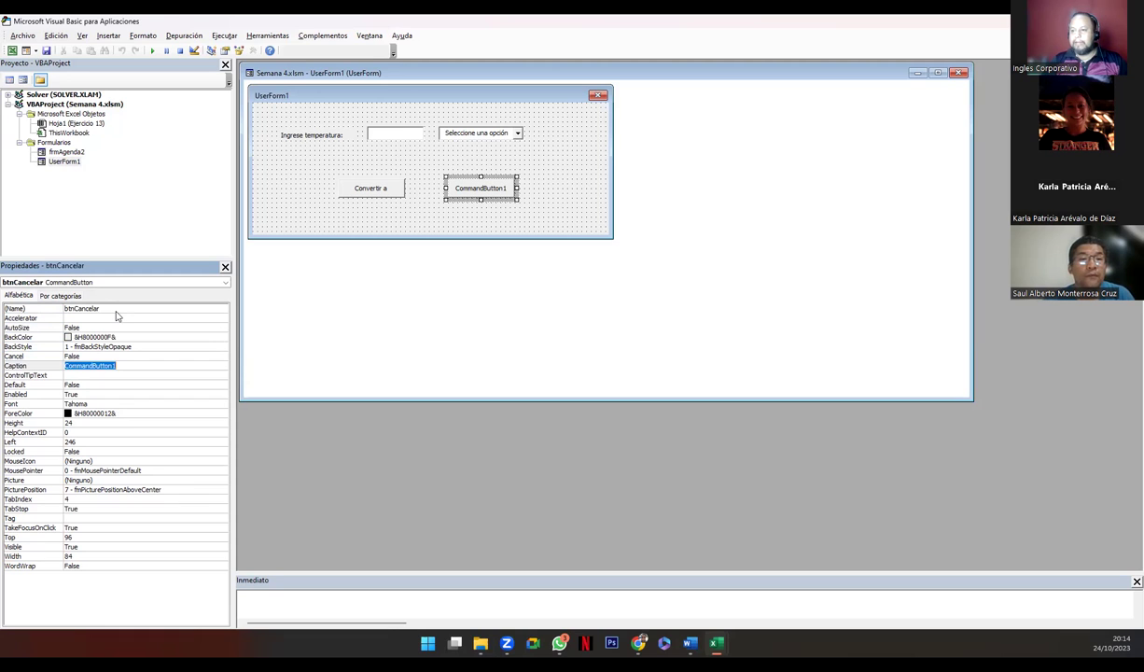
type("Cancelar")
key("Return")
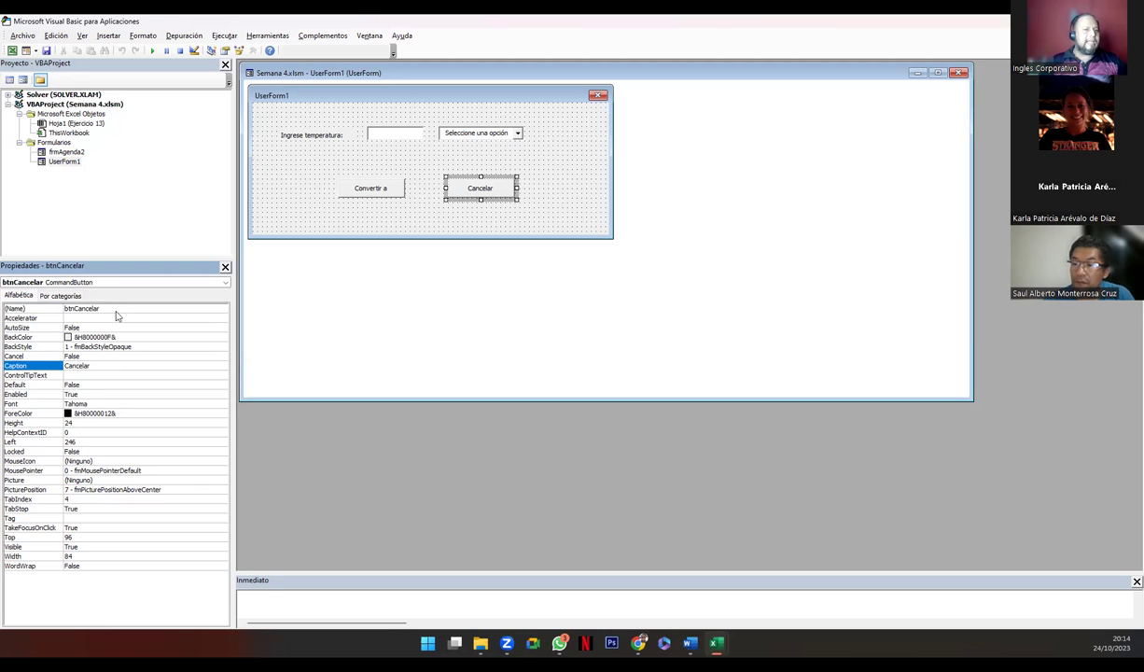
left_click(394, 191, "ctrl")
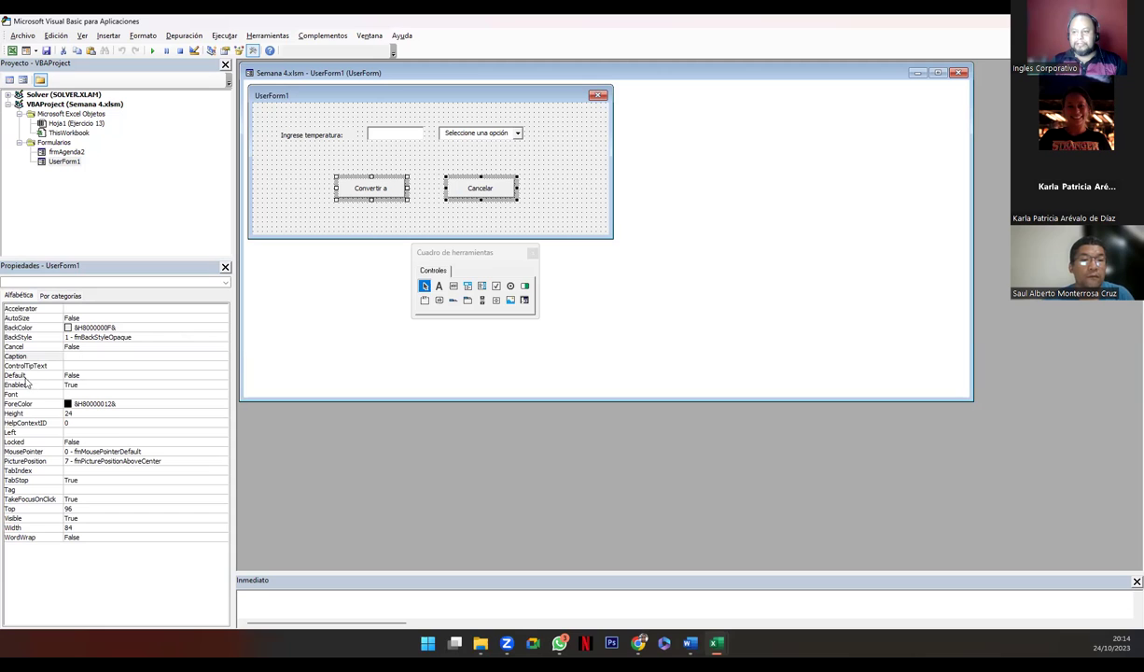
Give both buttons a bold font at size 10
left_click(214, 392)
left_click(223, 395)
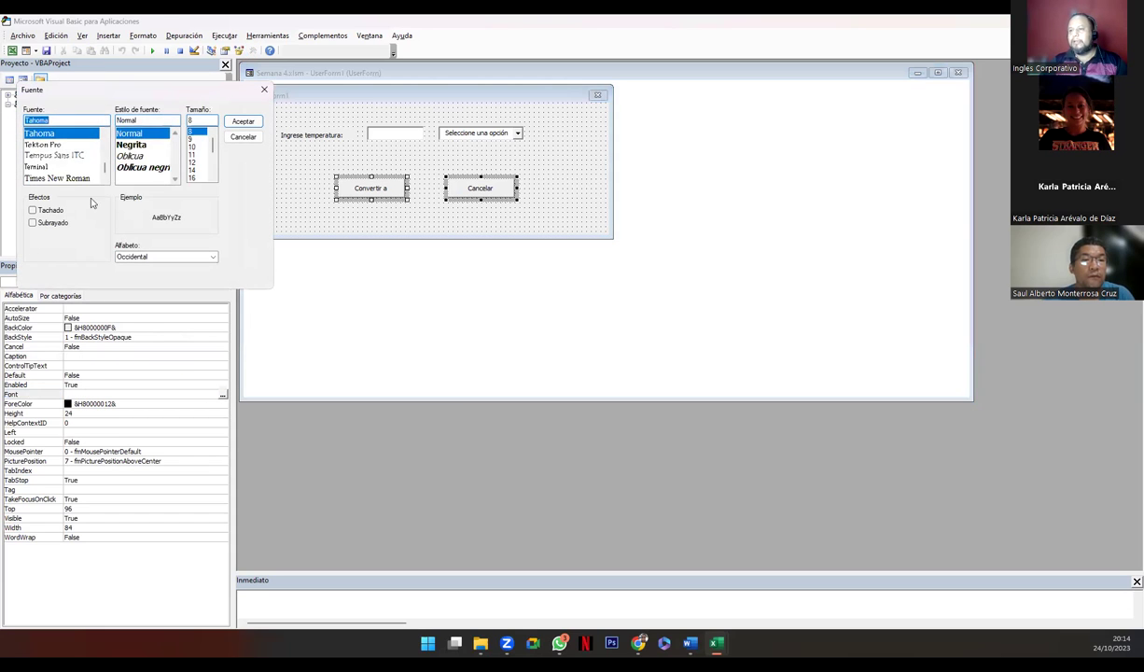
left_click(193, 147)
left_click(140, 145)
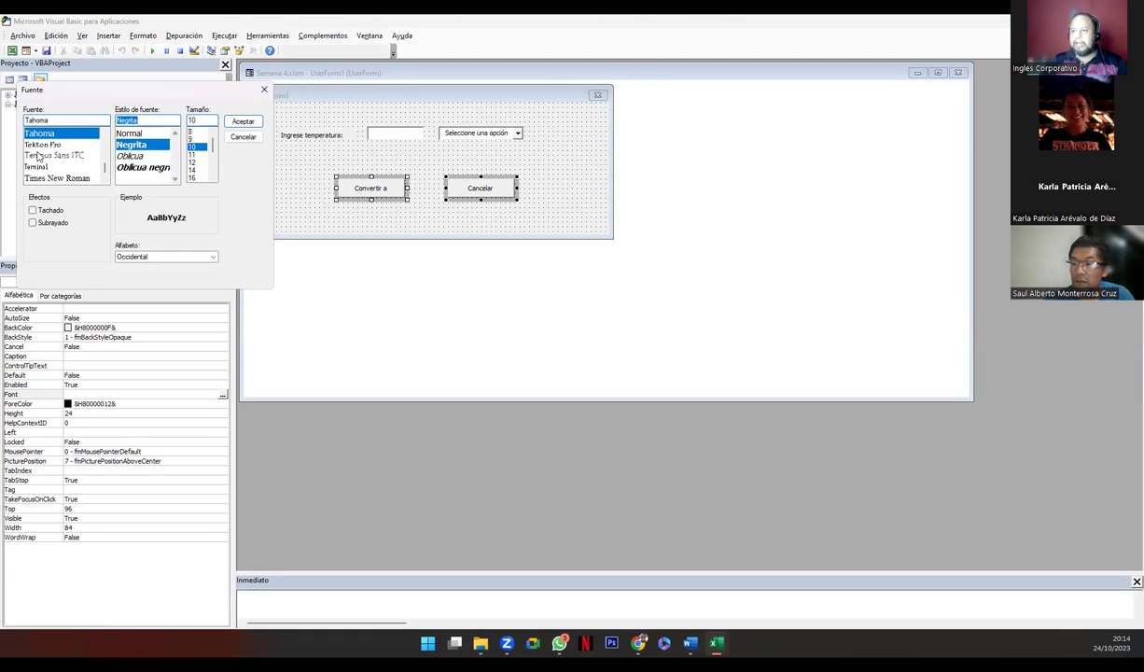
Change both buttons' font to Viner Hand ITC
left_click(104, 179)
scroll(105, 177, "down", 1)
scroll(104, 177, "down", 1)
scroll(104, 178, "down", 1)
scroll(94, 180, "down", 1)
scroll(82, 182, "down", 2)
scroll(82, 181, "down", 1)
left_click(57, 120)
type("Verda")
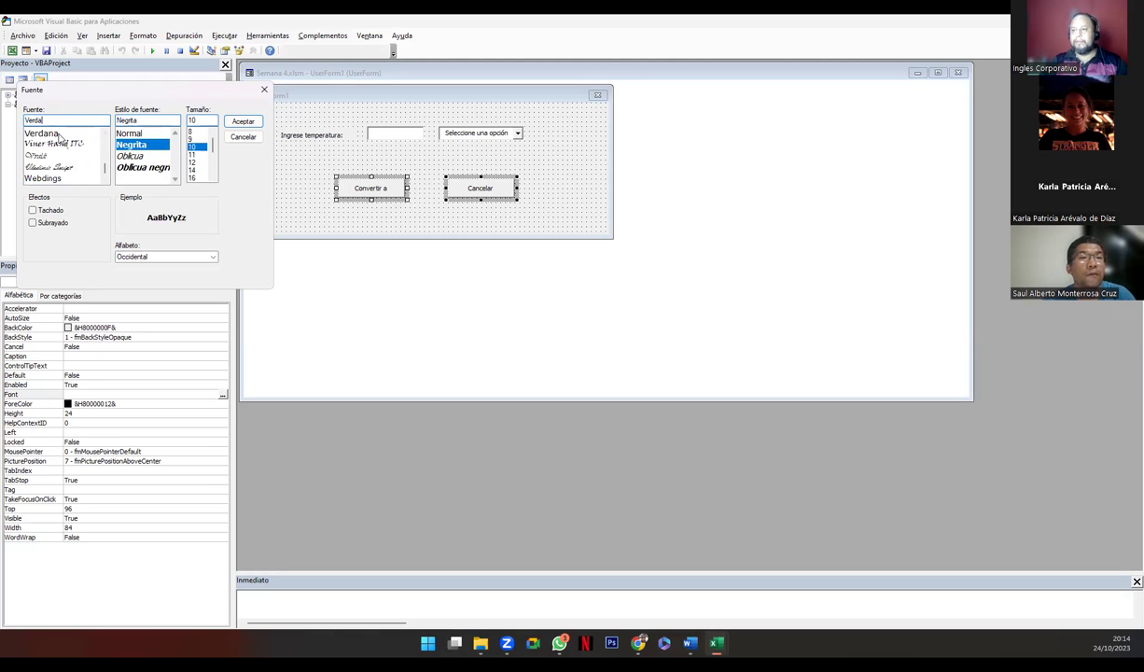
left_click(58, 142)
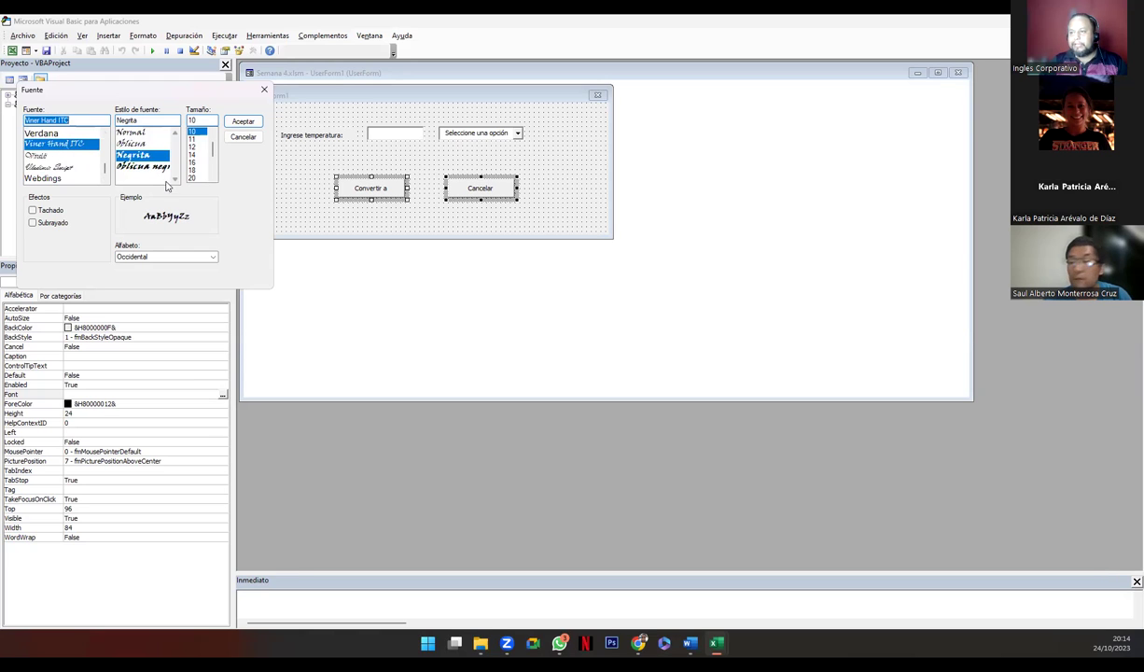
left_click(242, 121)
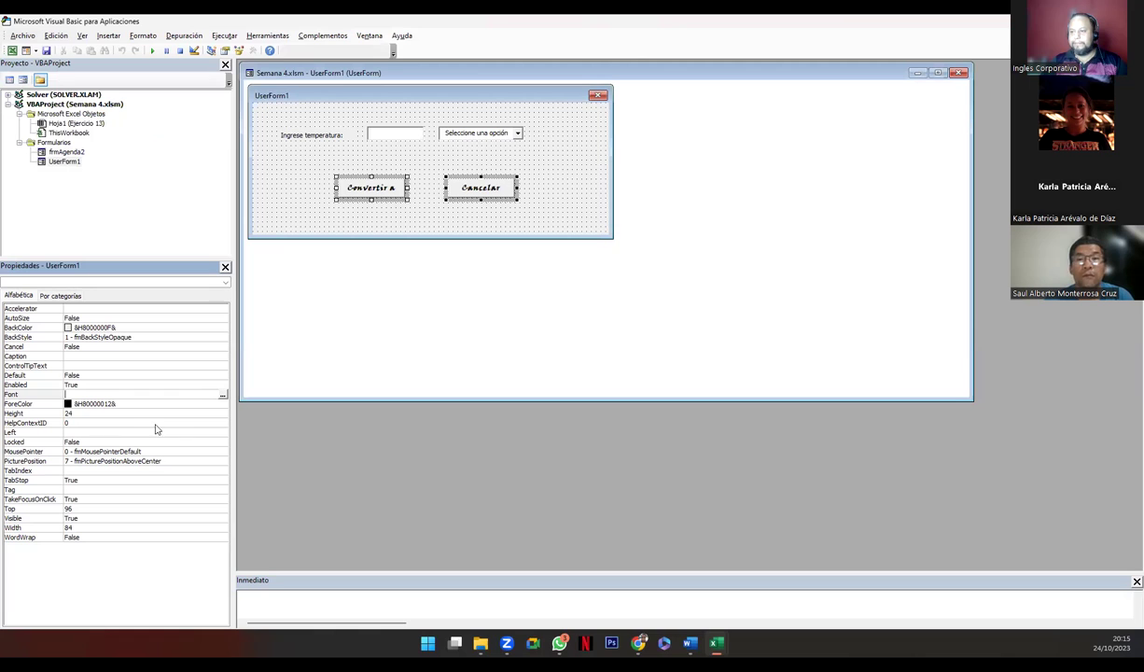
Increase both buttons' font size to 12
left_click(222, 394)
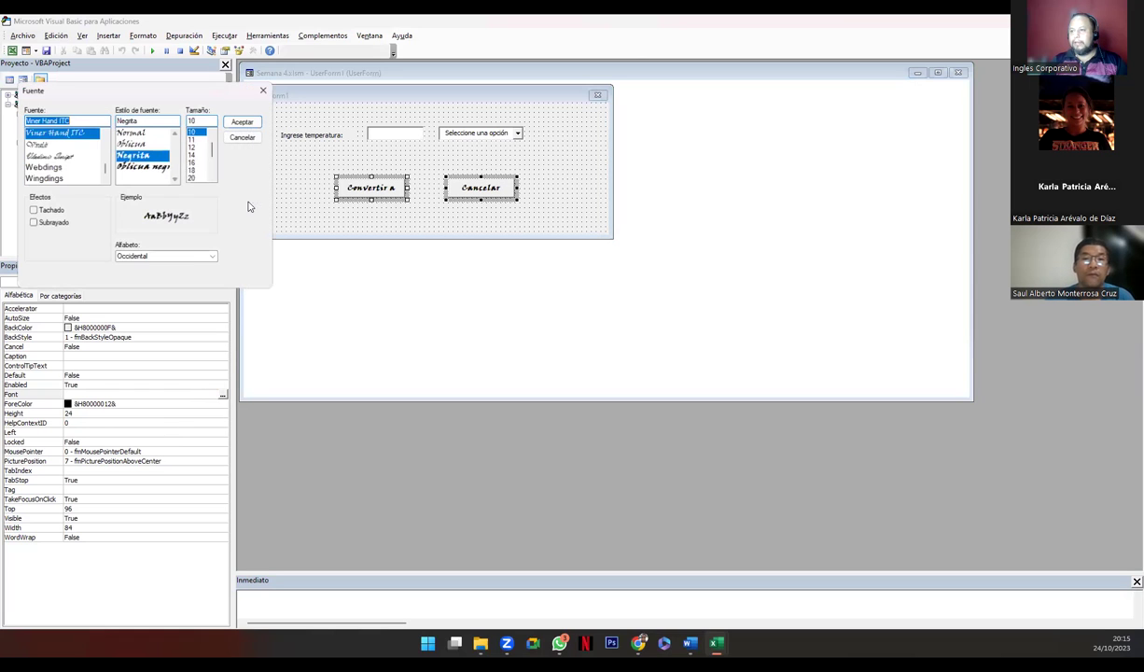
left_click(192, 146)
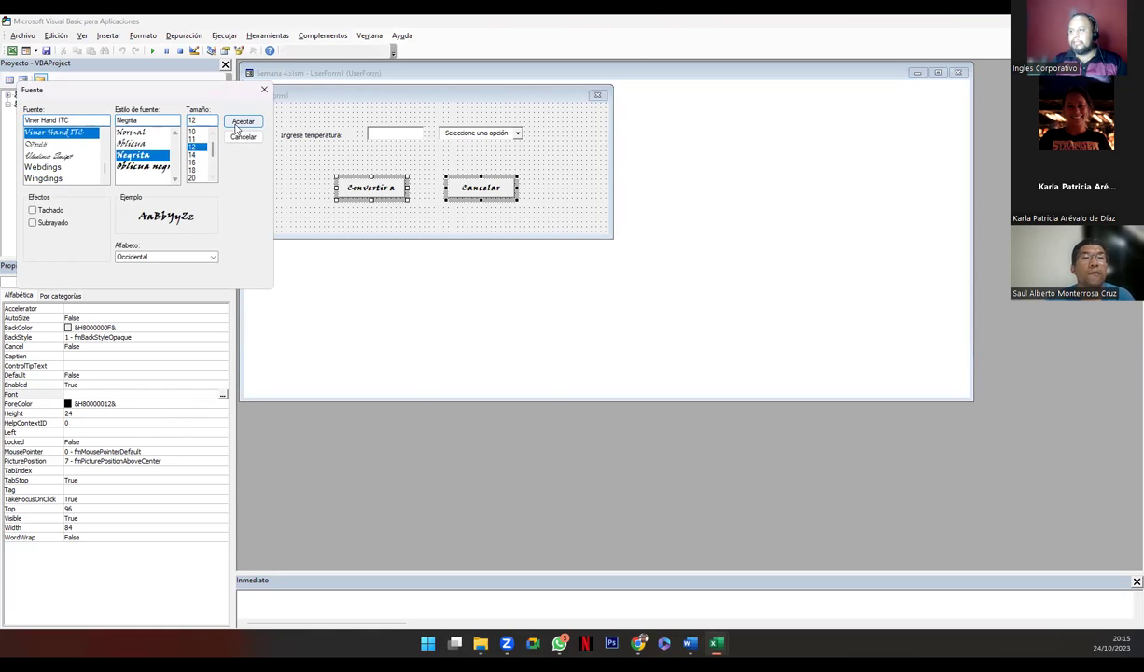
left_click(241, 123)
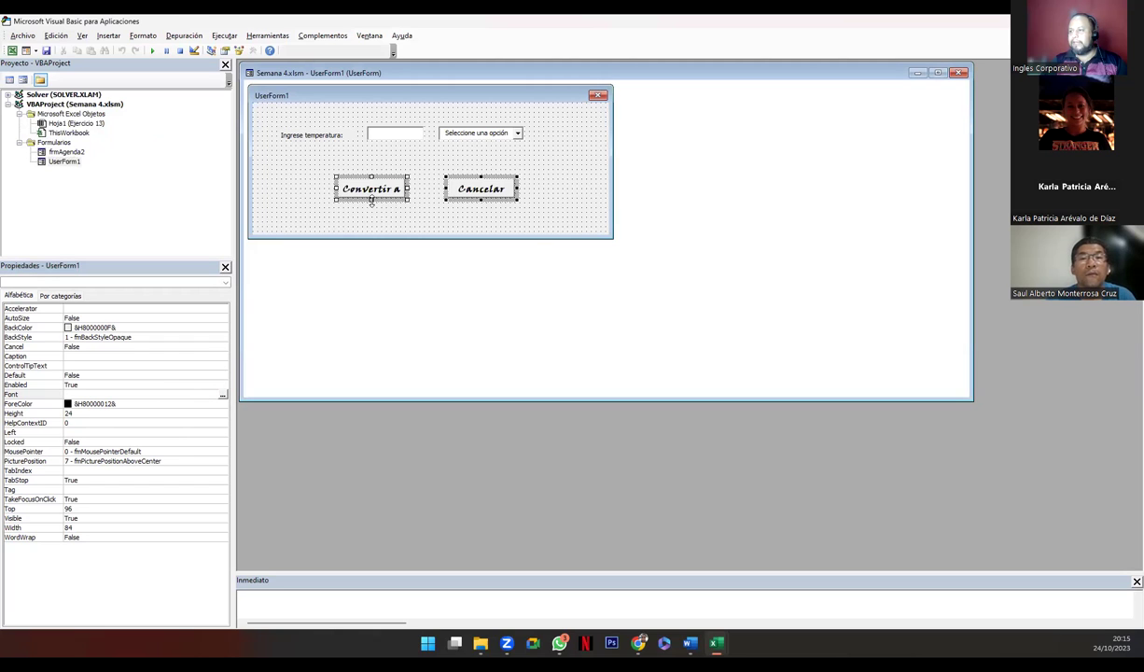
Resize both buttons by their handle to Width 102 and Height 36
mouse_move(370, 200)
left_mouse_down()
mouse_move(370, 211)
mouse_move(320, 191)
left_mouse_up()
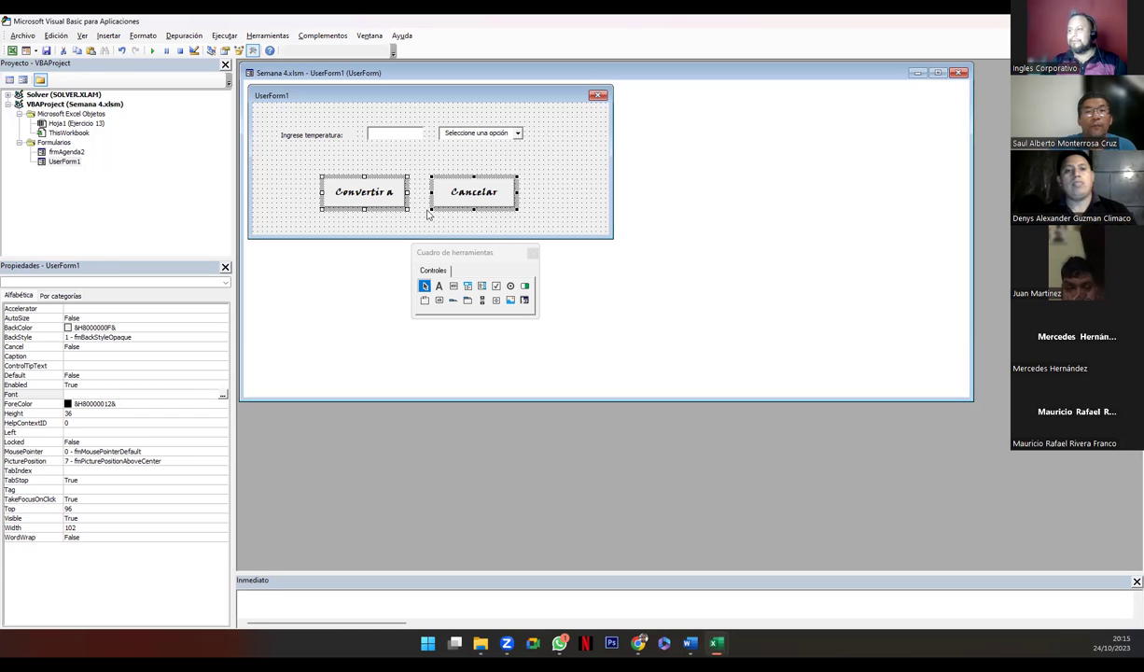
Give lblTemperatura bold Verdana at size 10 and resize it to wrap over two lines
left_click(290, 134)
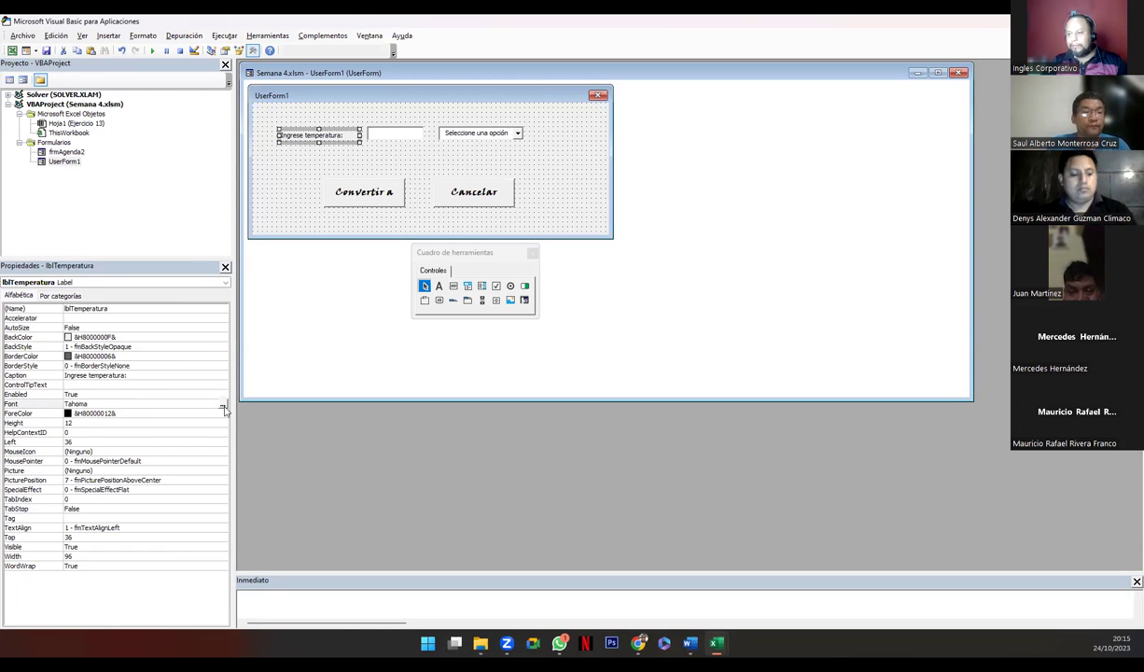
left_click(222, 403)
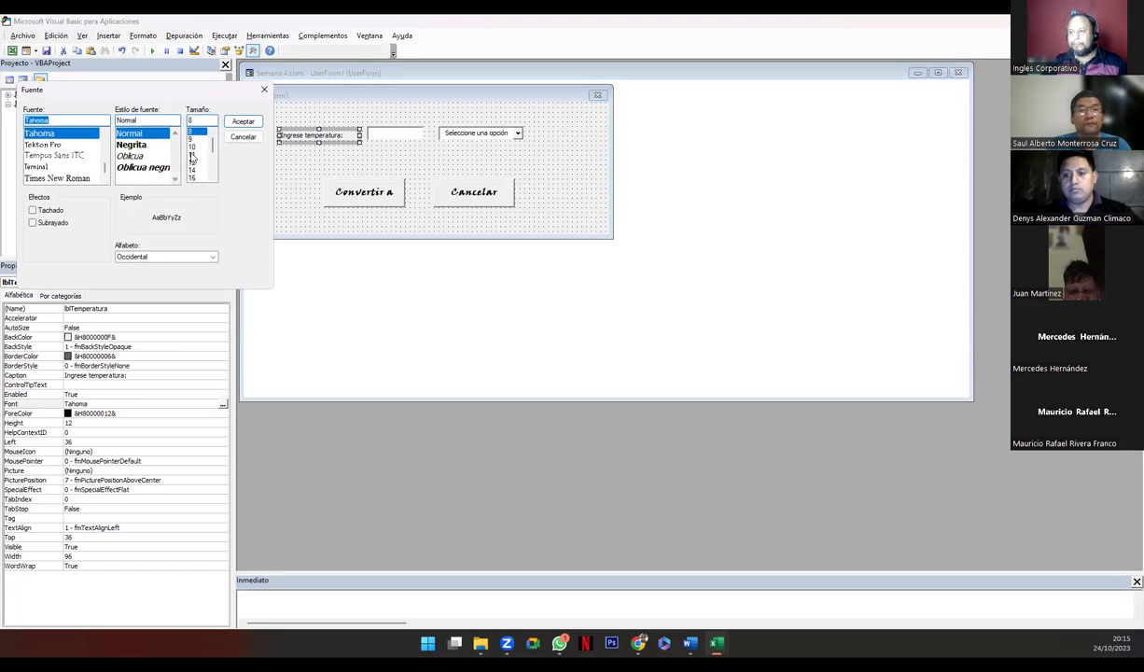
left_click(192, 146)
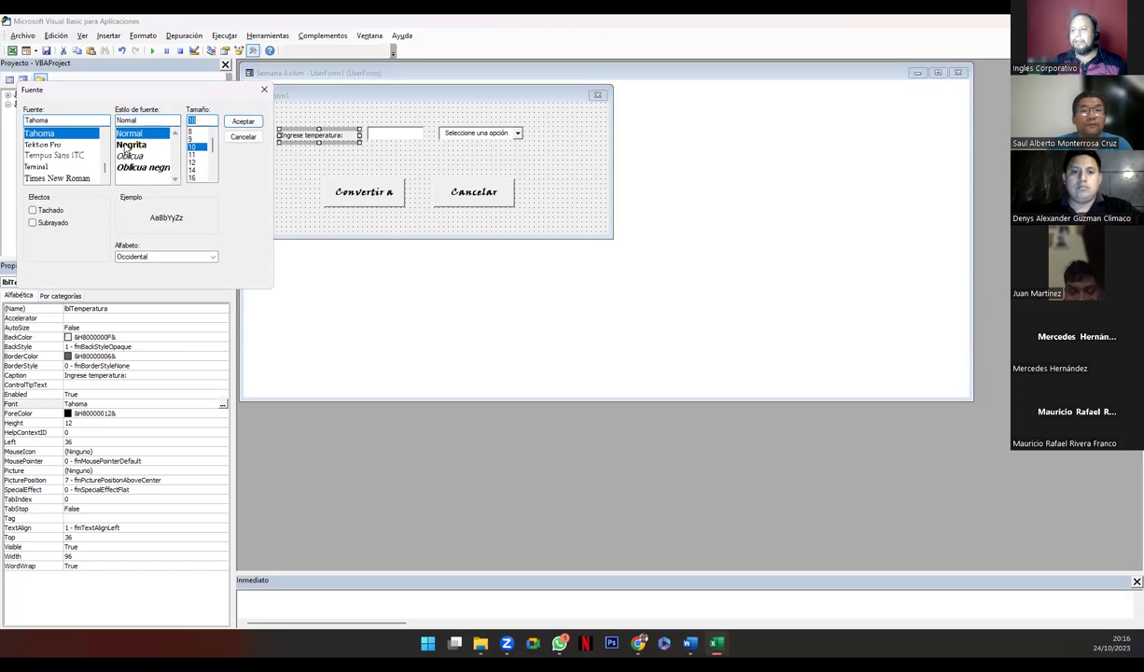
double_click(50, 120)
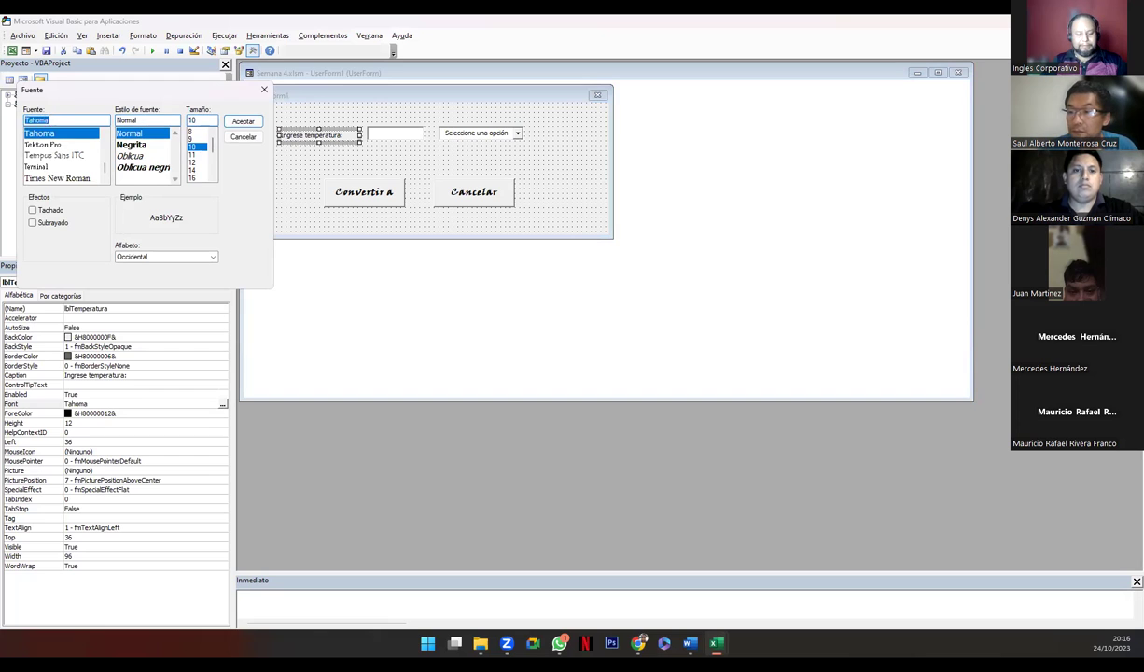
type("ver")
left_click(46, 136)
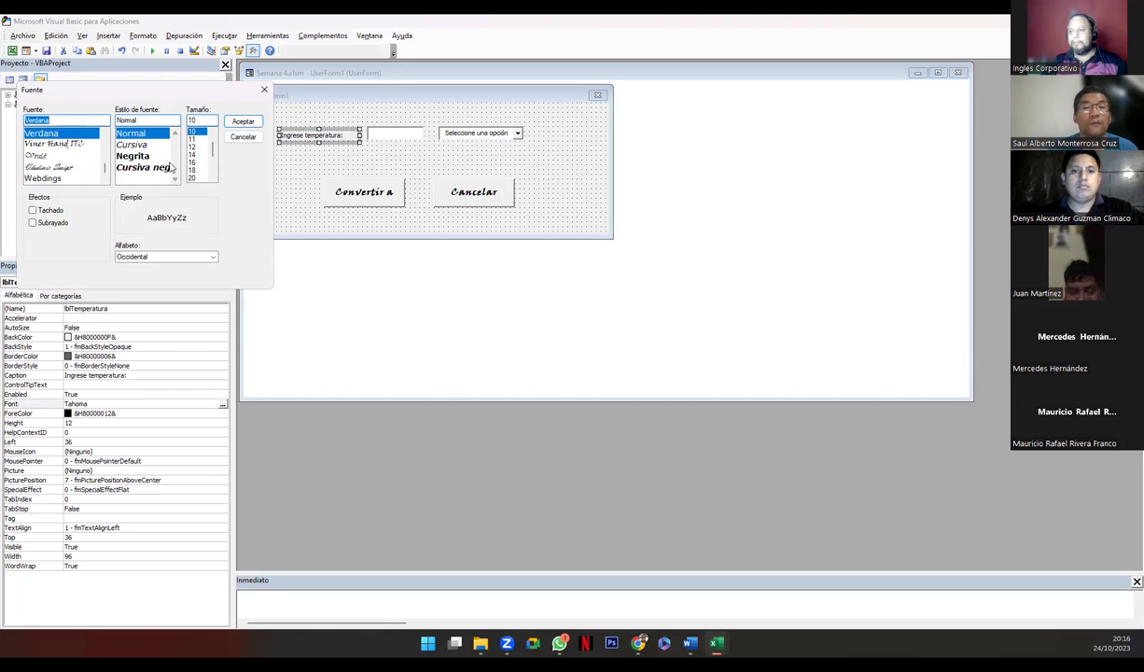
left_click(135, 155)
left_click(242, 122)
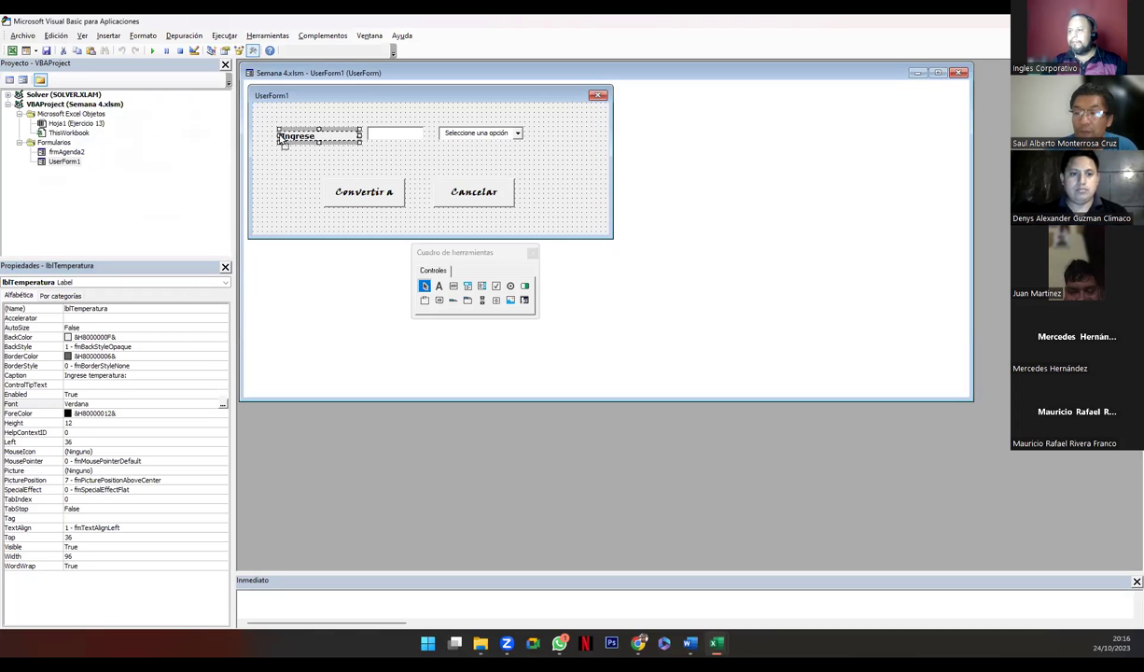
mouse_move(318, 128)
left_mouse_down()
mouse_move(318, 117)
mouse_move(320, 142)
left_mouse_up()
Make txtTemperatura and cmbTipos taller, matching Height 25.5
left_click(393, 133)
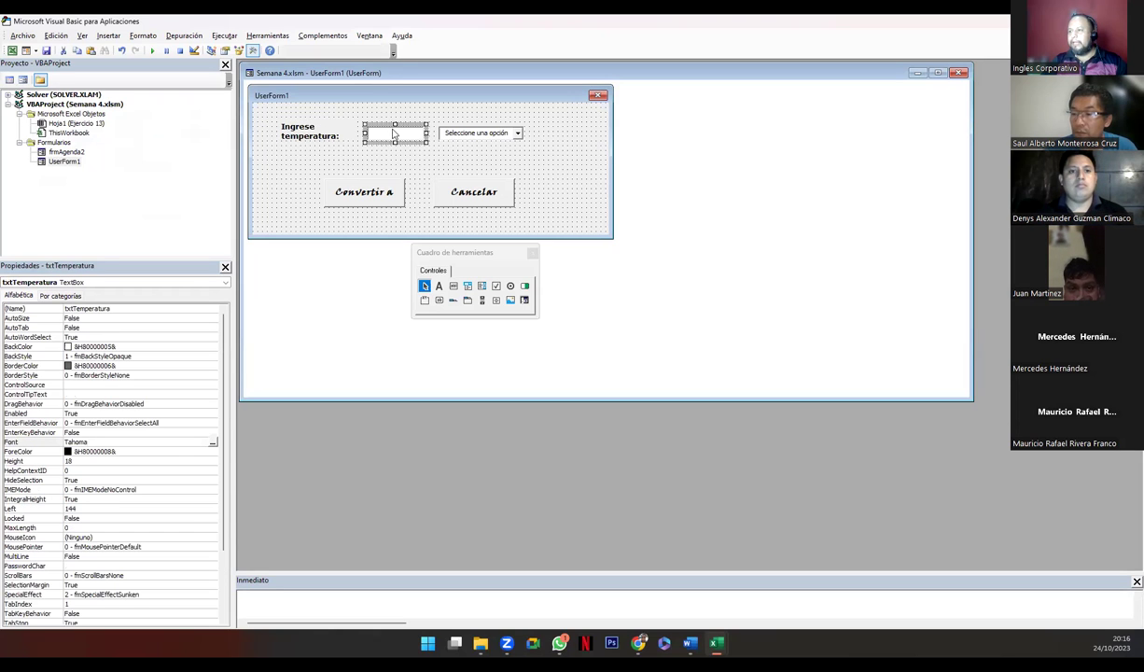
left_click_drag(395, 120, 395, 115)
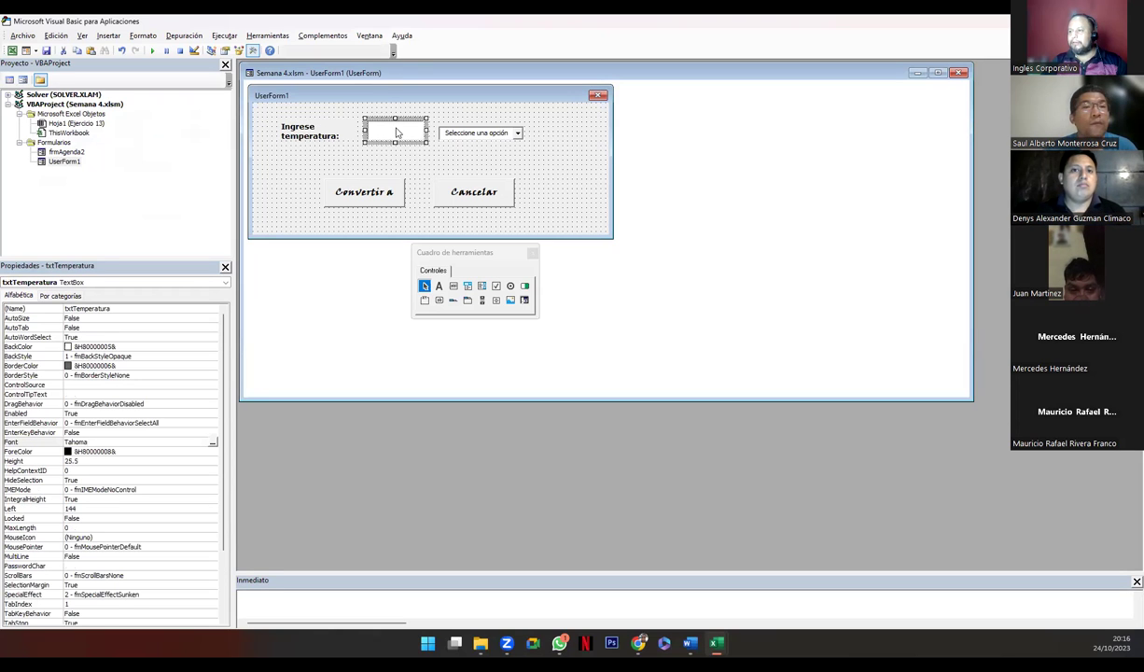
left_click(299, 169)
left_click(478, 132)
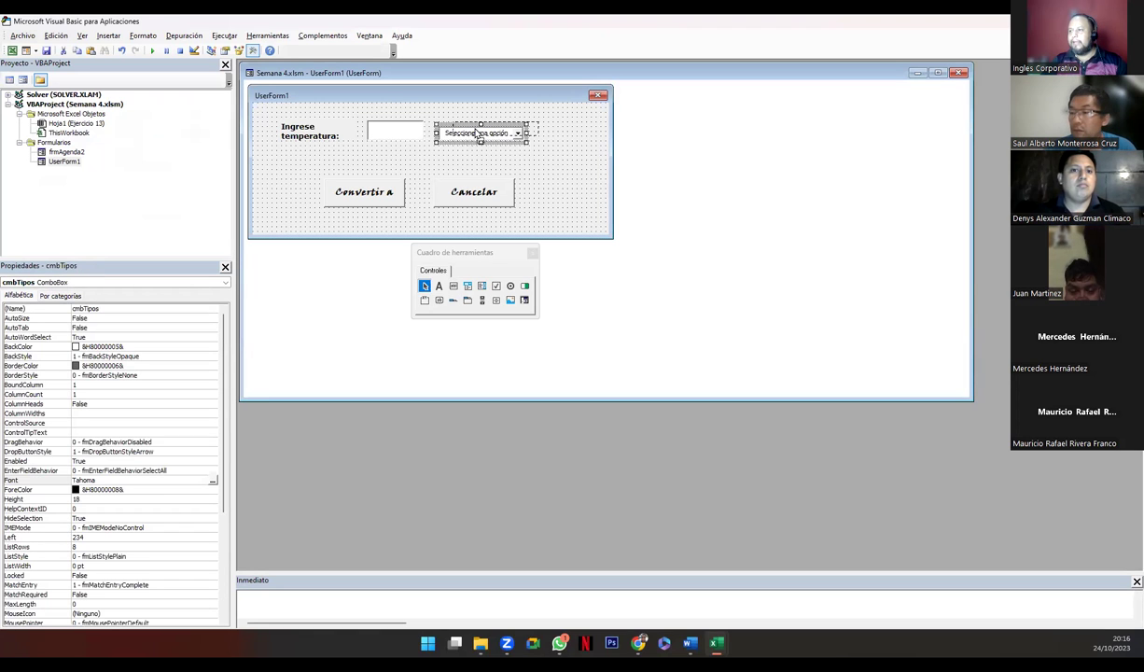
mouse_move(479, 132)
left_mouse_down()
mouse_move(493, 132)
mouse_move(494, 118)
mouse_move(437, 131)
left_mouse_up()
Set txtTemperatura's font to Verdana size 12
left_click(407, 138)
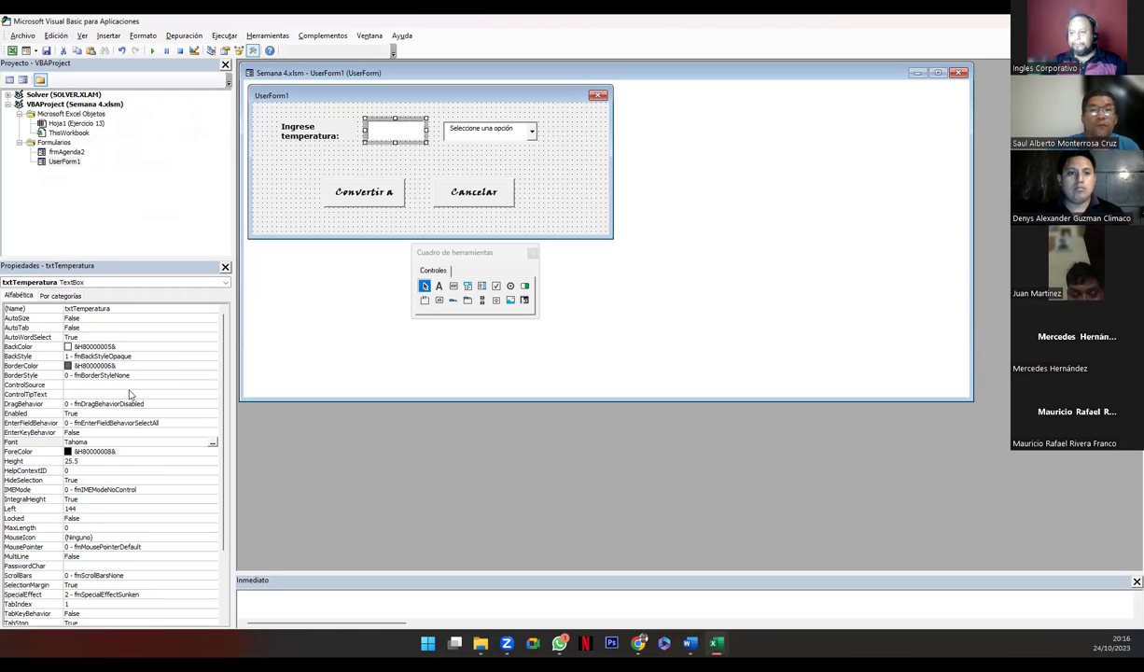
mouse_move(223, 466)
left_click(212, 442)
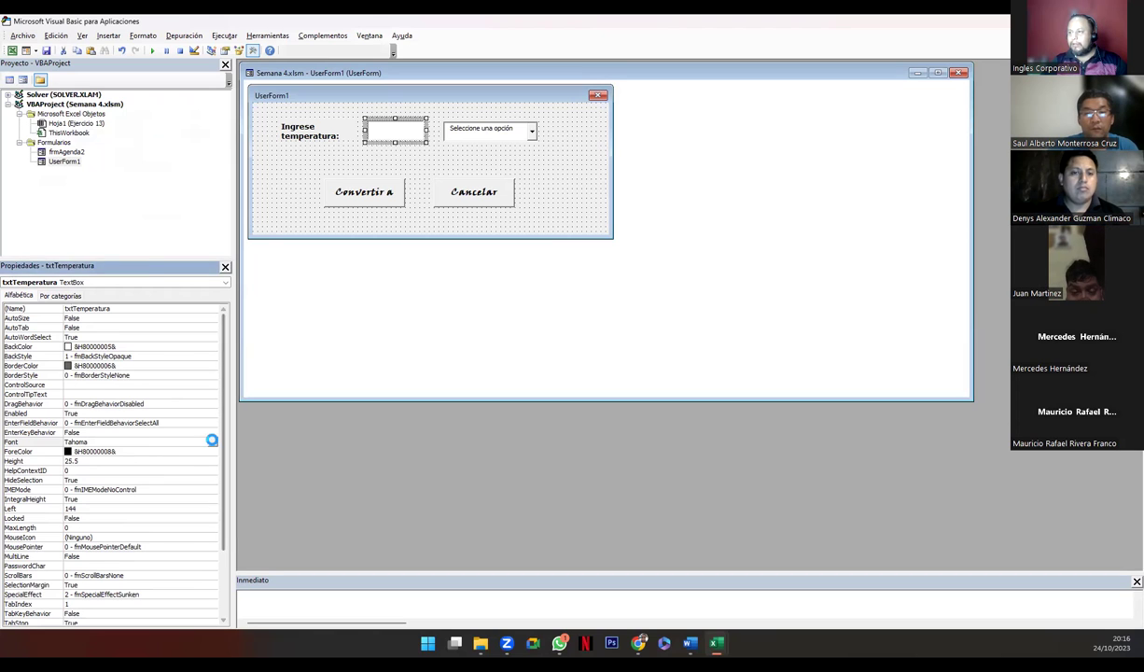
left_click(213, 442)
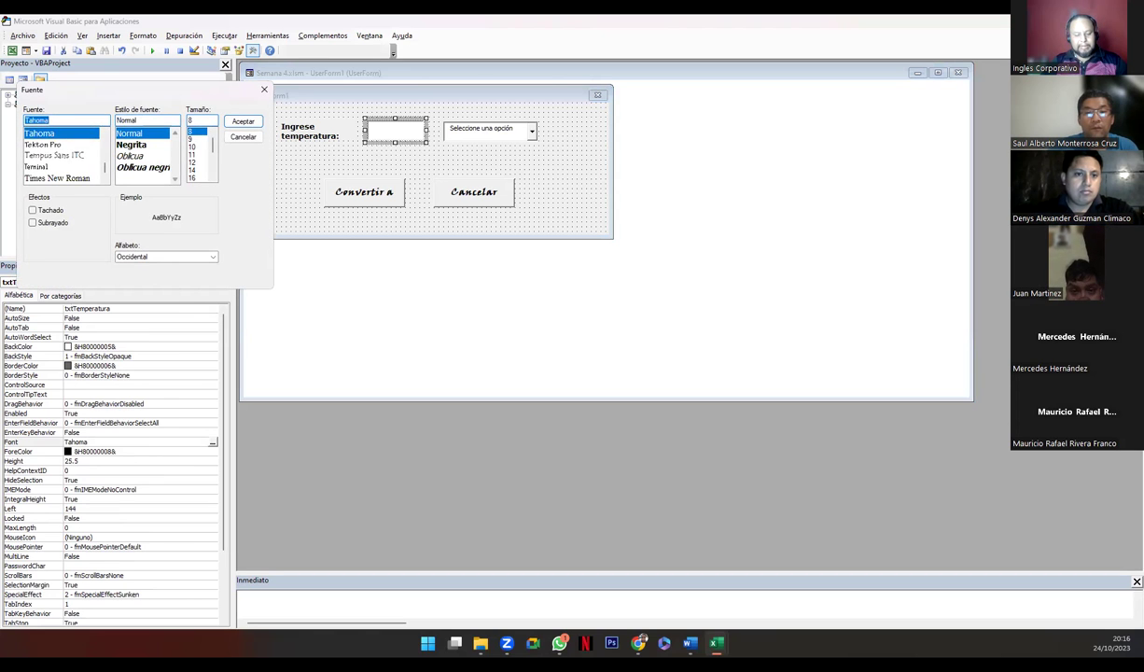
scroll(51, 135, "down", 4)
left_click(51, 134)
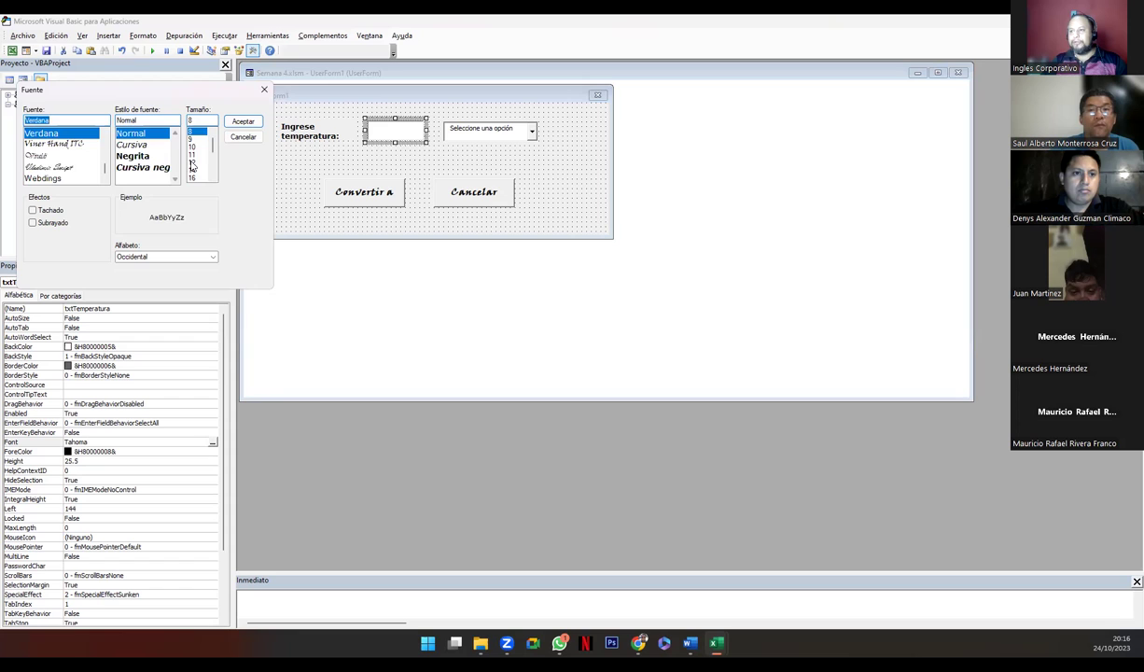
left_click(191, 163)
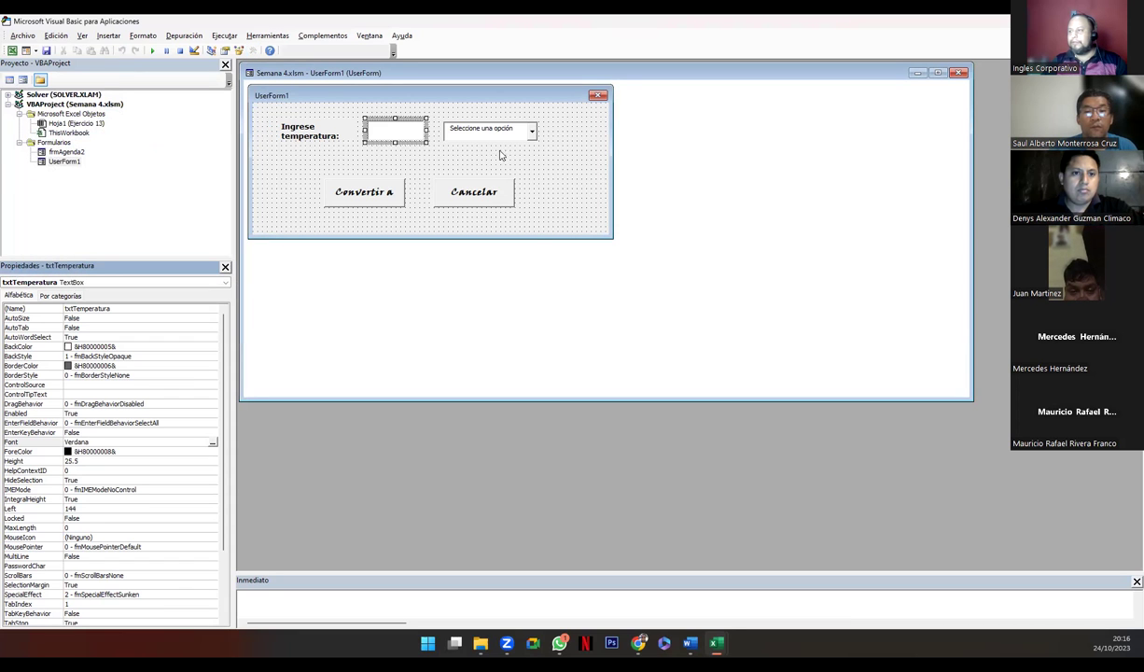
left_click(475, 129)
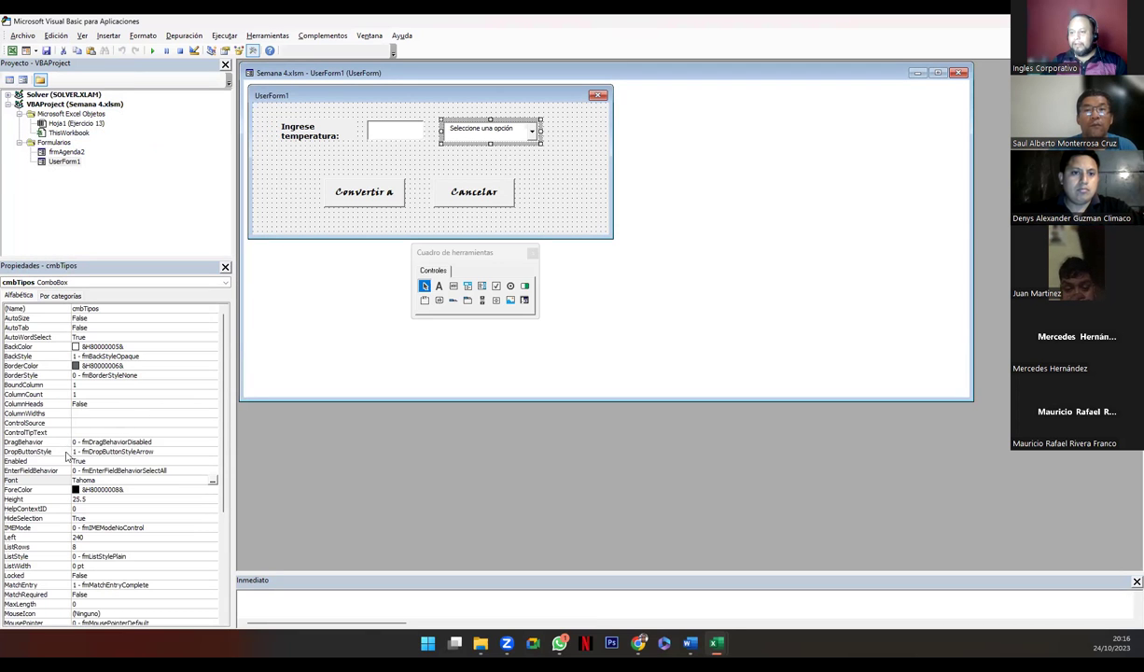
Set cmbTipos's font to Verdana size 12
left_click(213, 480)
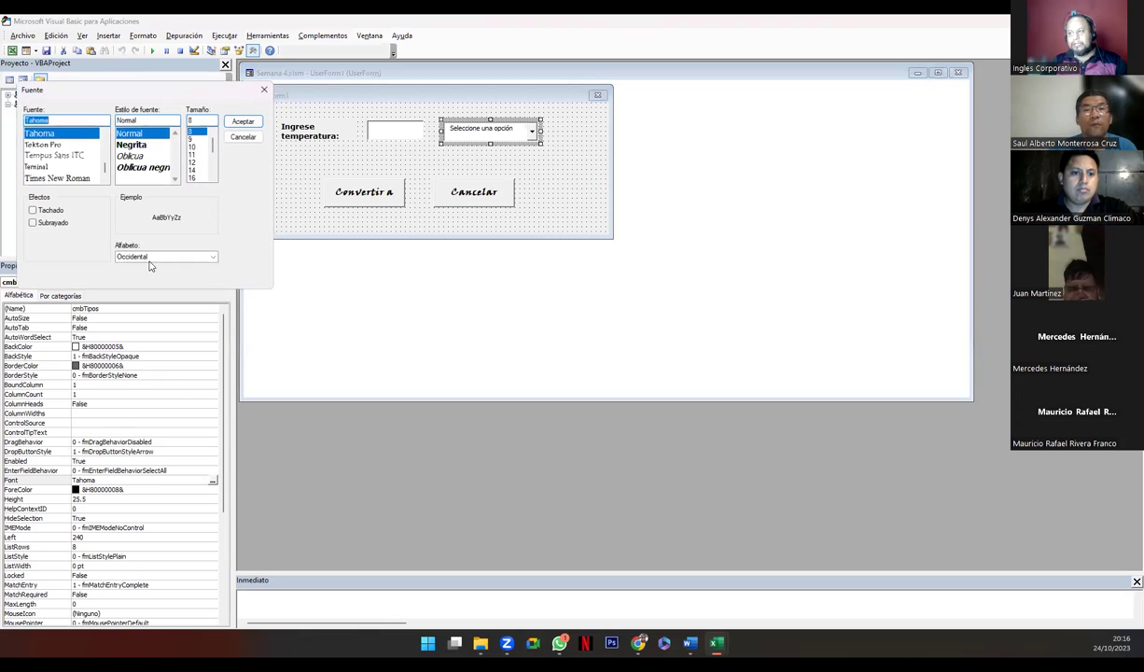
type("verda")
left_click(42, 133)
left_click(193, 162)
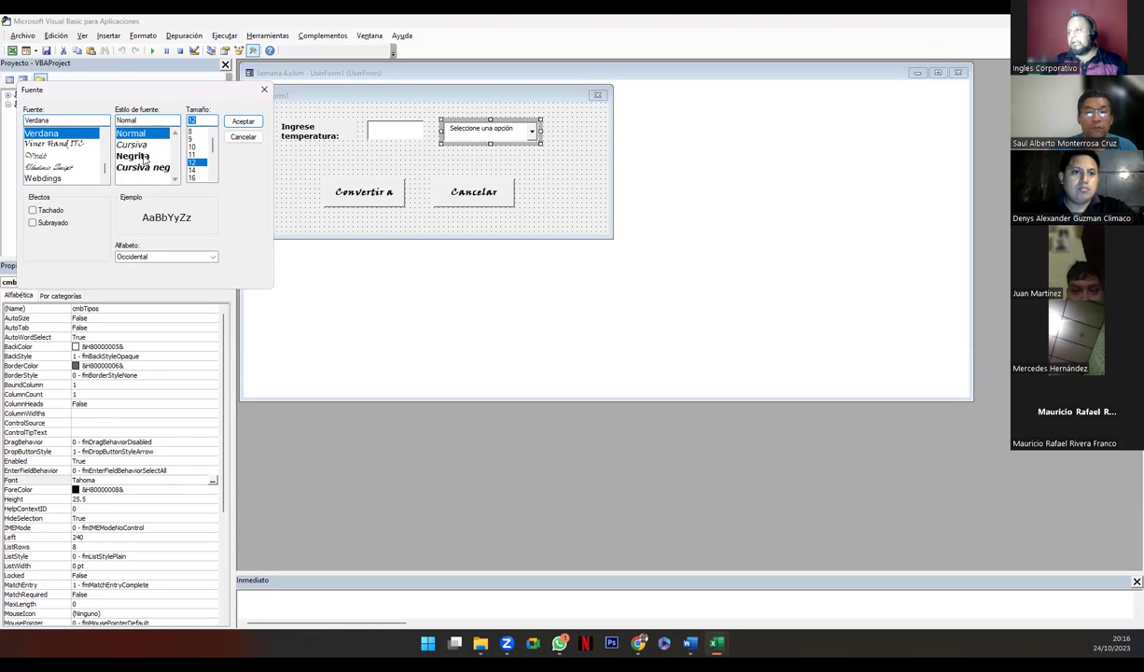
left_click(242, 123)
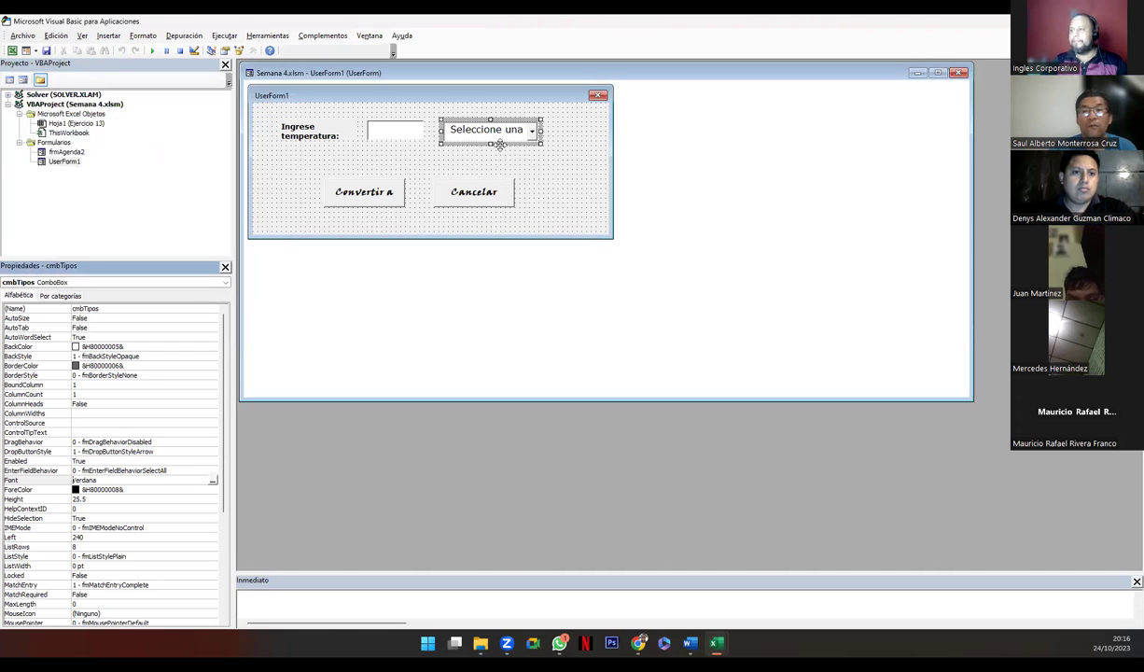
Widen cmbTipos so "Seleccione una opción" shows in full, then select the whole form
left_click_drag(539, 132, 573, 131)
left_click(544, 163)
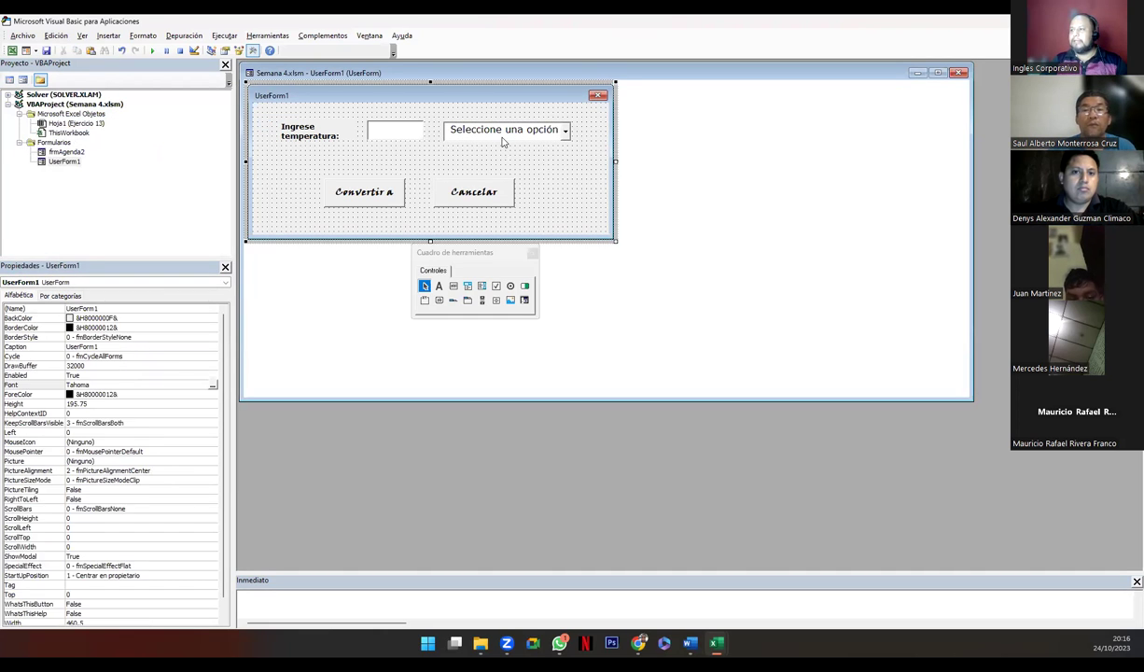
left_click(499, 139)
left_click(411, 136)
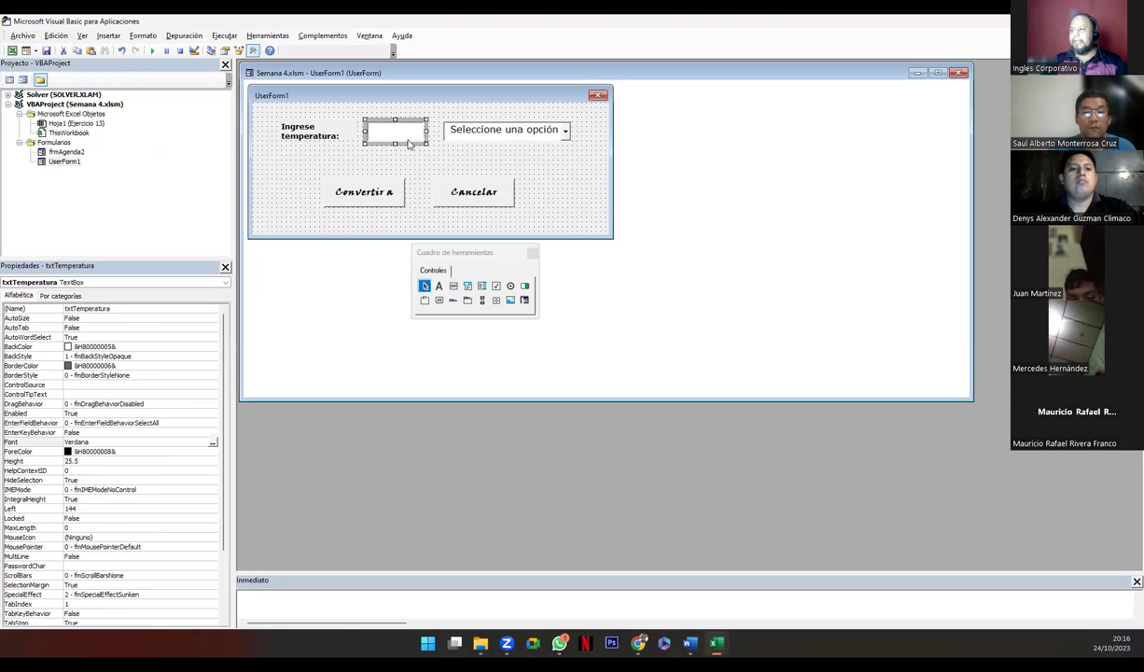
left_click(444, 161)
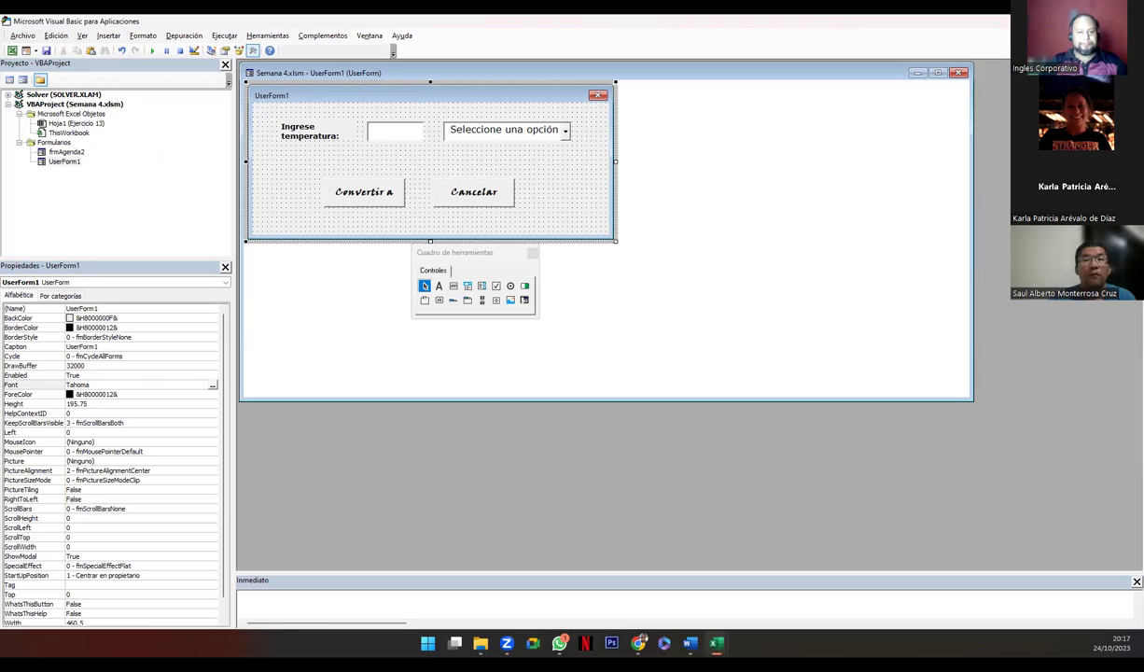
Change the form's (Name) to frmConvertir and select it in the Semana 4.xlsm project
left_click(103, 311)
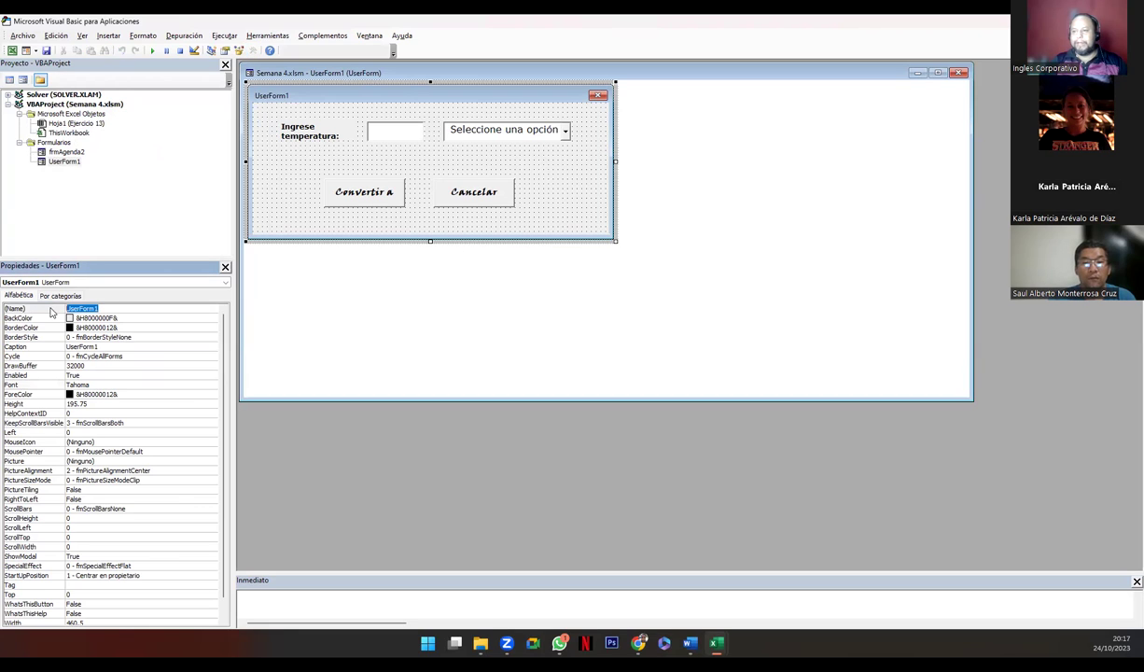
type("frmConvertir")
key("Return")
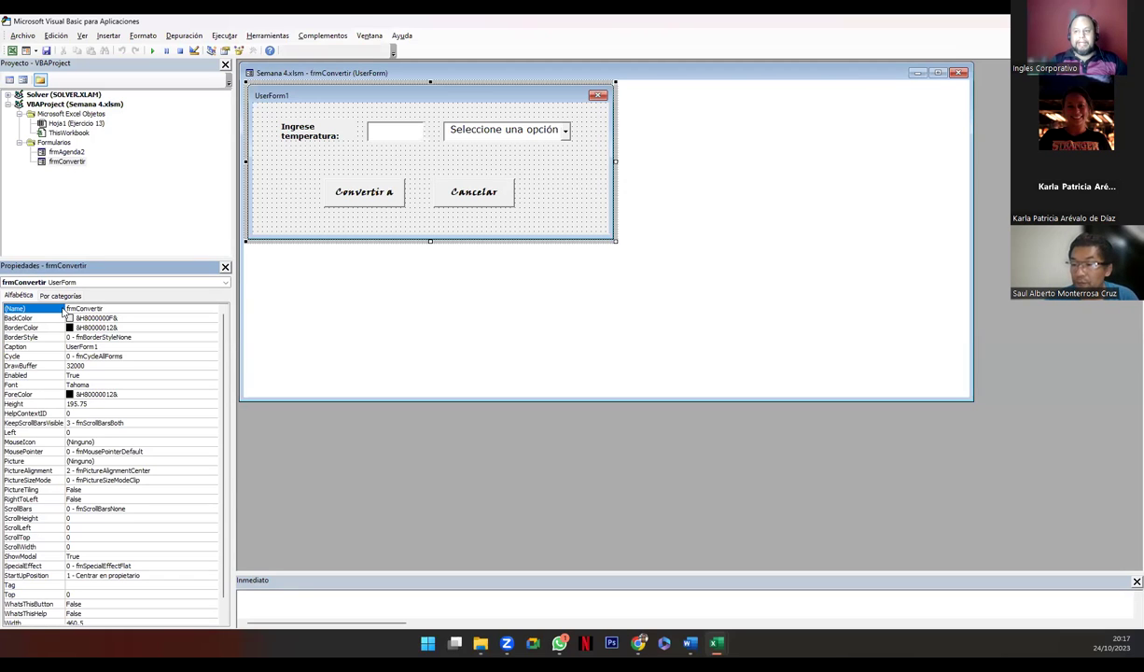
left_click(76, 162)
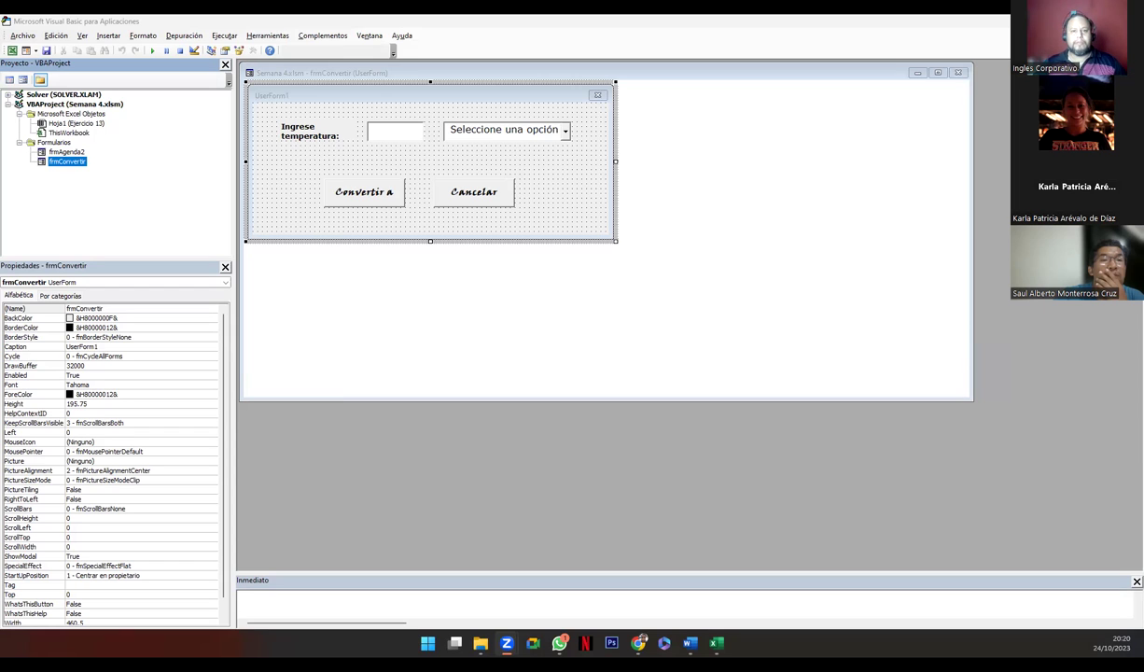
left_click(452, 196)
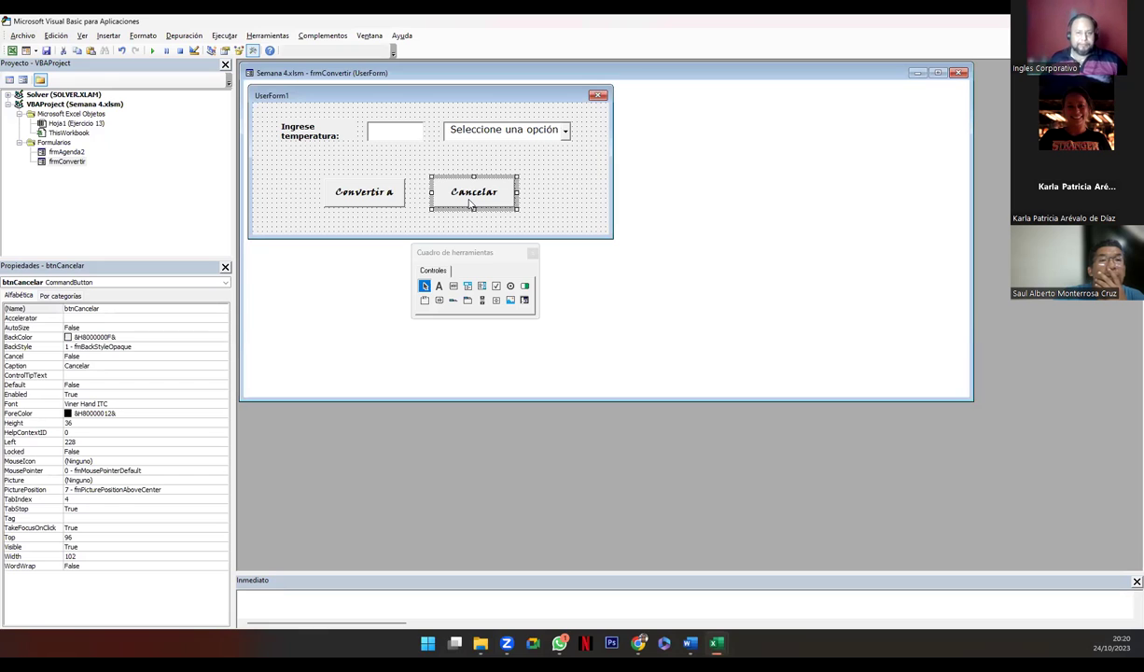
Open btnCancelar_Click and enter the line 'Unload me' so the button closes the form
double_click(449, 193)
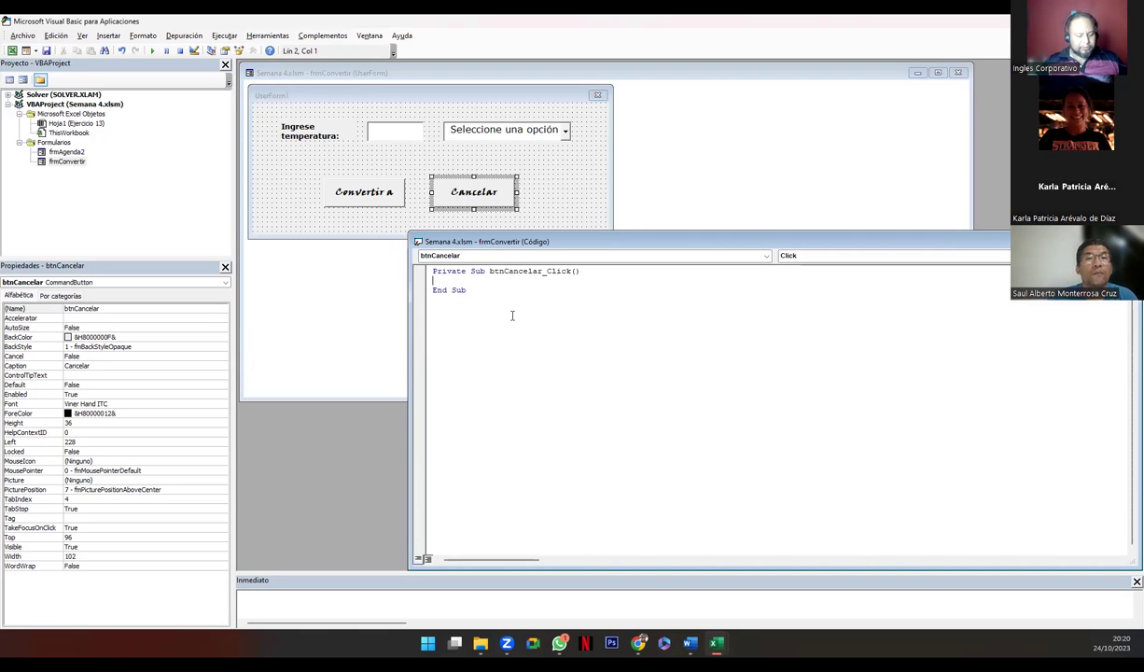
type("Unl")
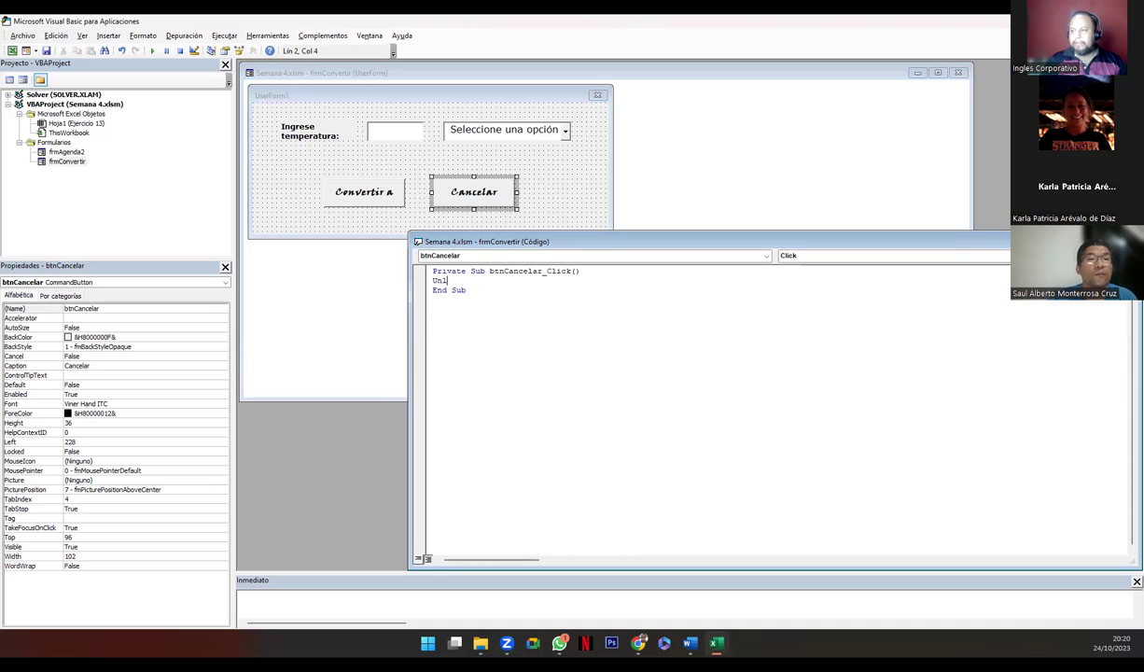
type("oad me")
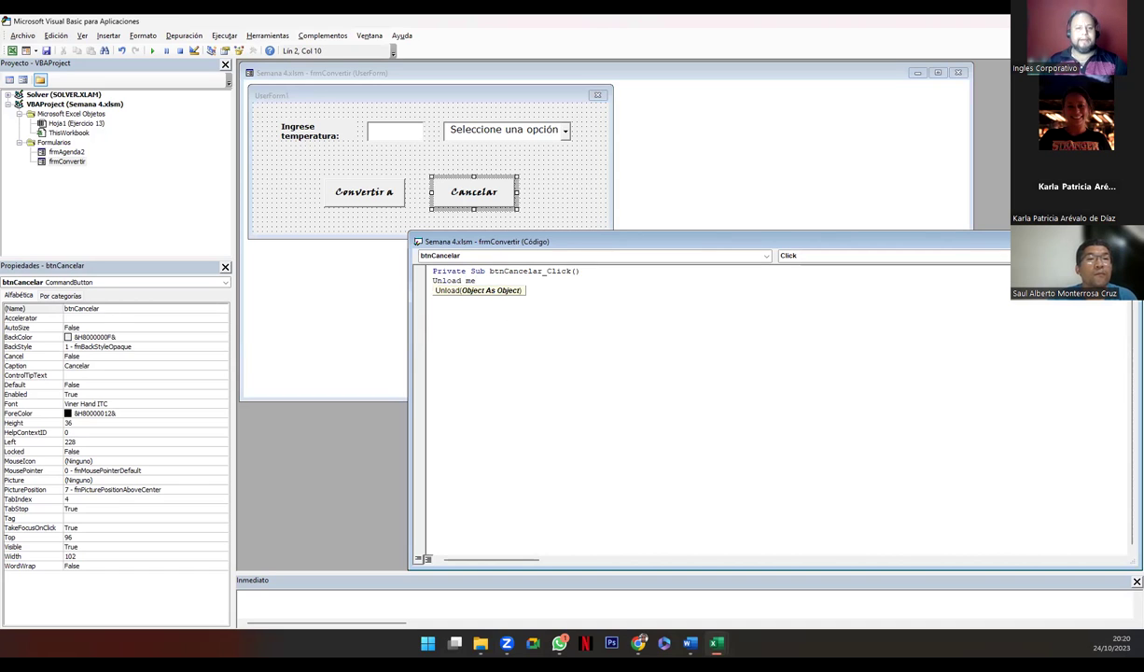
left_click(512, 315)
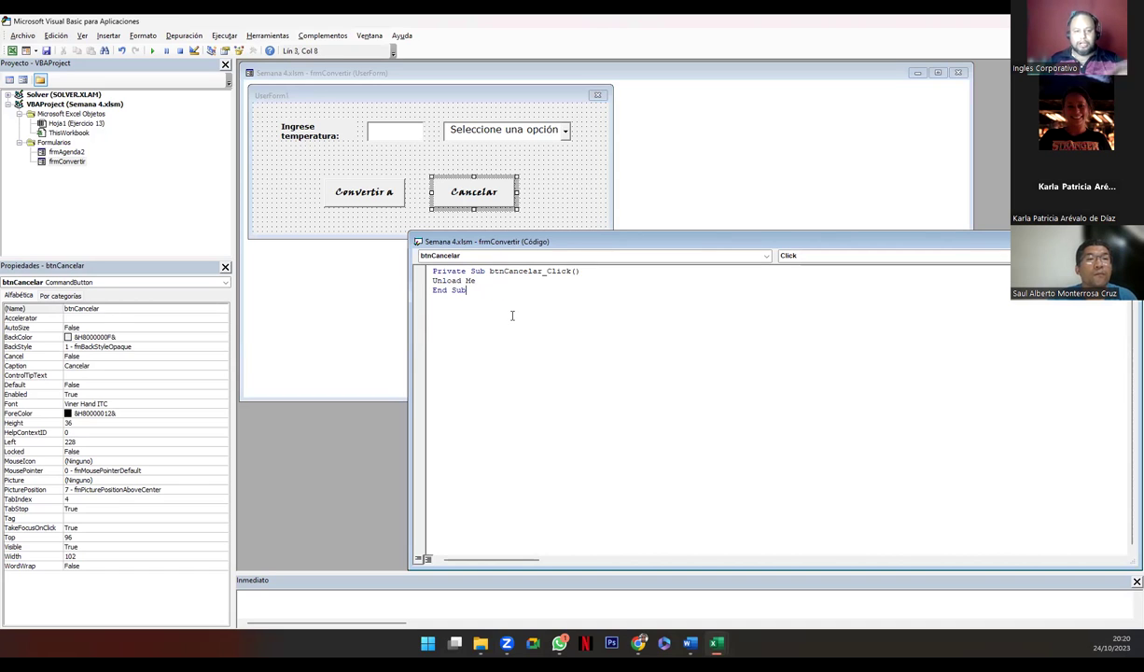
Add the comment 'Esta linea permite cerrar el Formulario actual.' above Unload Me, then return to the form design
key("Up")
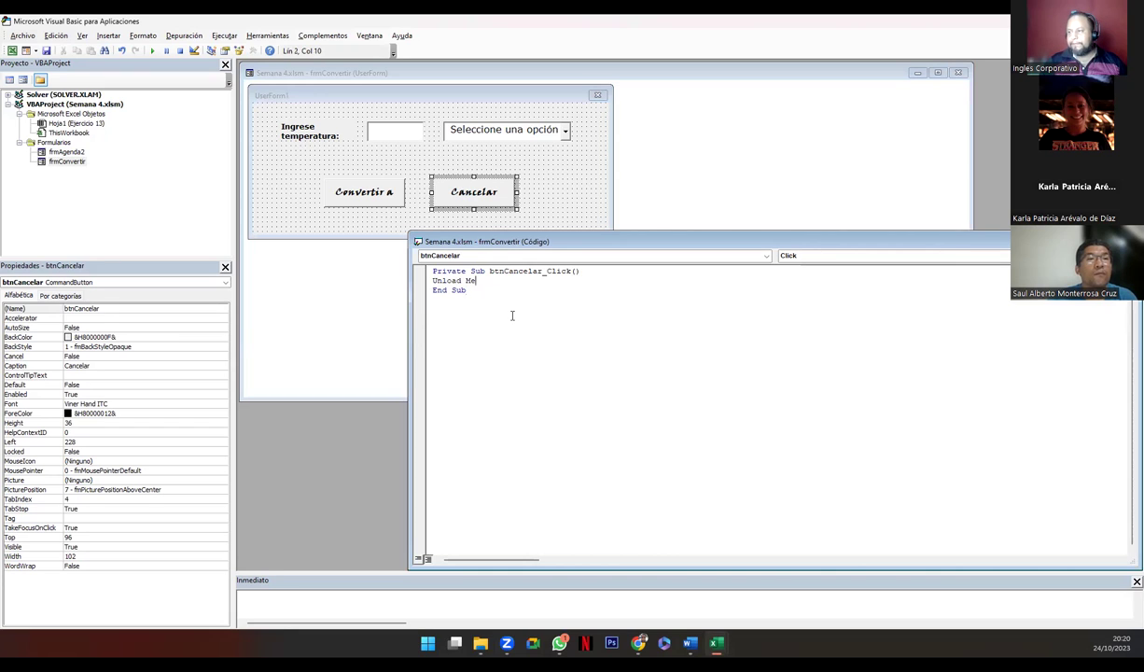
key("Return")
type("'Es")
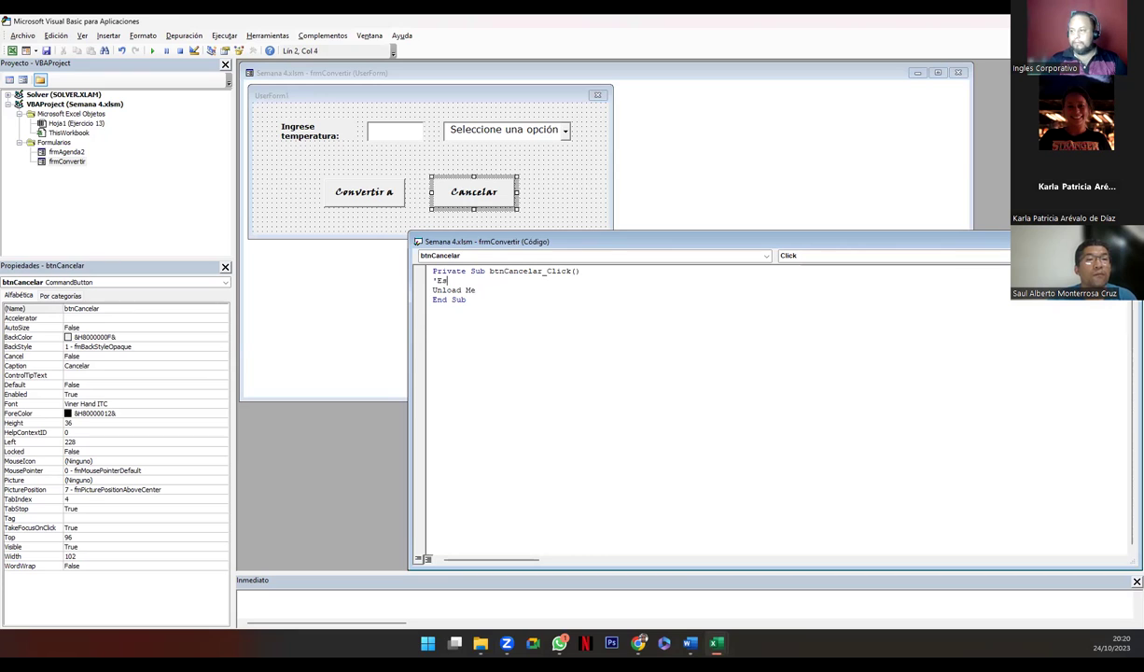
type("ta linea permi")
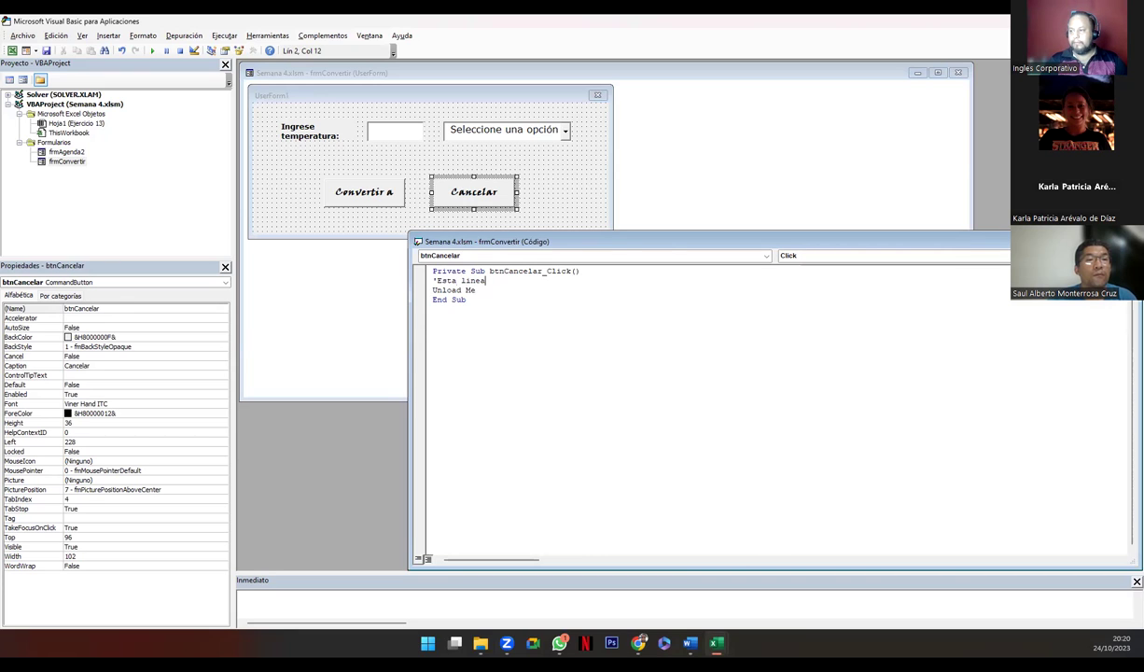
type("te cerrar el Fo")
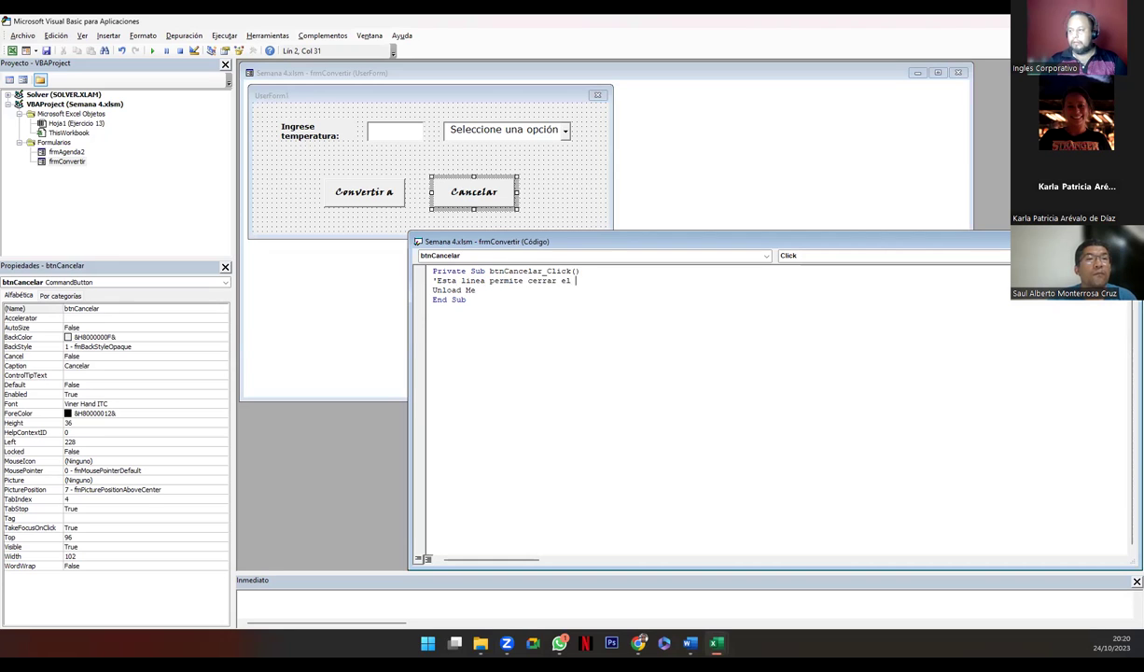
type("rmulario actual")
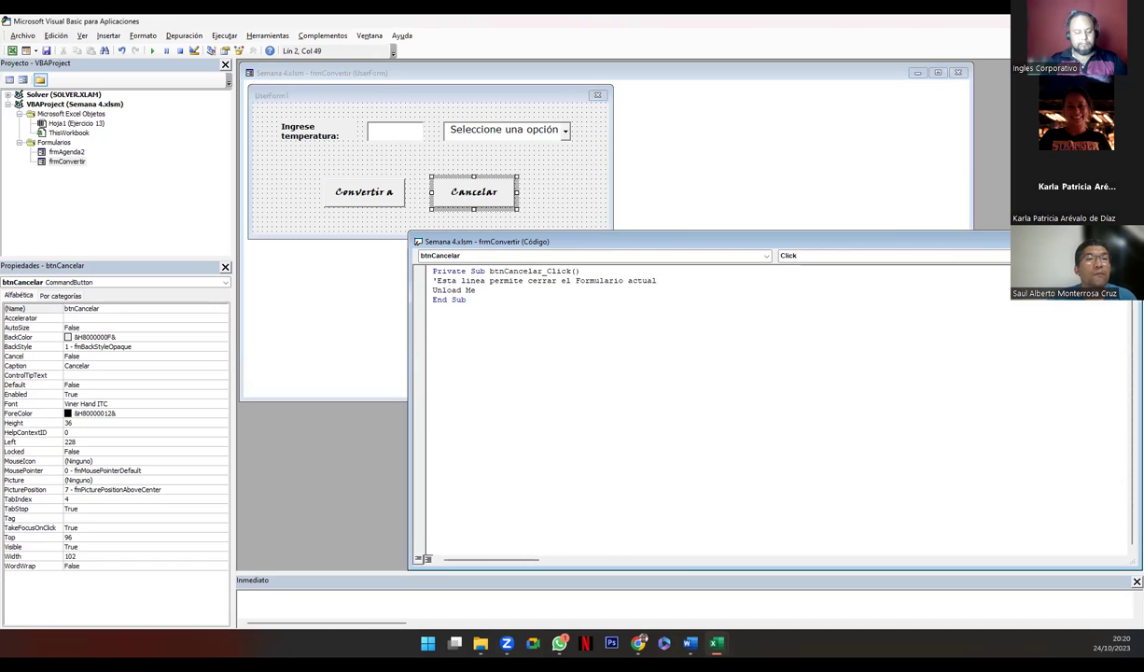
type(".")
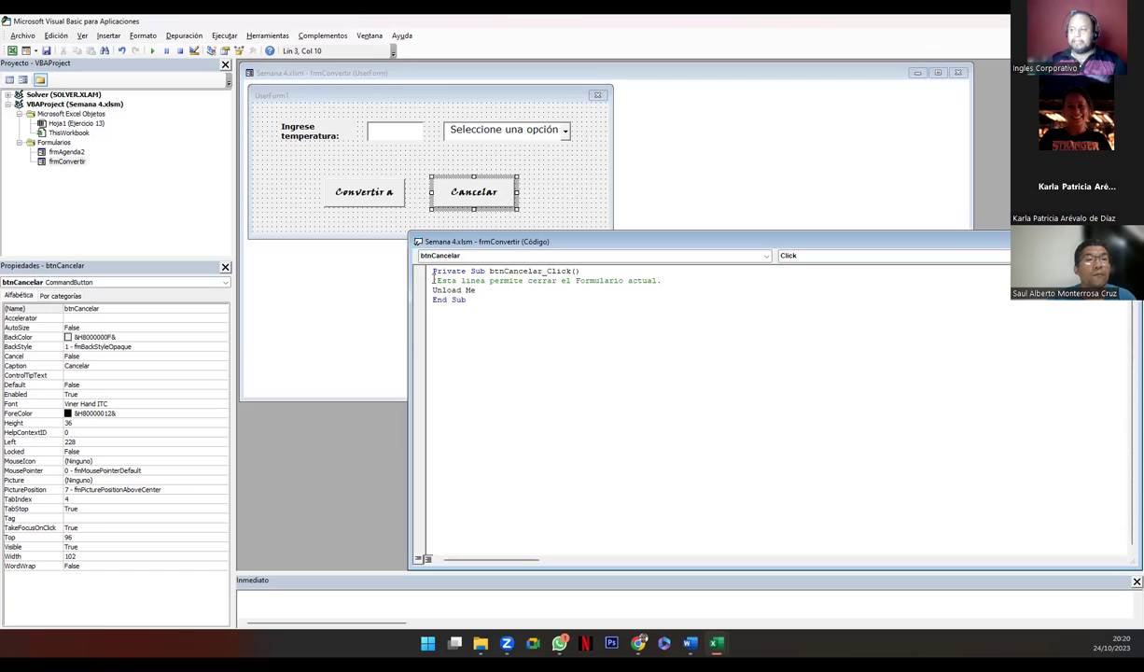
left_click_drag(431, 280, 680, 278)
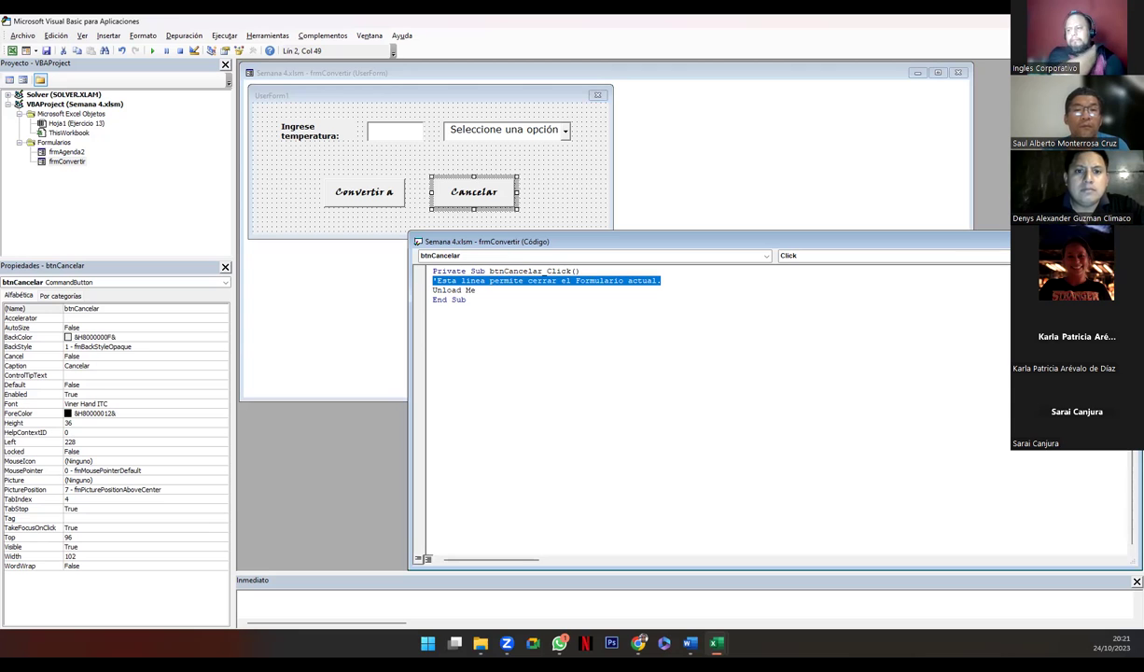
left_click(433, 279)
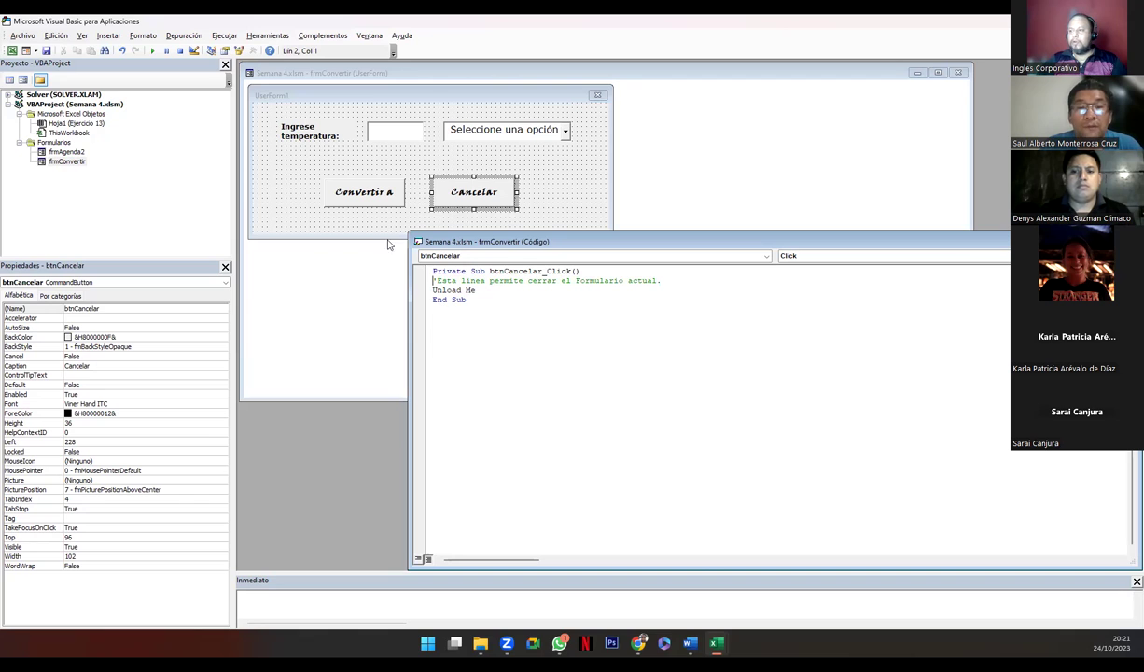
left_click(280, 218)
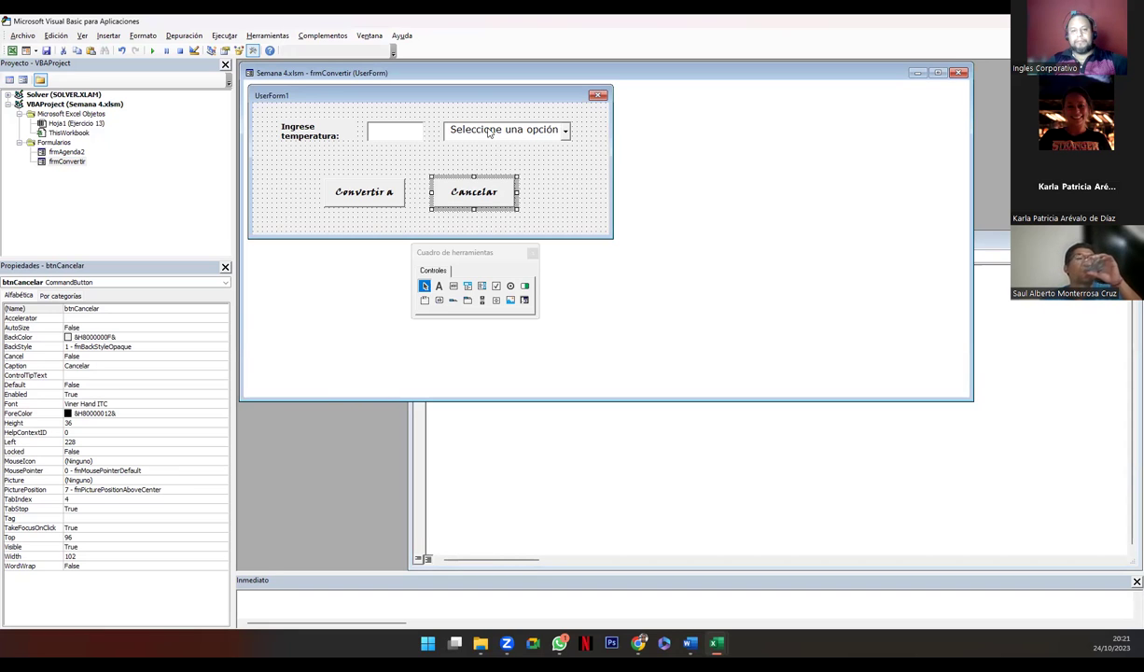
left_click(418, 169)
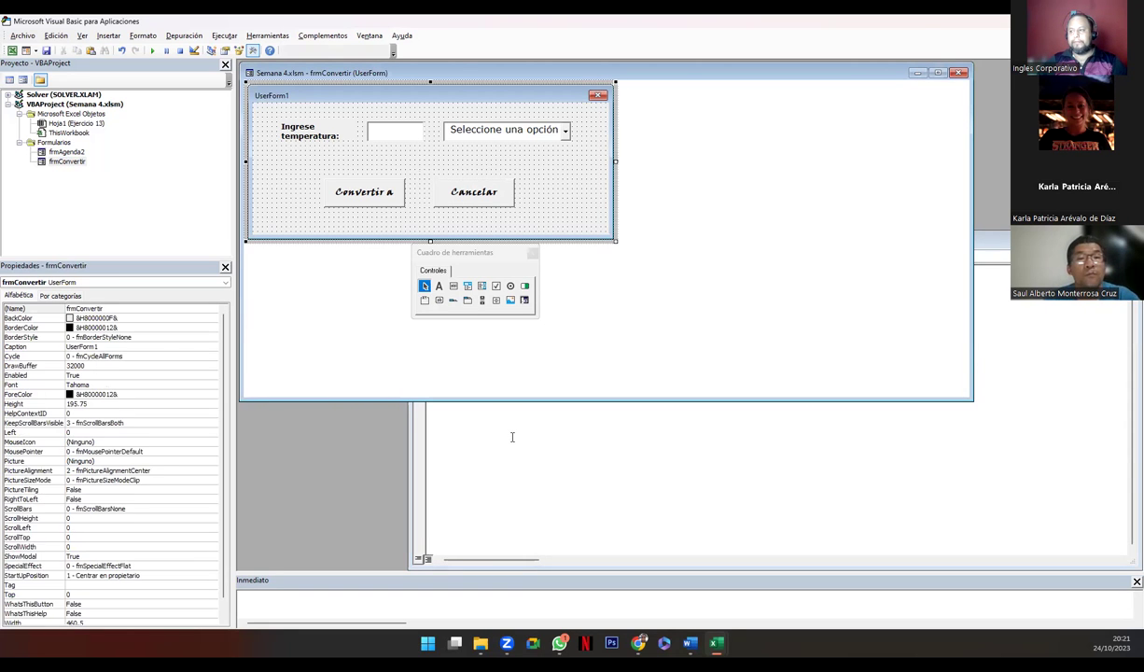
left_click(511, 436)
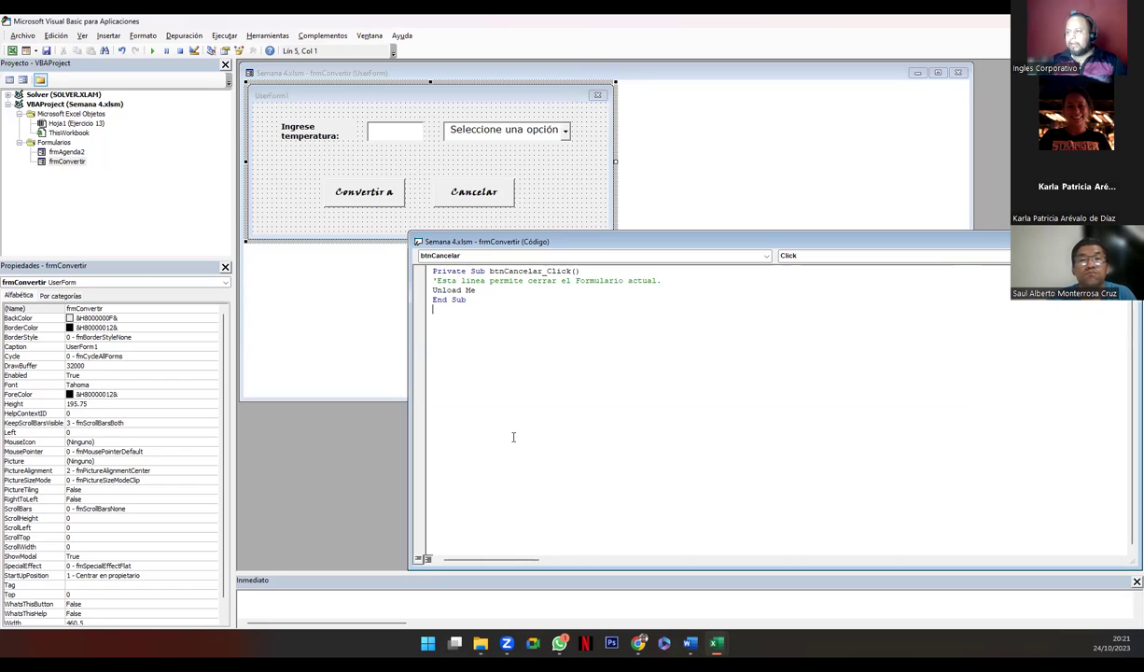
left_click(520, 205)
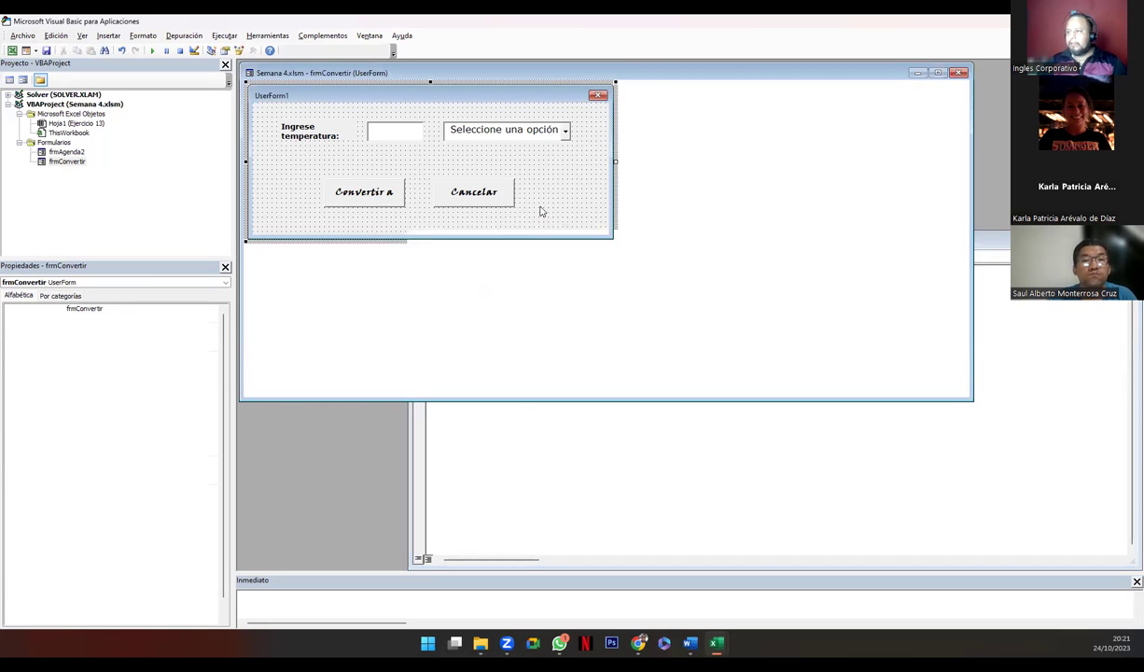
left_click(462, 202)
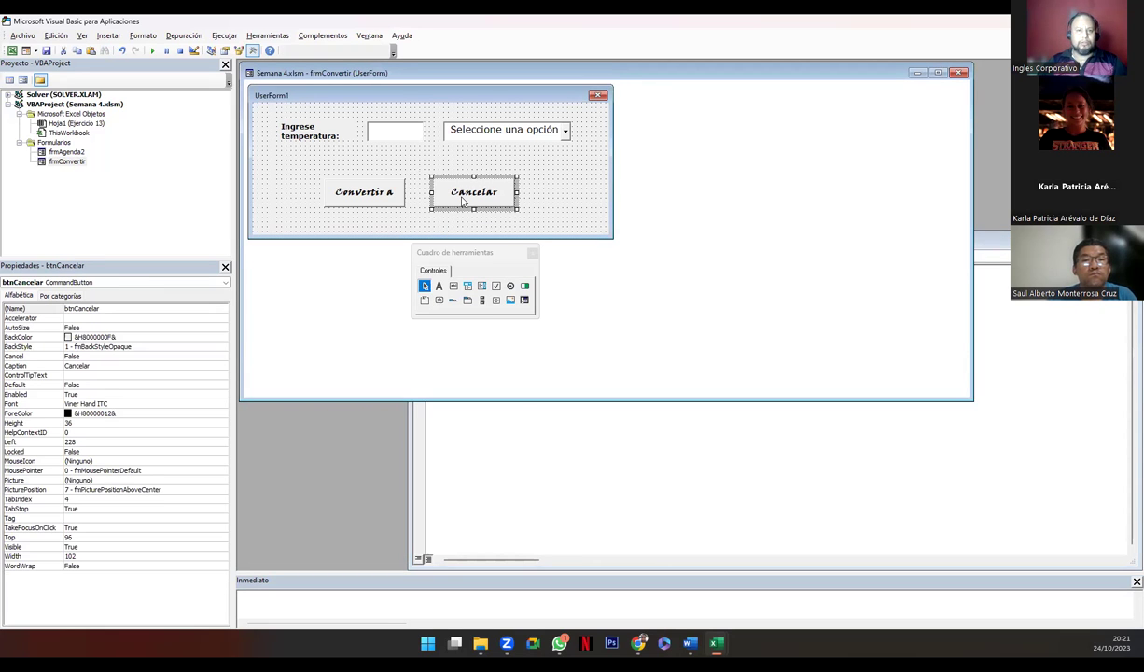
double_click(462, 202)
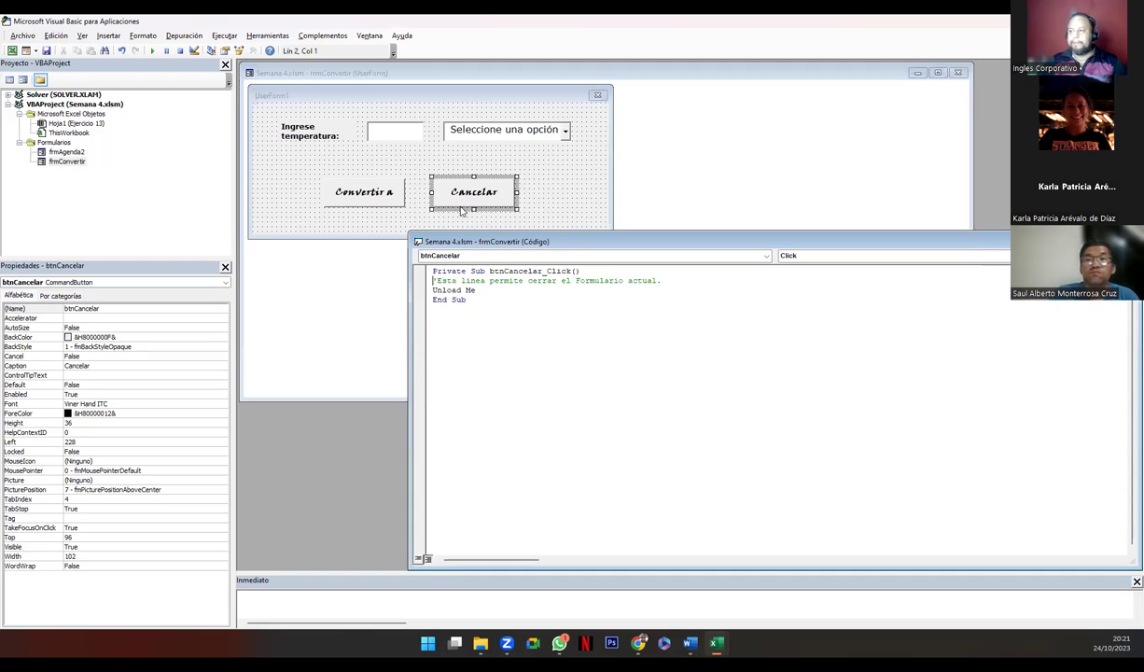
left_click_drag(475, 290, 425, 280)
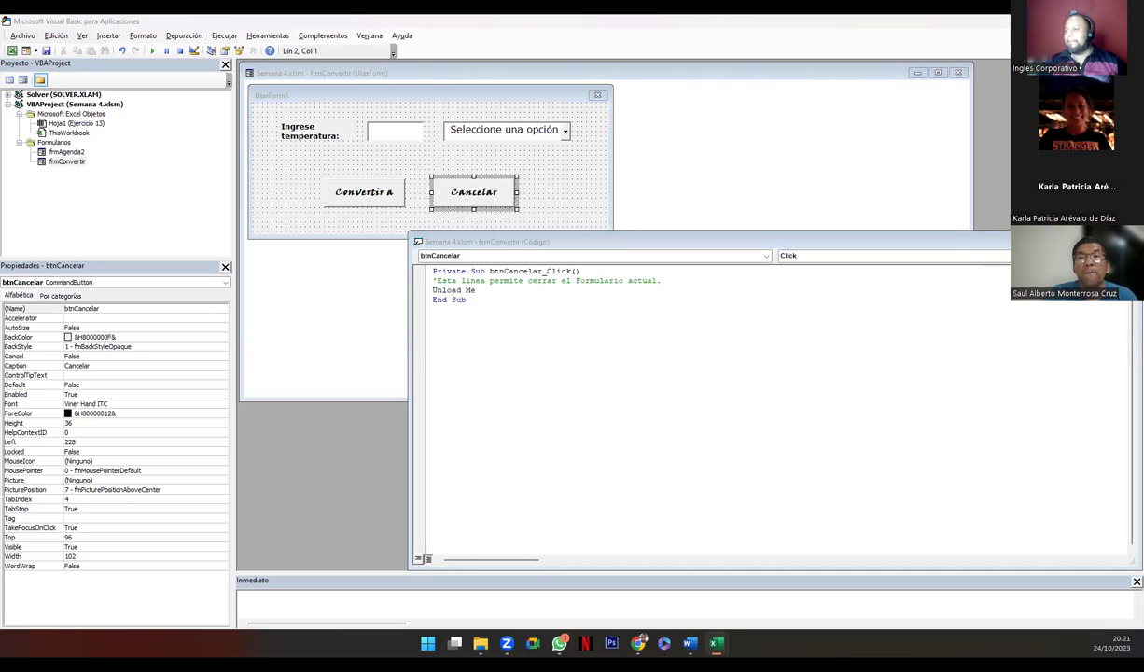
left_click(300, 222)
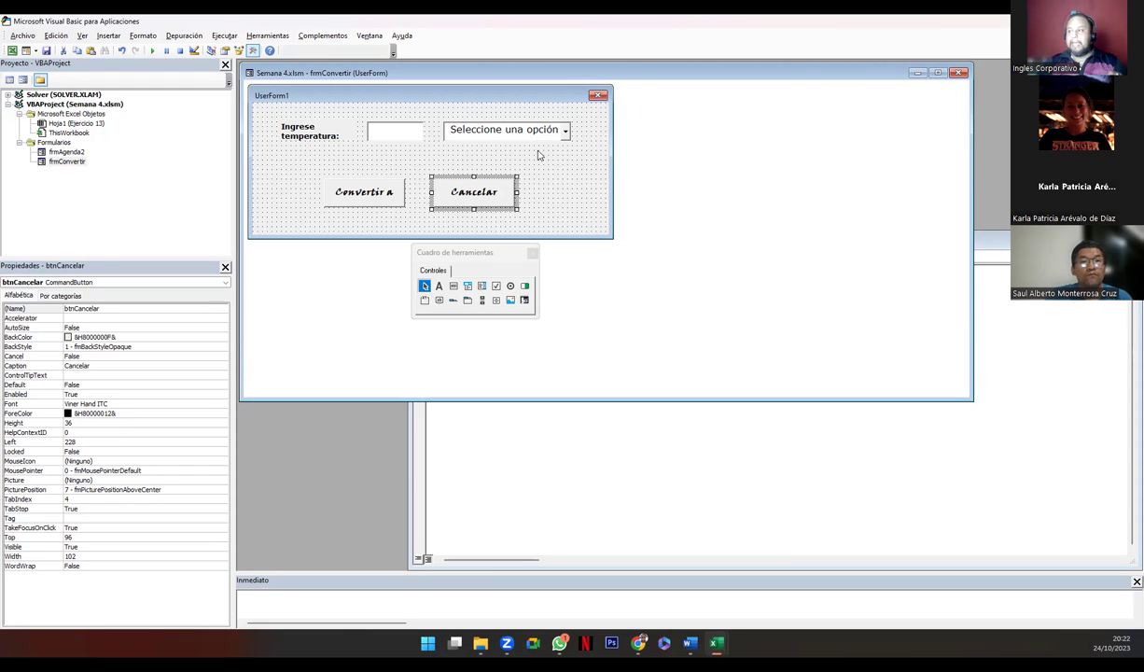
left_click(482, 128)
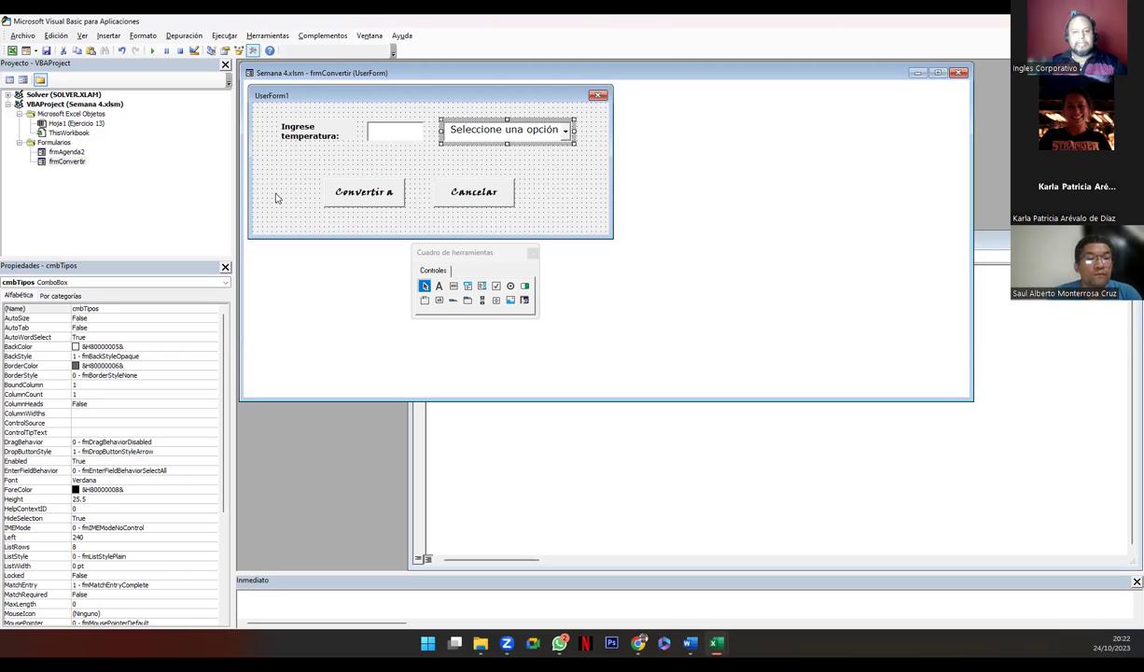
left_click(281, 197)
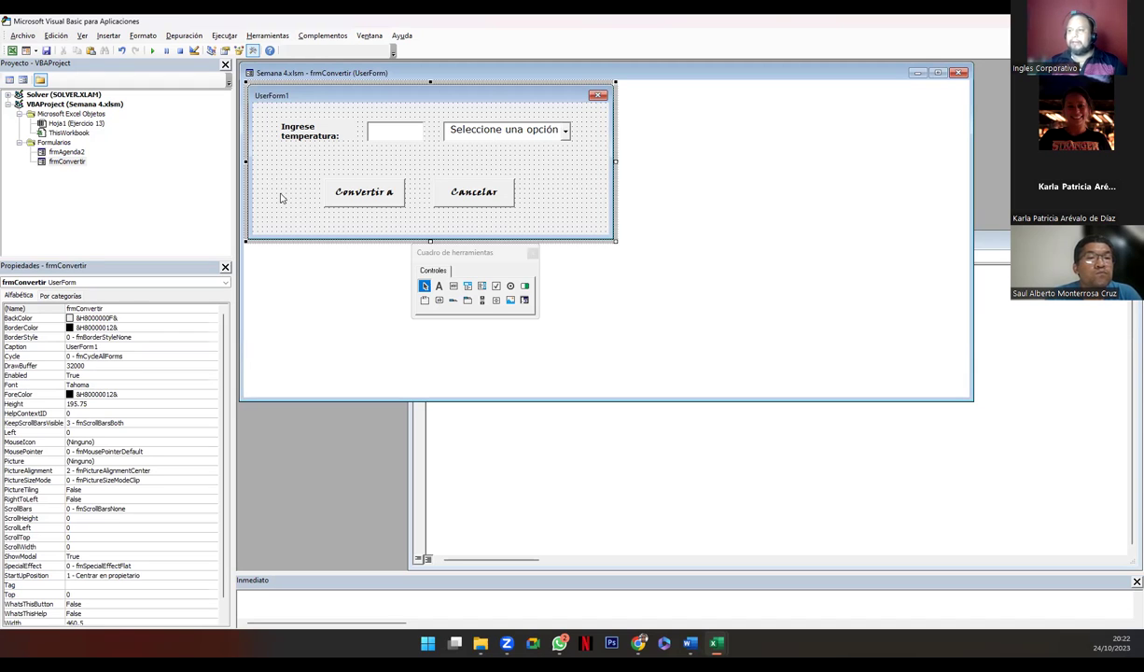
Open the form's own code and add a UserForm_Initialize event procedure from the event list
double_click(281, 197)
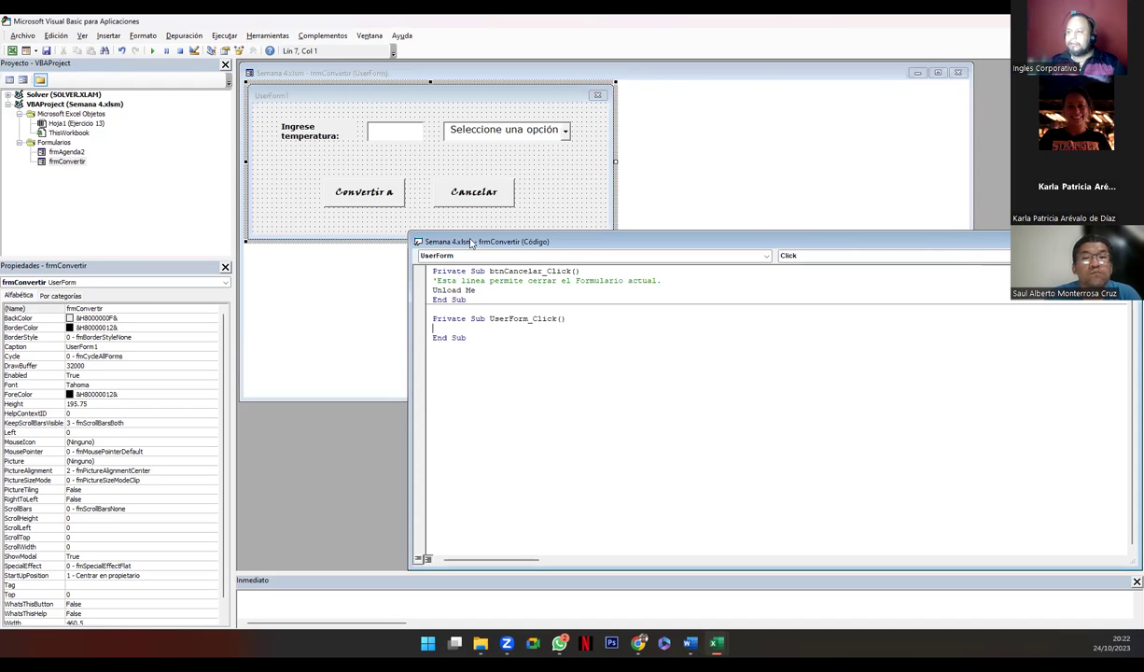
left_click_drag(471, 242, 318, 164)
left_click_drag(335, 240, 402, 241)
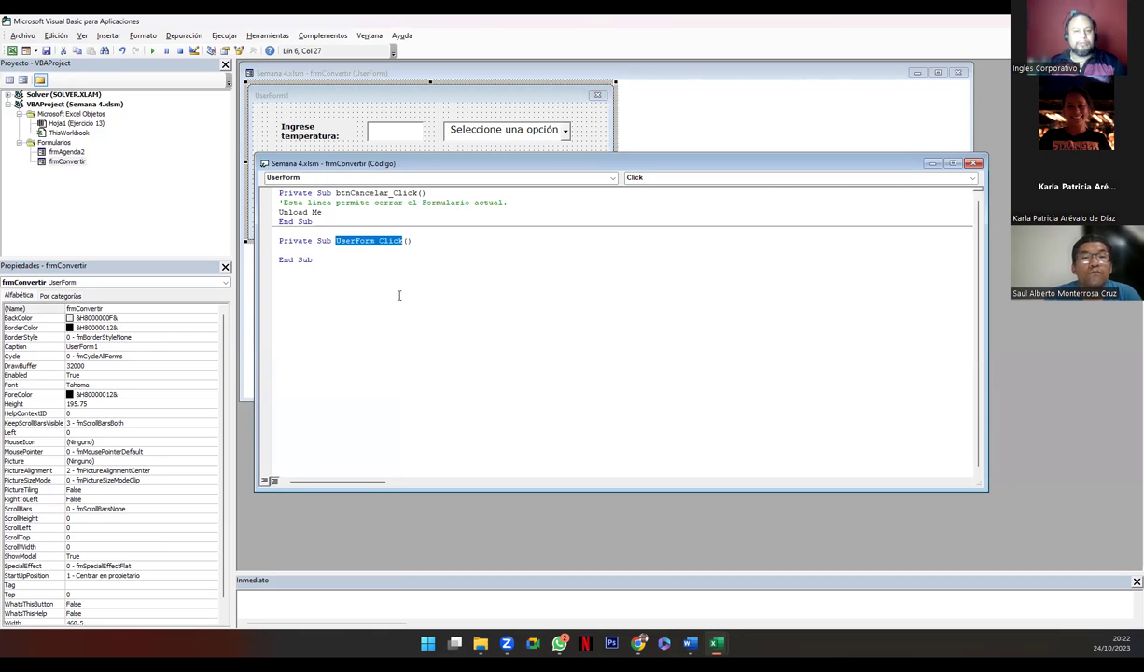
left_click(380, 241)
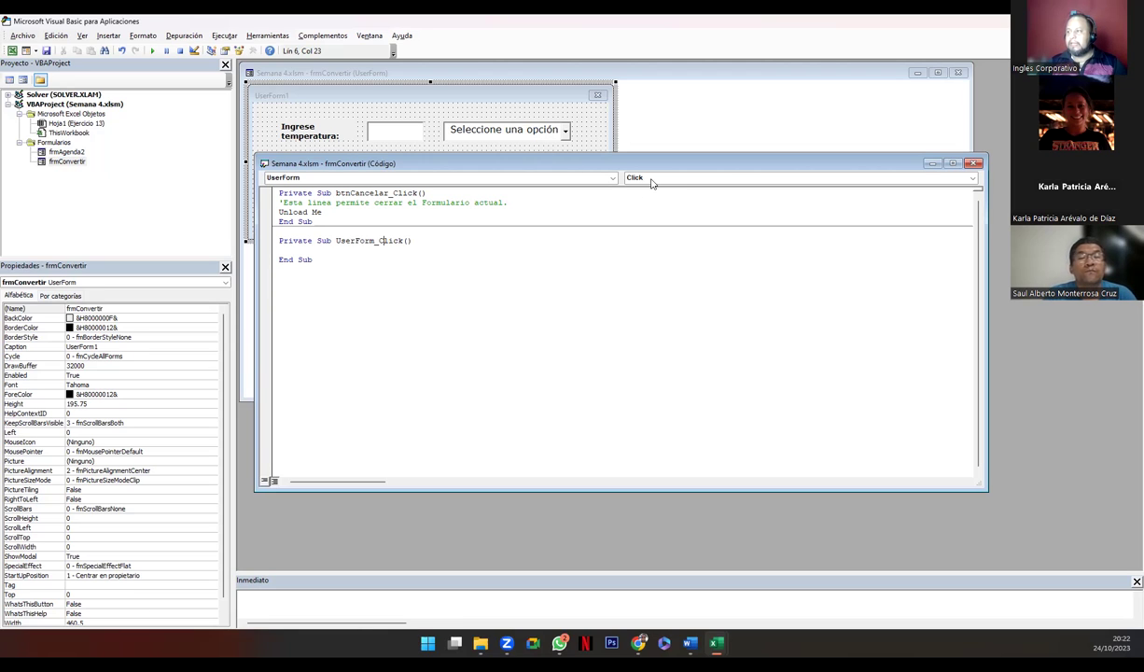
left_click(332, 241)
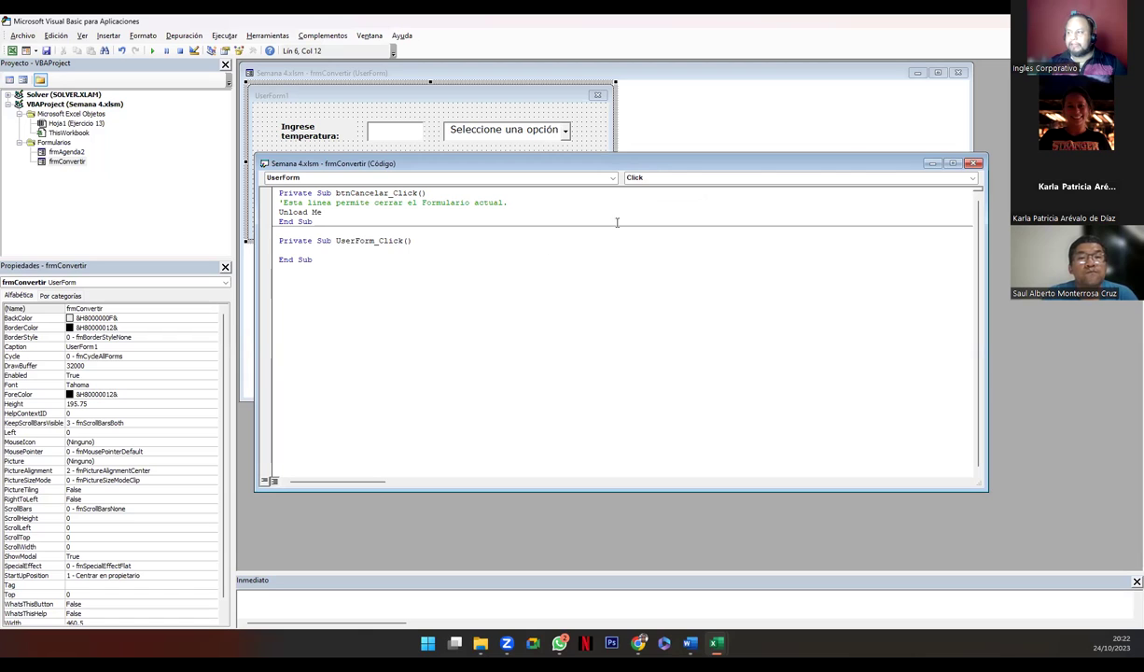
left_click(654, 178)
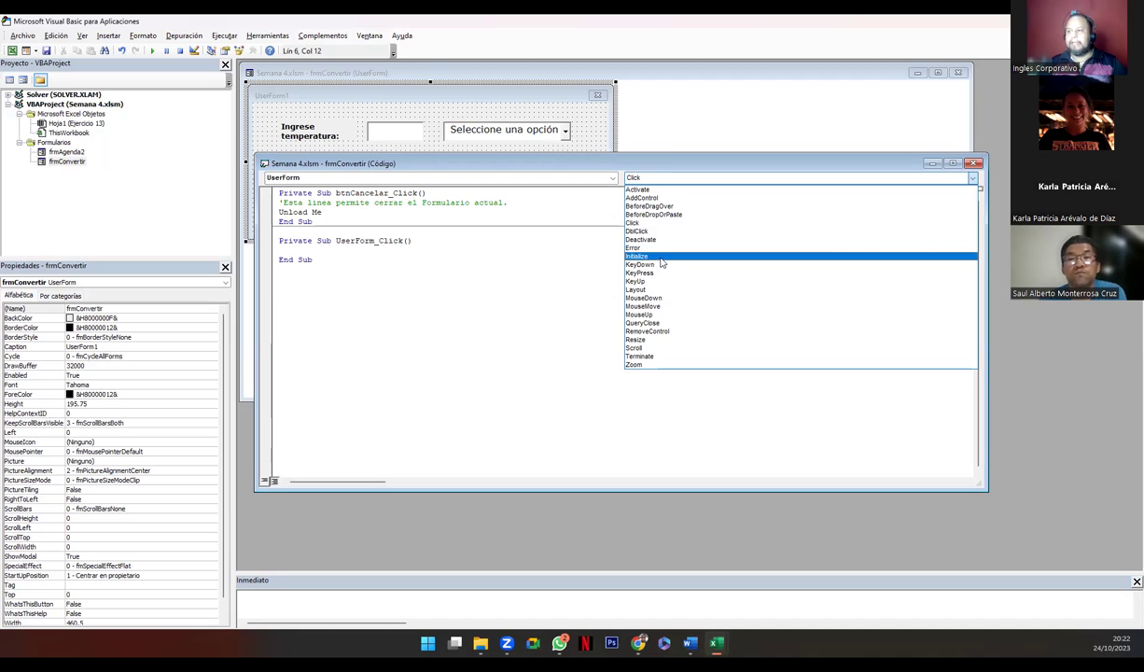
left_click(659, 257)
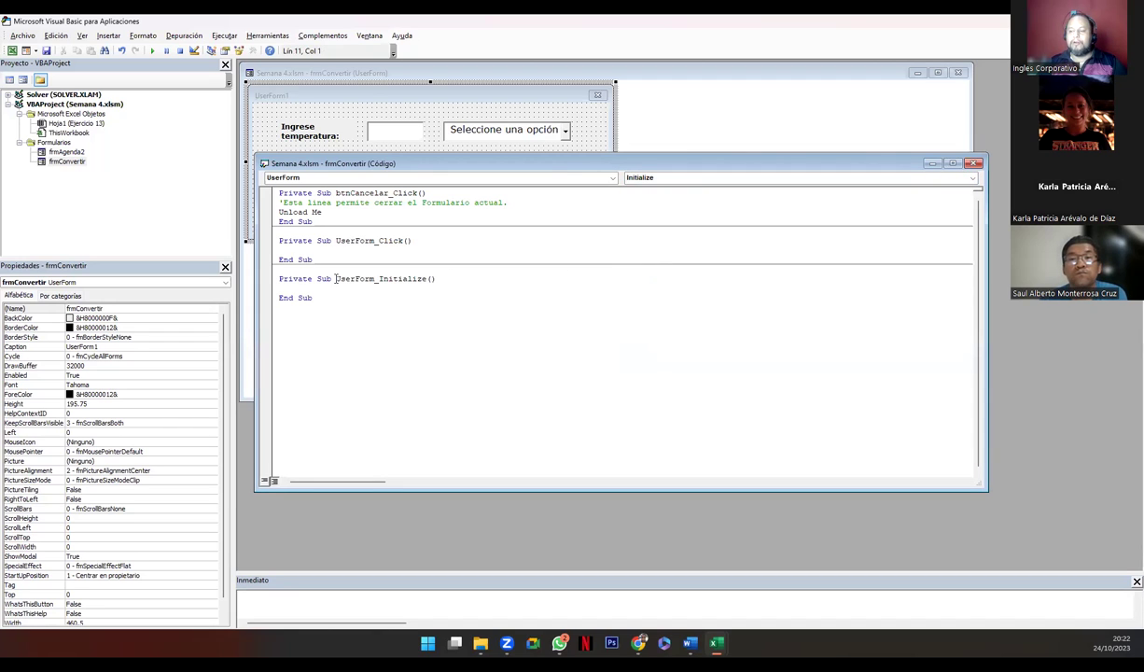
Delete the empty UserForm_Click stub and open a blank line inside UserForm_Initialize
left_click_drag(336, 278, 381, 278)
double_click(384, 278)
left_click(402, 280)
left_click_drag(378, 278, 427, 279)
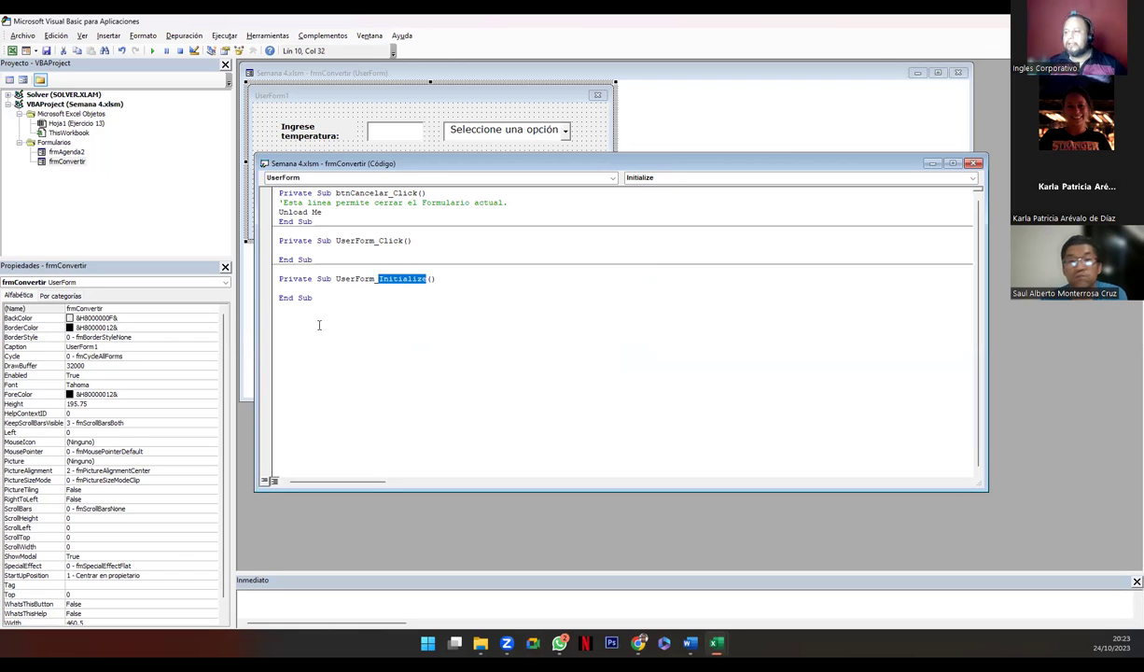
left_click_drag(315, 259, 278, 231)
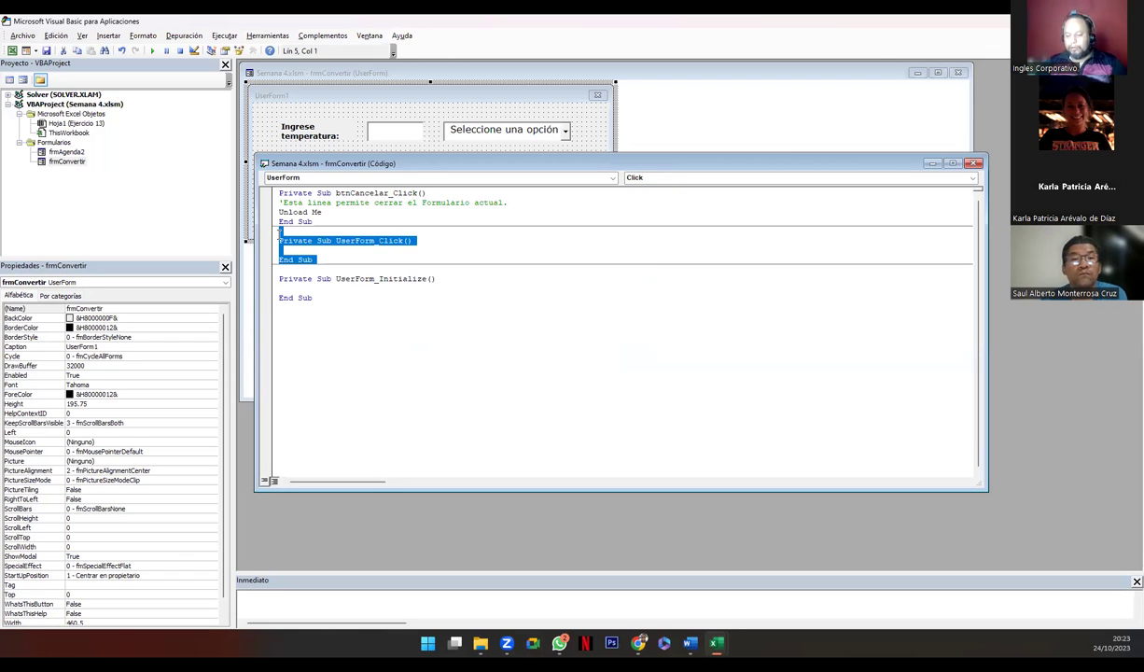
key("Delete")
key("Delete")
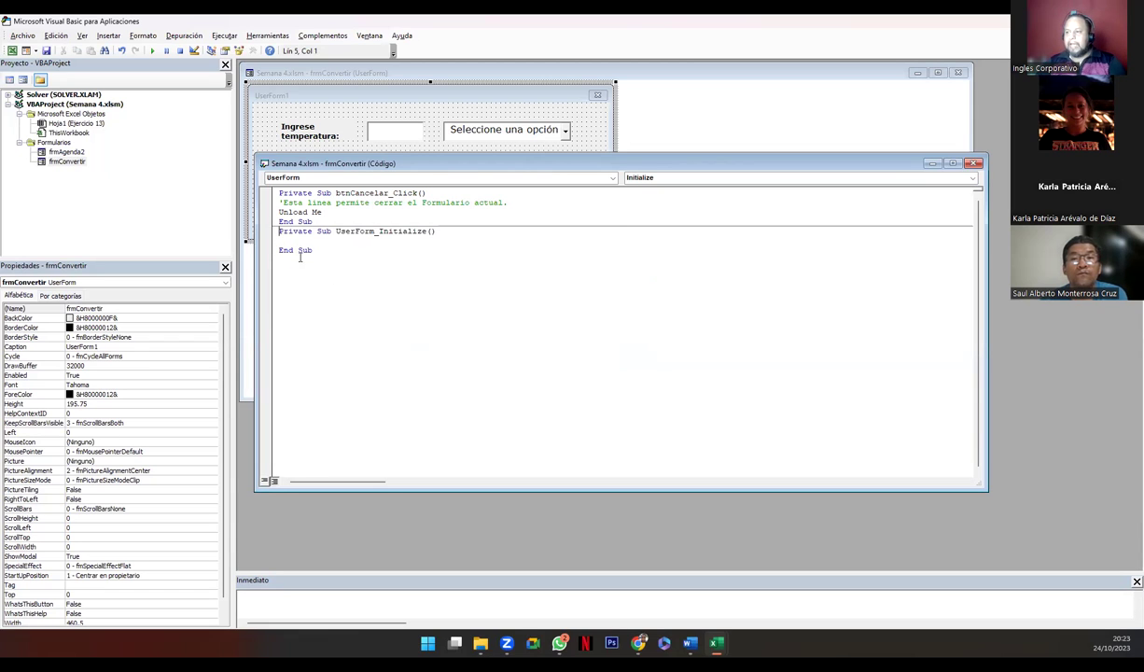
key("Return")
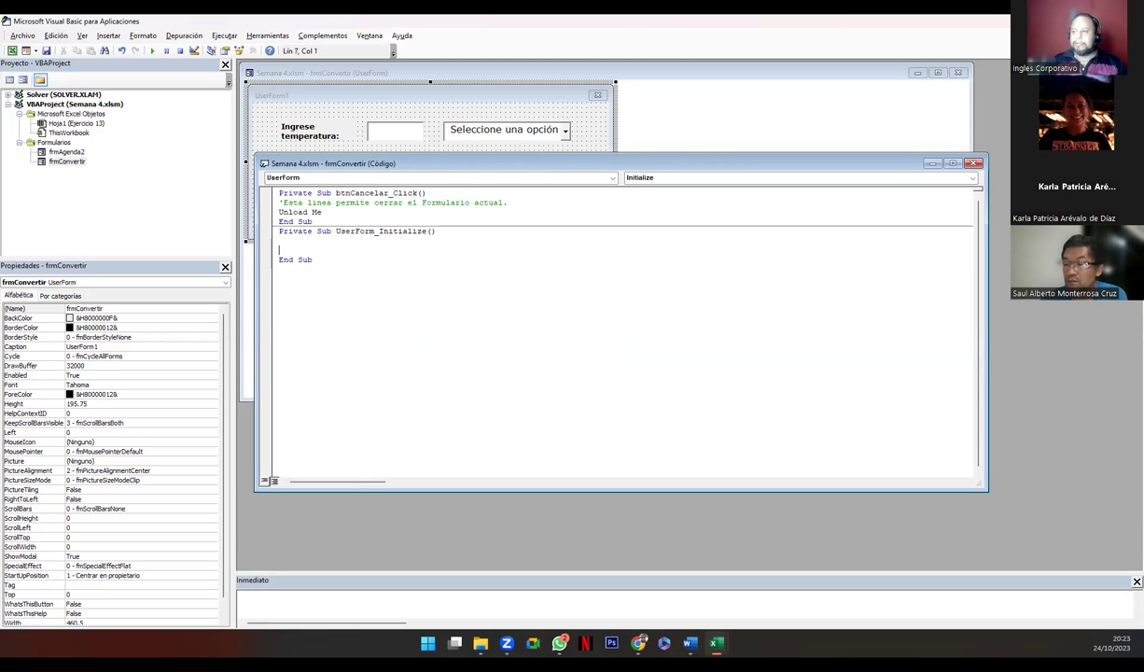
Confirm on the form design that the combo box is named cmbTipos
left_click(485, 126)
left_click(499, 134)
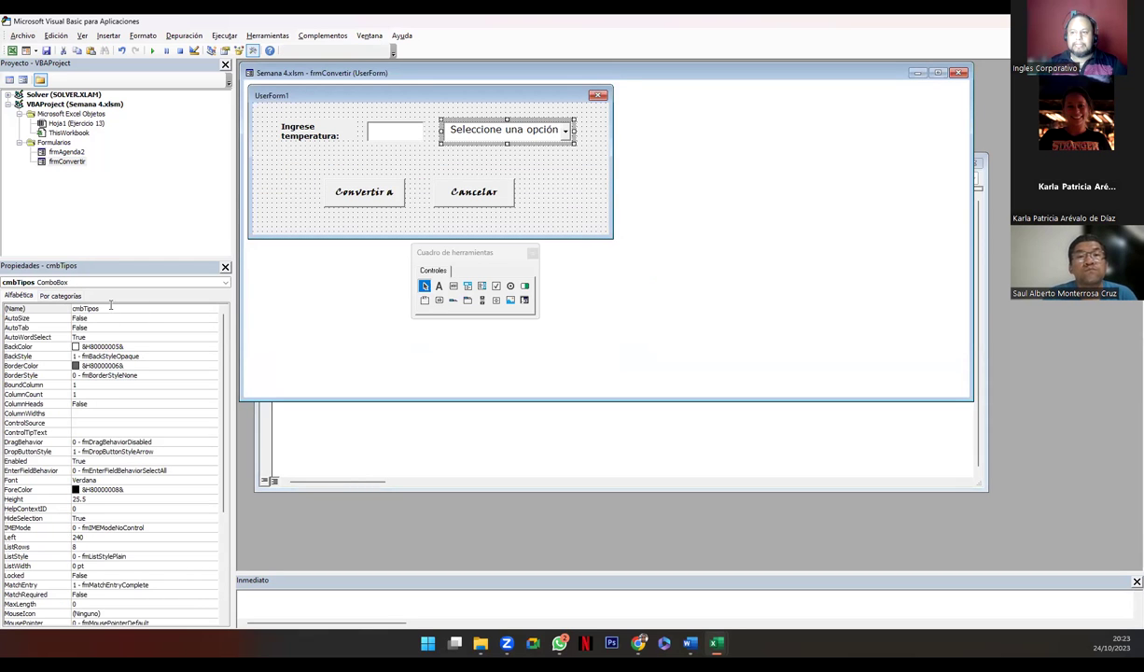
left_click(107, 293)
left_click(428, 444)
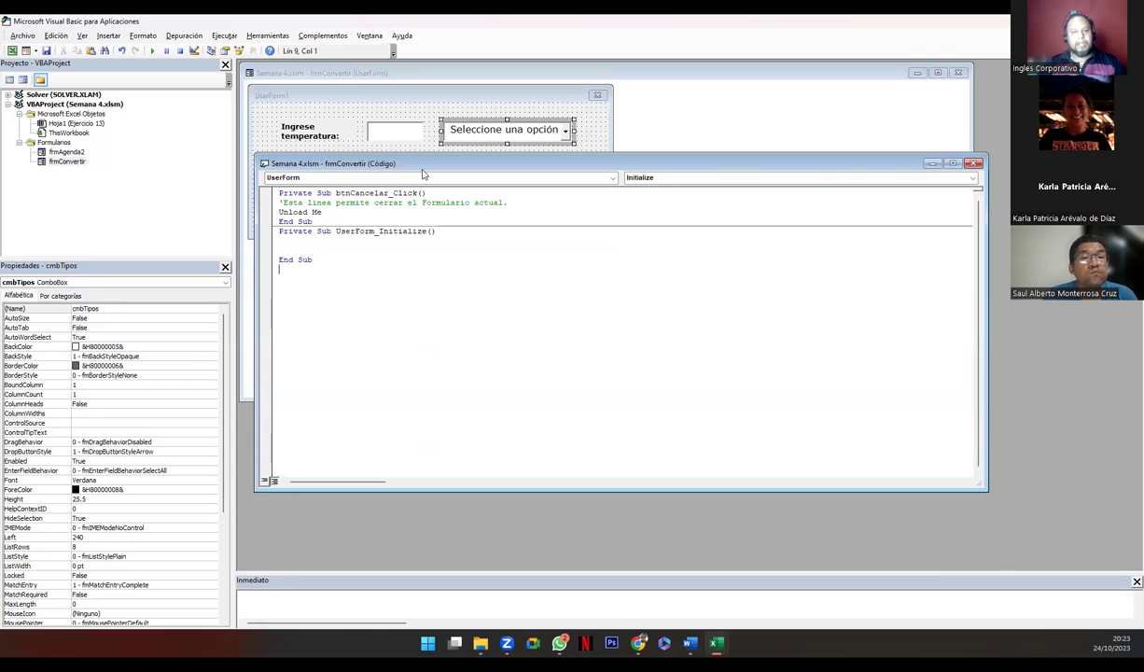
left_click_drag(422, 174, 441, 264)
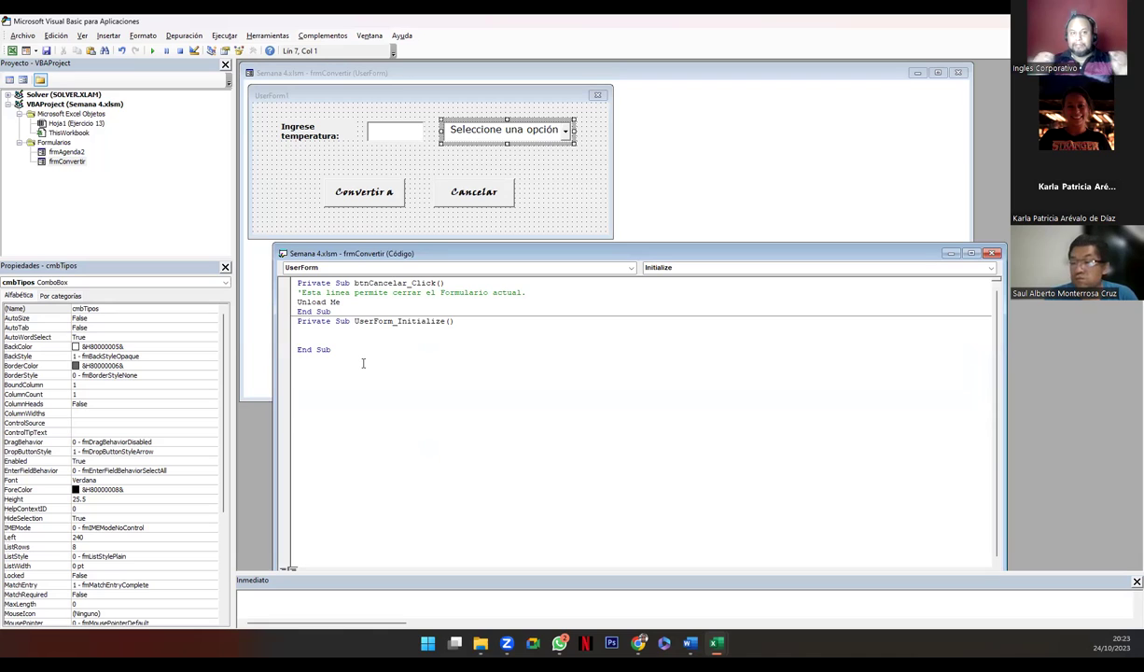
In UserForm_Initialize, add cmbTipos.AddItem lines for "Celsius" and "Fahrenheit"
type("cmbTipos")
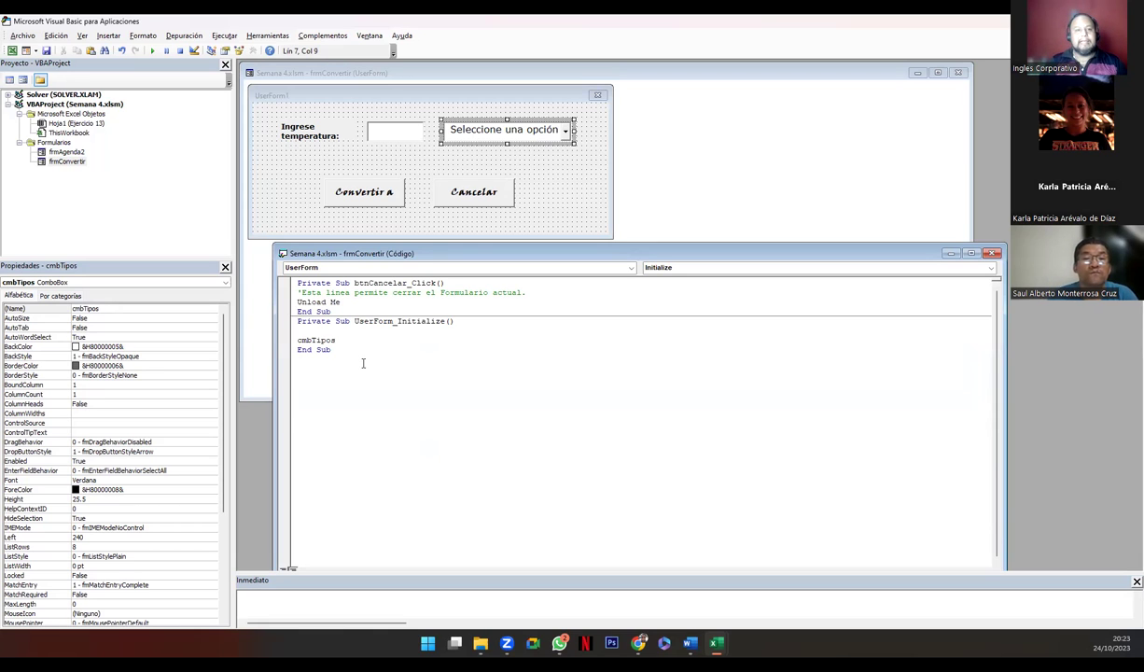
type(".")
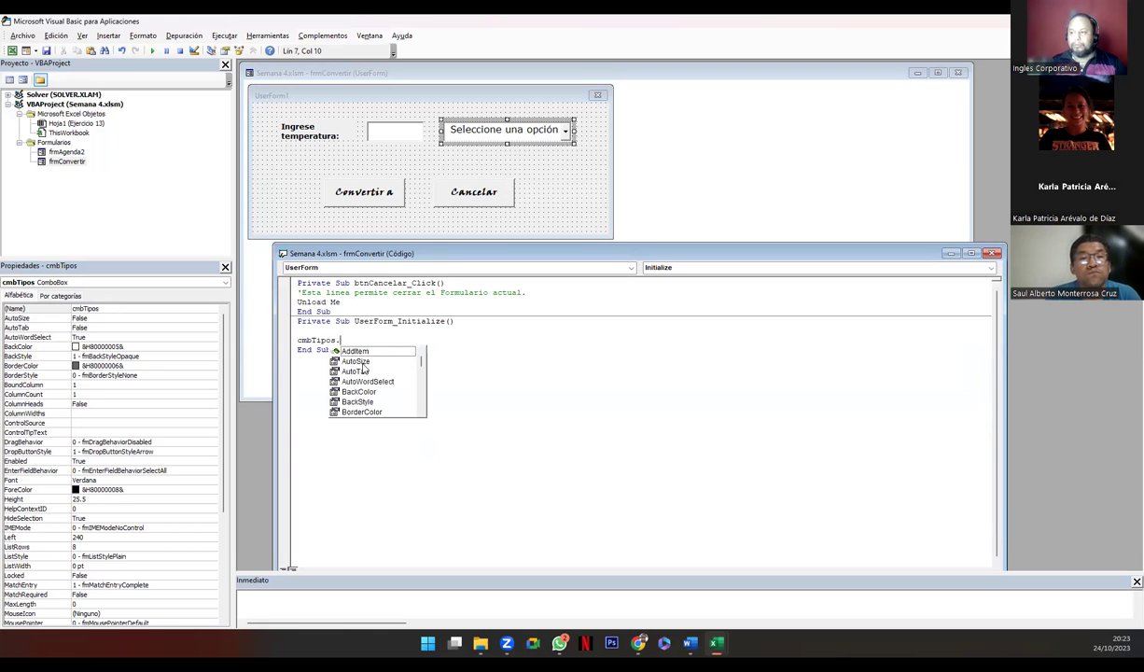
key("Tab")
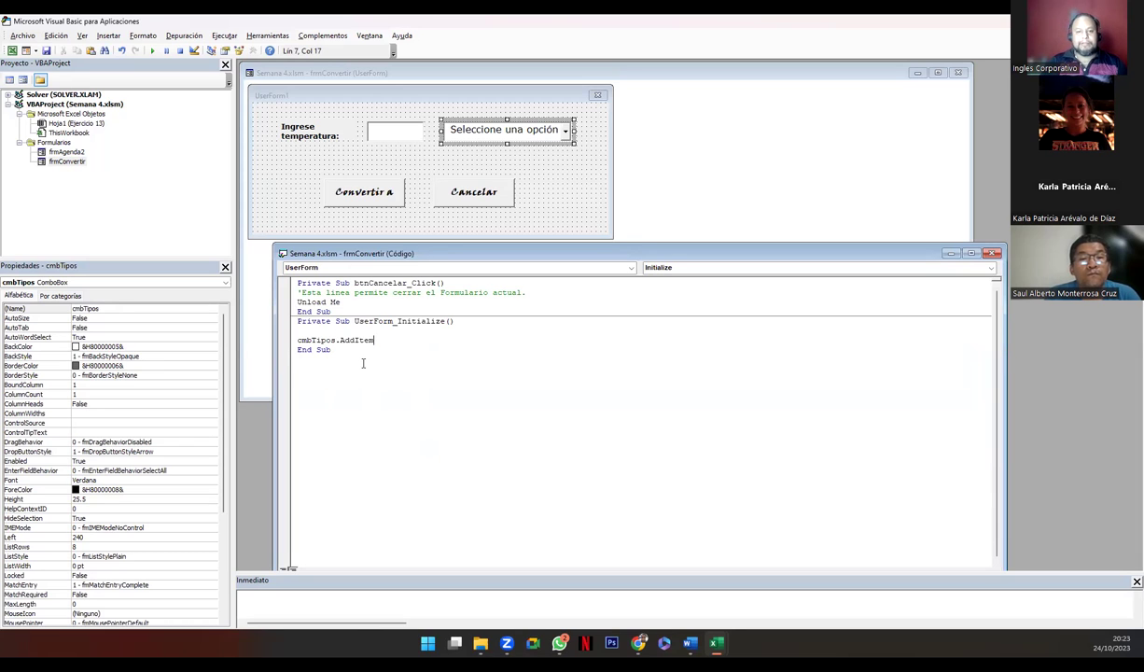
type("(\"")
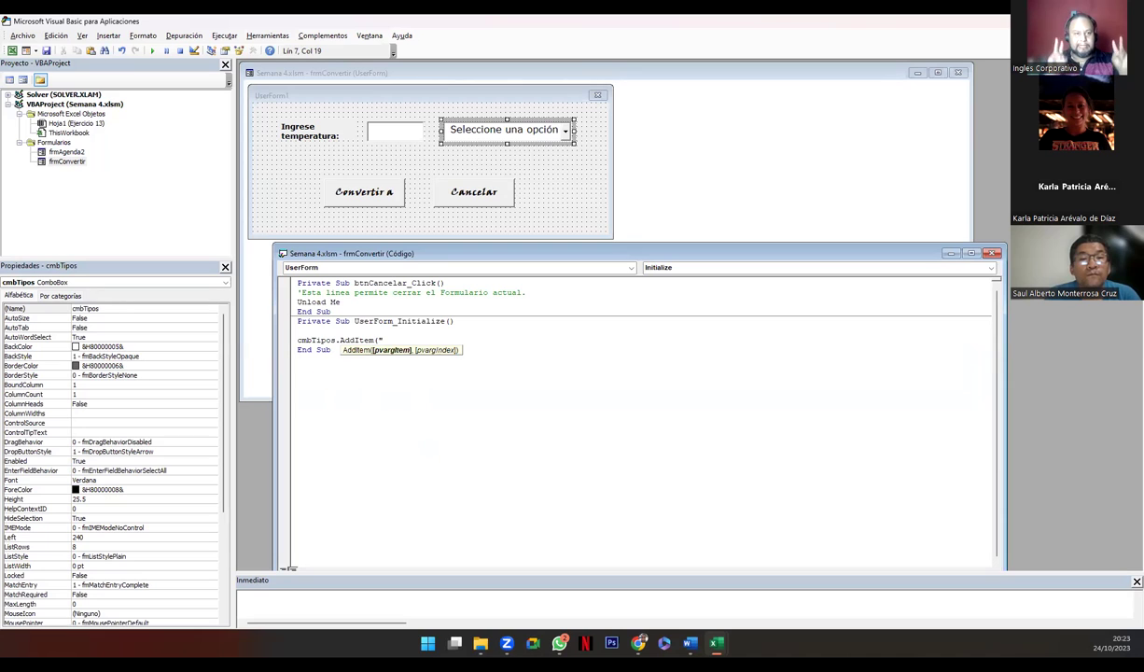
type("Cel")
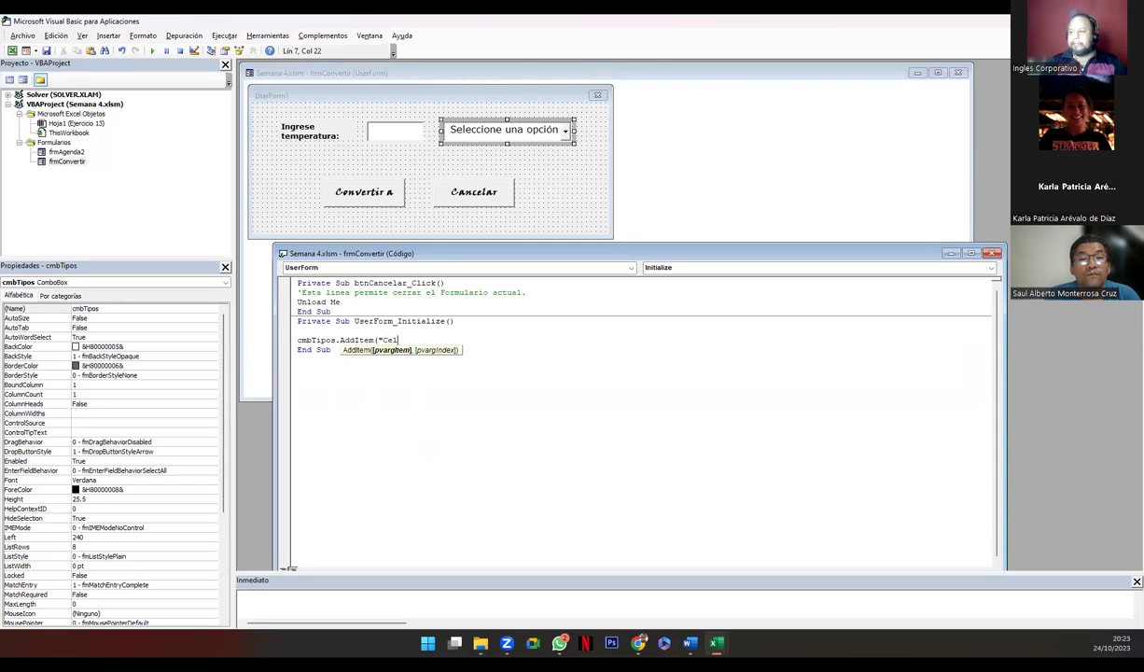
type("sius\")")
key("Return")
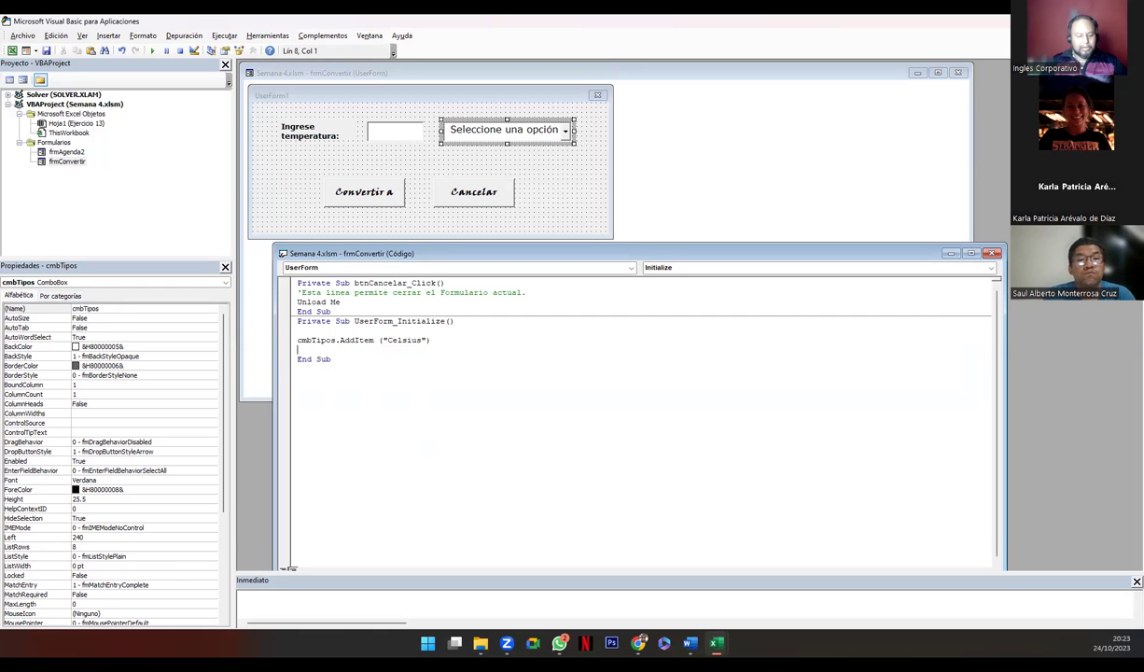
type("cmbtipos.Add")
key("Tab")
type("(")
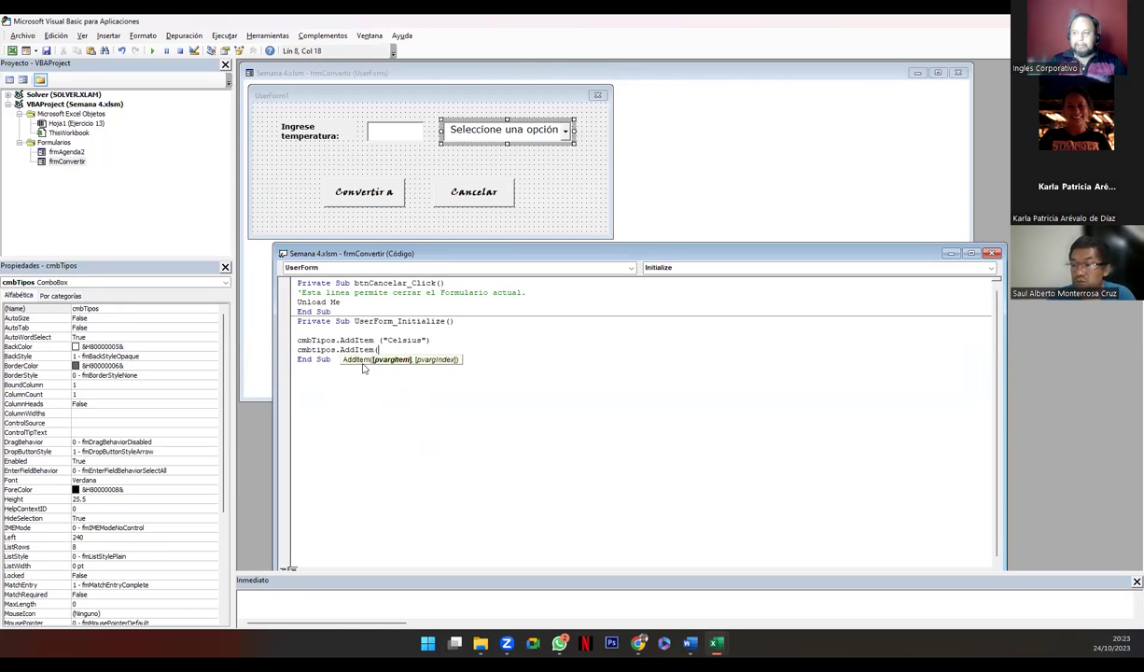
type("\"")
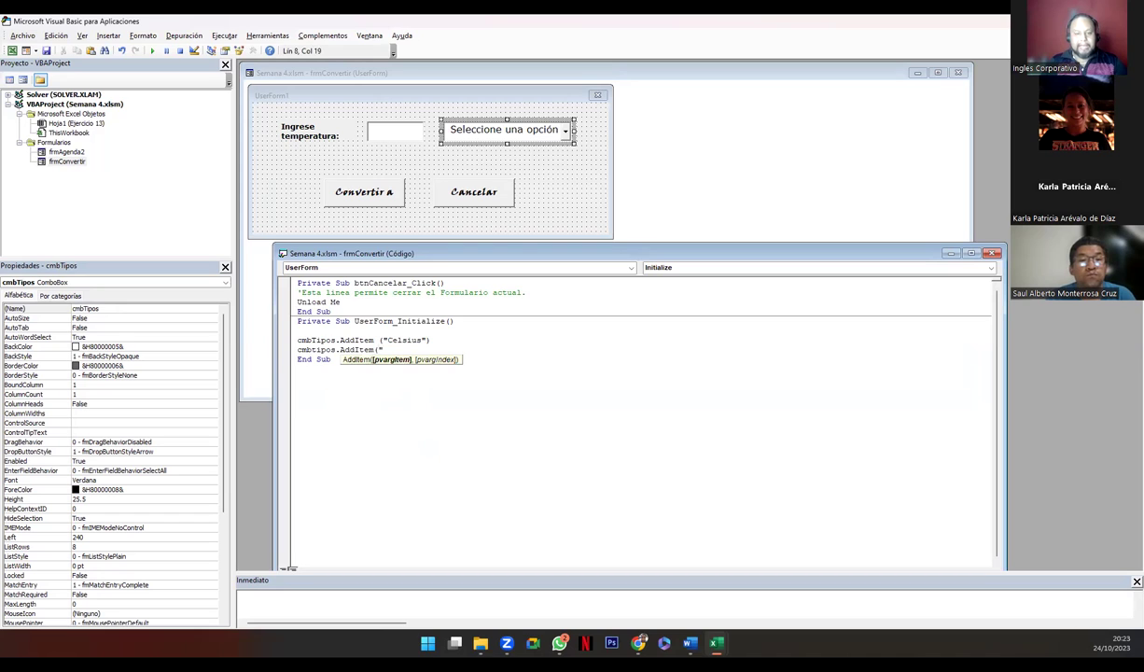
type("Fahrenh")
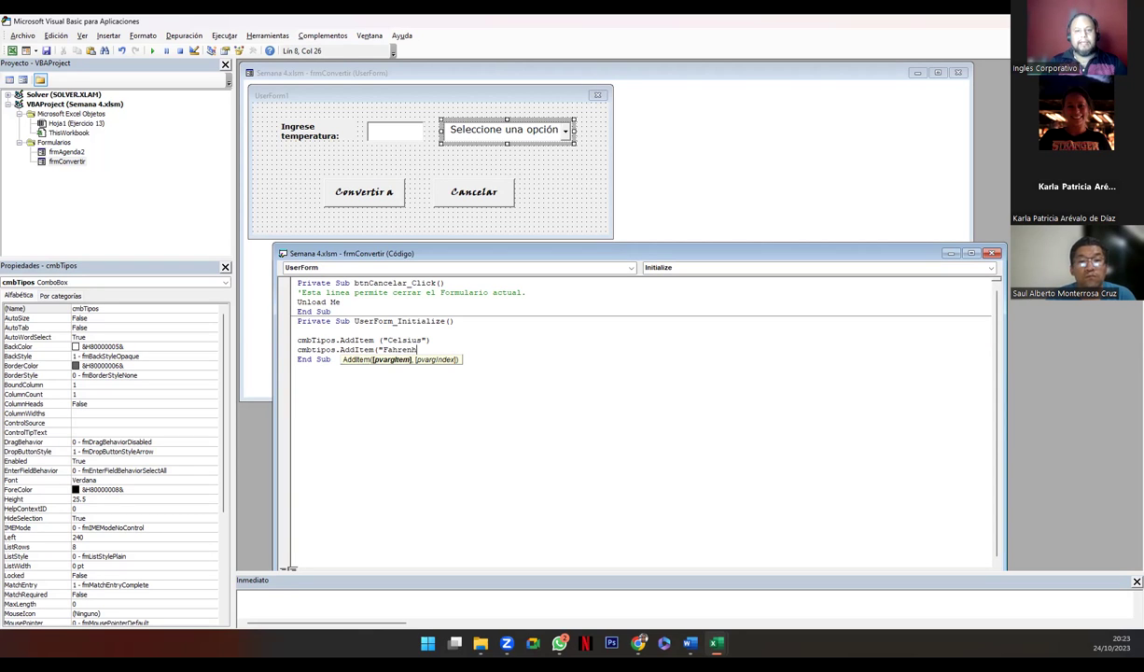
type("eit")
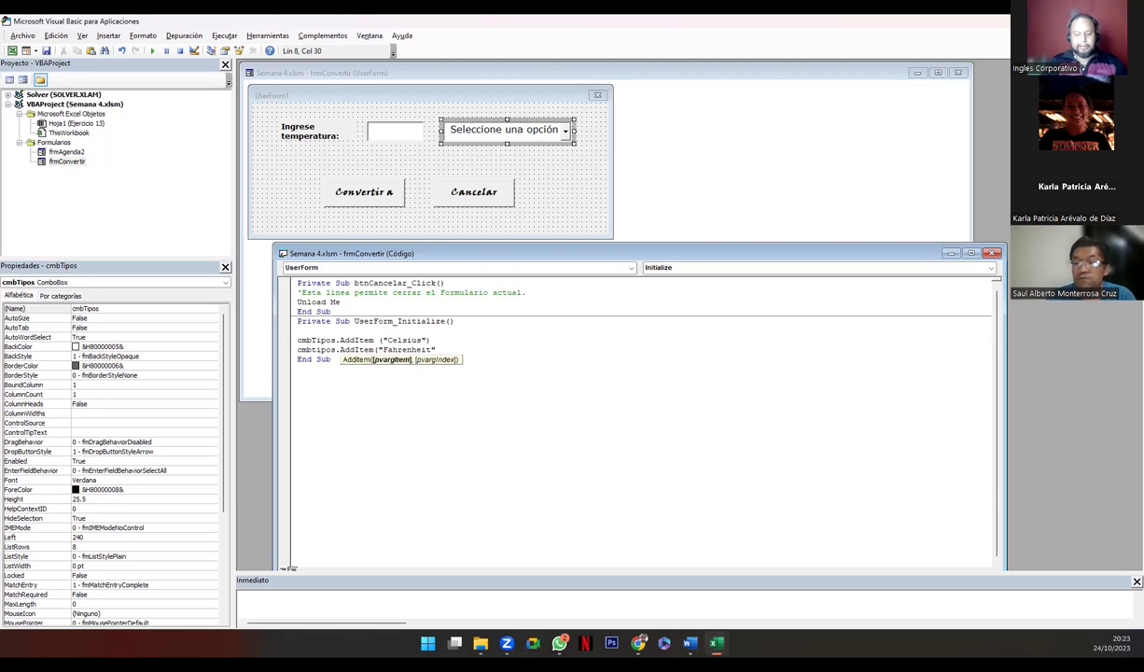
type("\")")
key("Return")
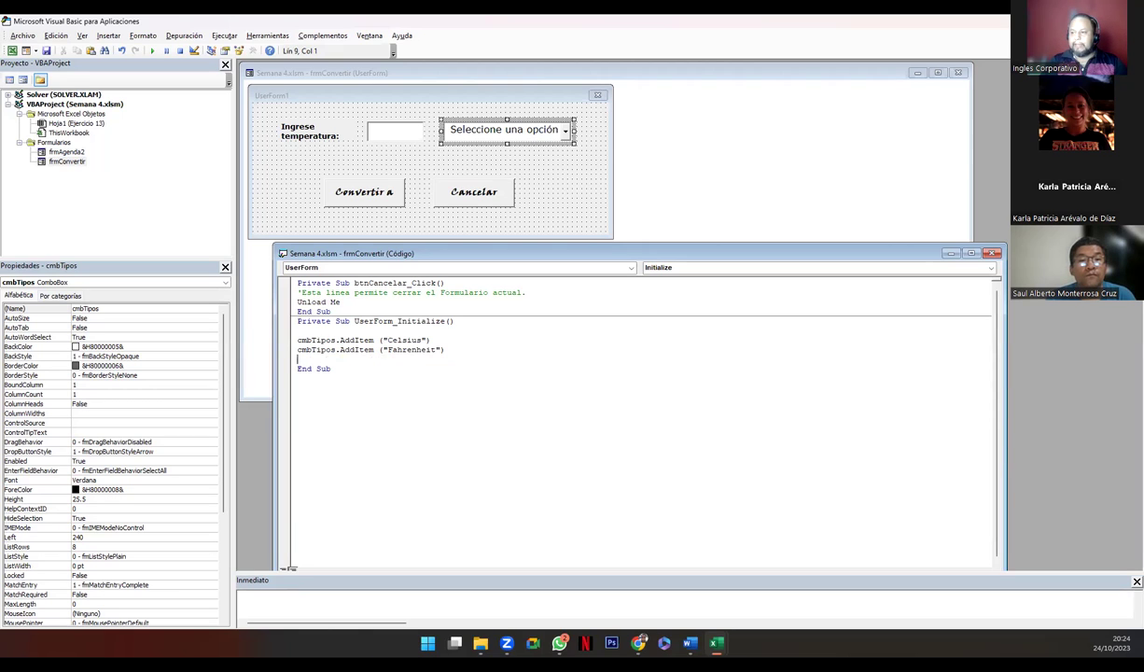
Add cmbTipos.ListIndex = 0 so the first option is preselected
type("cmb")
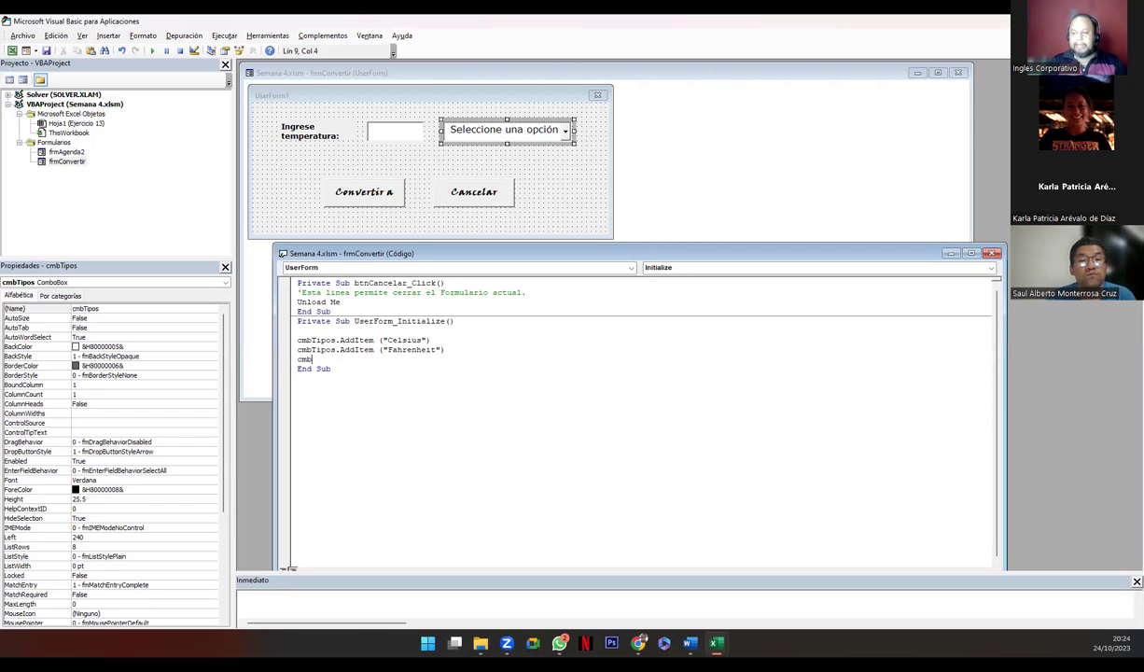
type("Tipos")
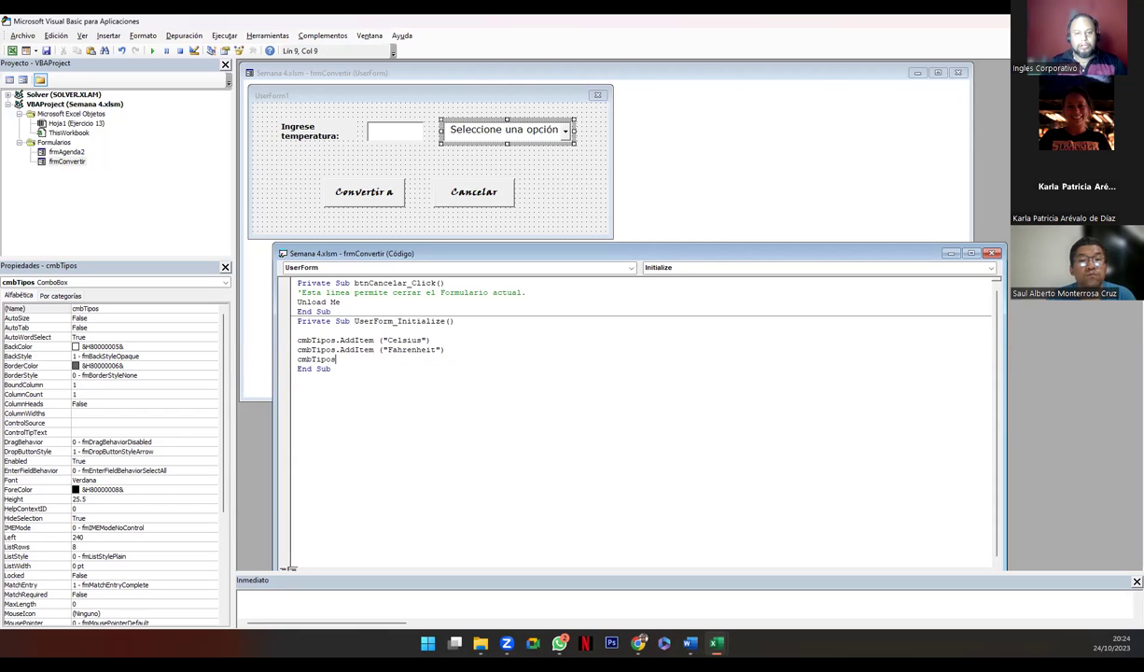
type(".ListIn")
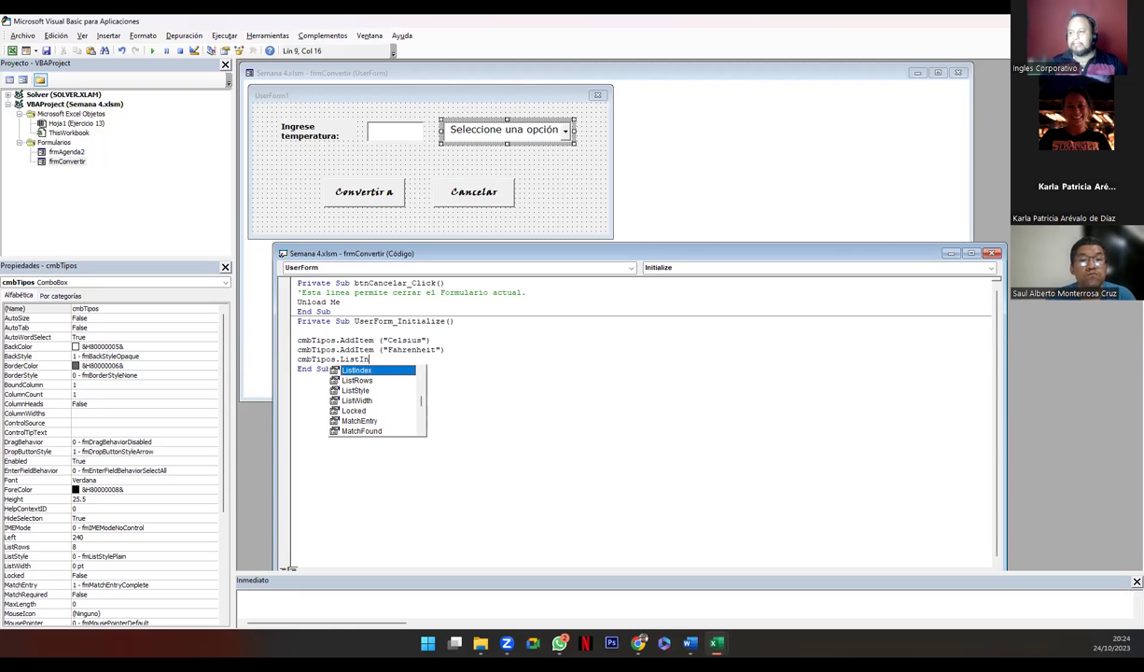
key("Tab")
type("= 0")
key("Return")
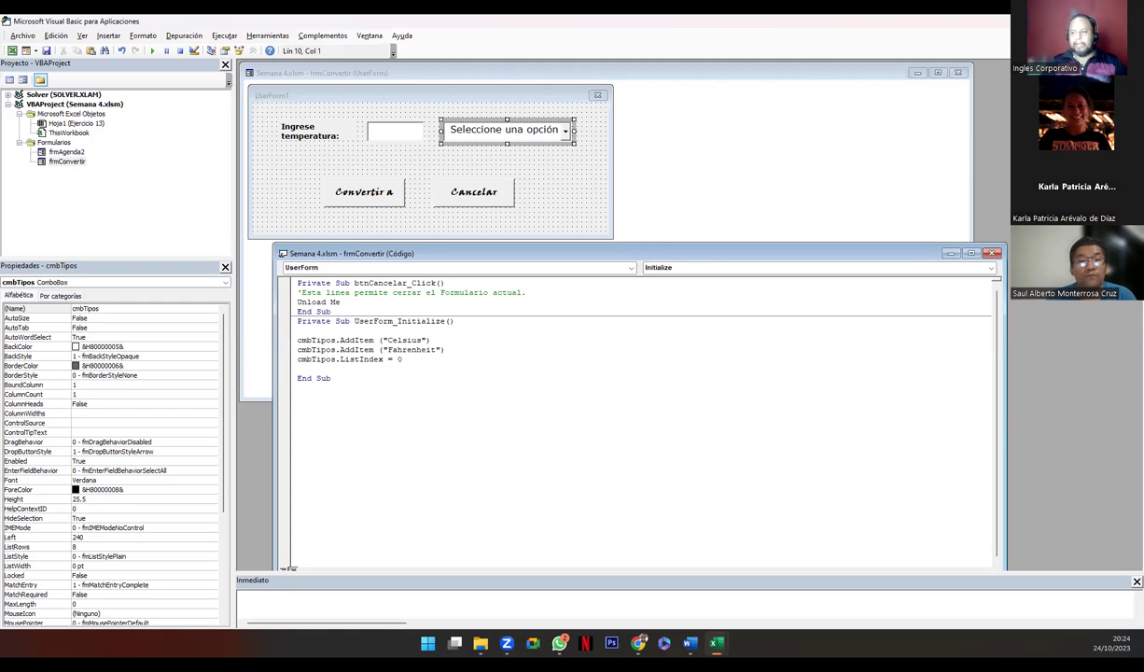
left_click(297, 360)
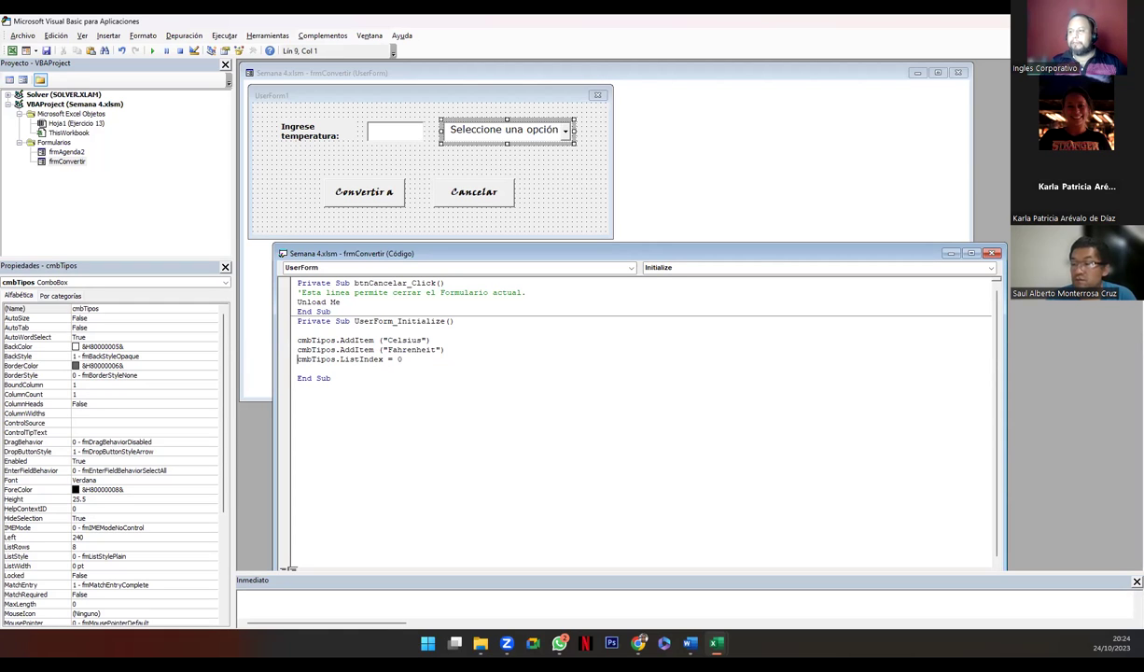
key("shift+End")
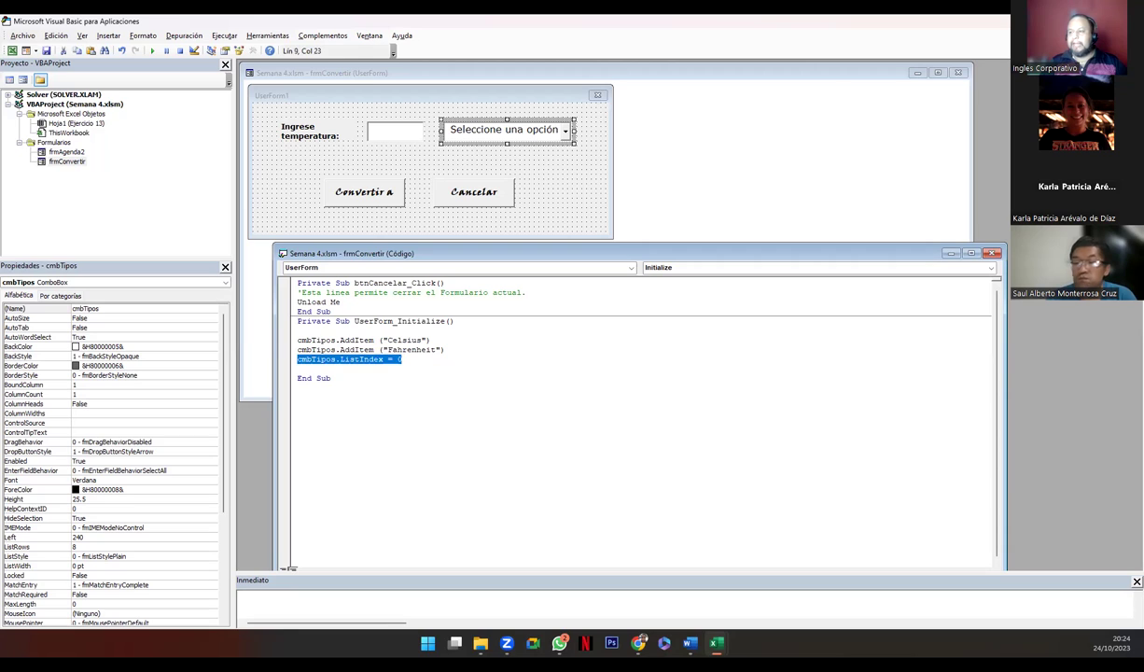
key("End")
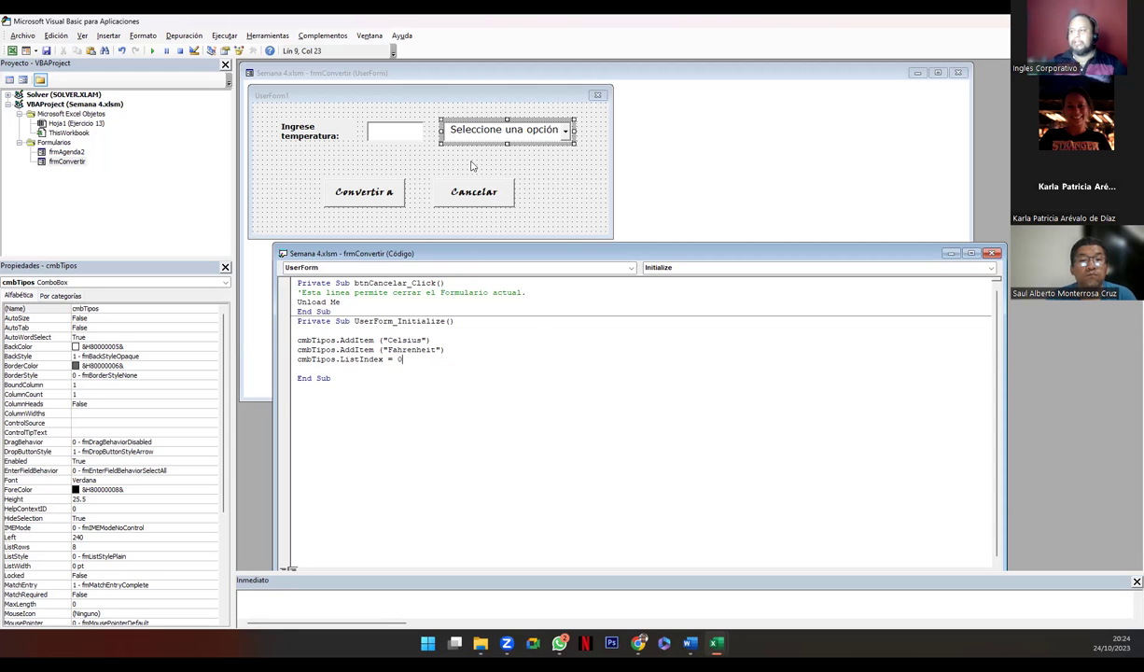
left_click(590, 202)
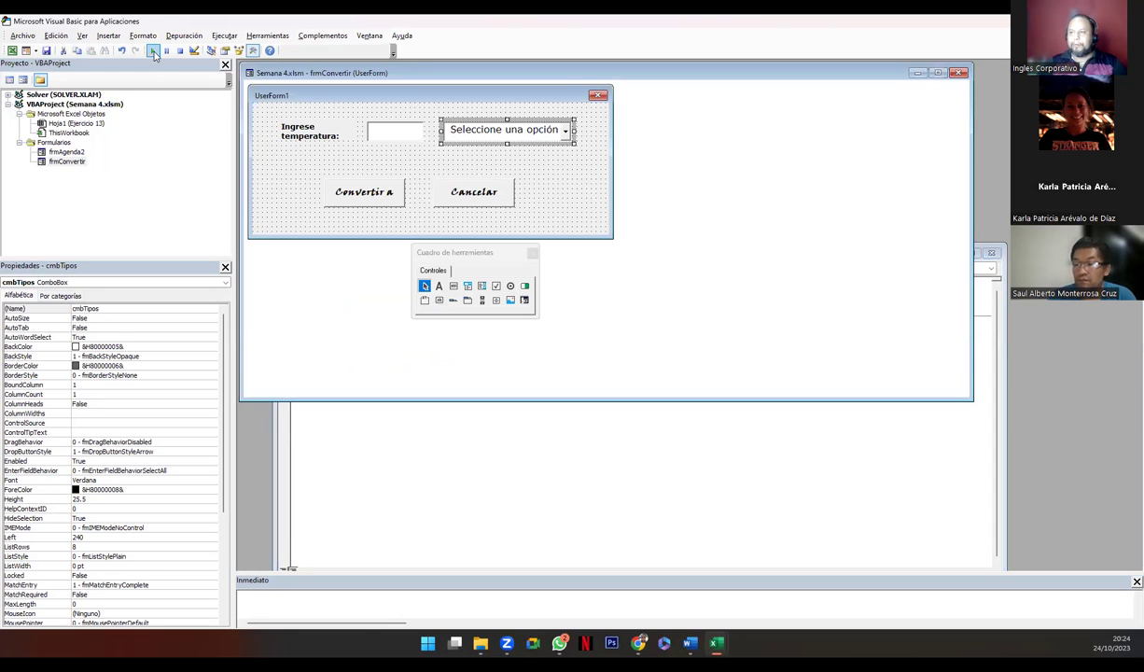
left_click(153, 53)
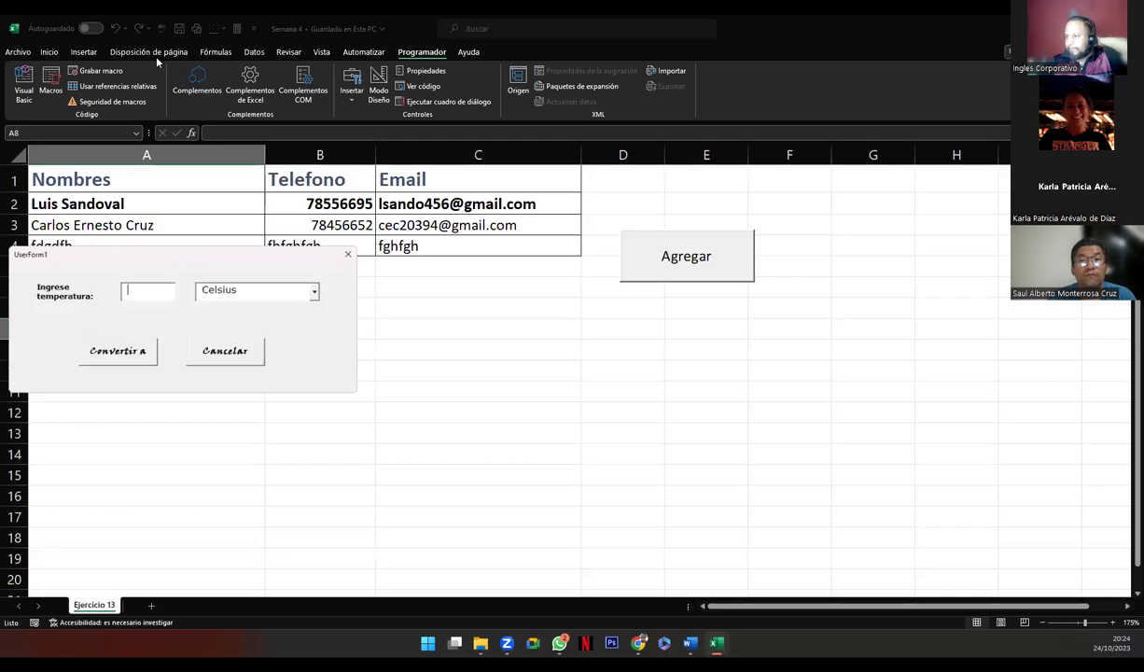
left_click(317, 290)
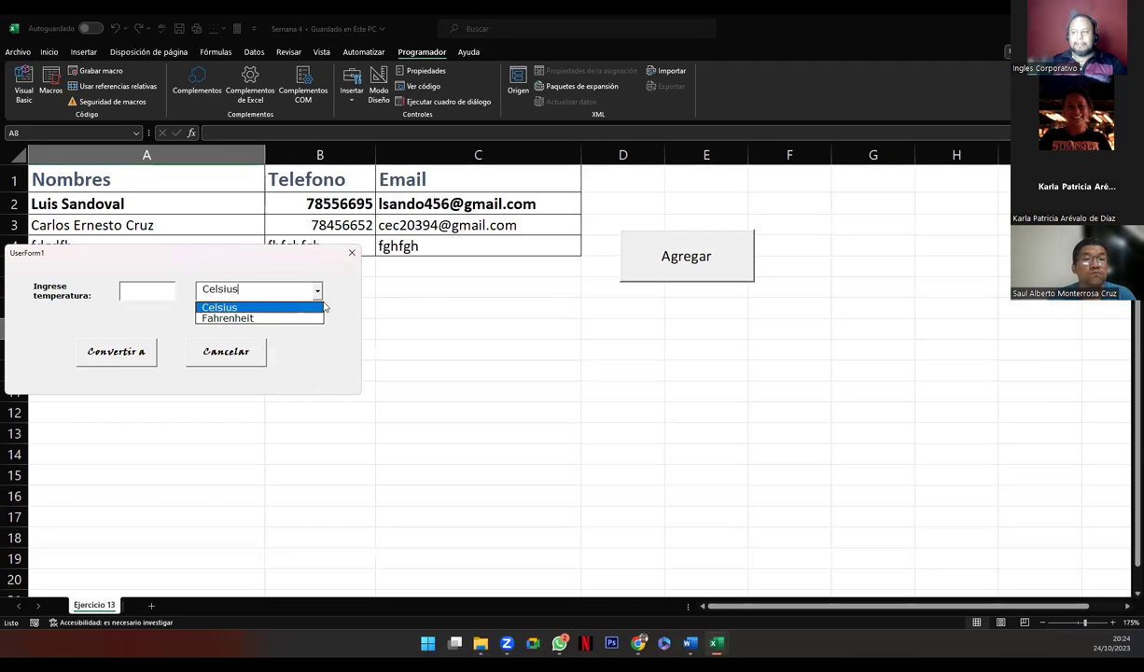
left_click(317, 293)
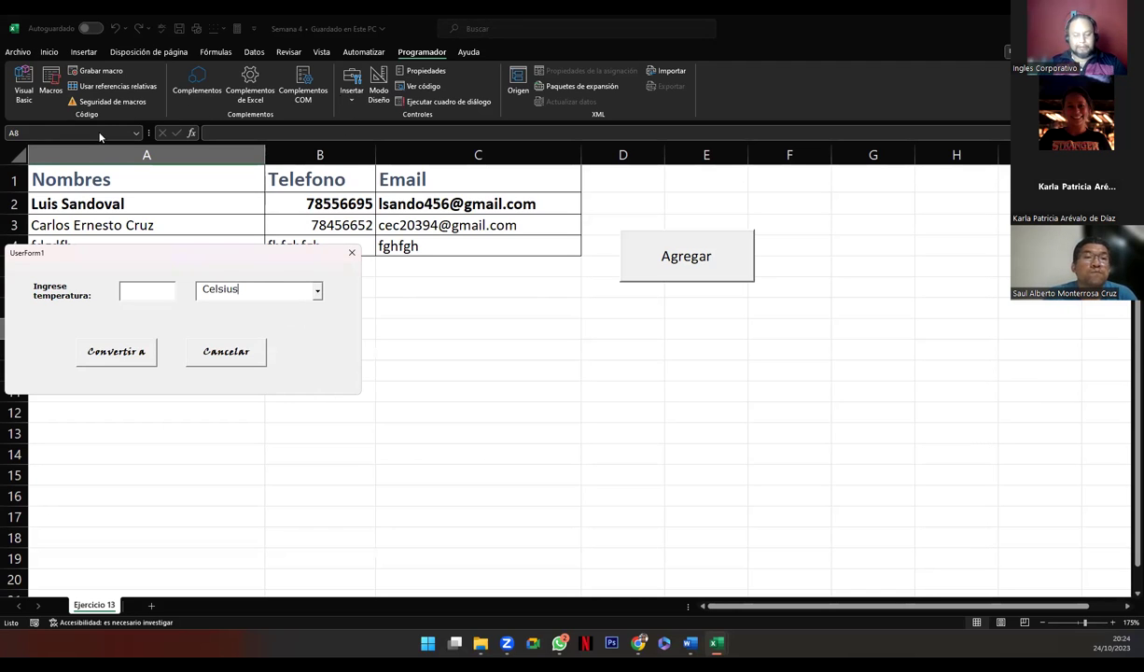
key("alt+F11")
Stop the running form and clear 'Seleccione una opción' from cmbTipos' Text property
left_click(180, 53)
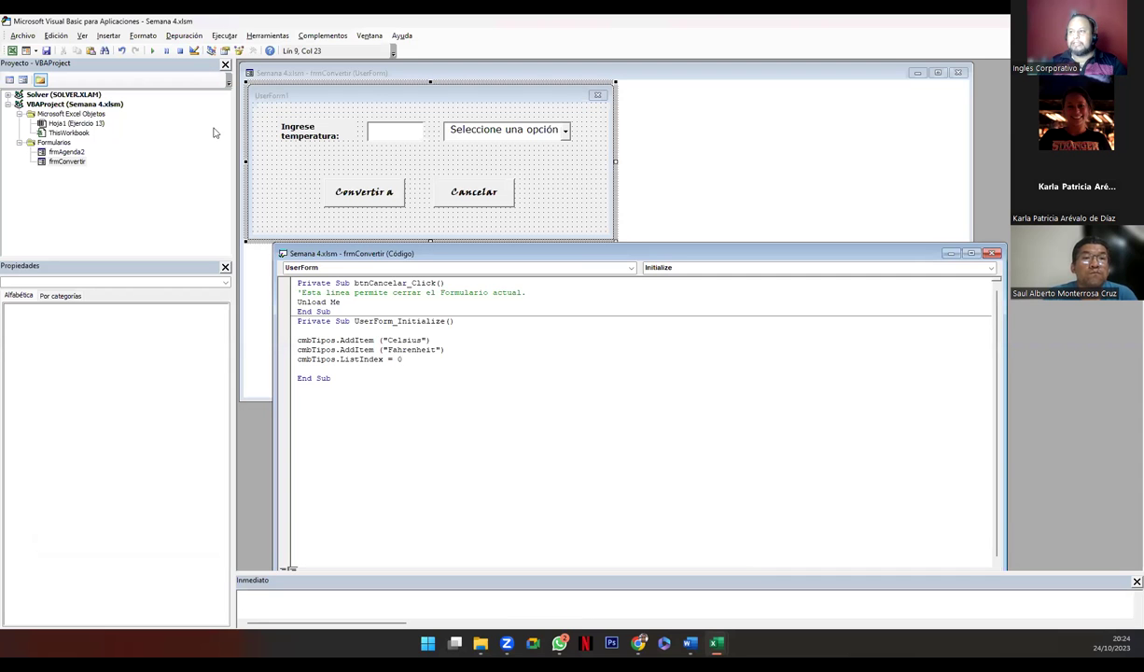
left_click(502, 138)
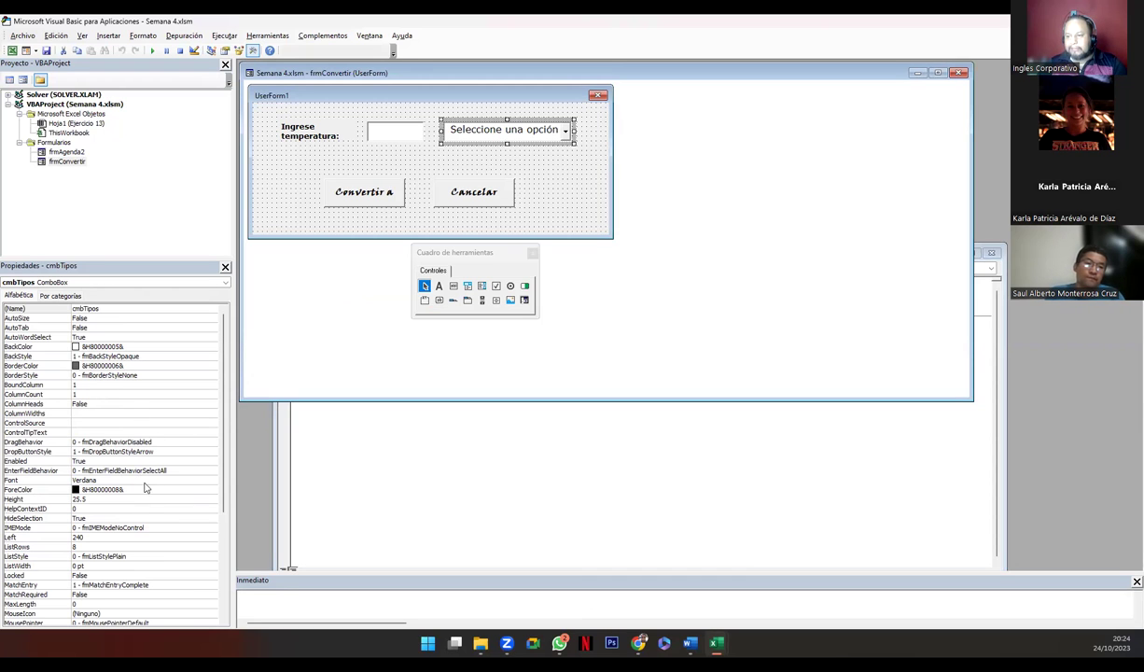
scroll(120, 577, "down", 3)
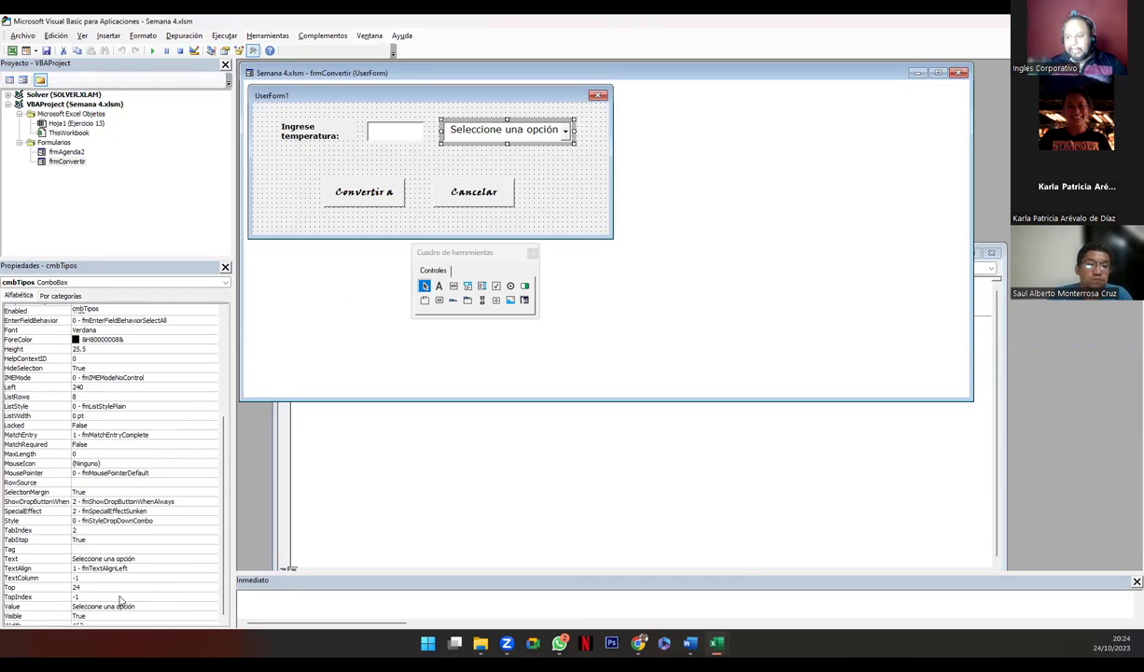
scroll(120, 576, "down", 3)
left_click(138, 546)
left_click(139, 546)
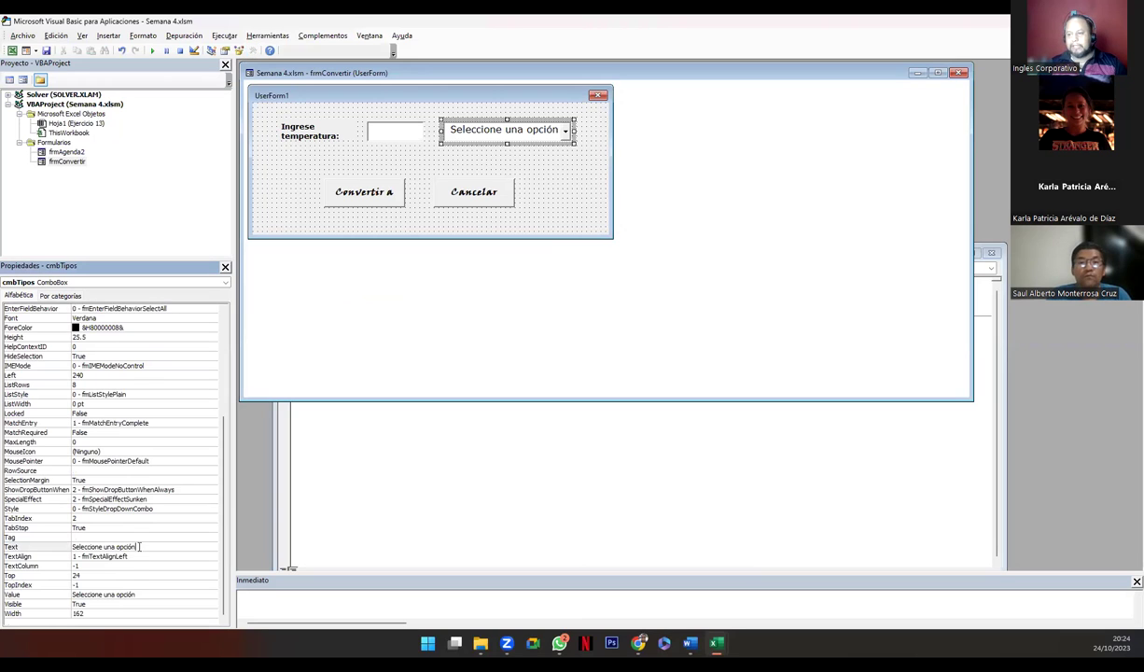
double_click(139, 547)
key("BackSpace")
key("Return")
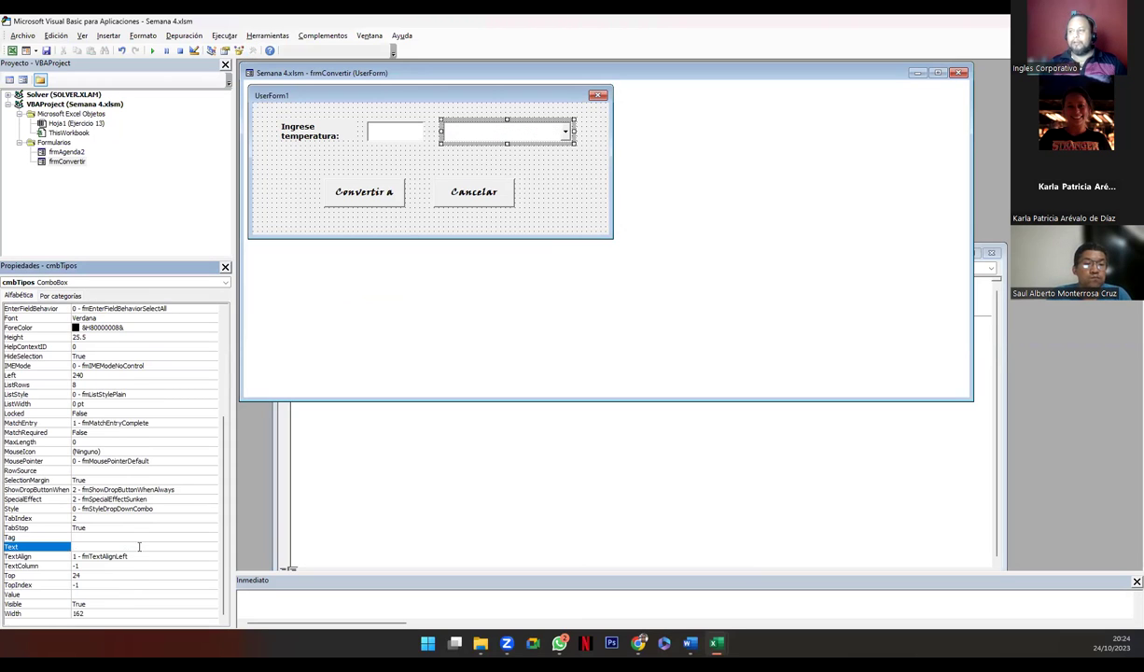
Run the form again to check the unit list, then close it with Cancelar
left_click(531, 164)
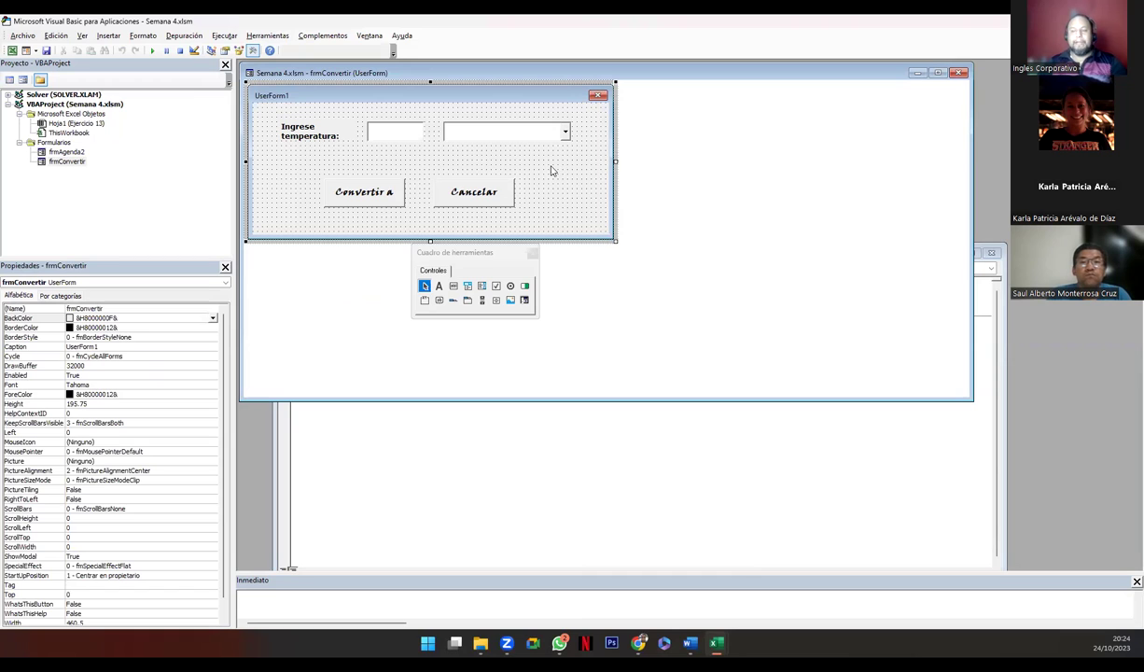
left_click(152, 50)
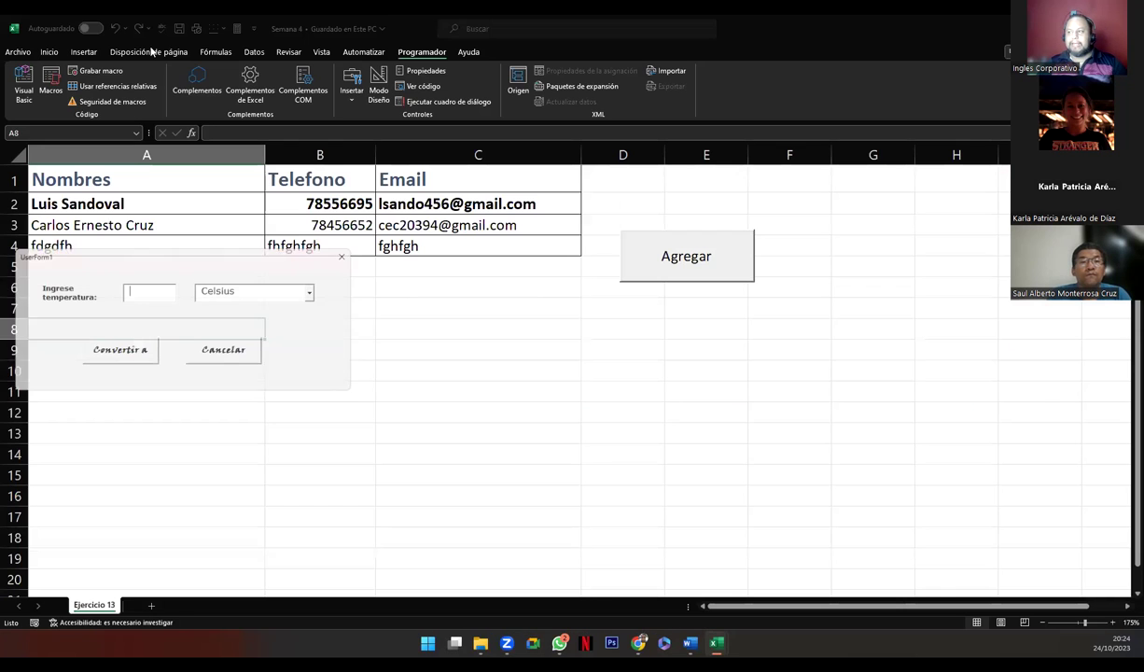
left_click(318, 292)
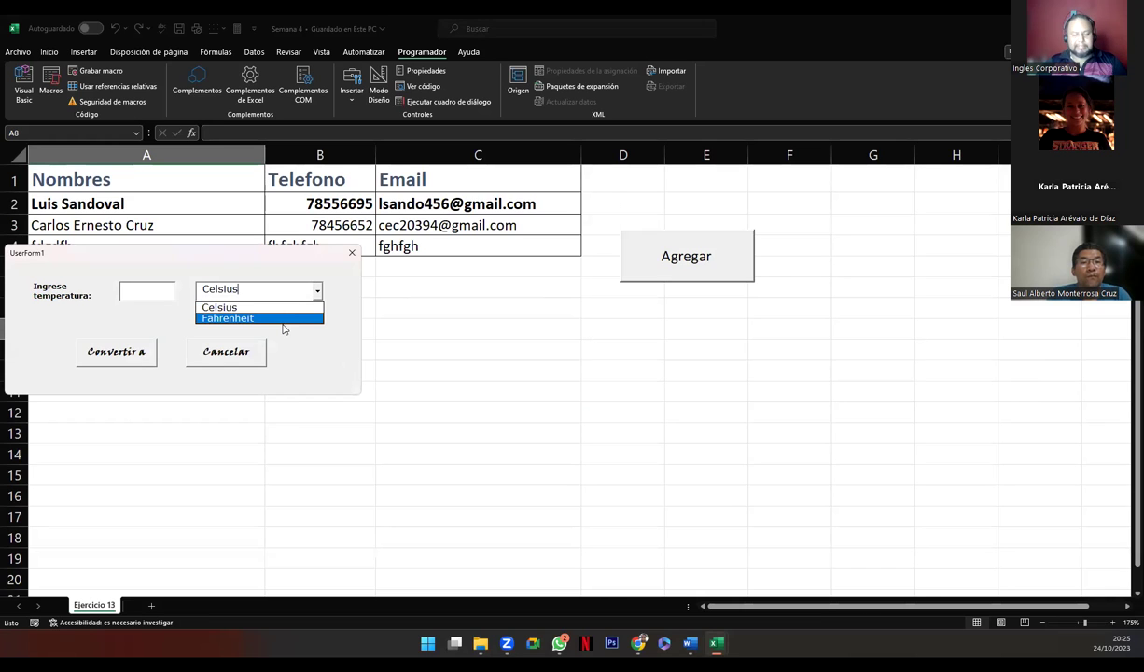
left_click(235, 345)
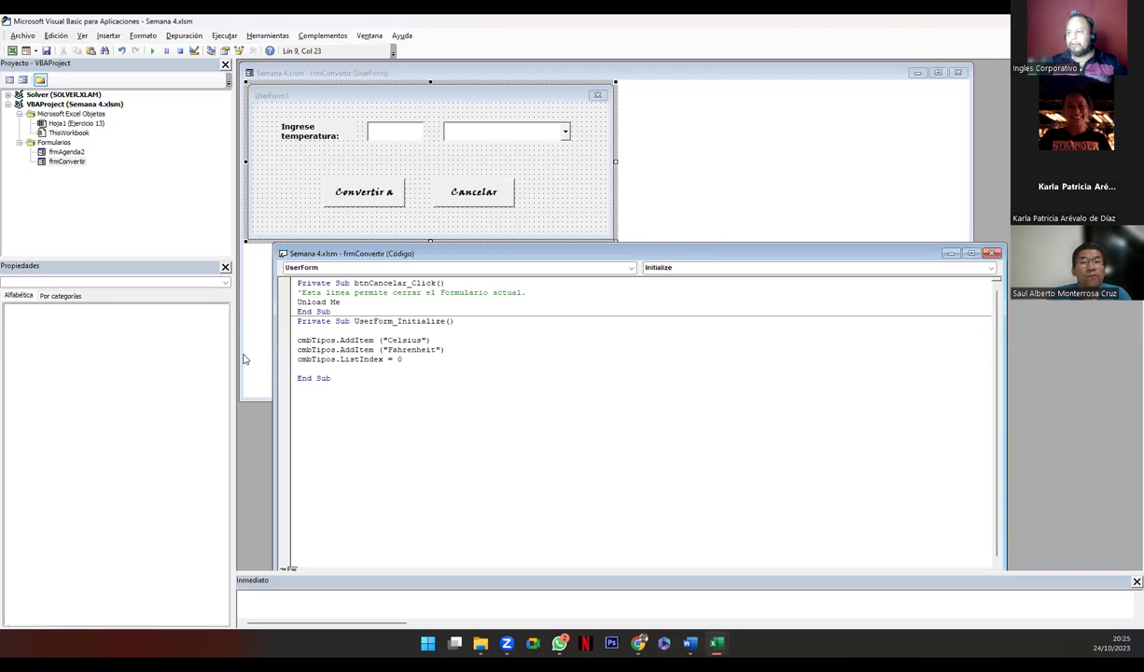
Insert the comment 'Estamos listando los elementos del Combobox=cmbTipos' at the top of UserForm_Initialize
left_click(318, 329)
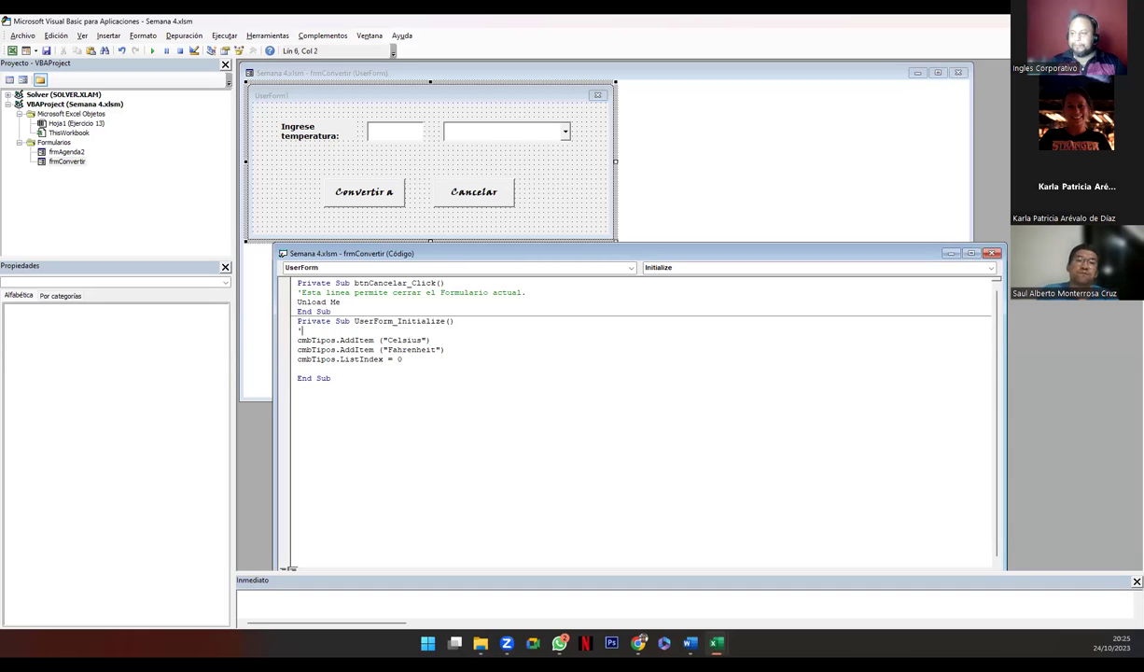
type("'Es")
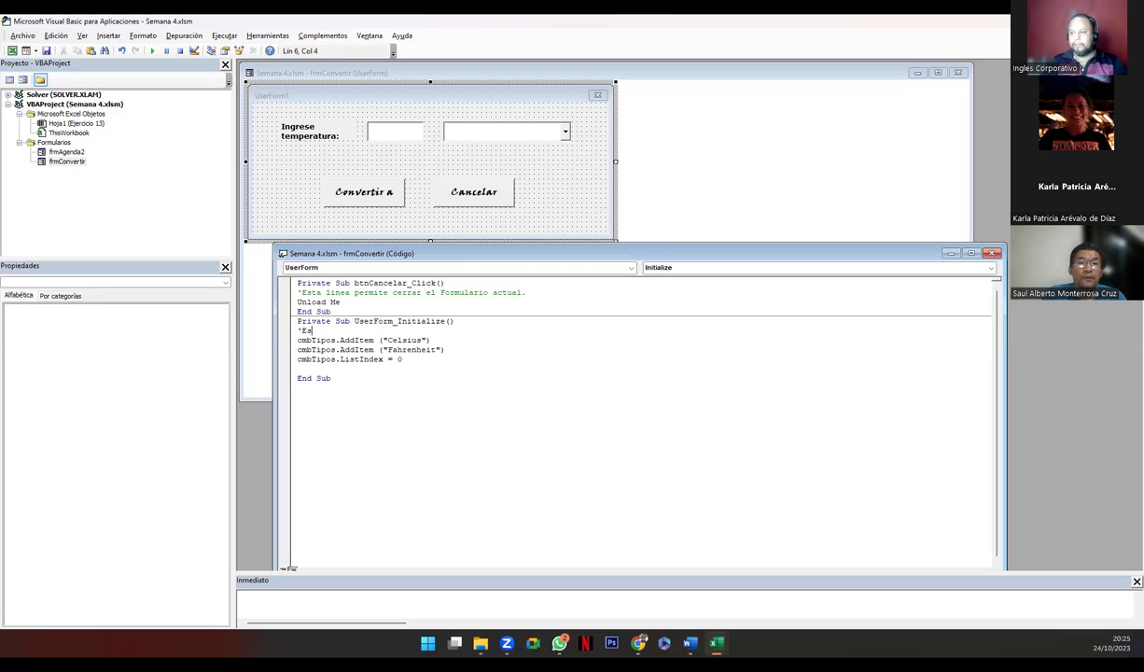
type("tamos listando los elementos del Combobox=")
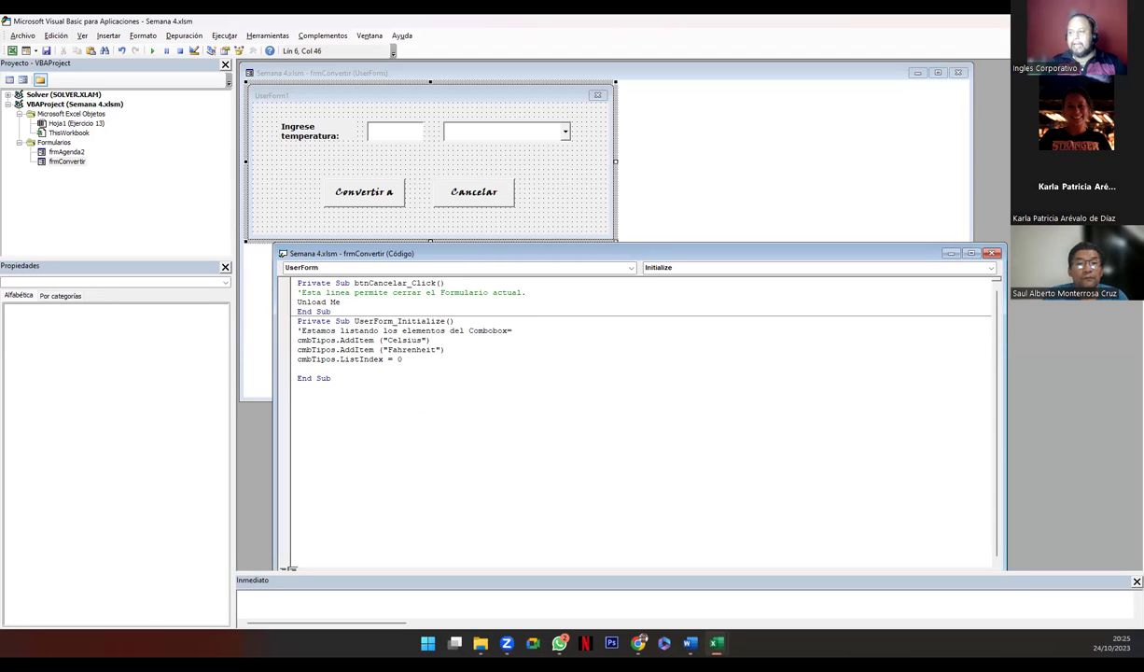
type("cmbTipos")
key("Return")
key("Delete")
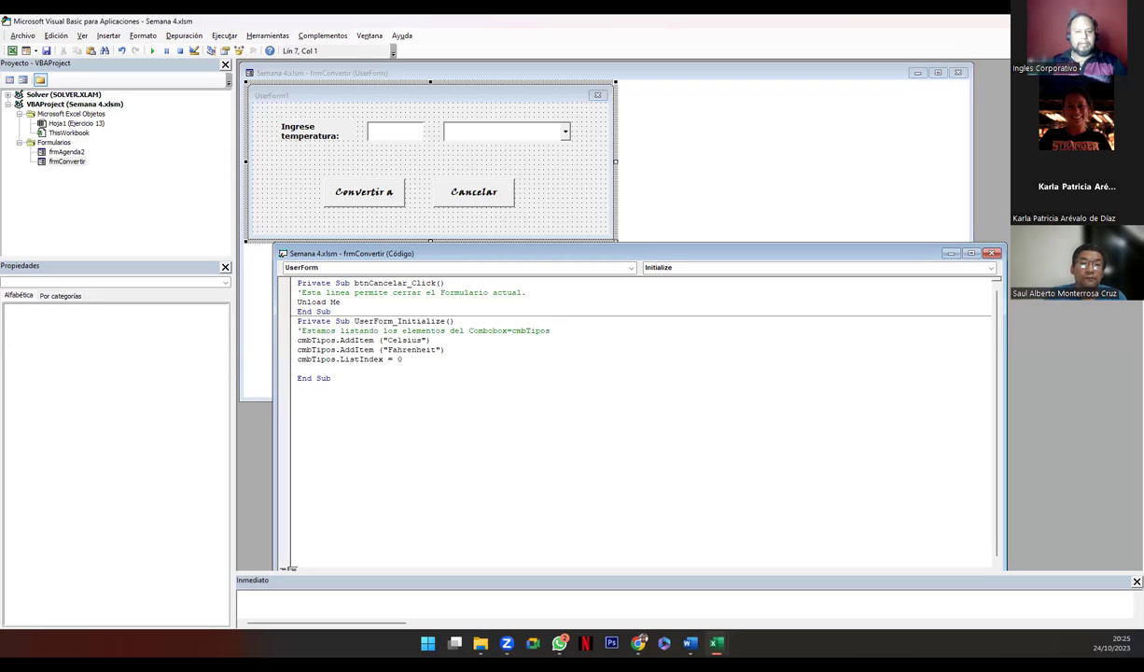
left_click(422, 320)
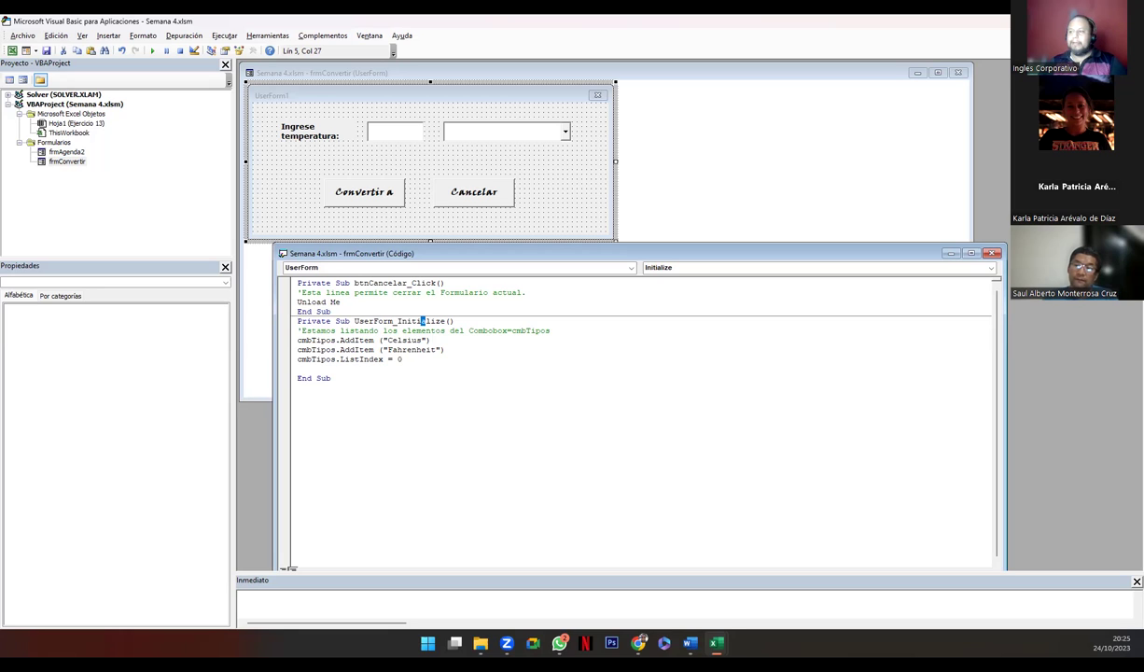
double_click(398, 358)
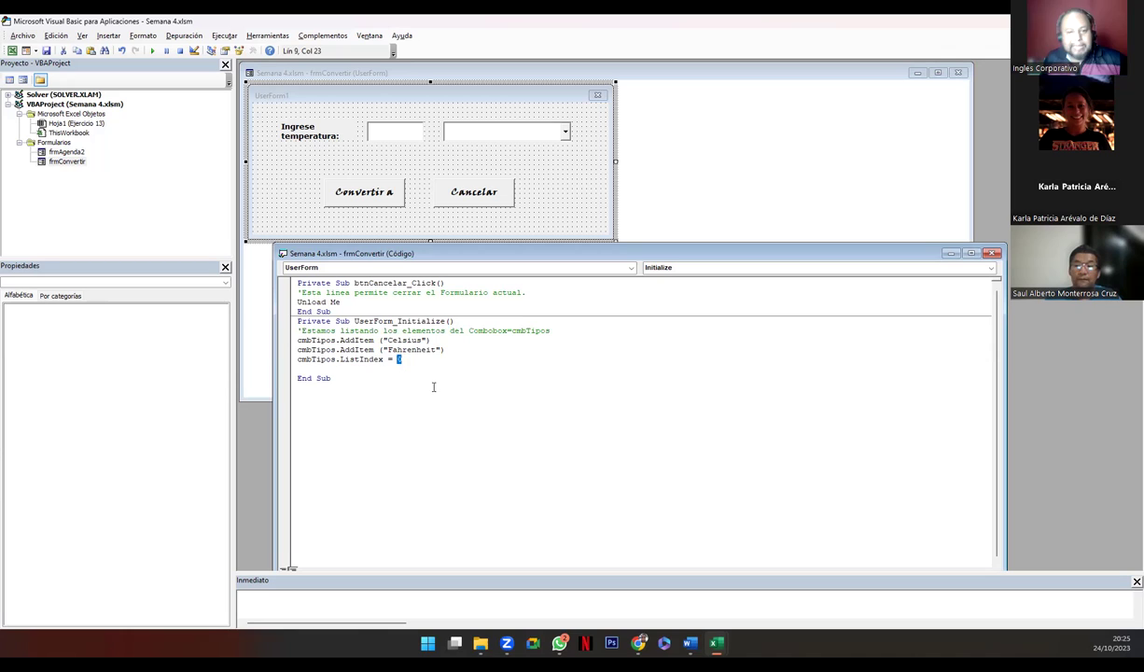
left_click_drag(429, 341, 379, 340)
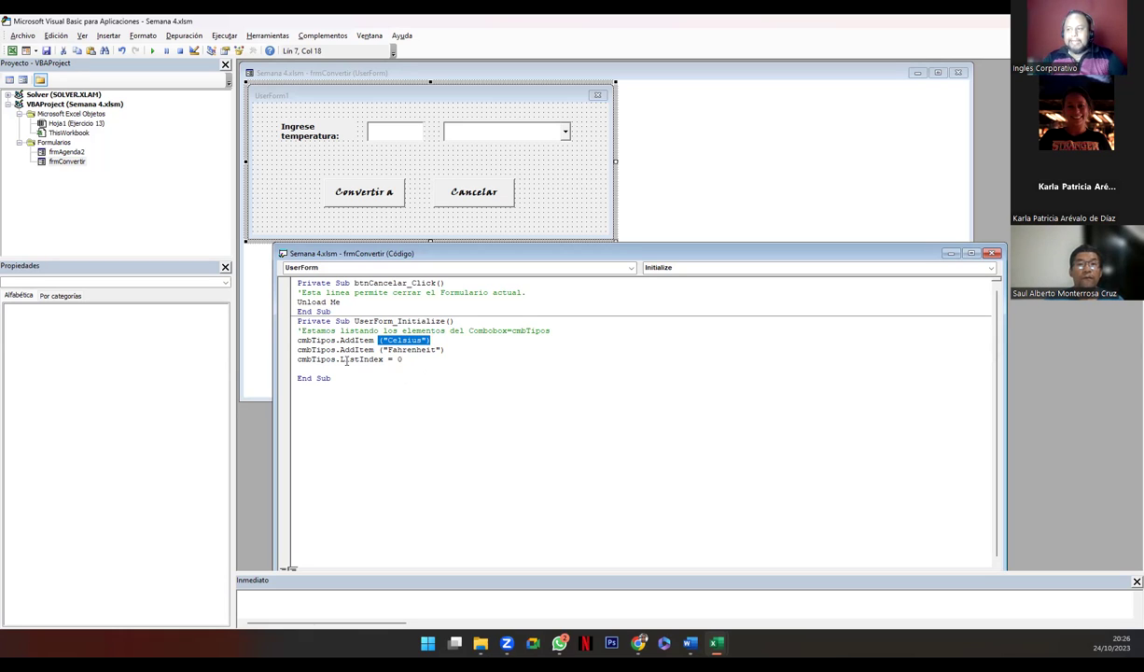
left_click_drag(339, 359, 384, 360)
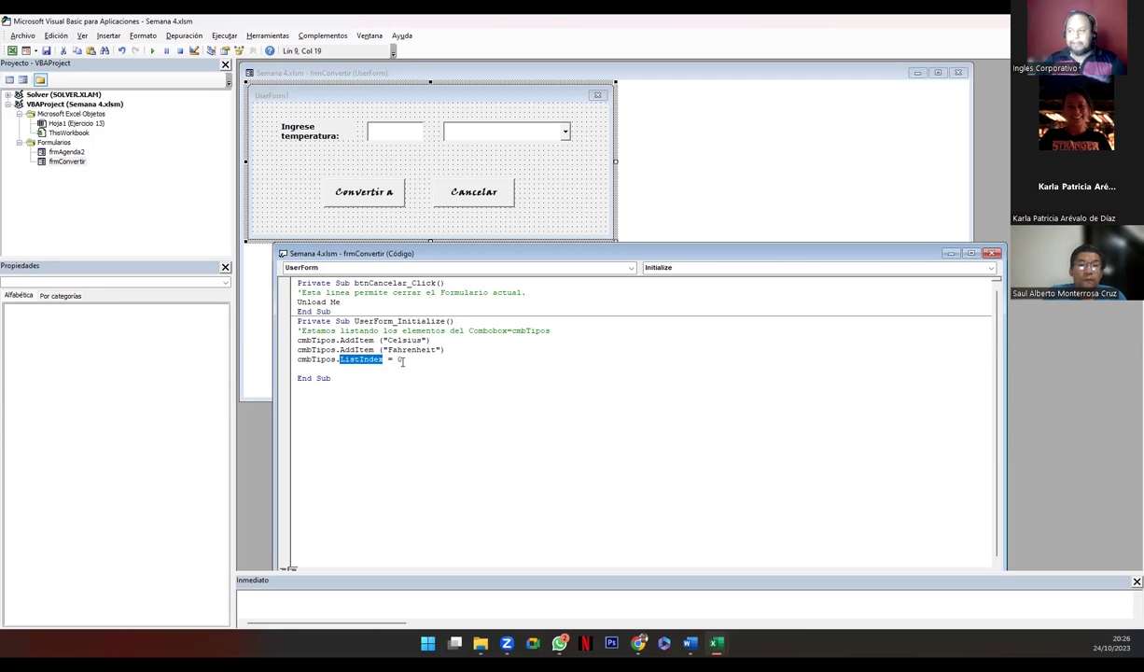
left_click_drag(380, 339, 440, 341)
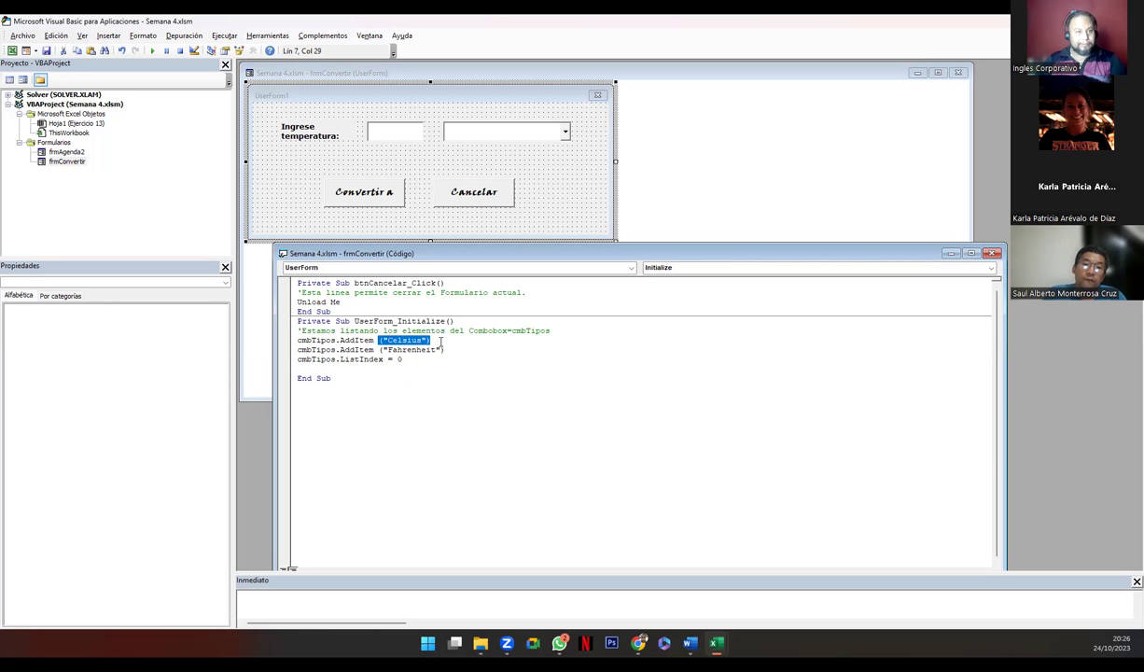
left_click_drag(430, 339, 298, 340)
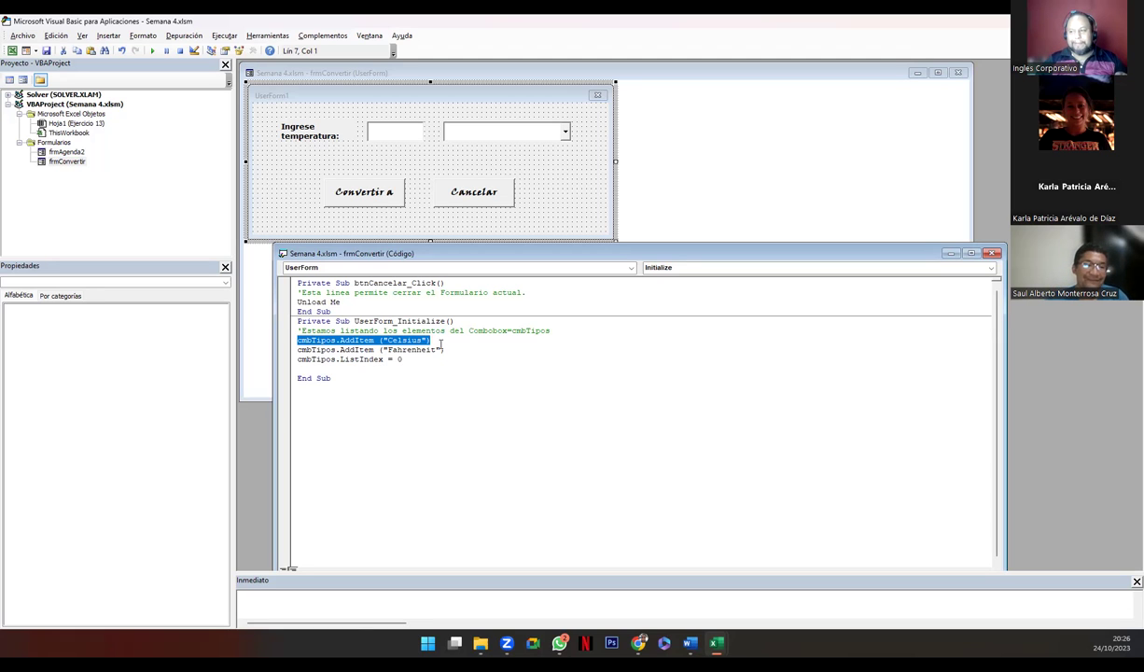
left_click_drag(429, 339, 302, 341)
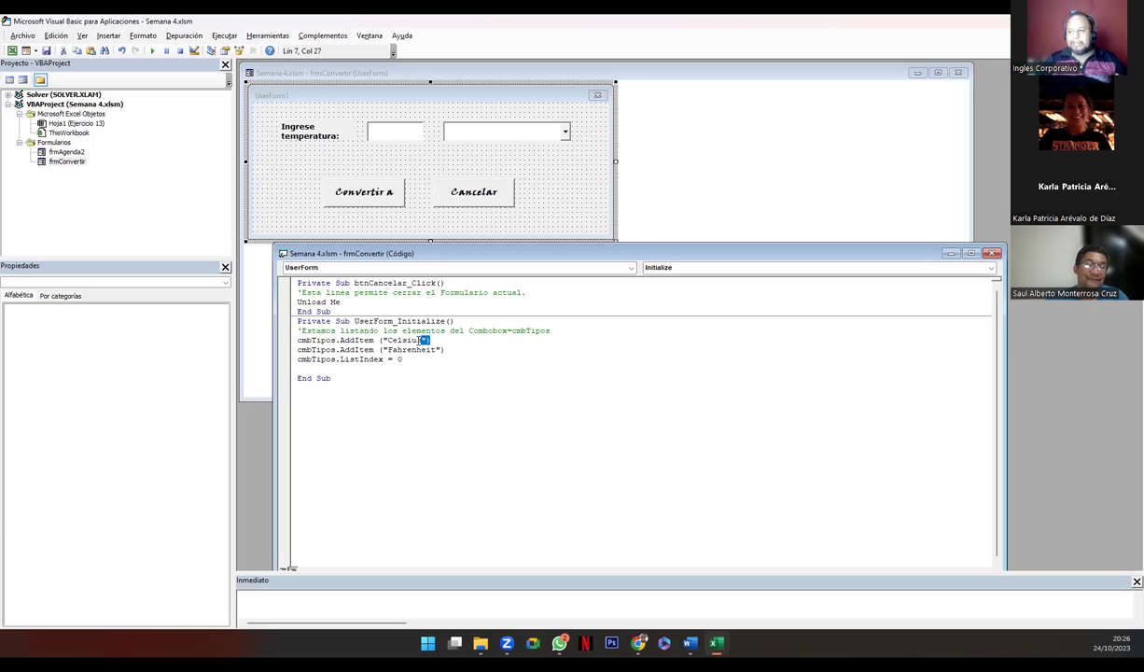
left_click_drag(444, 349, 294, 351)
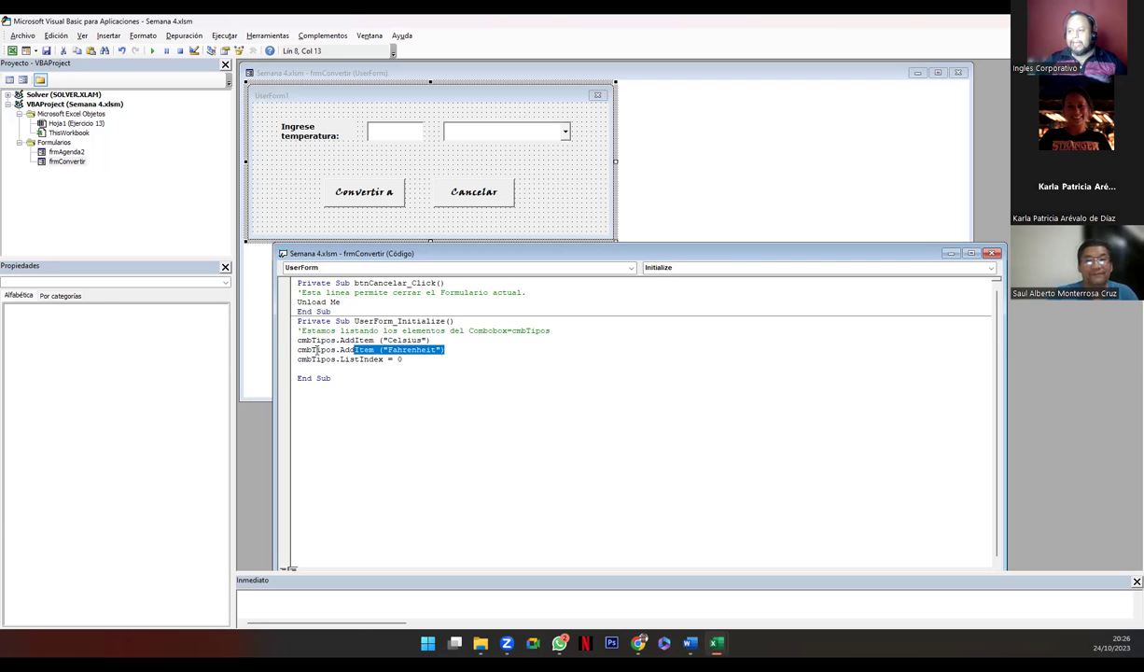
left_click(409, 368)
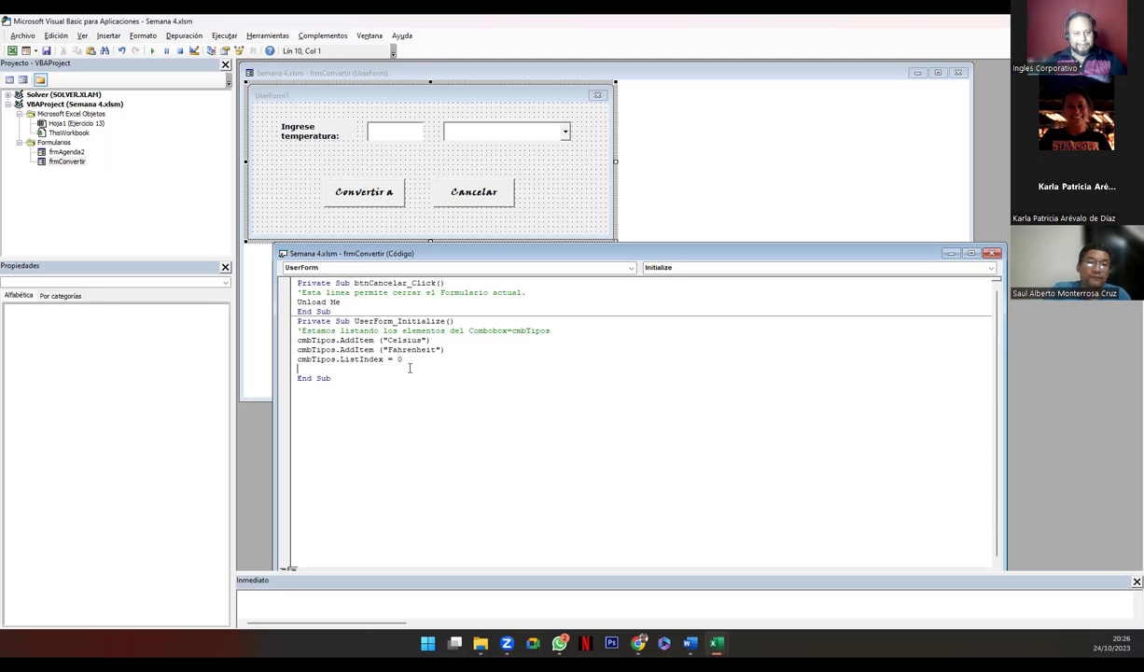
Create the Convertir button's click procedure with the comment 'Validar que se ha especificado una temperatura'
left_click(289, 186)
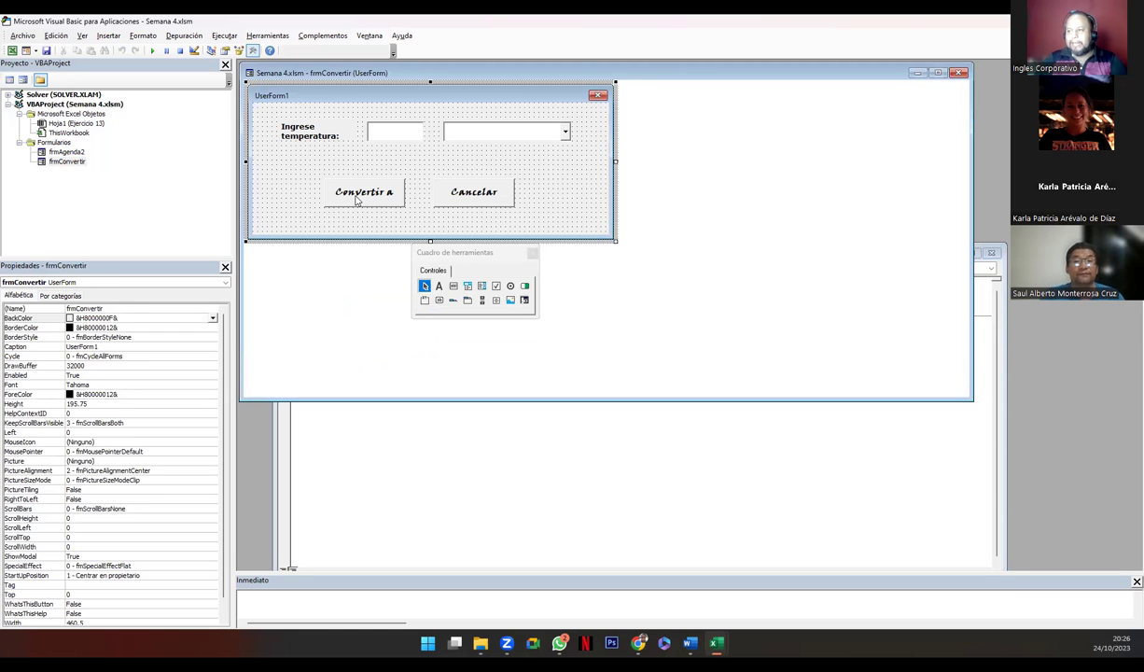
double_click(355, 196)
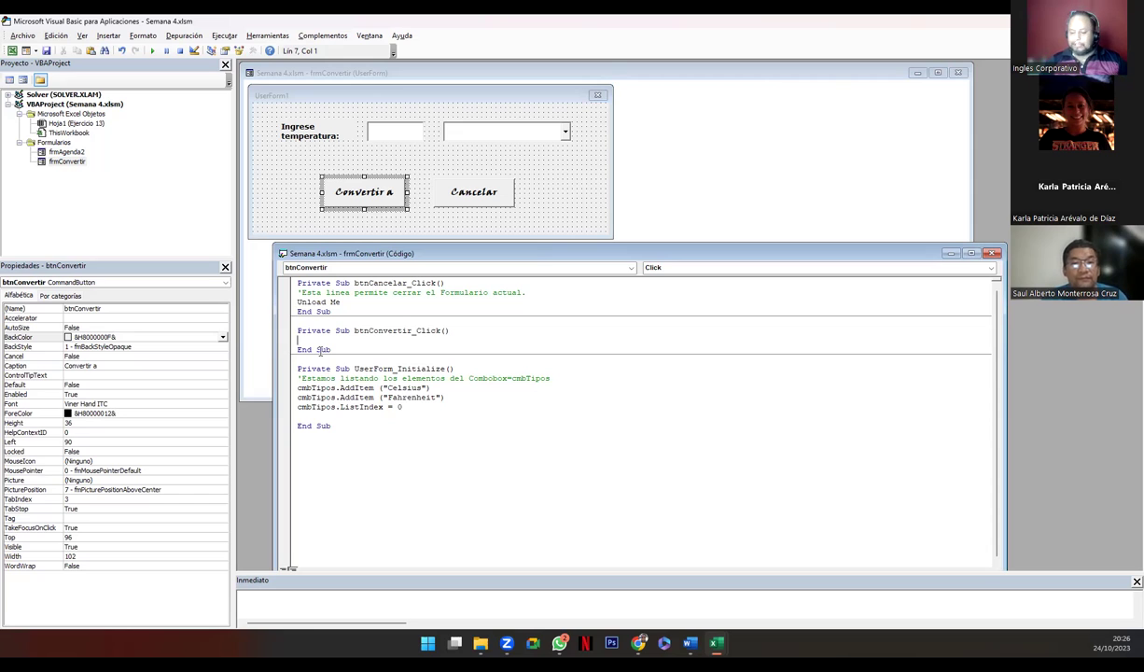
type("'Validar")
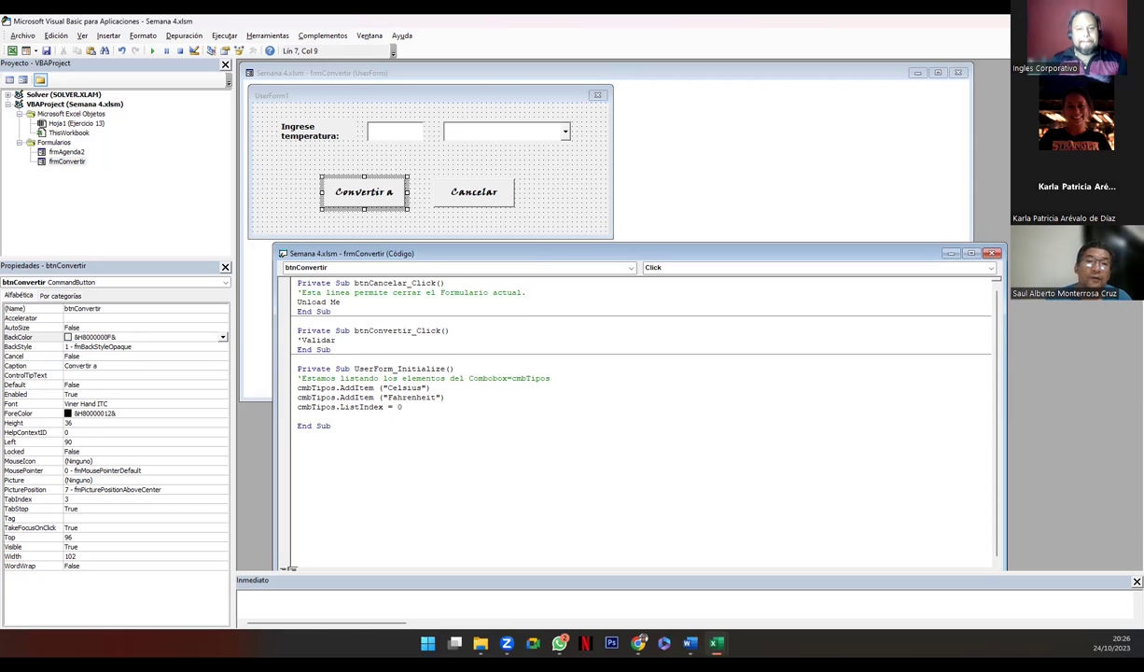
type(" que se ha especificado una temperatura")
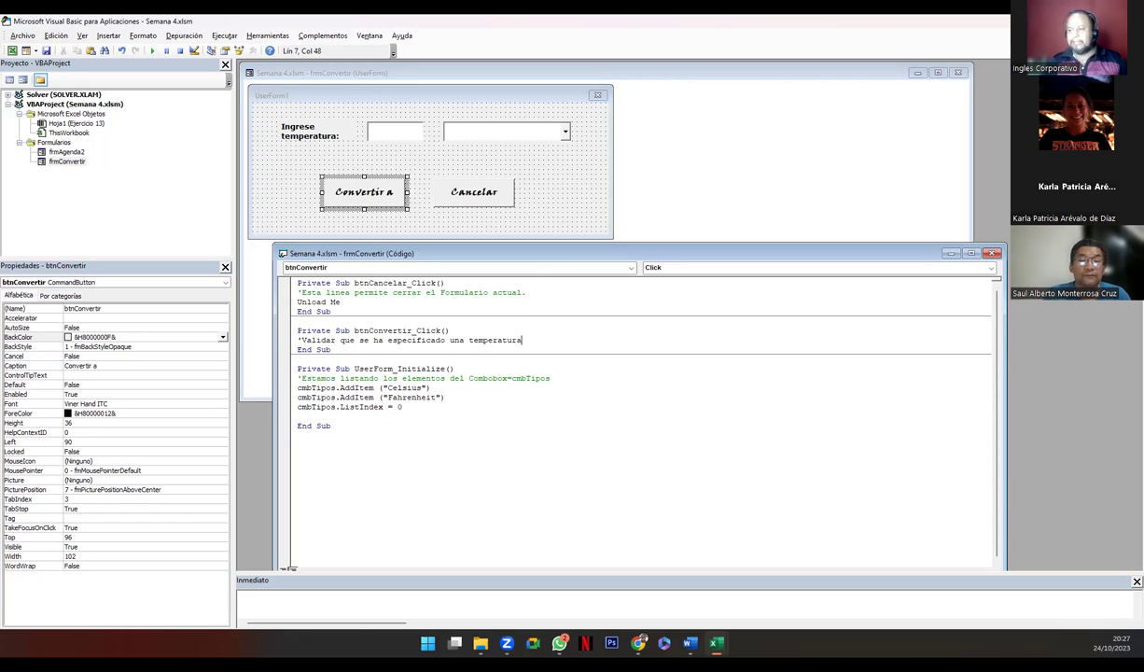
key("Return")
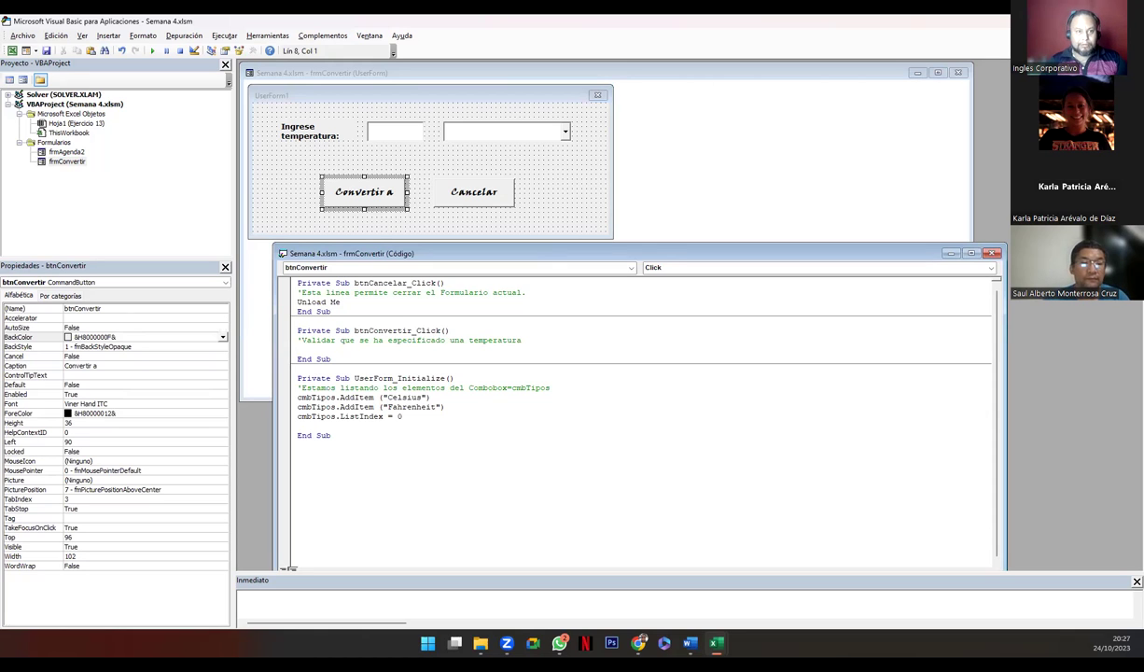
Write the condition If txtTemperatura = "" Then, after checking the textbox's name on the form
type("If")
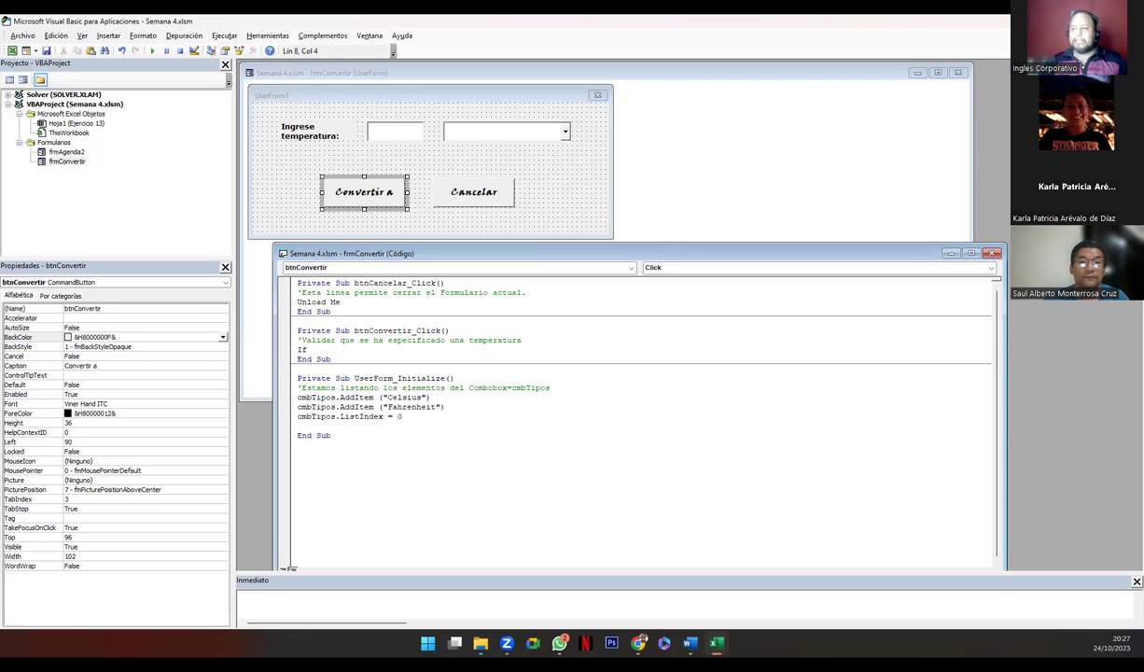
left_click(380, 136)
left_click(383, 134)
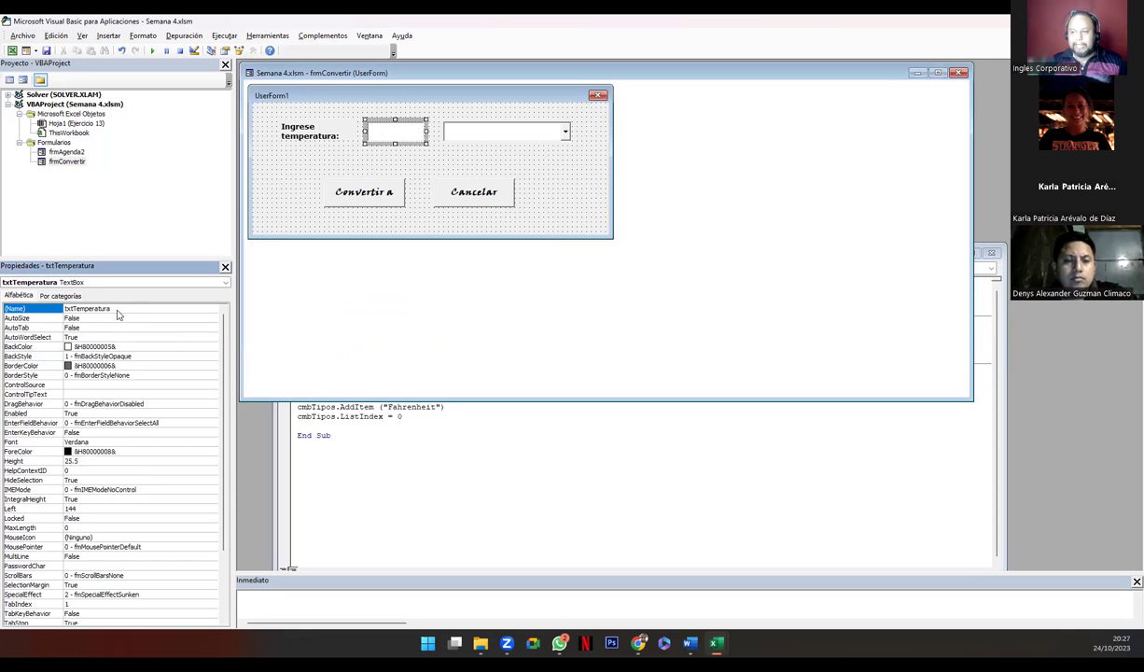
left_click(429, 473)
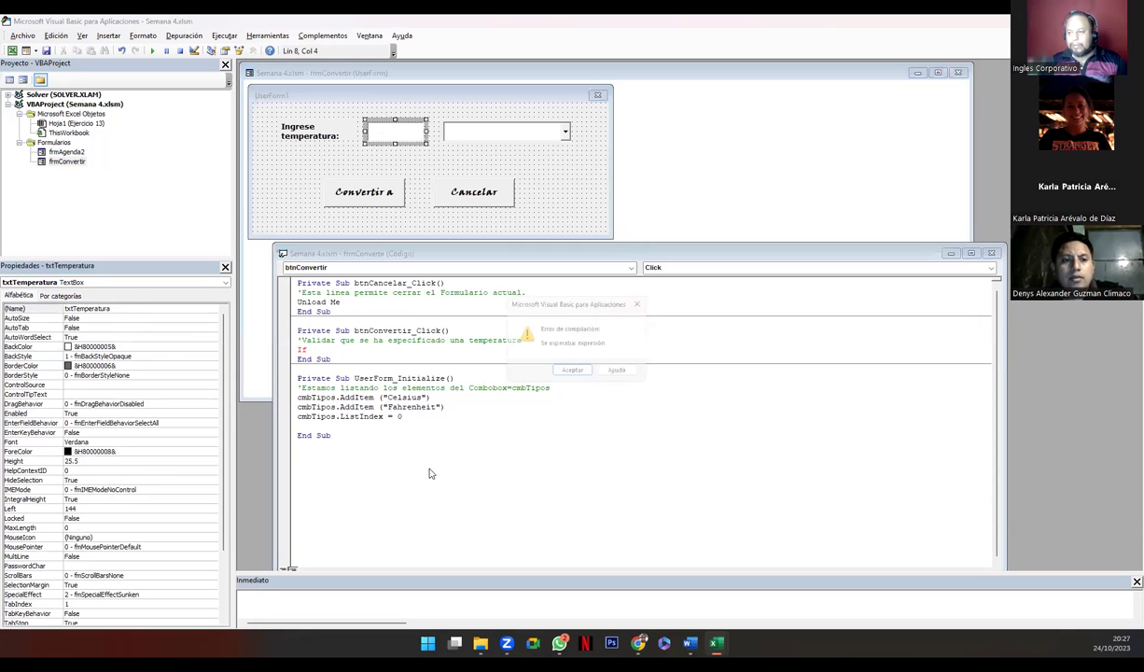
left_click(572, 370)
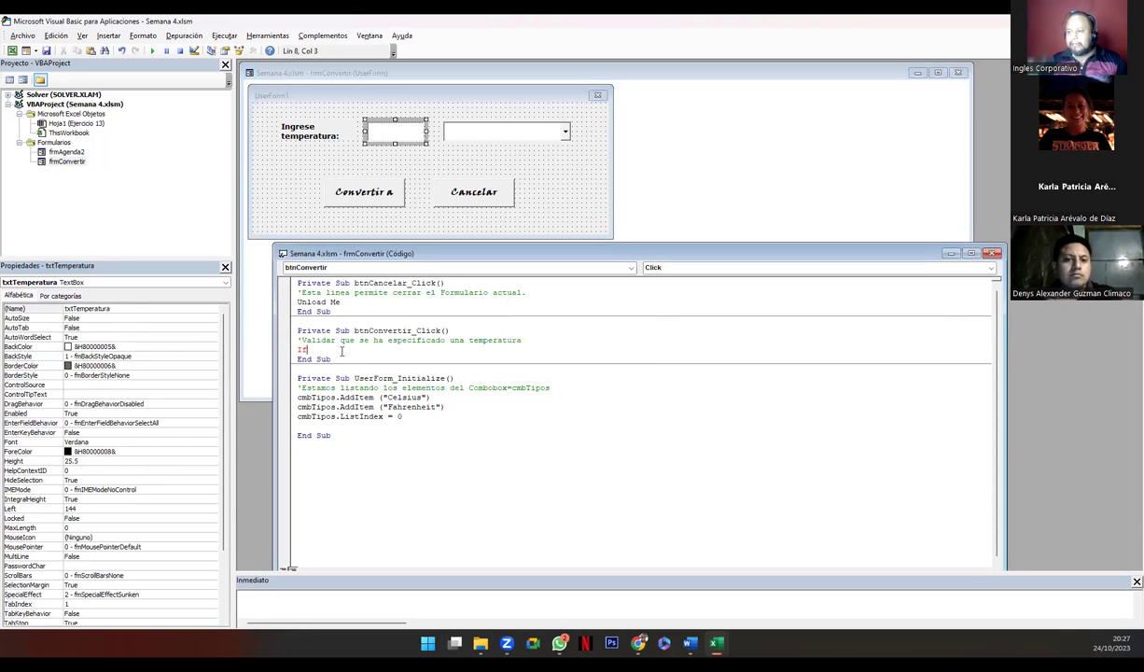
type(" txtTemperatura")
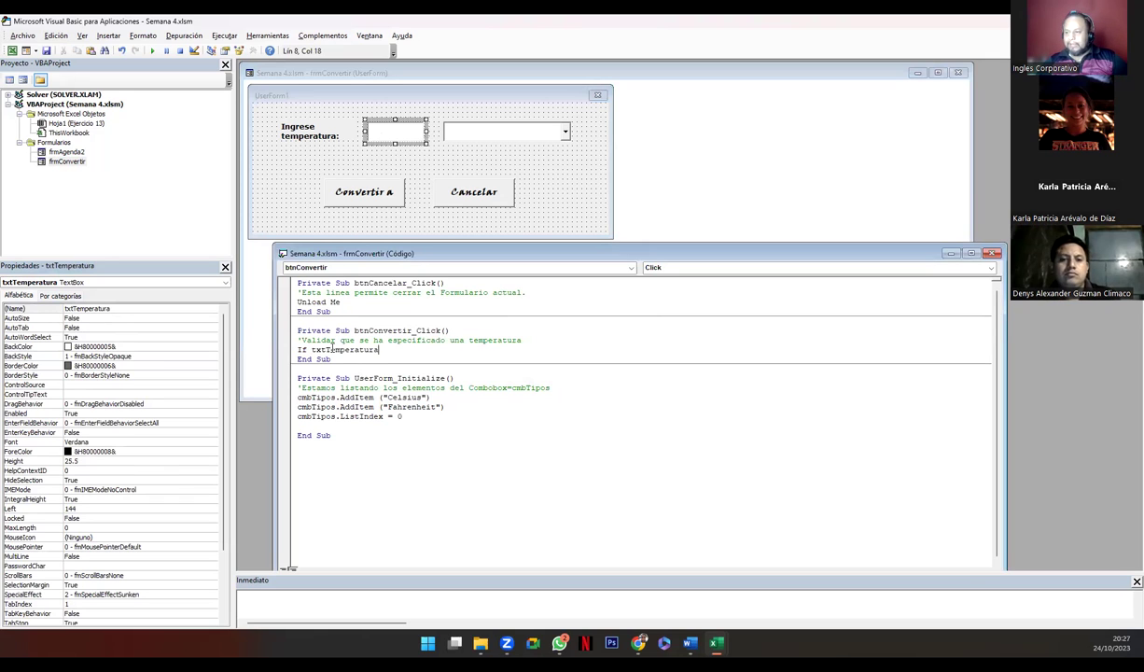
type(" = ")
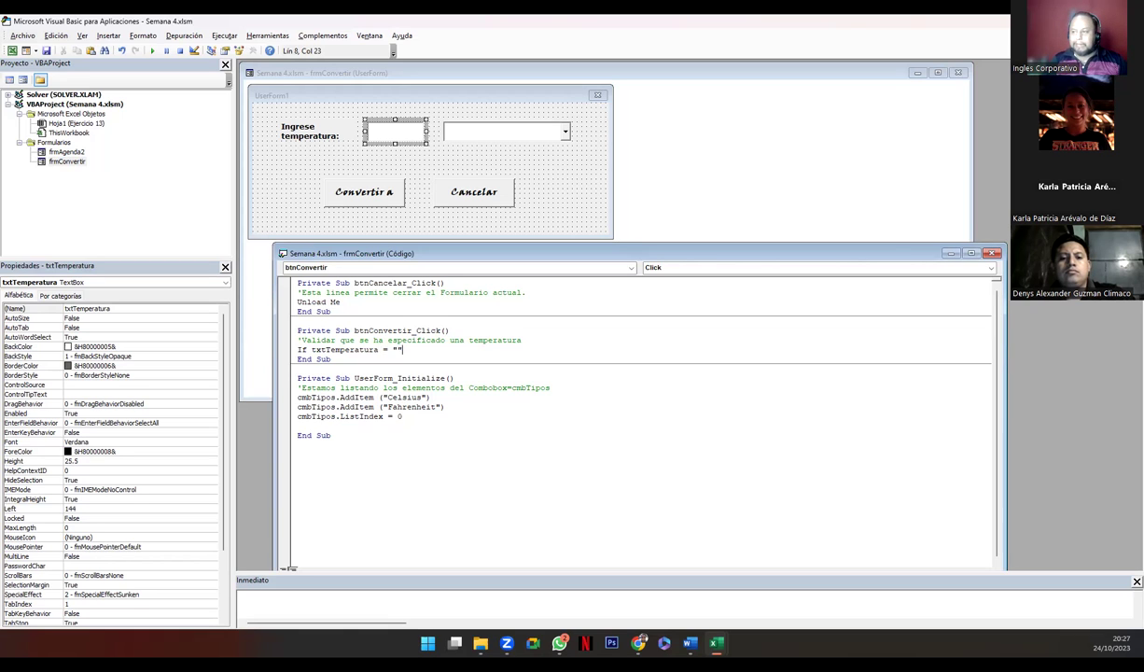
type("\"")
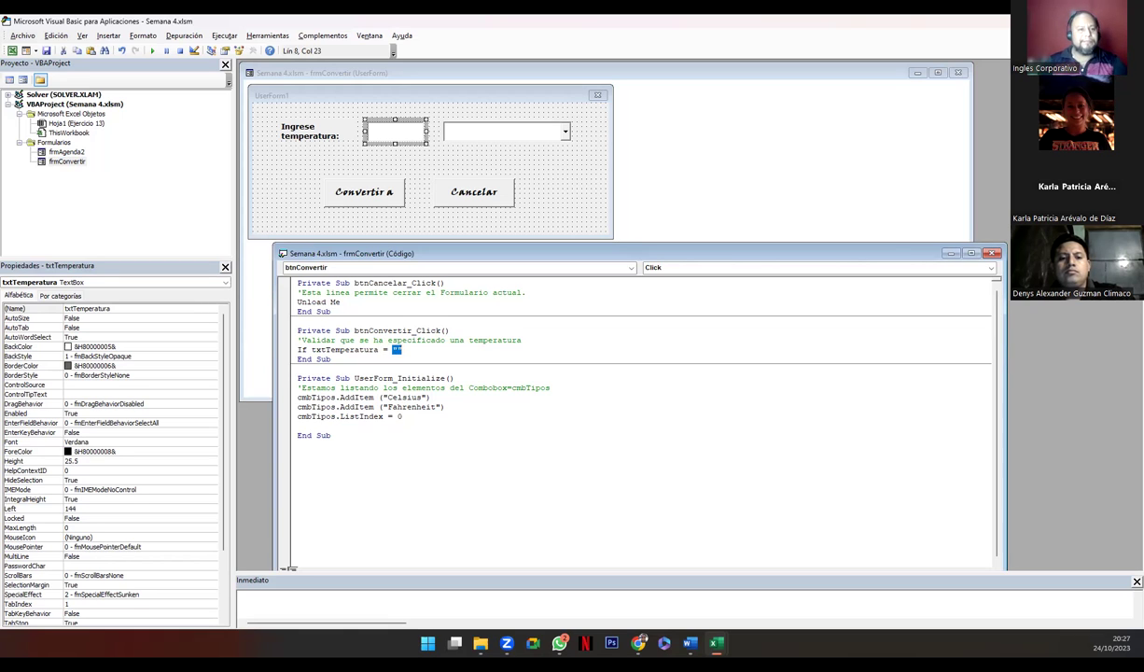
key("Right")
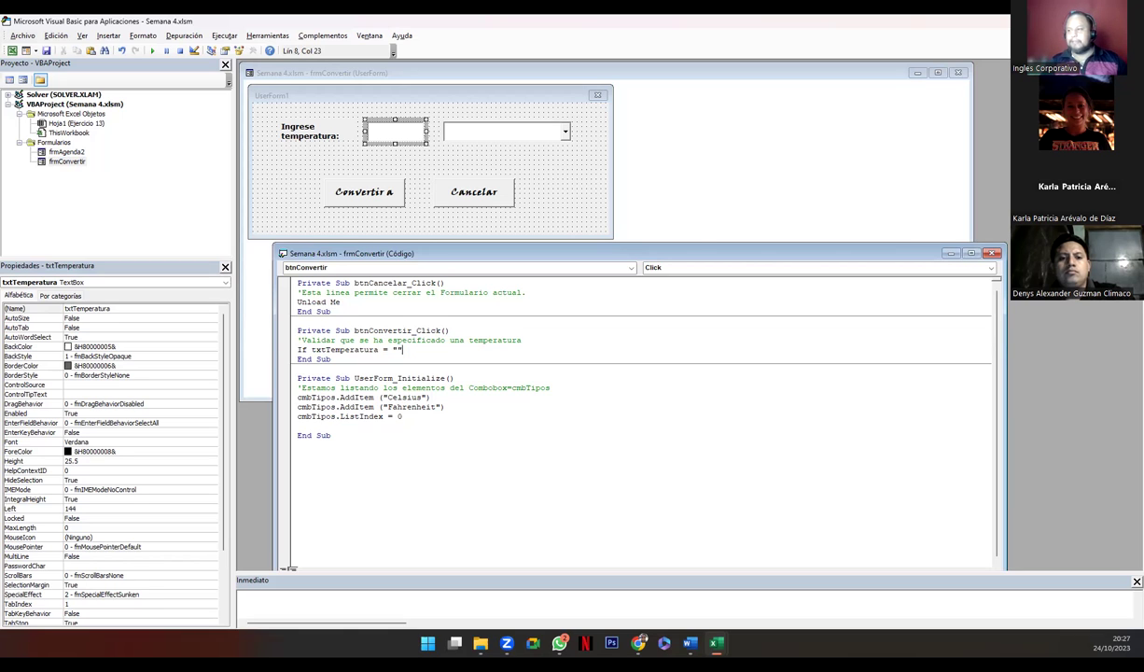
type(" Then")
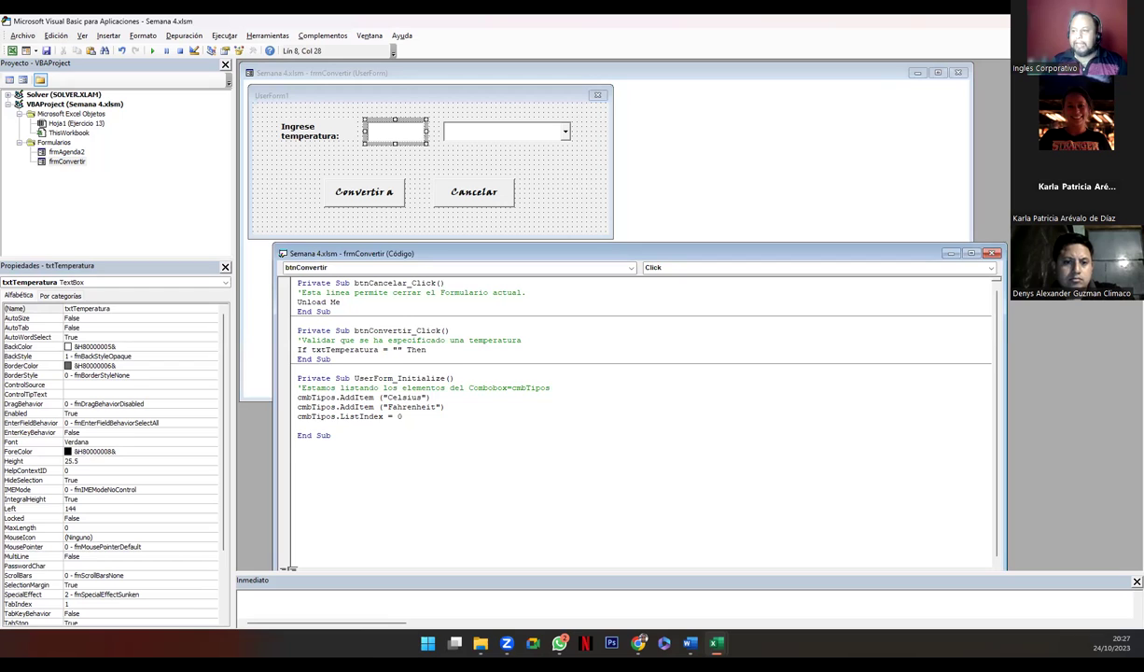
key("Return")
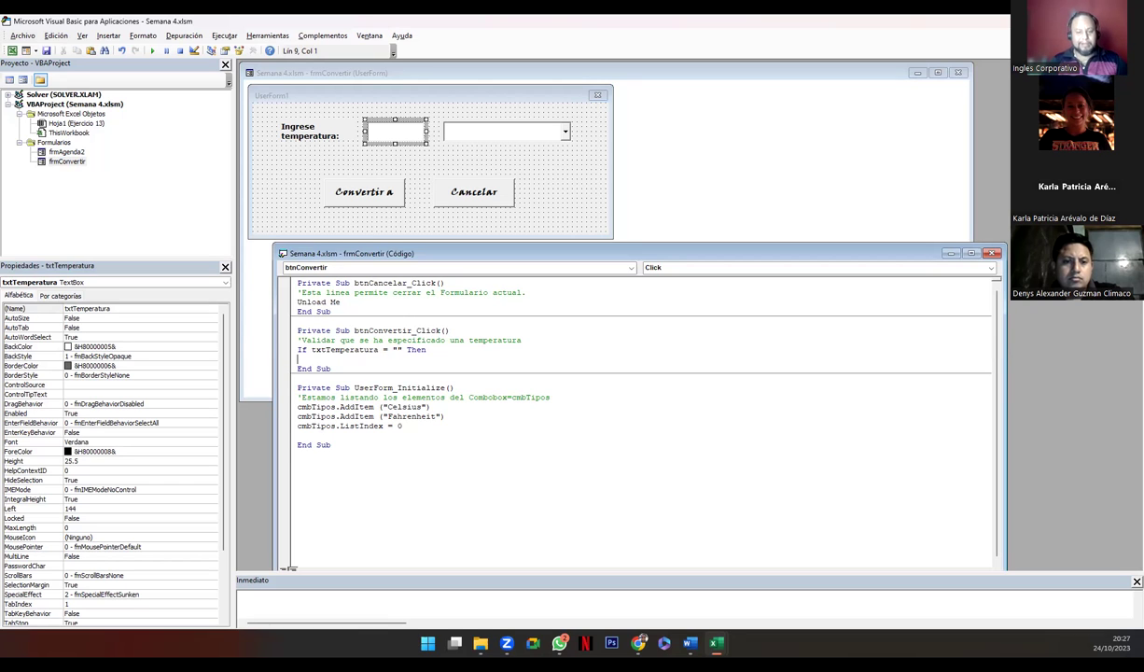
Inside the If, show MsgBox "Debes especificar una temperatura", then Exit Sub and End If
type("msgb")
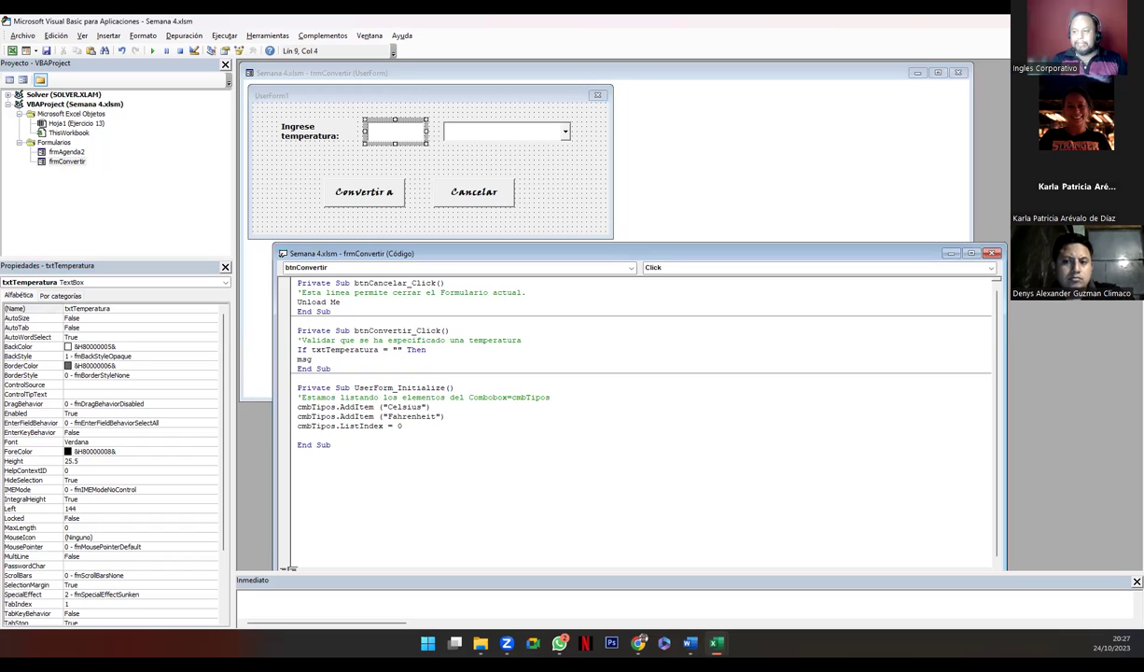
type("ox ")
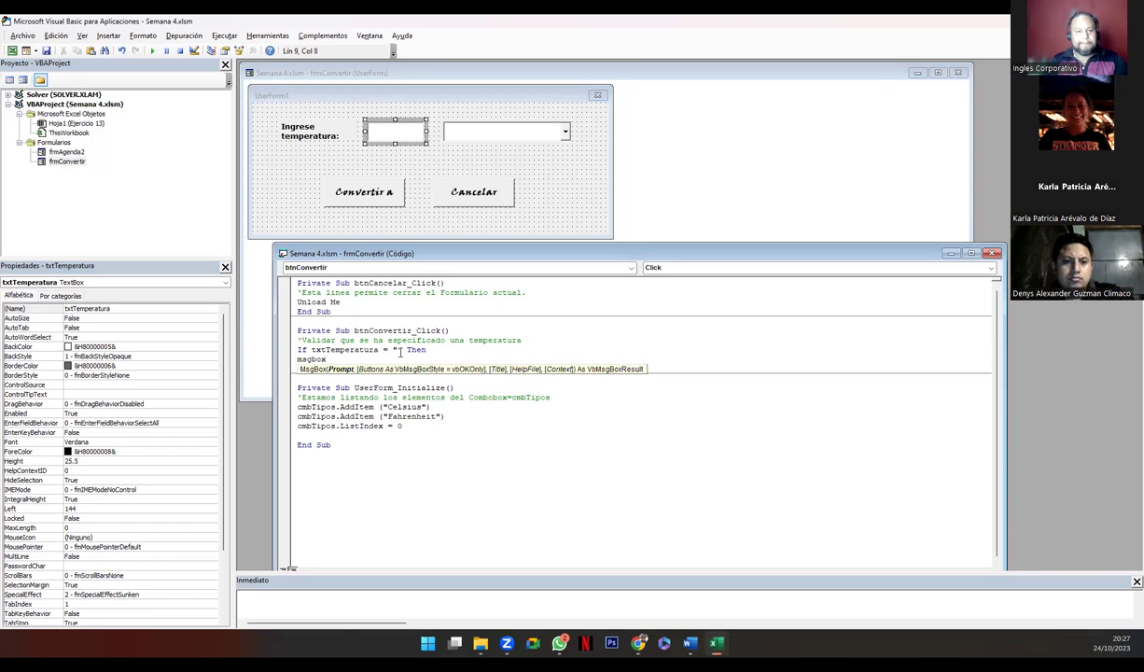
type("\"Debe")
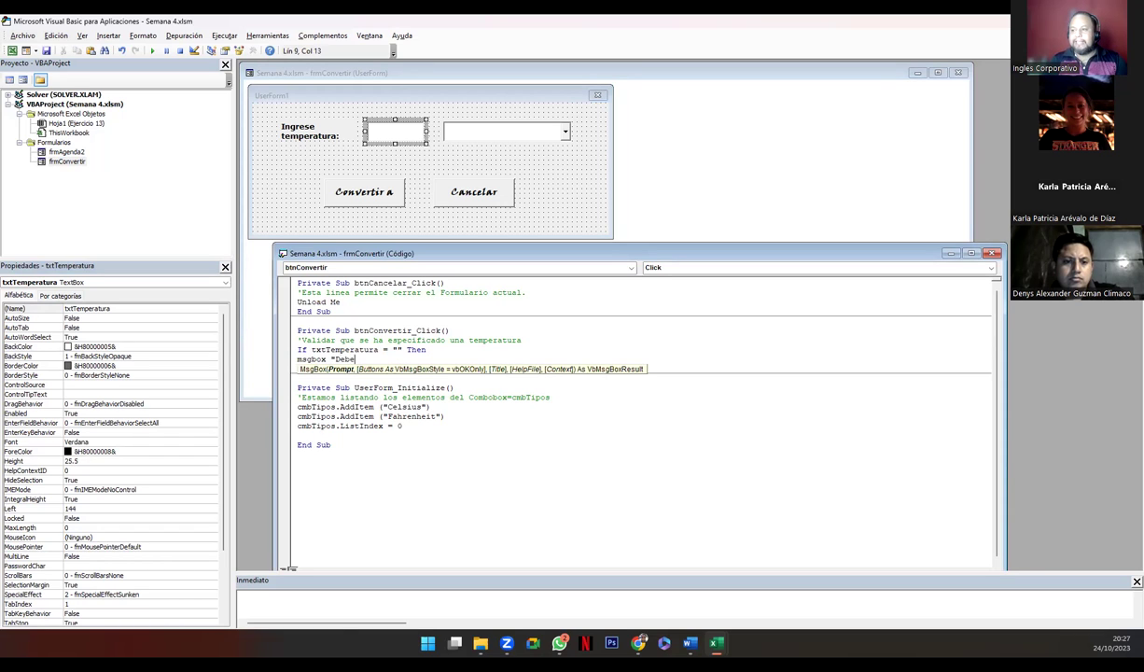
type("s especificar una temperatura\"")
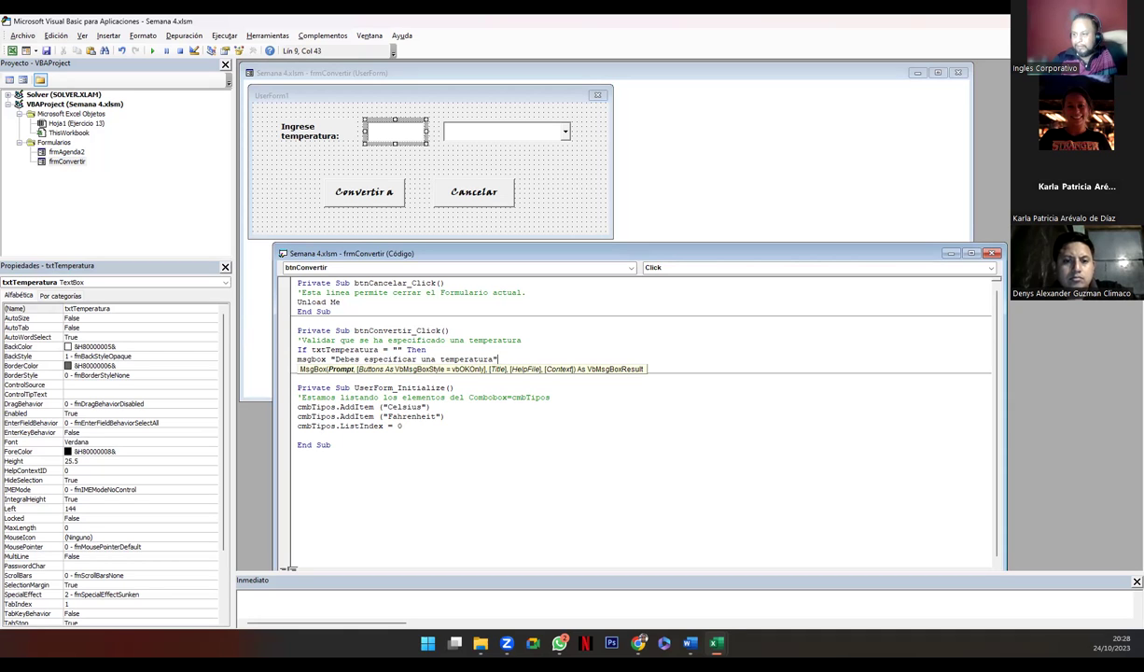
key("Return")
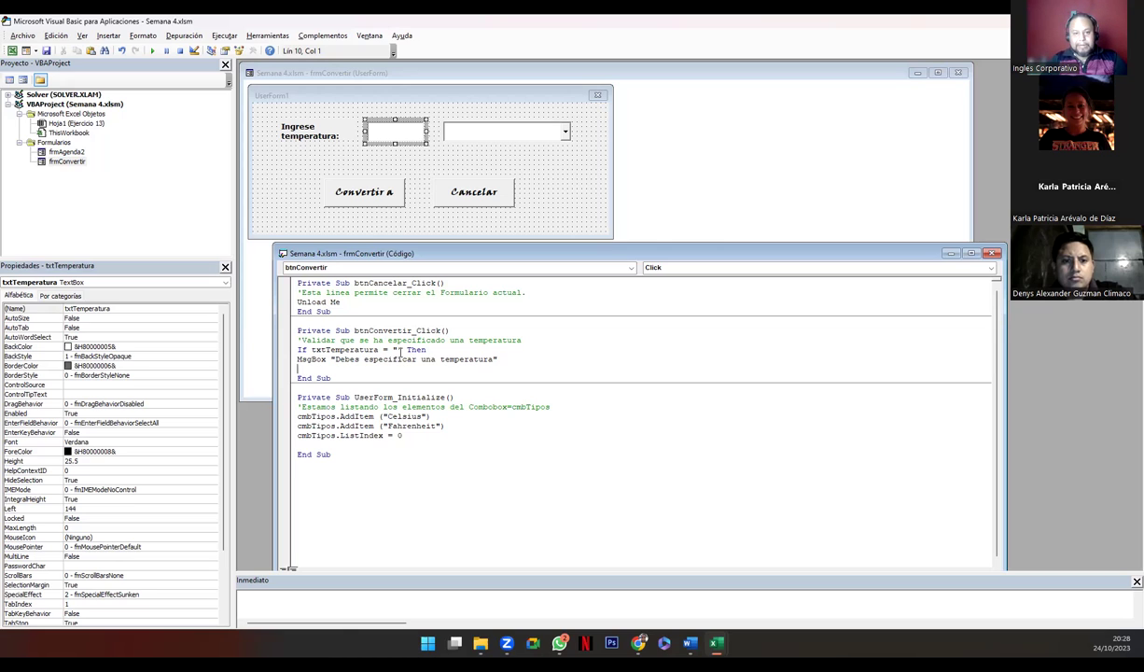
type("exi")
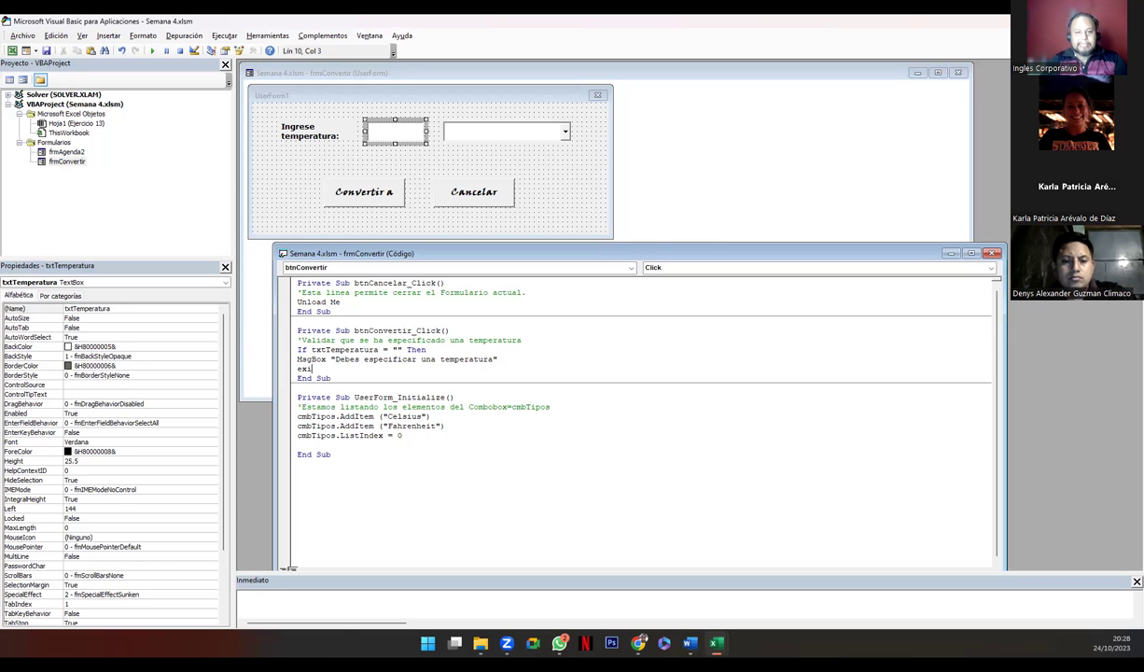
type("t sub")
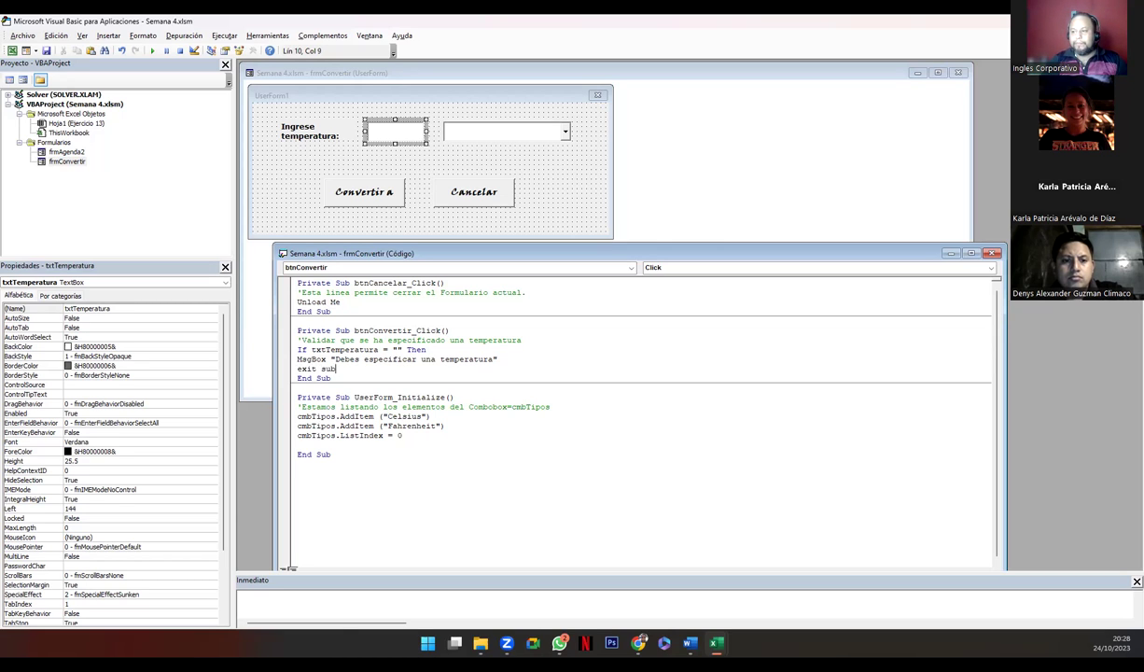
key("Return")
type("end if")
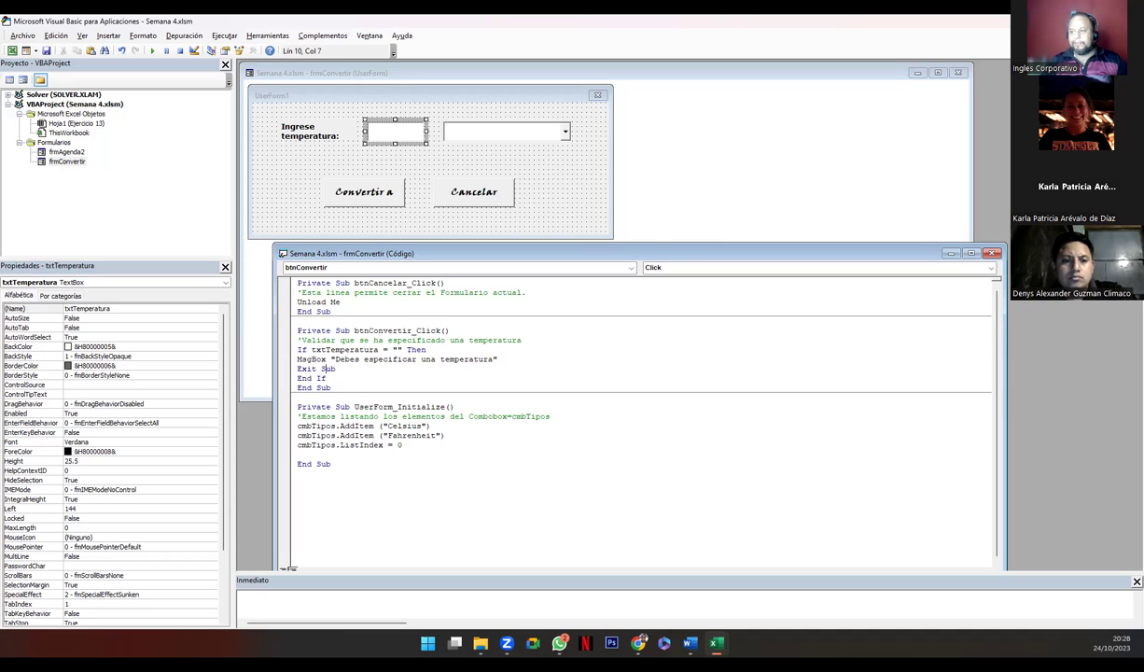
Review the validation lines, then open blank lines after End If in btnConvertir_Click
mouse_move(298, 348)
left_mouse_down()
mouse_move(336, 369)
mouse_move(297, 368)
left_mouse_up()
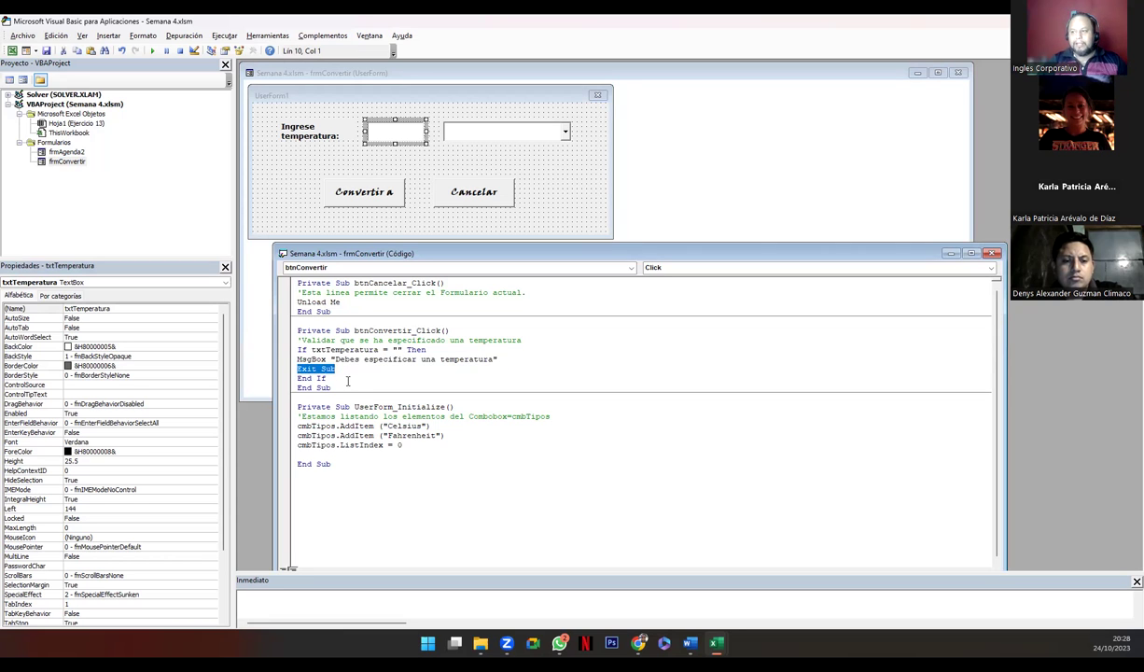
left_click_drag(296, 359, 502, 362)
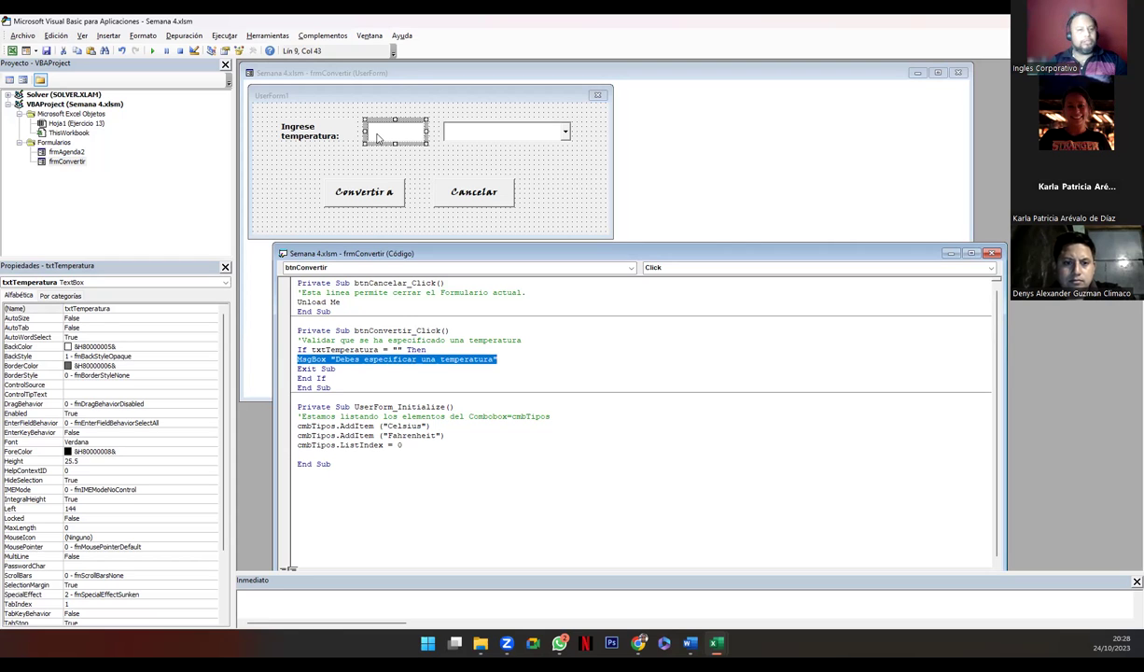
left_click(346, 370)
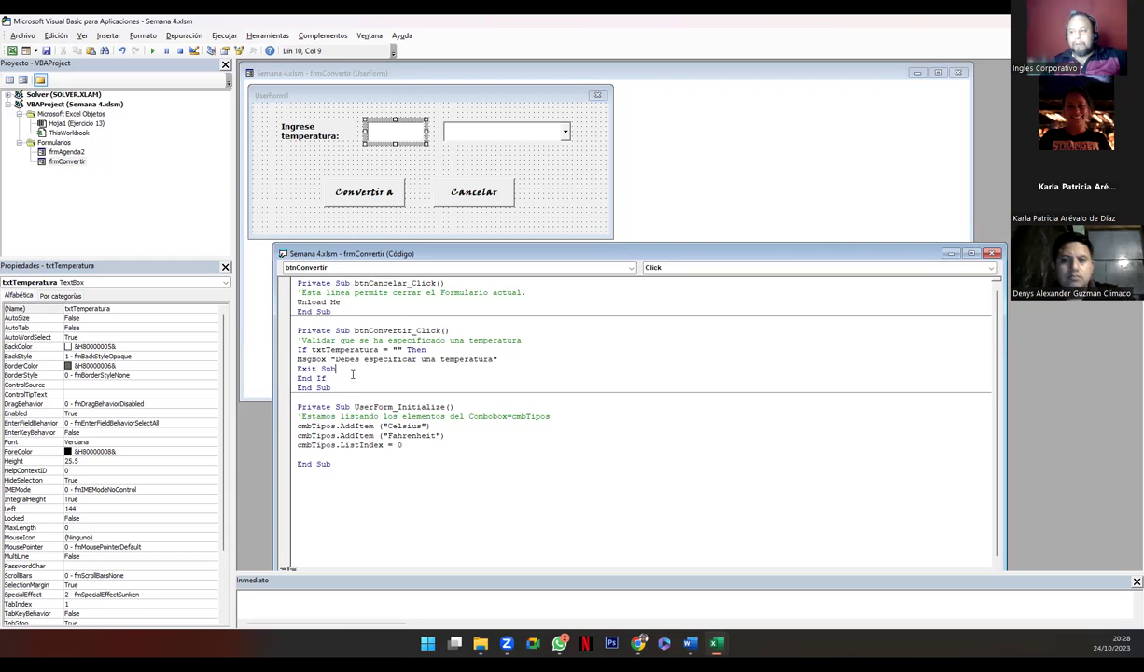
key("Return")
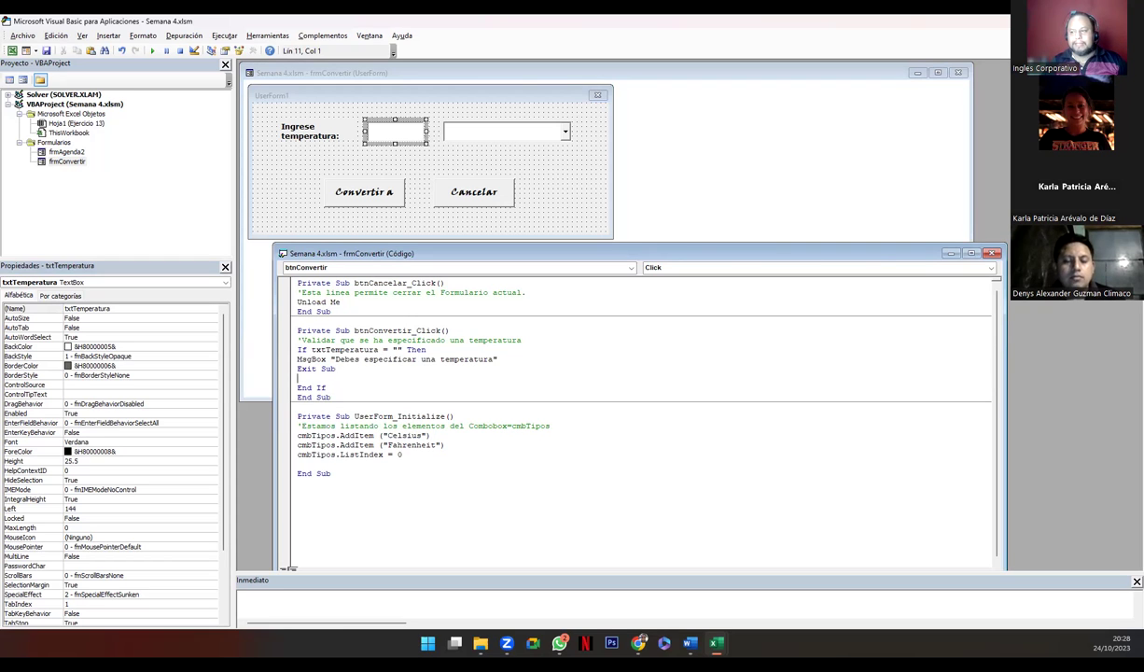
key("BackSpace")
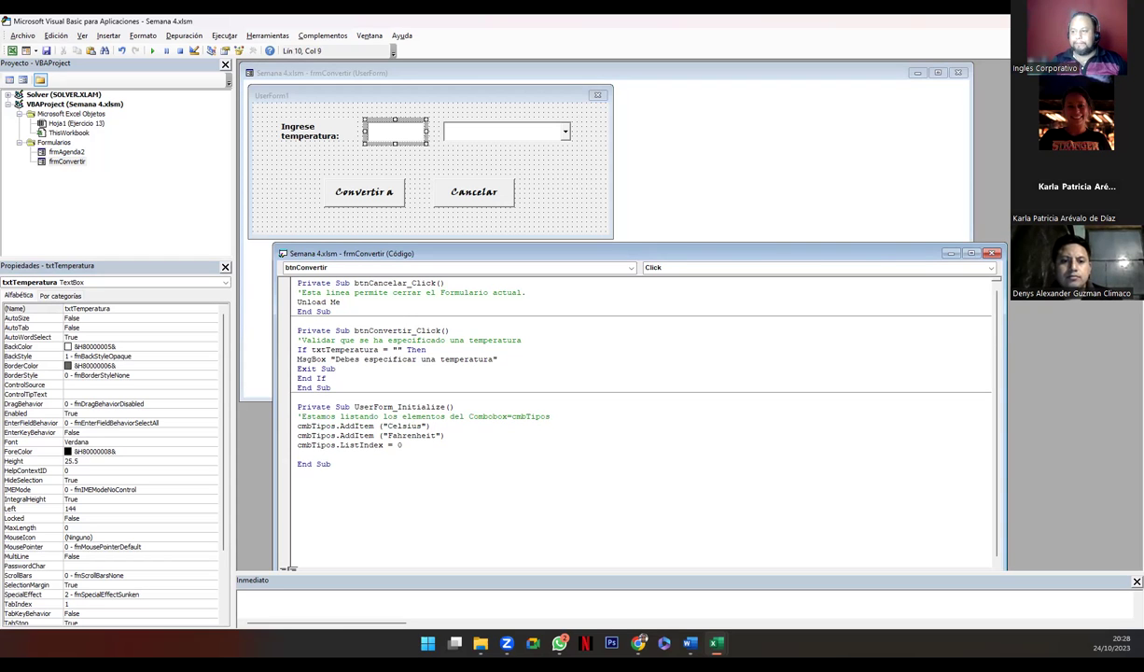
key("Return")
key("Return")
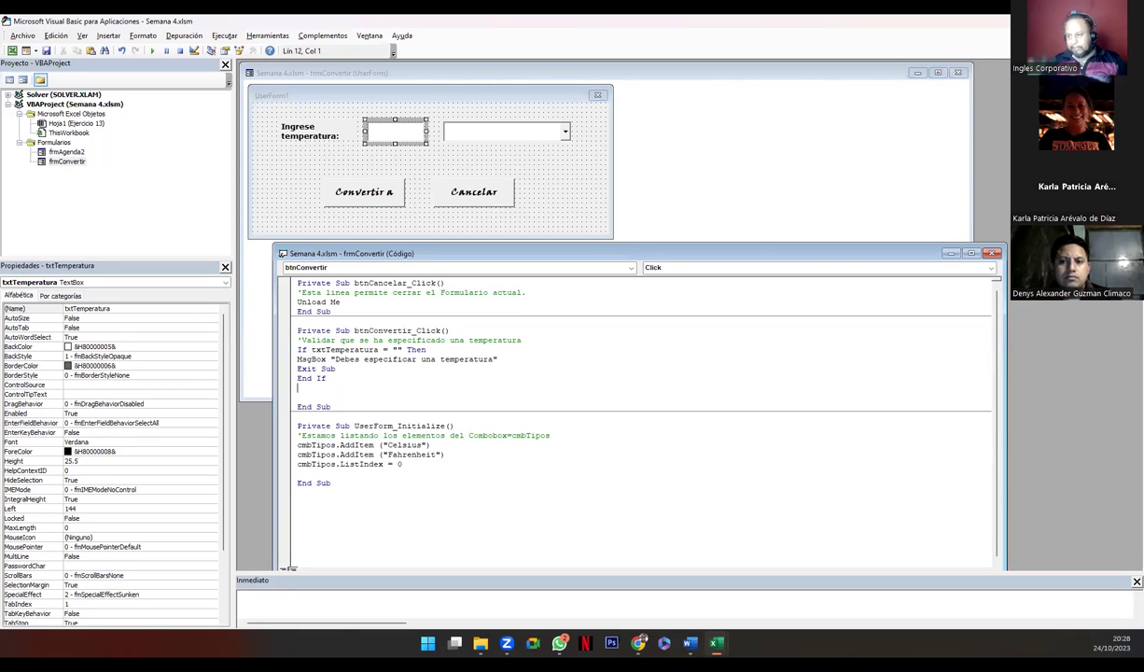
Write the comment 'Si es Celsius para convertir a Fahrenheit' and begin an If line below it
key("Return")
type("'")
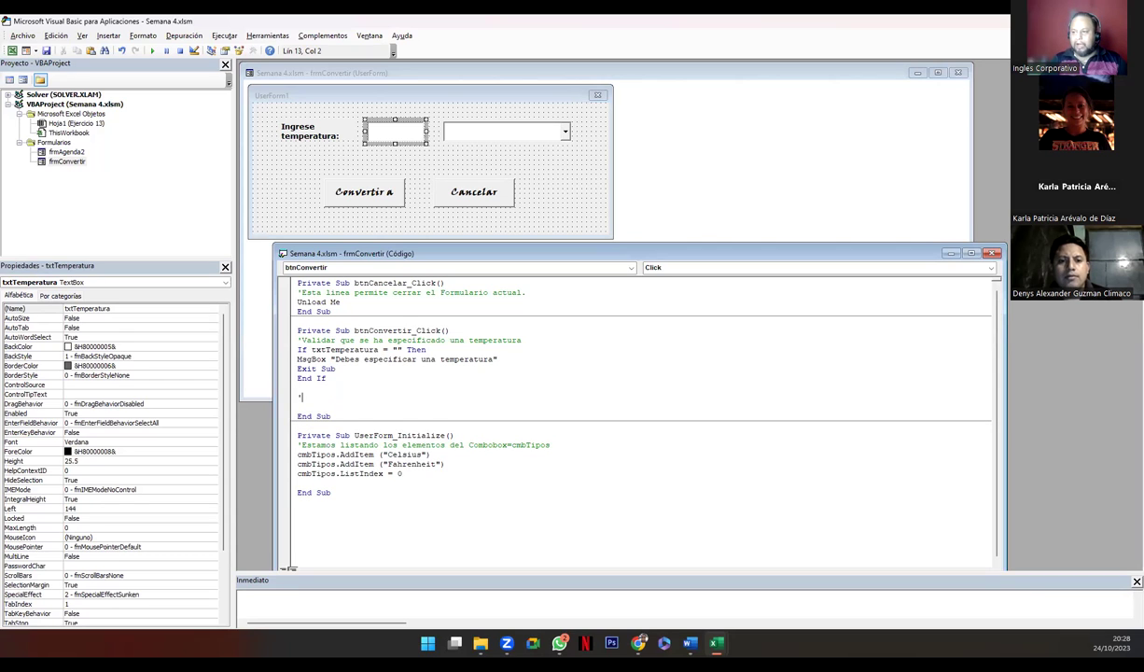
type("Si")
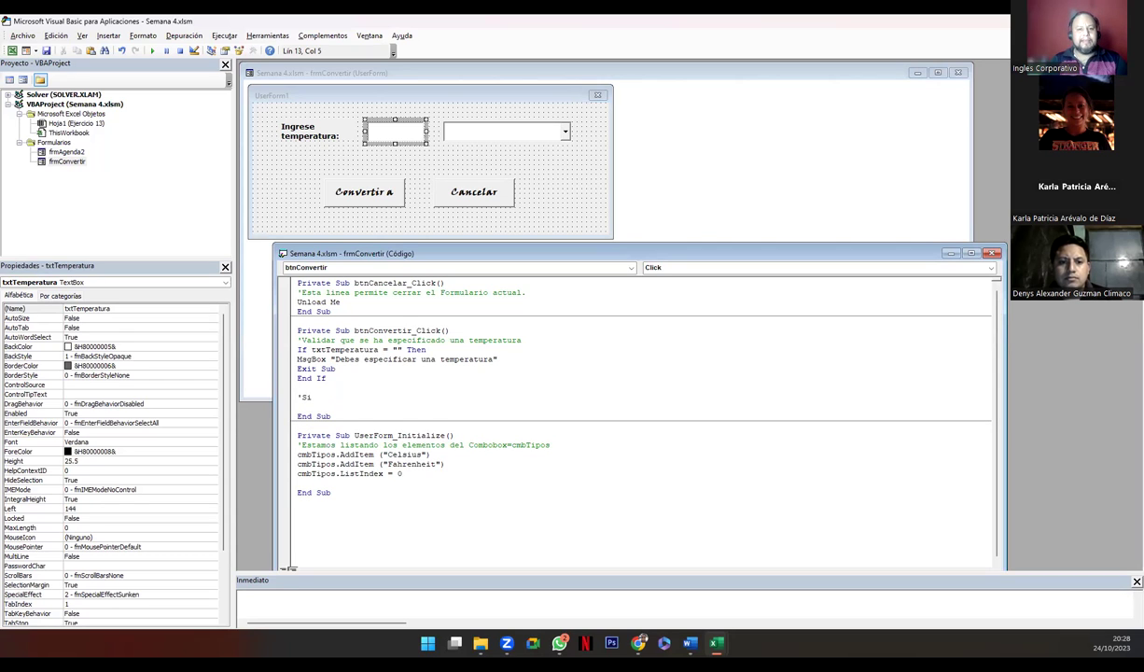
type(" es Celsiu")
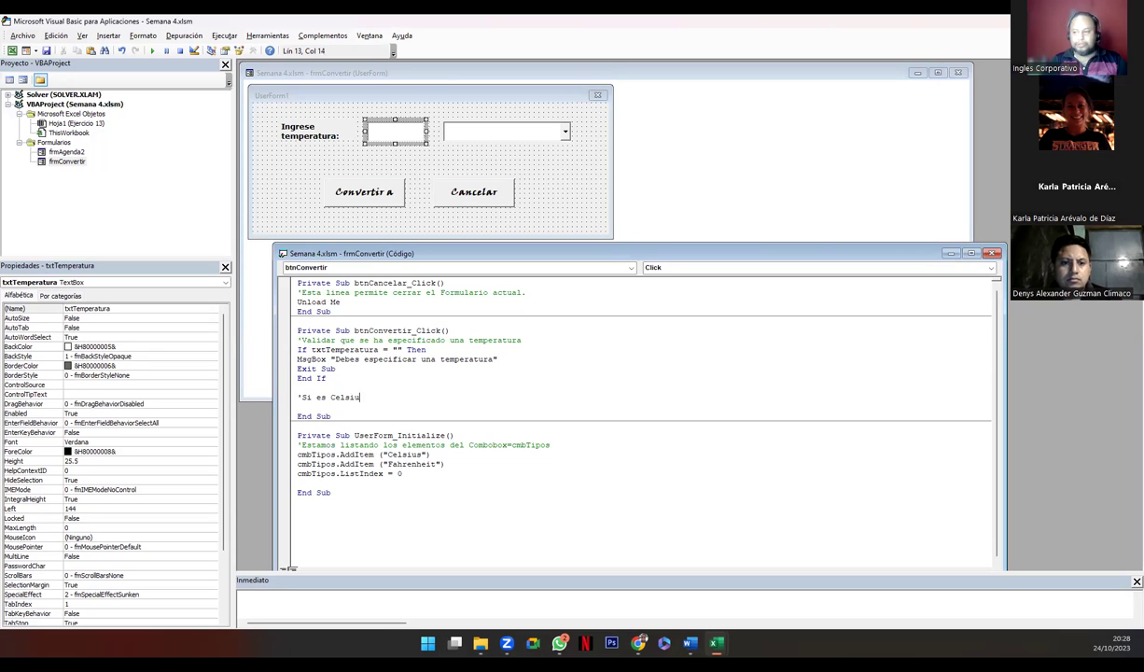
type("s para convertir a fa")
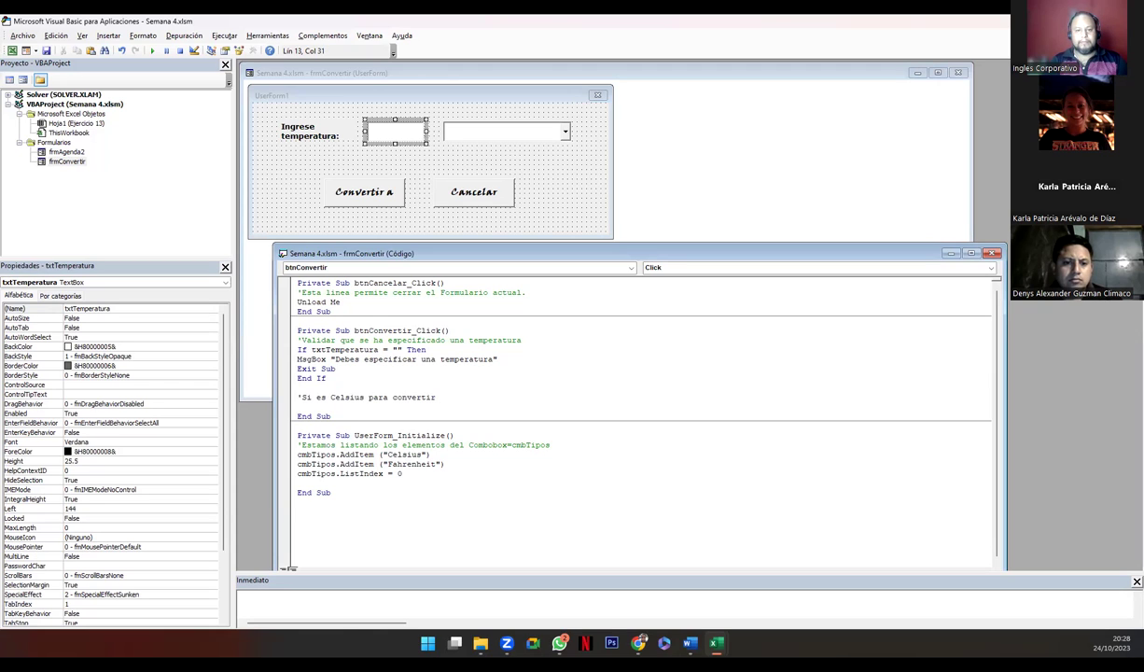
type("renhe")
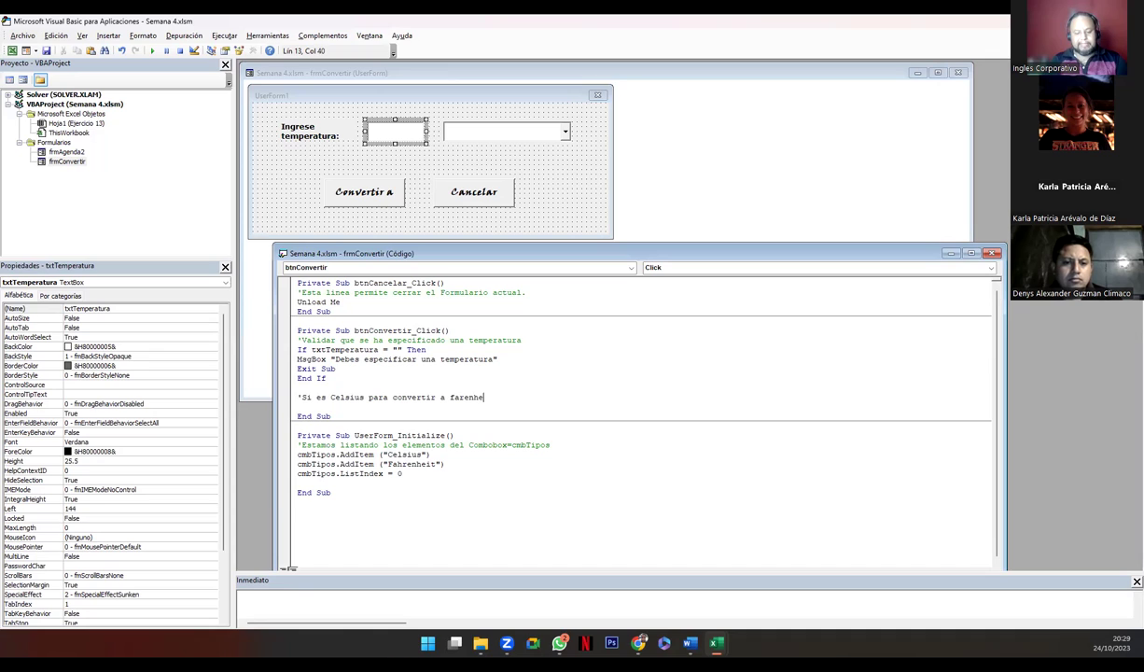
key("BackSpace")
key("BackSpace")
key("BackSpace")
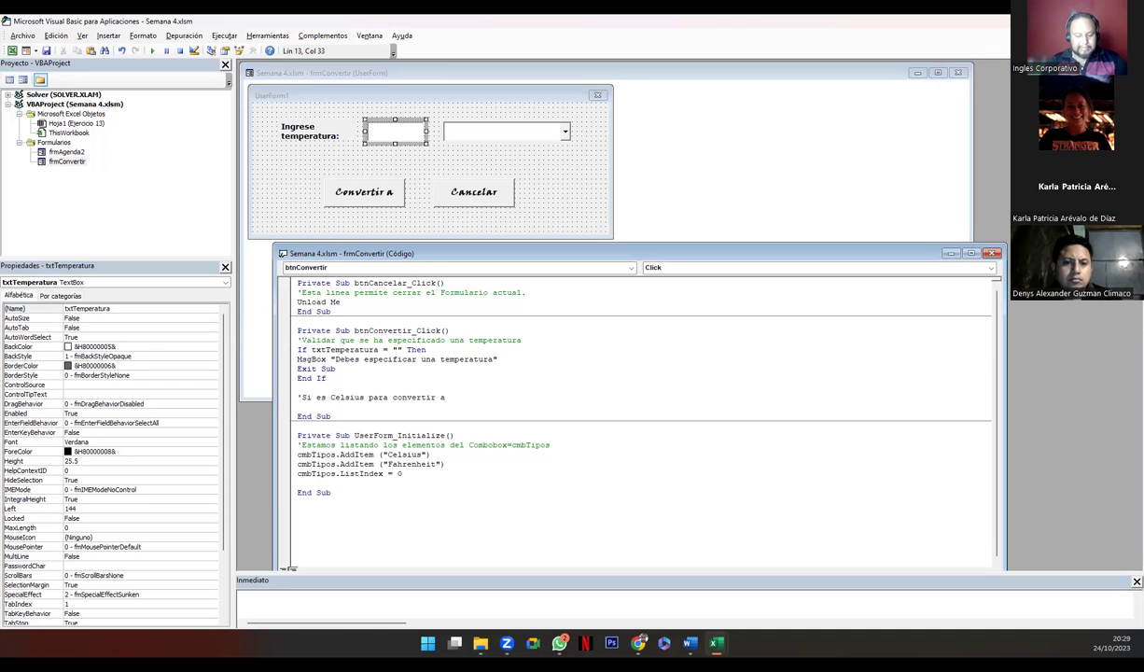
type("Fahrenhe")
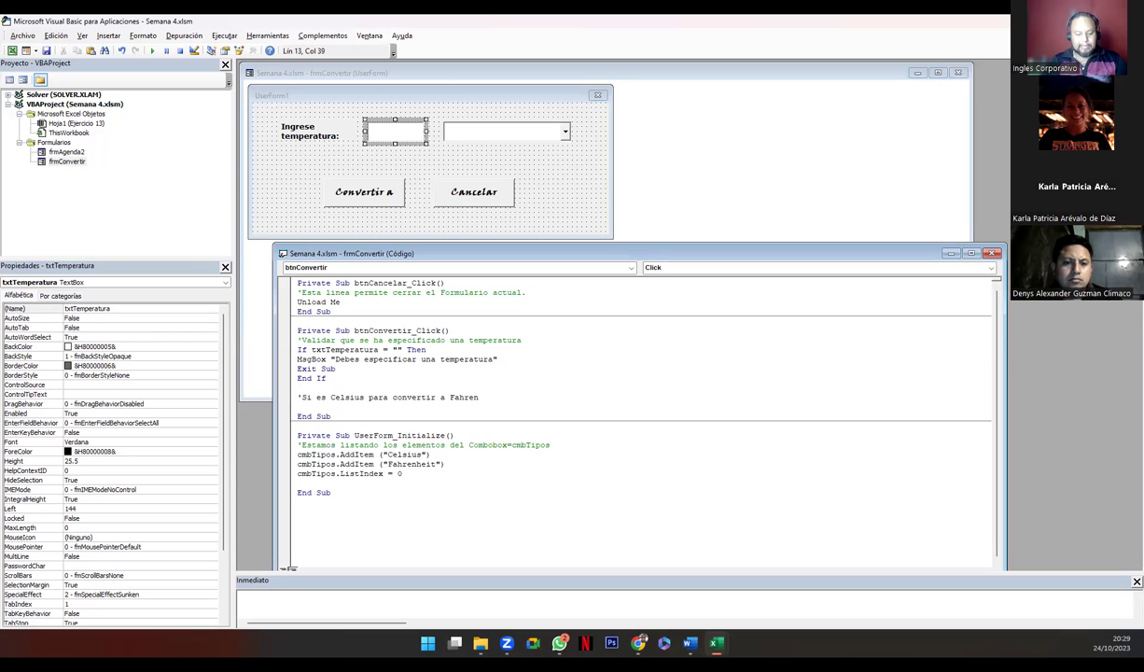
type("it")
key("Return")
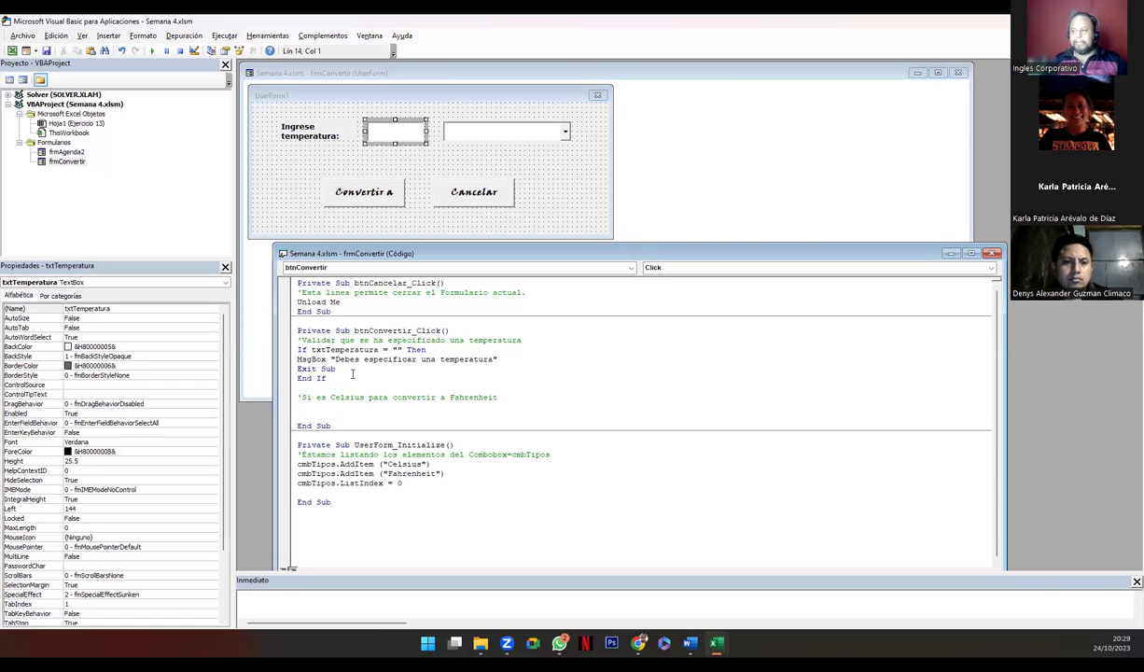
type("if")
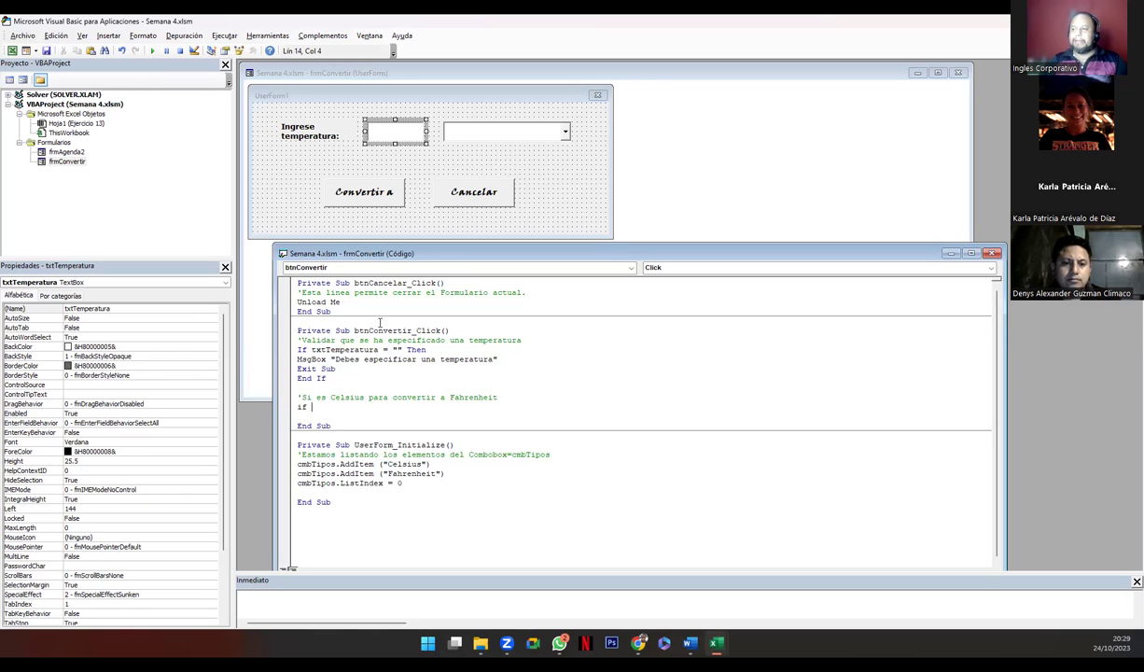
After confirming the combobox name, complete the line If cmbTipos.ListIndex = 0 Then
left_click(495, 135)
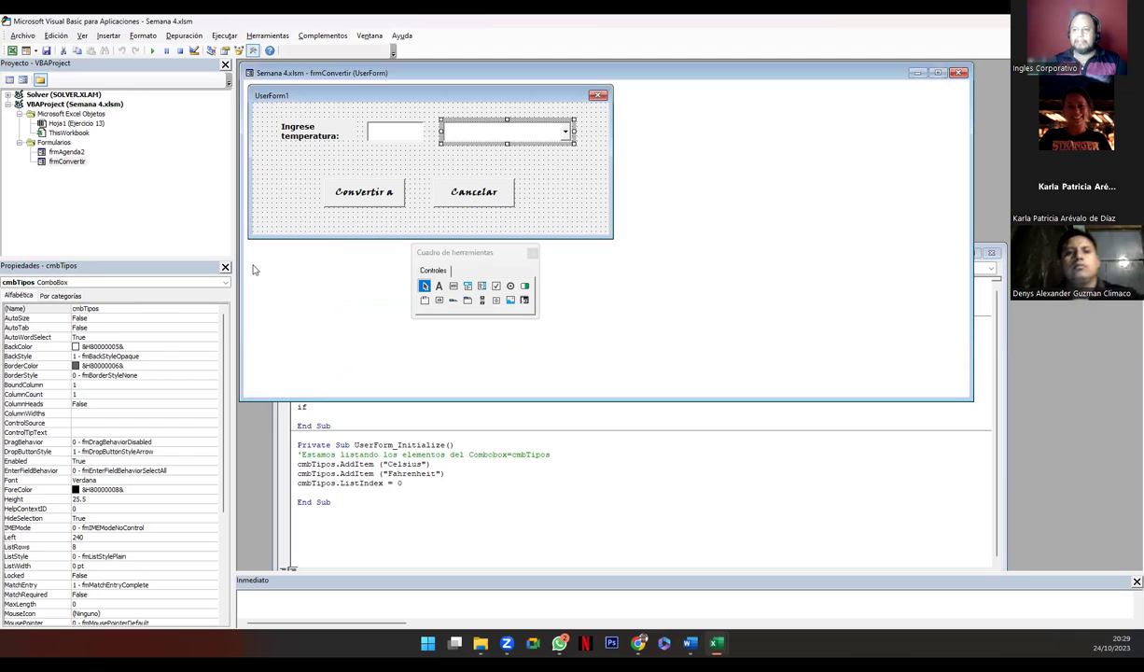
left_click(223, 266)
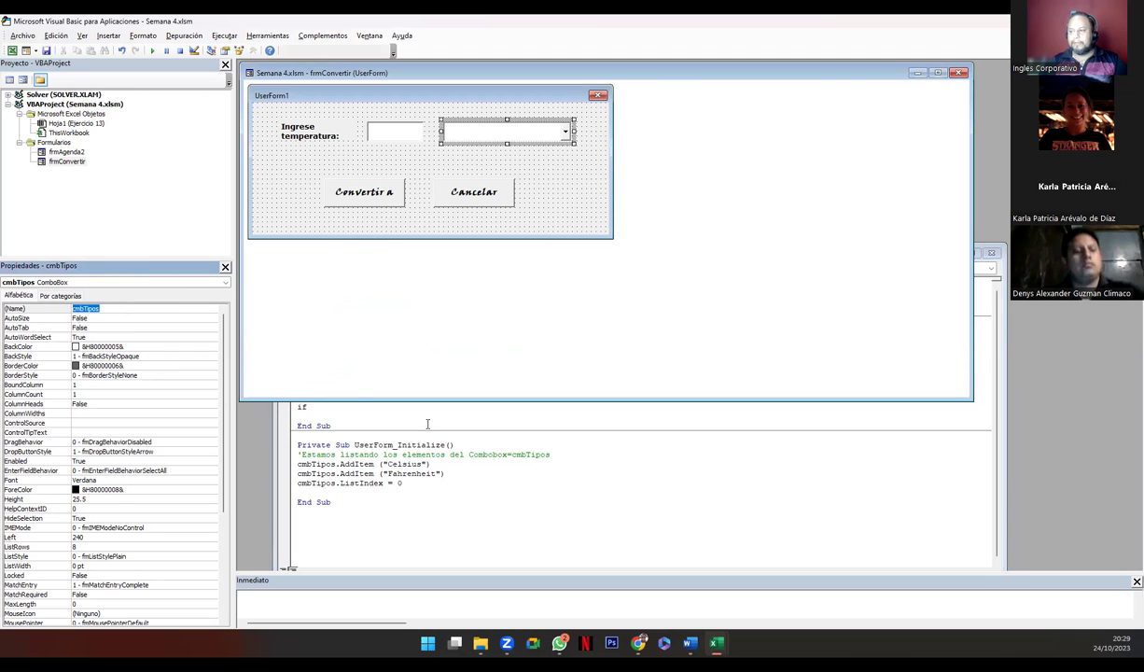
left_click(426, 422)
left_click(570, 373)
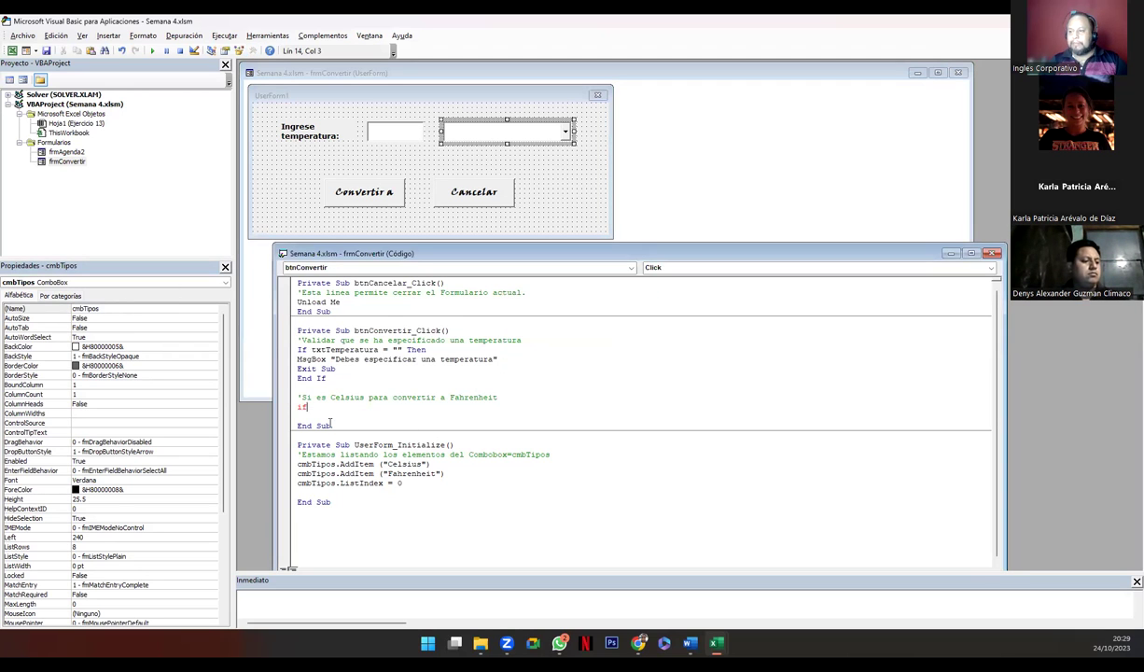
type(" cmbTipos")
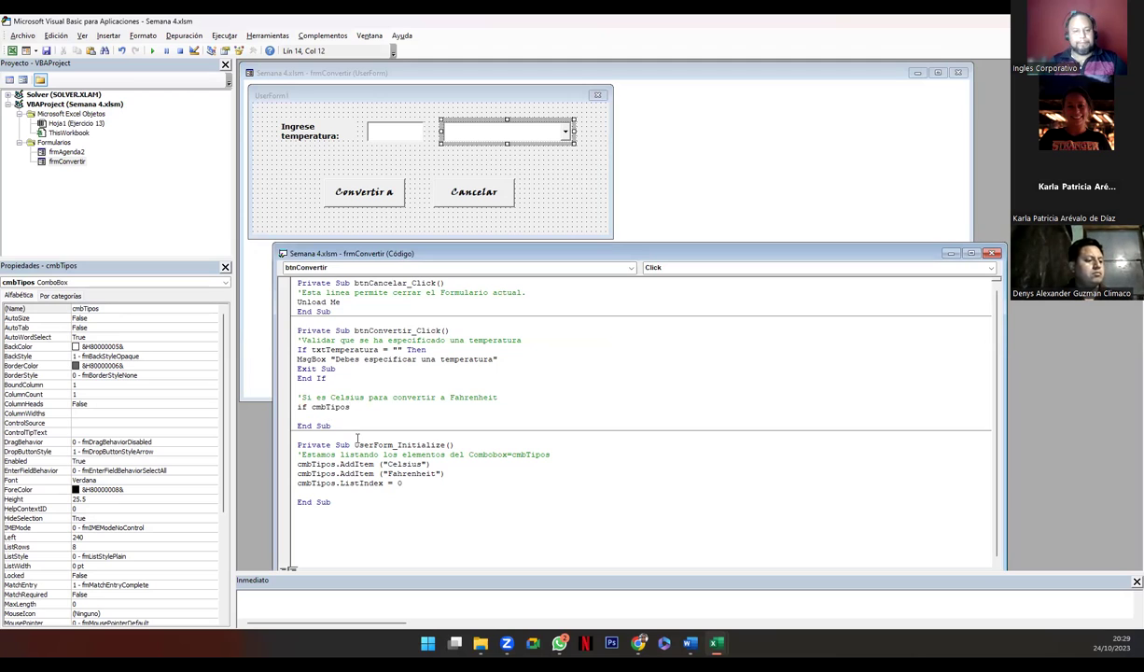
type(".")
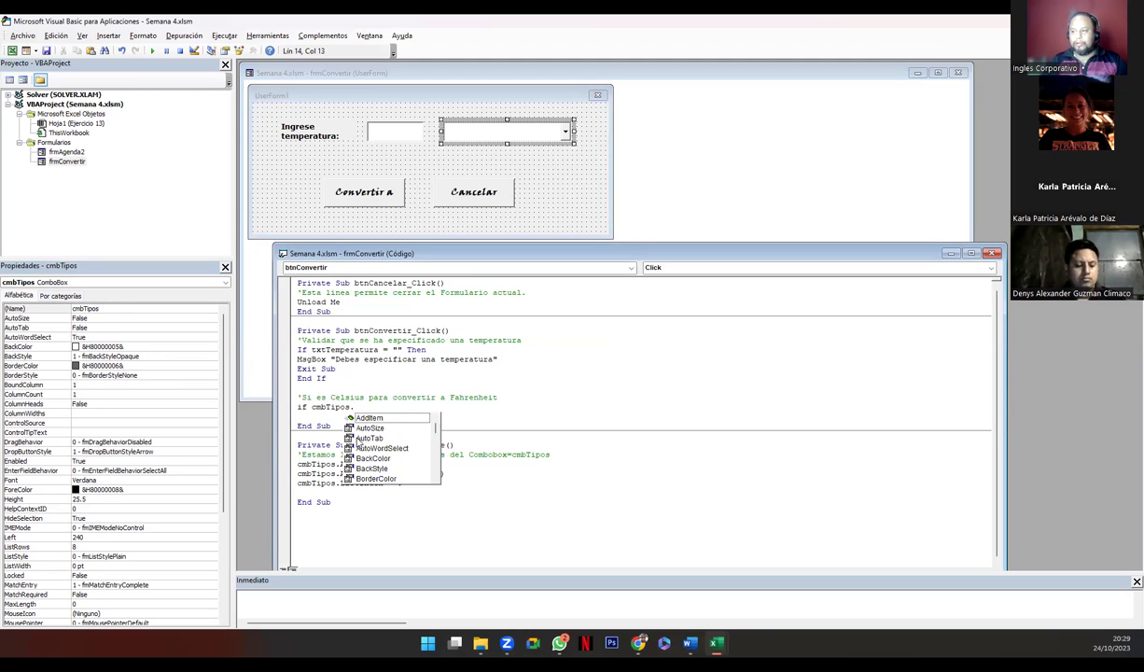
type("lis")
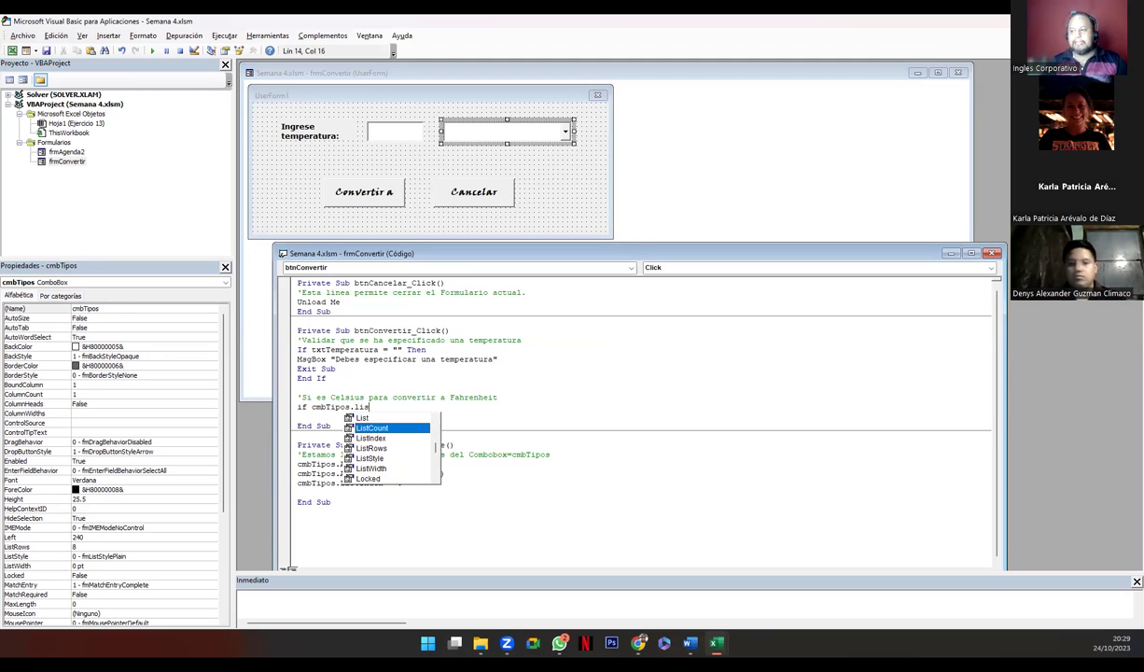
double_click(357, 439)
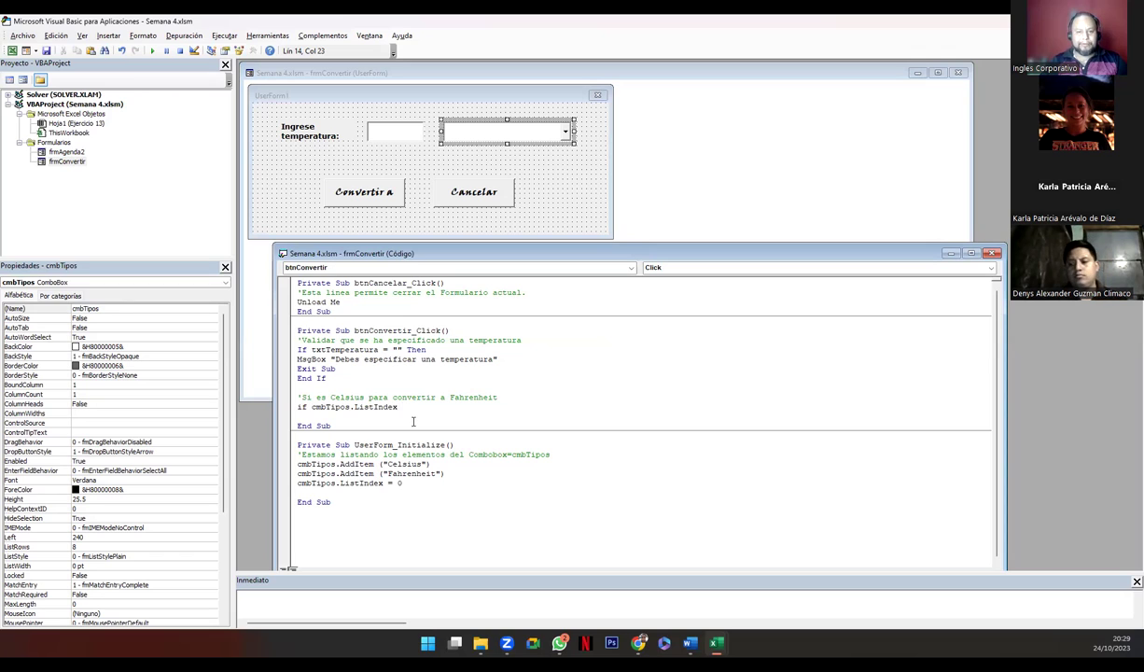
type("= 0")
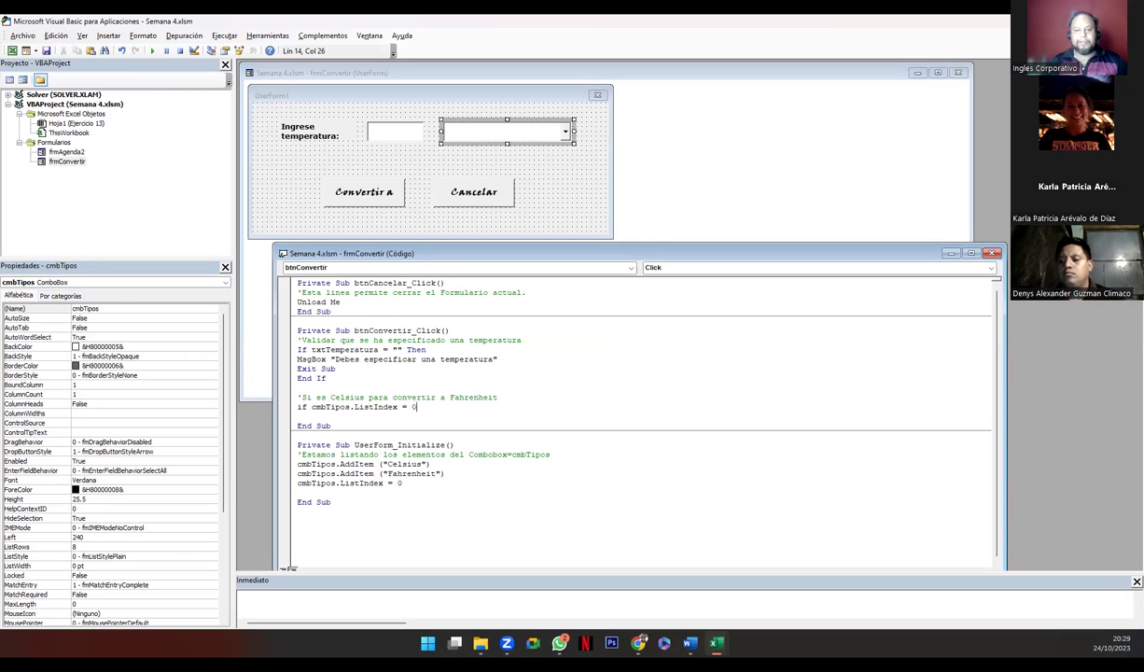
type(" Then")
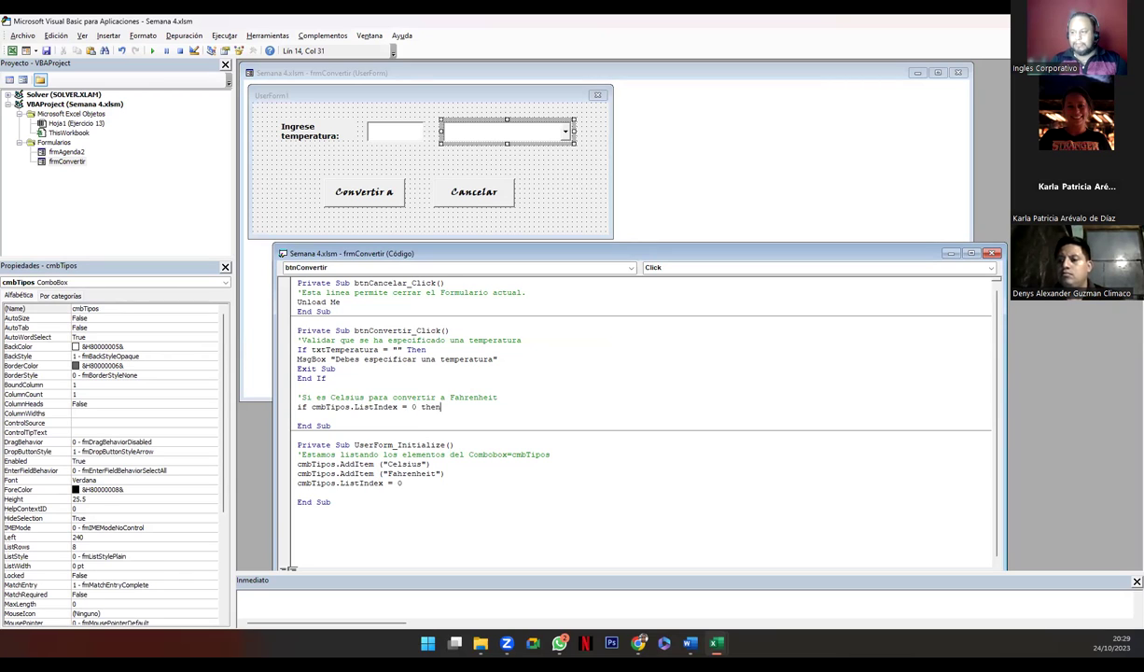
key("Return")
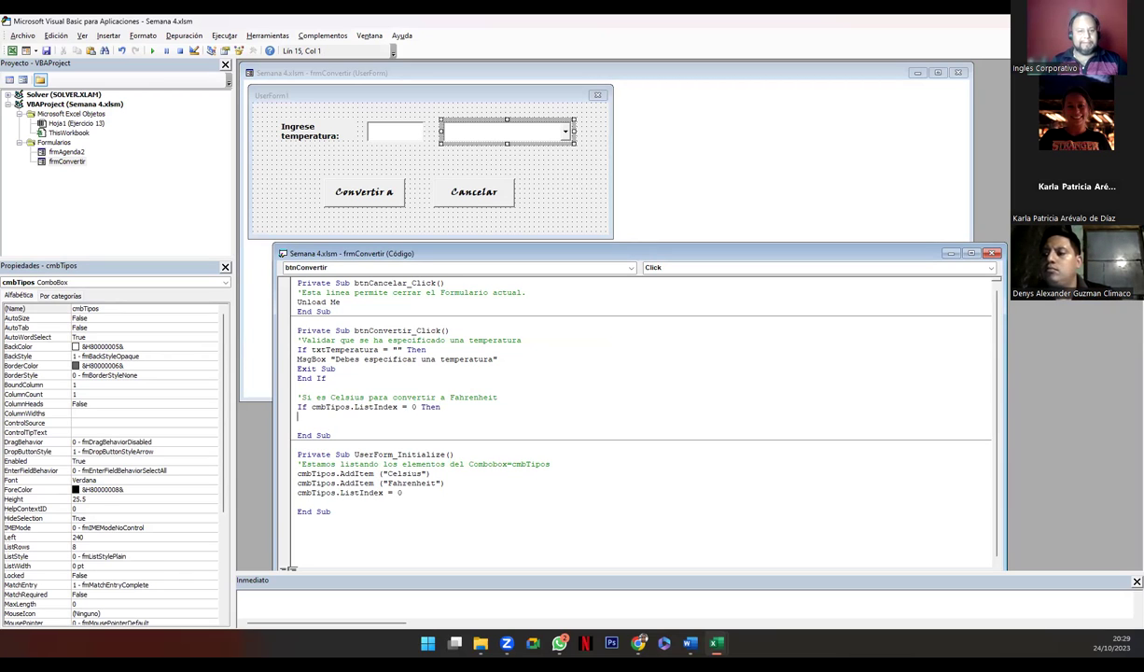
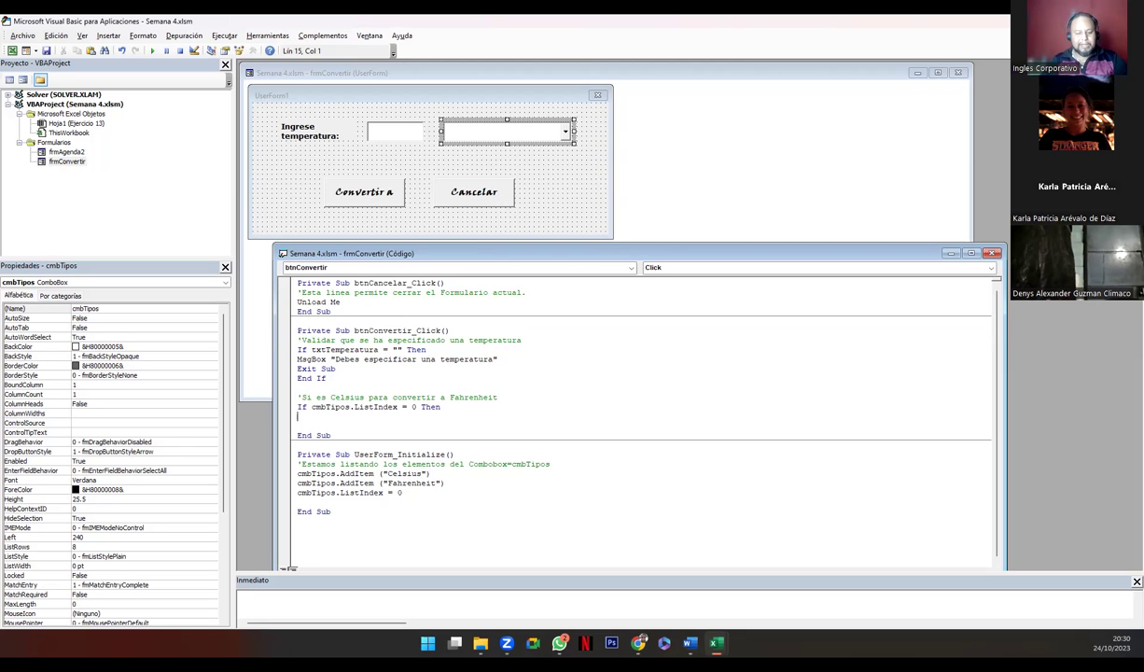
Write temp = txtTemperatura.Value * 1.8 + 32 under the Celsius If line
type("temp =")
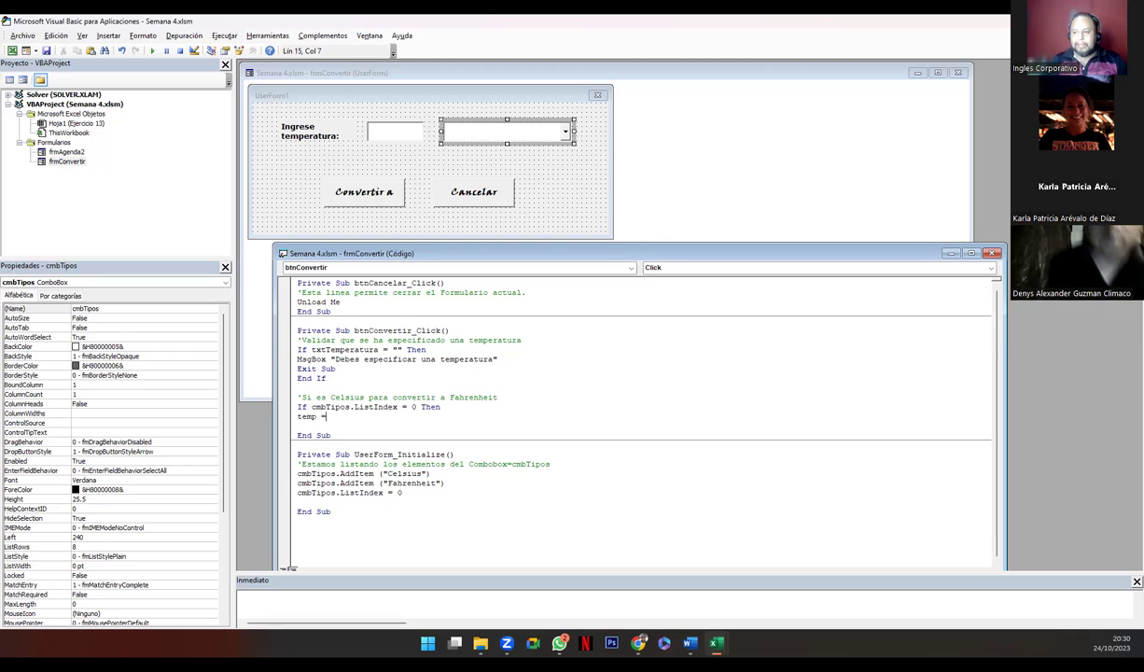
left_click(390, 133)
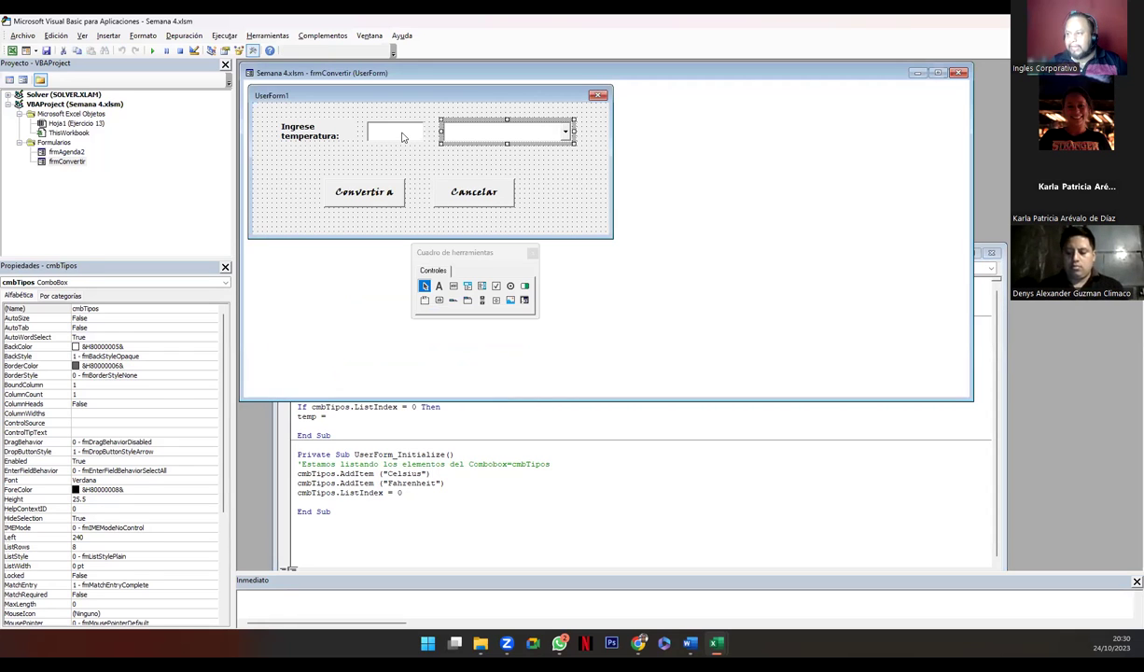
left_click(100, 308)
left_click(321, 403)
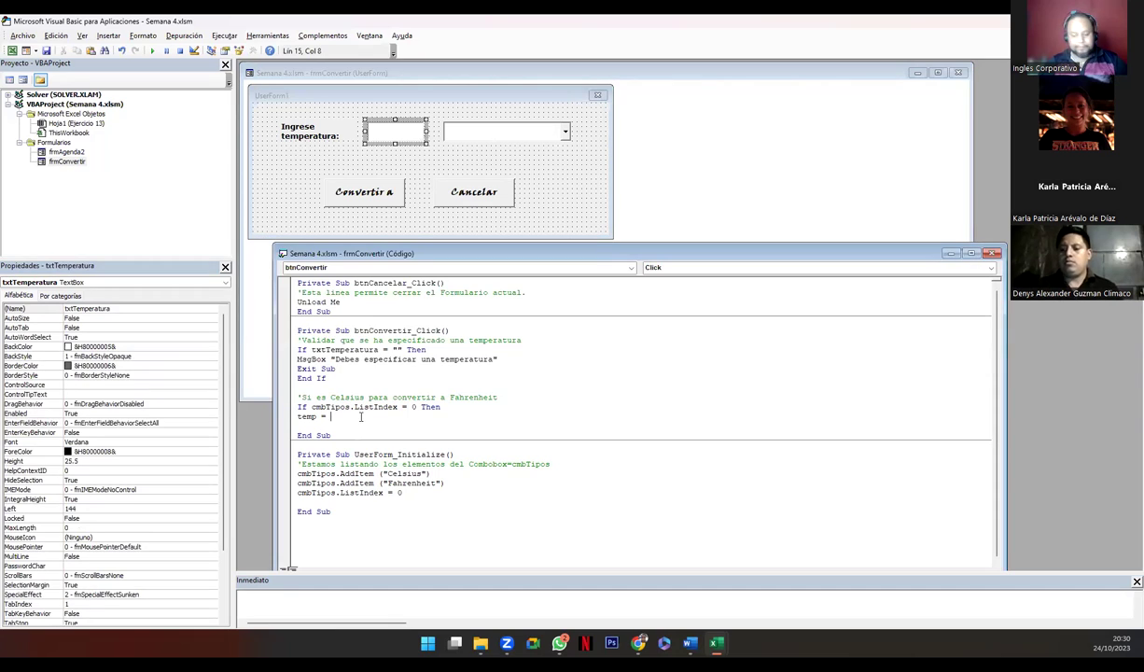
type("txtTemperatura")
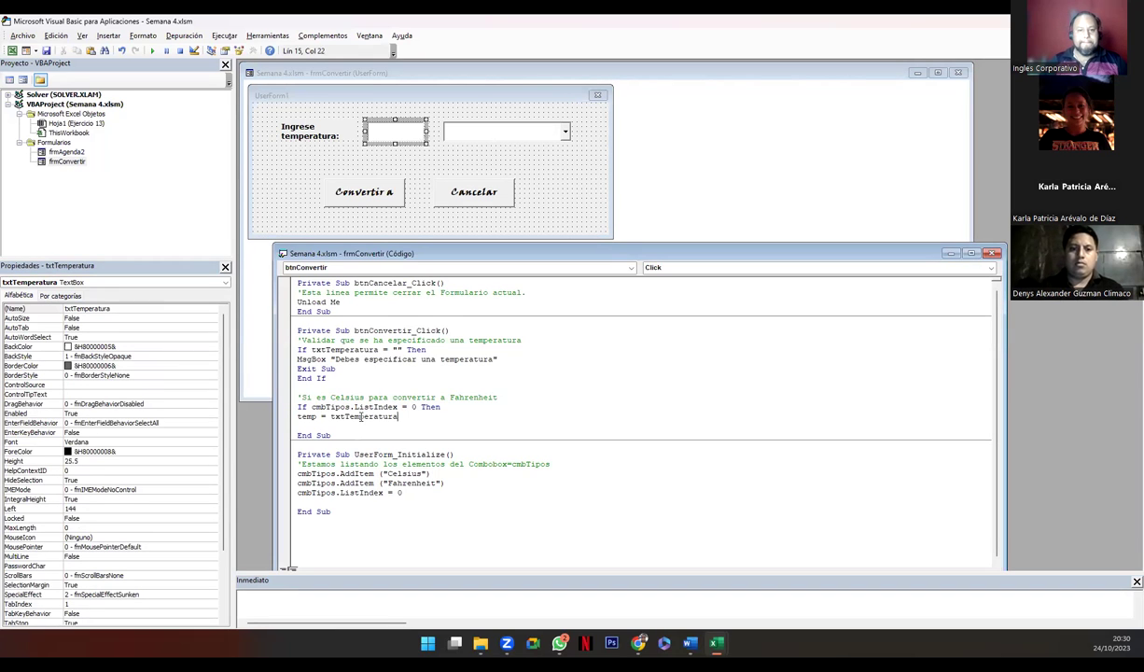
type(".value")
key("Tab")
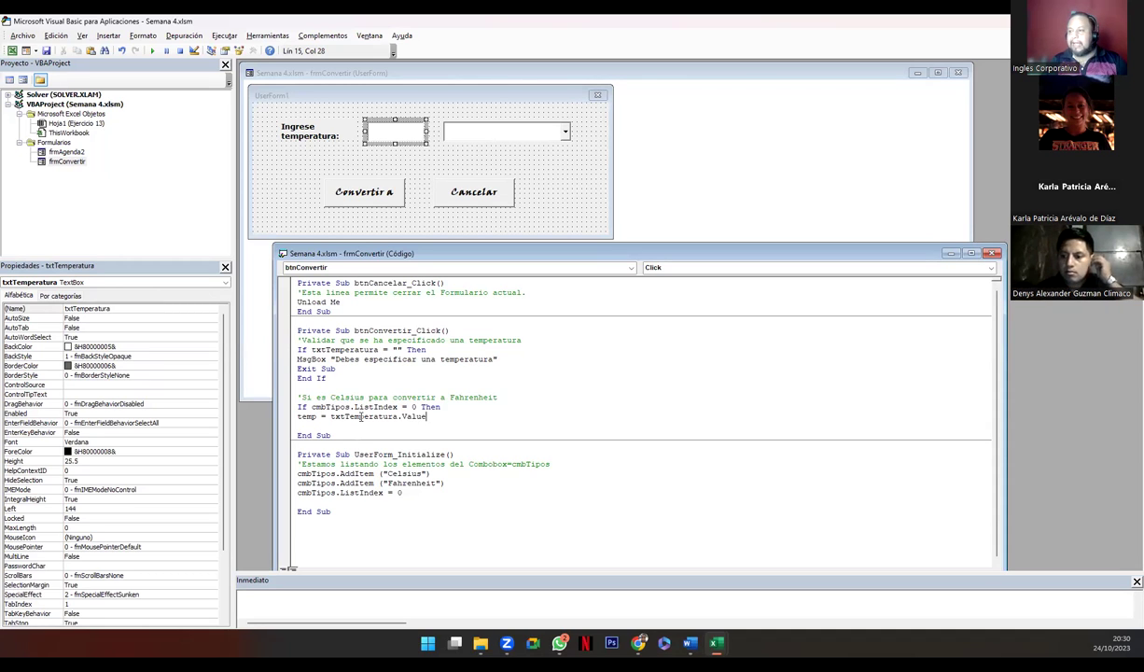
type("* ")
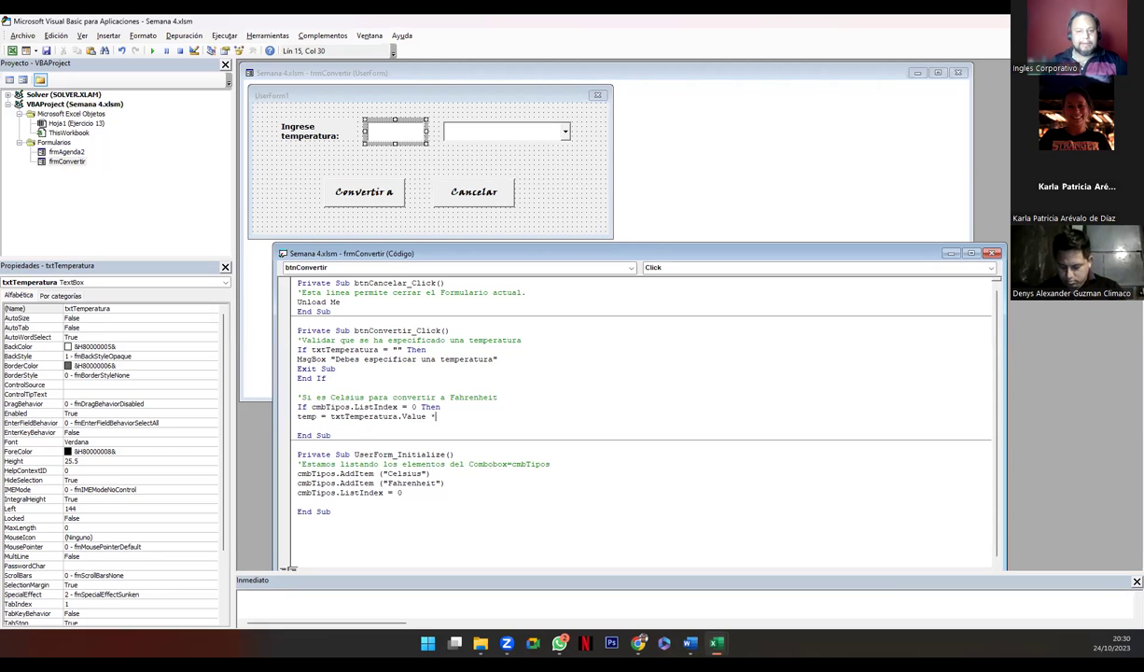
type("1.")
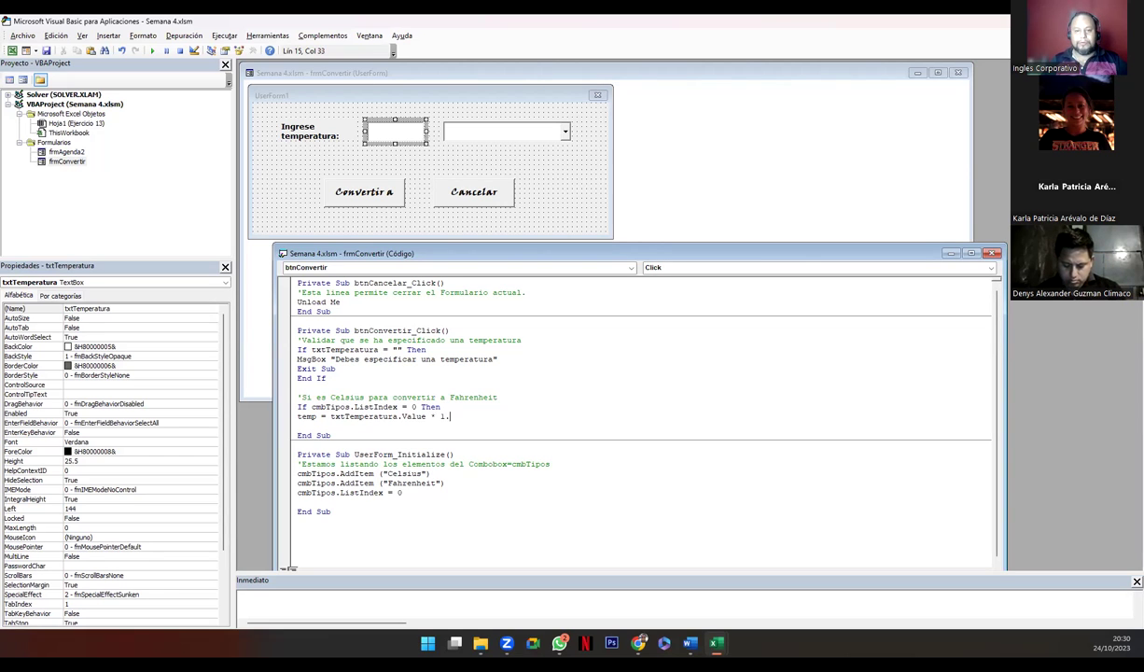
type("8 + 32")
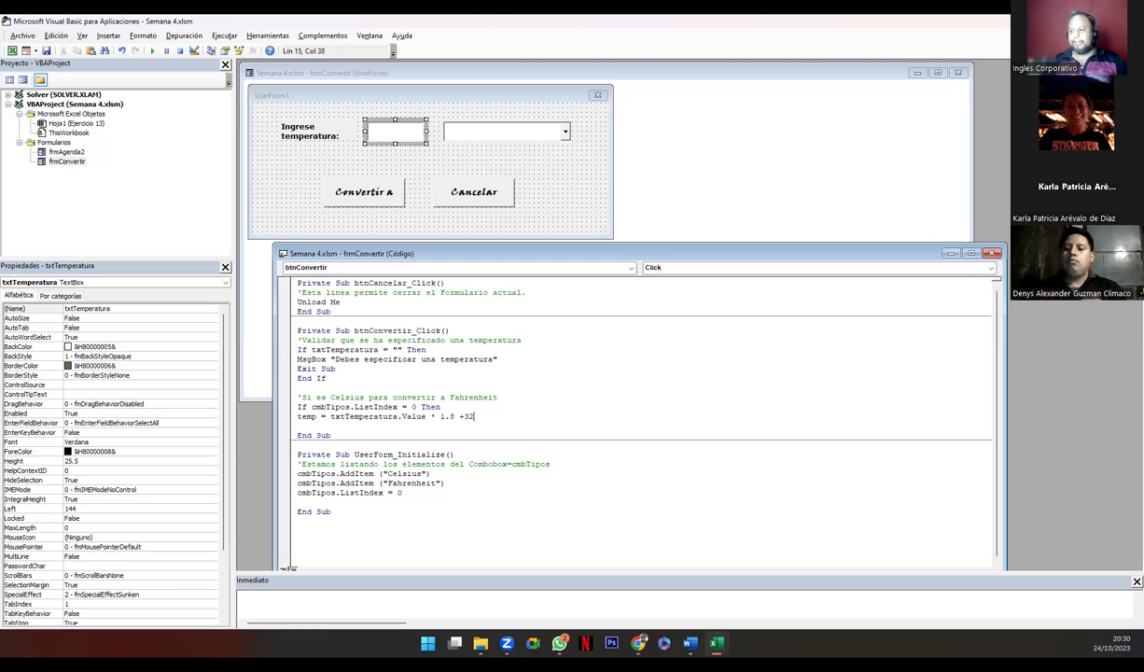
key("Return")
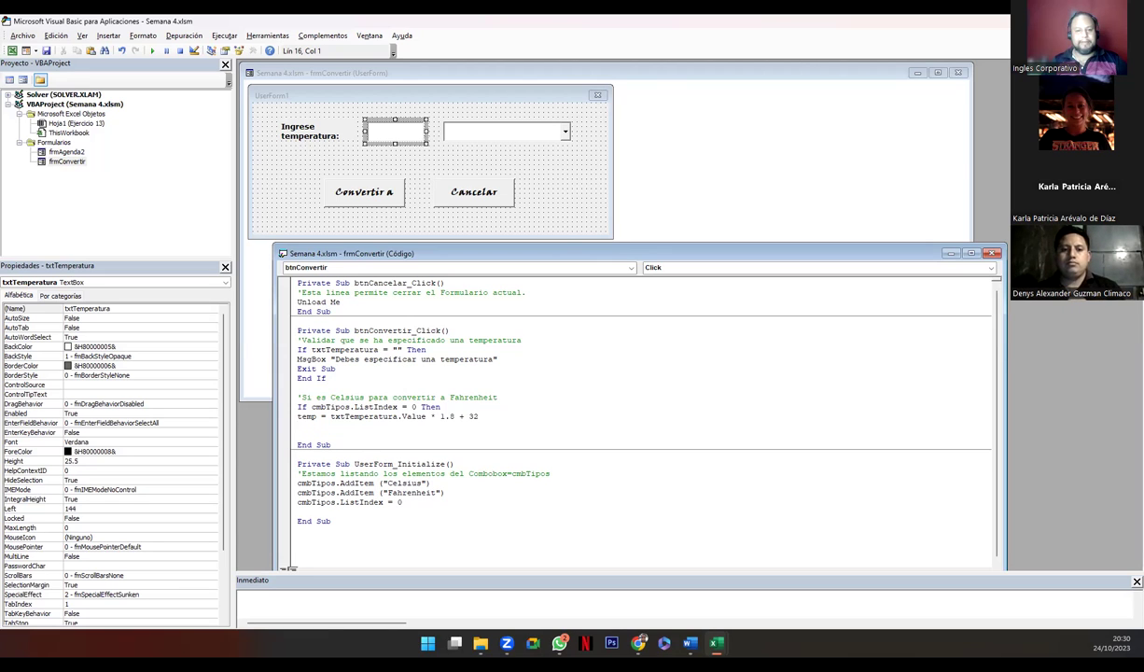
Add msgbox temp & " Fahrenheit" below the formula, which raises an end-of-statement compile error
type("msgbox")
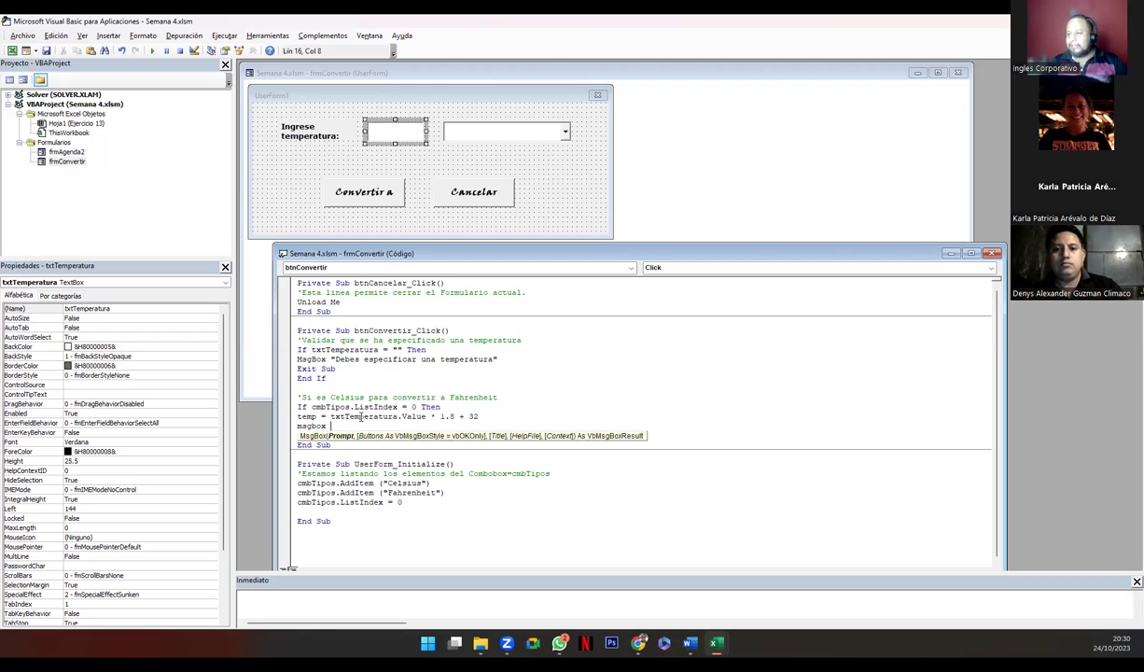
type(" temp &a")
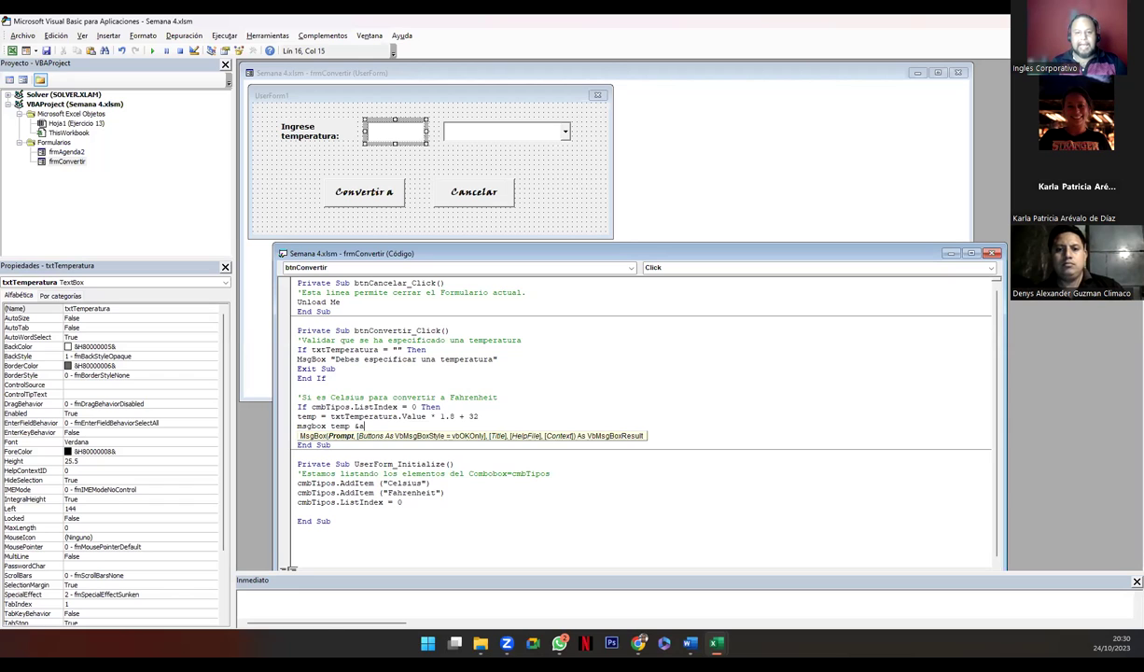
type(",")
key("BackSpace")
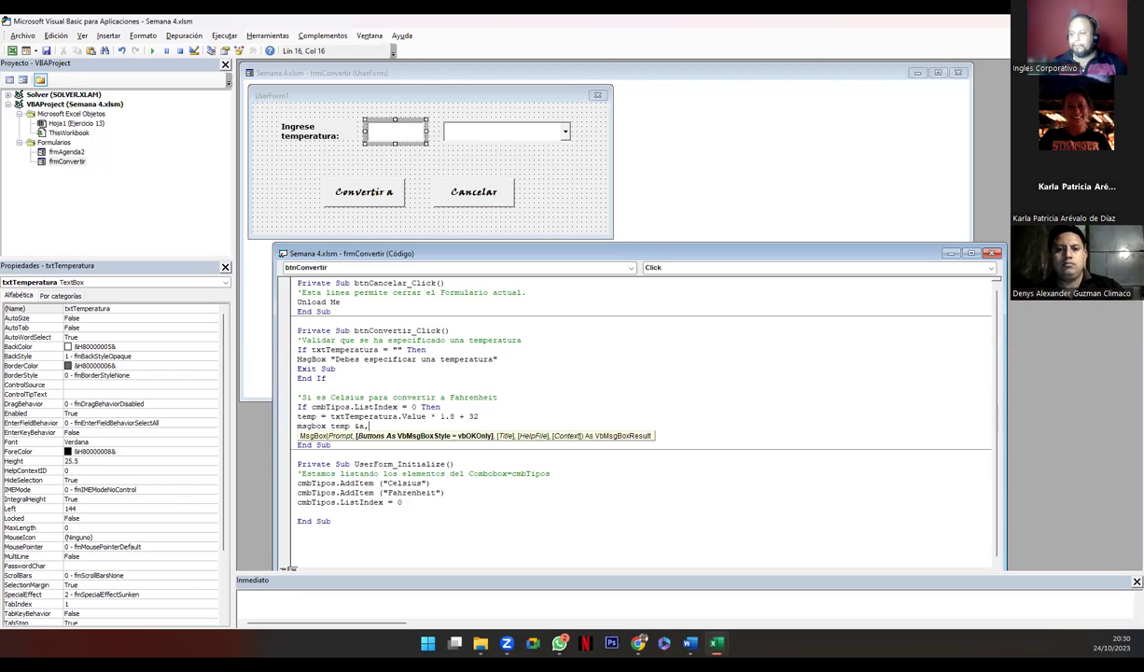
type("mp")
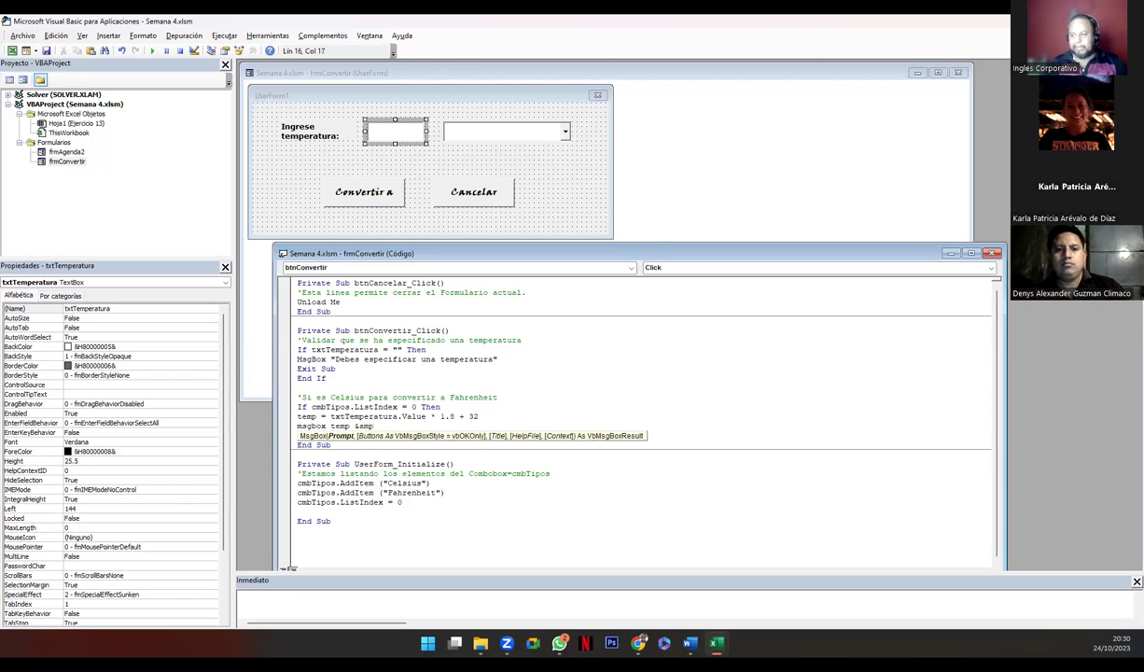
type(";amp; \" Fah")
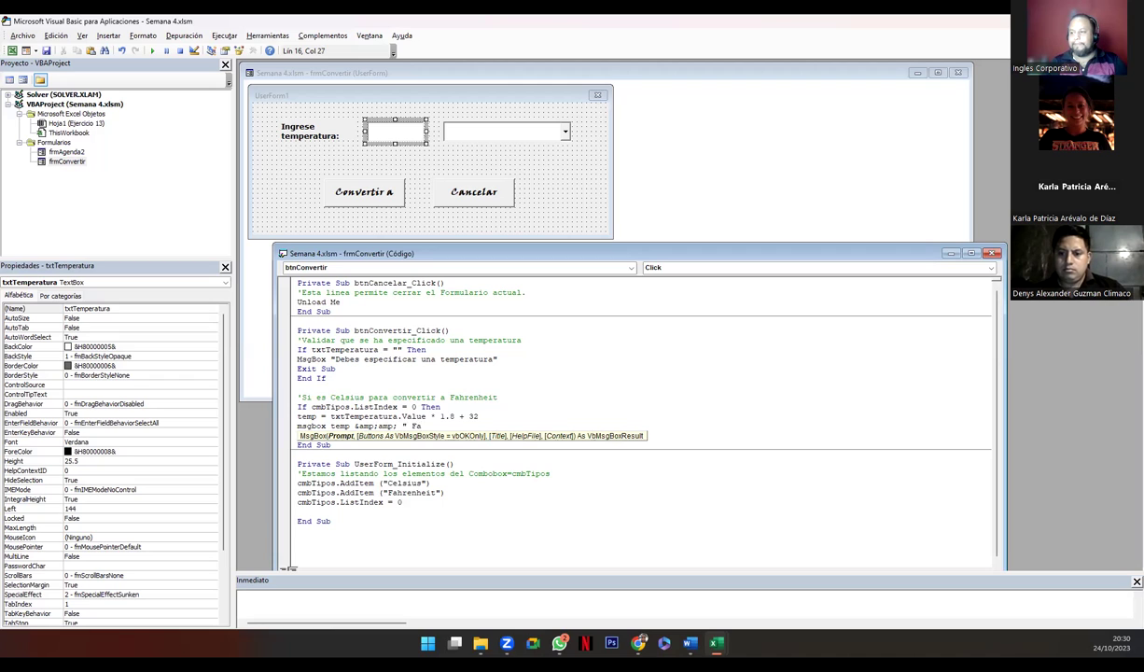
type("renheit\"")
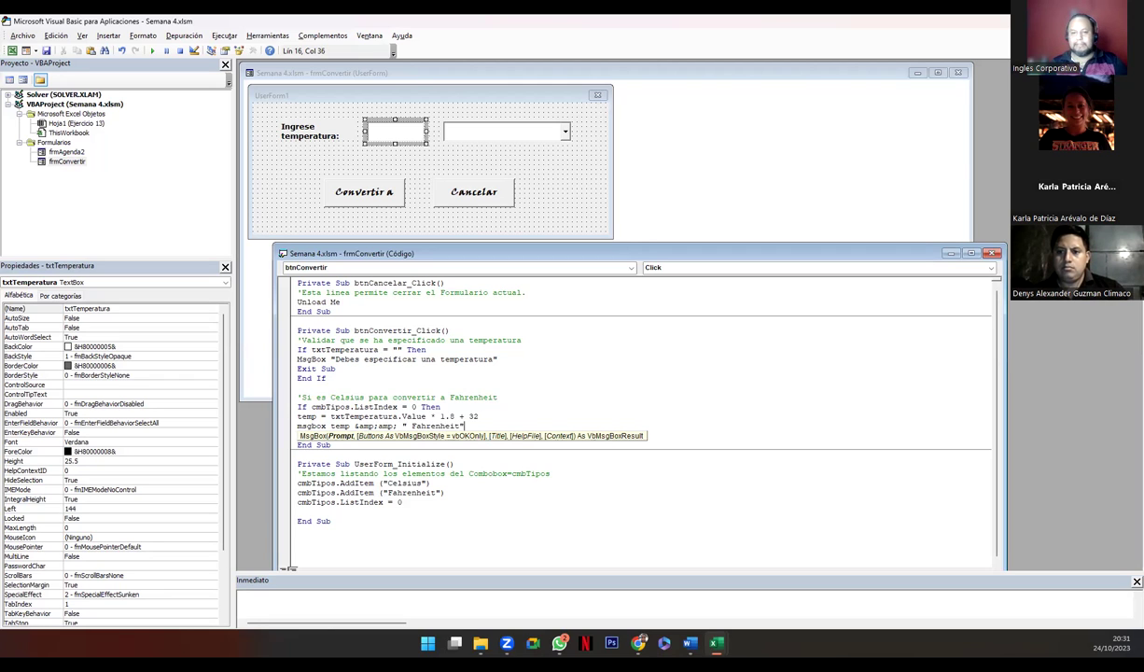
left_click(362, 419)
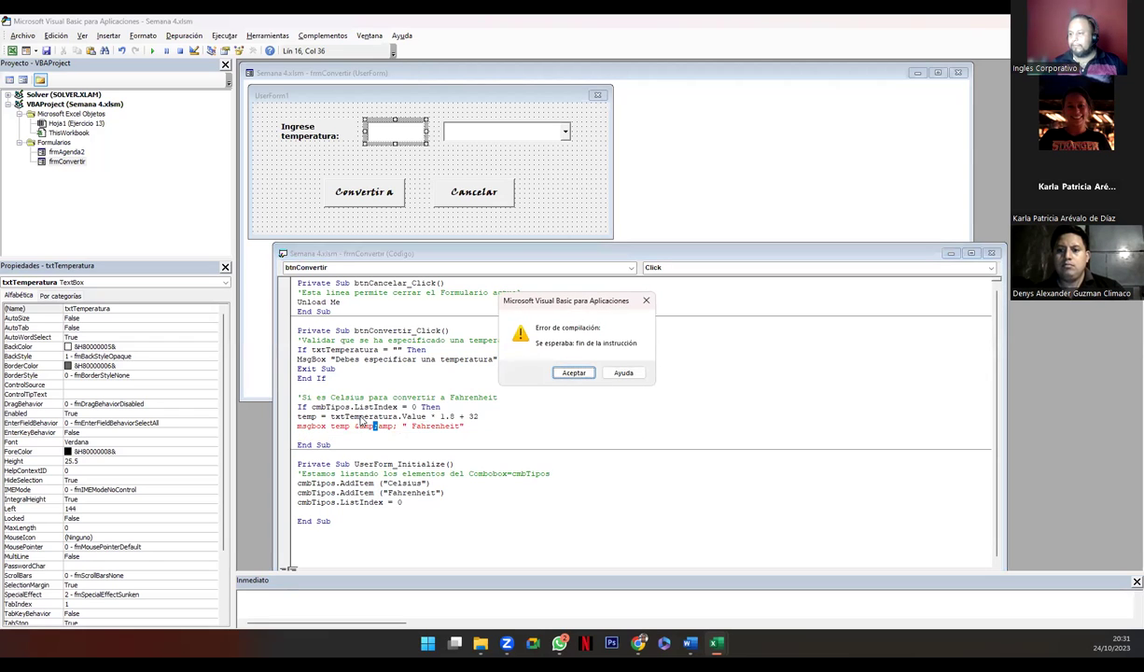
Remove the semicolons from the garbled &amp joiners on the msgbox line, dismissing compile errors
key("Return")
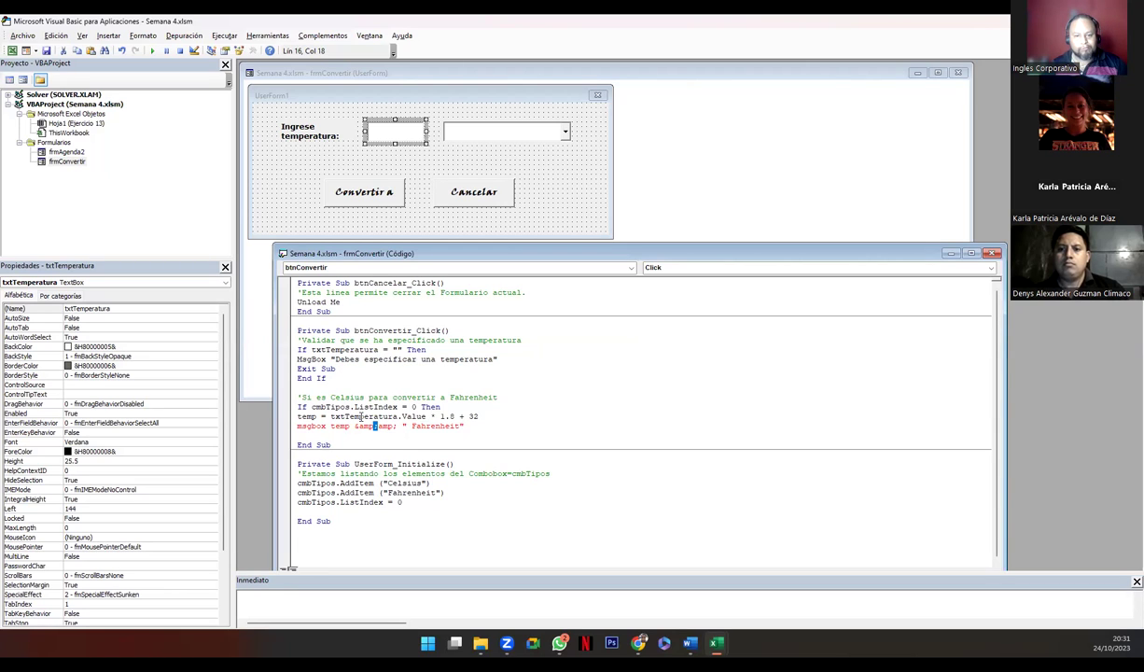
key("Left")
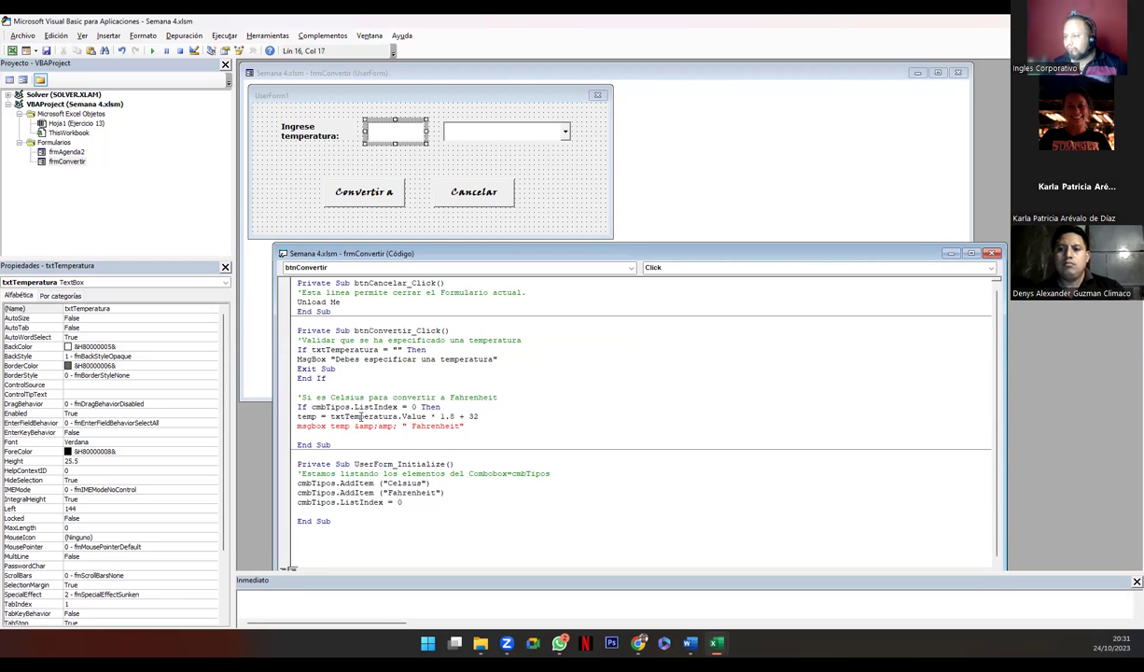
key("Delete")
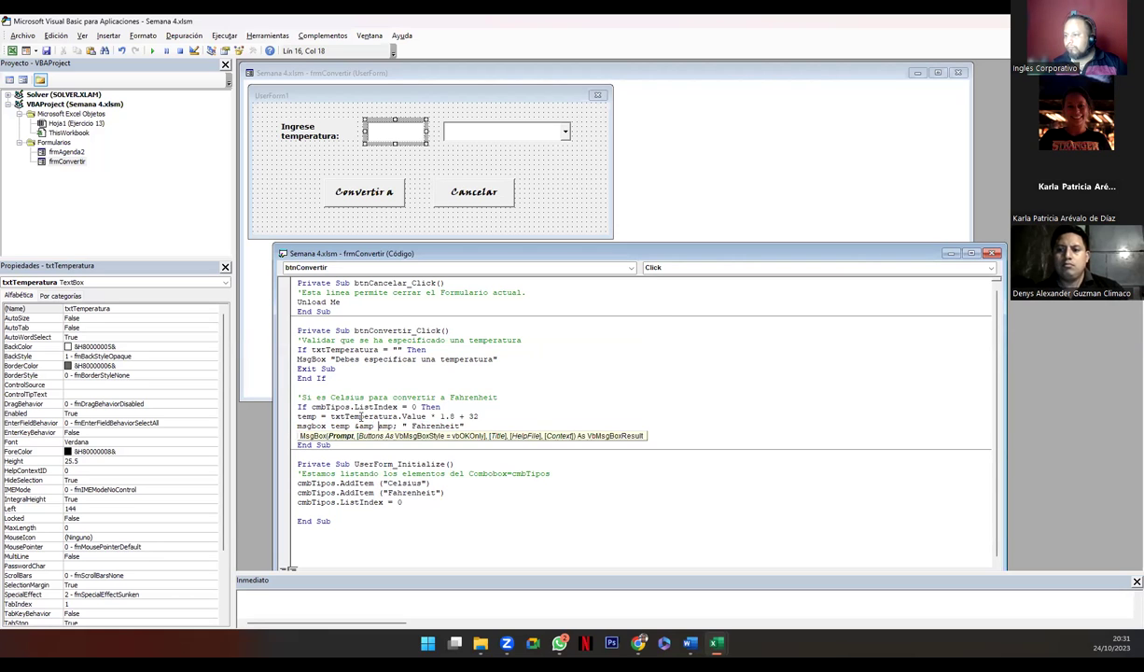
left_click(361, 417)
key("Tab")
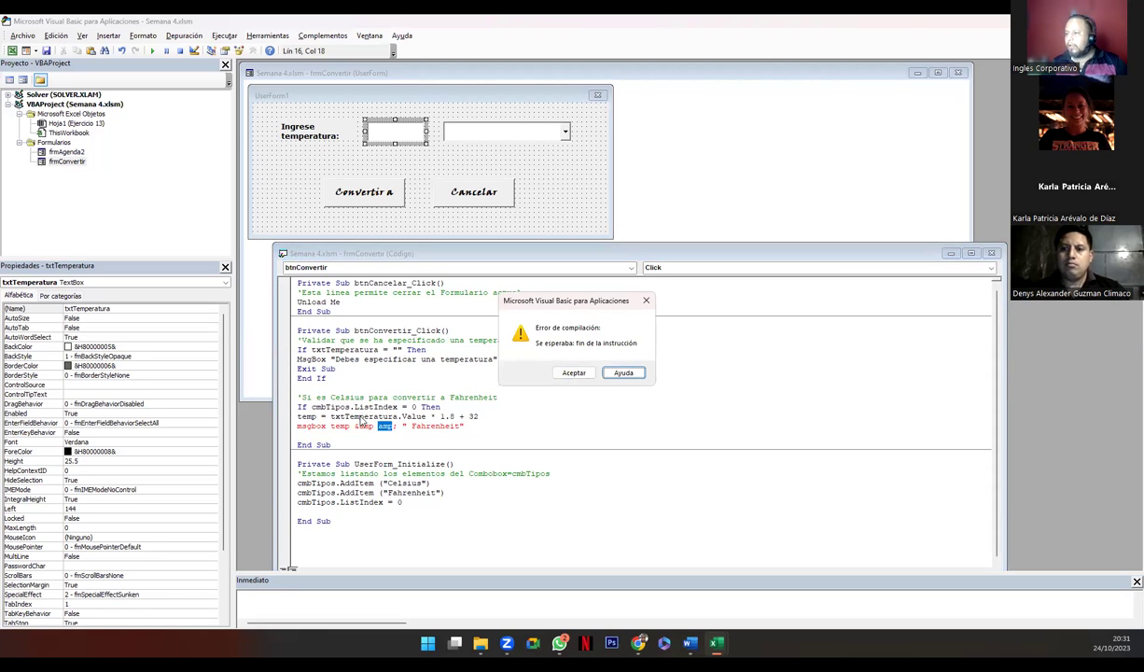
key("Escape")
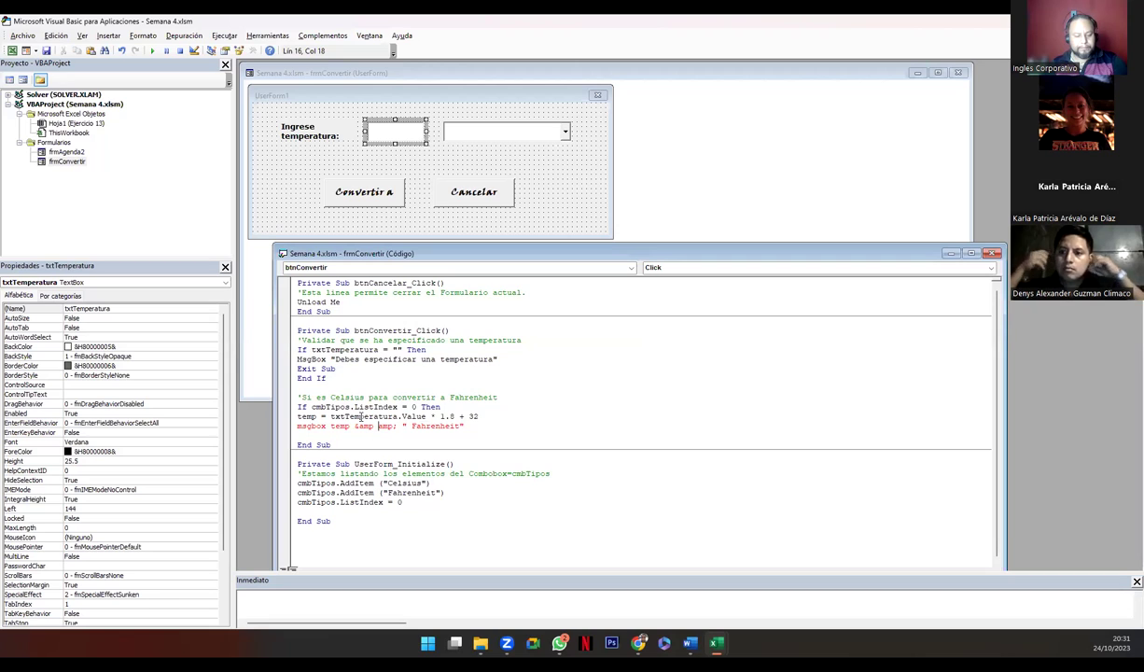
type("&")
left_click(361, 417)
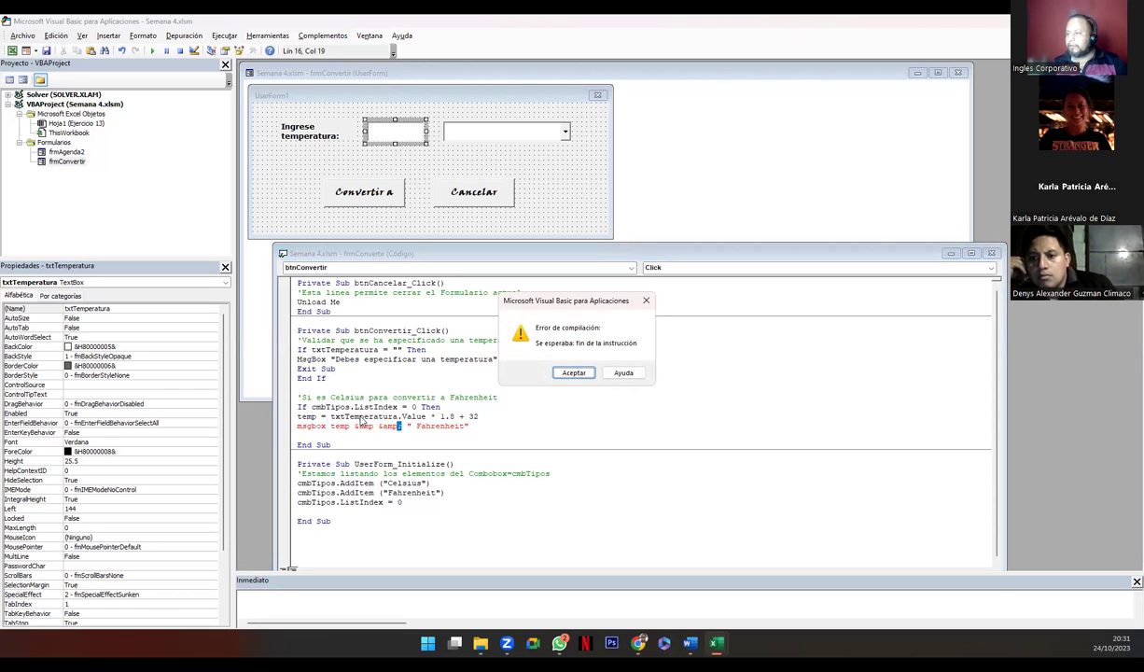
key("Escape")
key("Right")
key("Right")
key("Right")
key("Delete")
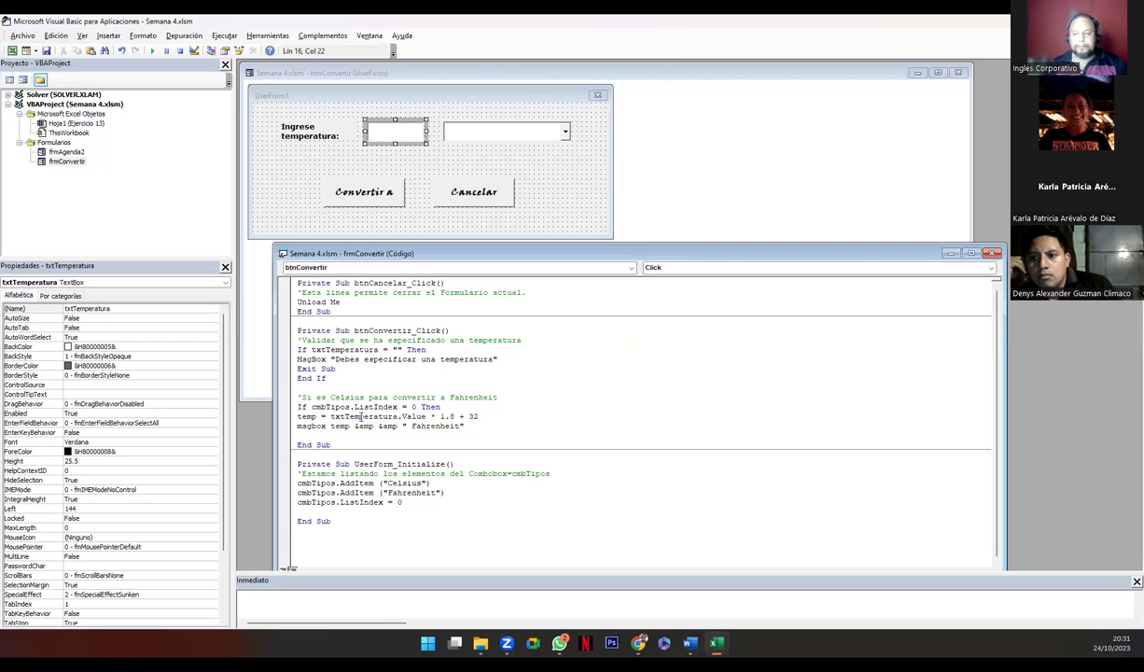
left_click(361, 417)
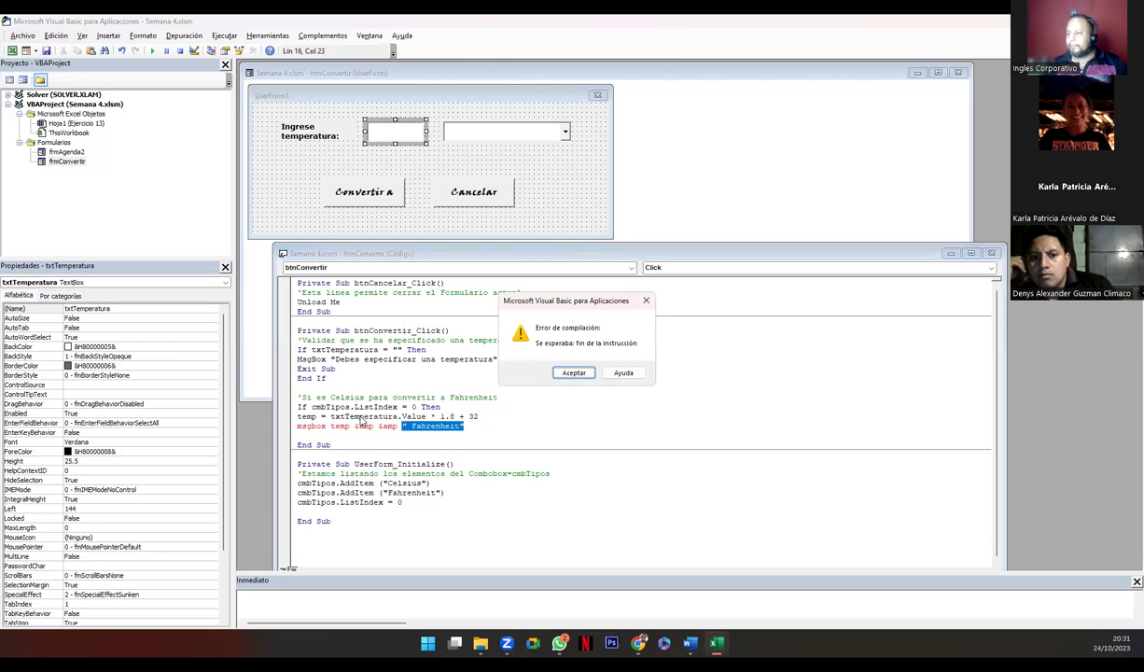
key("Escape")
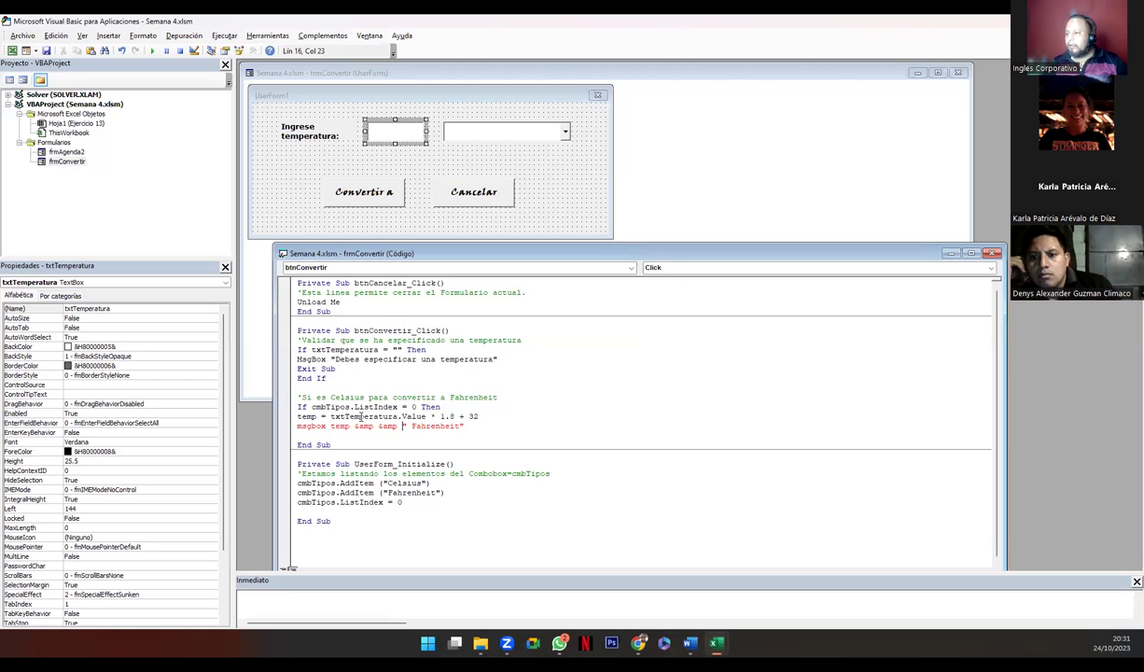
Replace the garbled &amp &amp text with a single & and recheck the line
key("ctrl+shift+Left")
key("ctrl+shift+Left")
key("Left")
key("Delete")
key("Delete")
key("Delete")
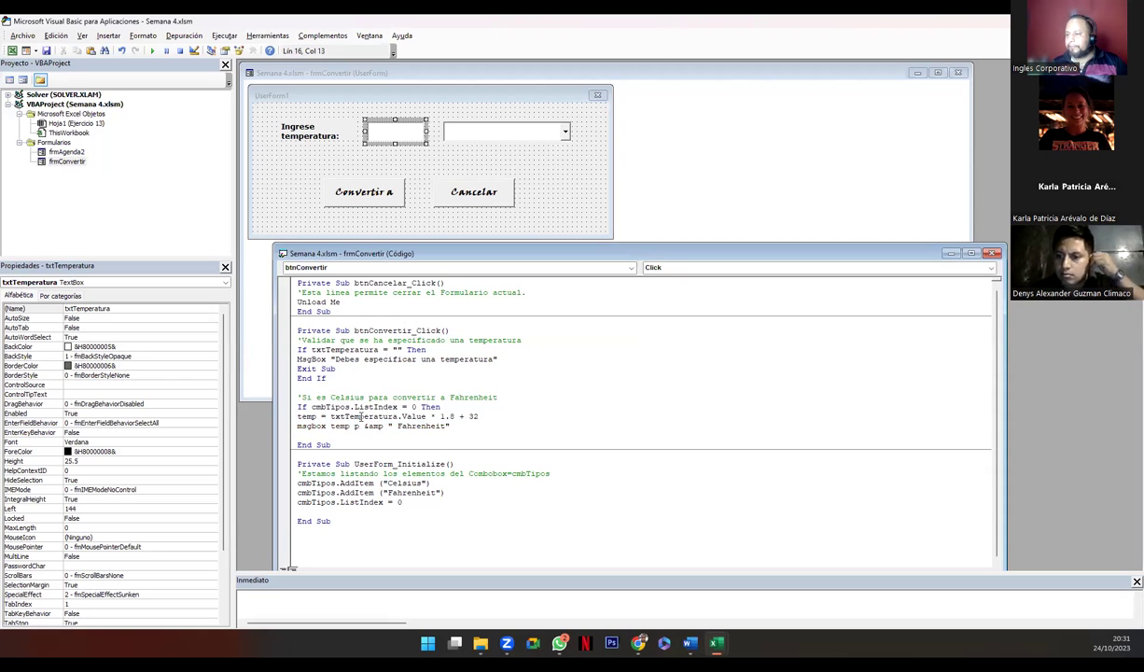
key("Delete")
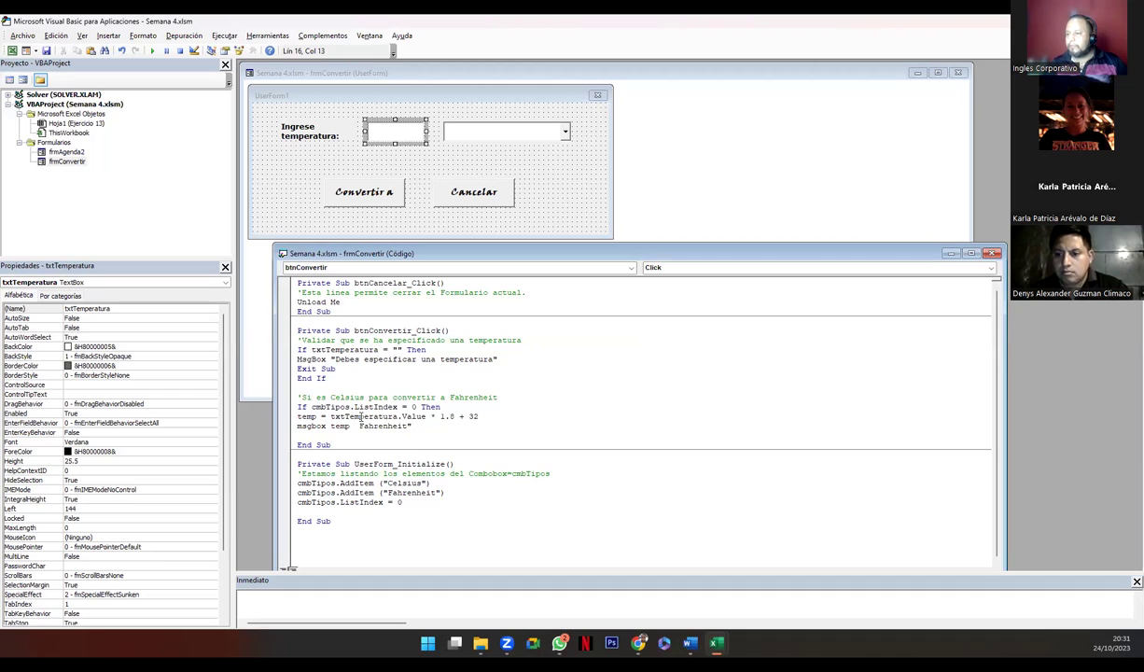
type("&")
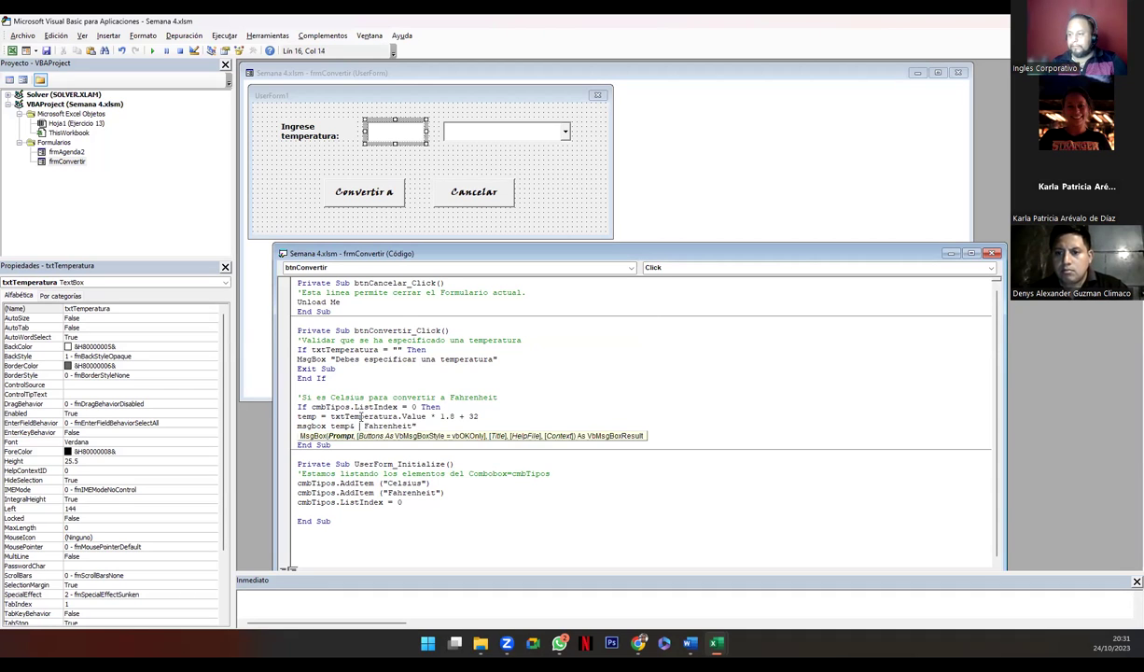
left_click(360, 419)
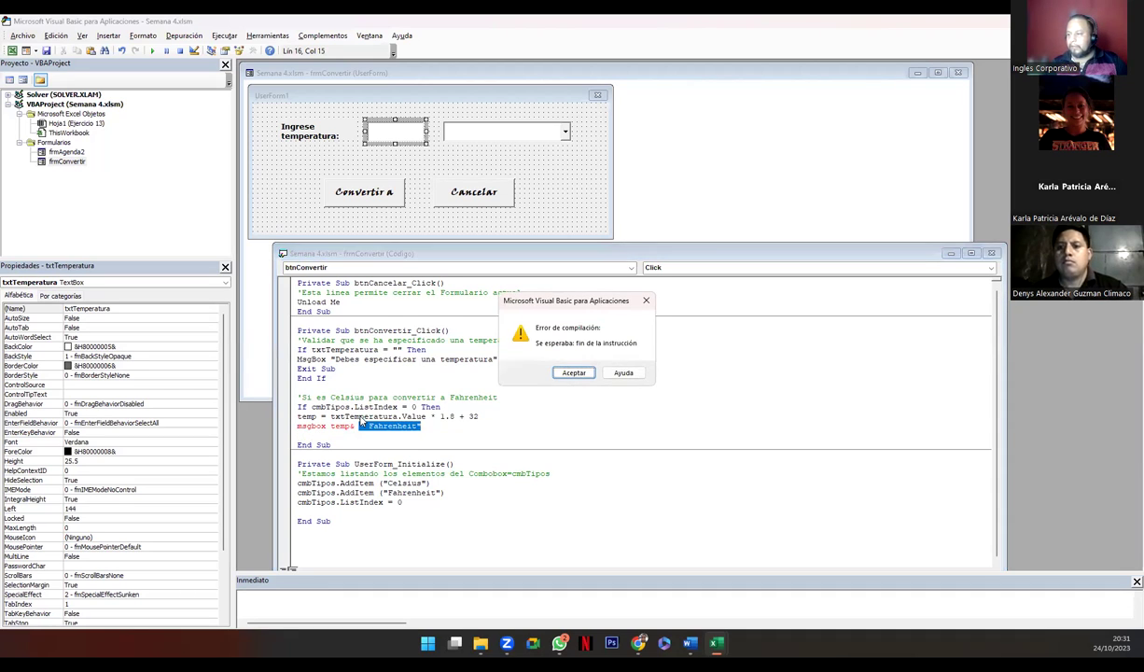
key("Return")
key("End")
type(";")
left_click(360, 419)
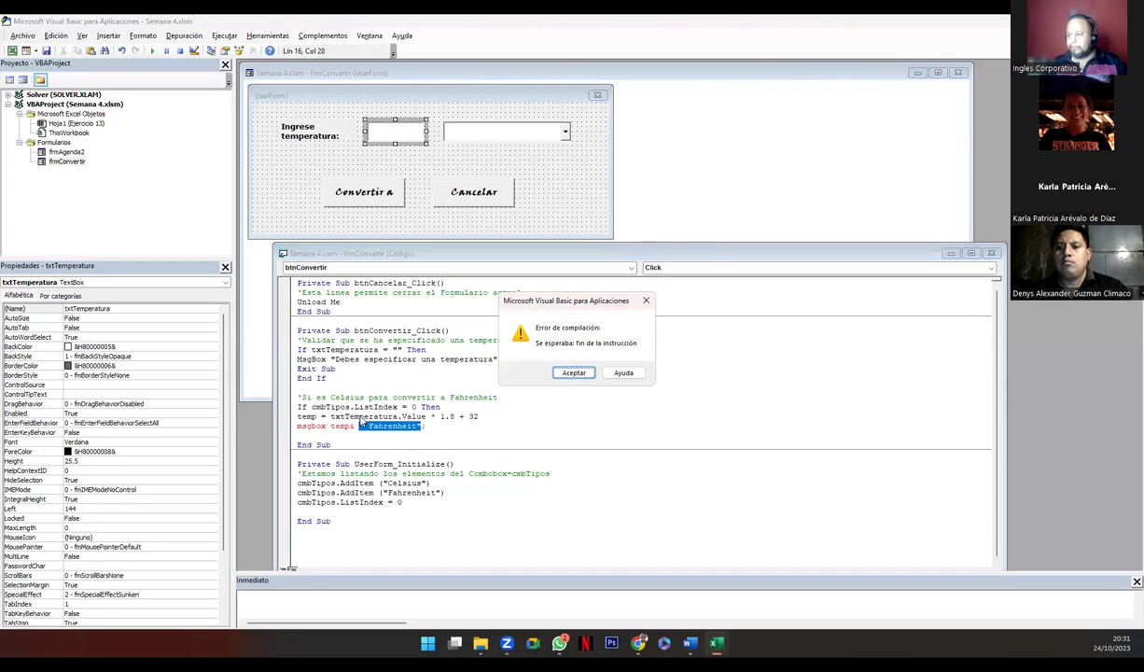
Delete the space before the Fahrenheit text and the trailing semicolon
left_click(574, 373)
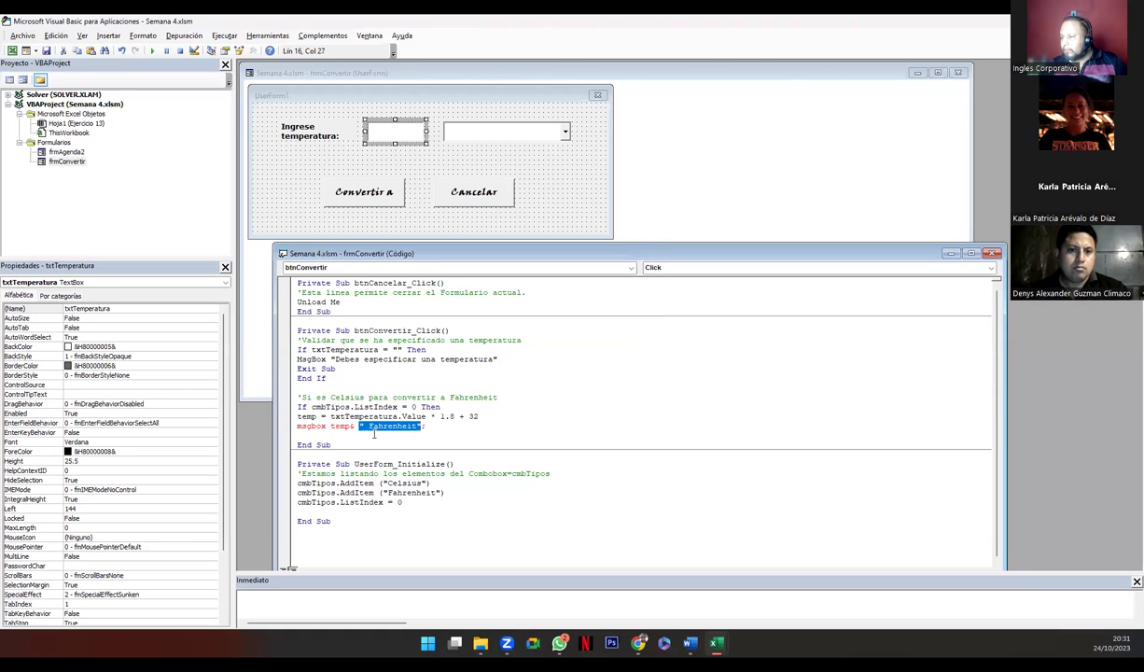
left_click(360, 427)
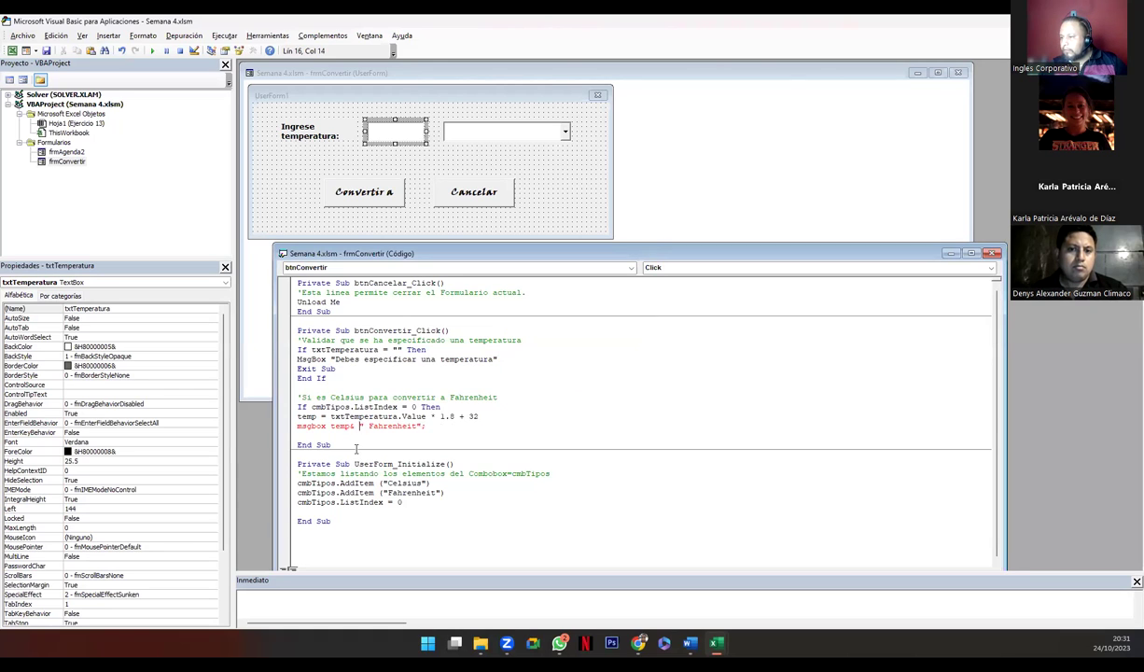
key("BackSpace")
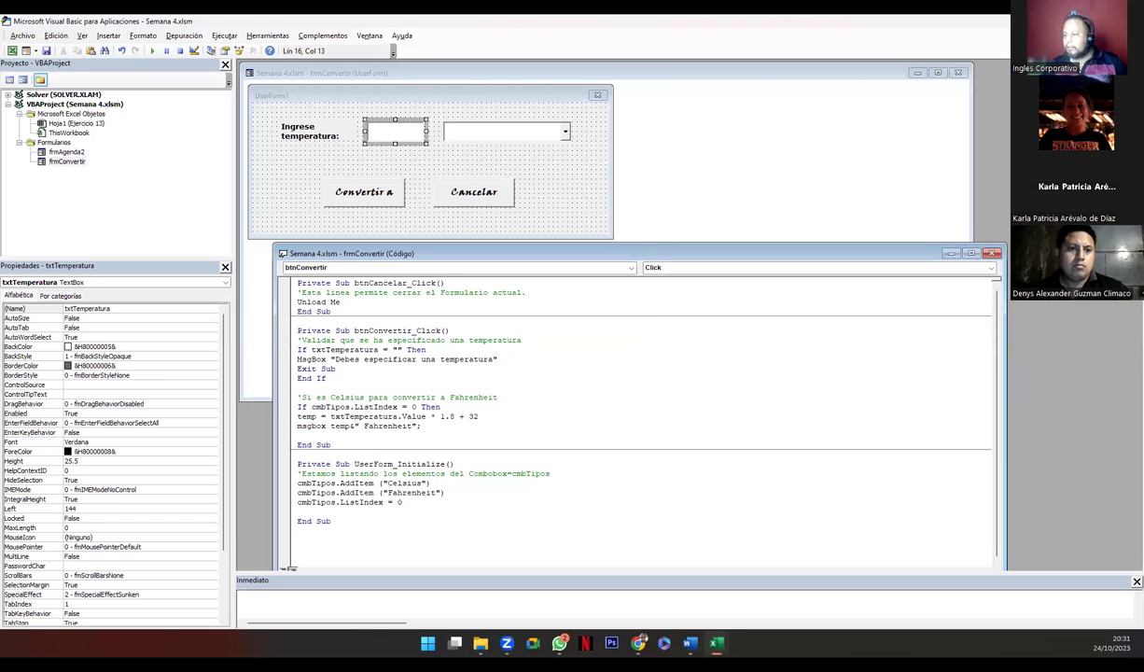
key("Left")
key("Left")
left_click(371, 457)
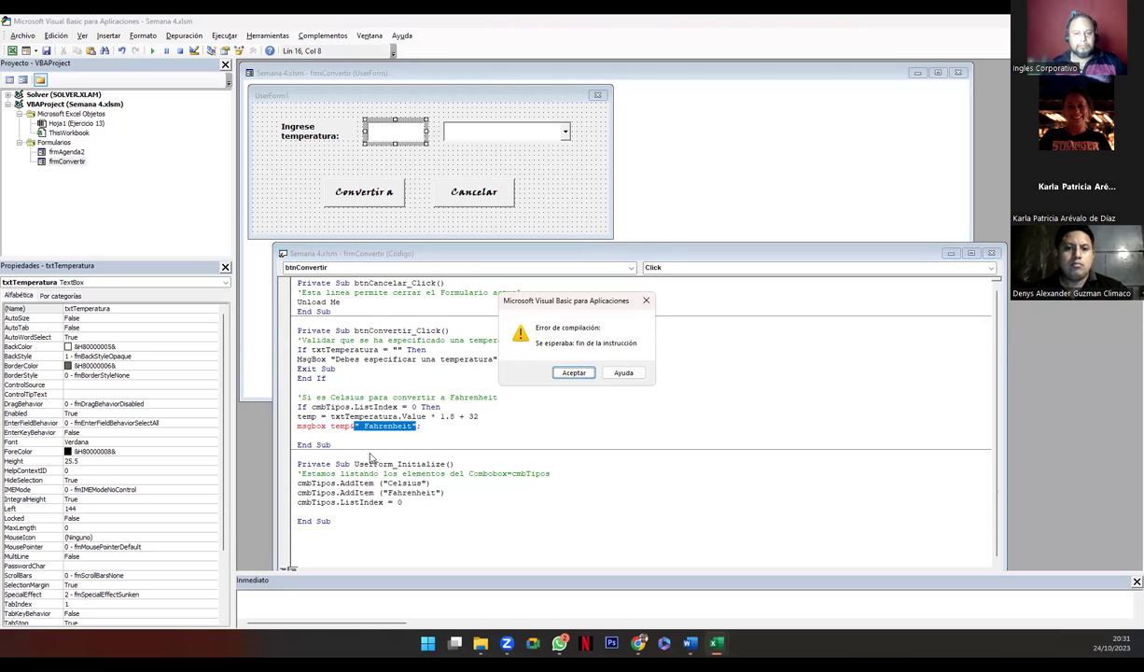
key("Return")
key("BackSpace")
left_click(370, 457)
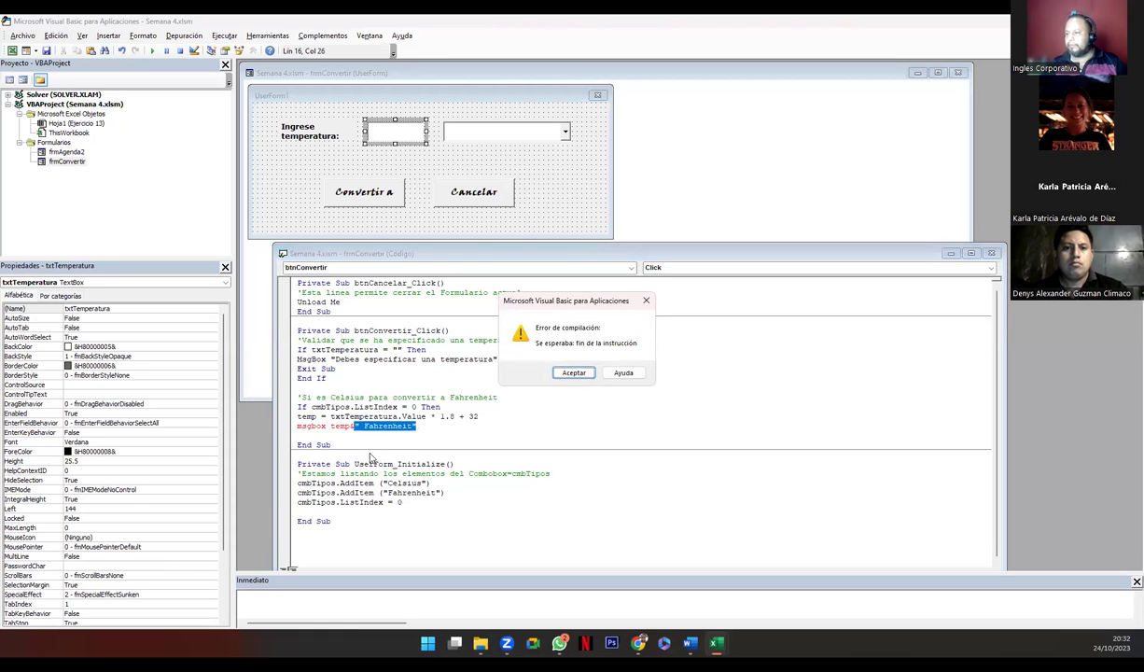
key("Return")
key("Left")
key("Left")
key("Left")
key("Left")
key("Left")
key("Left")
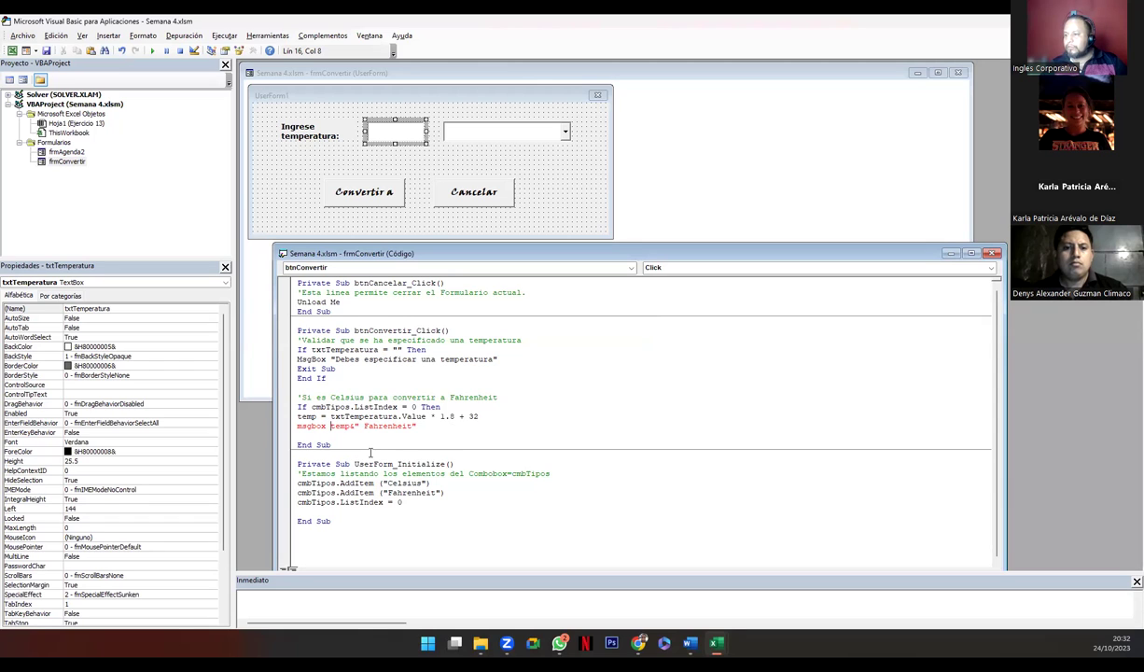
Join temp and " Fahrenheit" with & and drop the extra empty string before temp
type("\" \"")
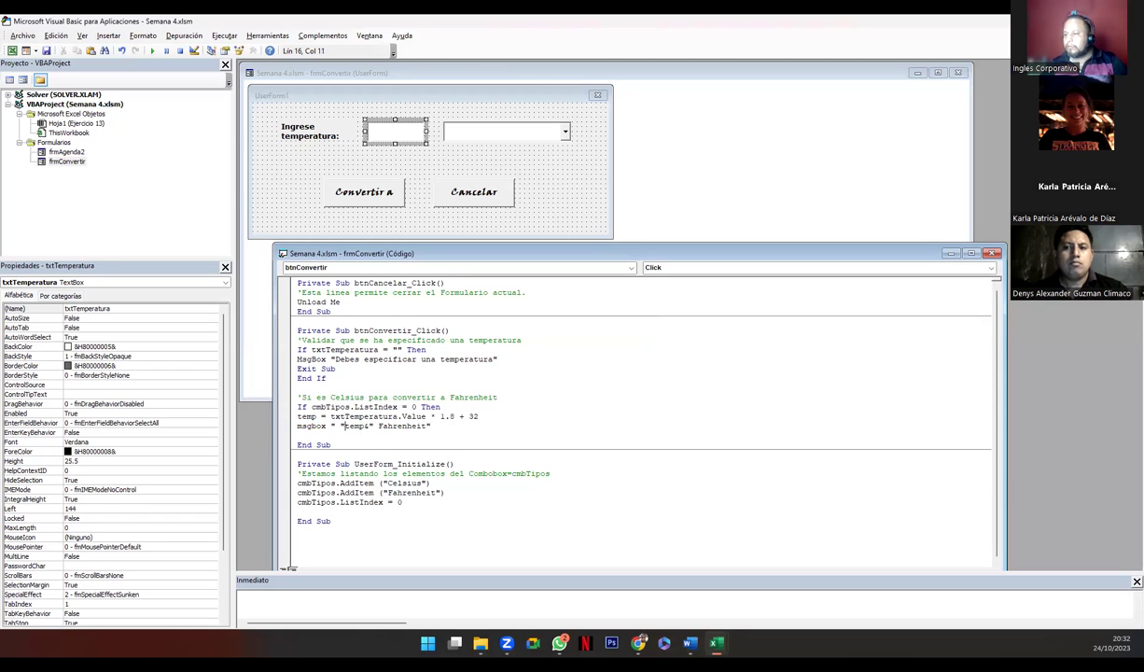
left_click(371, 457)
key("Return")
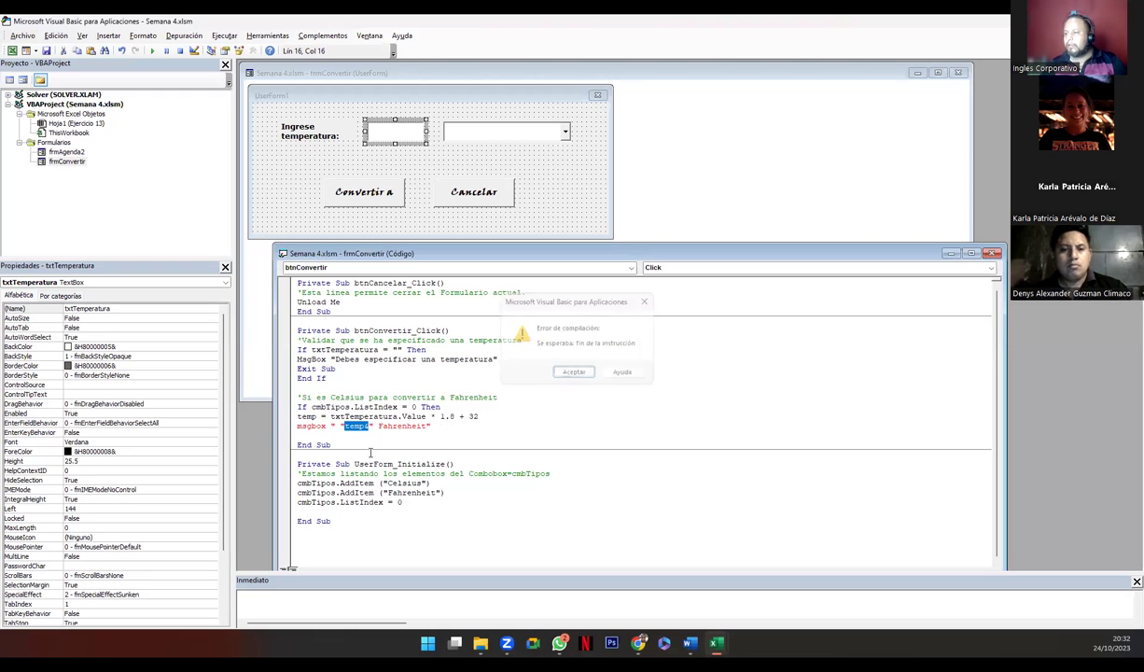
type("&")
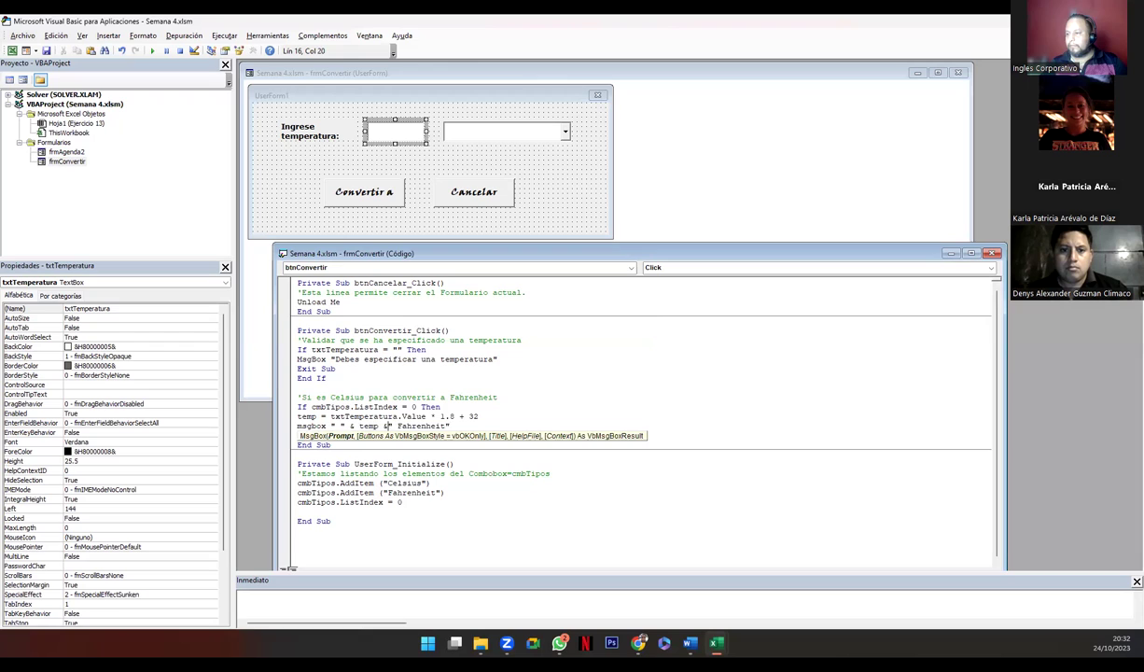
left_click(397, 416)
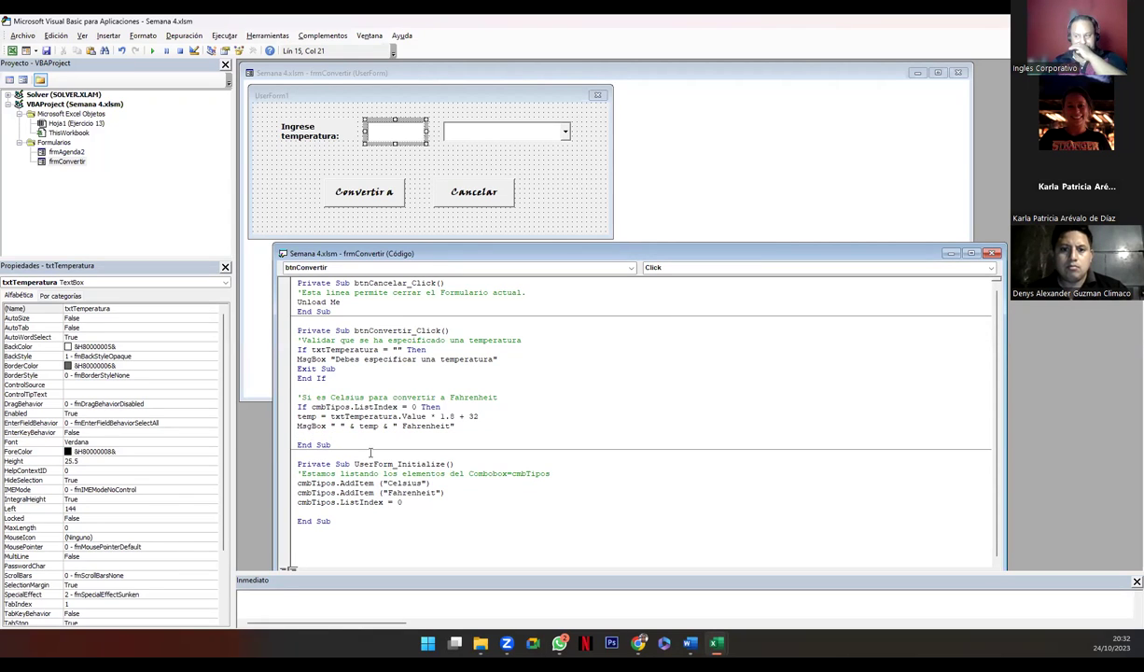
left_click(362, 425)
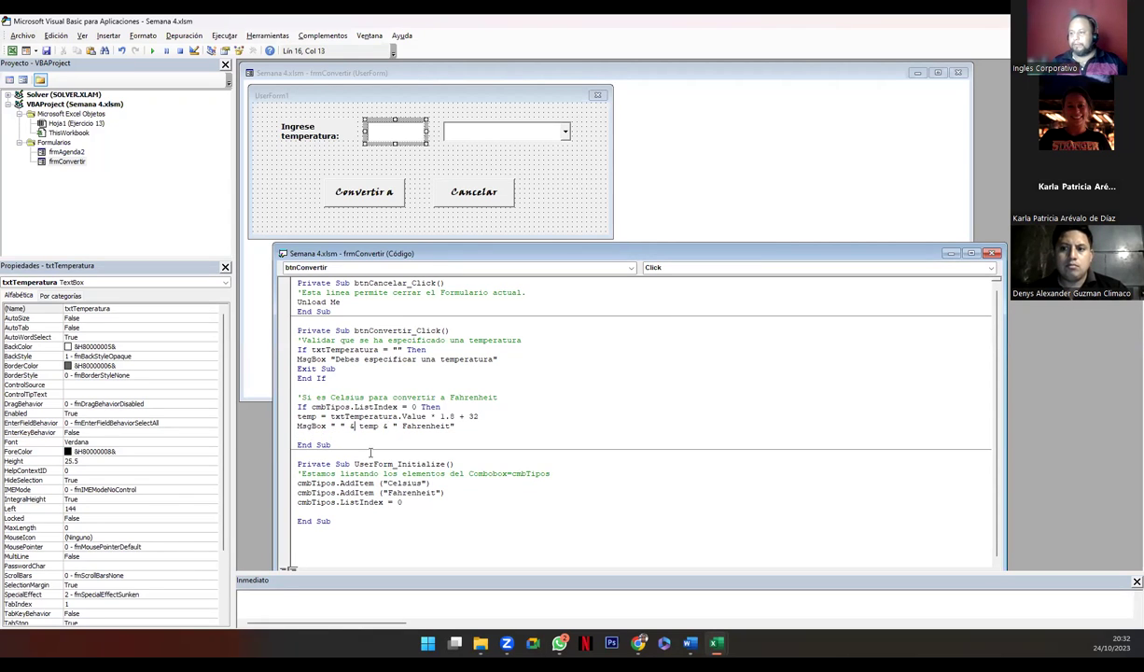
key("BackSpace")
key("BackSpace")
key("BackSpace")
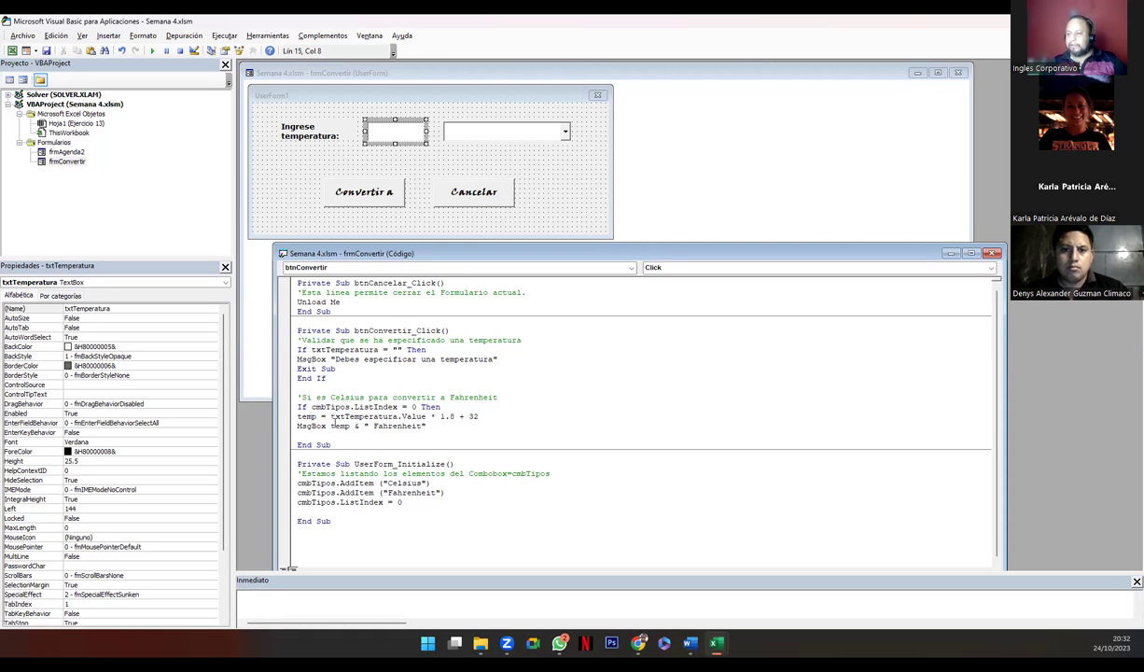
left_click_drag(330, 416, 477, 416)
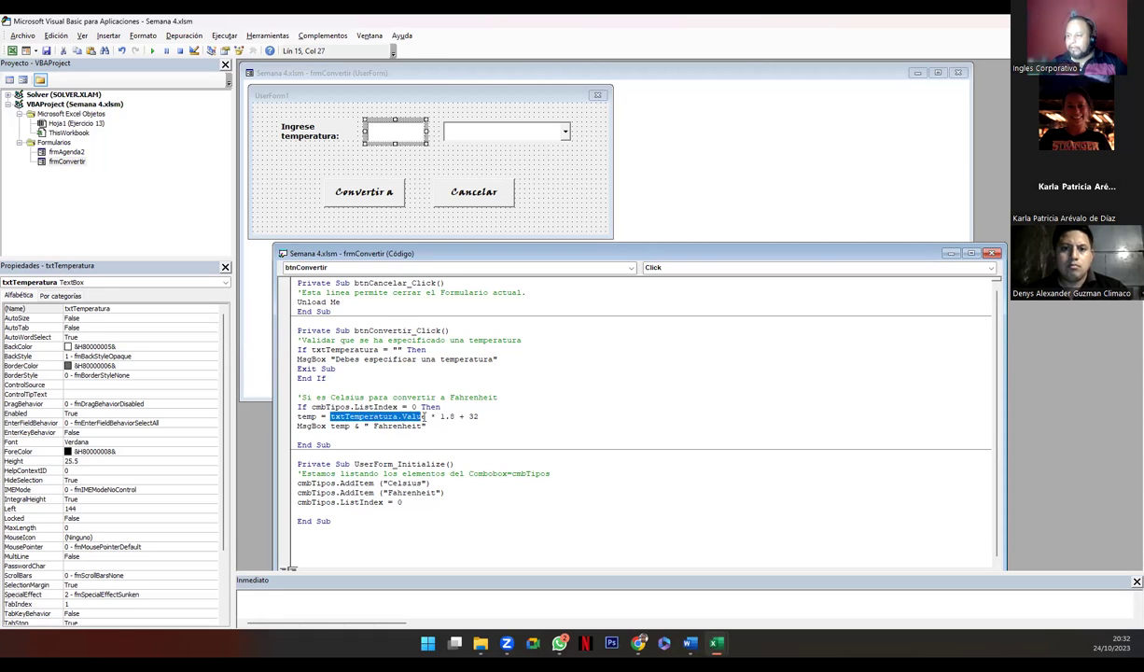
left_click(334, 425)
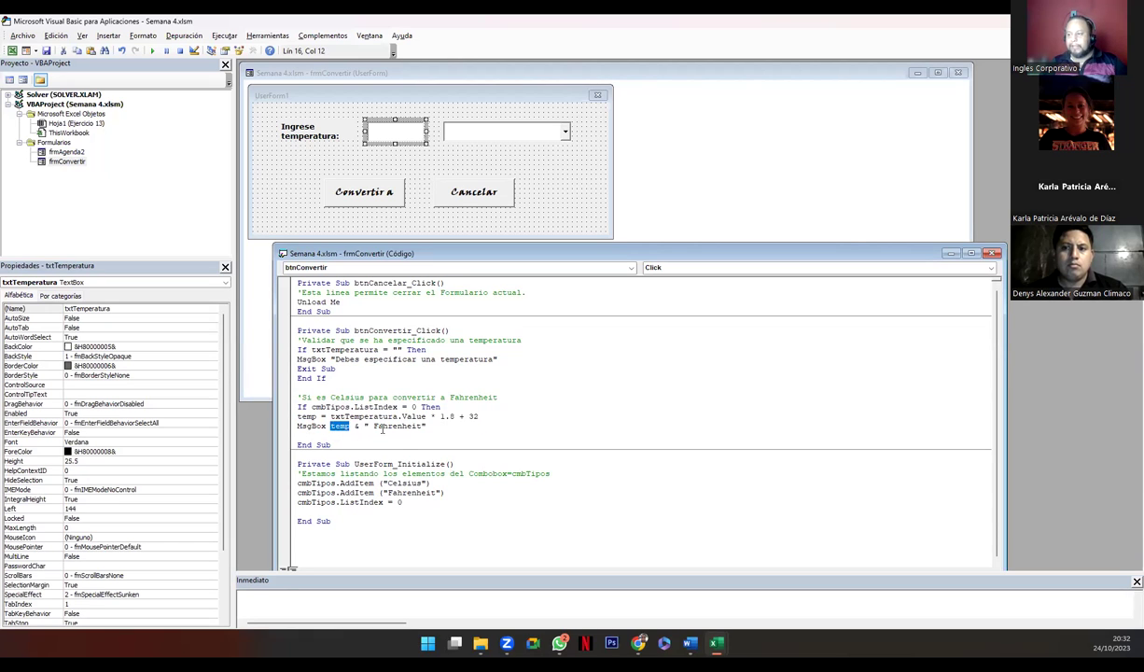
double_click(396, 425)
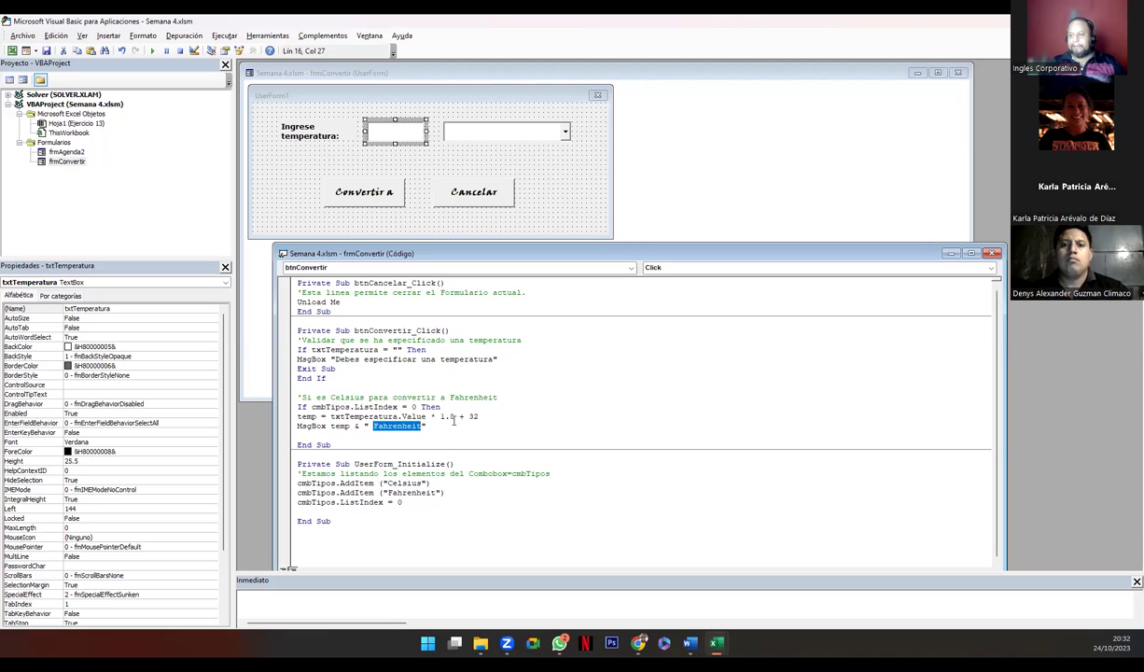
Indent the temp and MsgBox lines inside the If block
key("End")
left_click_drag(297, 420, 431, 430)
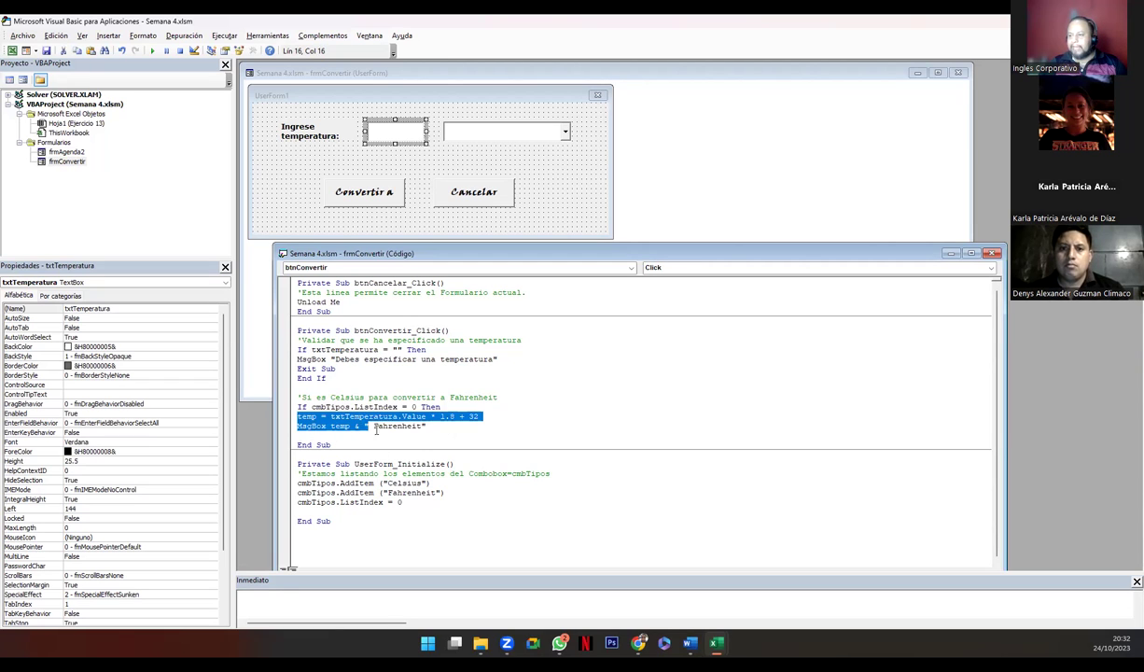
key("Tab")
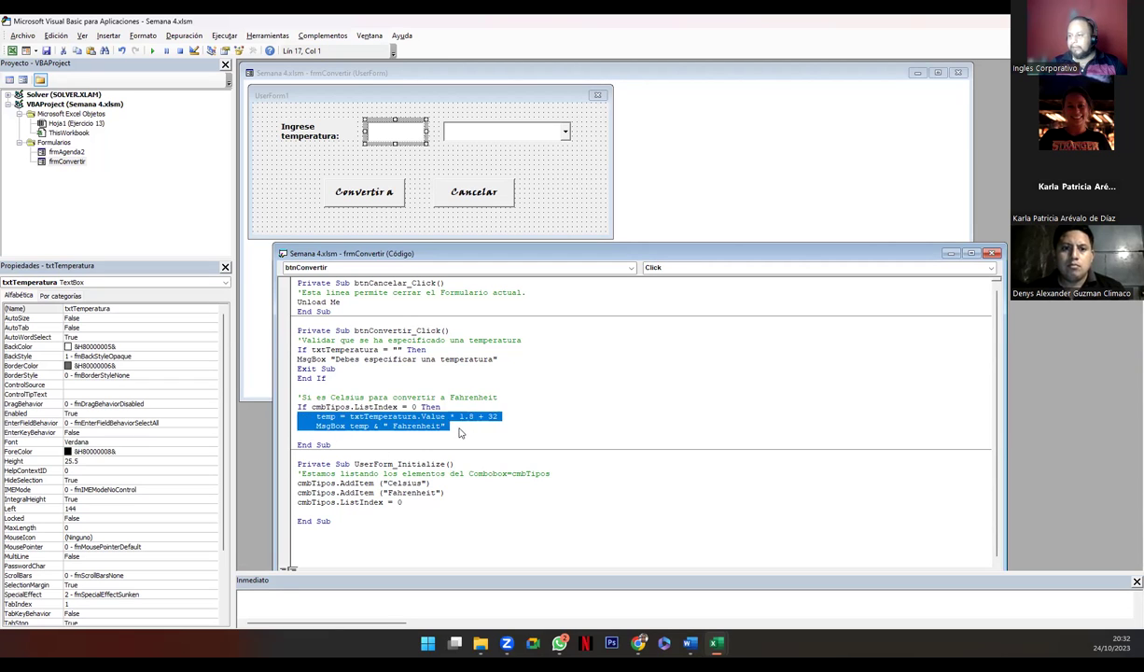
left_click(456, 425)
Add the unindented comment 'Si es Fahrenheit convertir a celsius below the MsgBox line
key("Return")
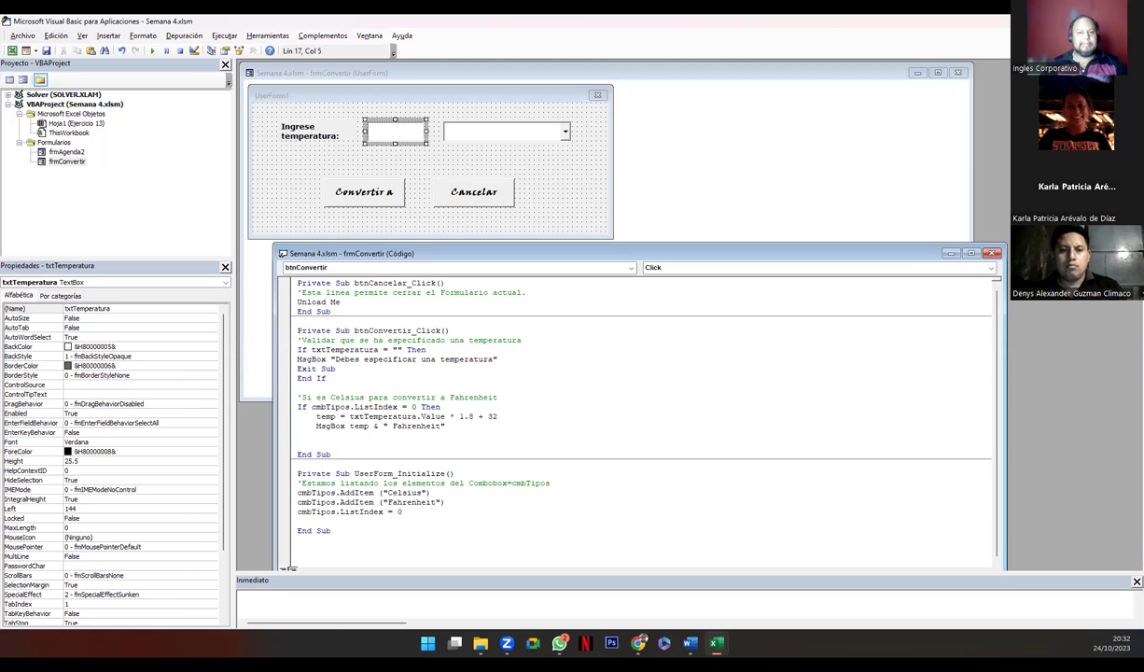
type("'Si es ")
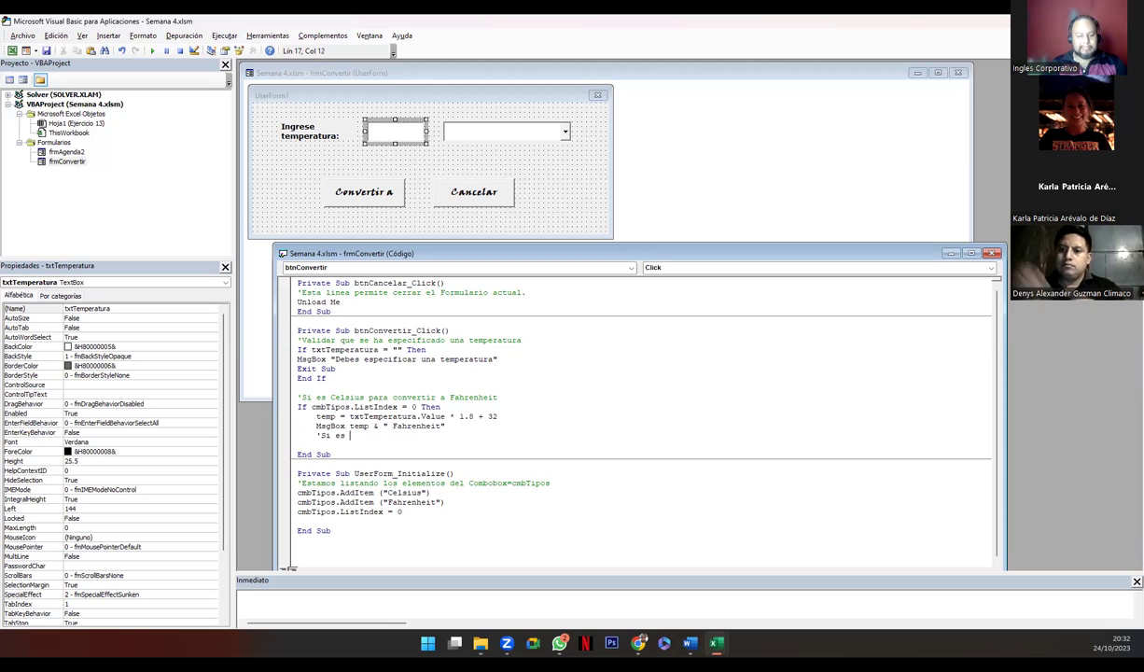
type("Fa")
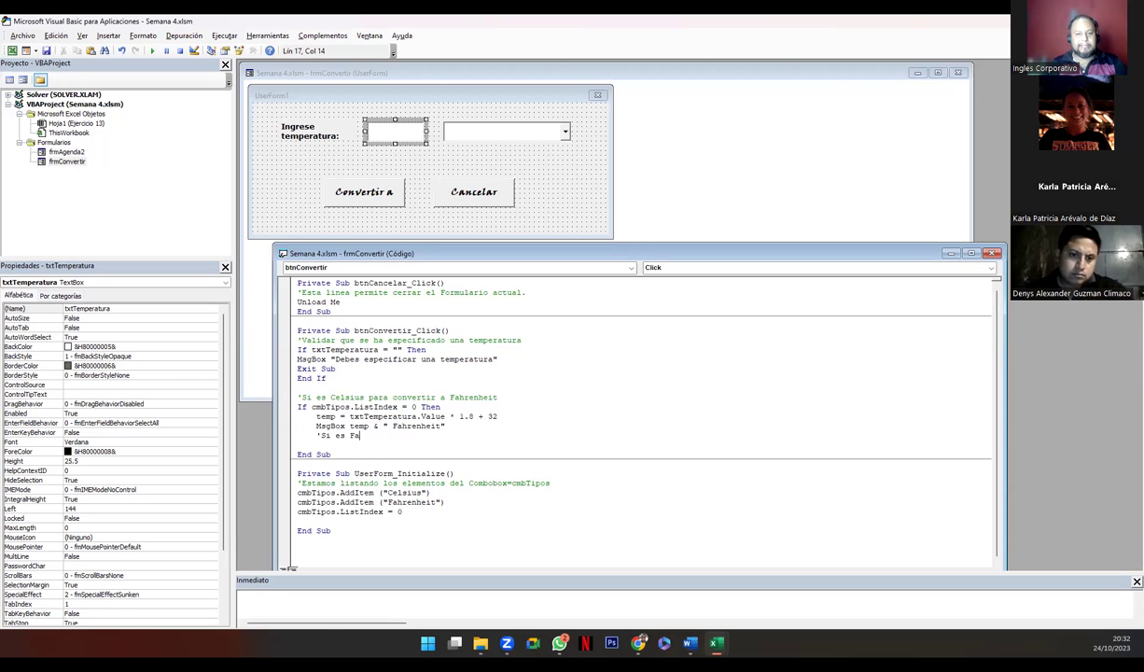
type("hrenheit convertir ")
type("a cel")
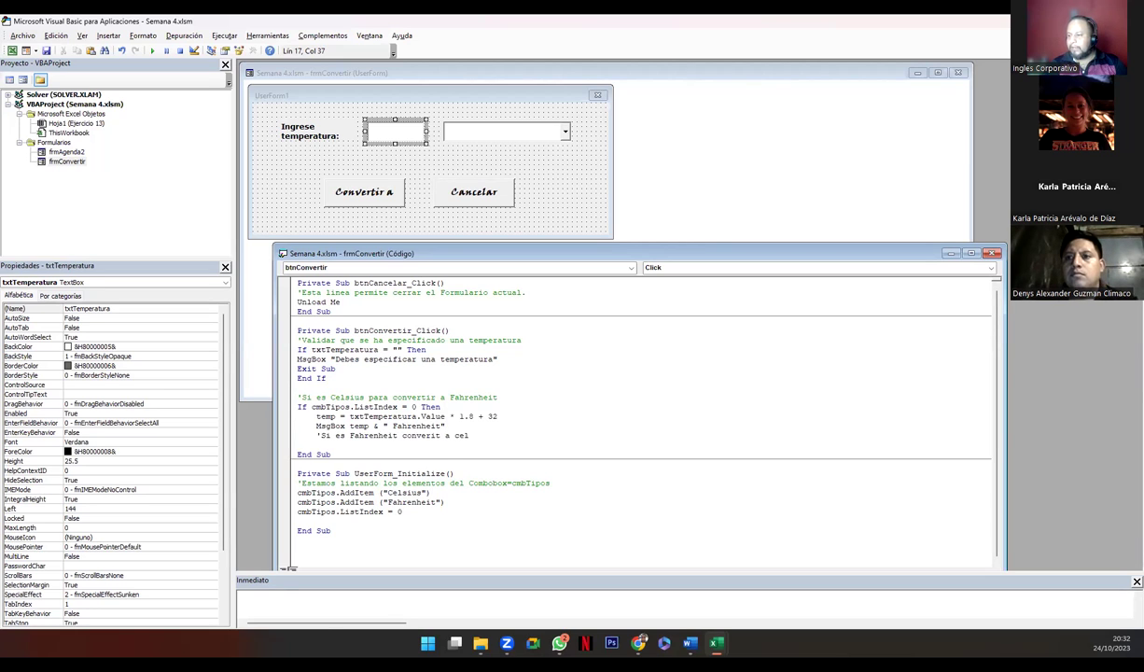
type("sius")
left_click(316, 434)
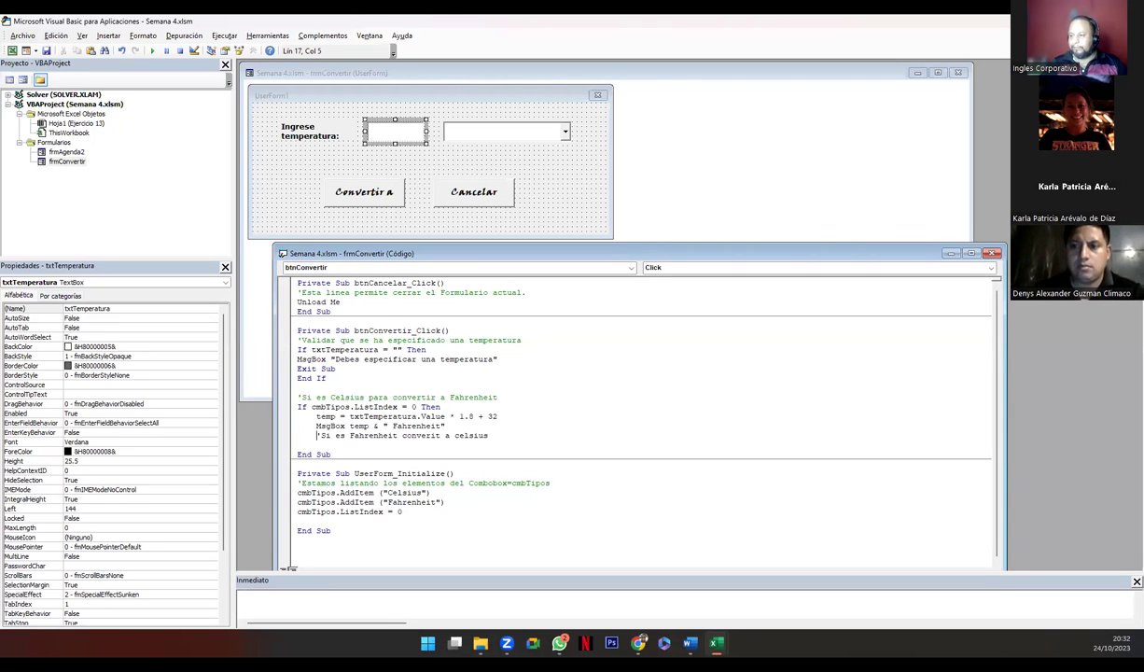
key("BackSpace")
key("BackSpace")
key("BackSpace")
key("Up")
key("Up")
key("Up")
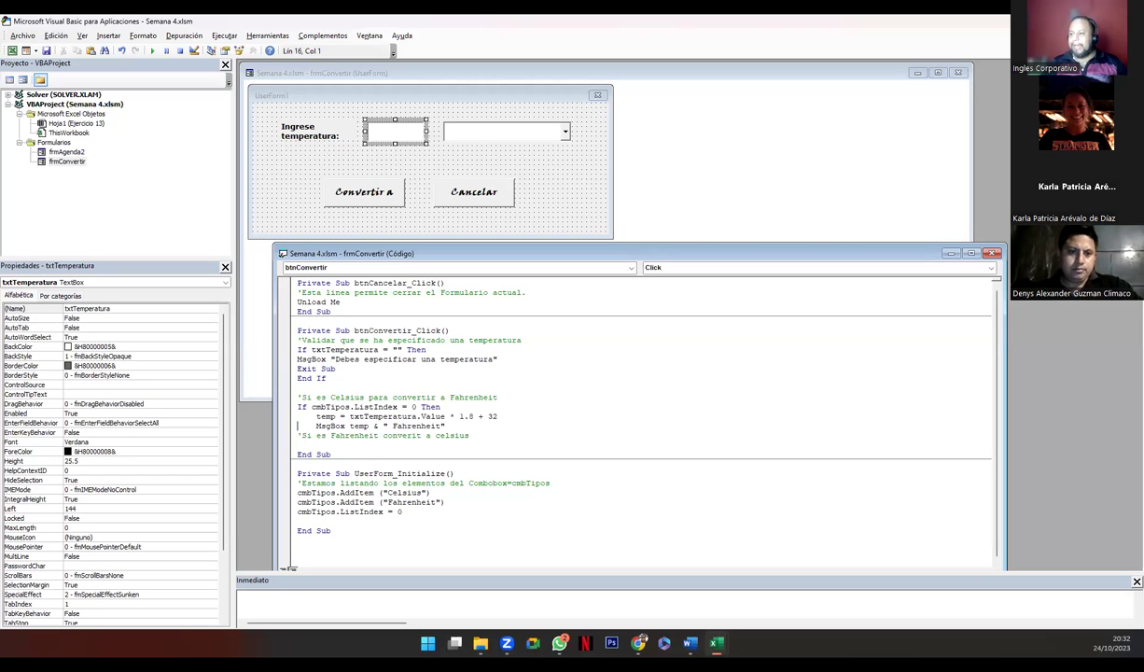
left_click_drag(298, 397, 463, 425)
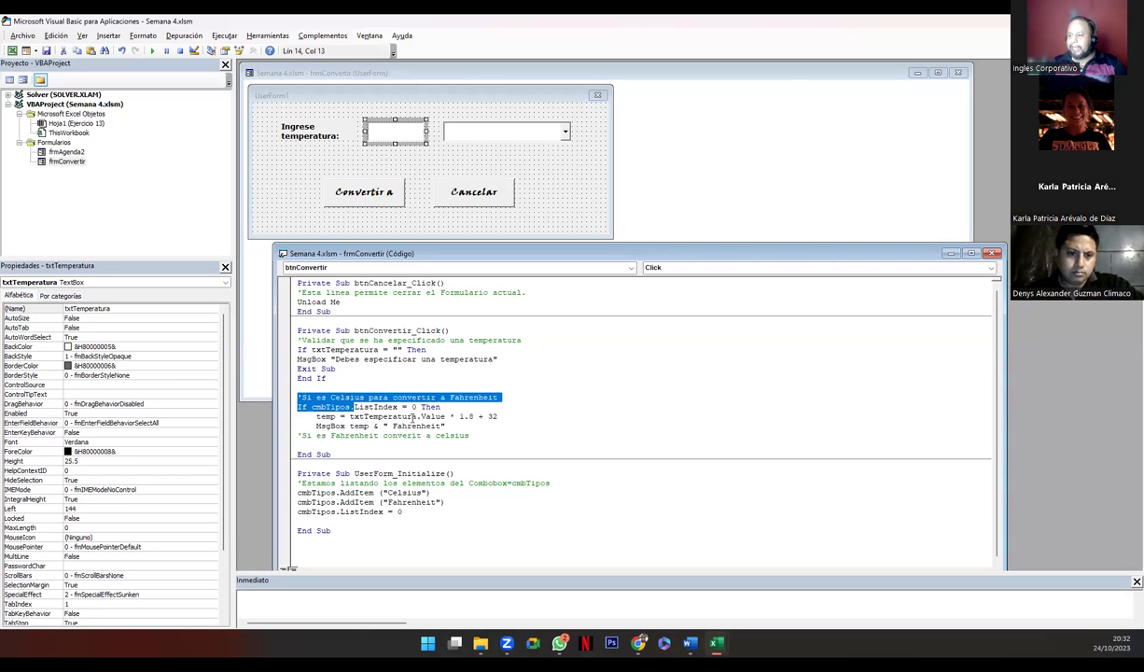
left_click(473, 437)
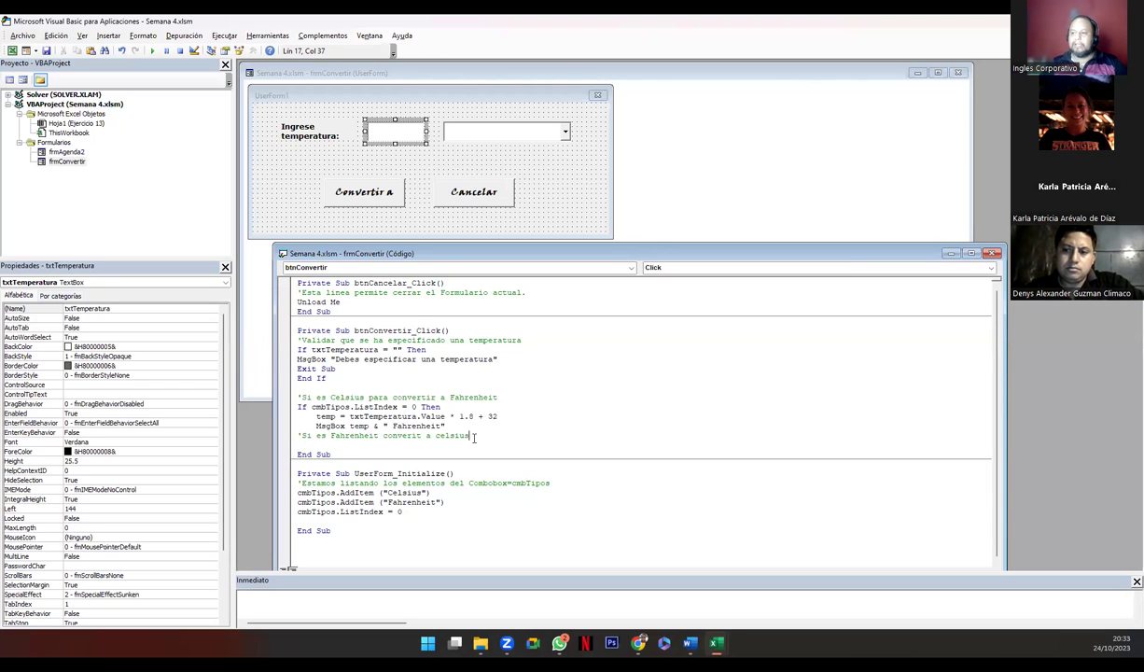
key("Return")
Type Else and paste a copy of the Celsius code, removing the duplicated comment and If lines
type("else")
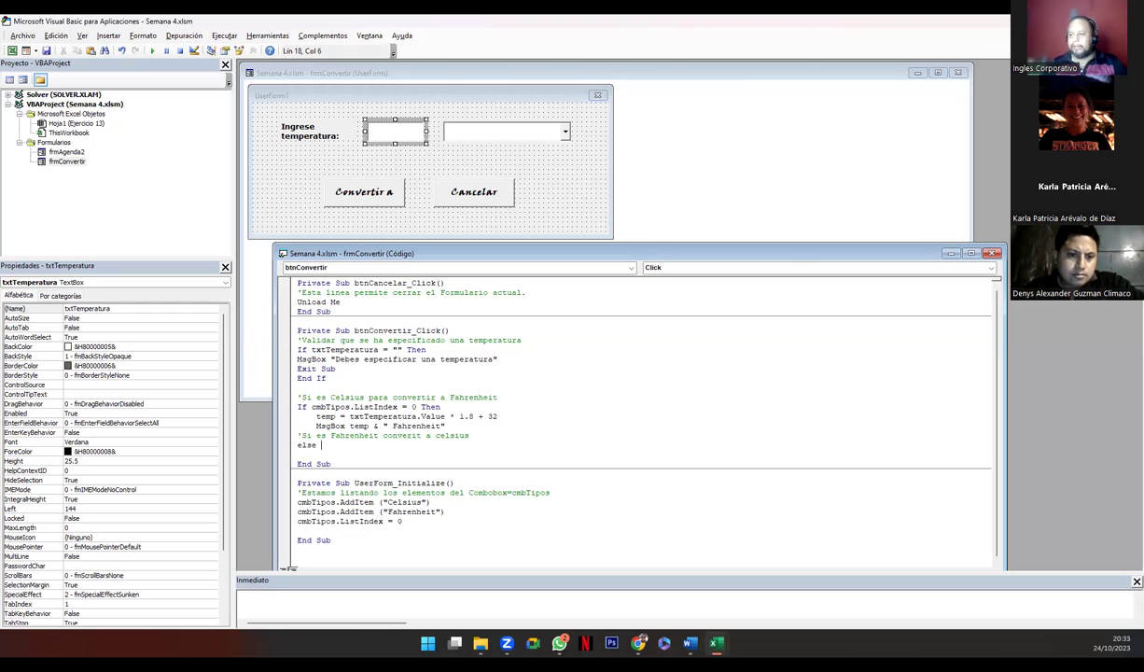
type("'Si es Celsius para convertir a Fahrenheit If cmbTipos.ListIndex = 0 Then     temp = txtTemperatura.Value * 1.8 + 32     MsgBox temp & \" Fahrenheit\"")
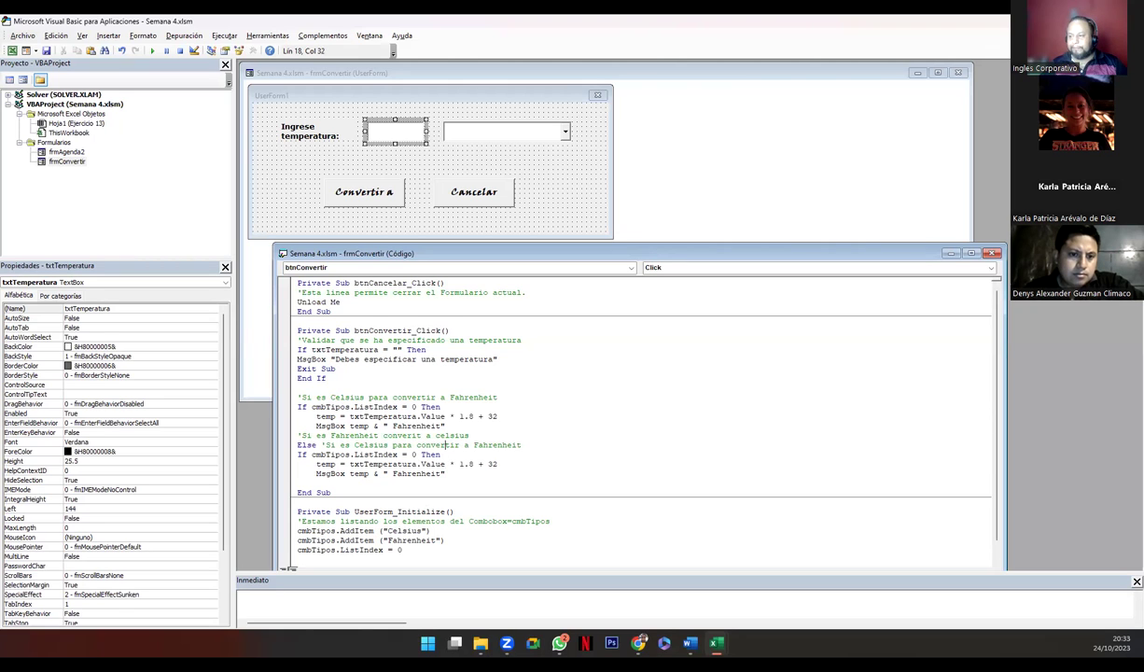
key("shift+End")
key("BackSpace")
key("BackSpace")
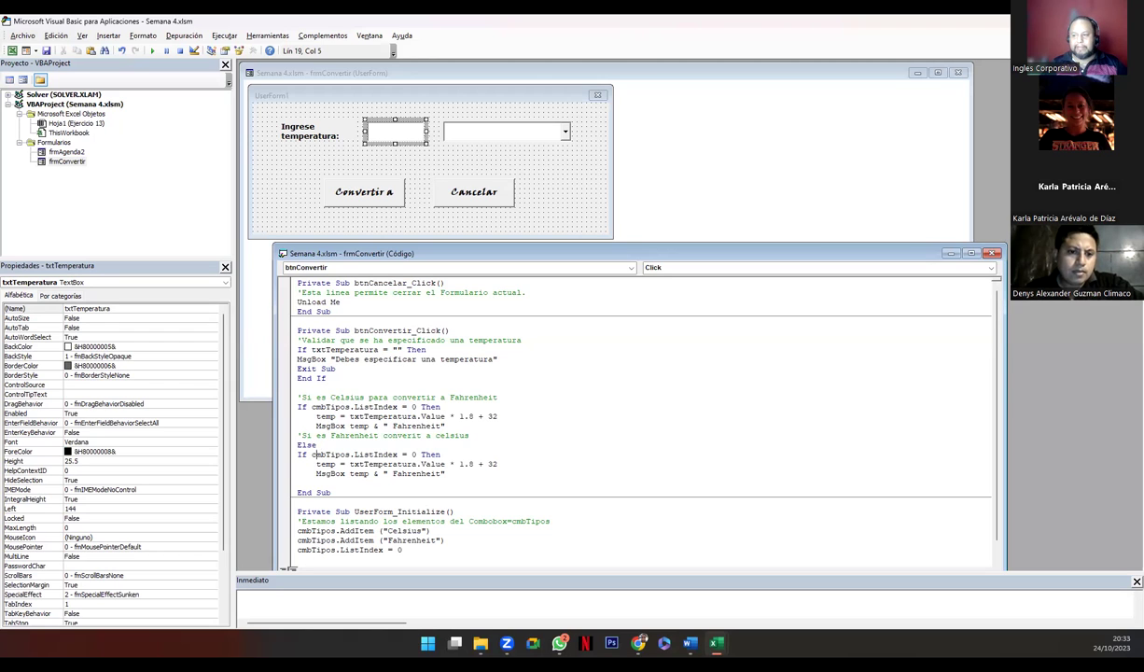
key("shift+End")
key("BackSpace")
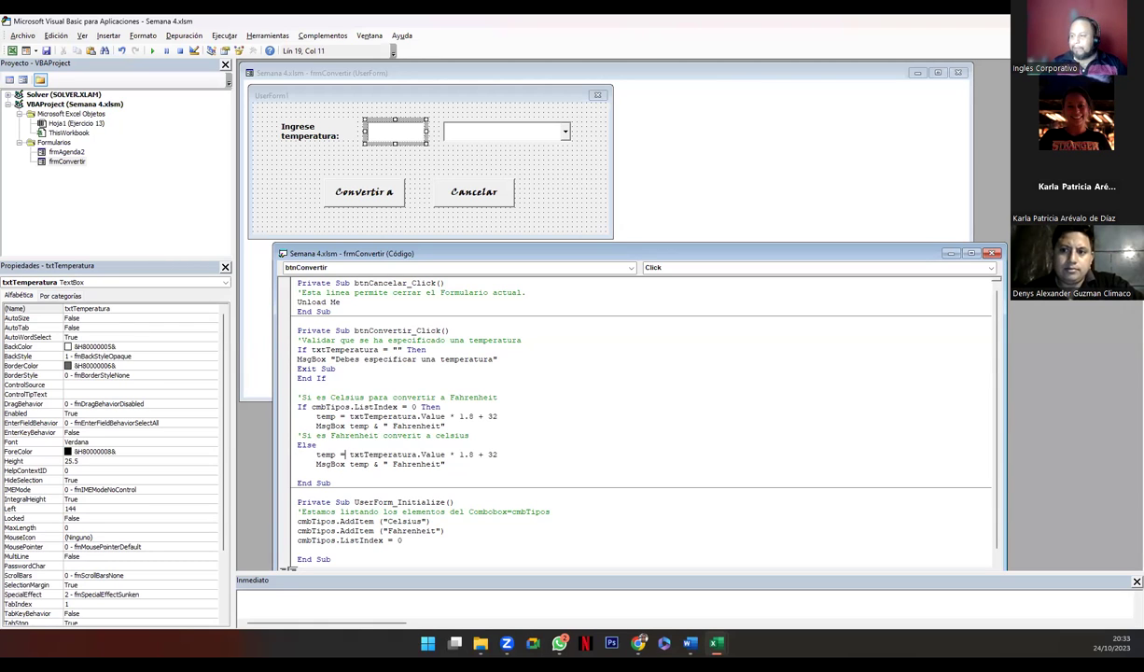
Change the pasted formula to (txtTemperatura.Value - 32) * 5 / 9 and close with End If
type("(")
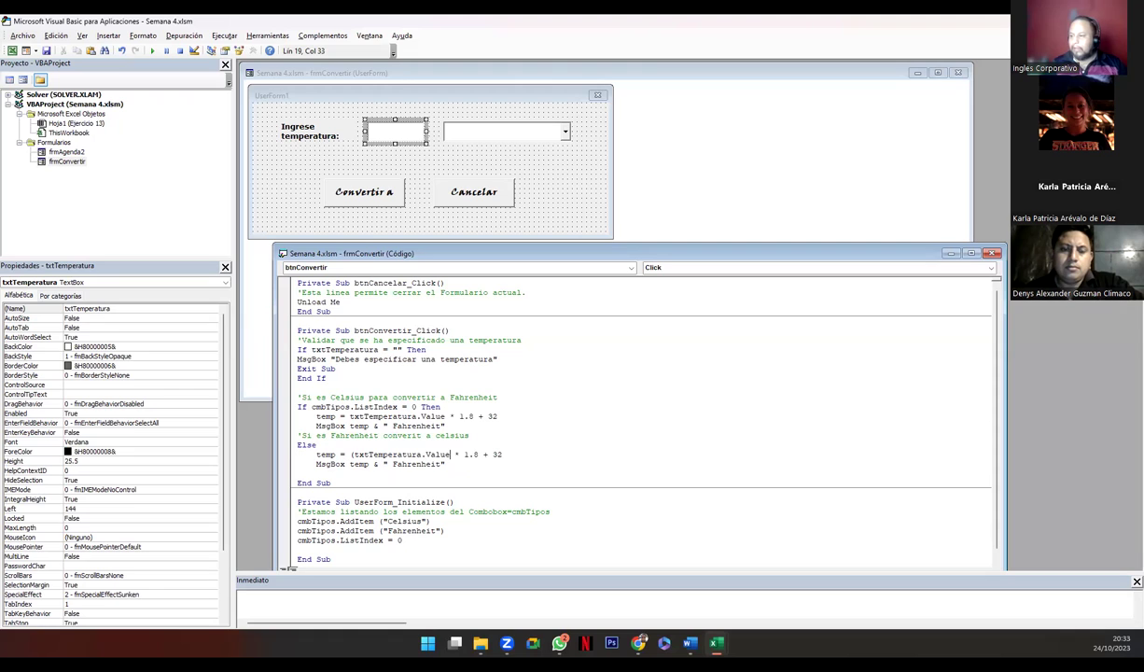
type(" -32 ")
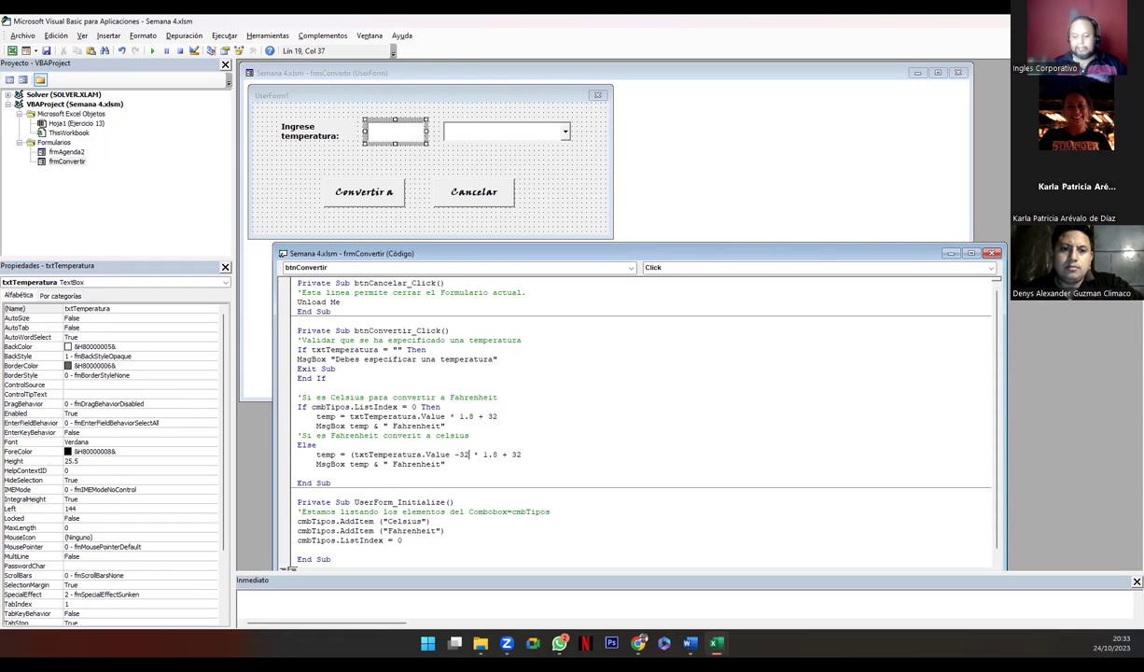
type(")")
key("Delete")
key("Delete")
key("Delete")
key("Delete")
key("Delete")
key("Delete")
key("Delete")
key("Delete")
key("Delete")
key("Delete")
key("Delete")
type("5/9")
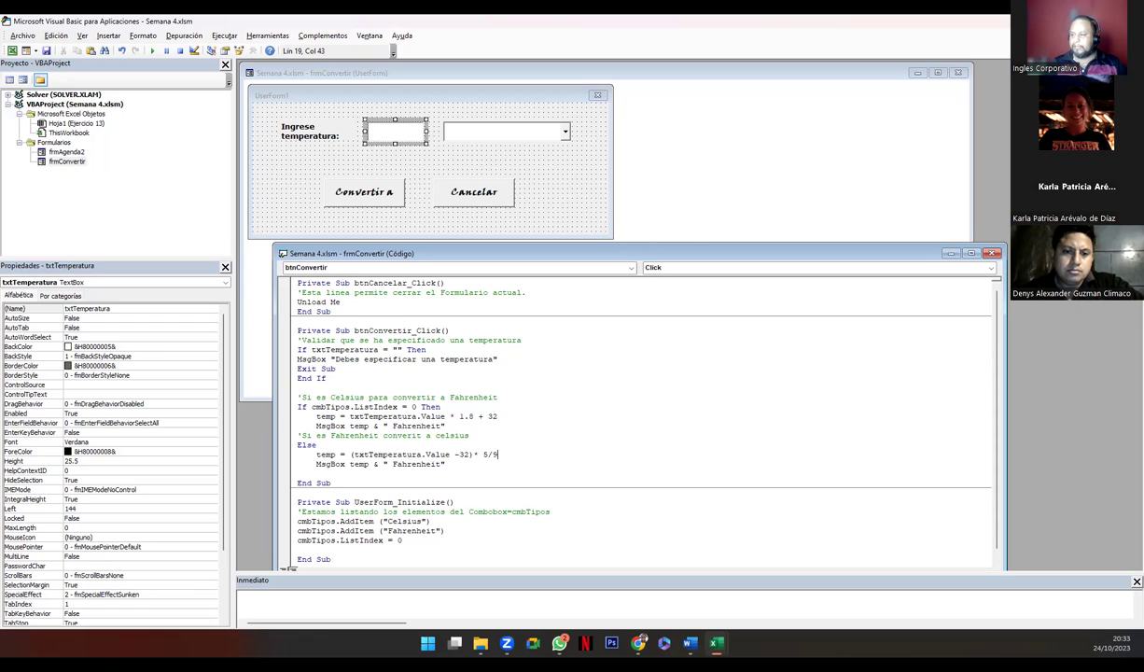
left_click(446, 464)
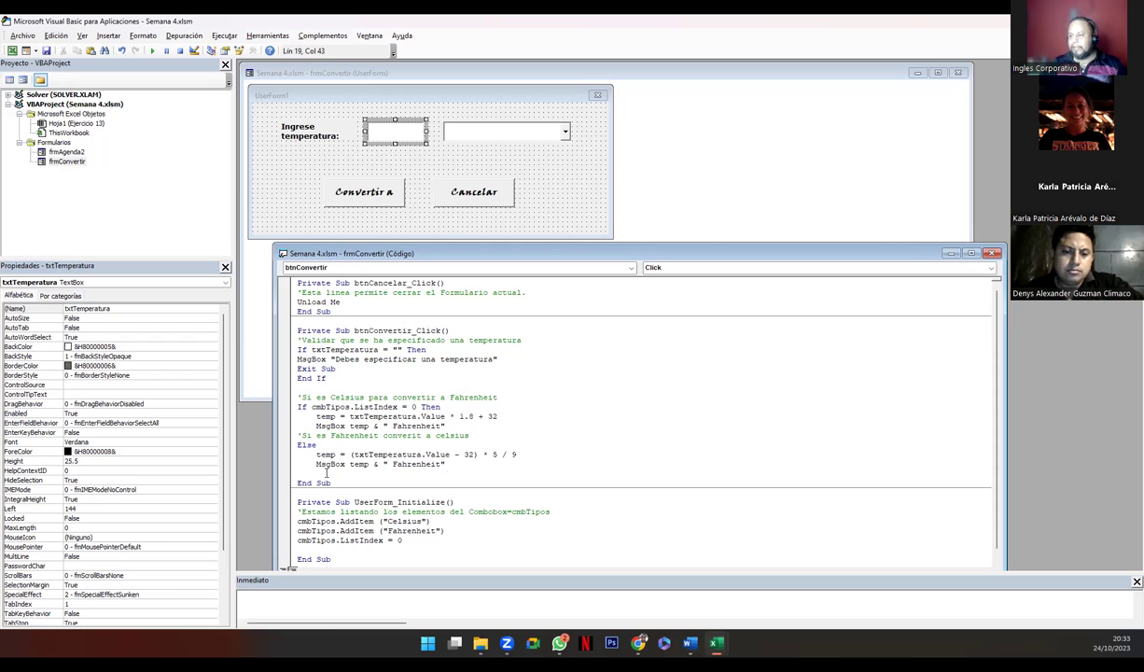
key("Return")
type("en")
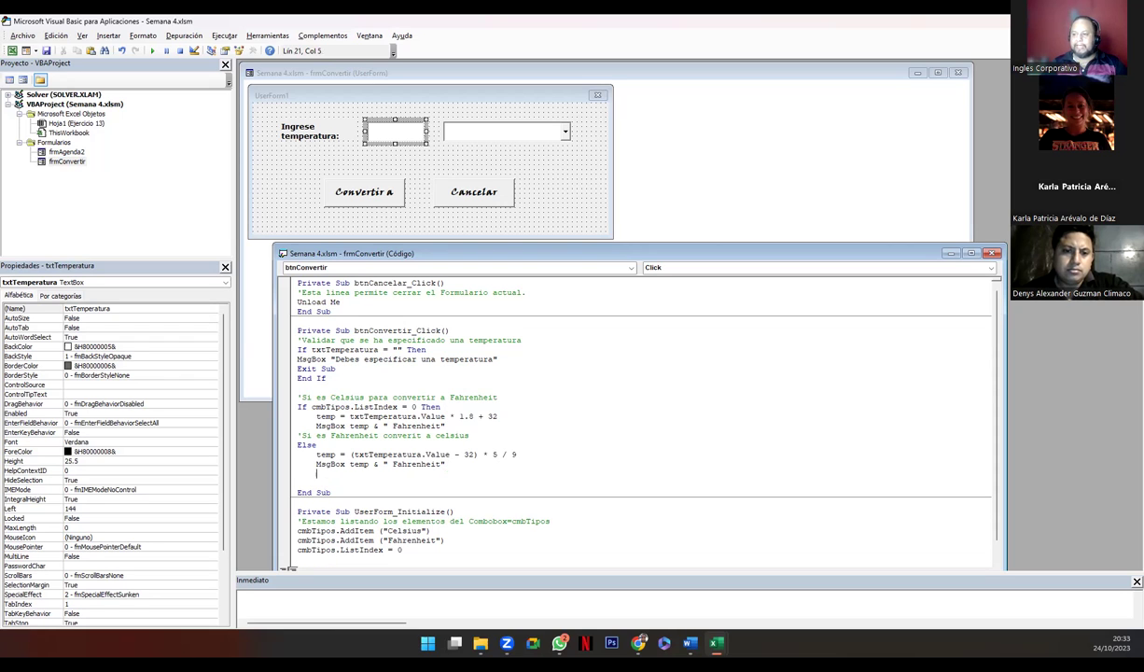
type("d if")
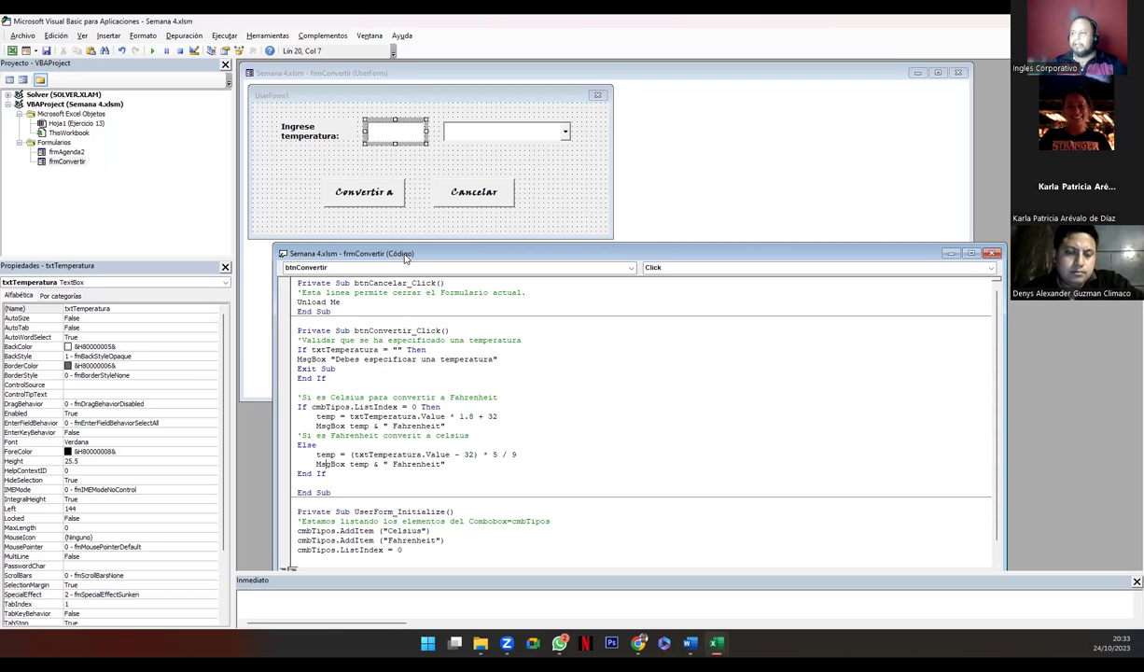
Move the code window up and right, then highlight the validation check and Celsius branch for review
mouse_move(405, 258)
left_mouse_down()
mouse_move(607, 159)
mouse_move(800, 135)
left_mouse_up()
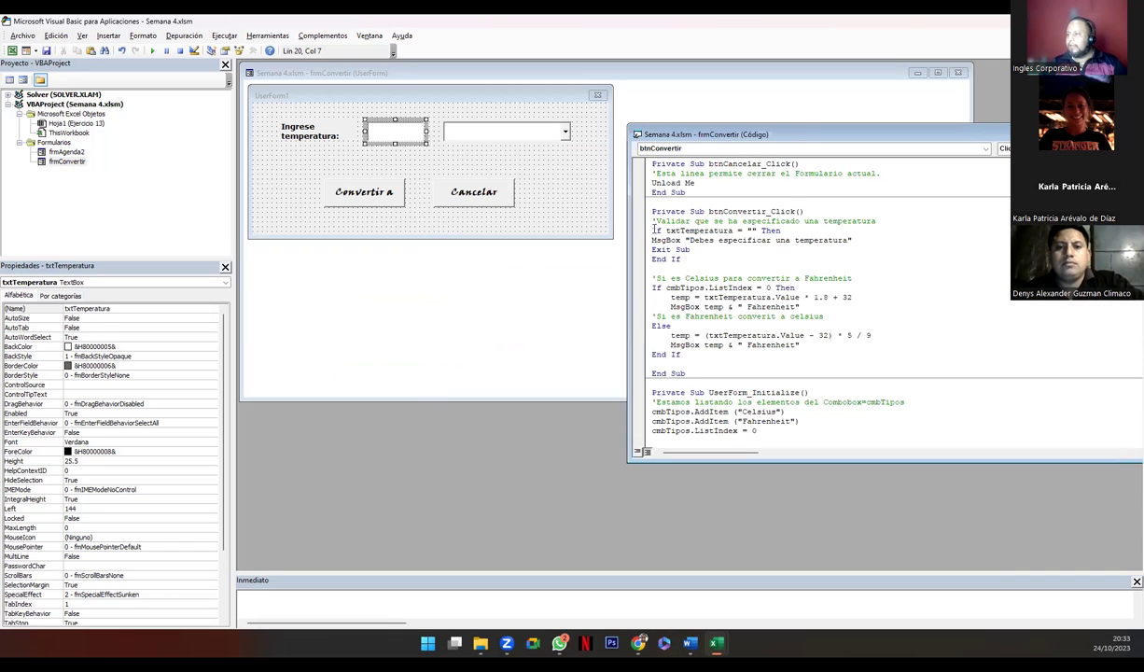
left_click_drag(652, 230, 710, 258)
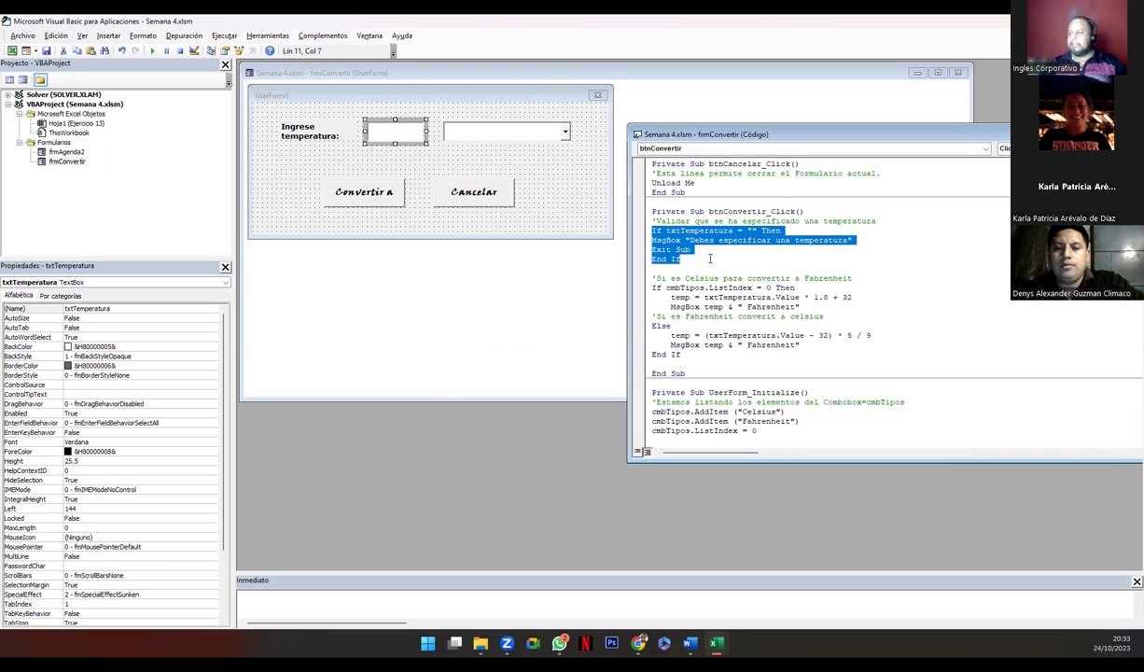
left_click(710, 258)
left_click_drag(691, 249, 663, 250)
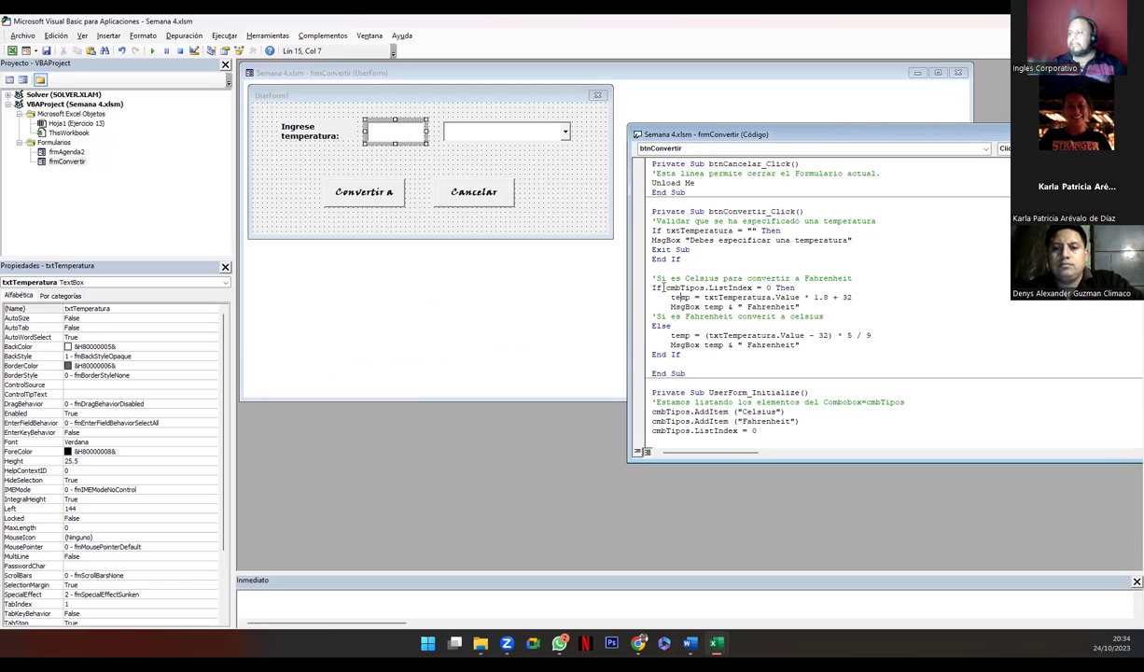
left_click(646, 230)
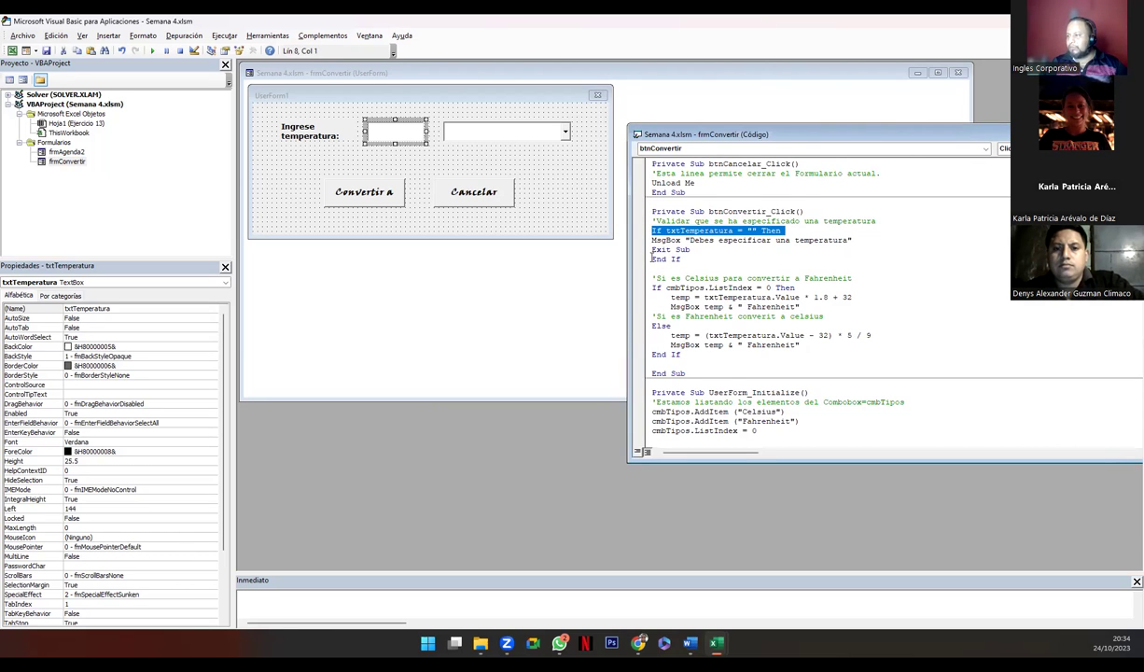
left_click(746, 230)
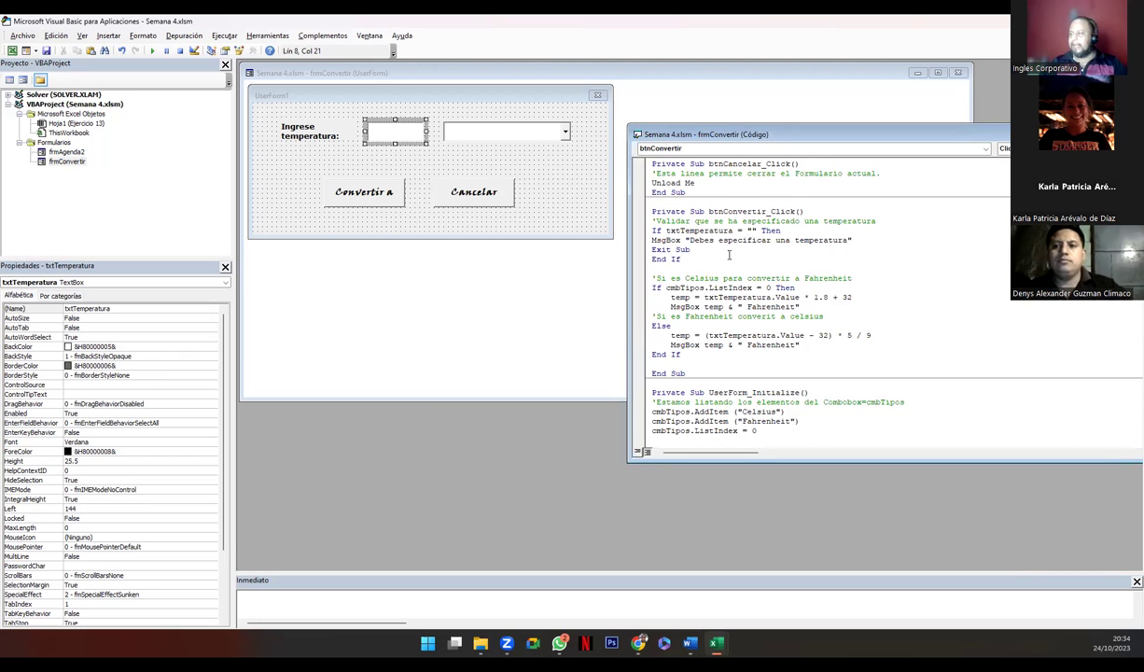
left_click_drag(653, 278, 810, 307)
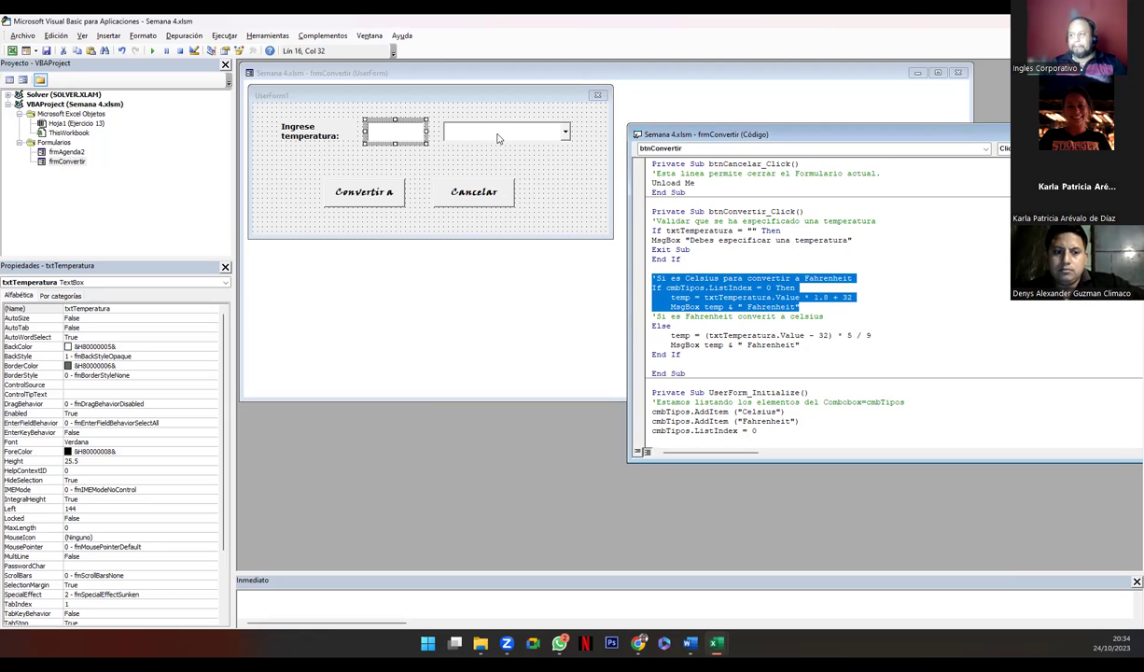
left_click(706, 297)
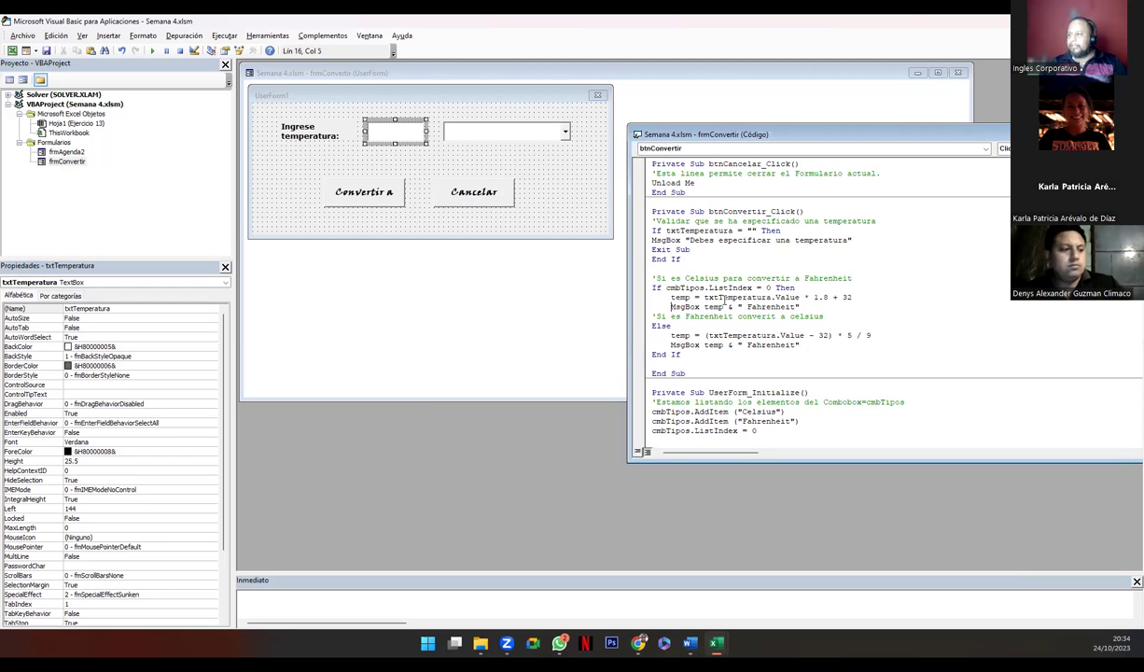
key("shift+End")
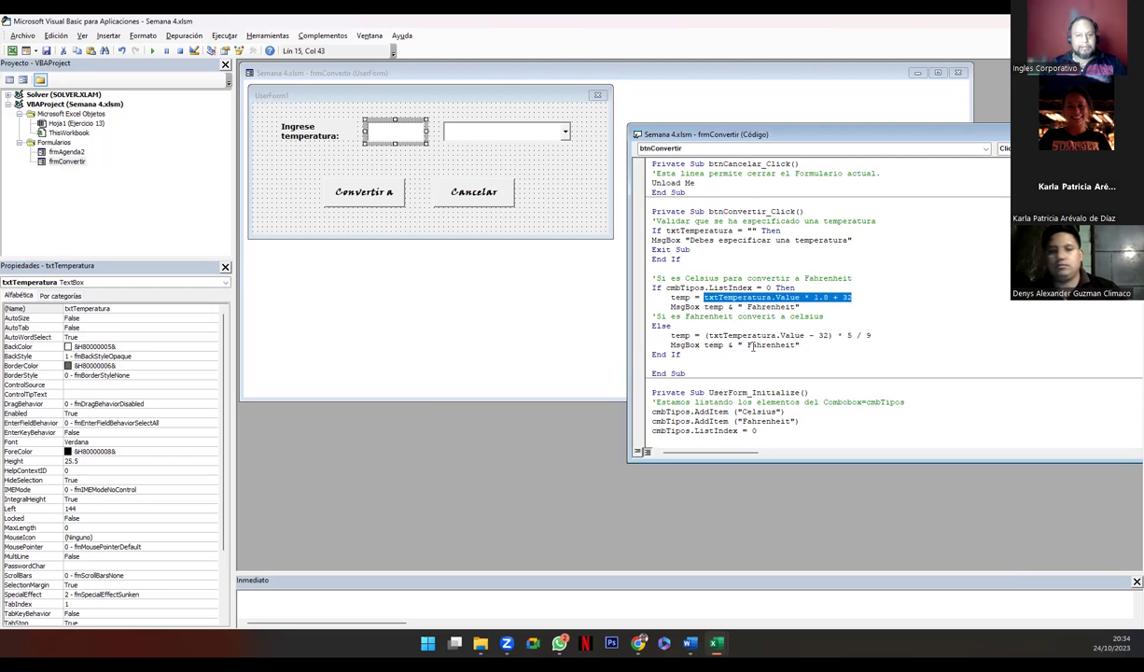
double_click(751, 345)
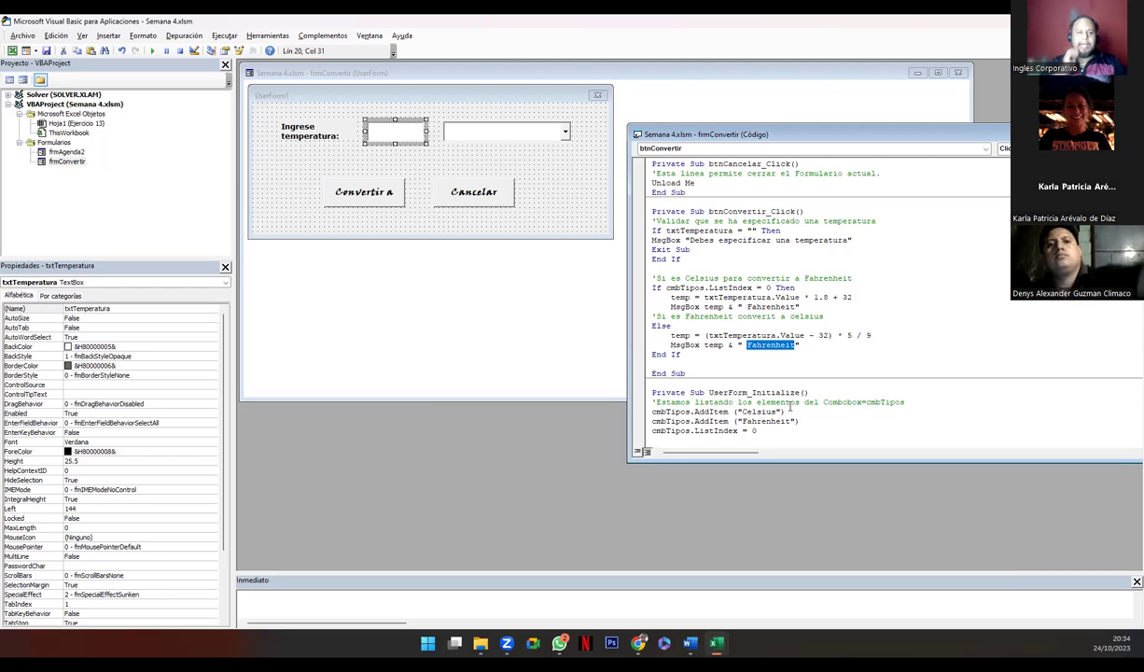
Relabel the Else message as Celcius and edit the & in the first MsgBox line
type("Cel")
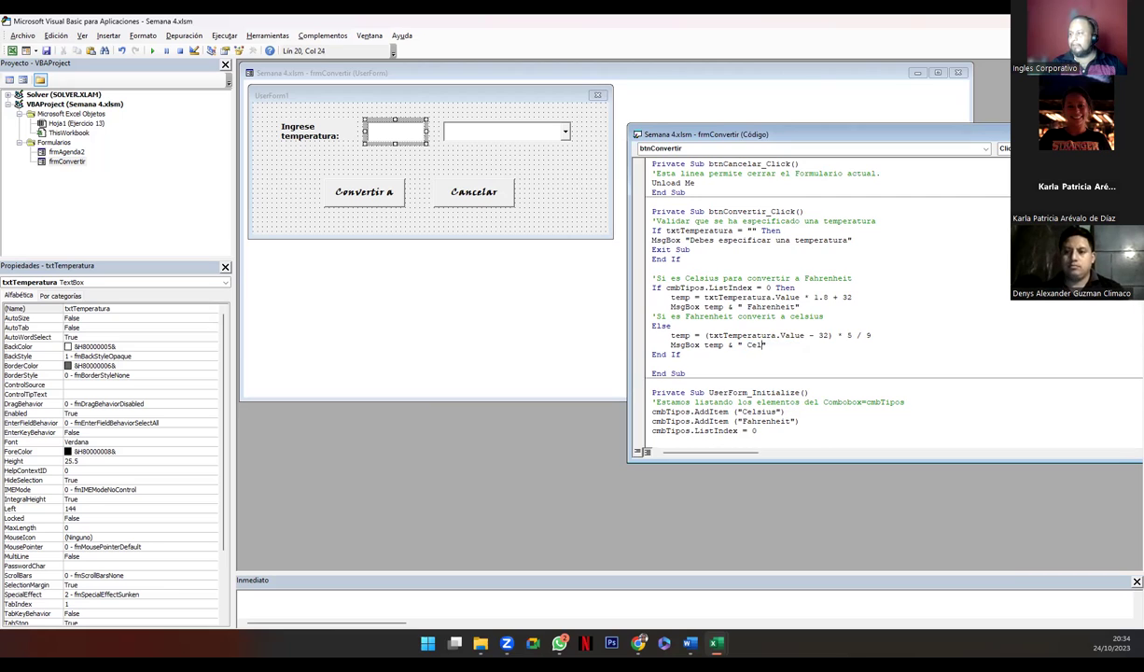
type("cis")
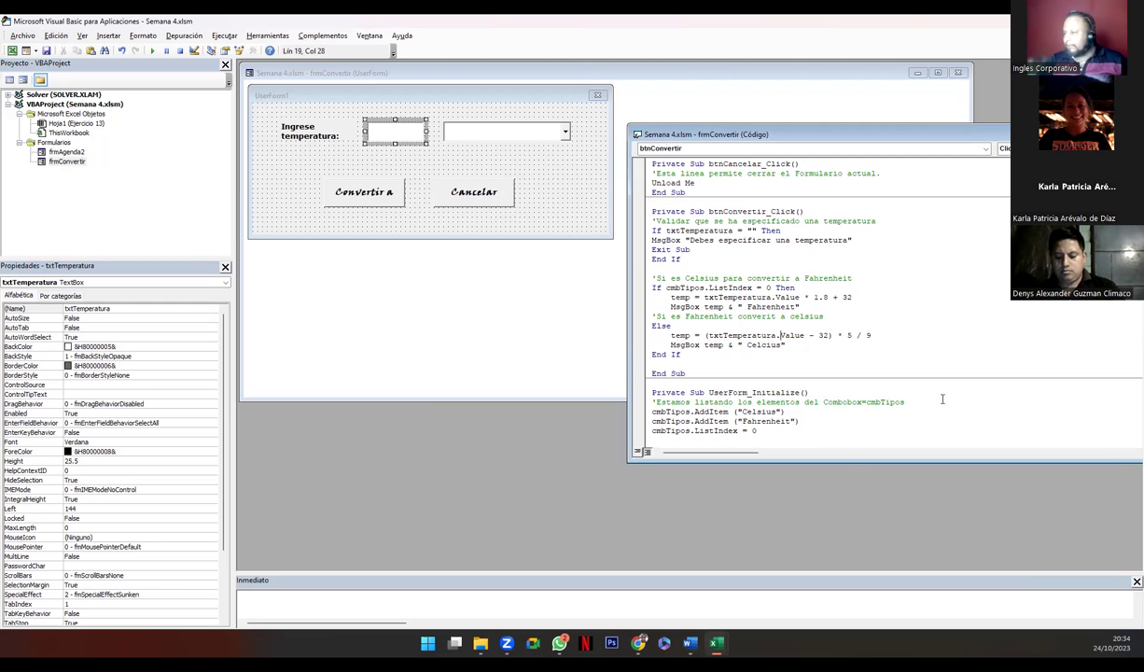
left_click(731, 307)
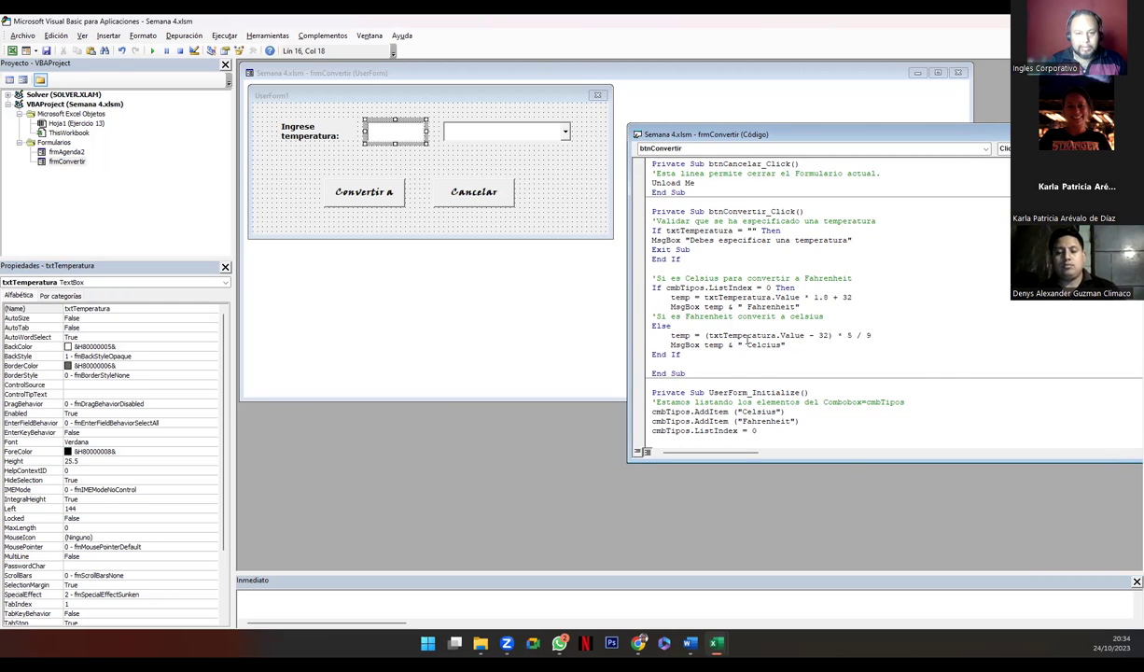
type("amp")
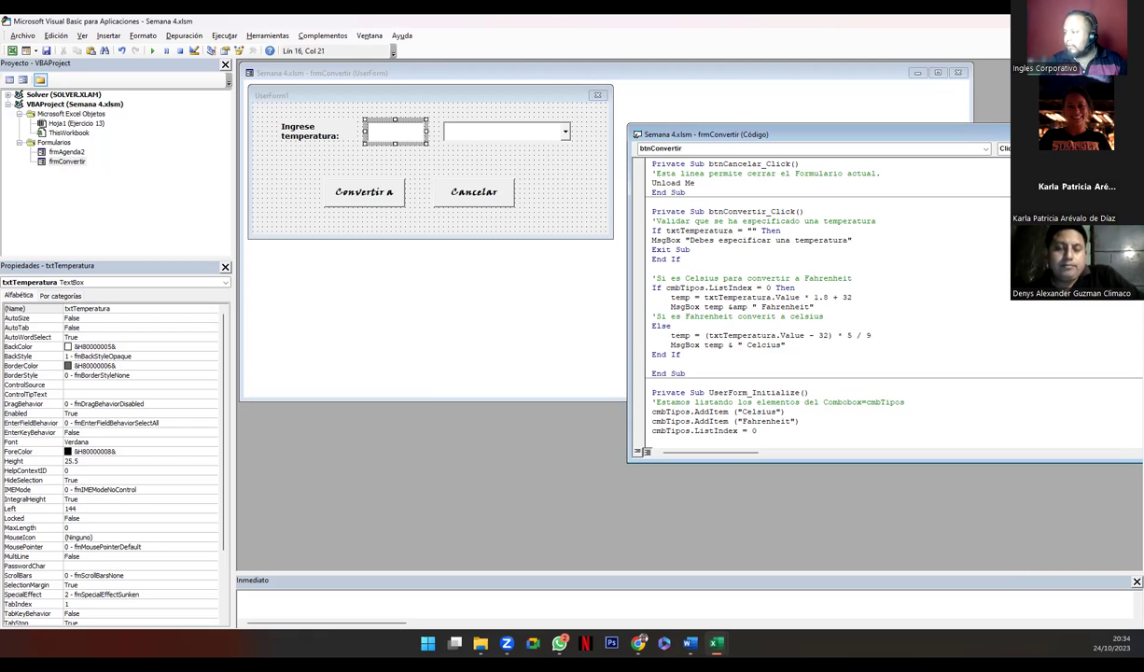
type(";amp")
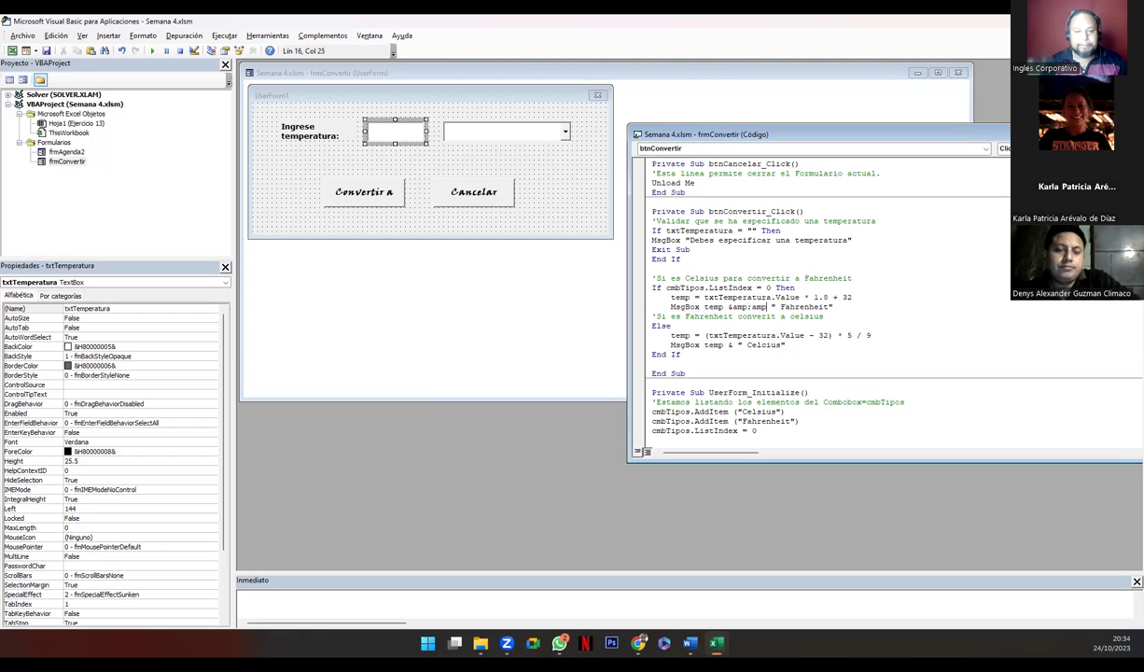
type(";")
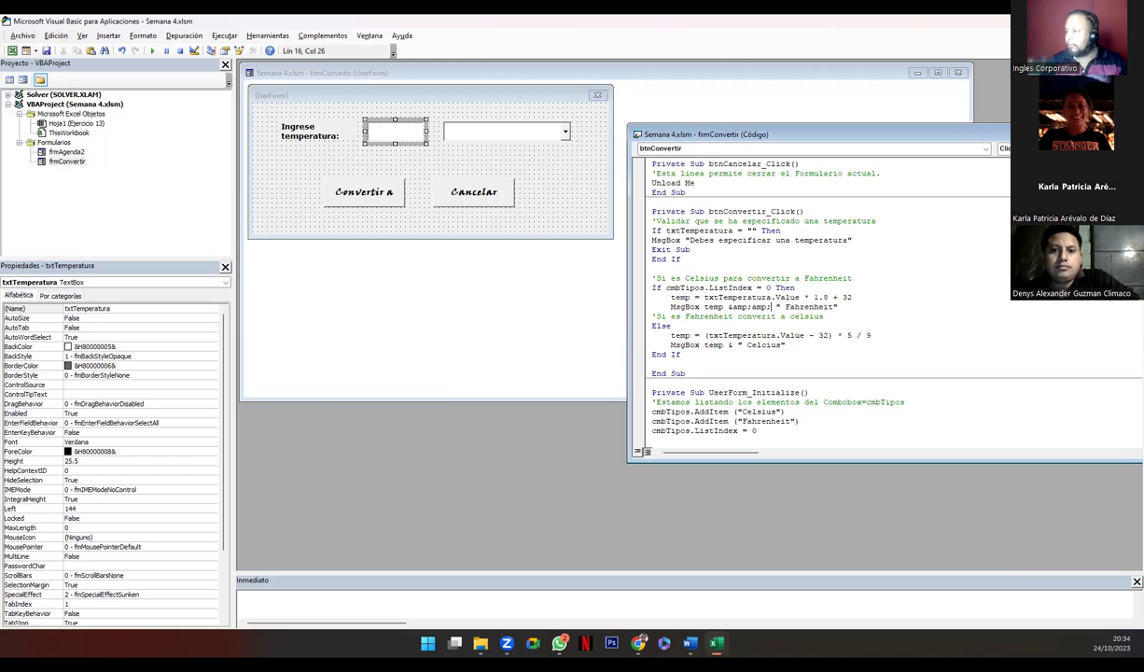
left_click(746, 343)
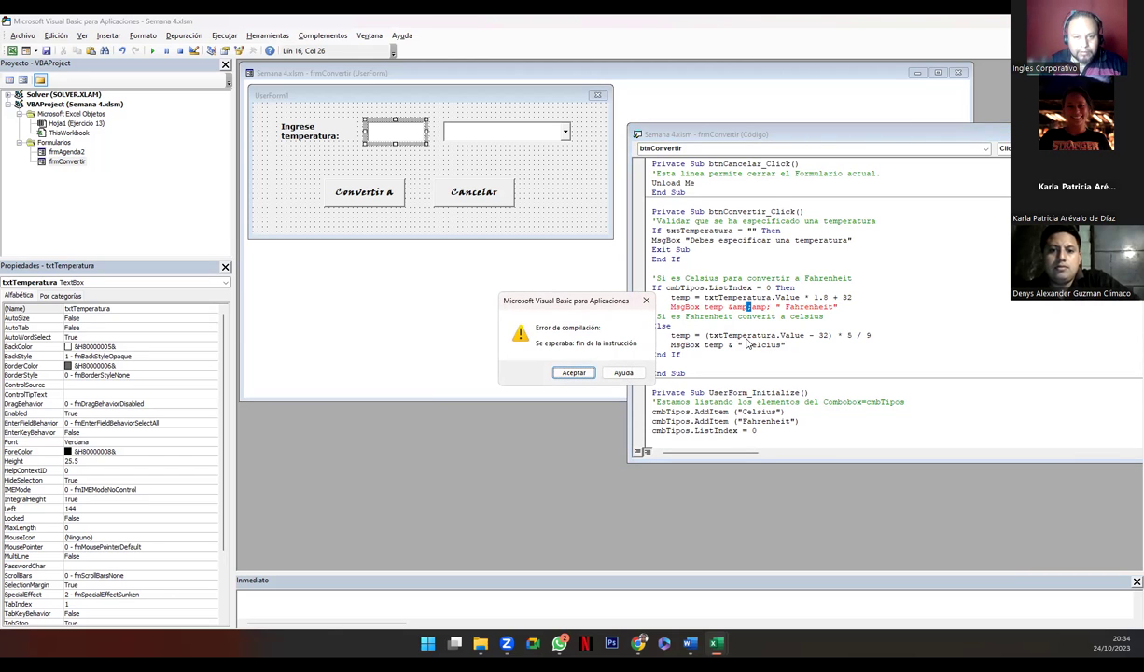
Delete the stray amp; text and retype & on the first MsgBox line
key("Return")
key("Delete")
key("Delete")
key("Delete")
key("Delete")
key("BackSpace")
key("BackSpace")
key("BackSpace")
key("BackSpace")
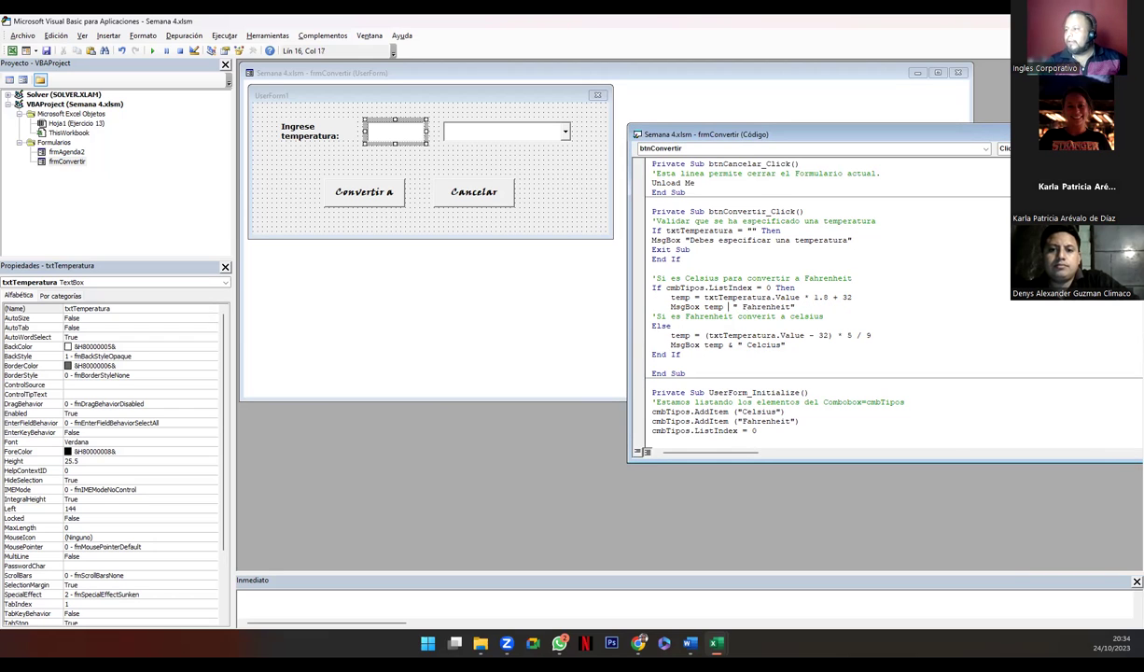
type("&")
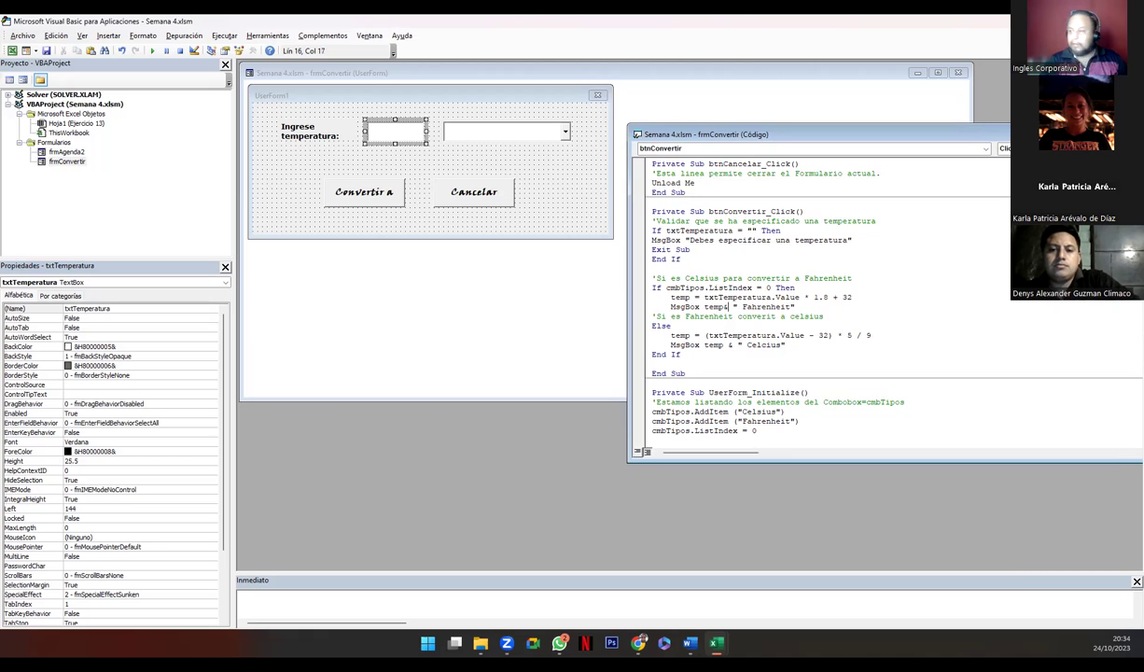
left_click(719, 329)
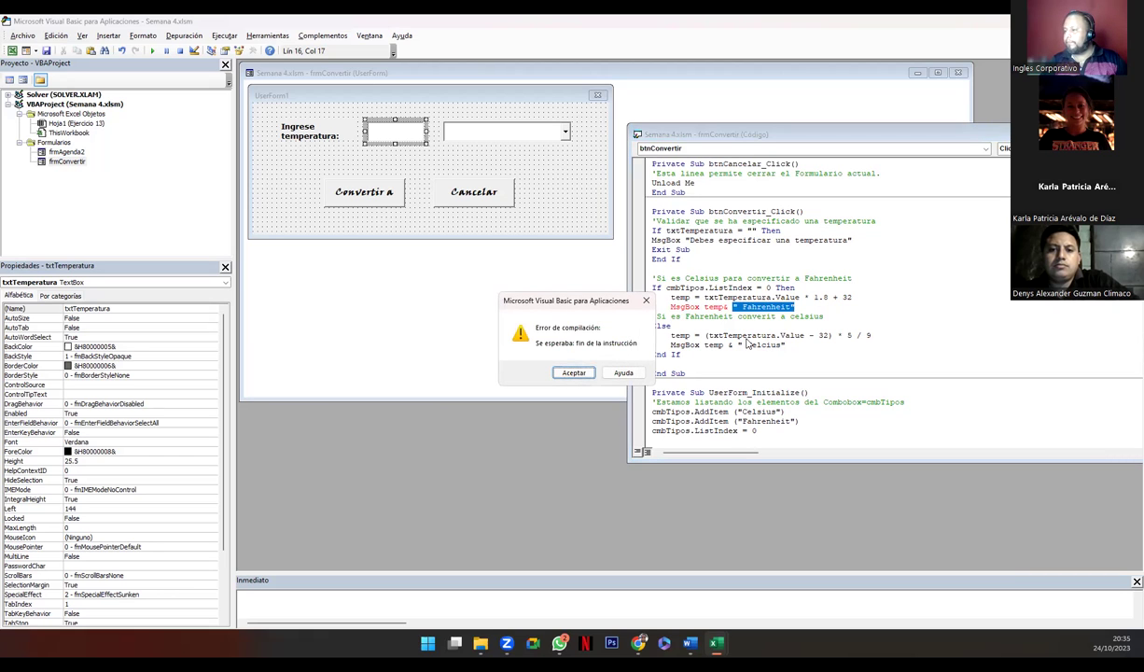
key("Return")
key("Left")
key("Down")
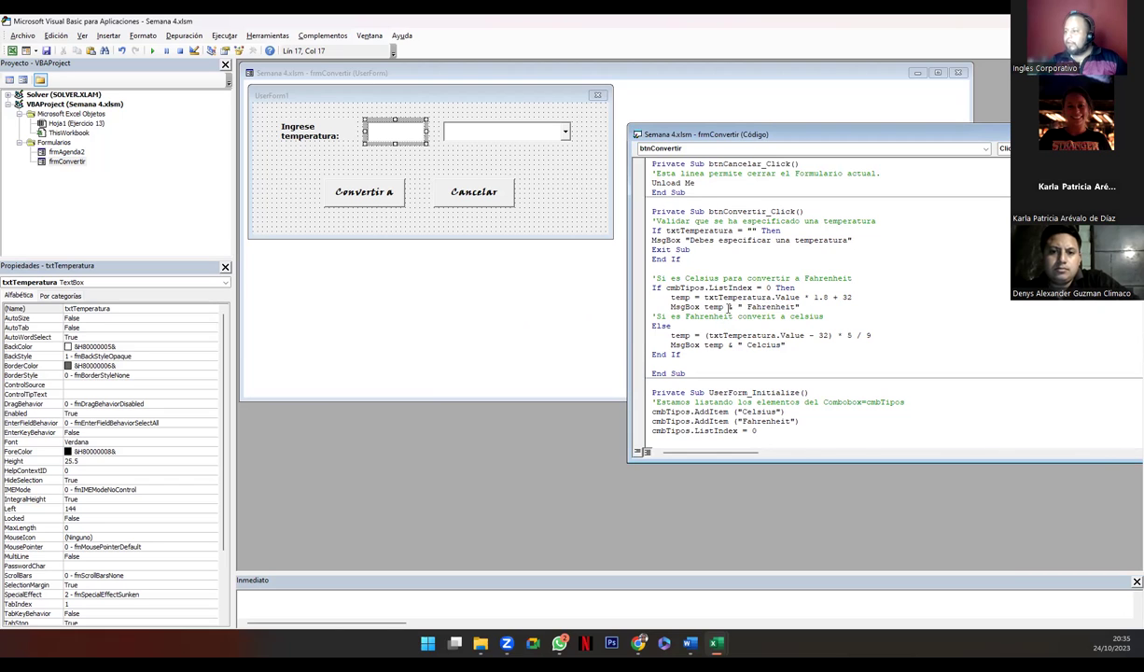
Restore the spaces around & so MsgBox temp & " Fahrenheit" compiles, then run the form
double_click(732, 307)
key("Left")
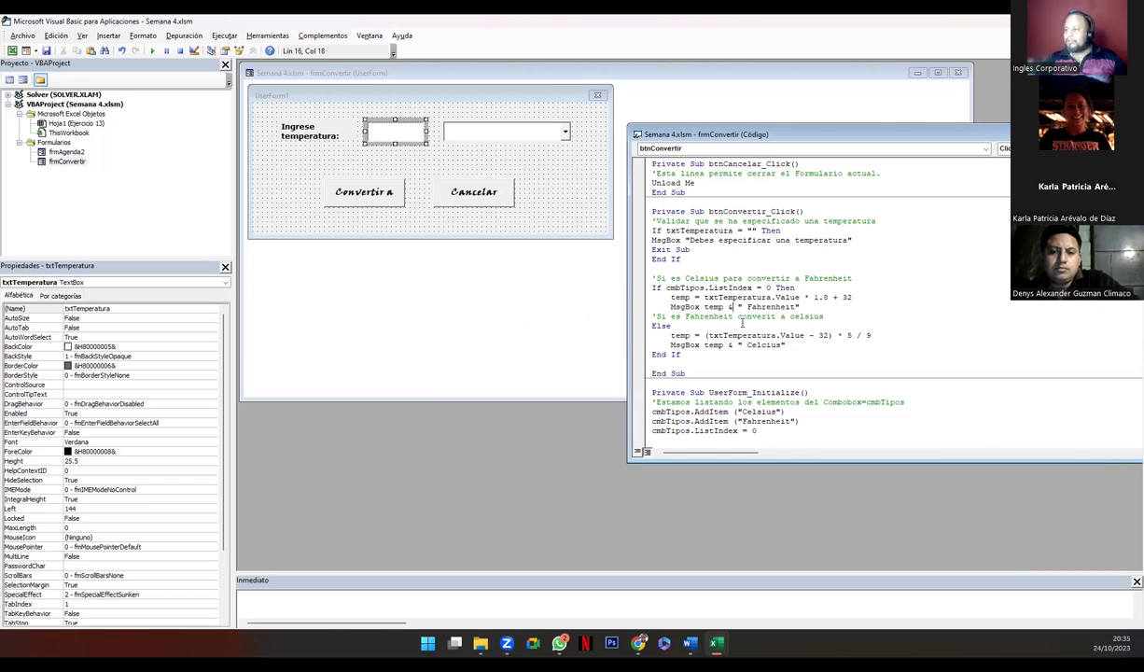
key("BackSpace")
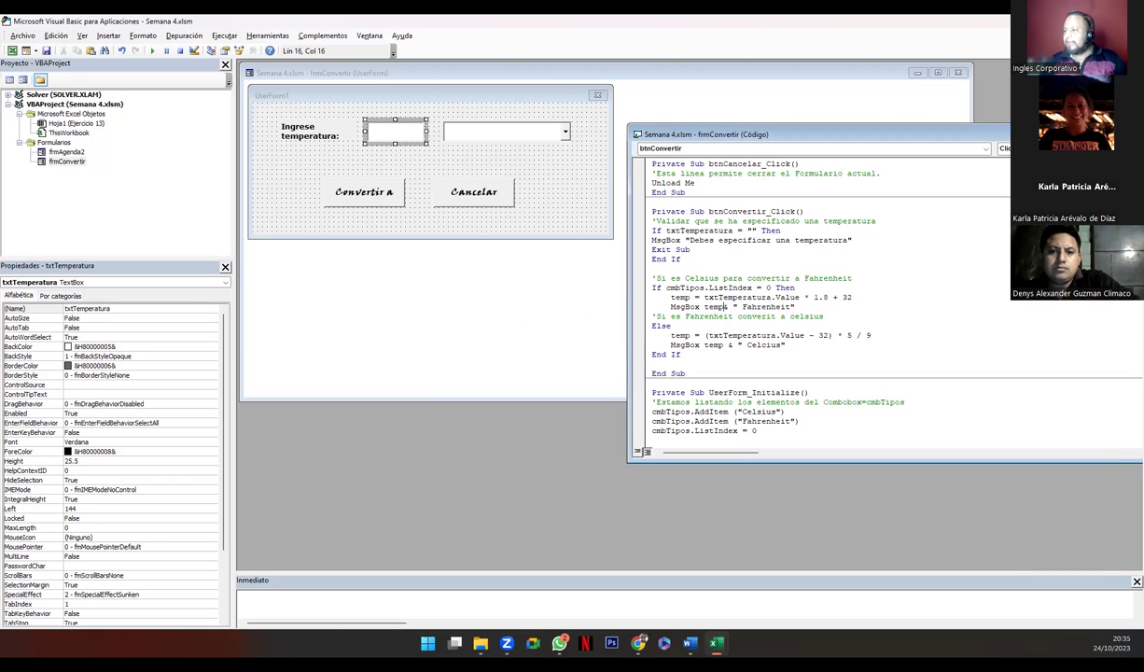
left_click(743, 326)
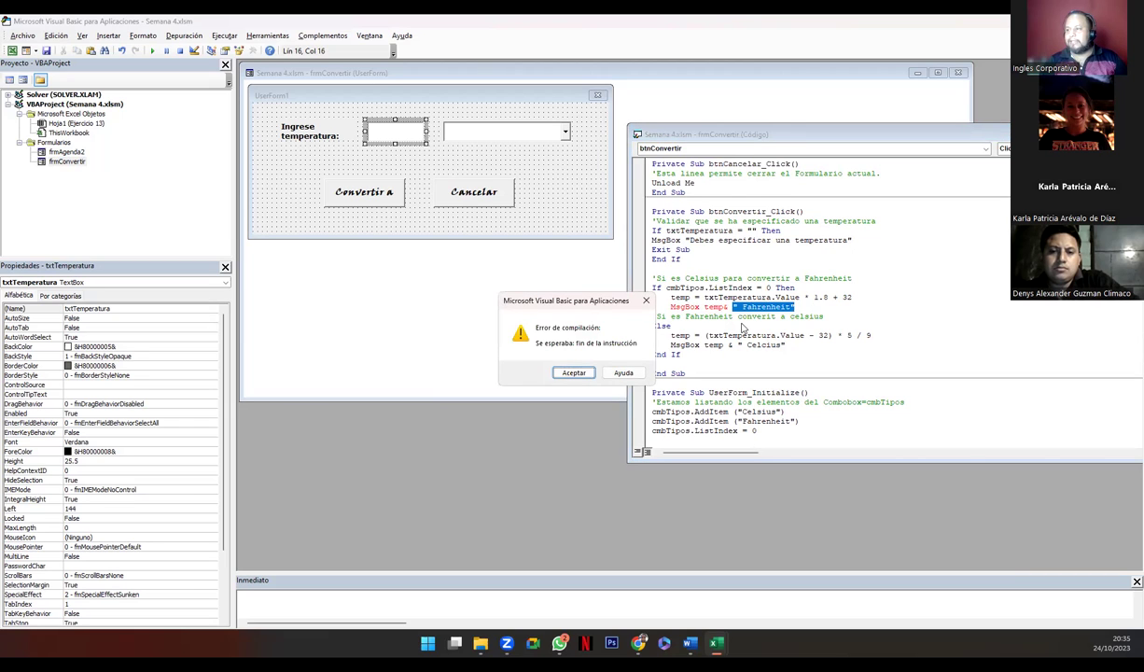
key("Return")
key("Up")
key("ctrl+z")
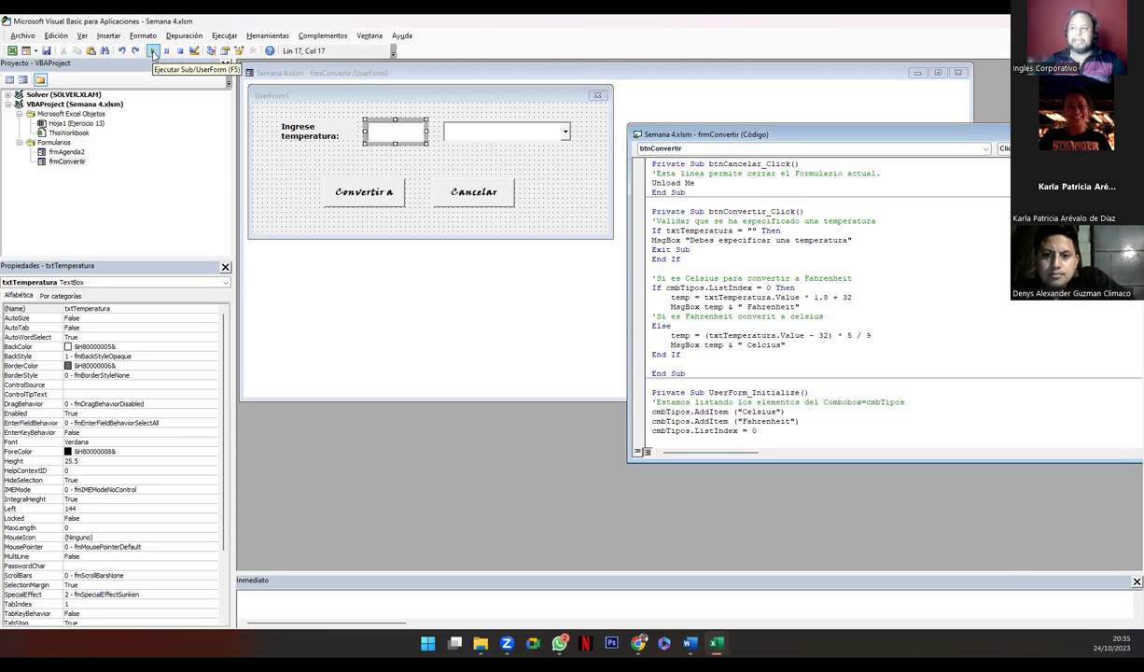
left_click(153, 52)
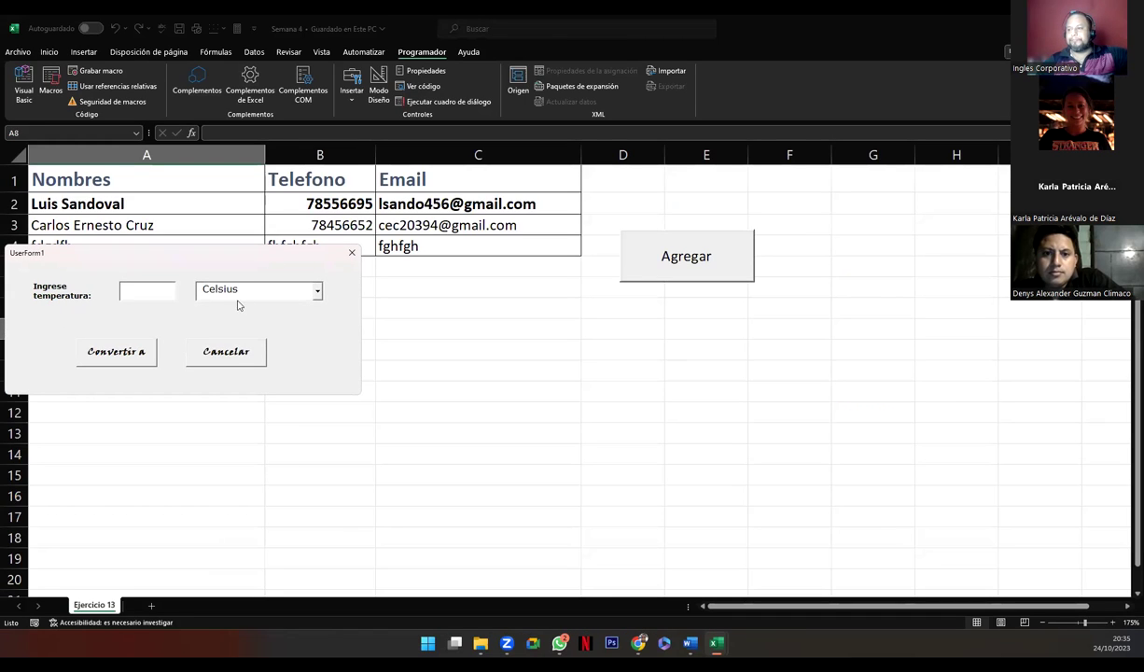
Convert 150 from Celsius on the form, getting 302 Fahrenheit
left_click_drag(245, 262, 595, 338)
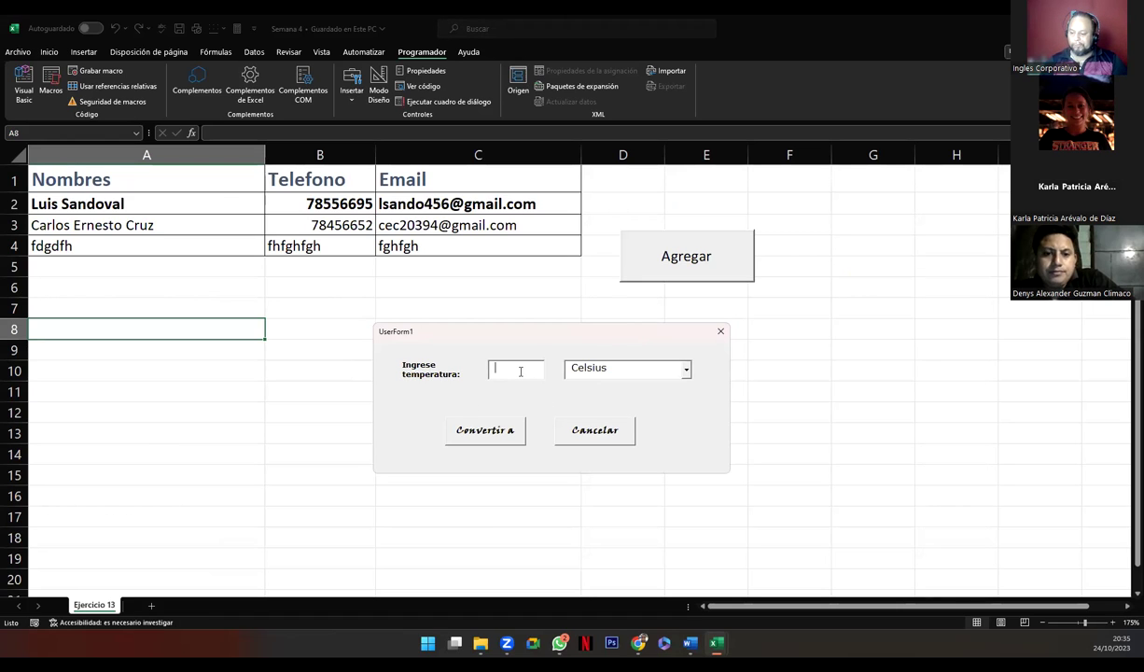
type("150")
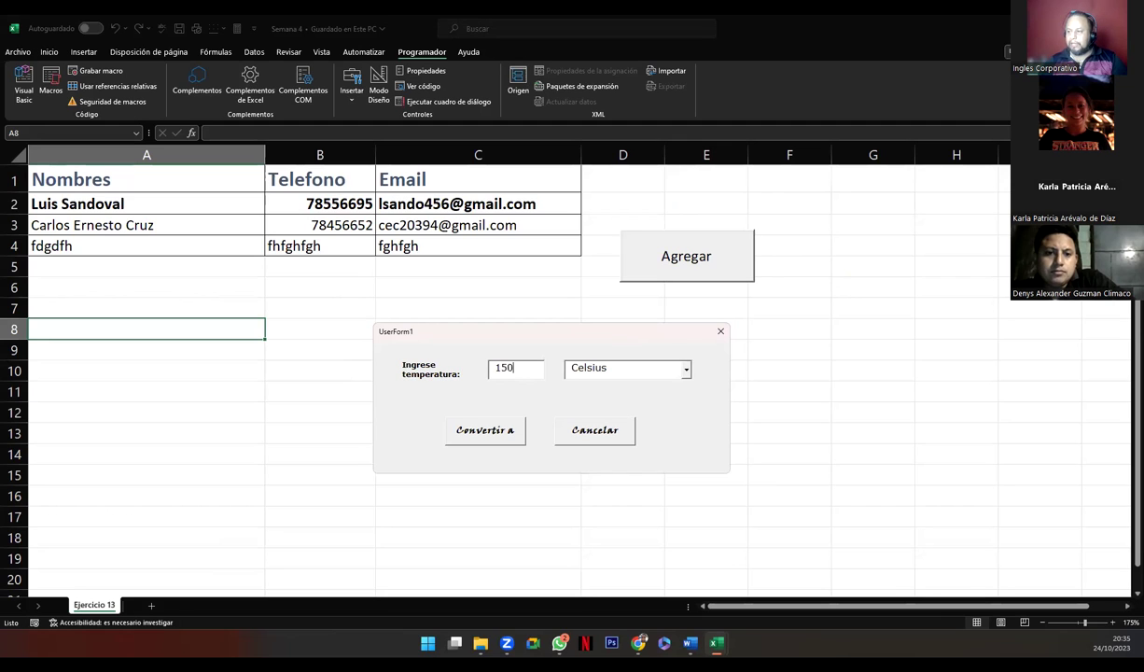
left_click(484, 432)
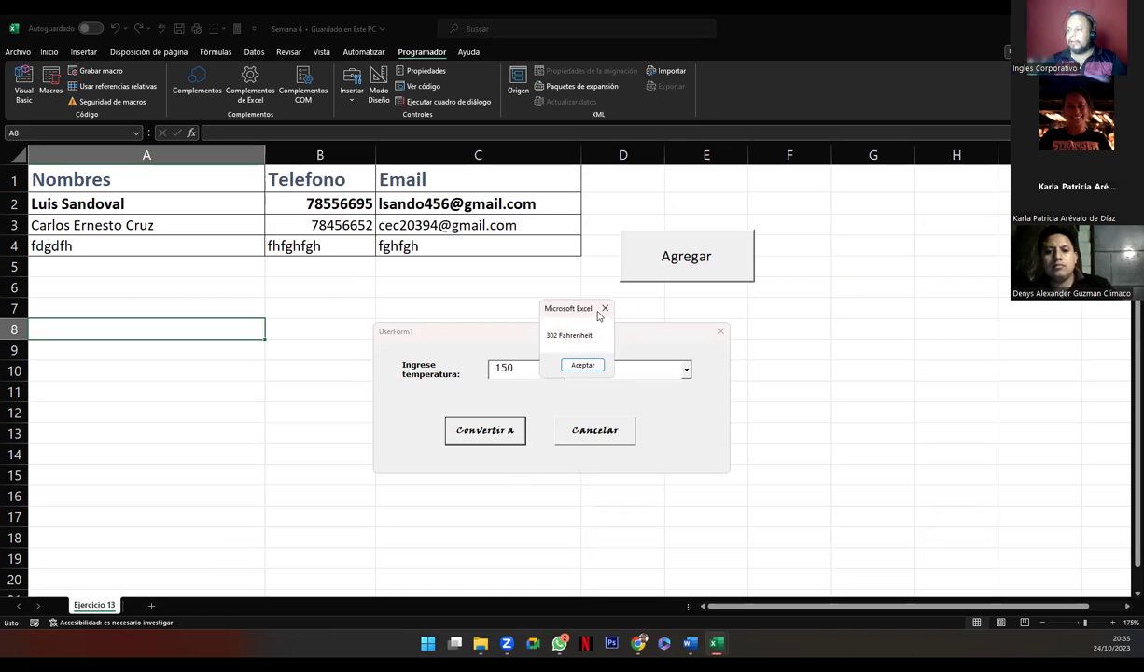
left_click_drag(598, 314, 590, 262)
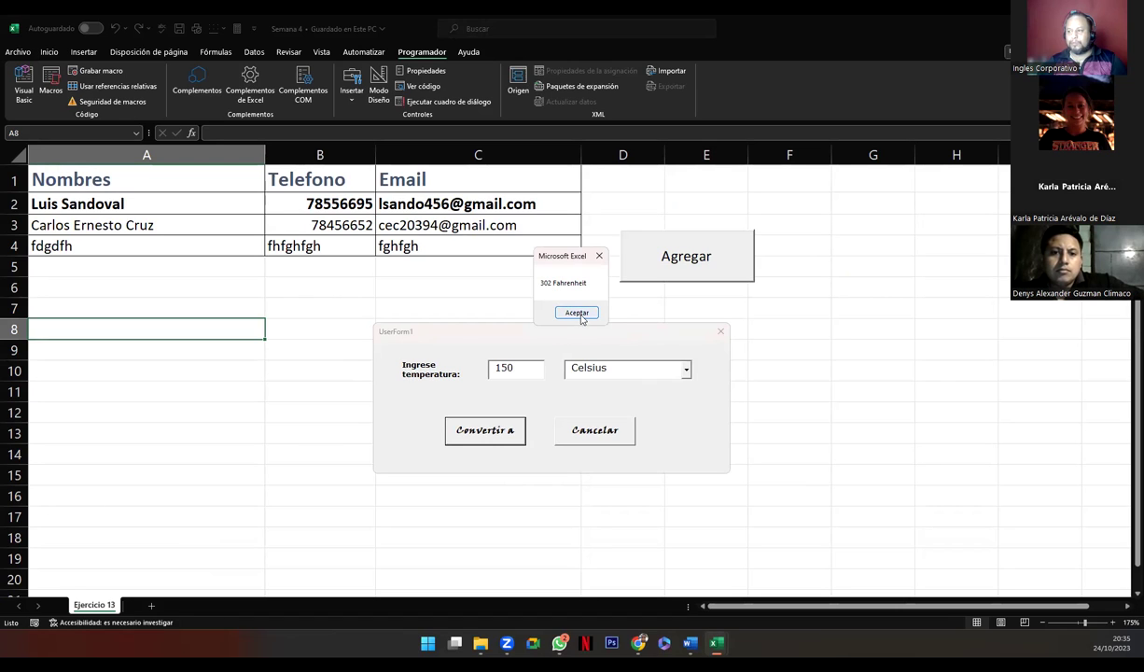
left_click(579, 312)
Convert 150 from Fahrenheit, getting 65.5555555555556 Celcius, then close the form
left_click(685, 370)
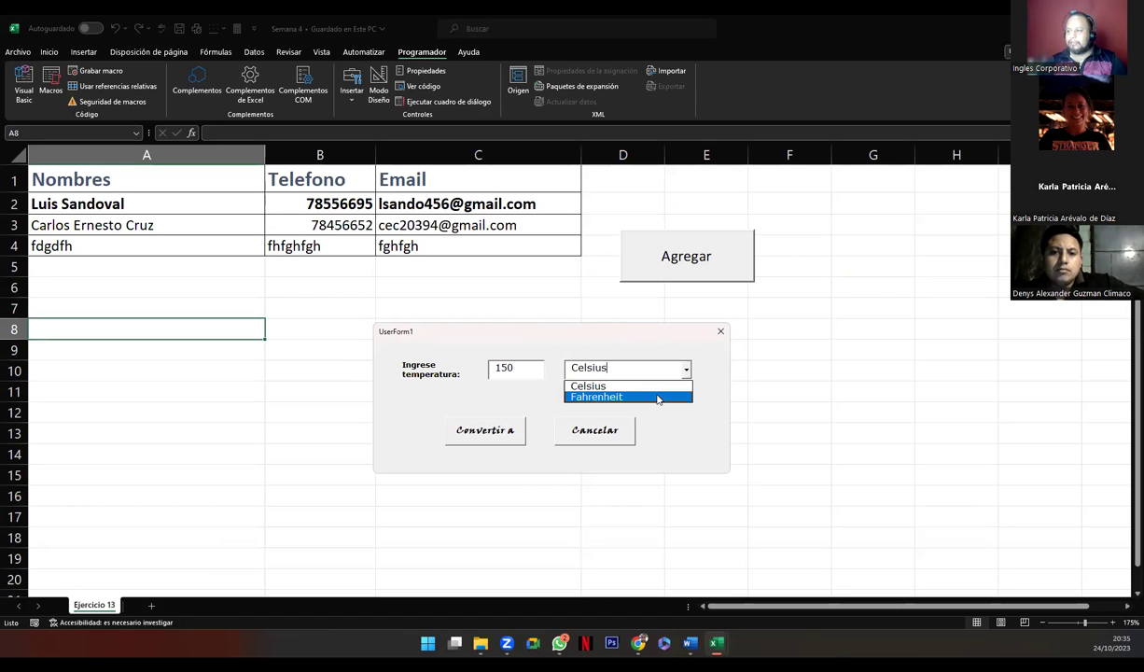
left_click(658, 396)
left_click(470, 418)
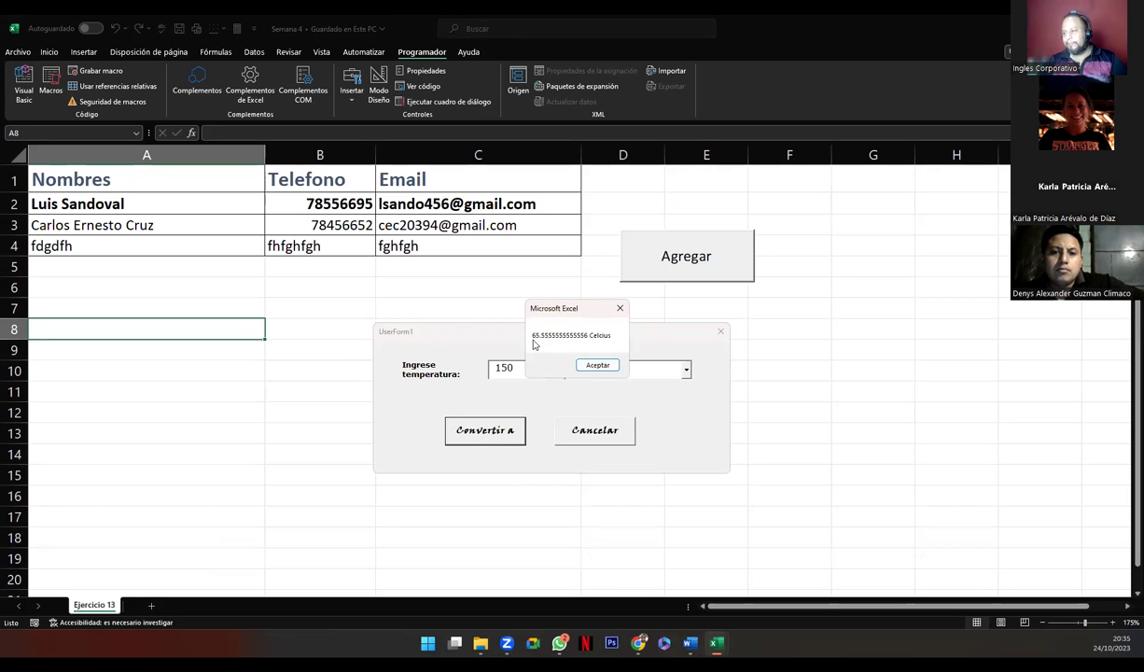
left_click(595, 364)
left_click(589, 432)
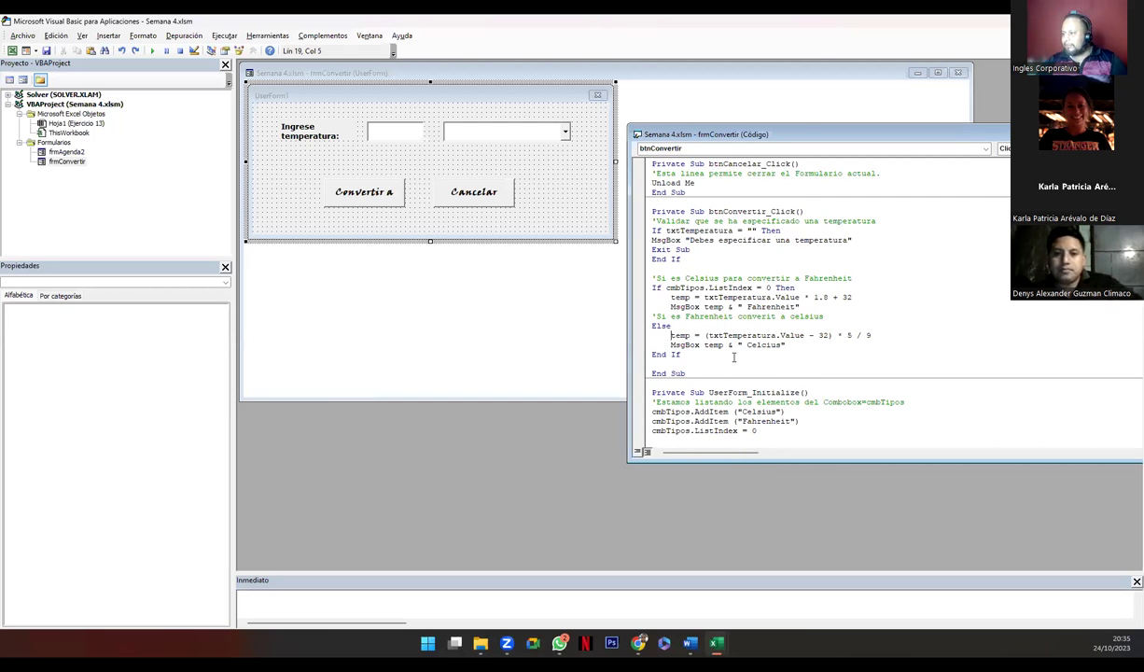
Change the Else-branch message to MsgBox Round(temp, 2) and run the converter form again
left_click(701, 345)
key("Left")
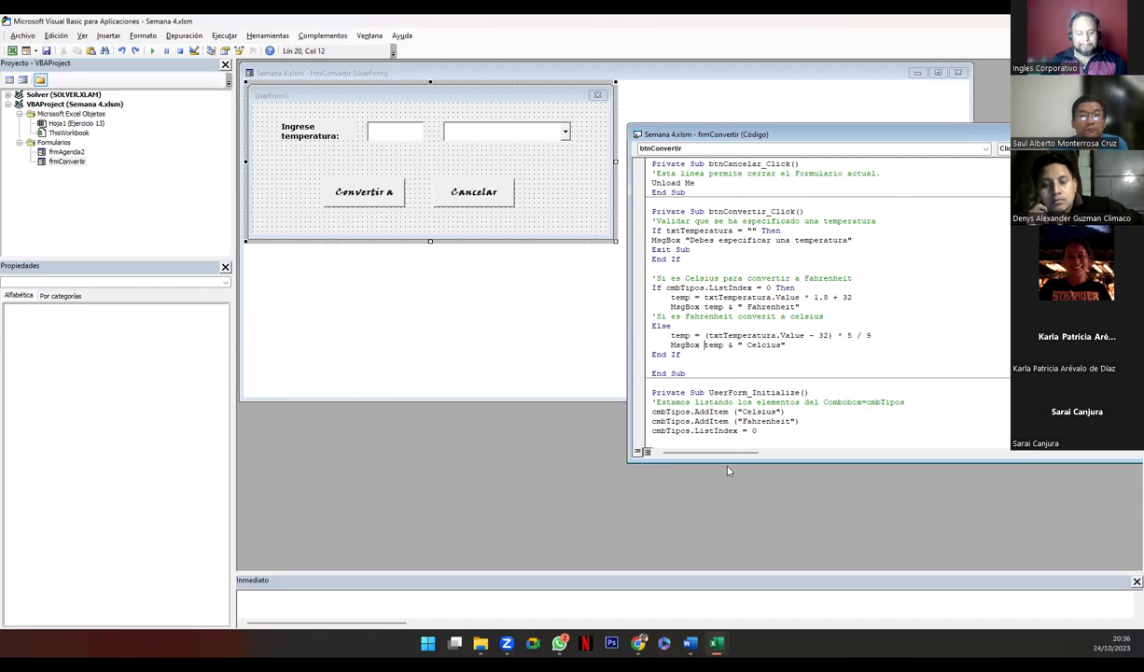
type("round(")
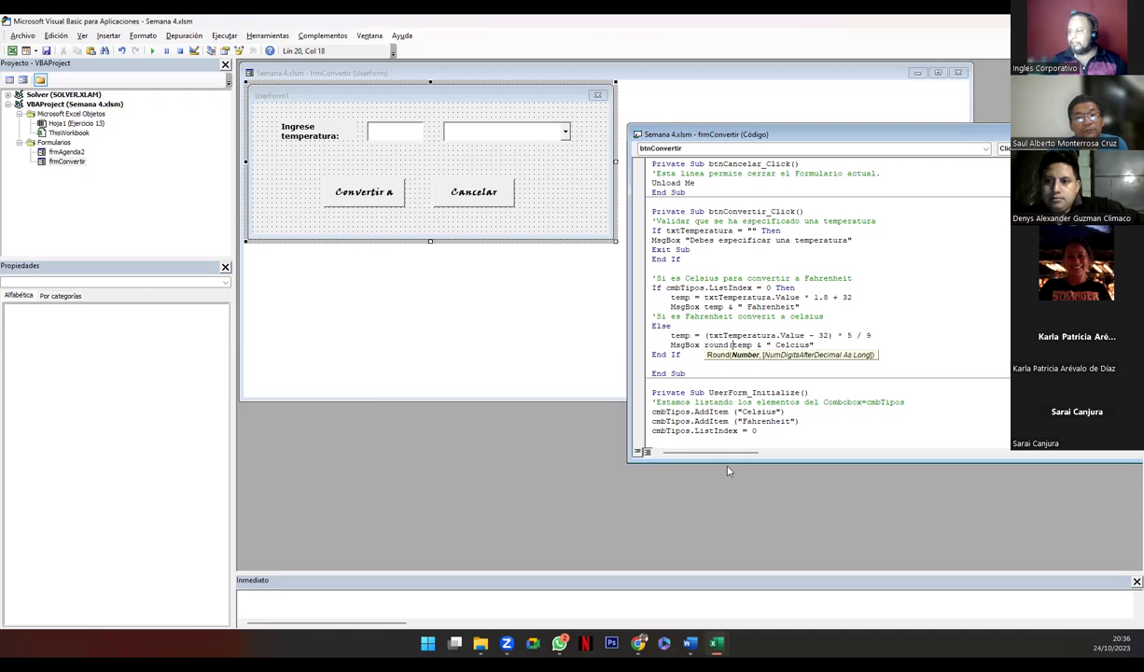
key("Right")
key("Right")
key("Right")
key("Right")
type(", 2)")
key("Up")
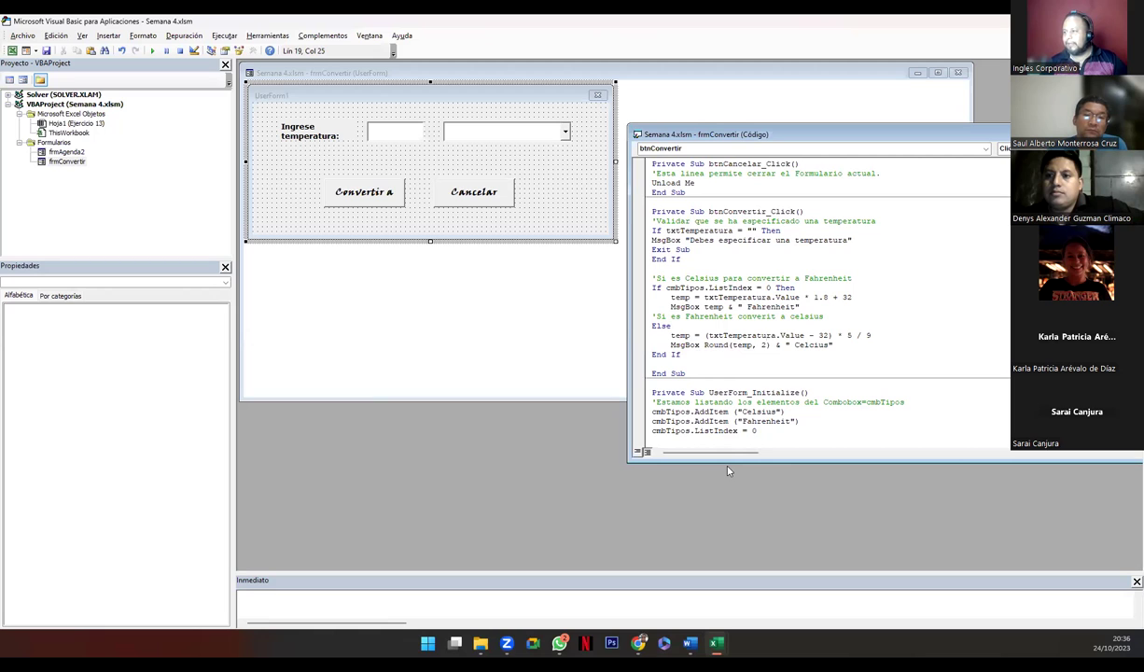
key("Down")
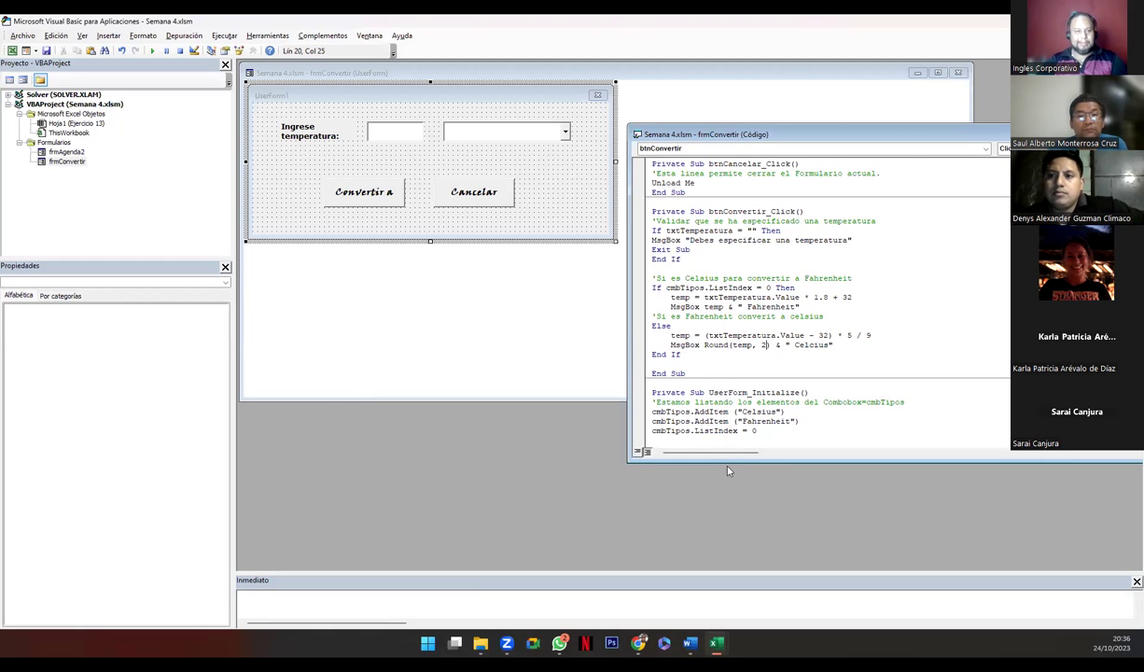
left_click(154, 51)
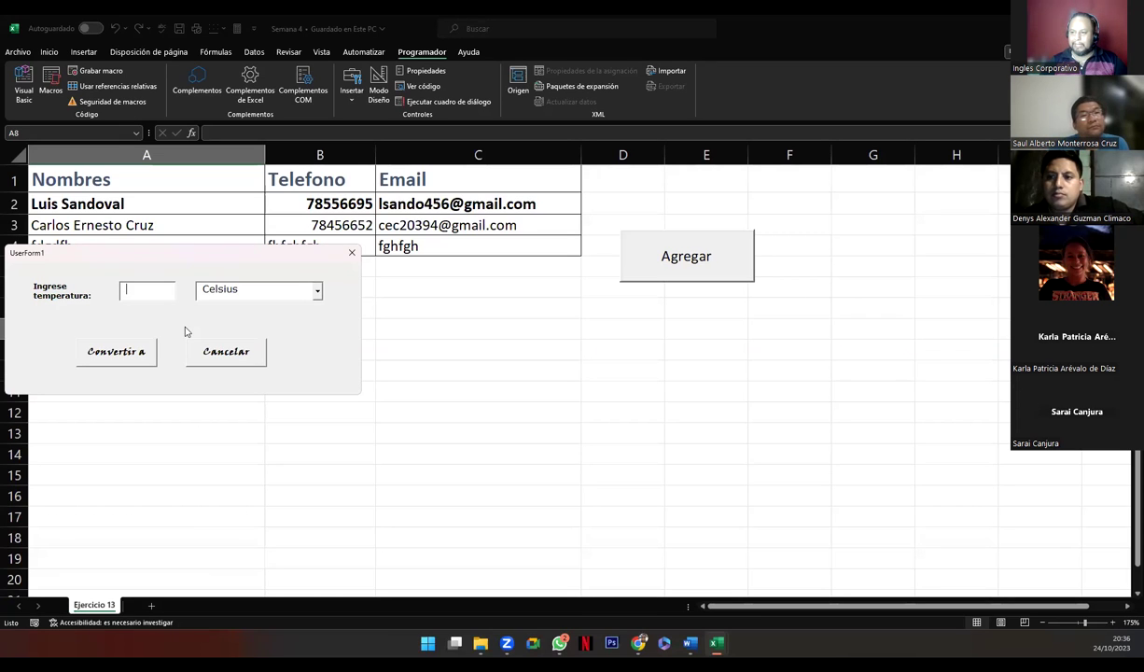
Convert 78 from Celsius (172.4 Fahrenheit) and from Fahrenheit (25.56 Celsius), then close the form
type("78")
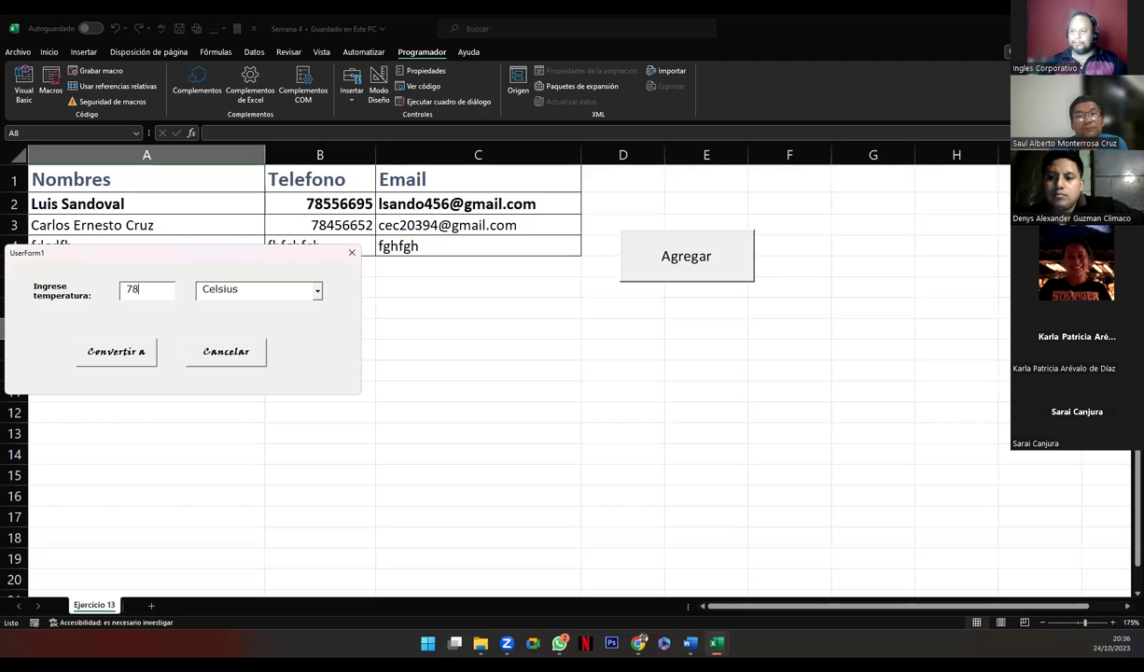
left_click(128, 338)
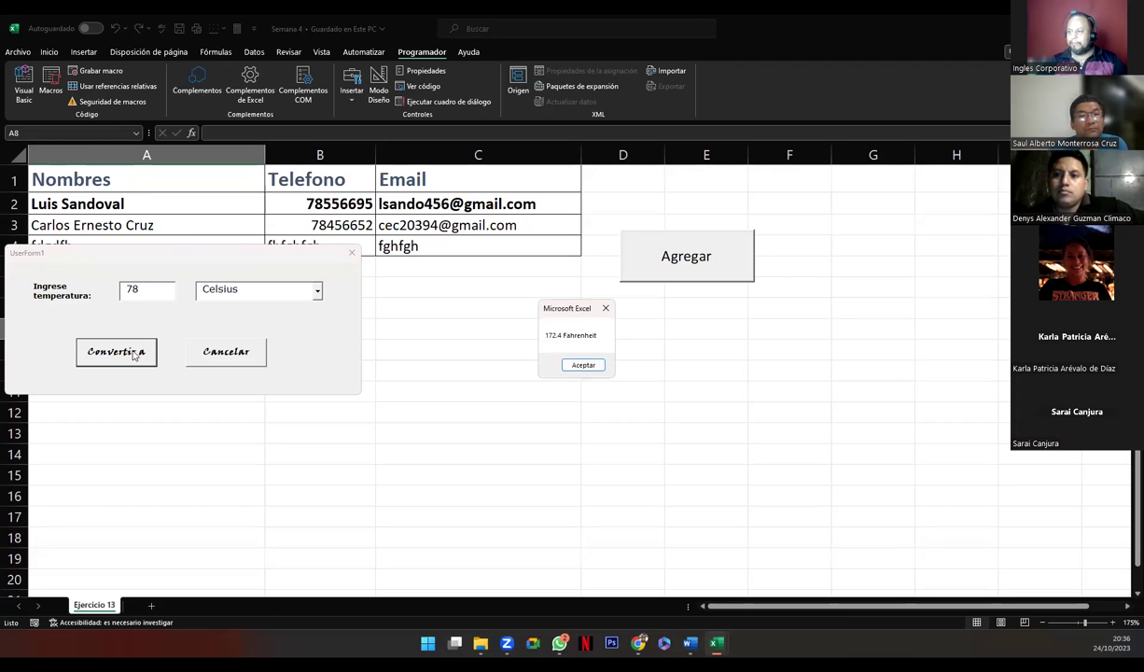
left_click(583, 365)
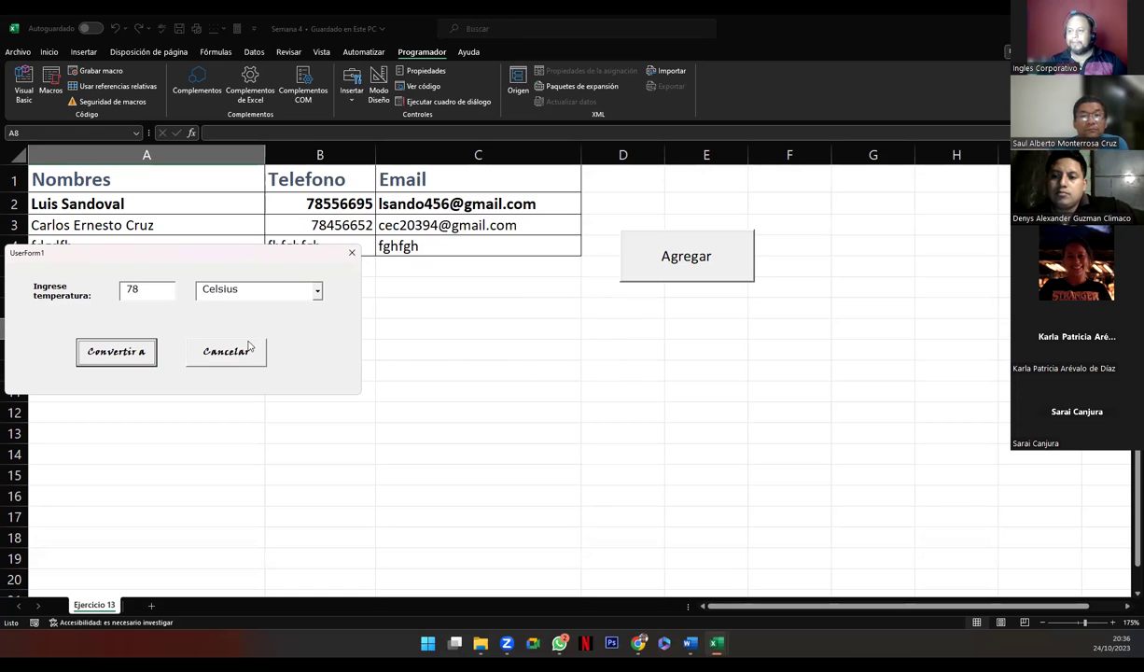
left_click(314, 291)
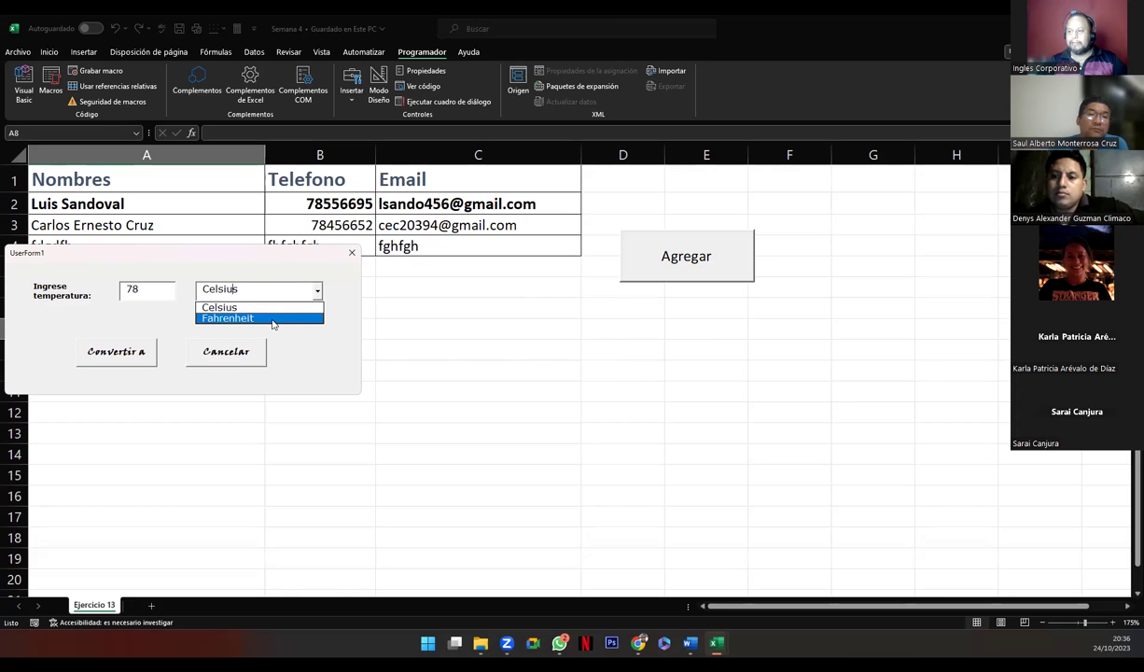
left_click(228, 321)
left_click(141, 355)
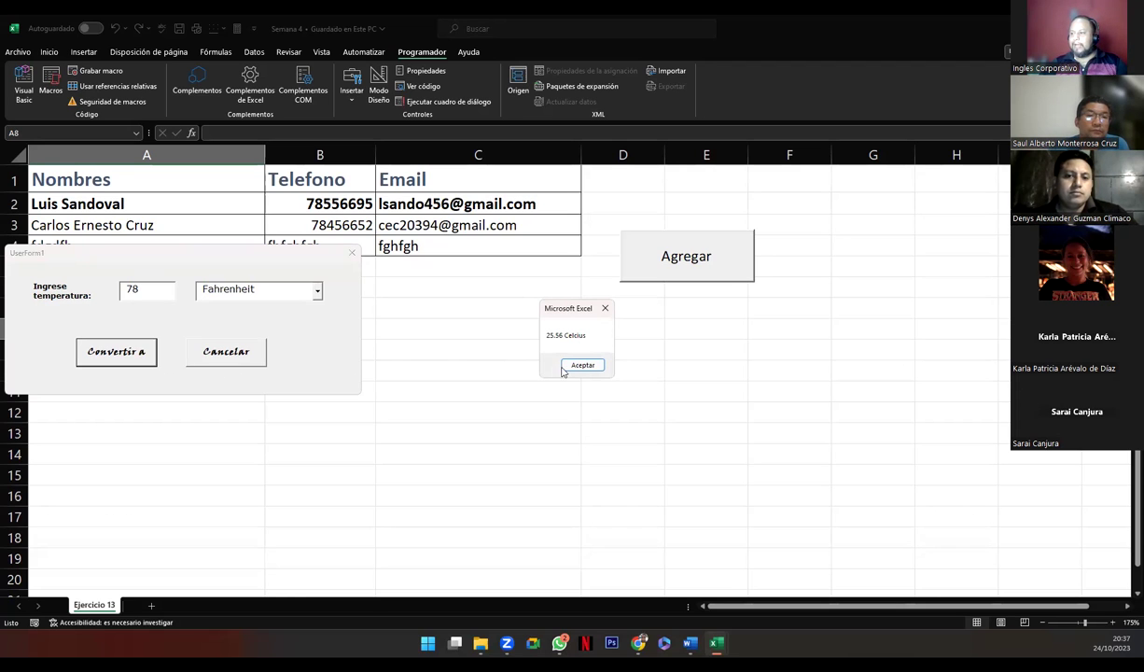
key("Return")
left_click(241, 345)
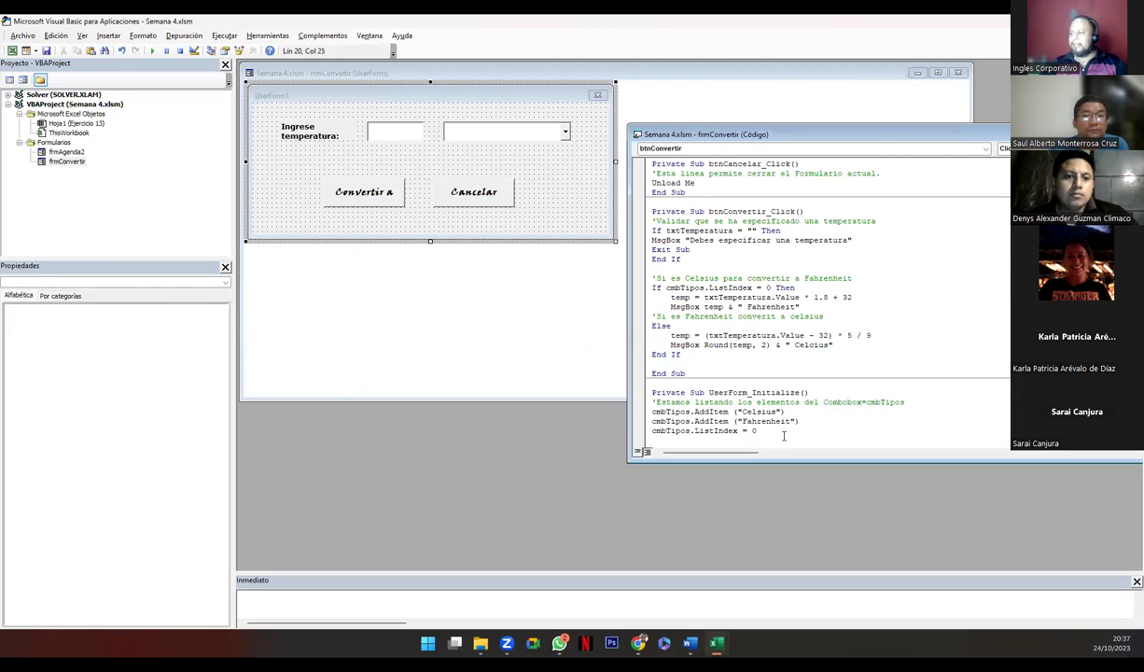
Paste Round(temp, 2) in place of temp on the Fahrenheit MsgBox line and run the form
left_click_drag(704, 345, 767, 345)
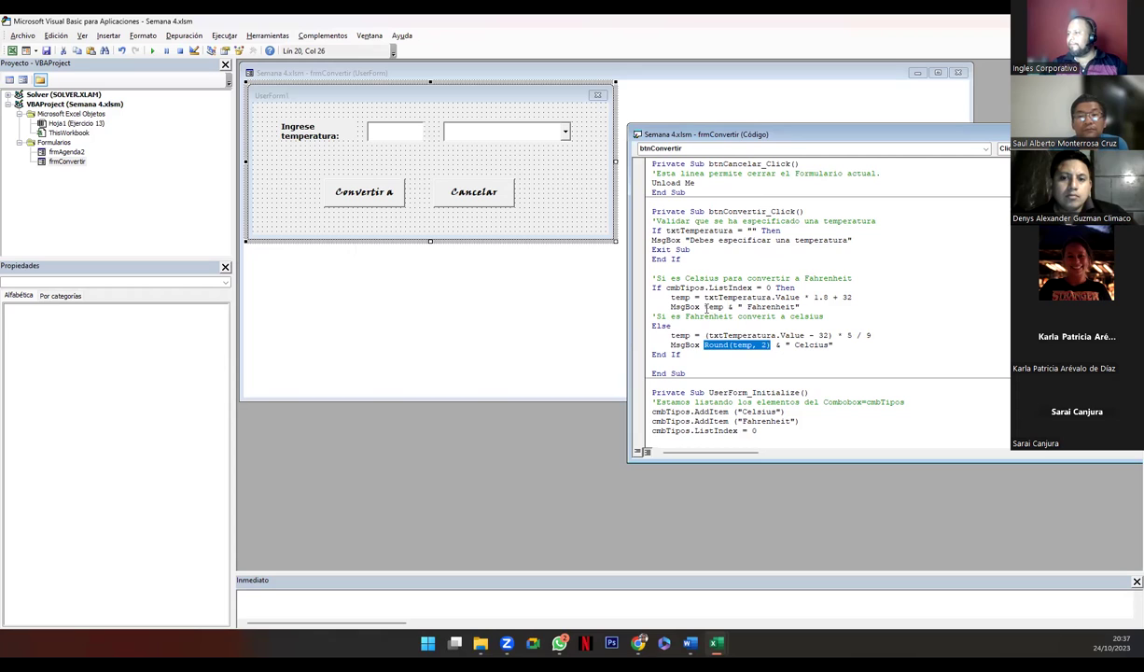
double_click(709, 305)
type("Round(temp, 2)")
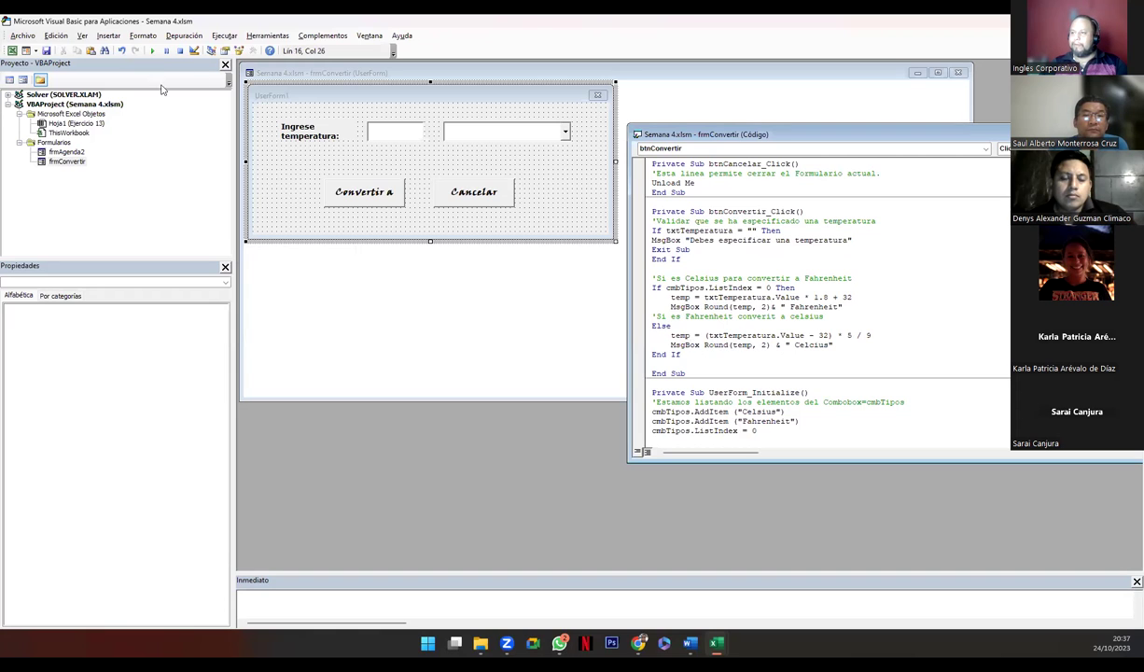
left_click(152, 51)
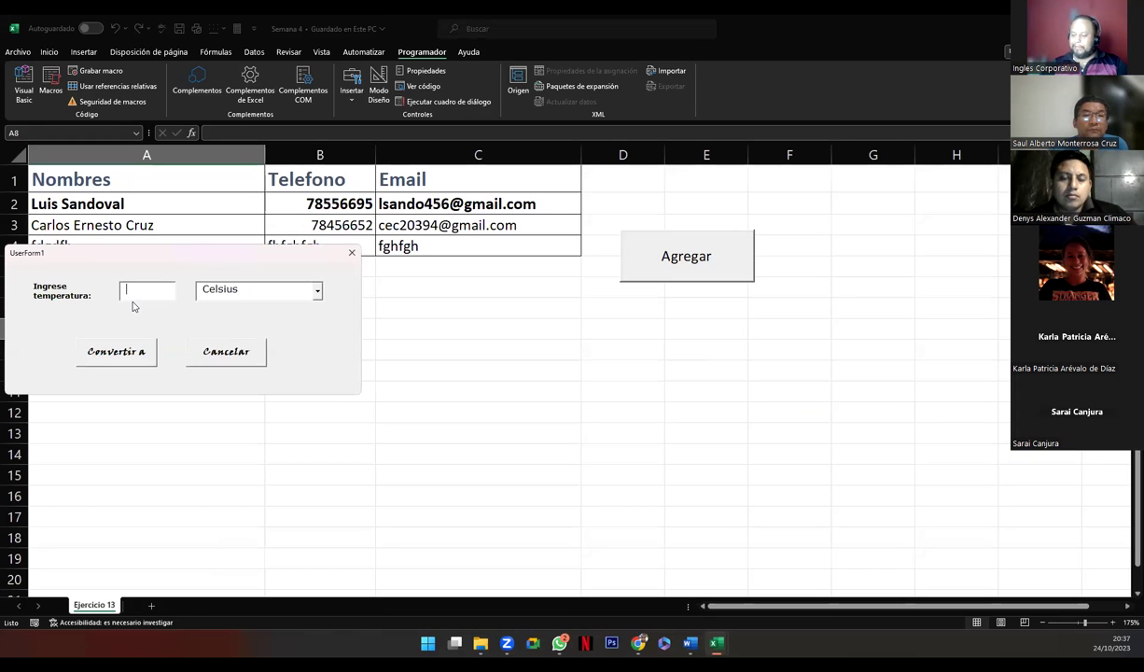
Convert 123.78 both ways, getting 254.8 Fahrenheit and 50.99 Celsius, then close the form
type("123.78")
left_click(128, 345)
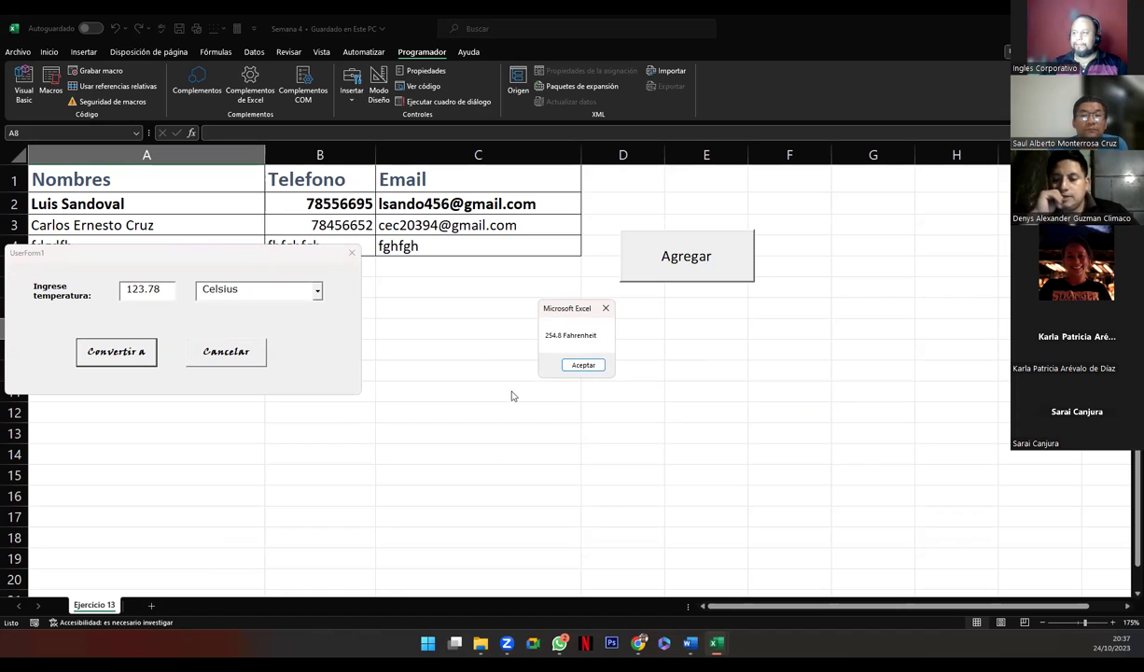
left_click(583, 364)
left_click(317, 290)
left_click(280, 318)
left_click(116, 351)
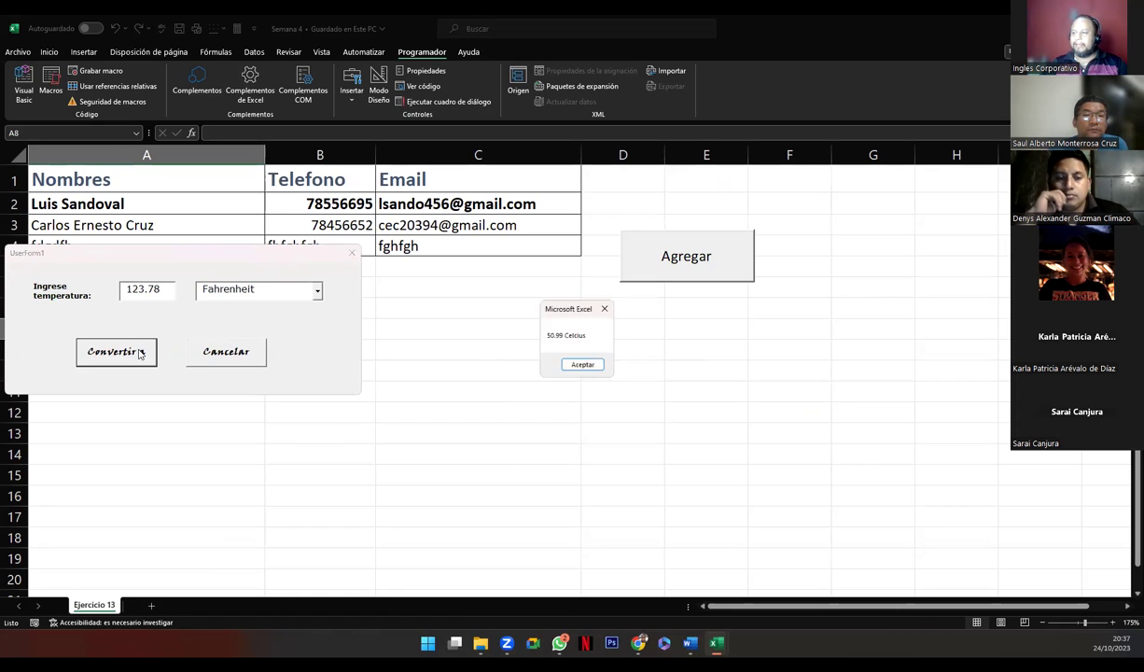
left_click(573, 366)
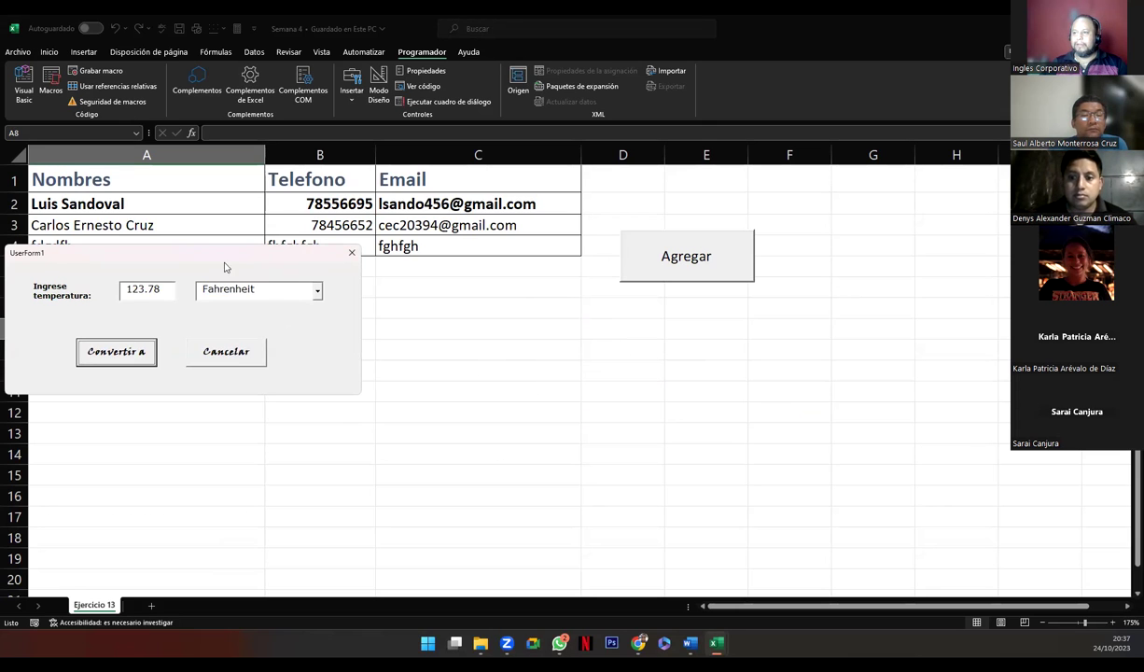
left_click_drag(215, 253, 367, 289)
left_click(374, 380)
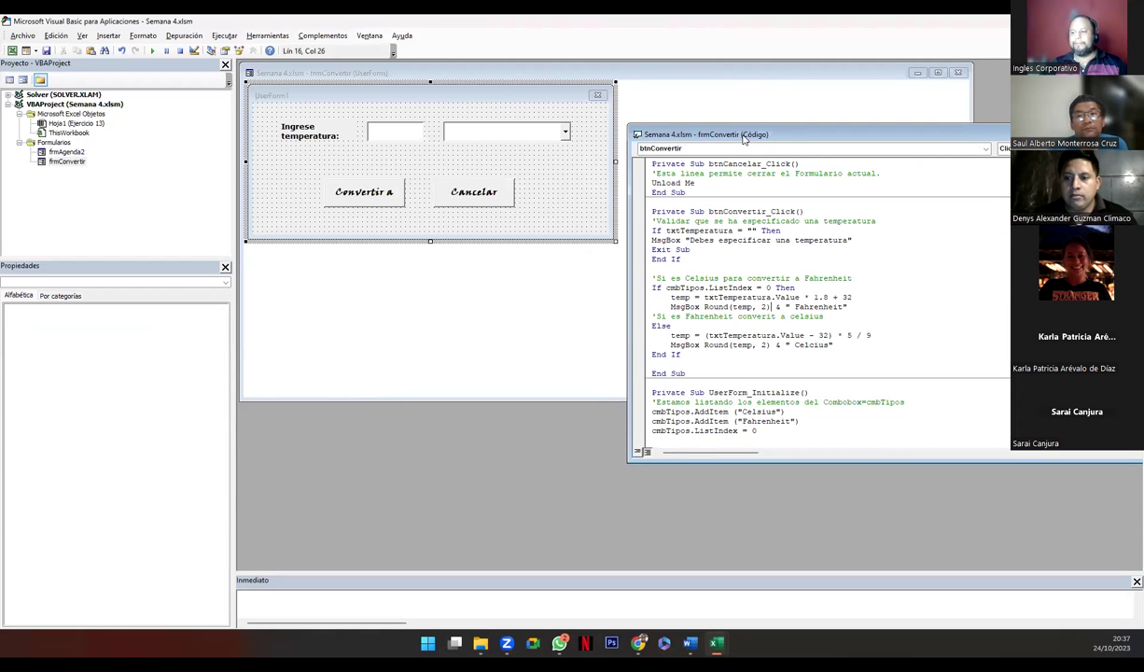
Rearrange the code, form and controls windows, and delete the blank line after End If
left_click_drag(744, 138, 342, 220)
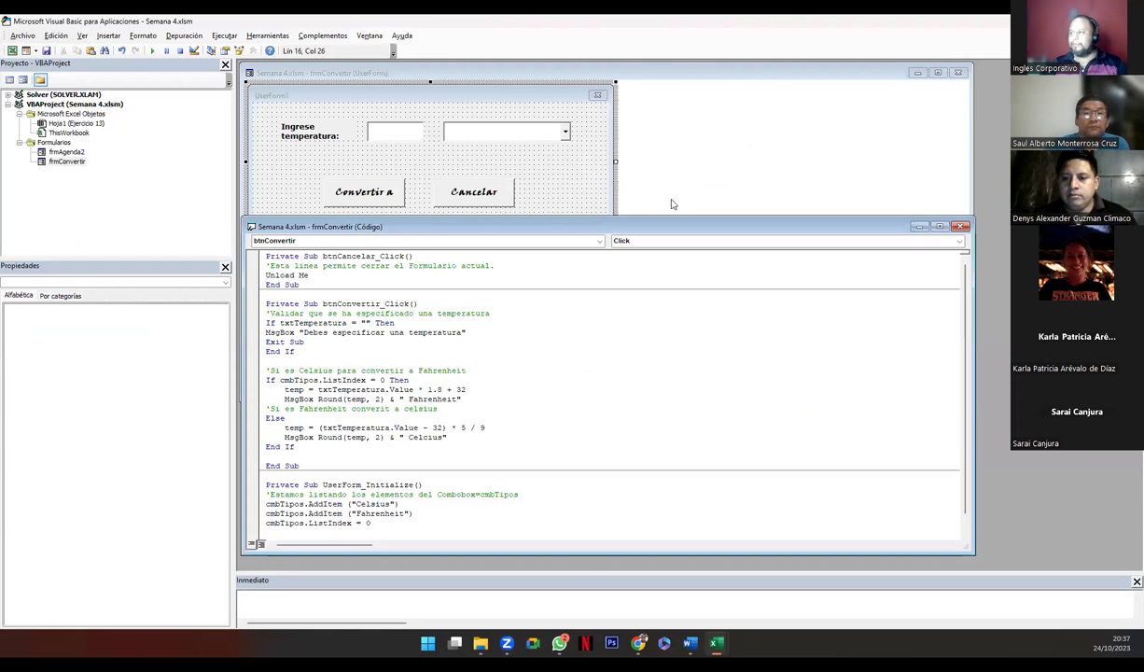
left_click(657, 233)
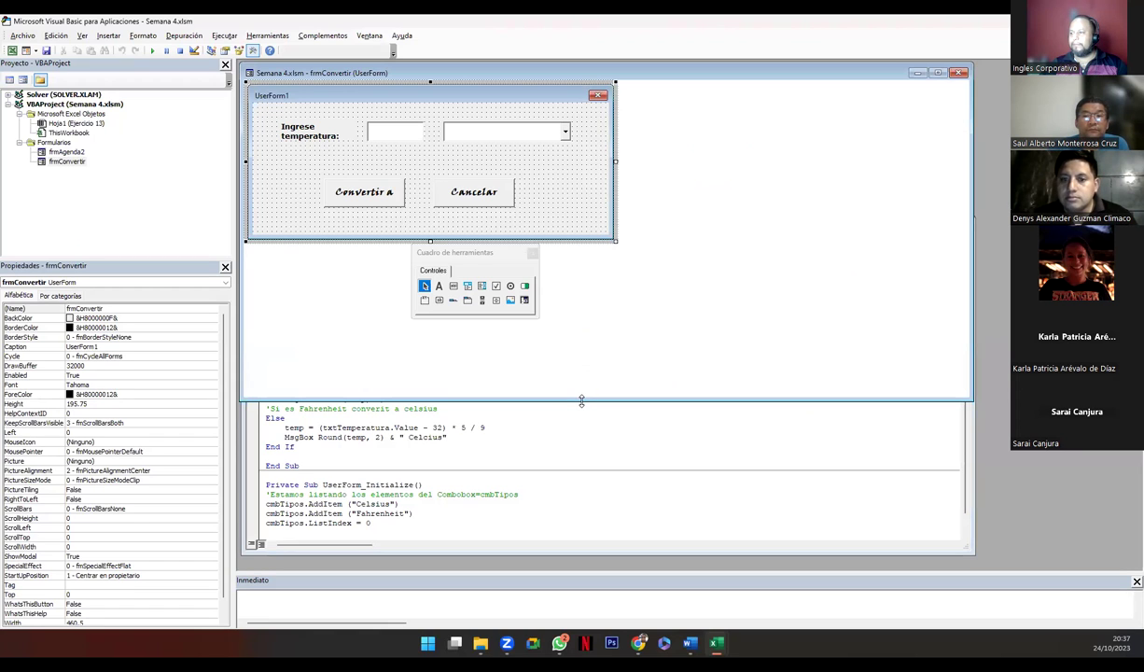
left_click_drag(581, 401, 581, 249)
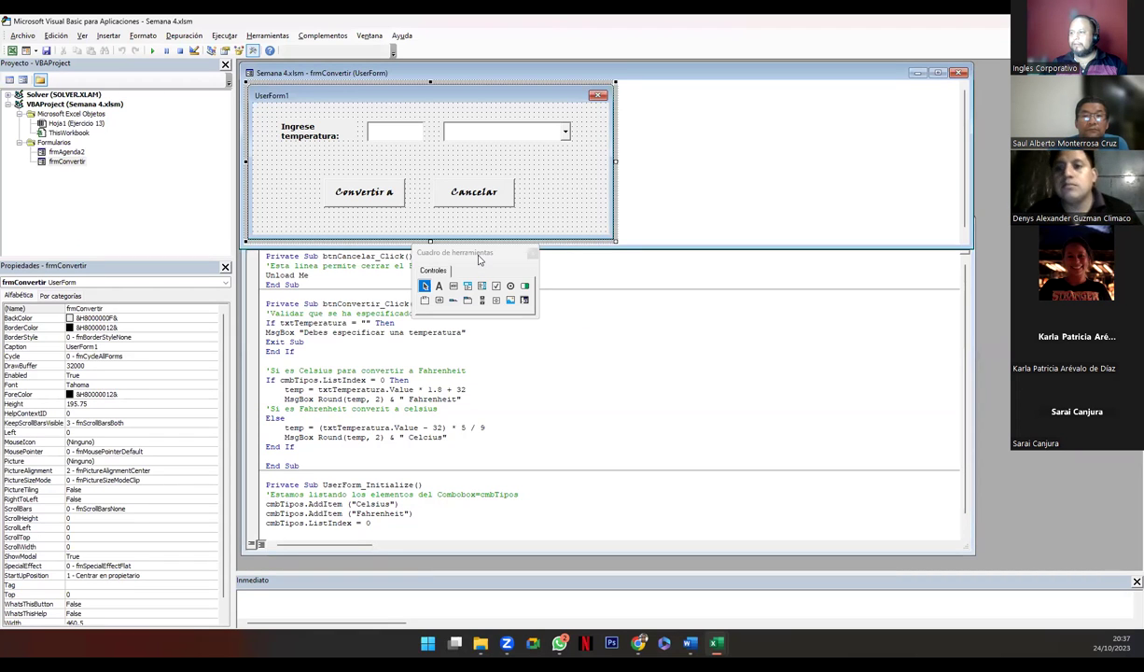
left_click_drag(457, 252, 779, 137)
left_click(541, 313)
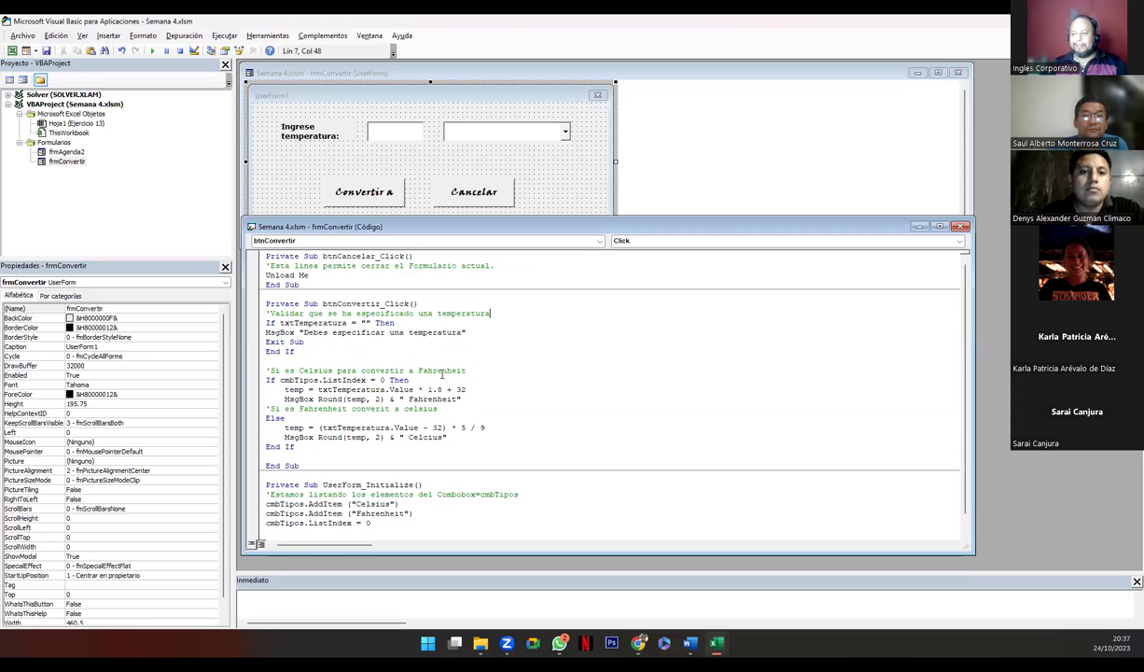
left_click(382, 523)
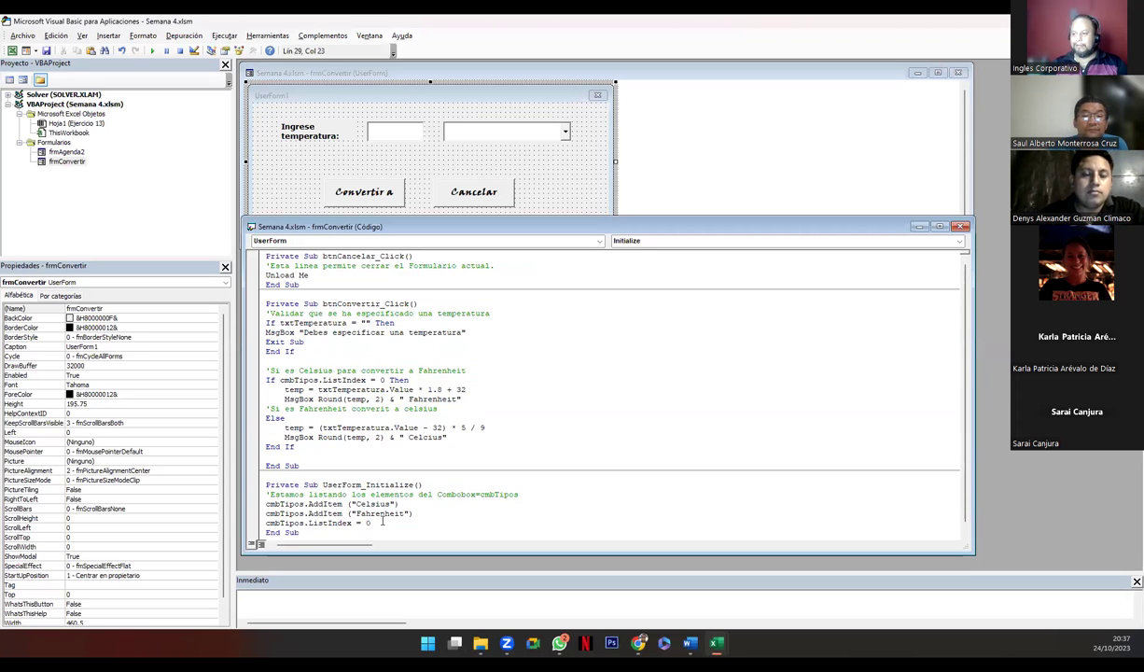
left_click(300, 447)
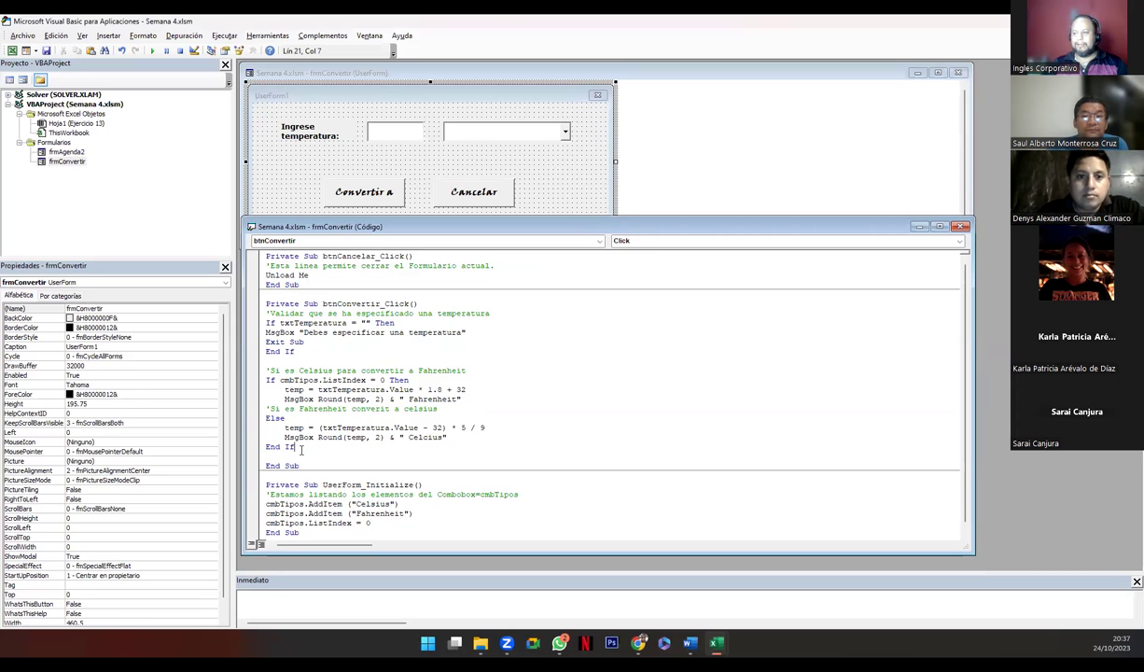
key("Delete")
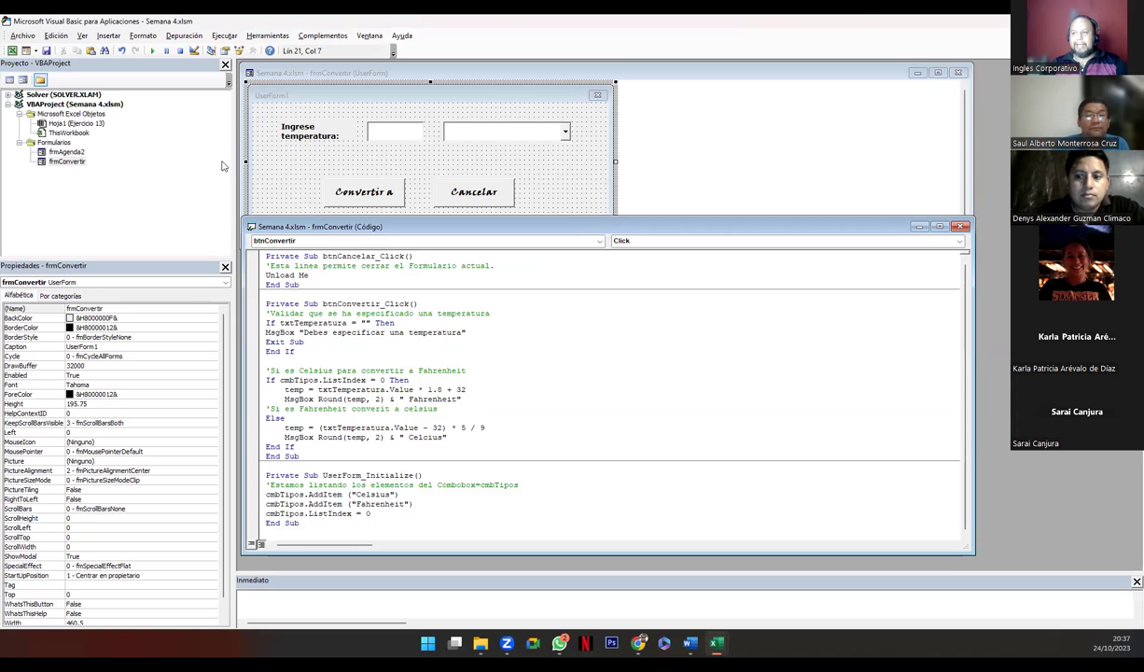
Test-run frmConvertir, cancel it, and switch back to the Excel workbook
left_click(179, 193)
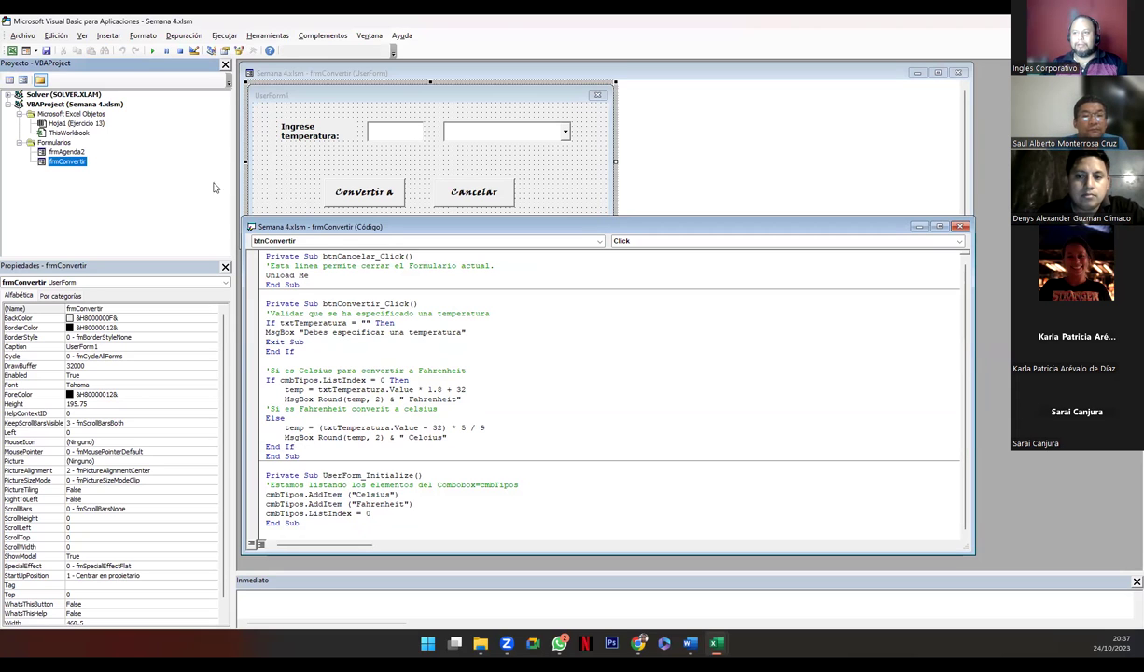
left_click(69, 152)
left_click(71, 162)
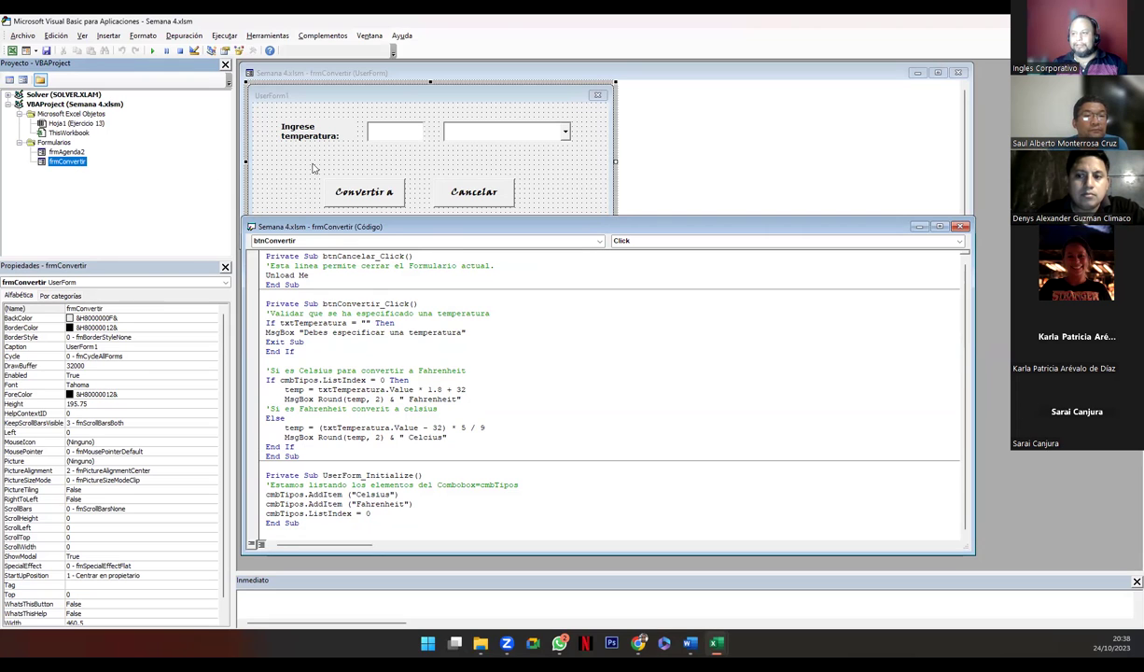
left_click(277, 172)
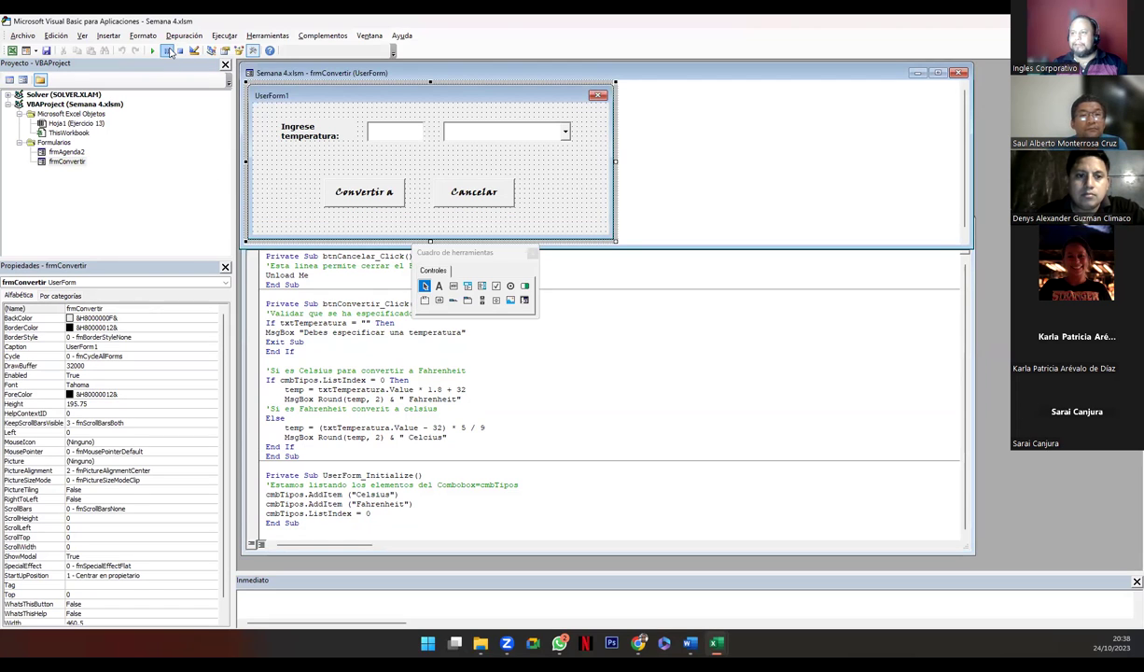
left_click(152, 50)
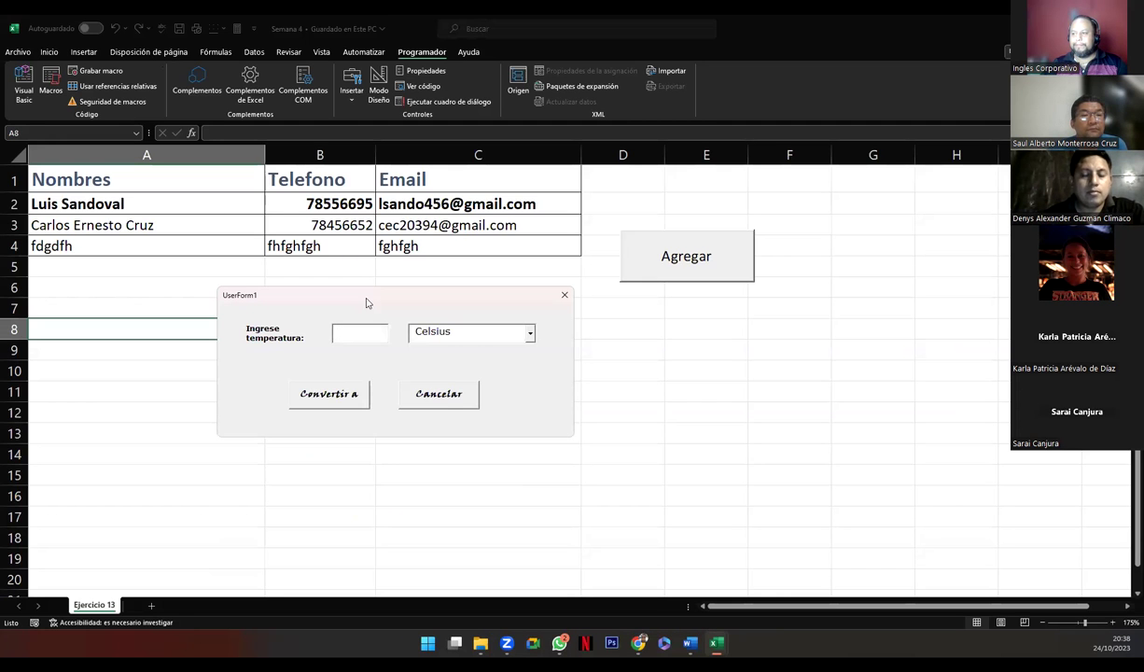
left_click(443, 401)
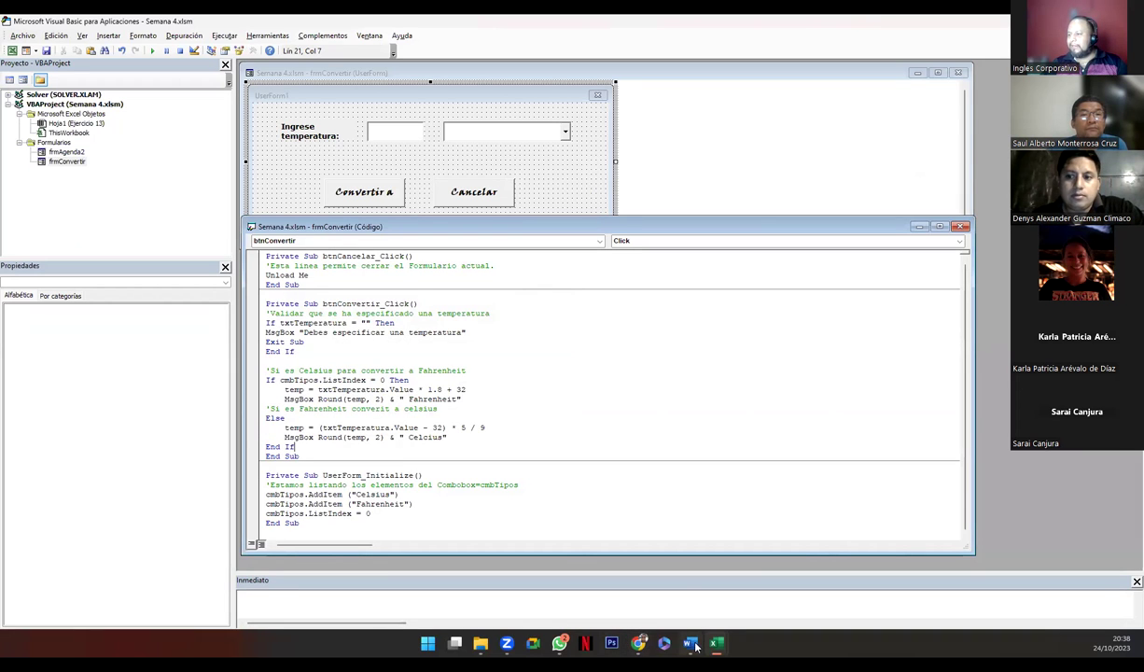
mouse_move(716, 642)
left_click(677, 574)
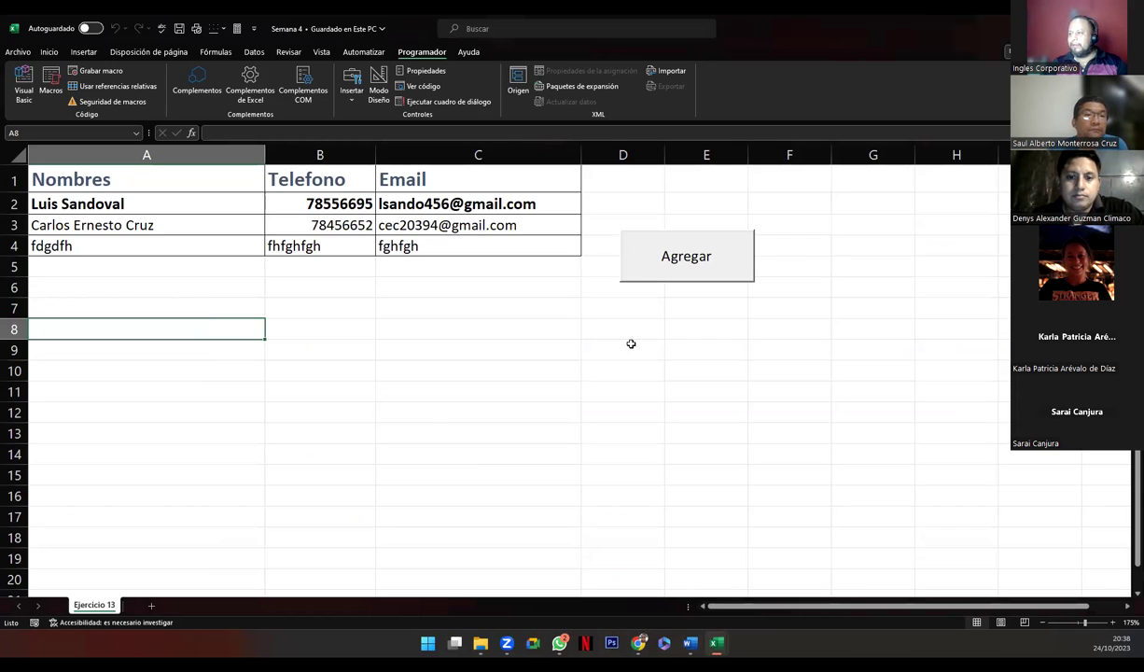
Draw an ActiveX command button below the Agregar button
left_click(351, 93)
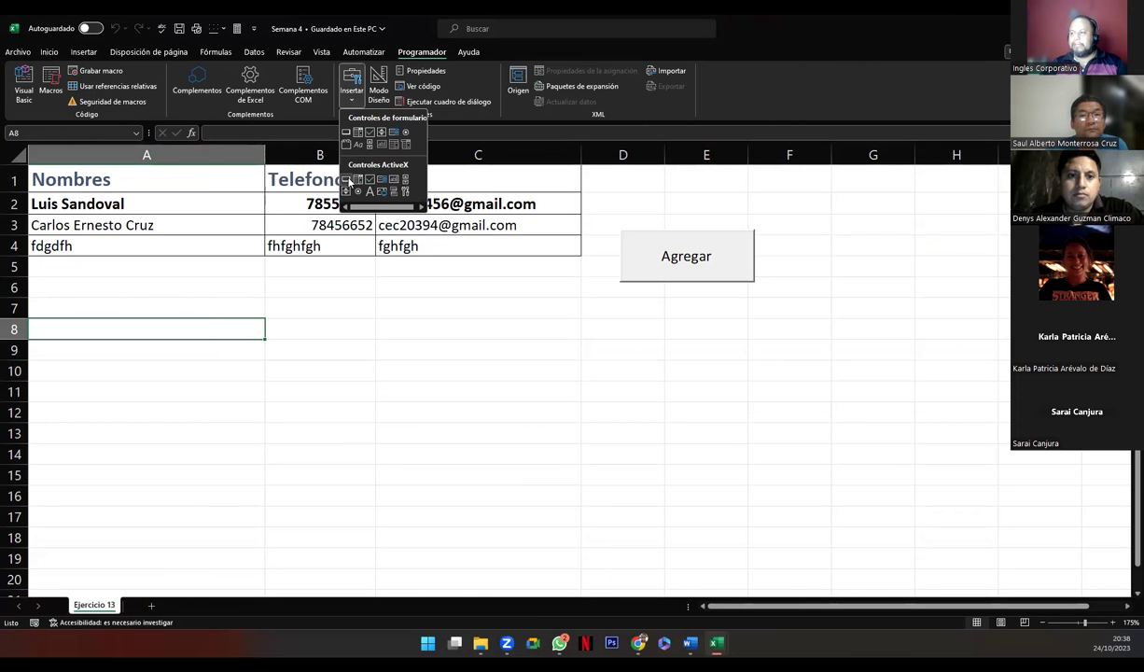
left_click(346, 179)
left_click_drag(629, 314, 756, 367)
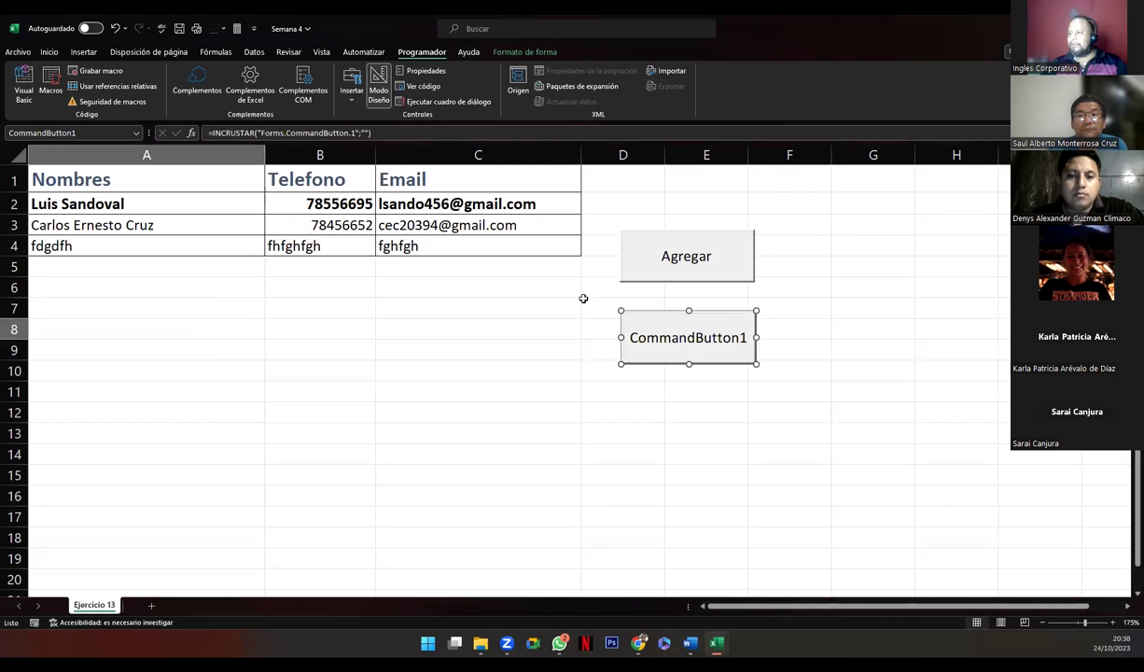
Name the new button btnInvocar and caption it Convertidor °C a °F
left_click(422, 70)
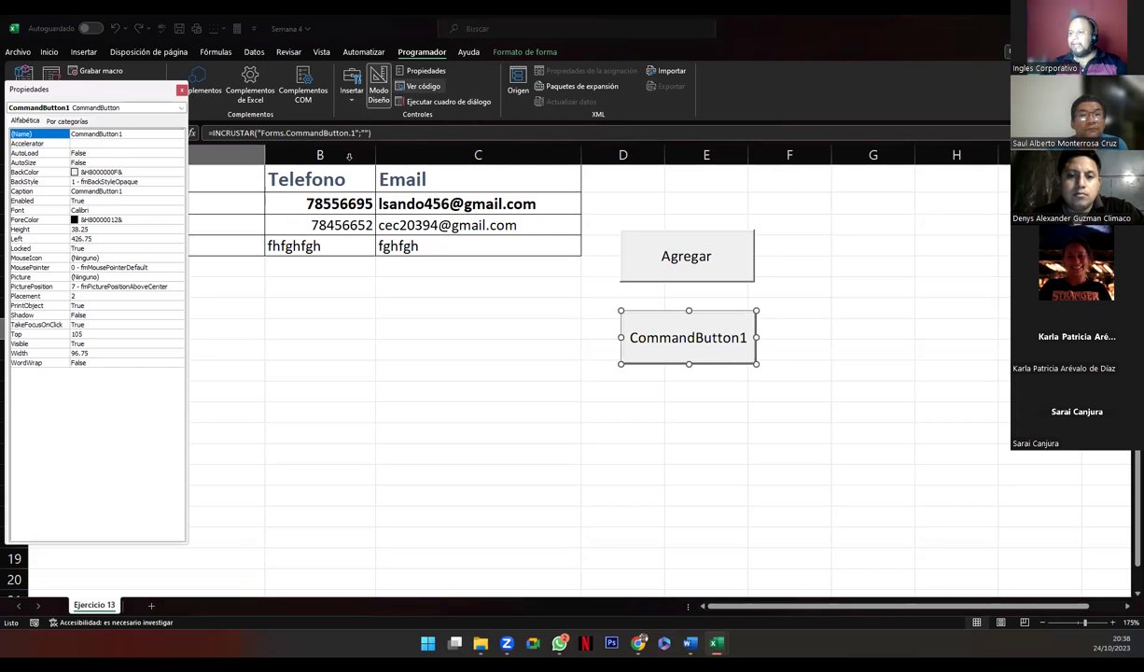
double_click(126, 134)
type("btn")
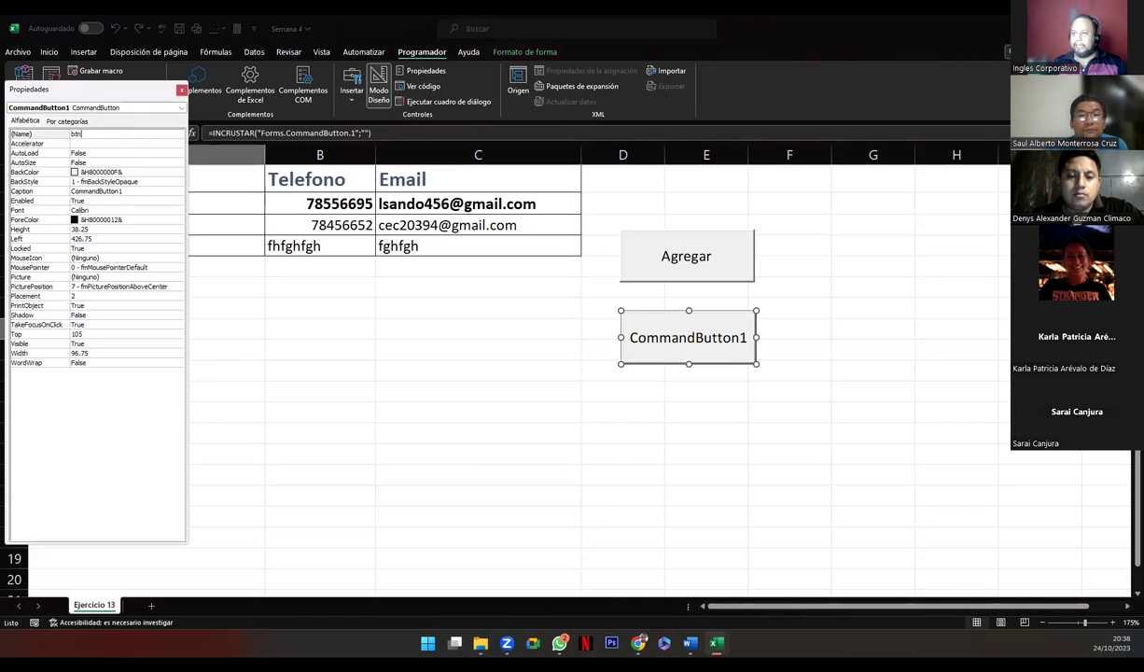
type("Invocar")
key("Return")
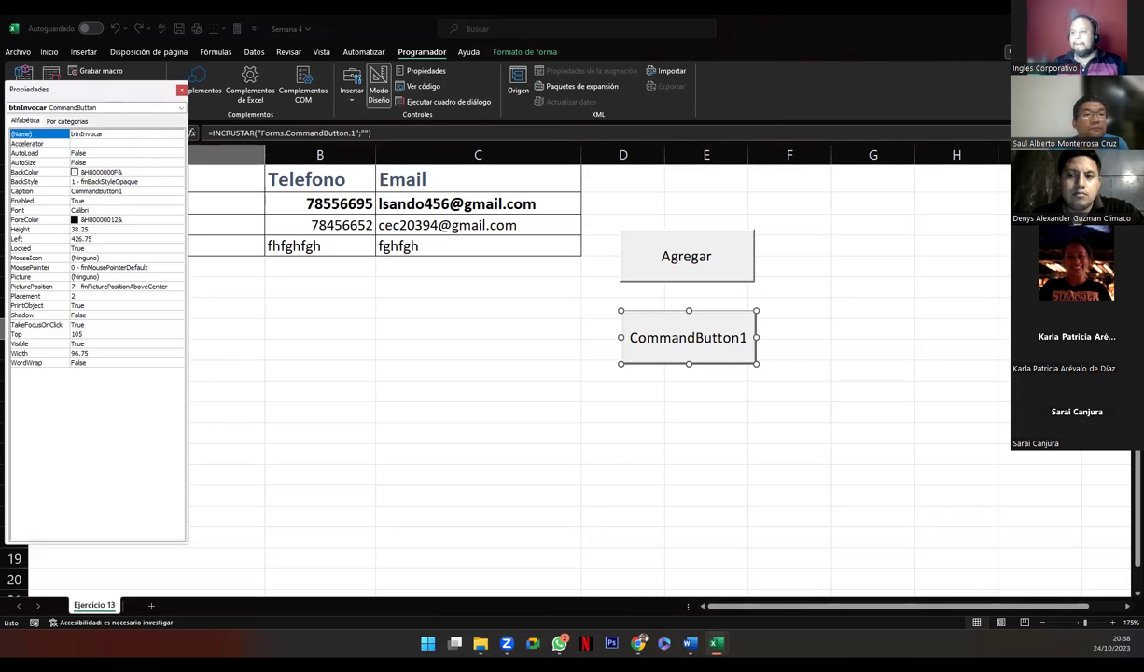
double_click(97, 190)
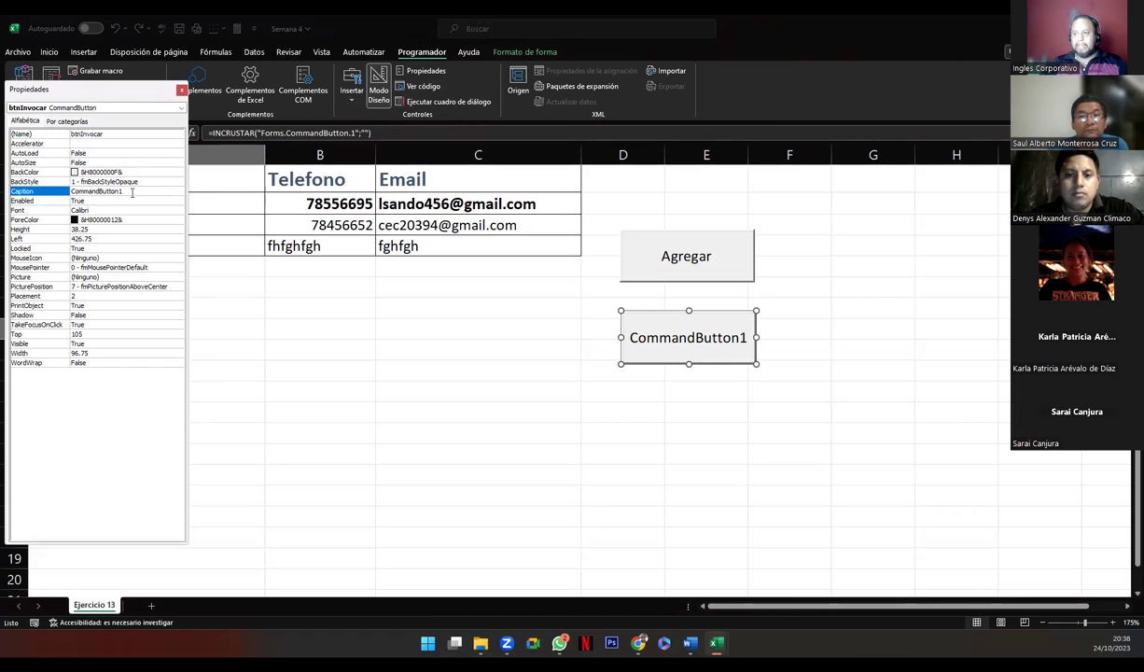
type("Convertidor")
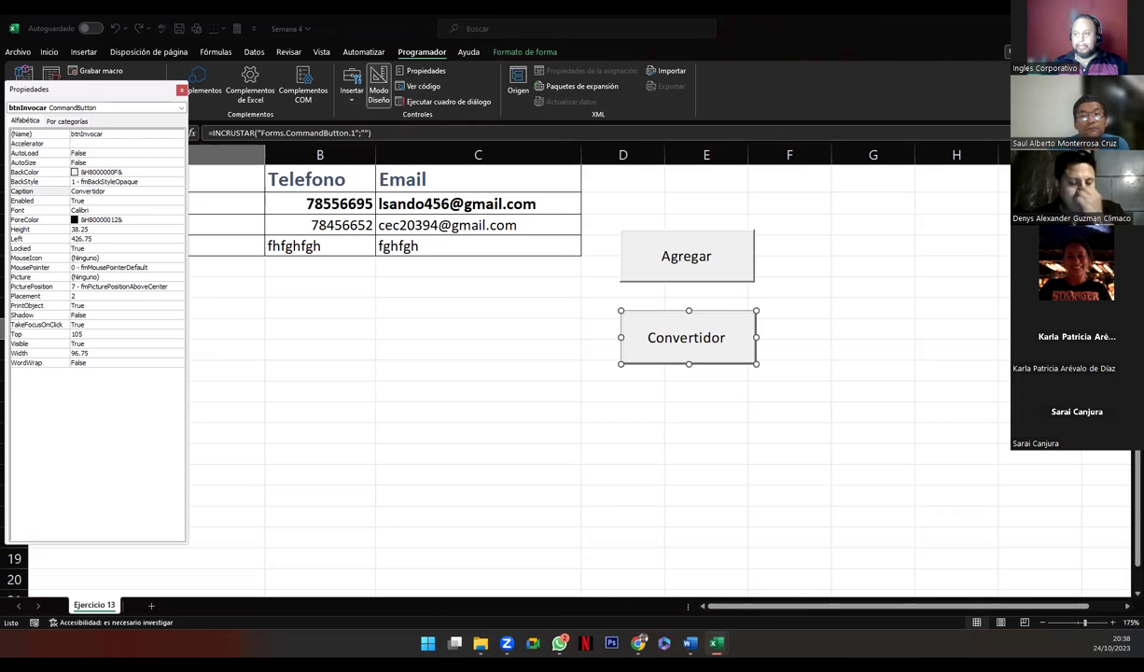
type(" °")
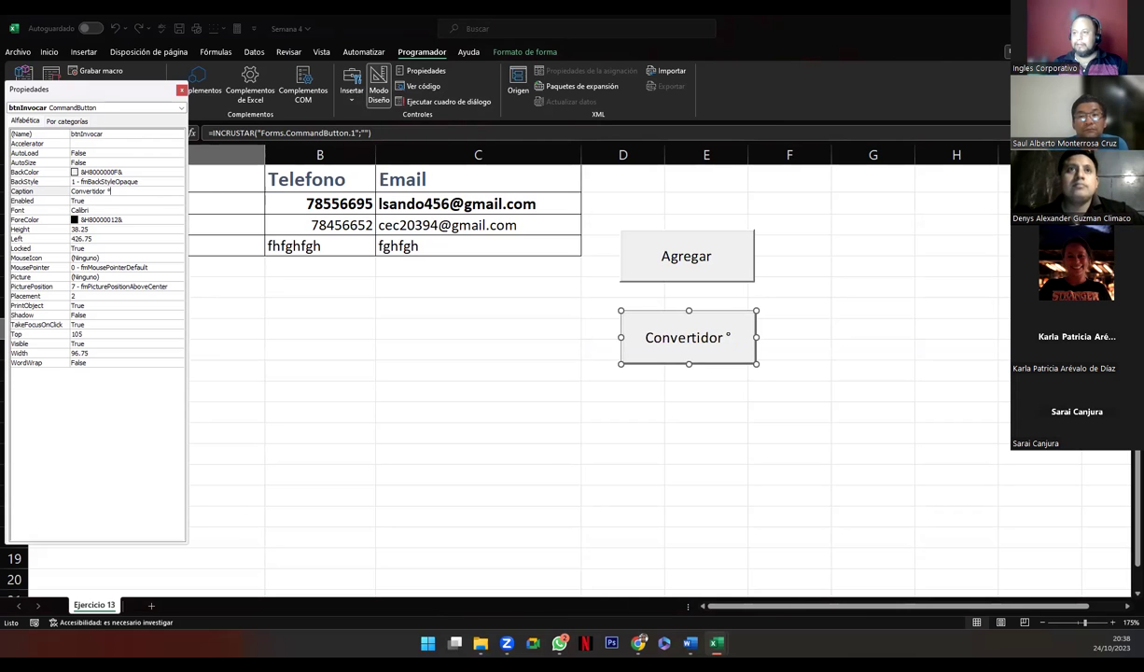
type("C a °")
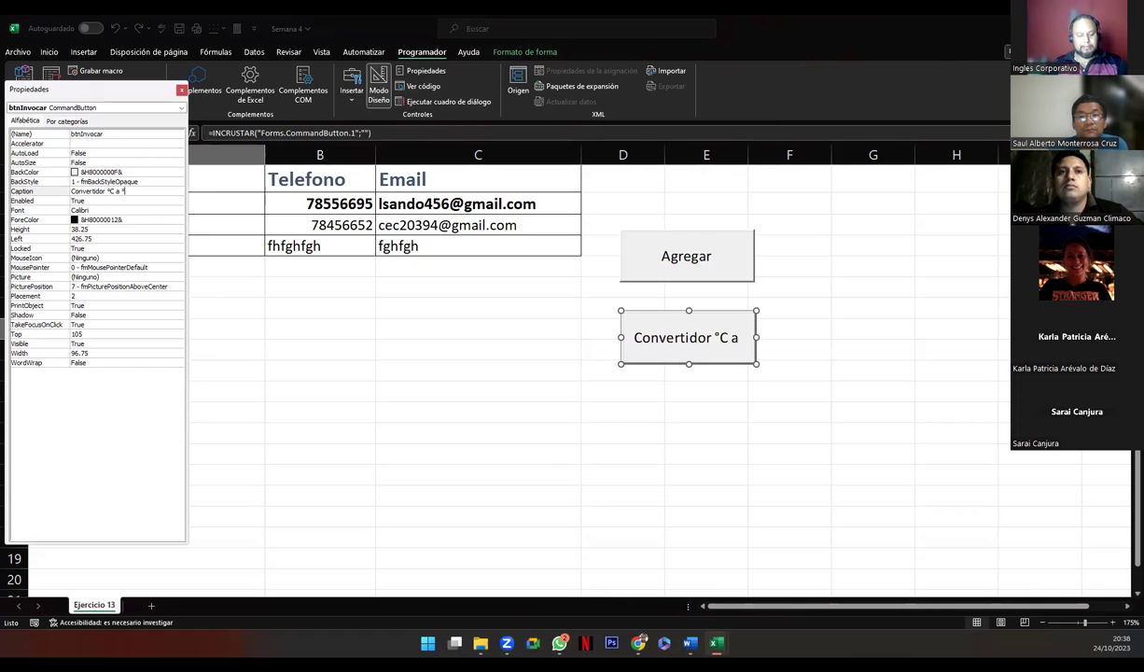
type("F")
key("Return")
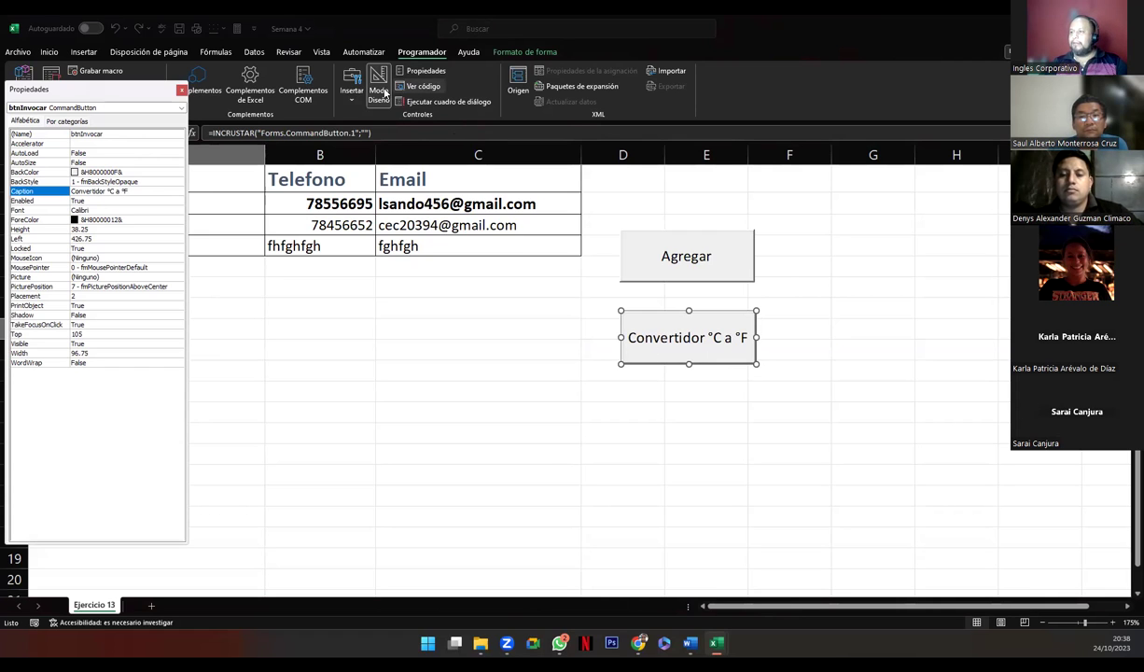
Add frmConvertir.Show to the btnInvocar_Click procedure
double_click(651, 351)
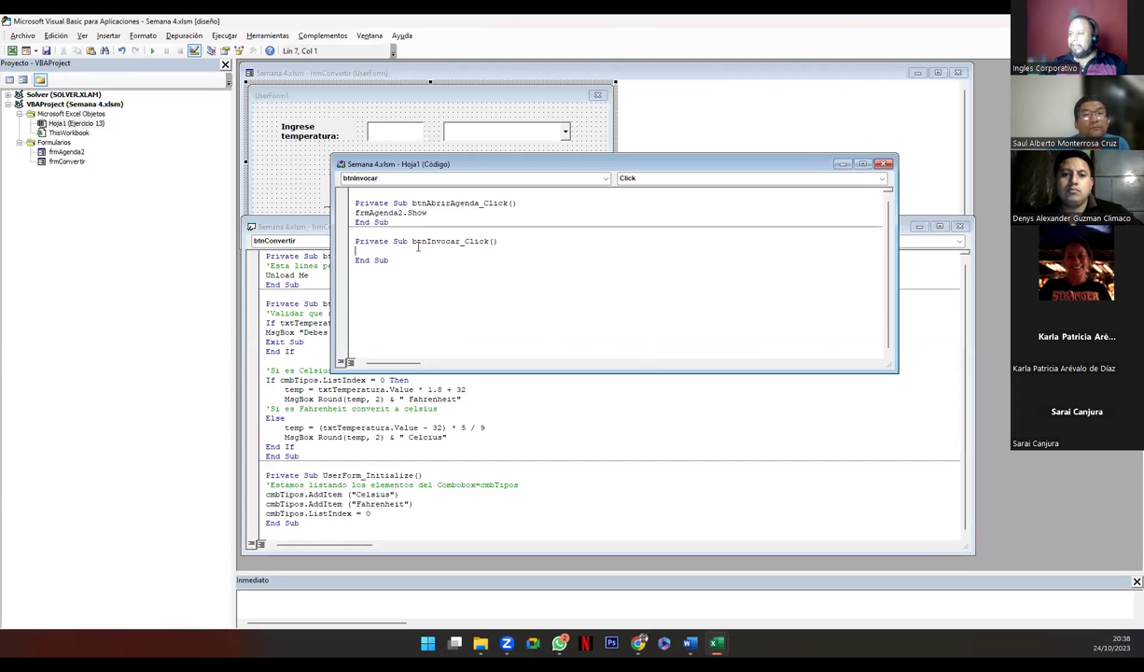
left_click_drag(412, 241, 494, 243)
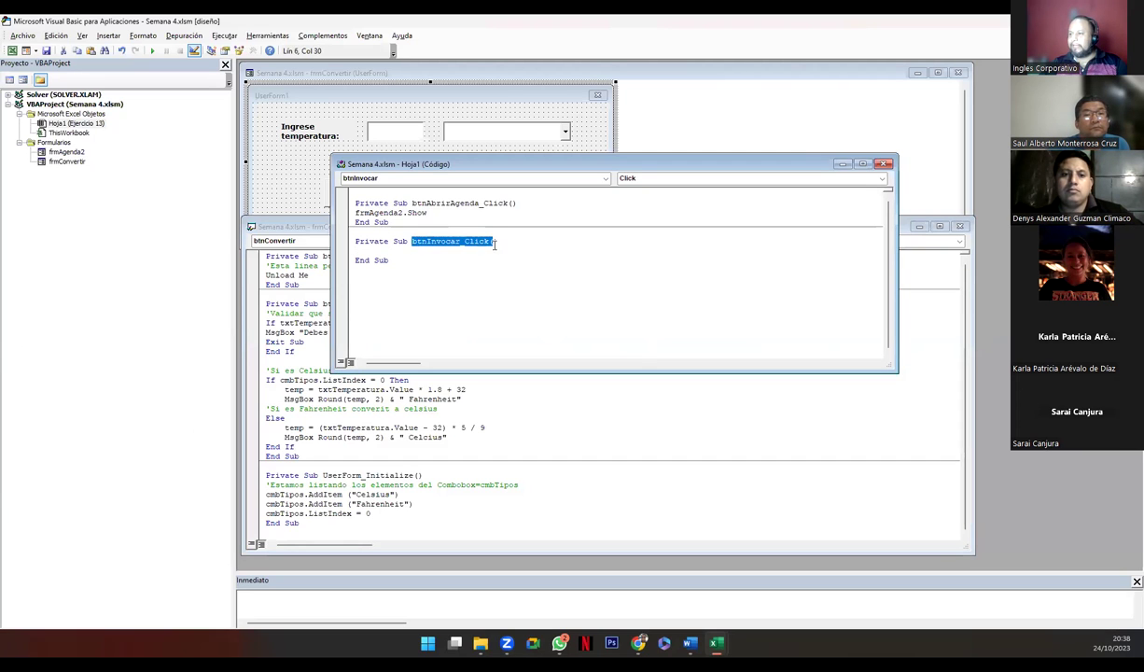
left_click(365, 252)
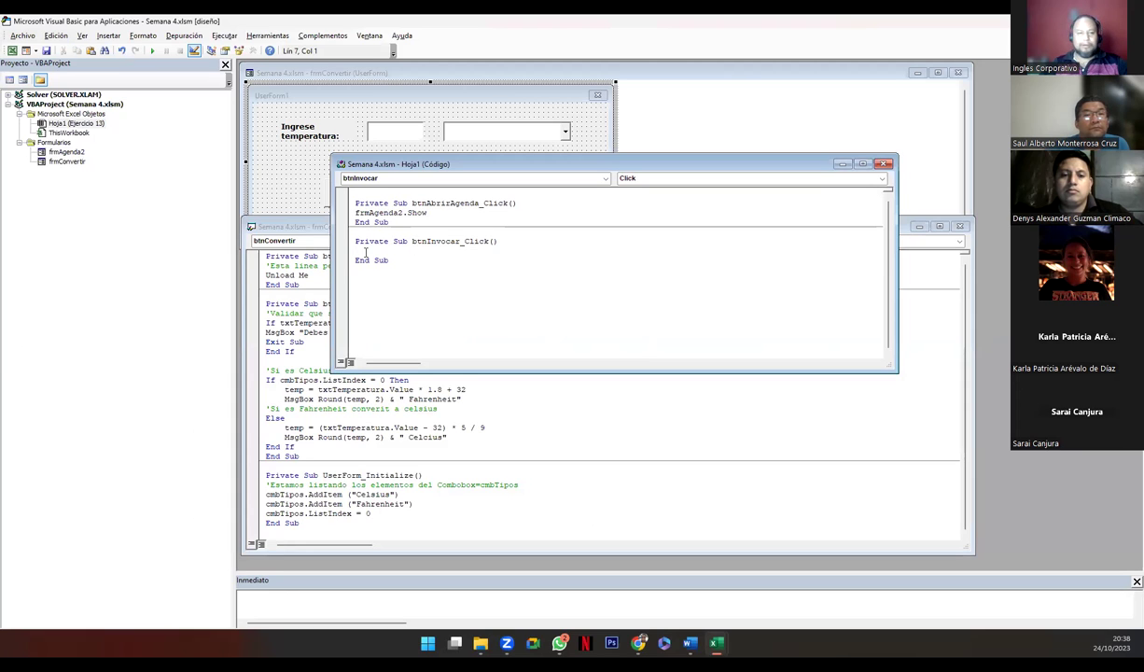
type("f")
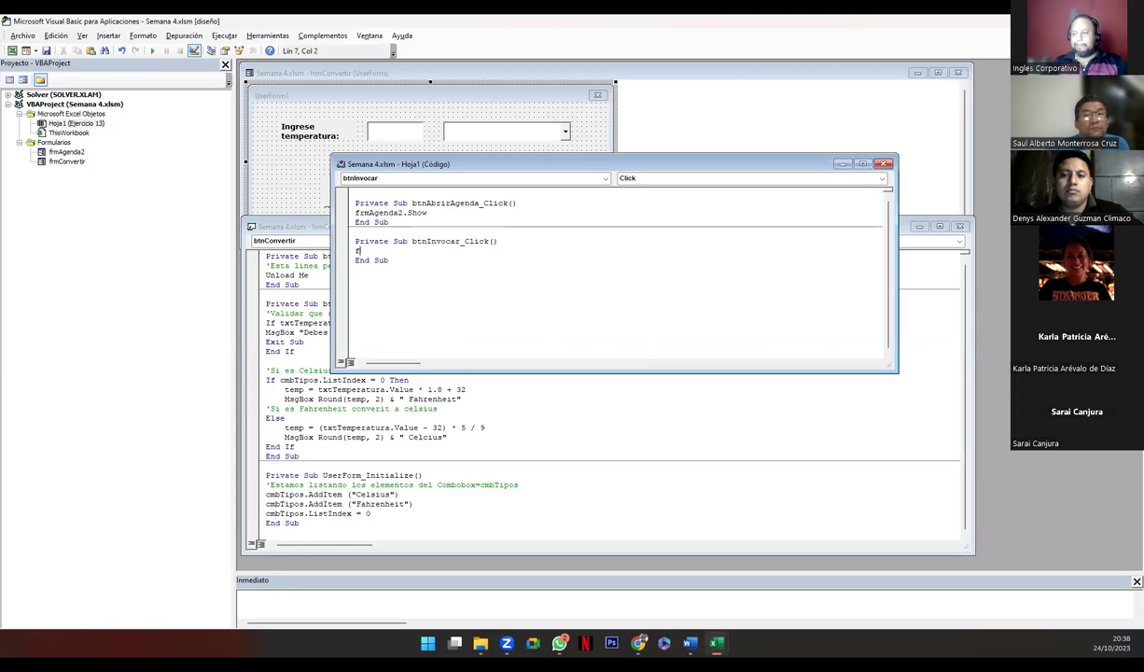
type("rmConvertir.")
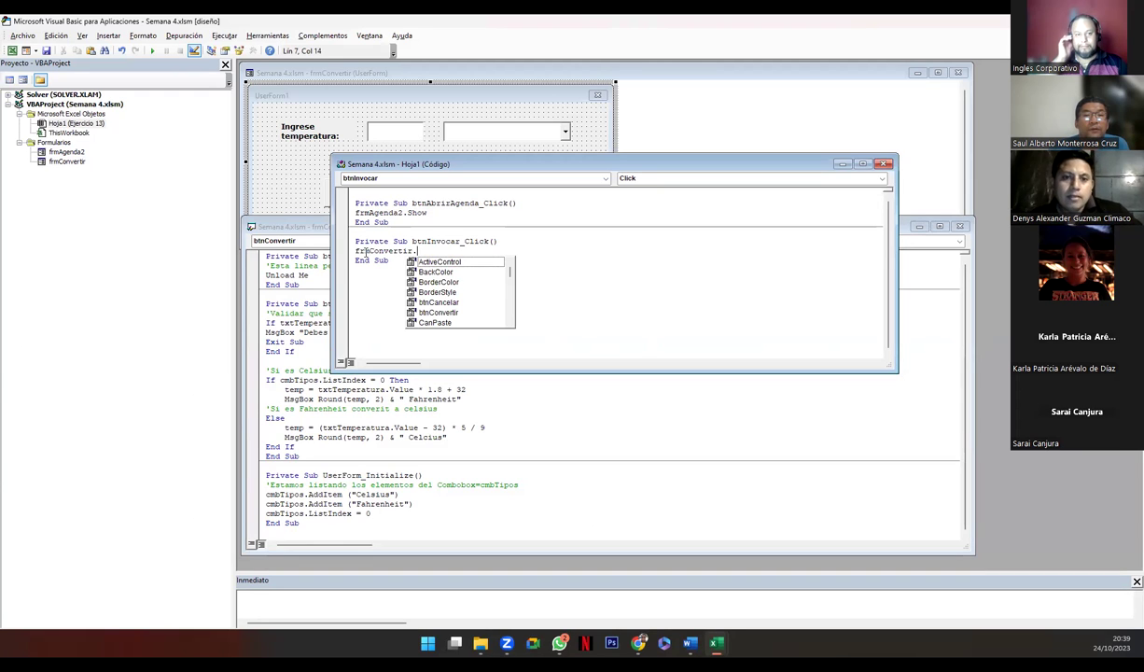
type("show")
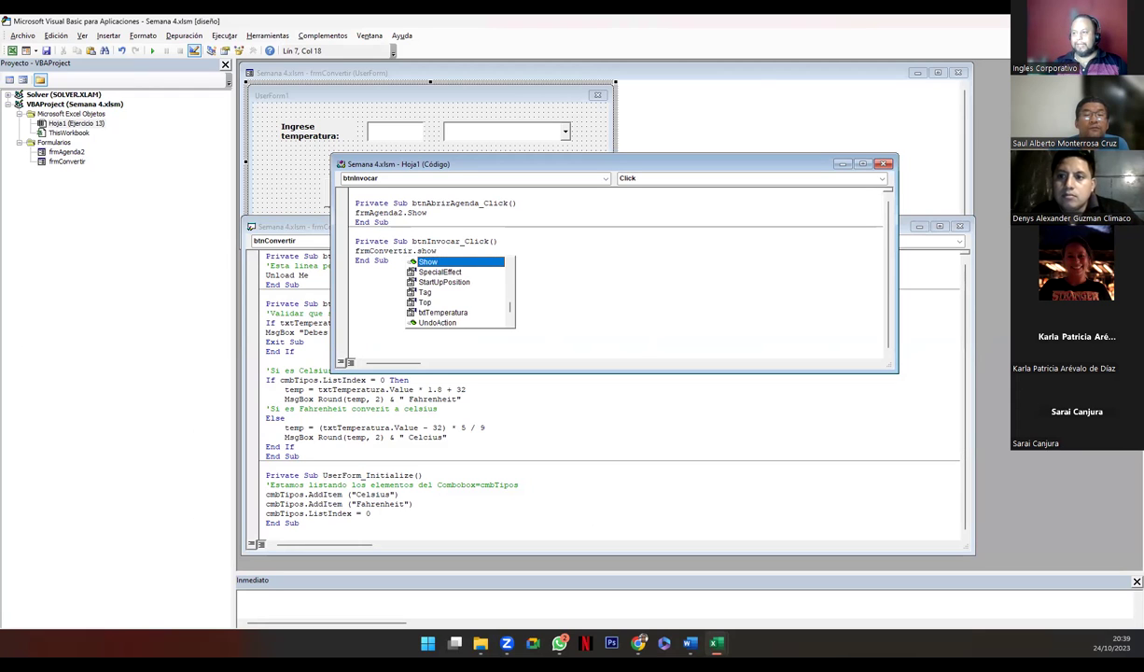
key("Tab")
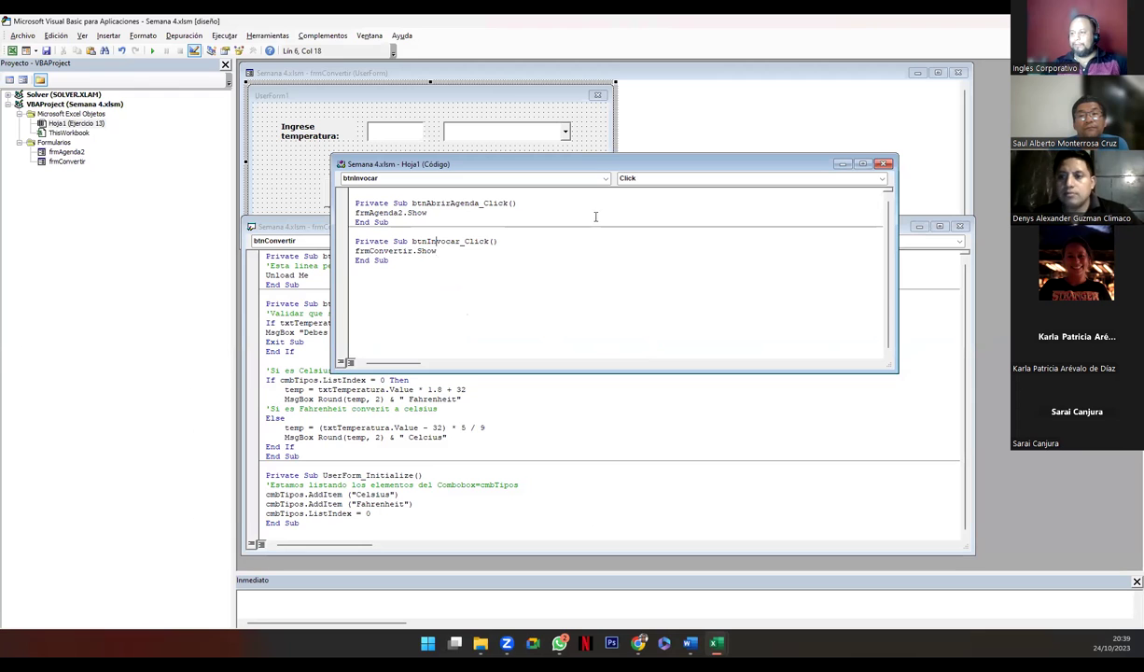
Close the sheet code, form code and form design windows
left_click(886, 165)
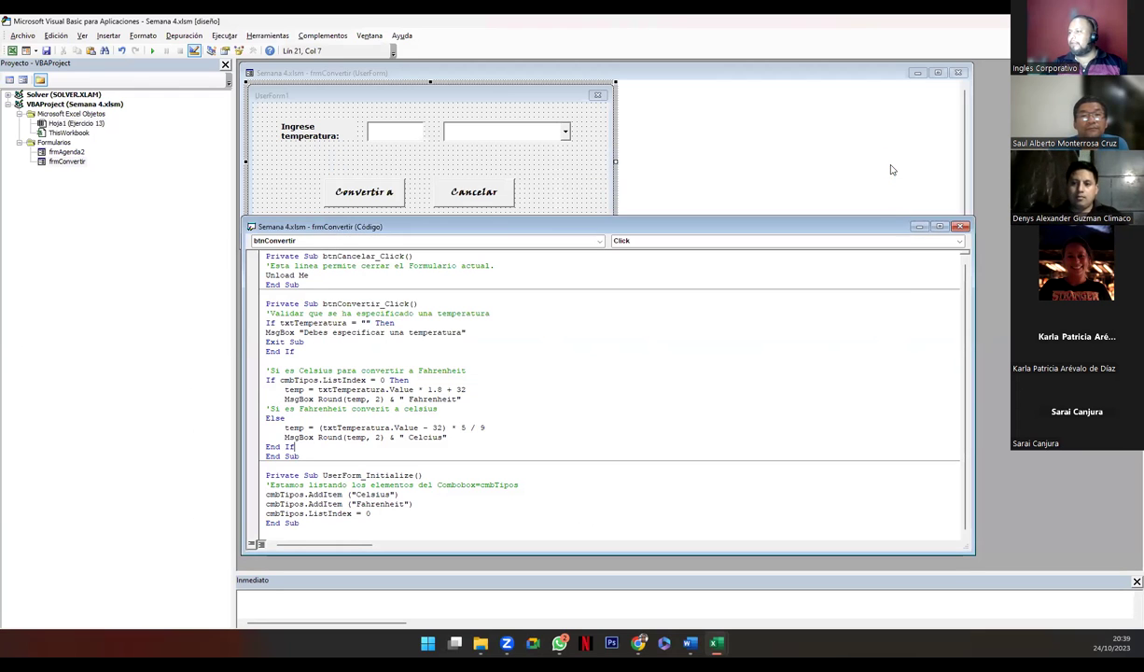
left_click(959, 226)
left_click(958, 75)
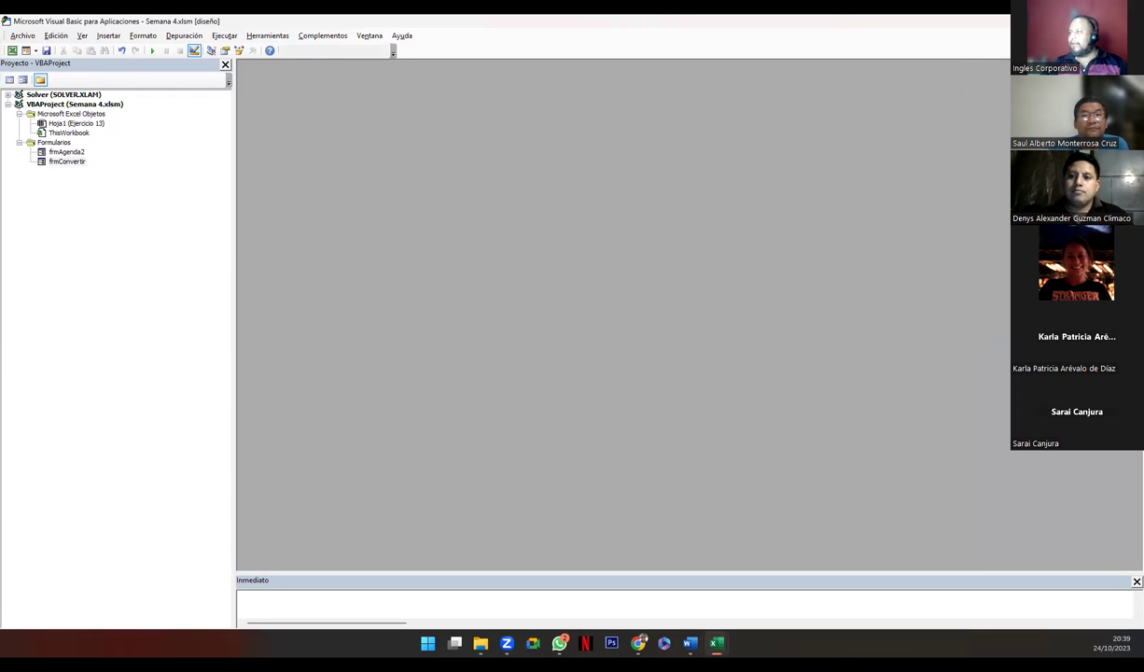
Leave design mode, then open and cancel both the converter and Agenda Electrónica contact forms
key("alt+F11")
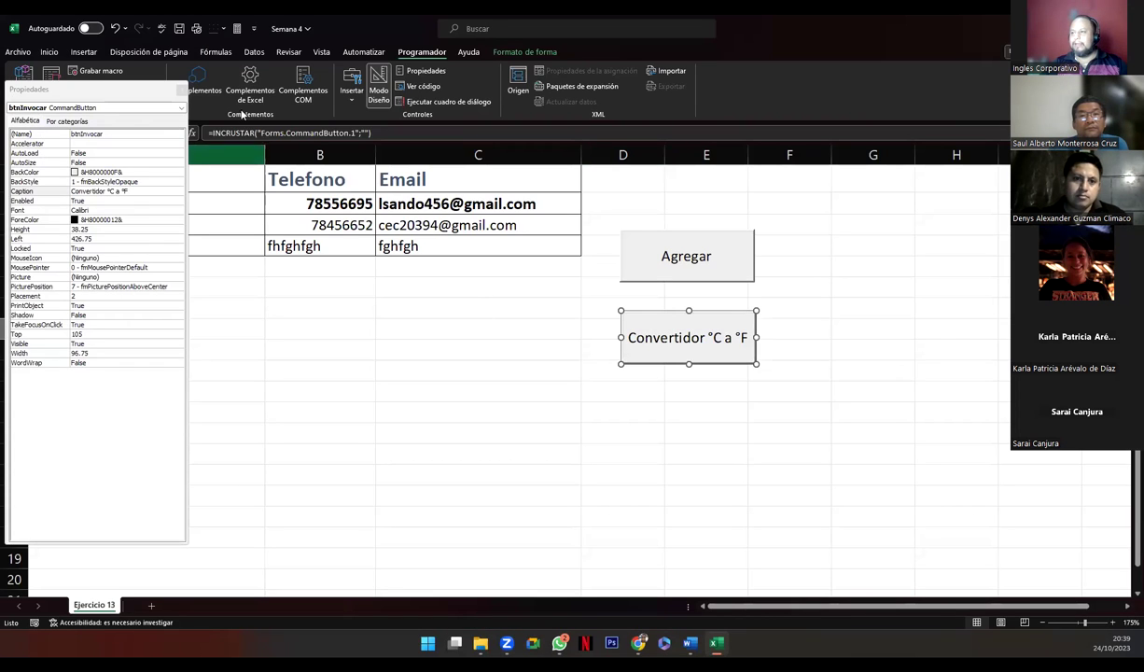
left_click(379, 93)
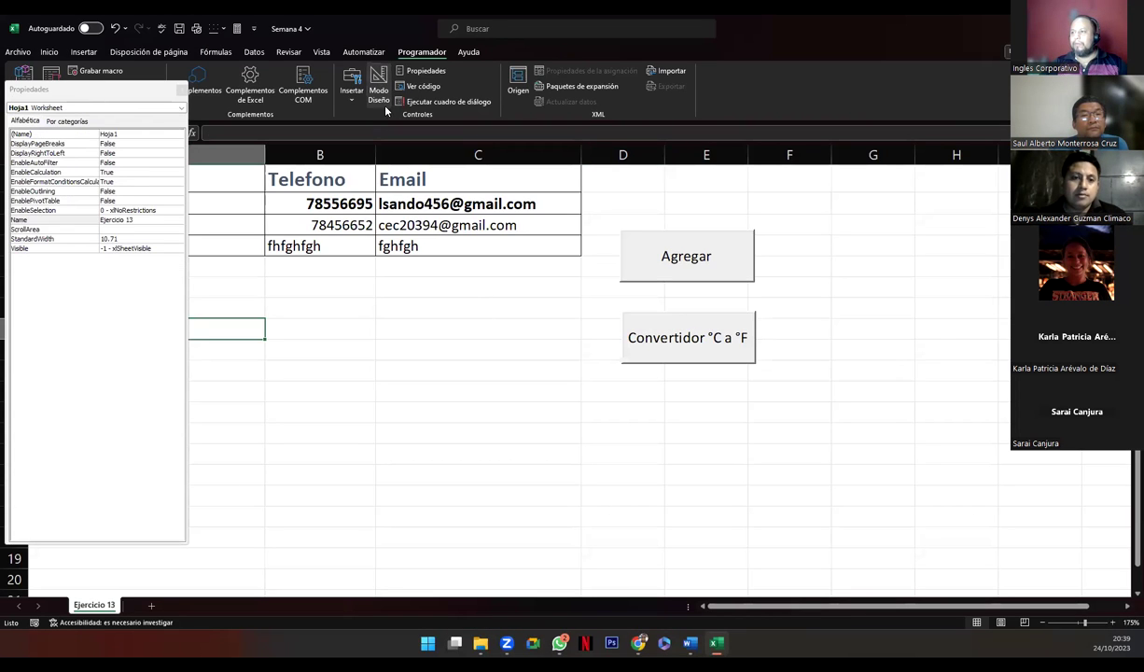
left_click(181, 90)
left_click(337, 327)
left_click(704, 344)
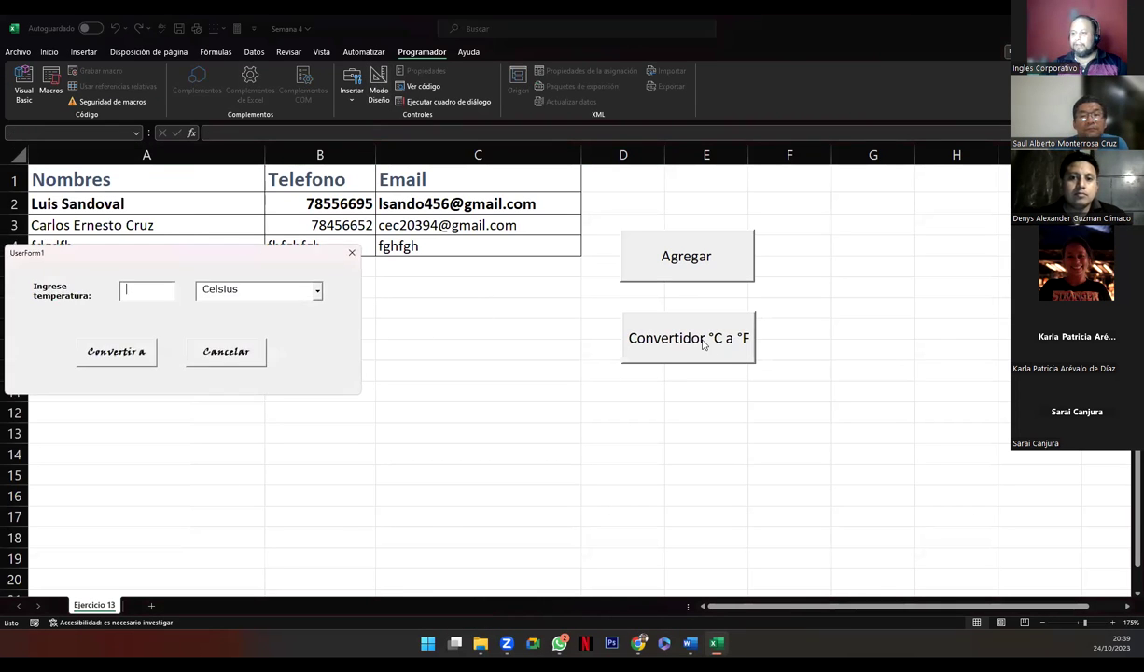
left_click(203, 358)
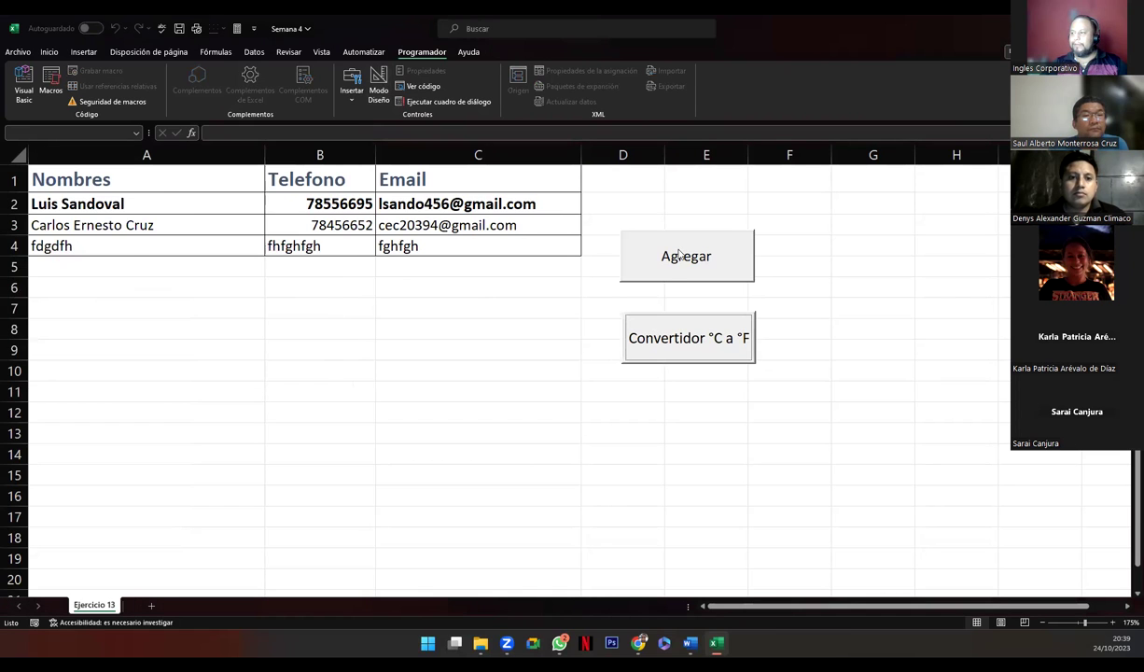
left_click(679, 253)
left_click(182, 377)
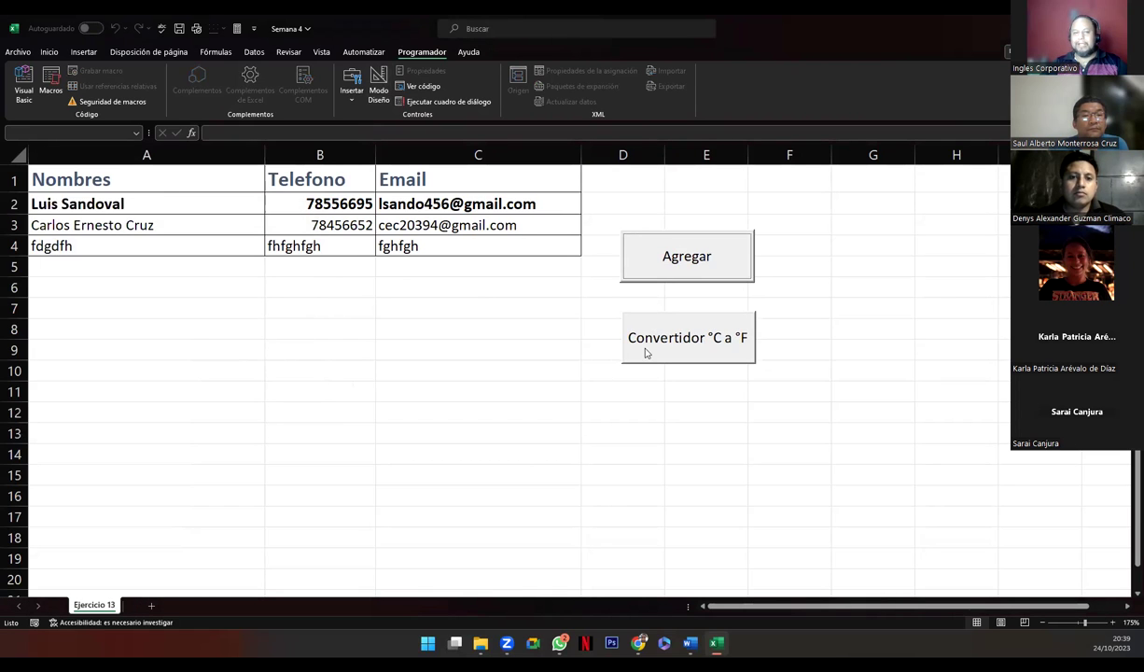
left_click(679, 257)
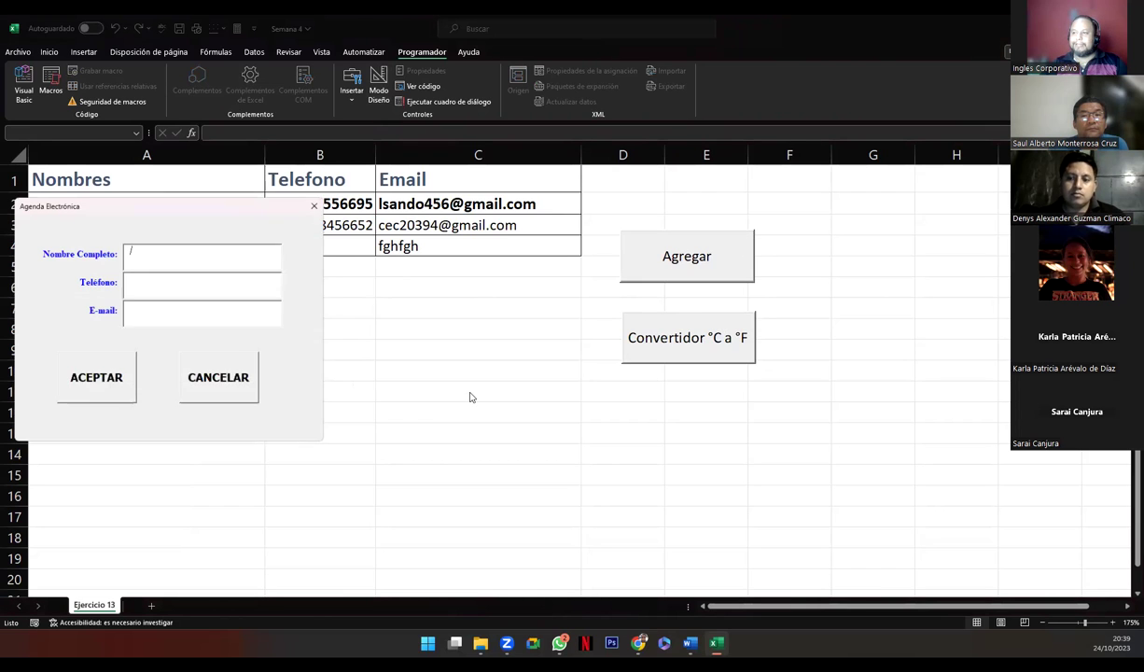
left_click(224, 386)
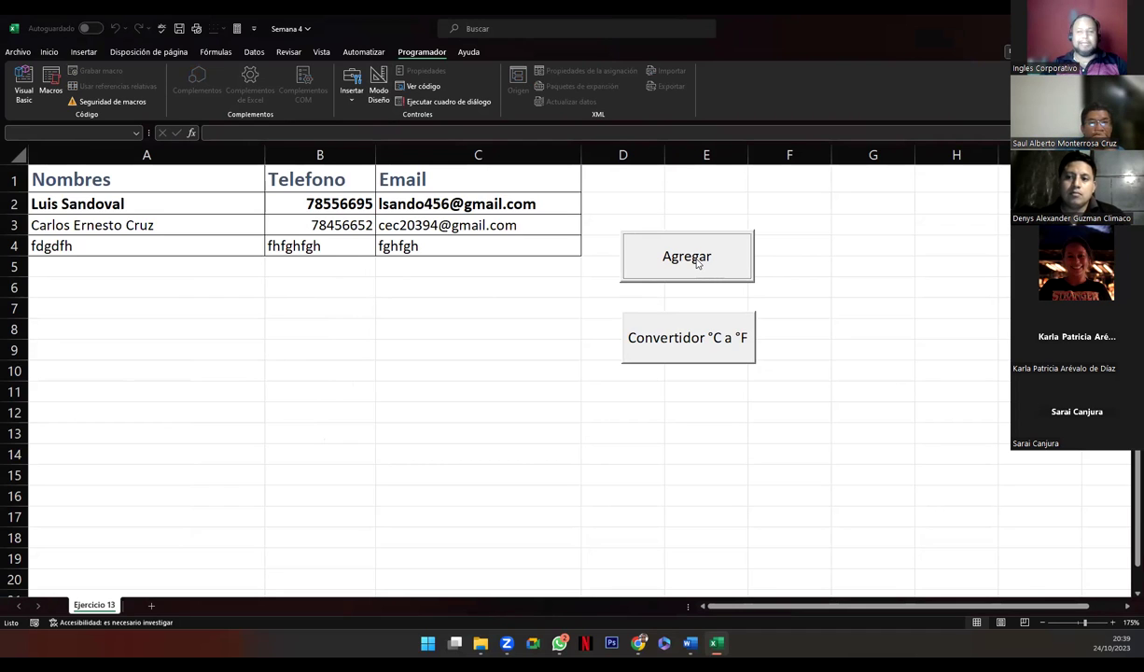
Convert 79 both ways, getting 174.2 Fahrenheit and 26.11 Celsius, then close the converter
left_click(666, 356)
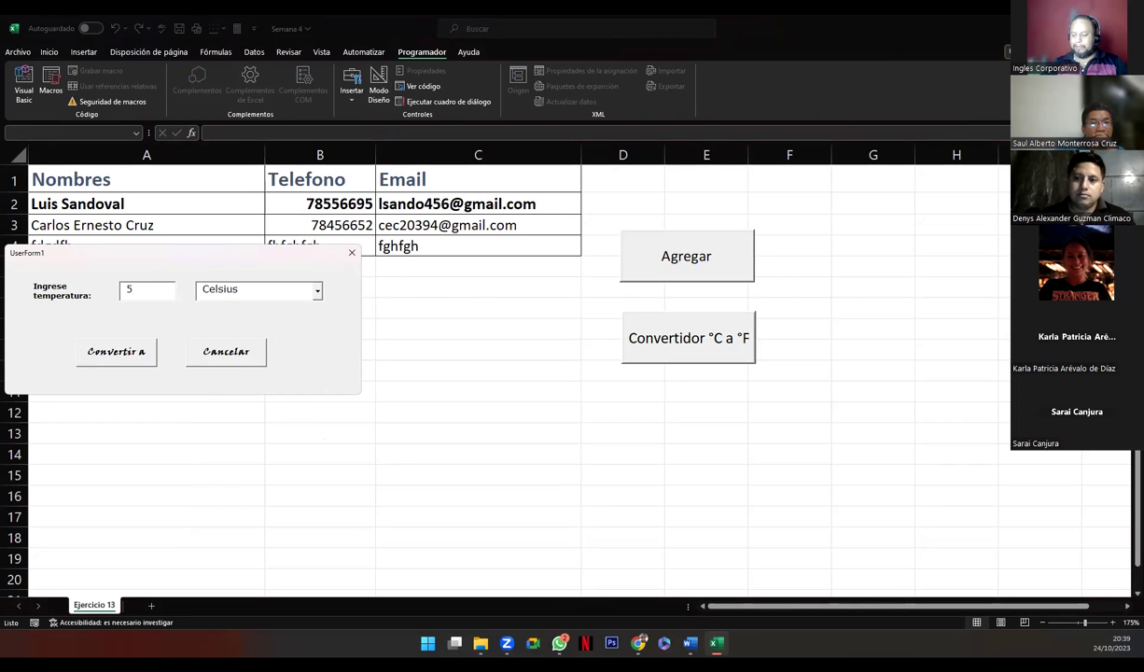
type("79")
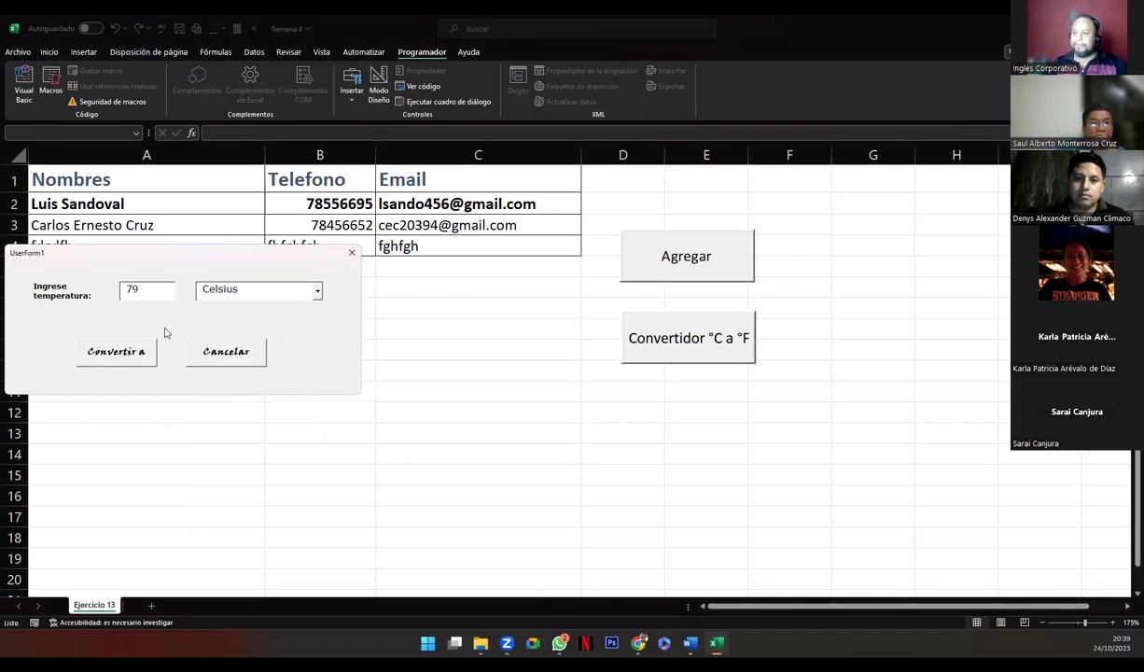
left_click(131, 359)
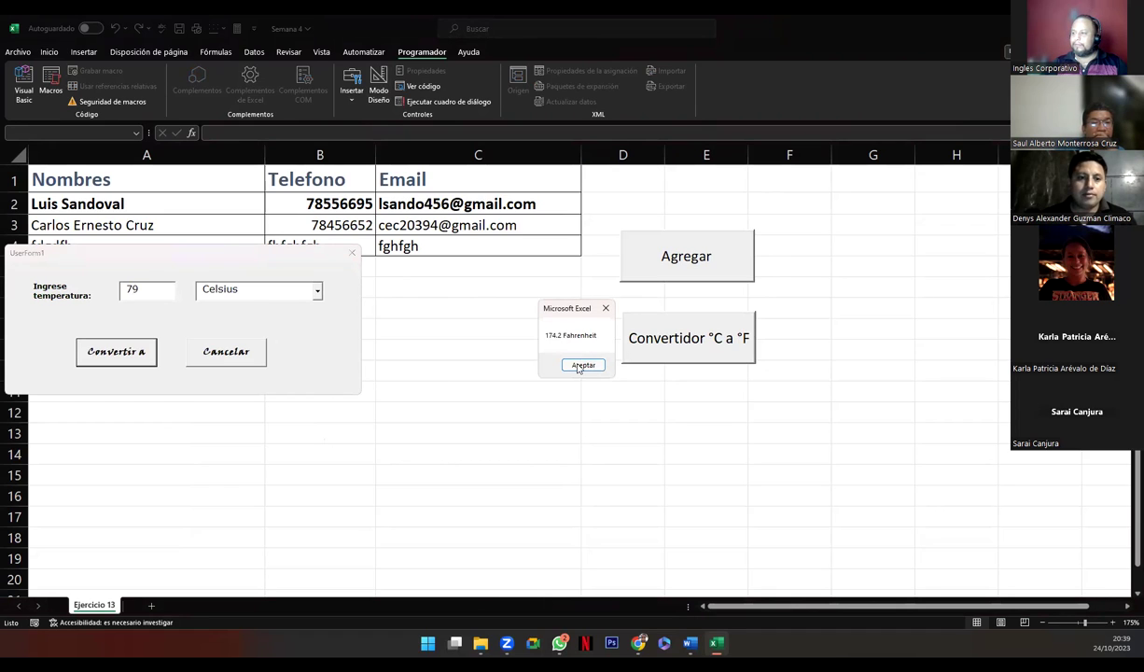
left_click(582, 364)
left_click(281, 318)
left_click(125, 345)
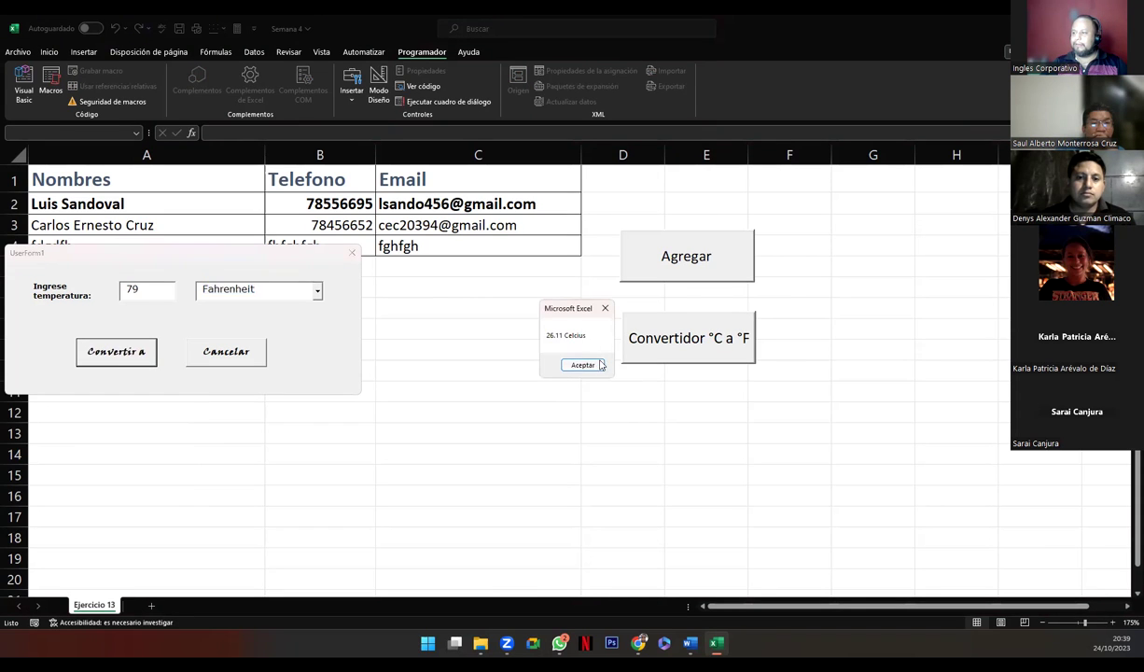
left_click(581, 365)
left_click(229, 354)
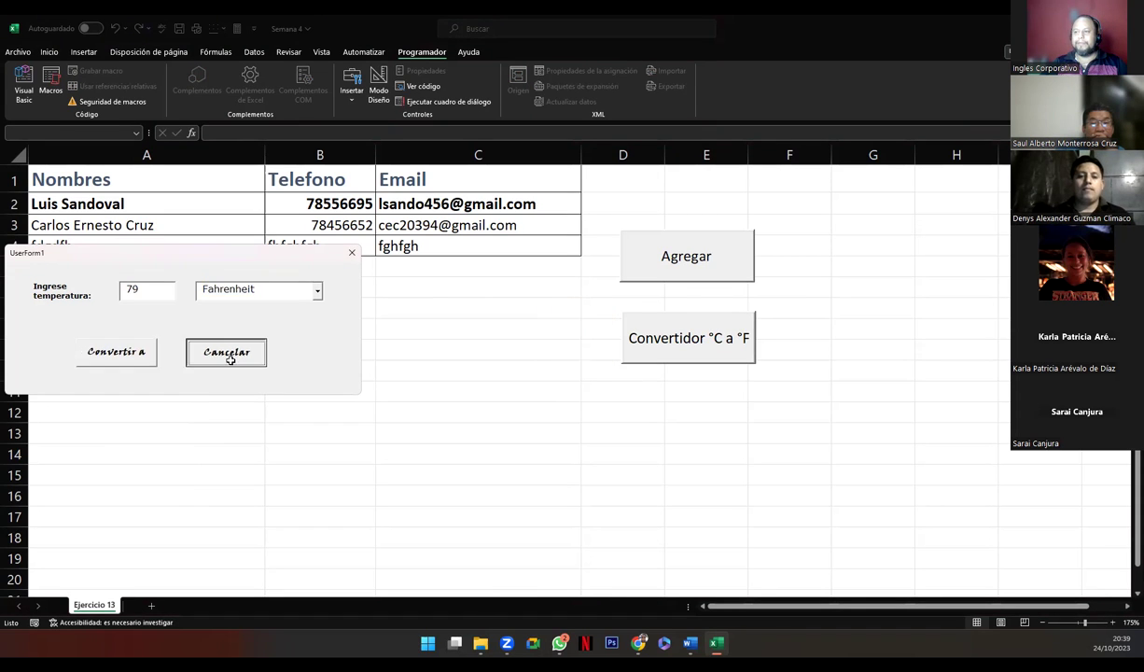
key("alt+Tab")
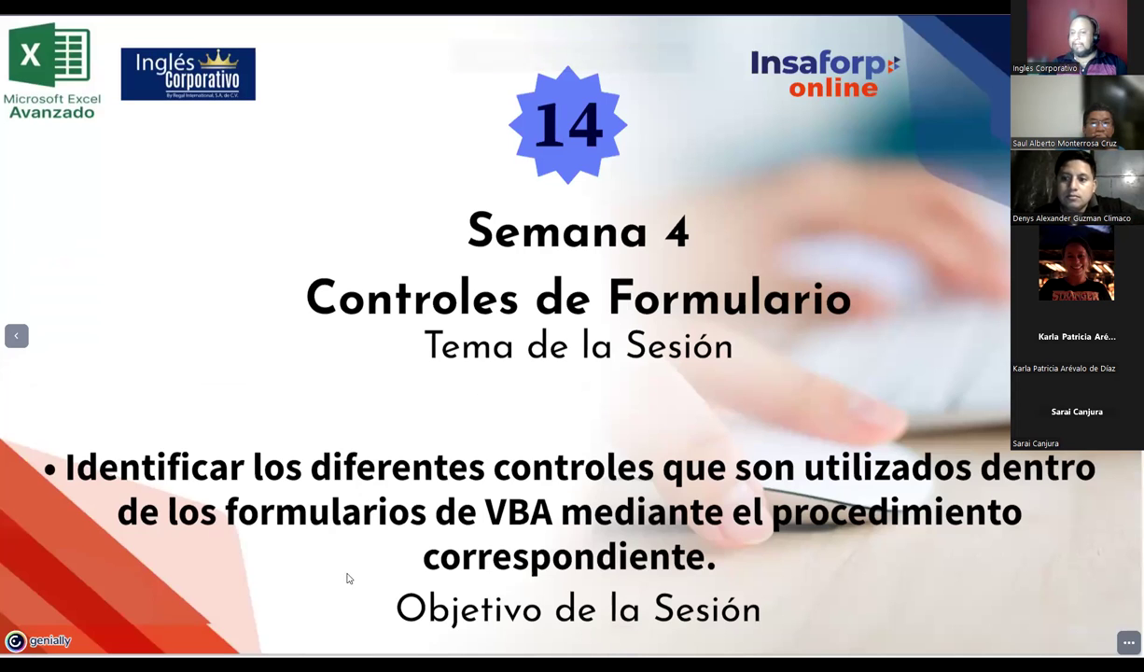
key("alt+Tab")
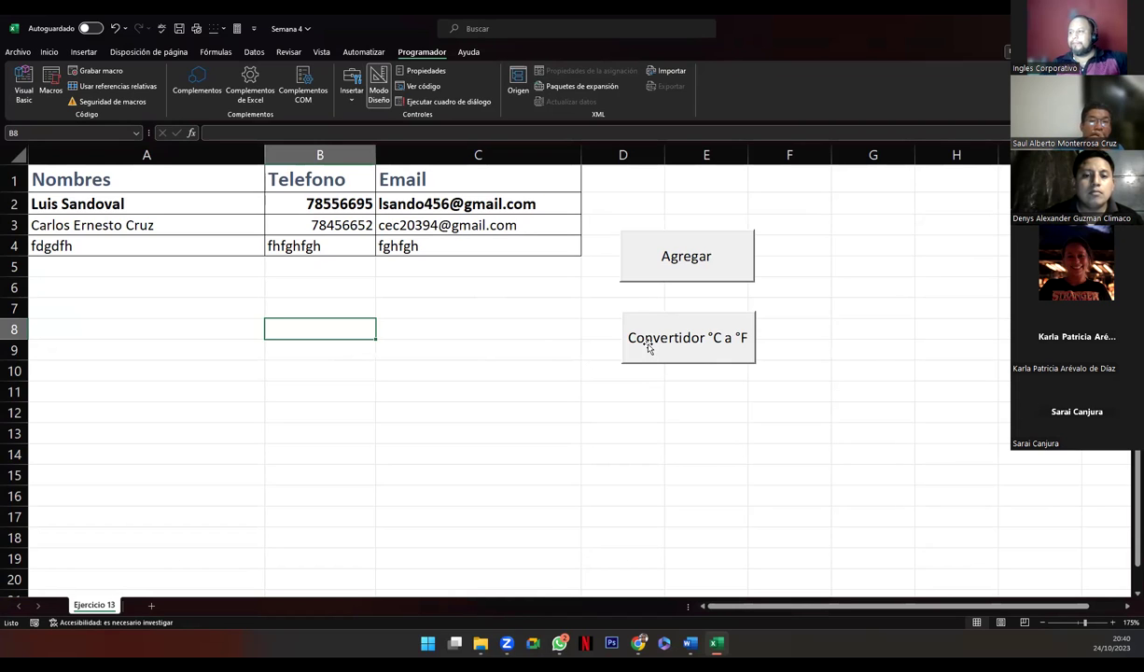
Confirm the btnInvocar Caption property as Convertidor °C a °F
left_click(421, 78)
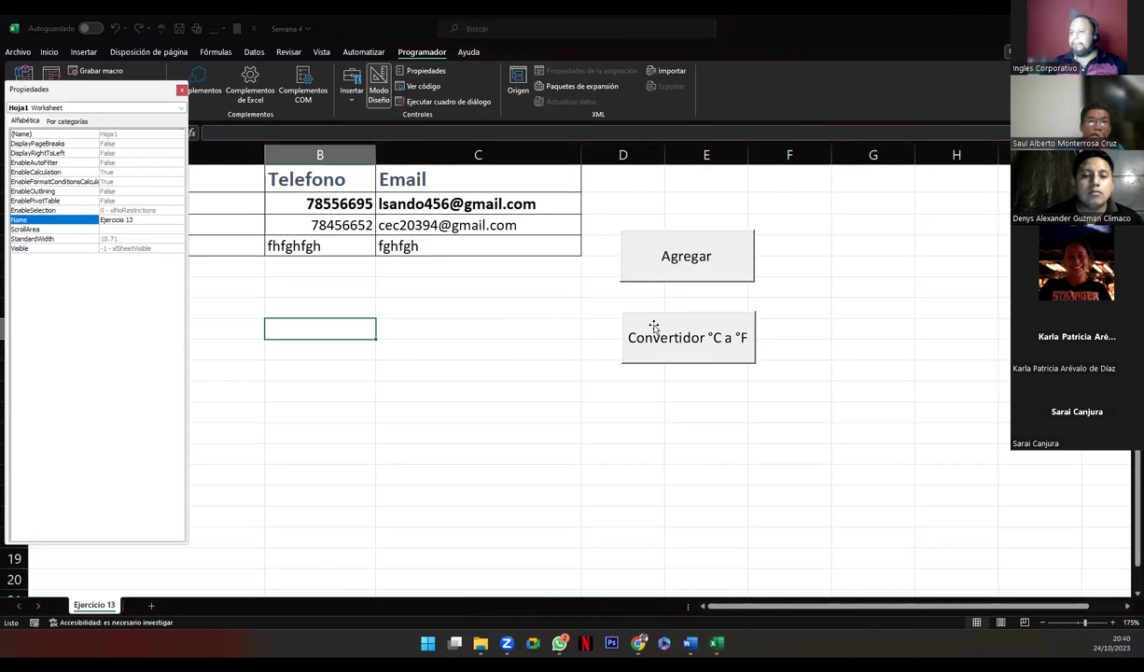
left_click(651, 323)
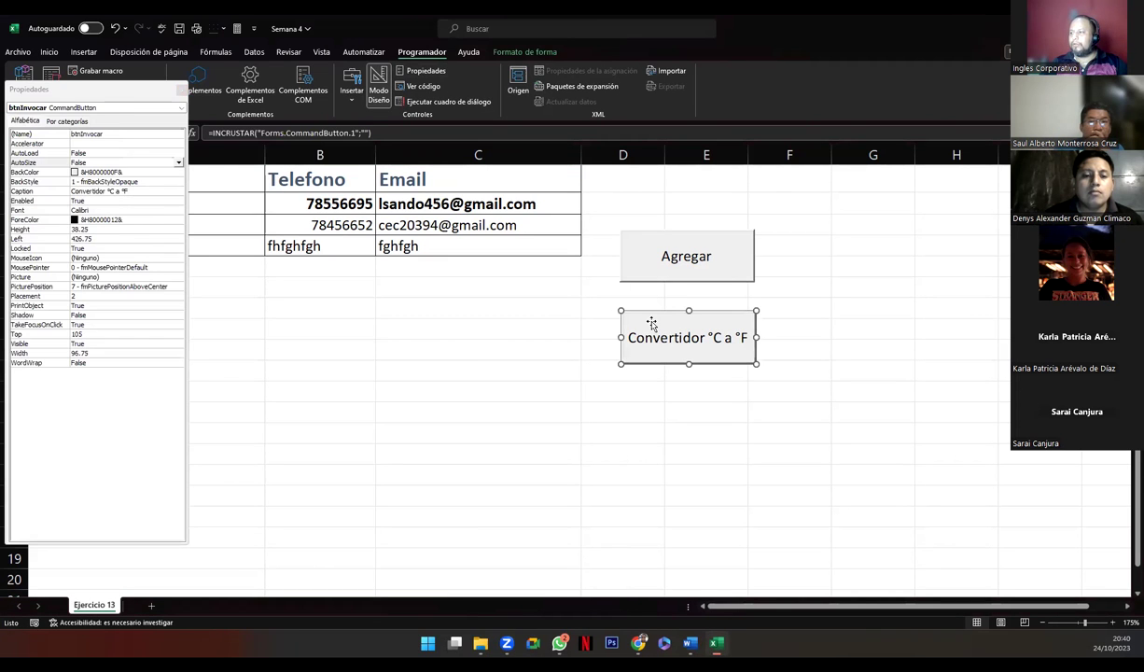
left_click(111, 140)
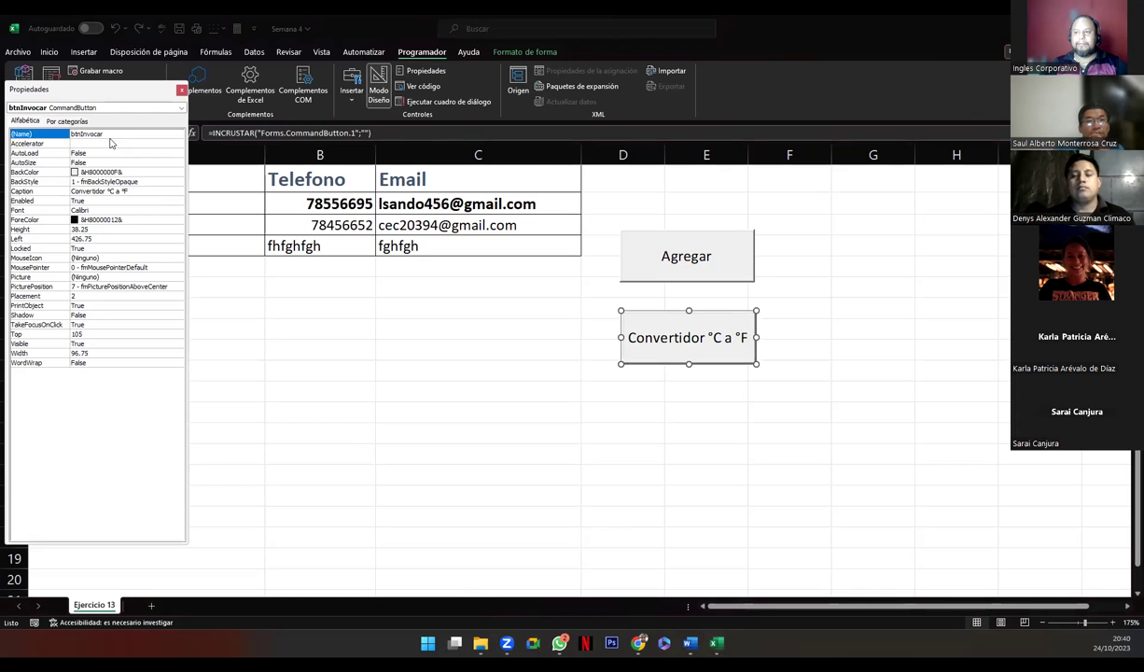
left_click(133, 191)
left_click(133, 191)
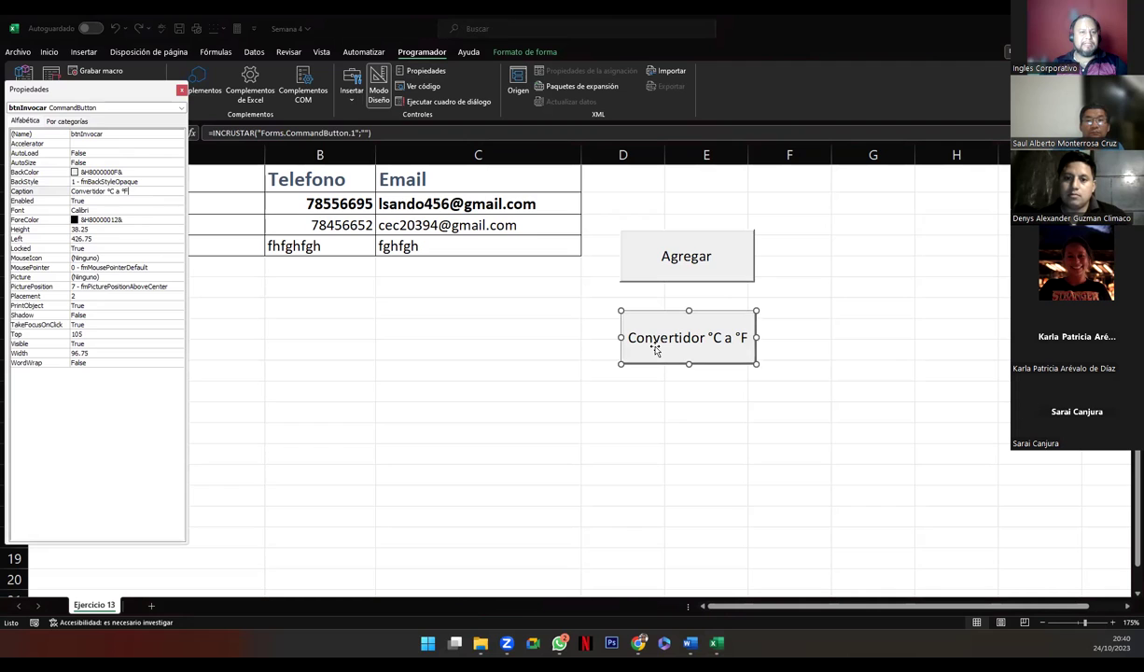
key("Return")
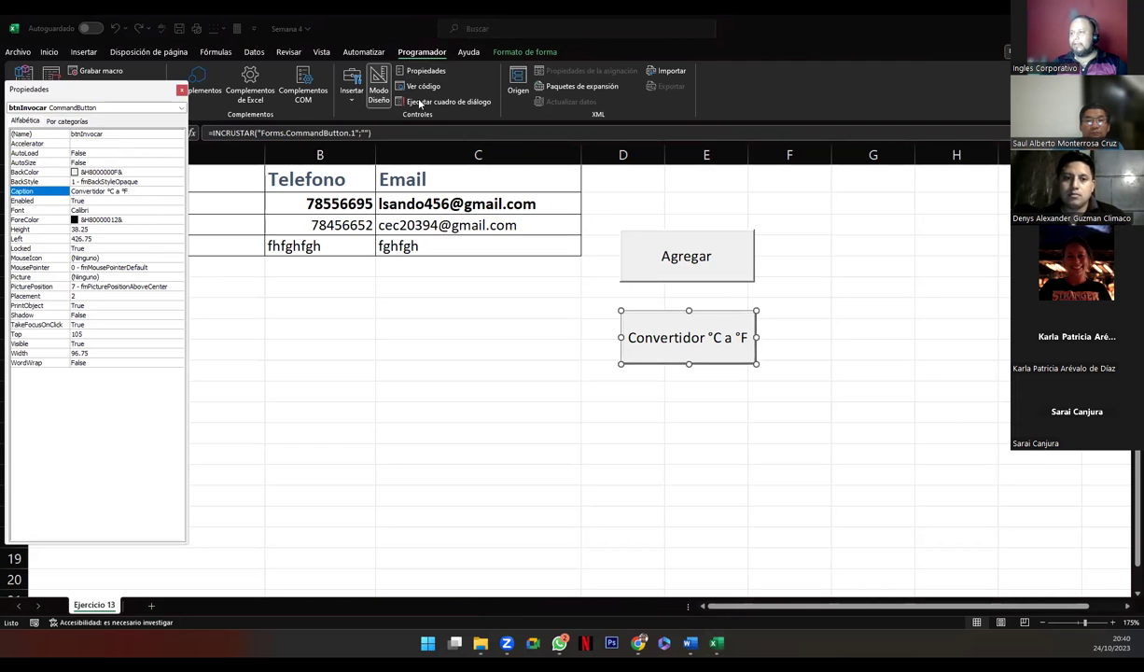
Exit design mode, verify the button opens the converter, close it, and re-enable design mode
left_click(377, 89)
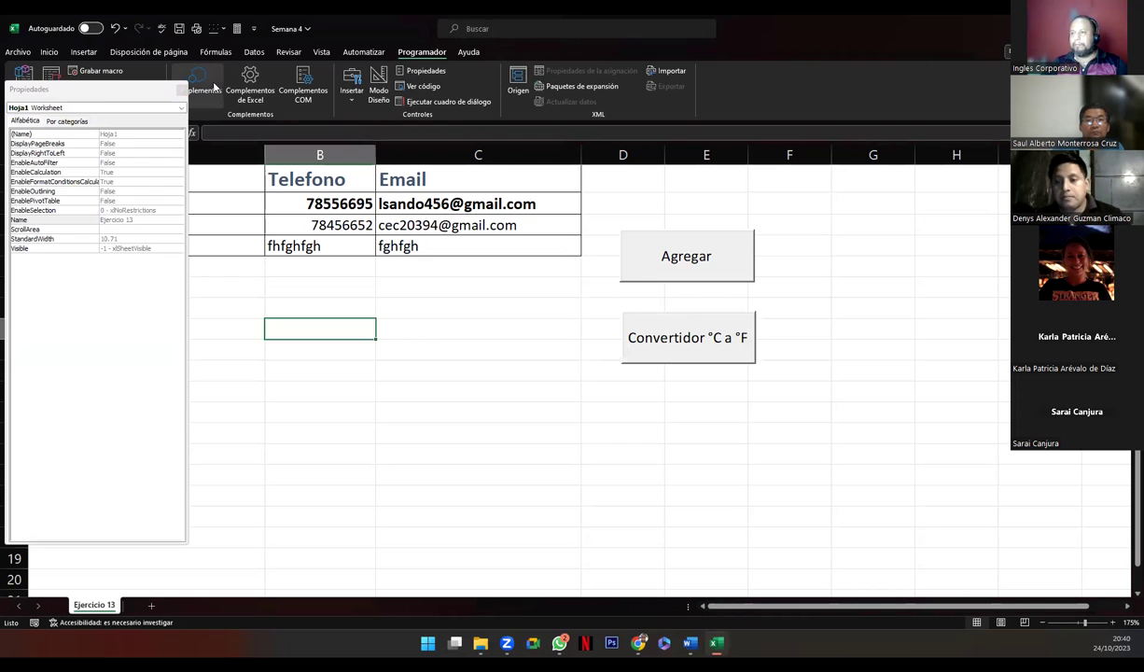
left_click(180, 89)
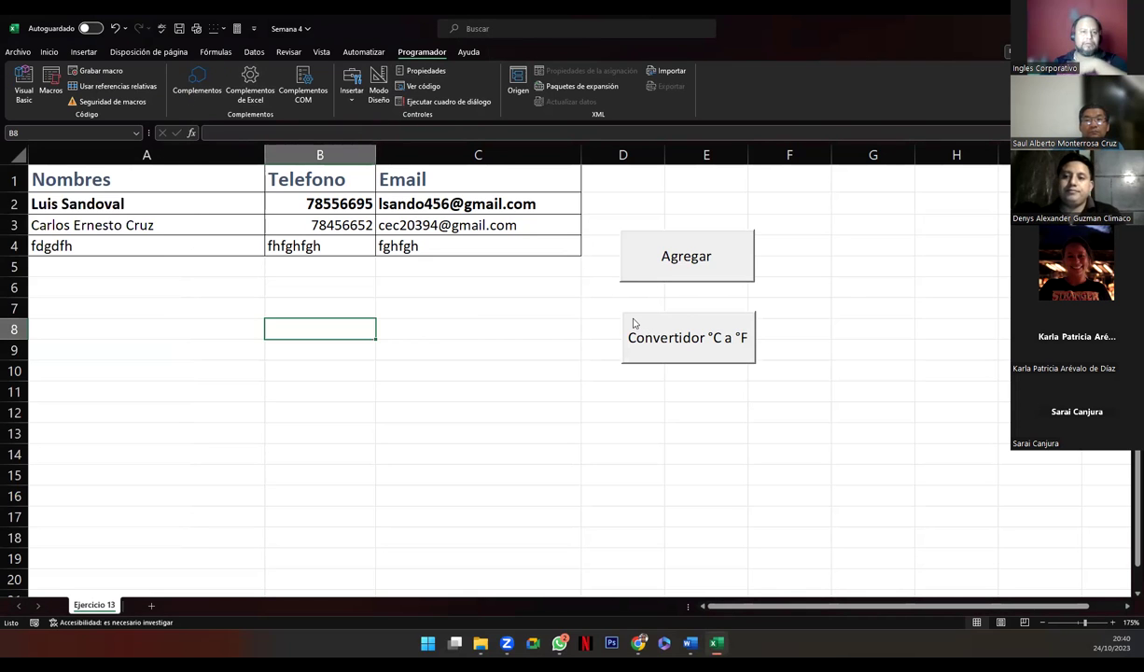
left_click(634, 323)
left_click(226, 352)
left_click(382, 90)
left_click(630, 321)
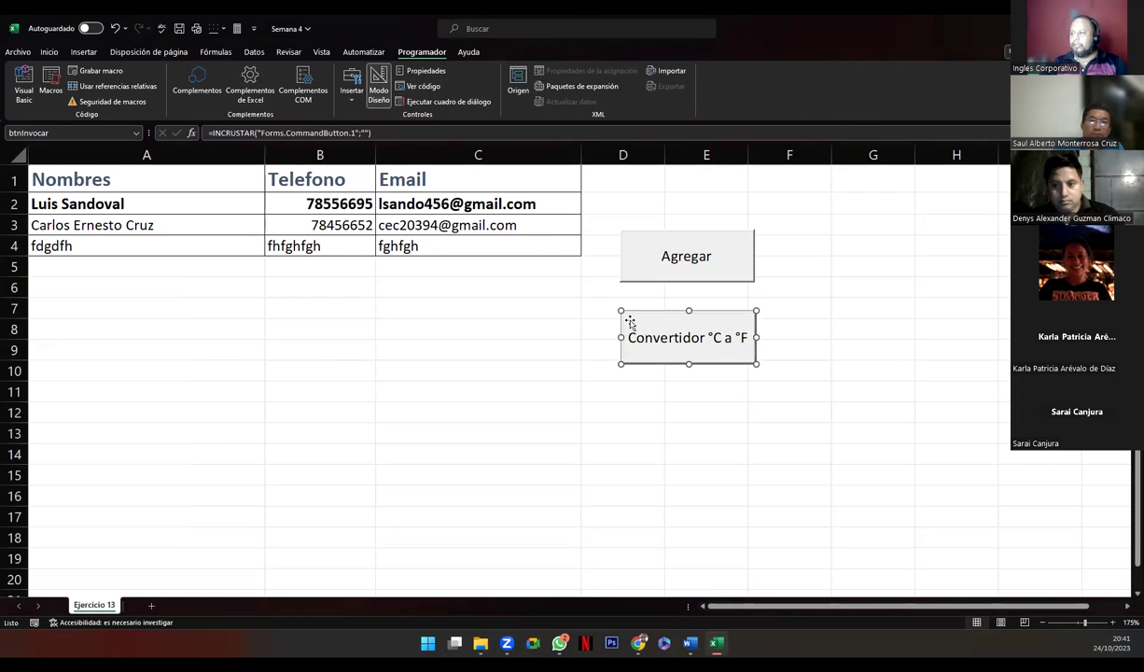
double_click(630, 321)
left_click(345, 251)
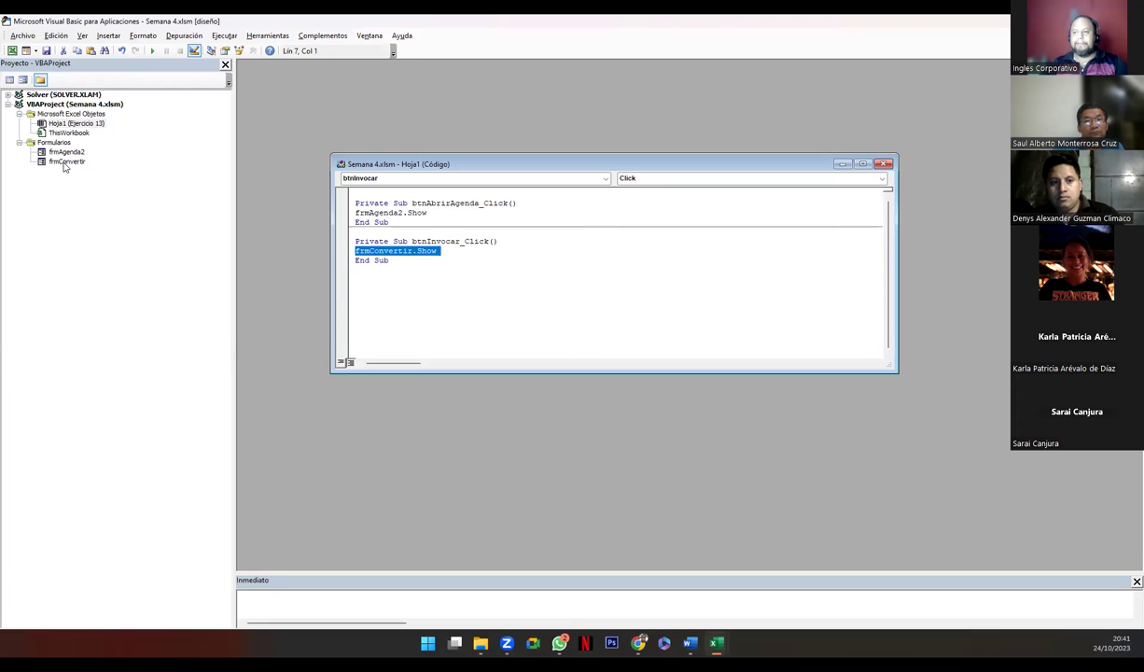
left_click(434, 250)
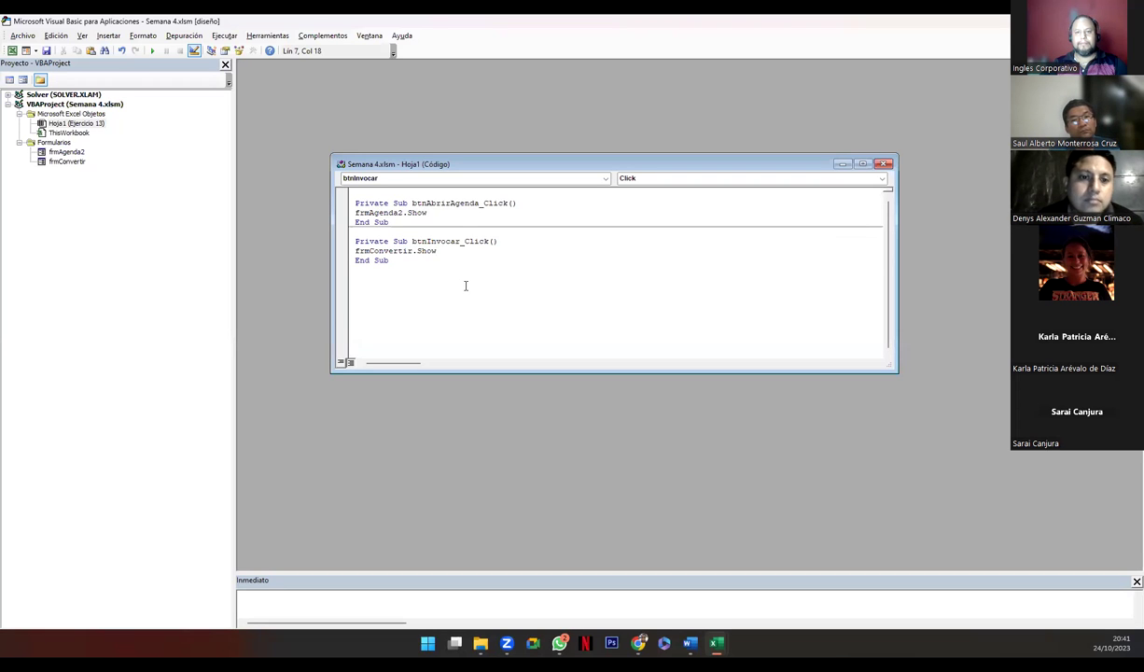
left_click(407, 212)
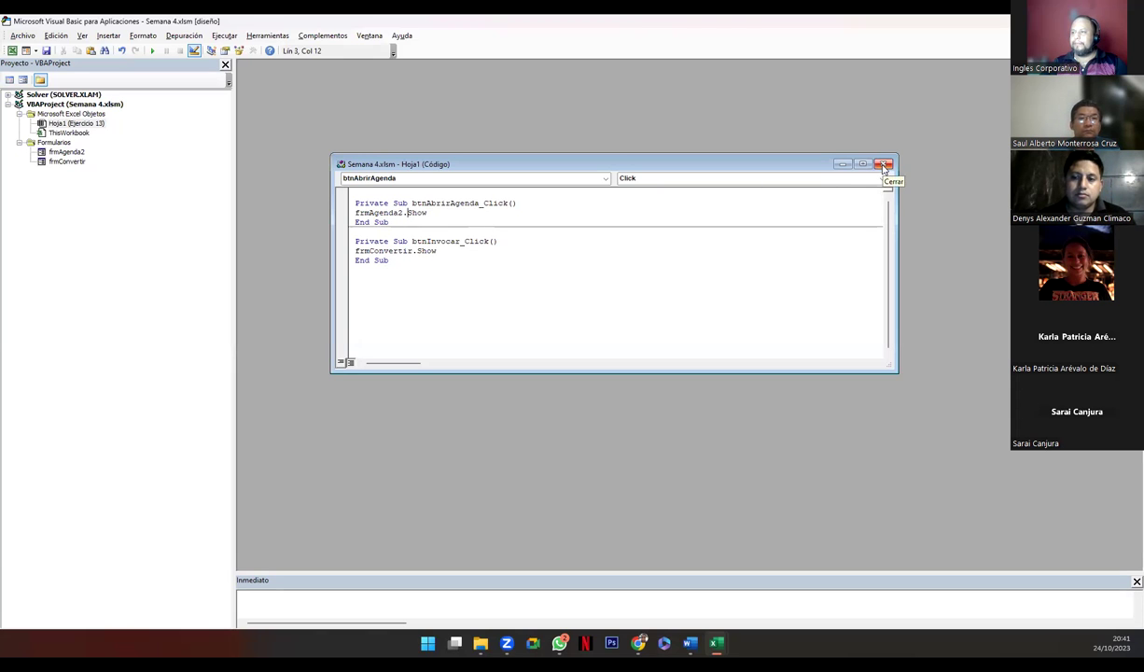
left_click(884, 165)
Switch from Excel back to the full-screen Semana 4 Controles de Formulario slide
key("alt+F11")
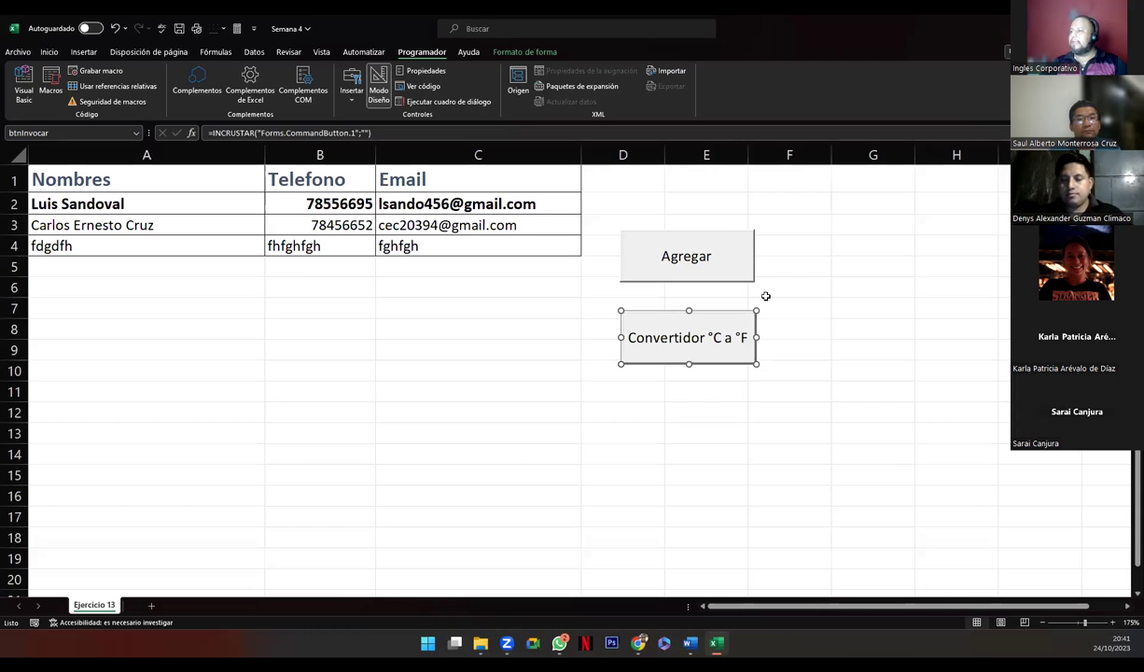
key("alt+Tab")
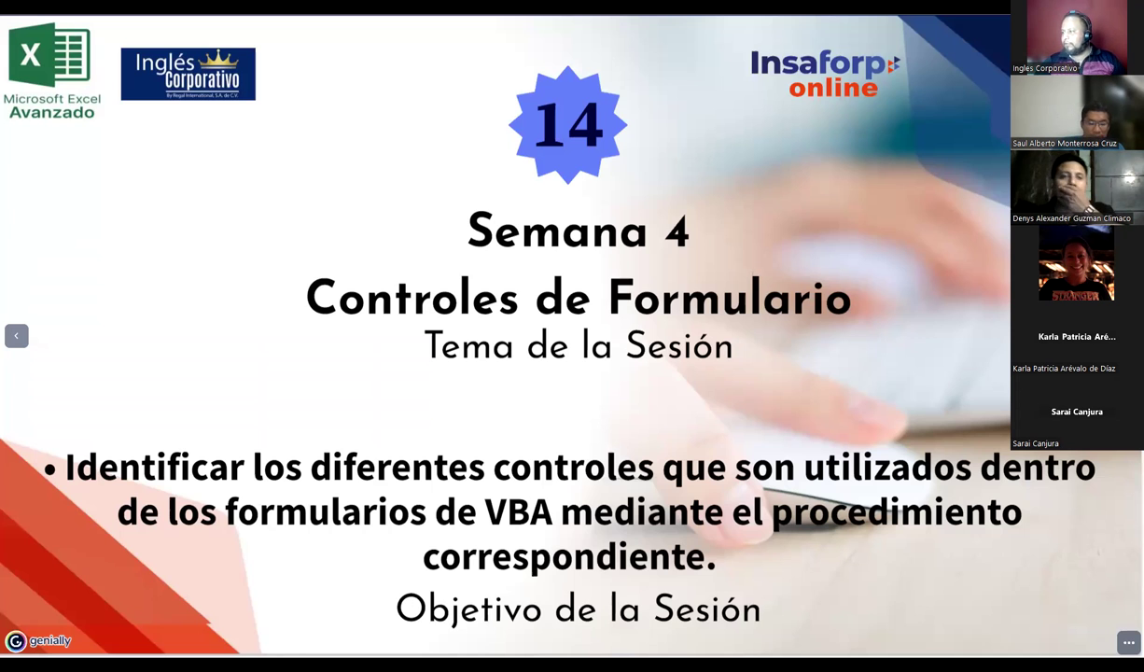
Go to the next slide, Introducción, on Excel form controls
key("Right")
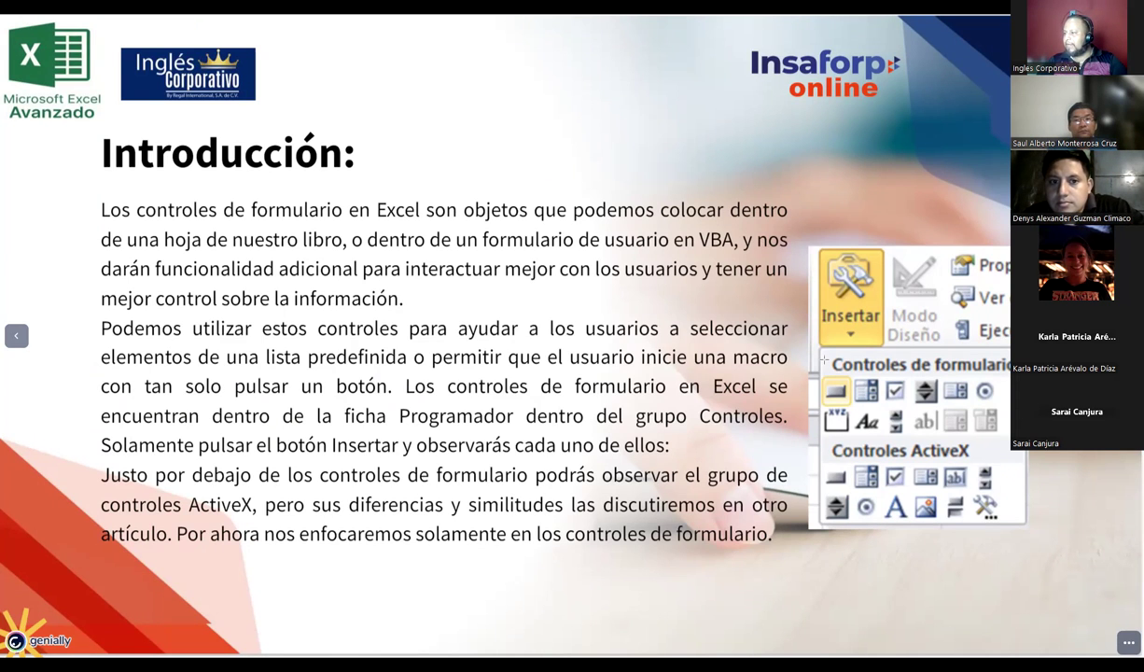
Box the form-control icons, the item-selection sentence and 'un botón' on the slide, then advance
left_click_drag(820, 373, 1007, 443)
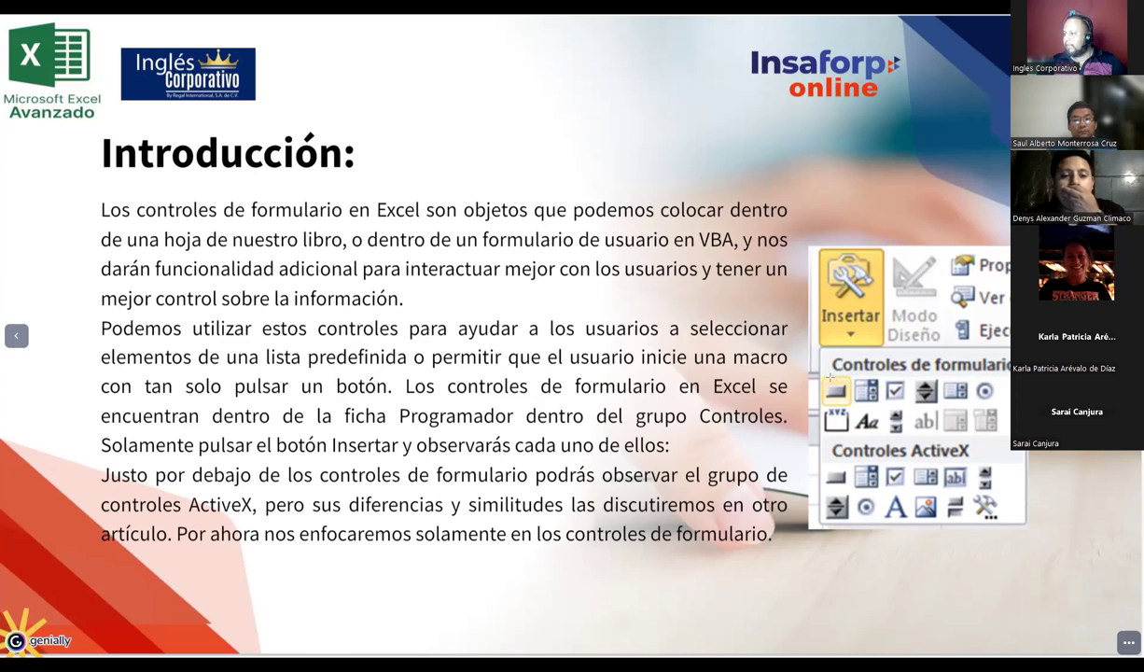
left_click_drag(819, 353, 1008, 440)
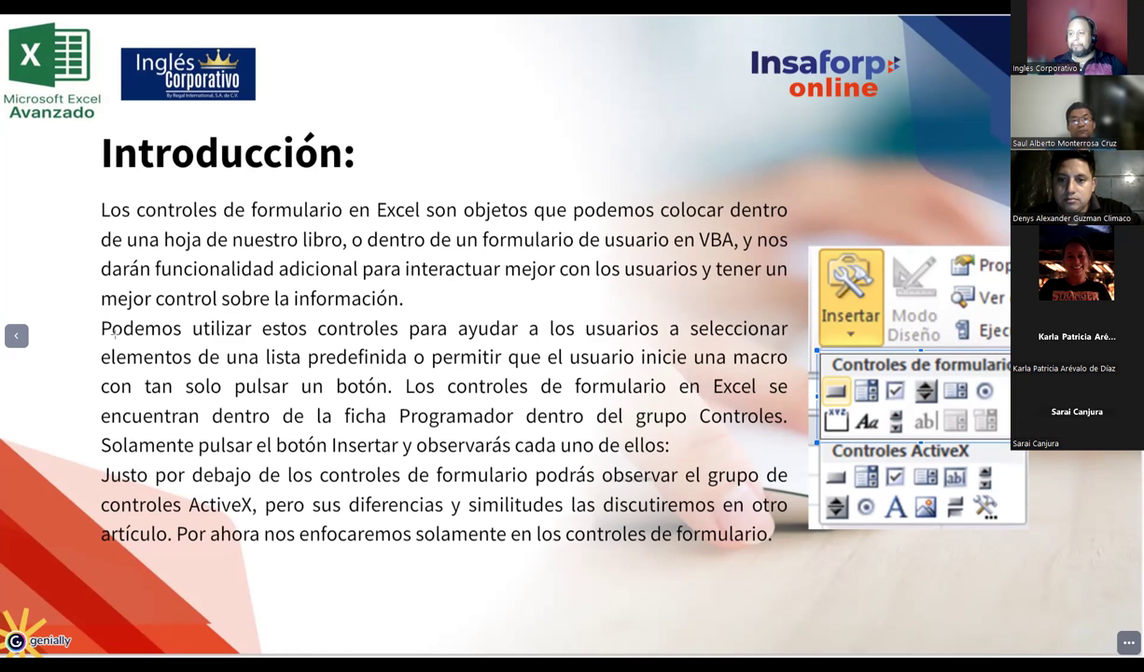
left_click_drag(95, 348, 755, 311)
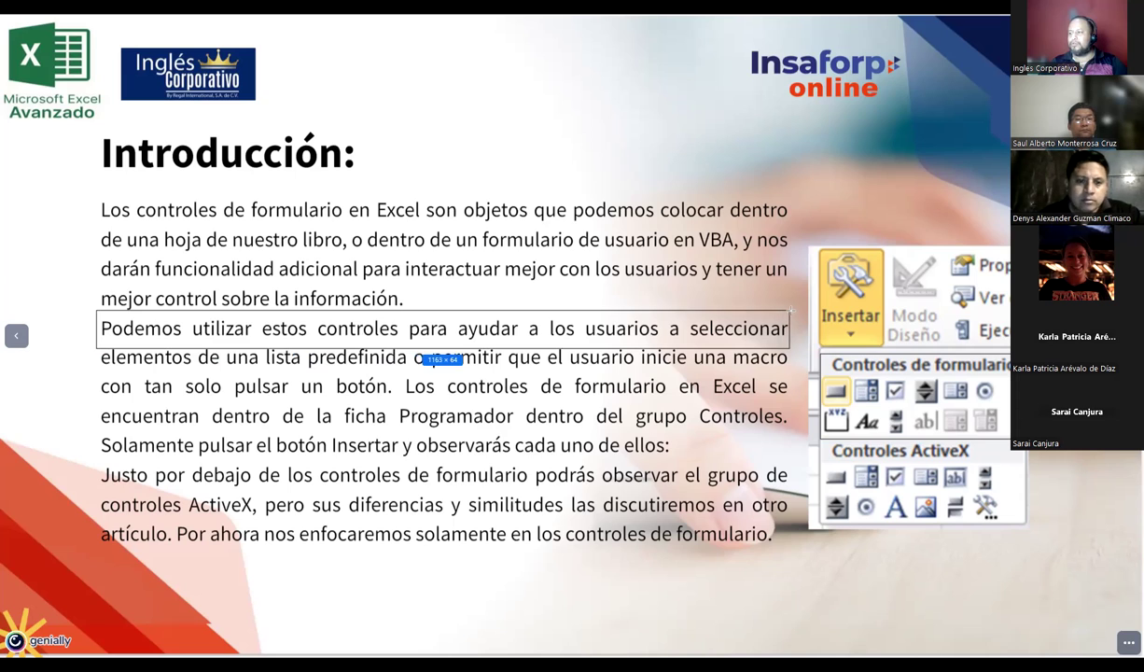
left_click(38, 268)
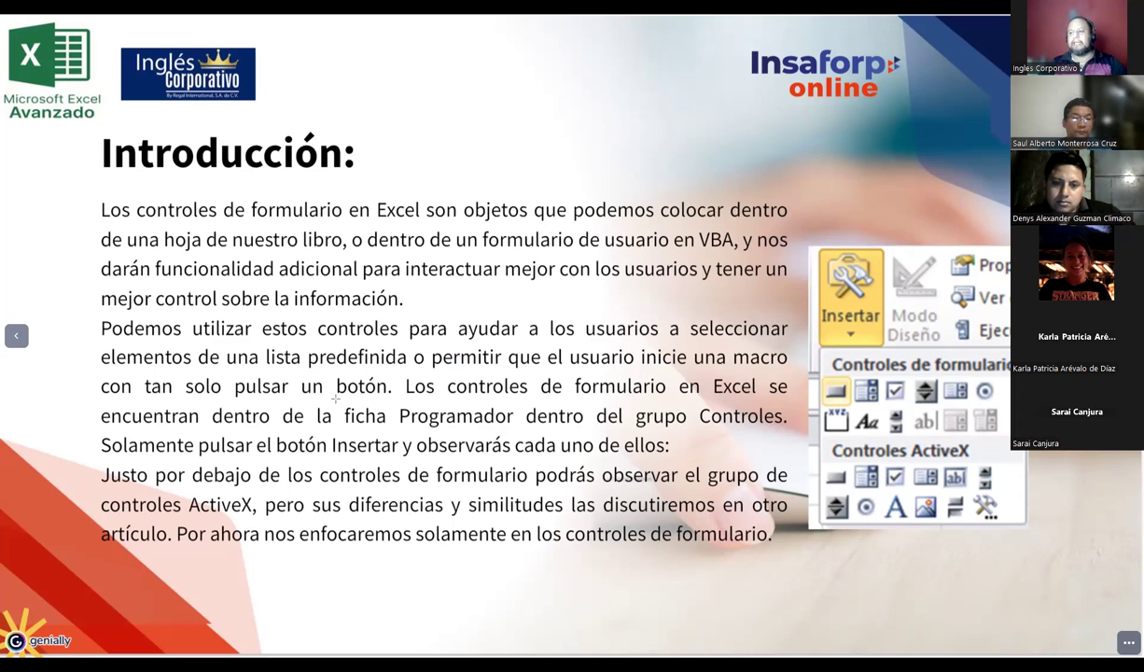
left_click_drag(292, 373, 398, 402)
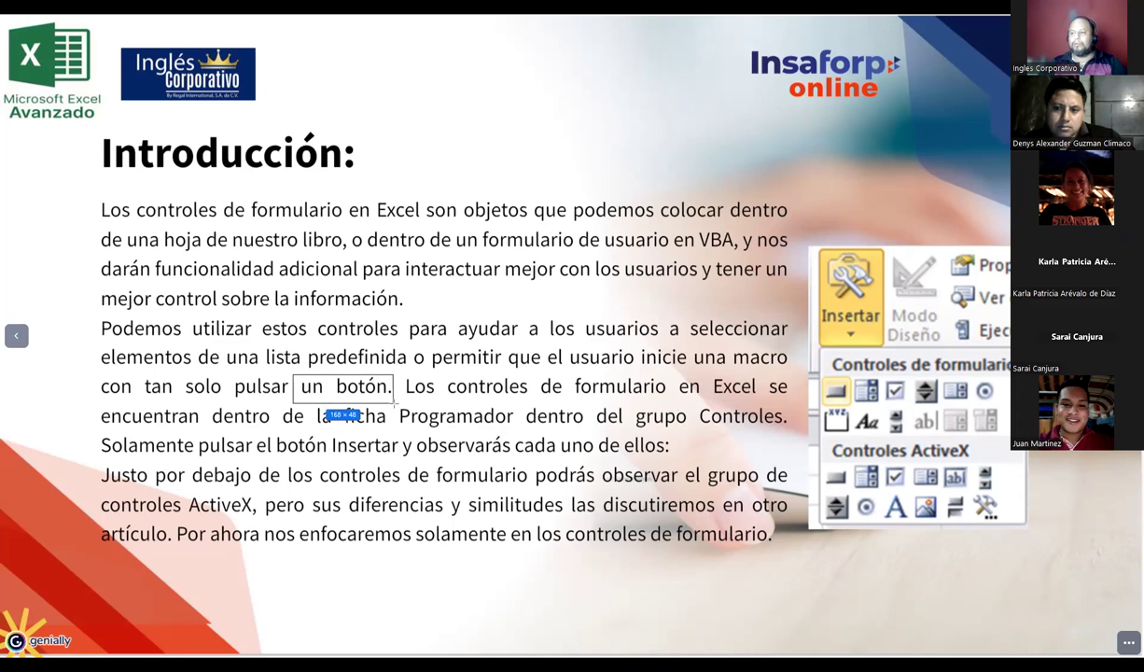
left_click(604, 414)
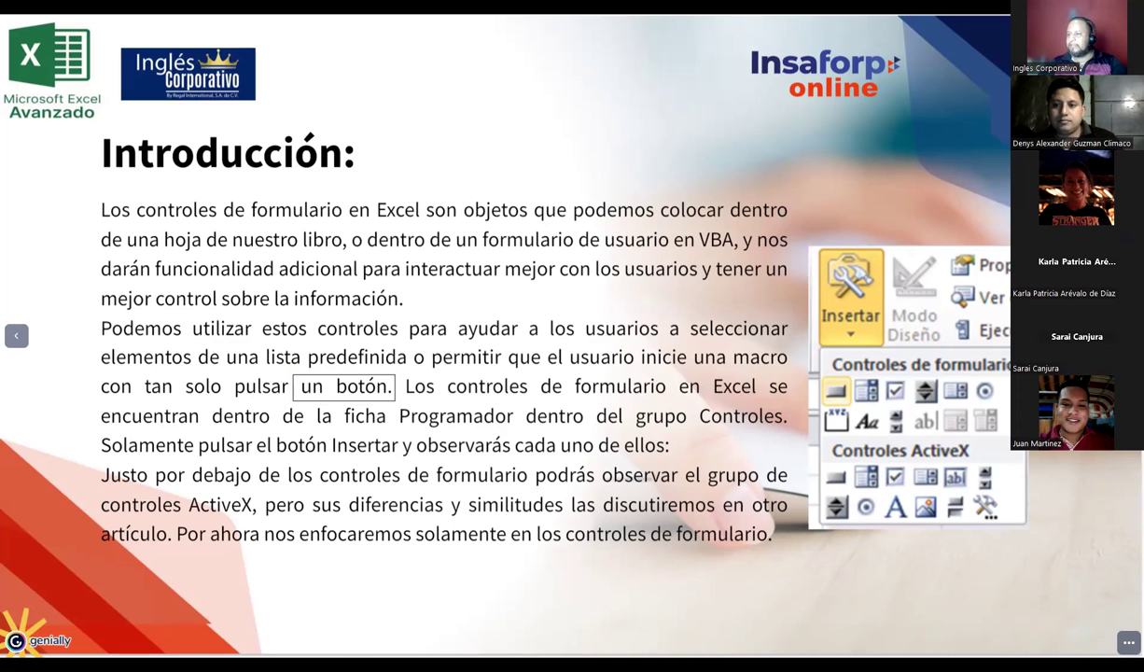
key("Right")
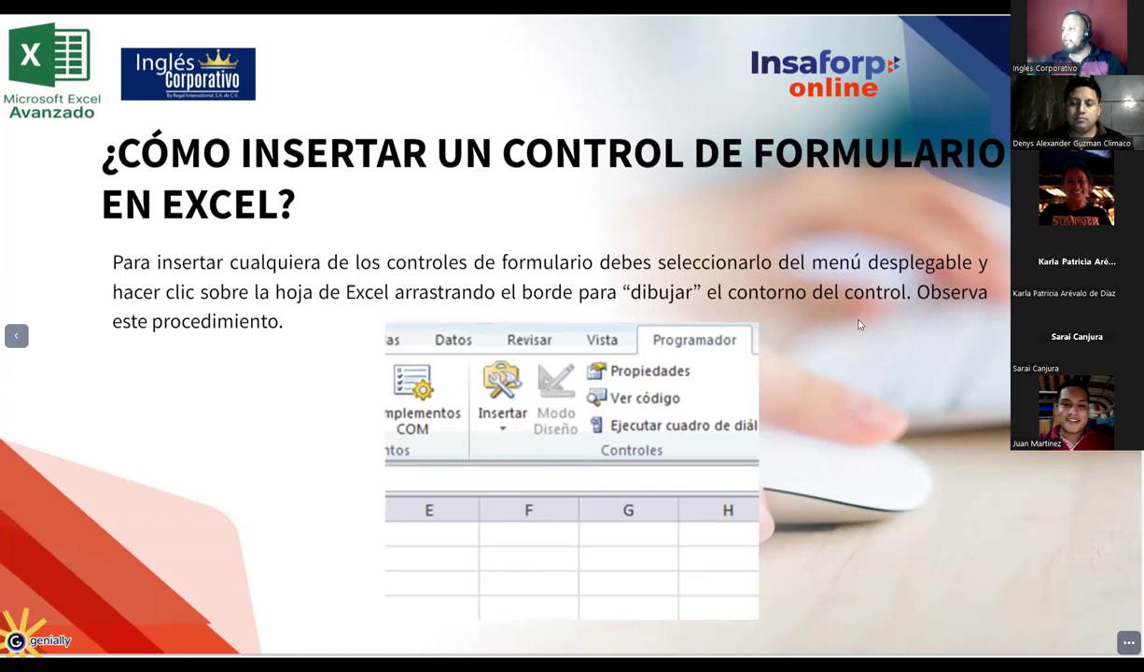
Highlight the phrase about drawing the control's outline and advance two slides to Ejemplo
left_click_drag(630, 292, 914, 292)
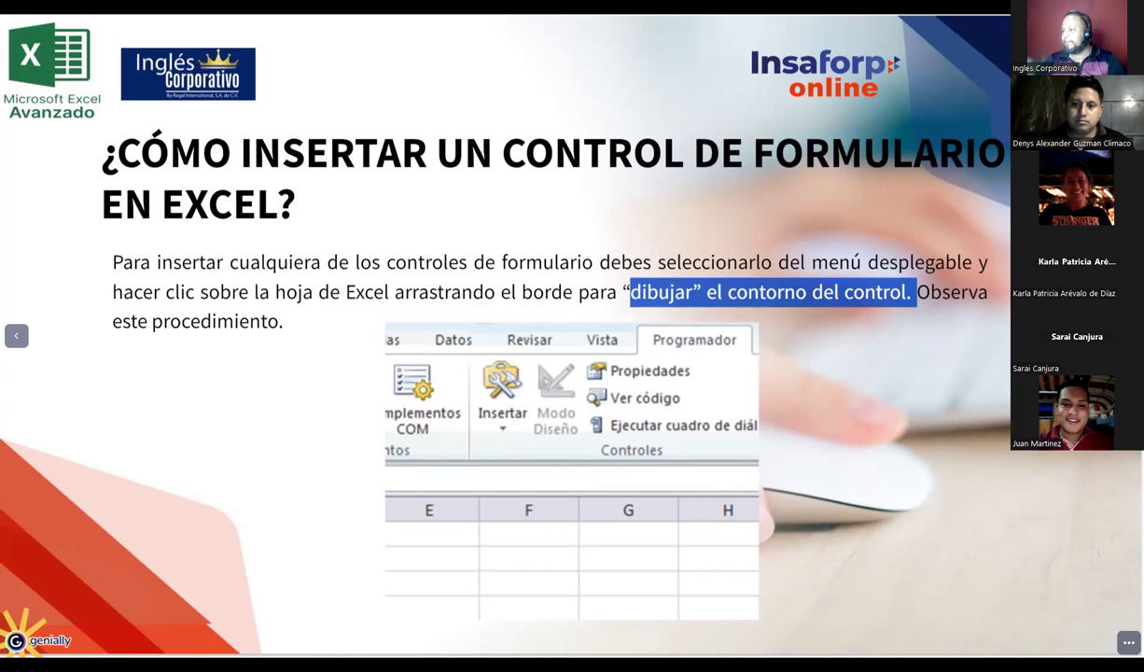
key("Right")
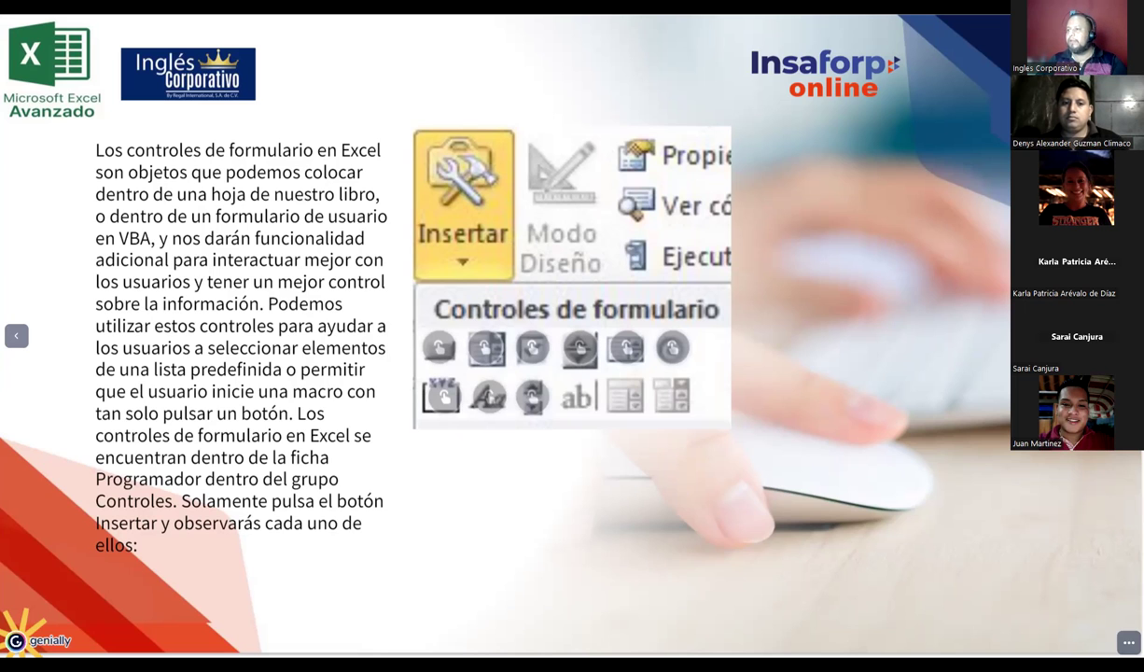
key("Right")
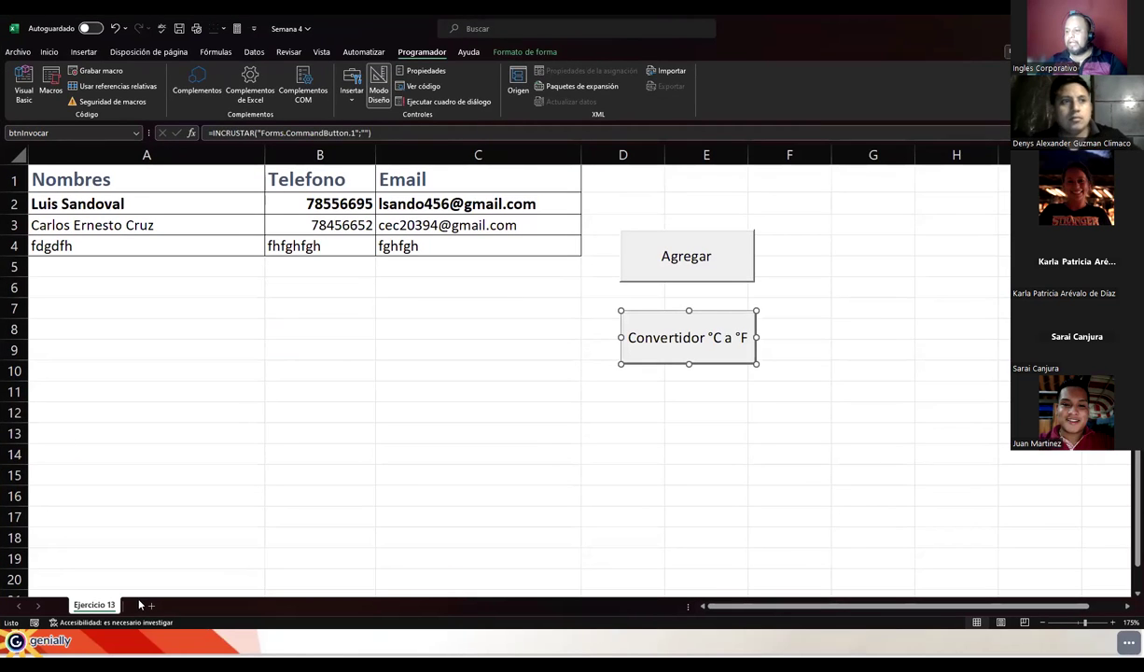
Add a new sheet and name it Ejercicio 14
left_click(149, 606)
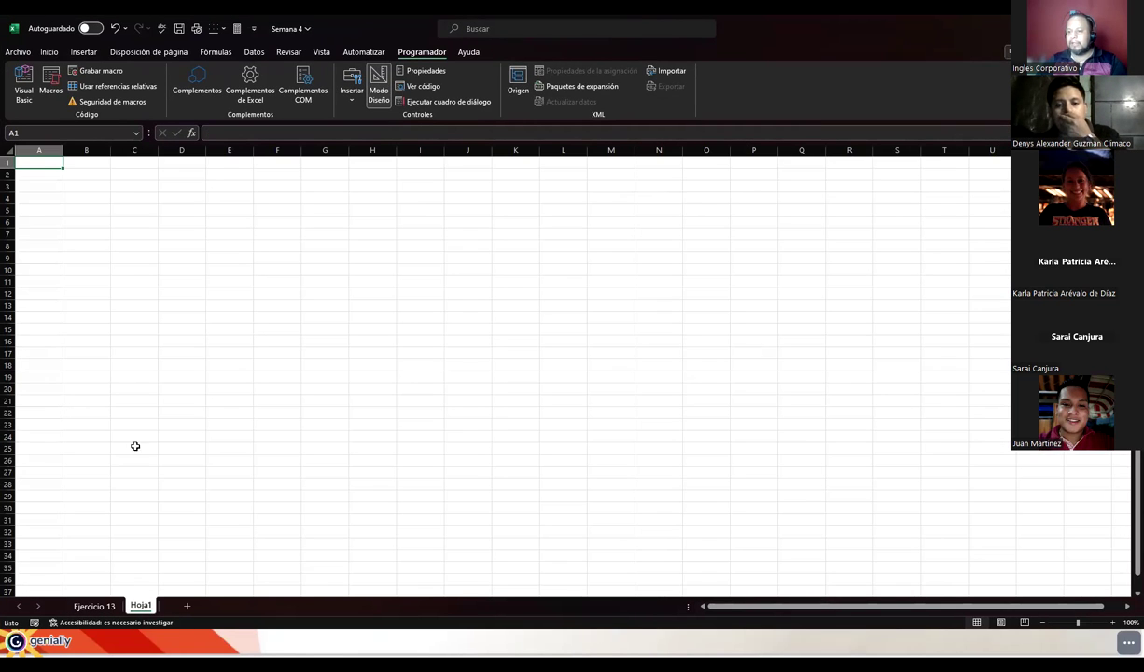
double_click(140, 606)
type("Ejercicio 14")
key("Return")
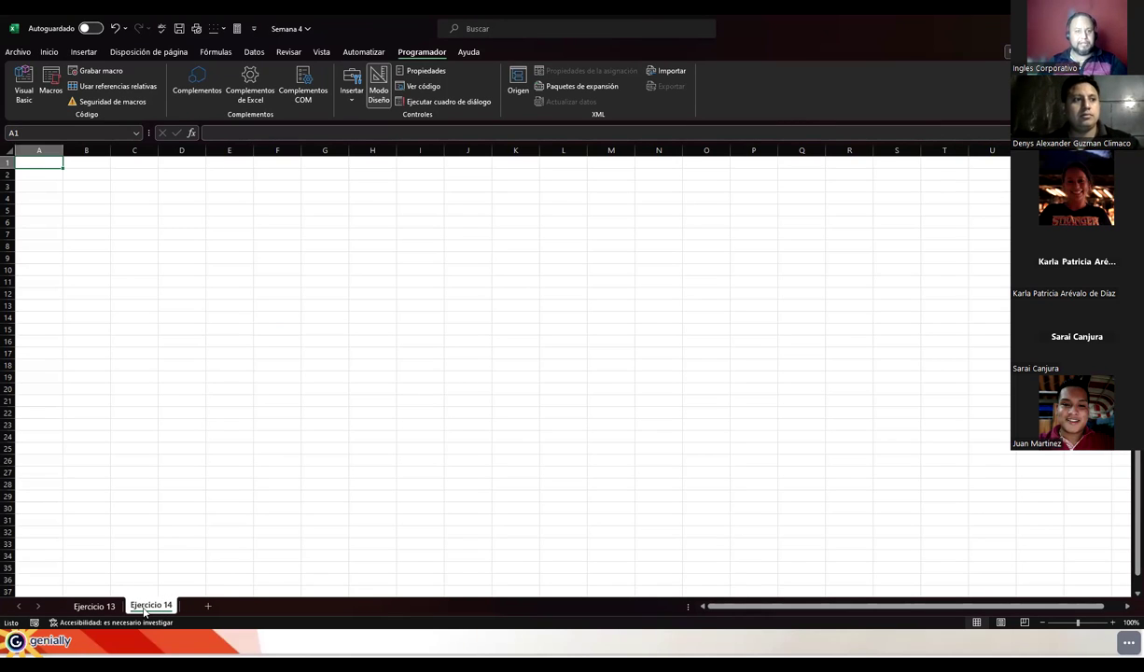
Add a second new sheet and move Ejercicio 14 after it
left_click(209, 606)
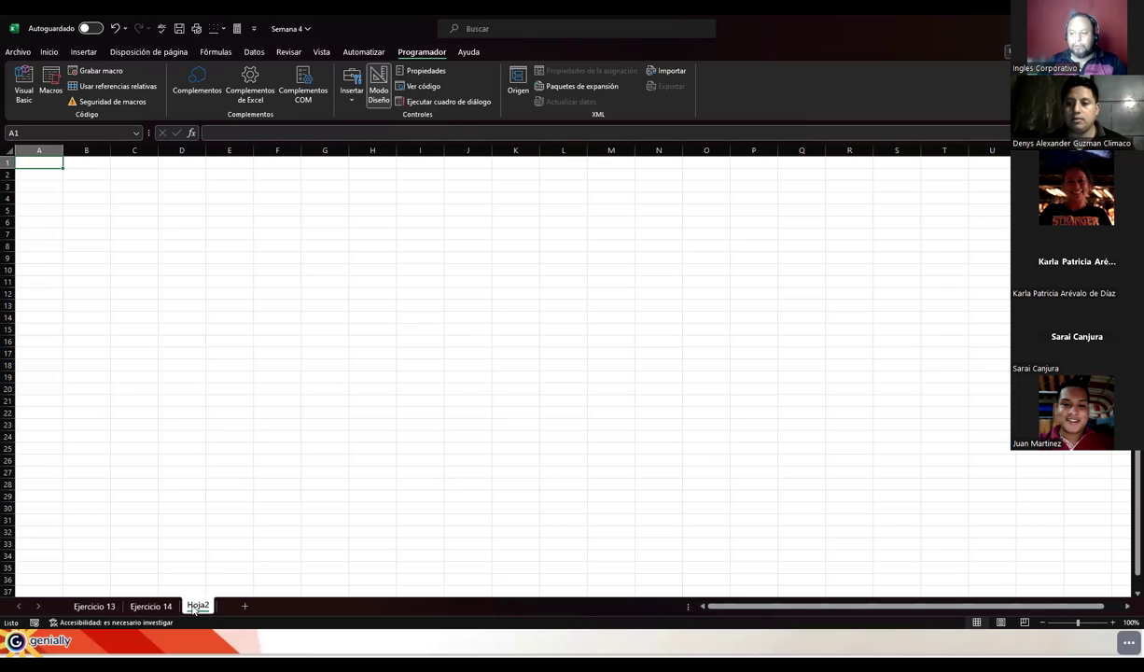
double_click(199, 605)
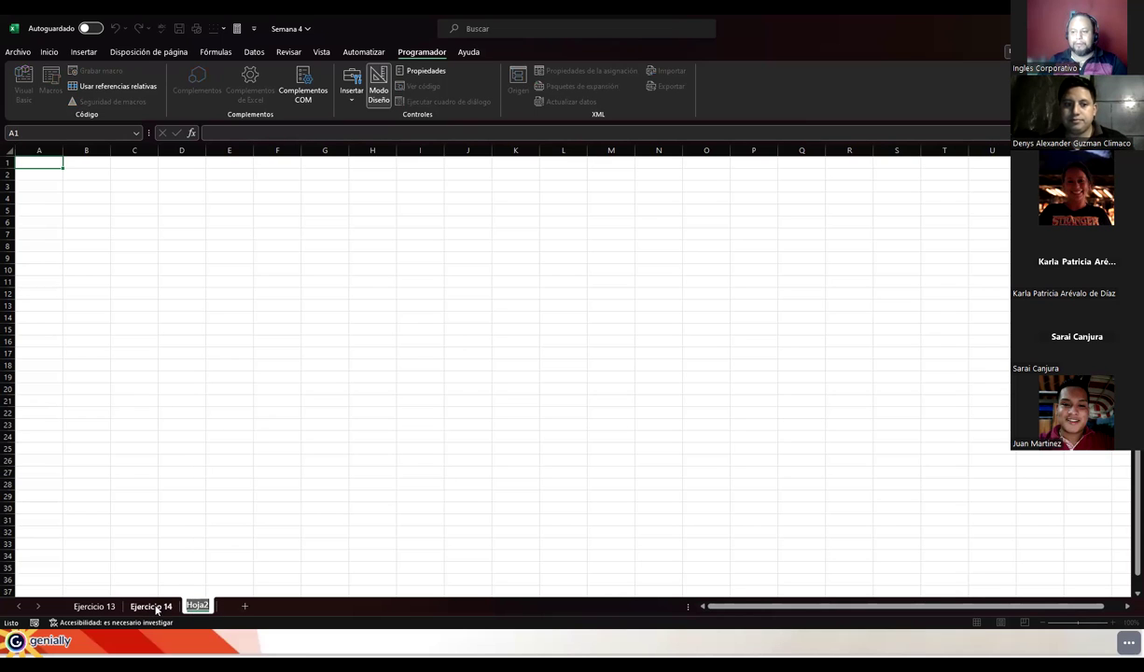
left_click(150, 605)
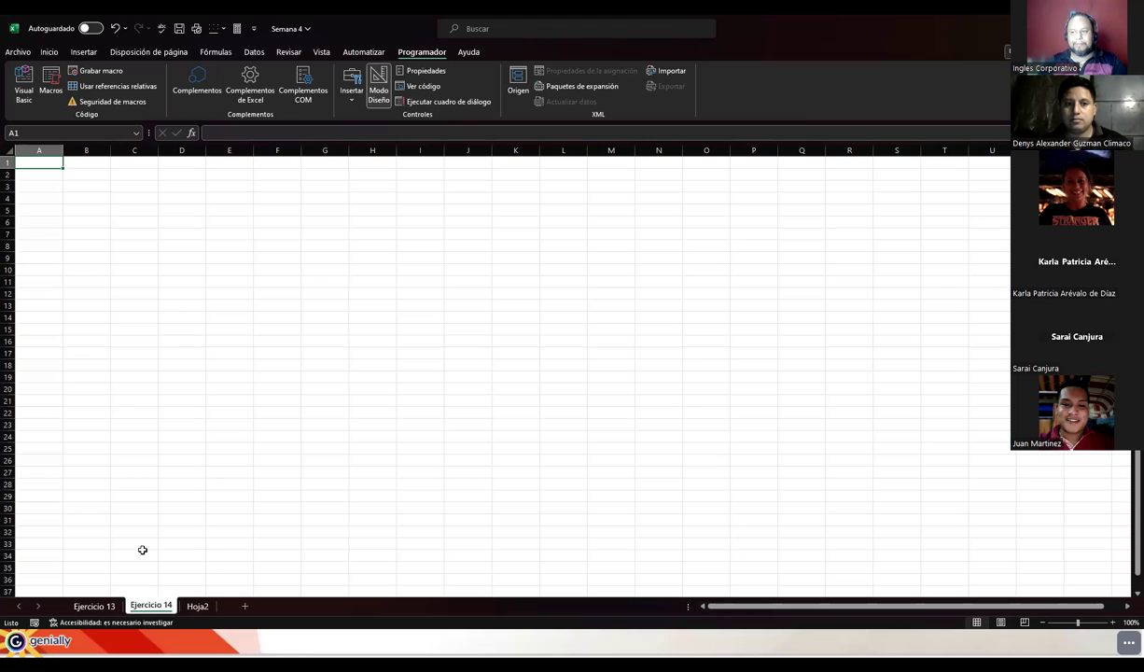
left_click(194, 608)
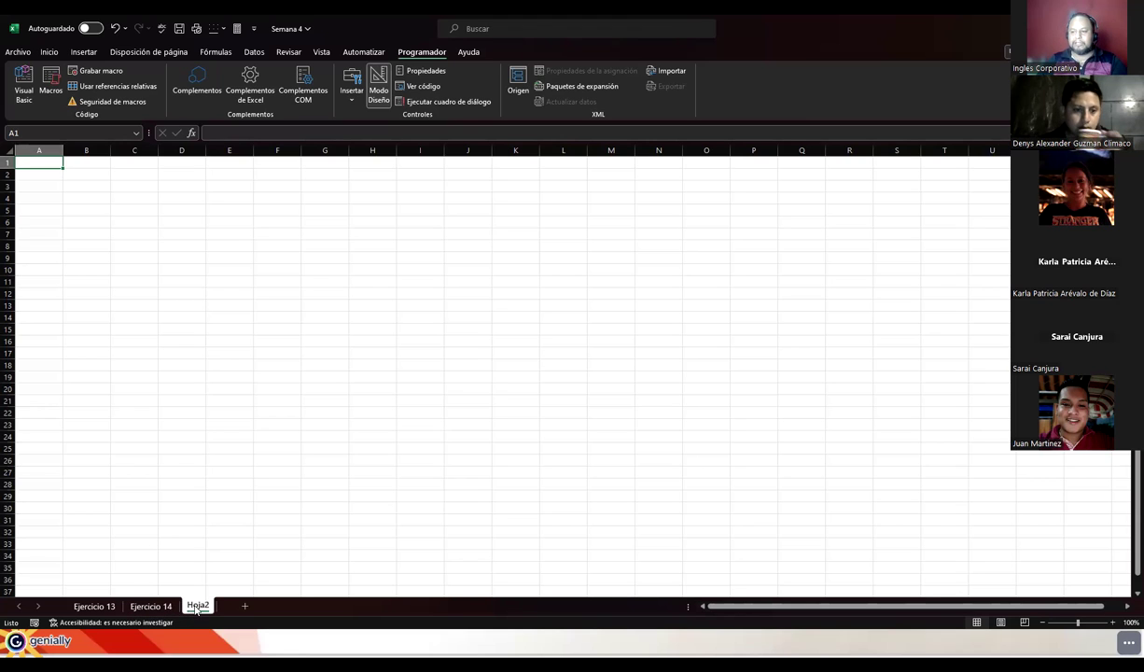
left_click_drag(135, 608, 196, 607)
Rename the Hoja2 sheet to BD and go to the Ejercicio 14 sheet
double_click(140, 606)
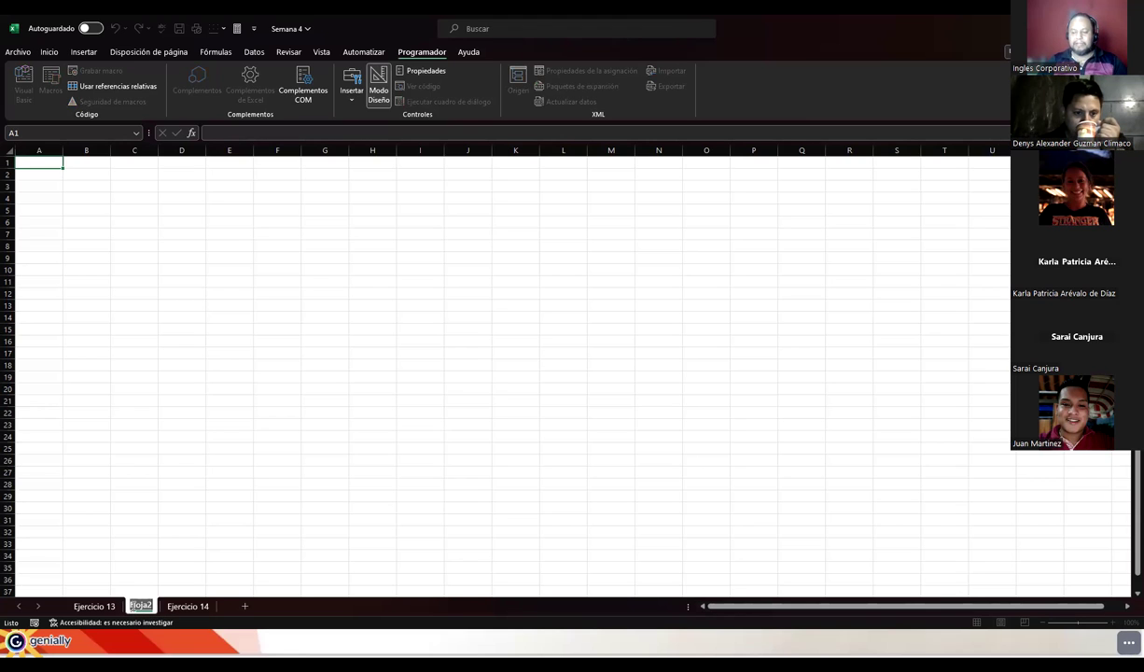
left_click(133, 605)
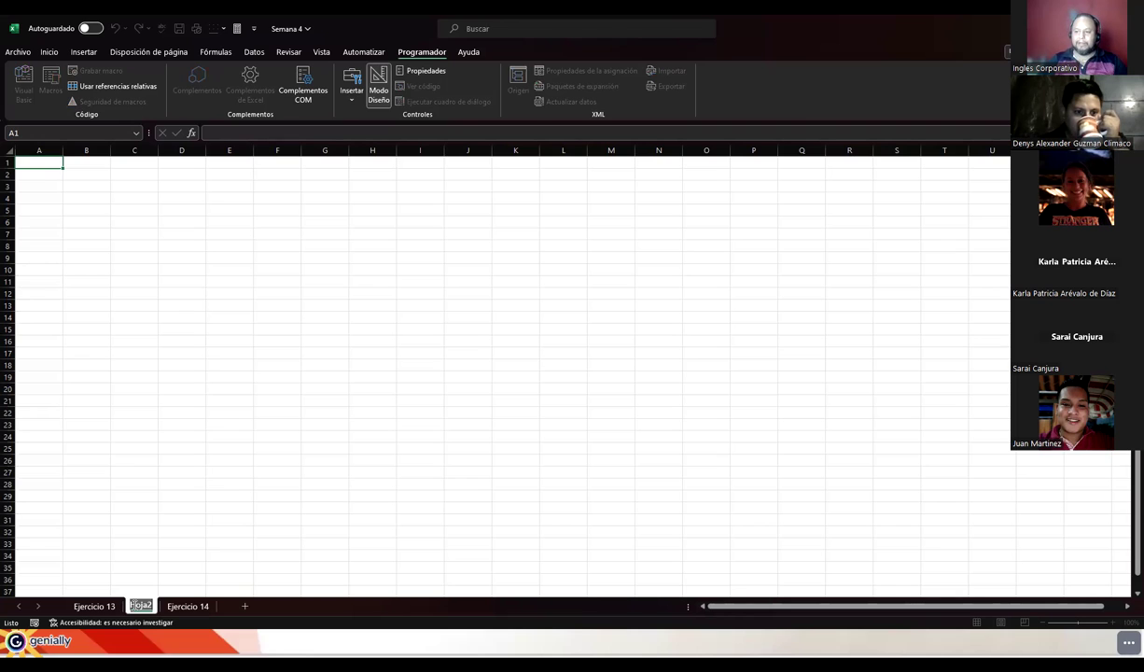
key("BackSpace")
key("BackSpace")
key("BackSpace")
type("3D")
key("Return")
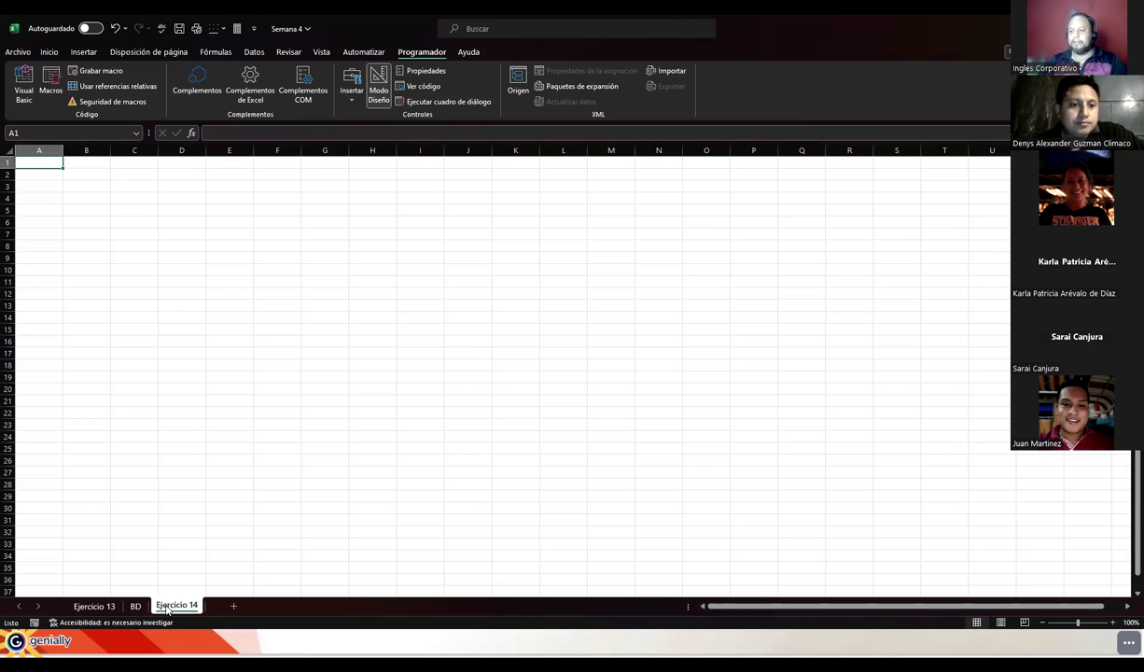
left_click(173, 610)
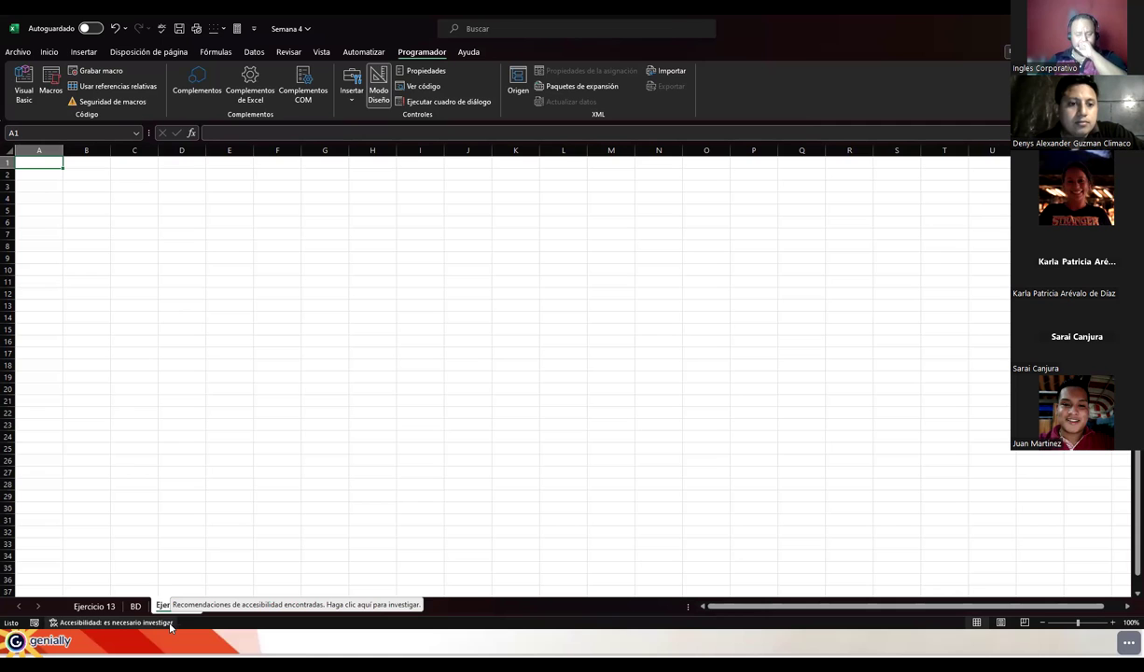
Resize the Excel window beside the slide and enter the title Agencia de viajes "Americana"
double_click(383, 28)
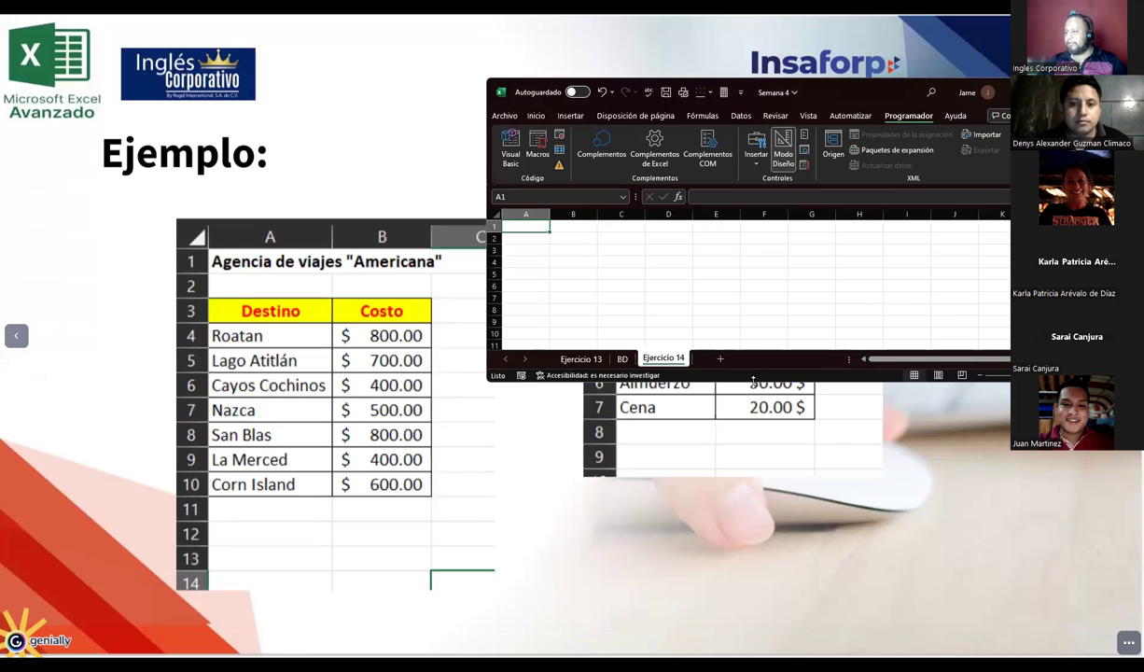
left_click_drag(752, 381, 752, 604)
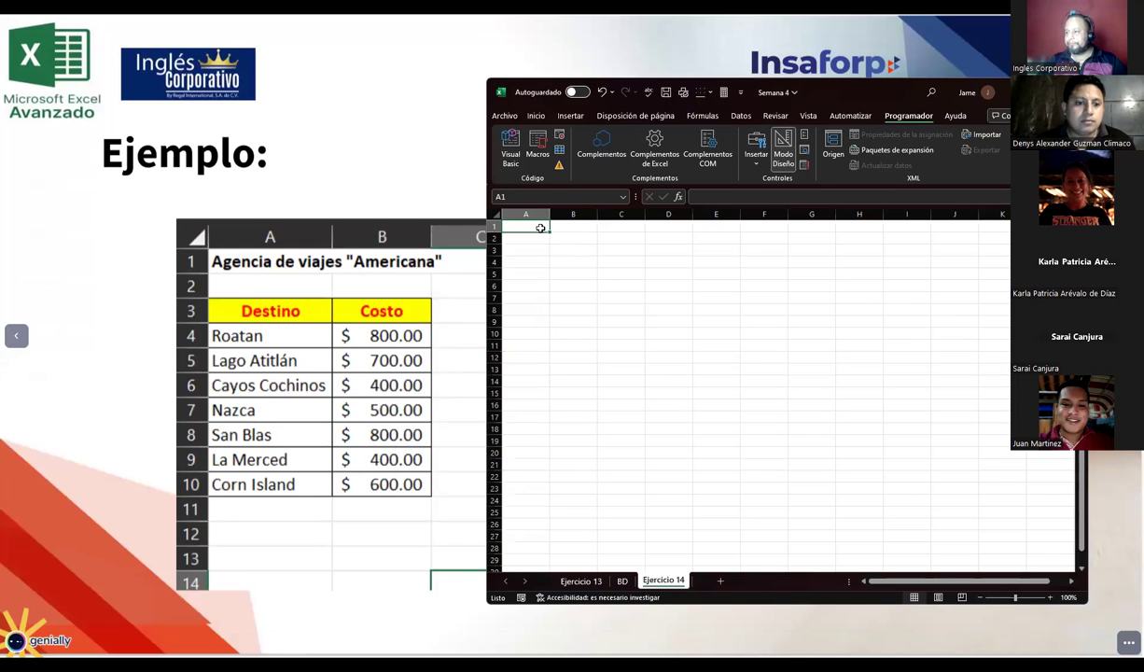
type("Agencia")
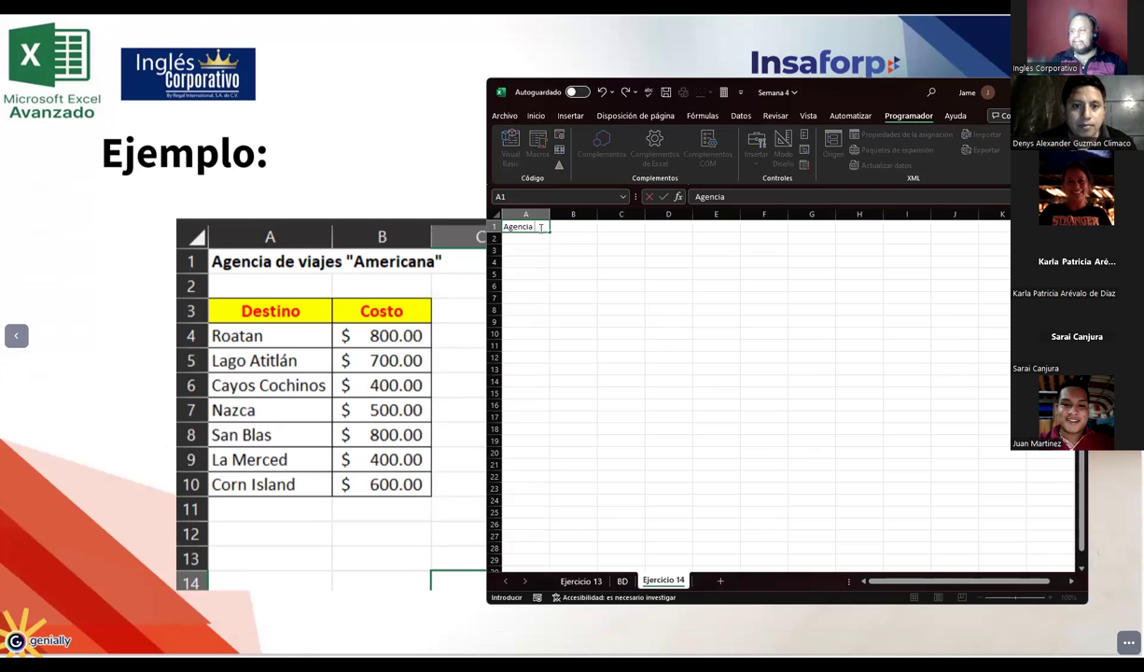
type(" de viajes \"Ameica")
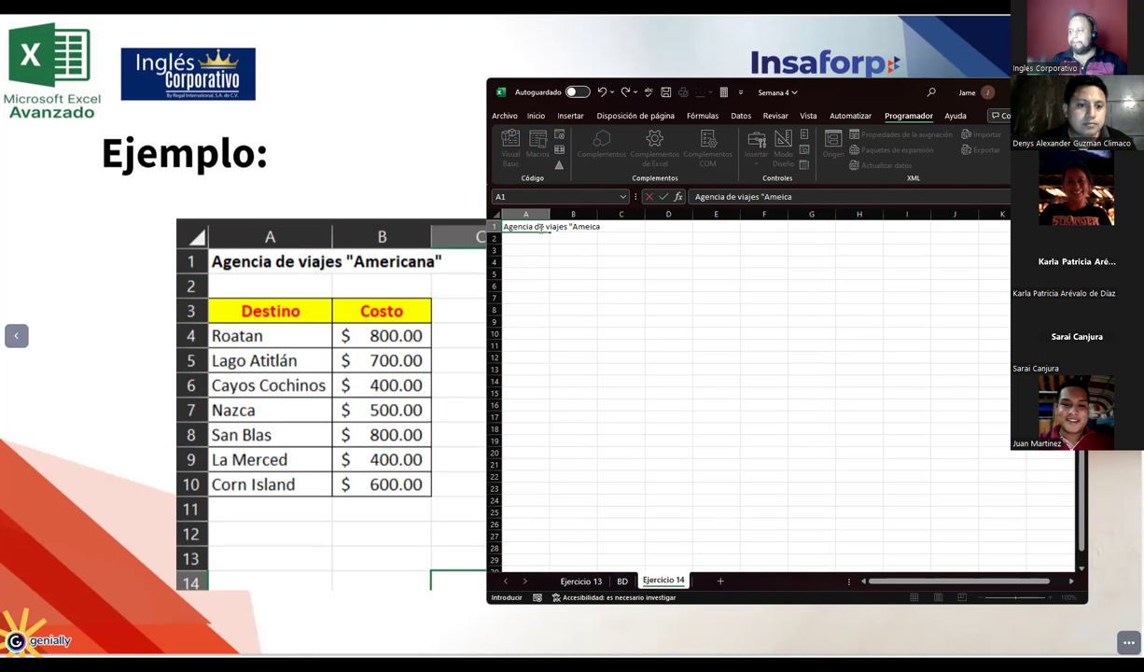
key("BackSpace")
key("BackSpace")
key("BackSpace")
type("ricana\"")
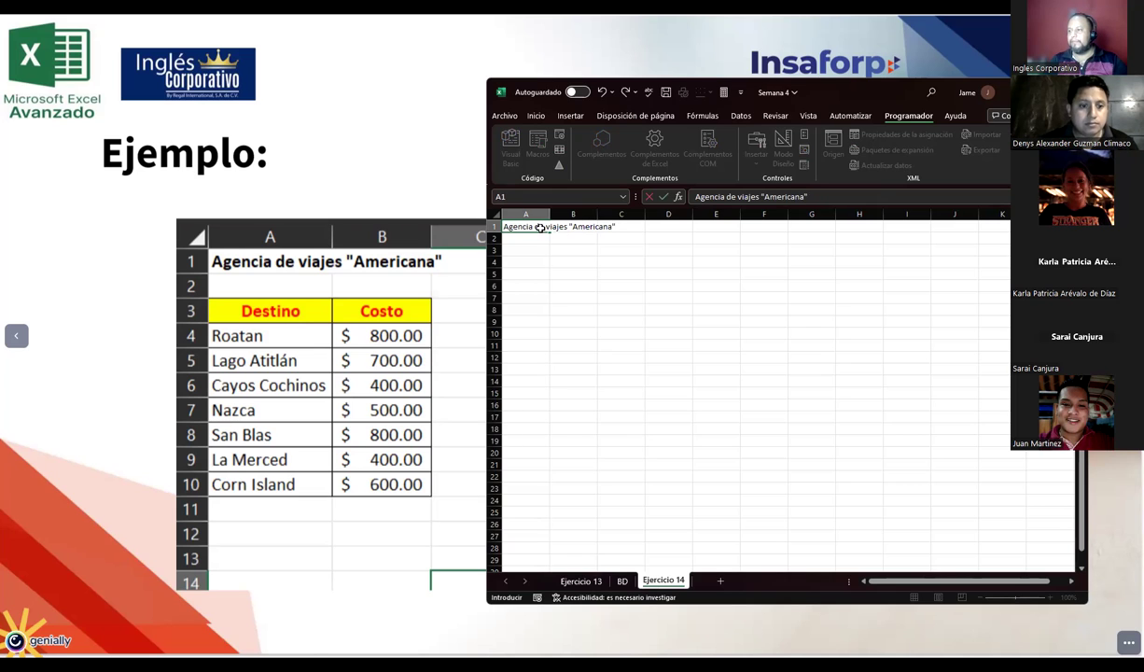
key("Return")
key("Return")
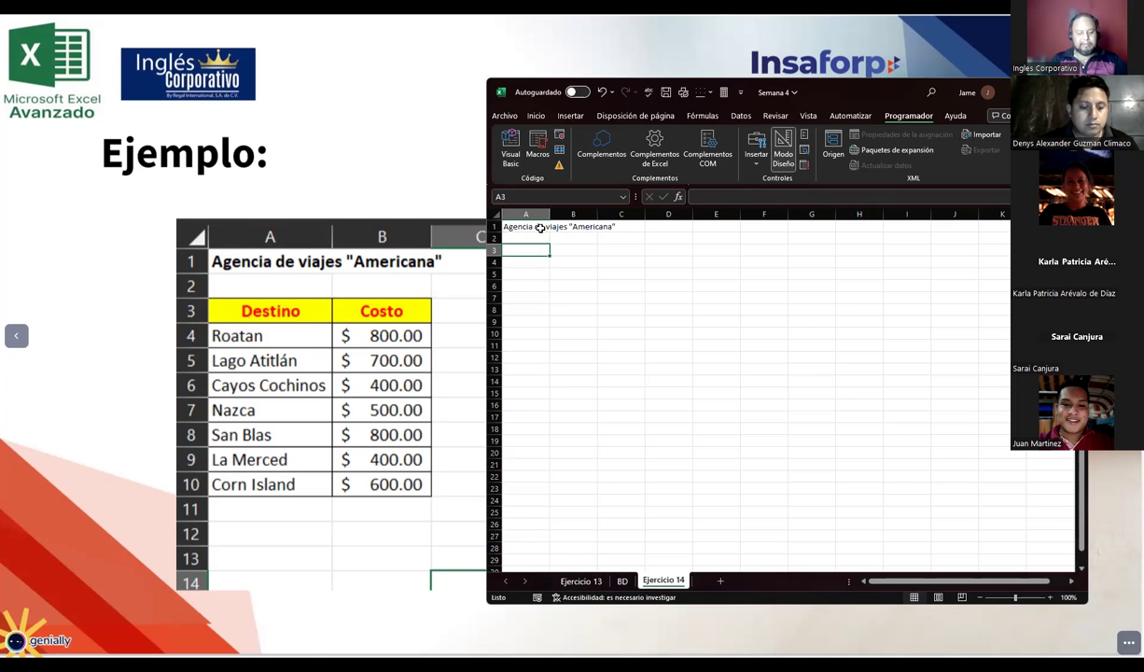
Enter the headings Destino in A3 and Costo in B3
type("Des")
type("o")
key("Return")
key("Up")
type("Co")
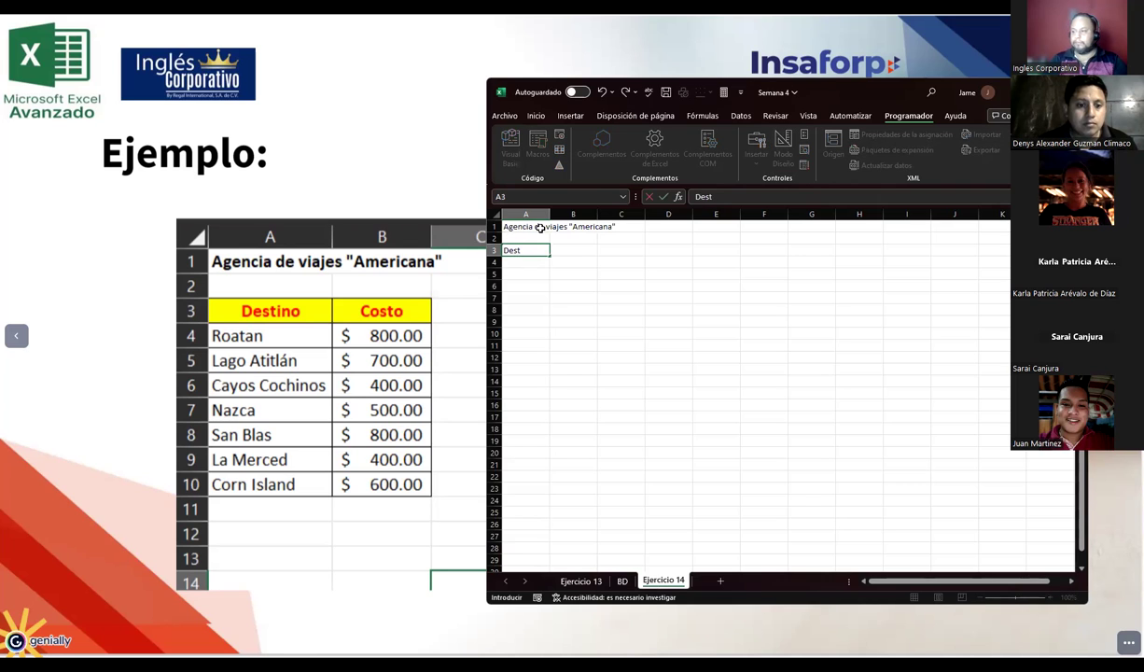
key("Escape")
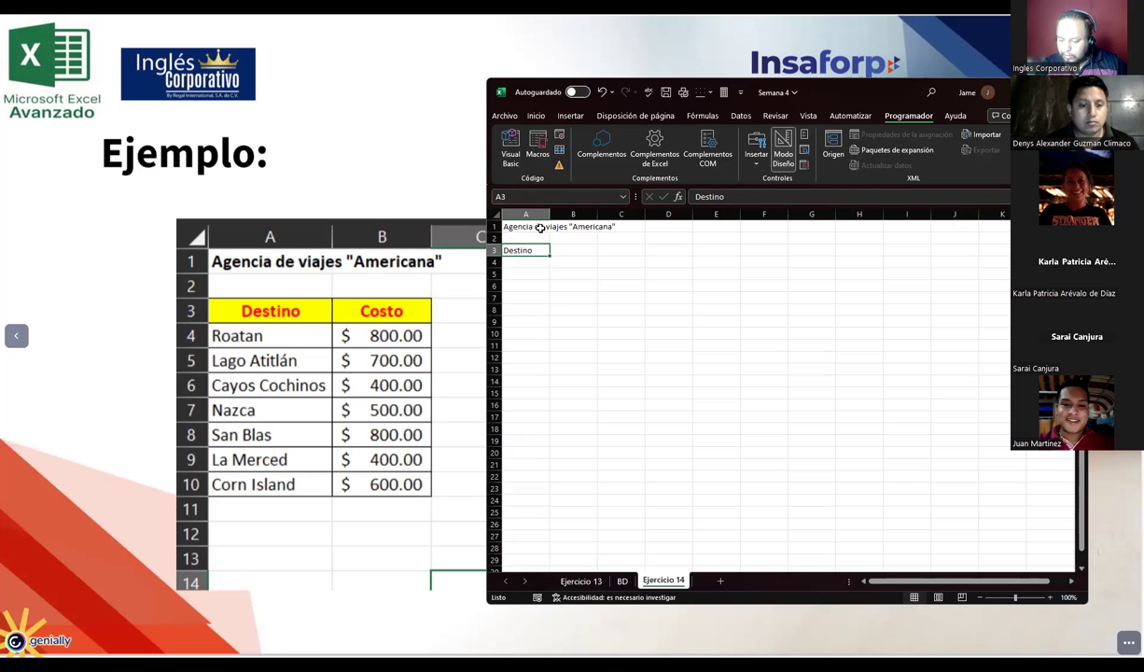
key("Scroll_Lock")
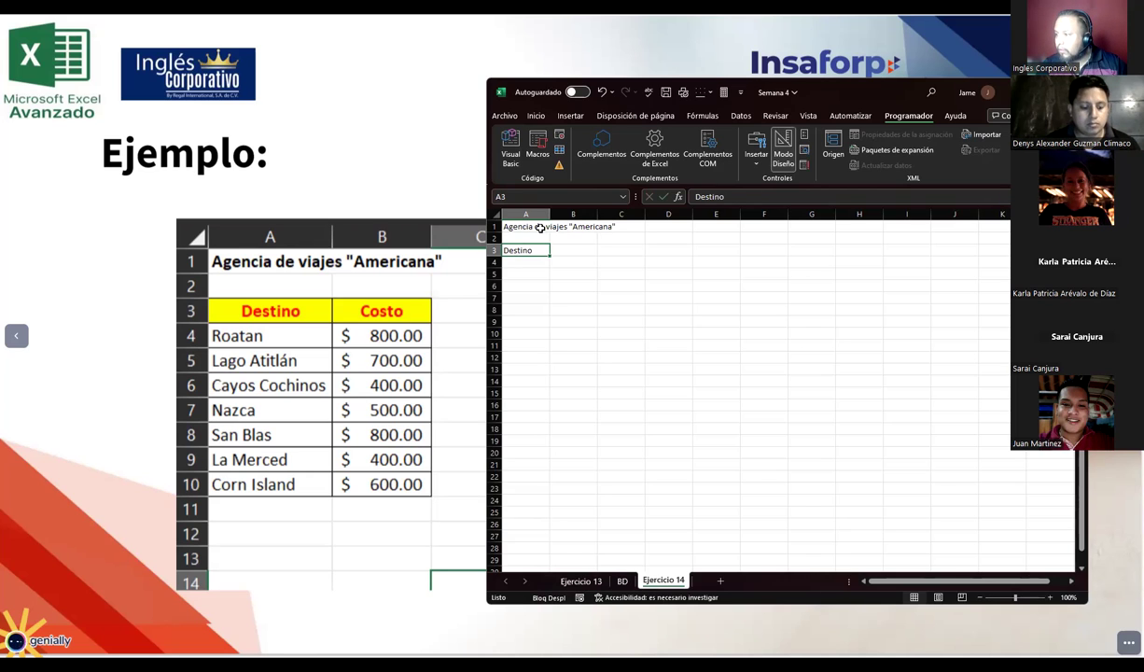
left_click(558, 252)
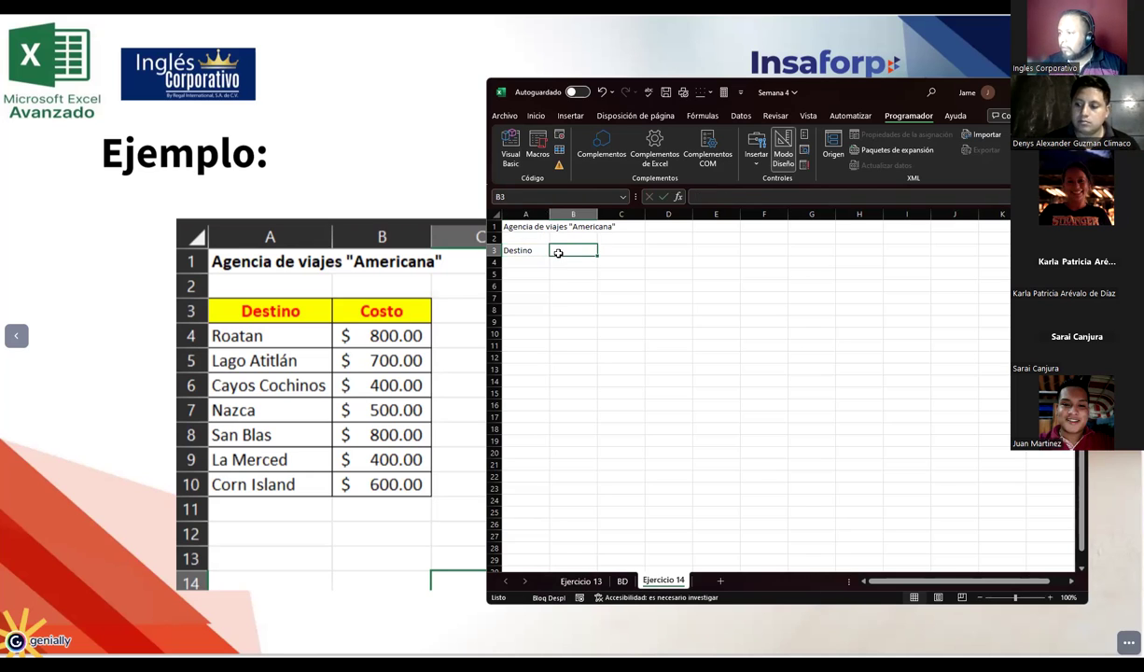
key("Scroll_Lock")
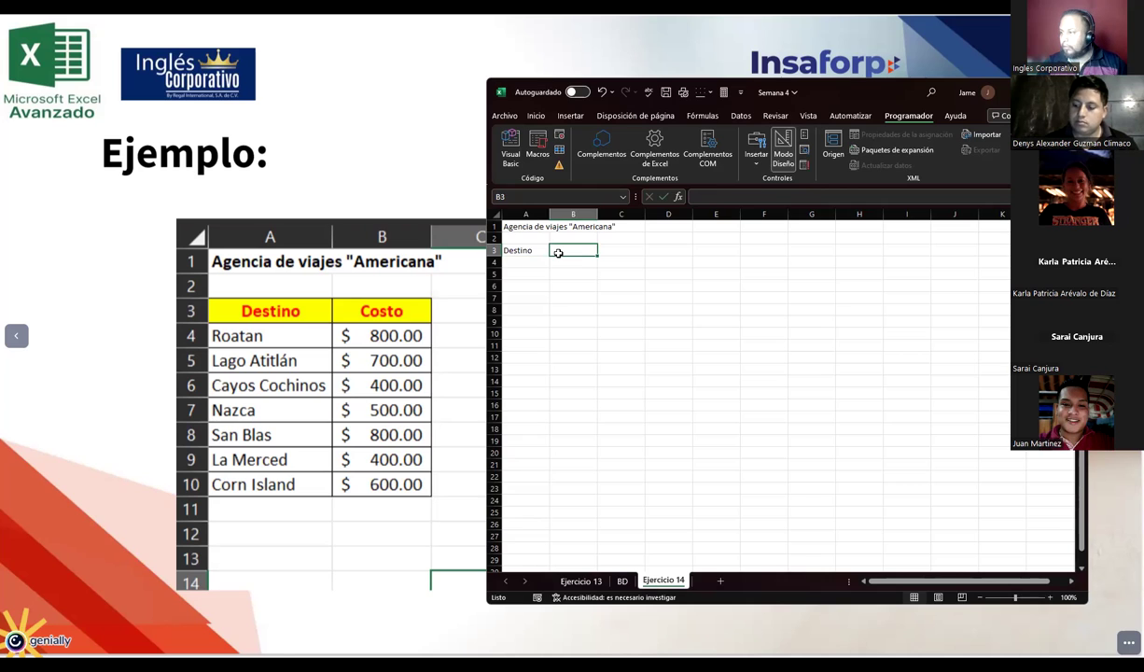
type("Cost")
key("Return")
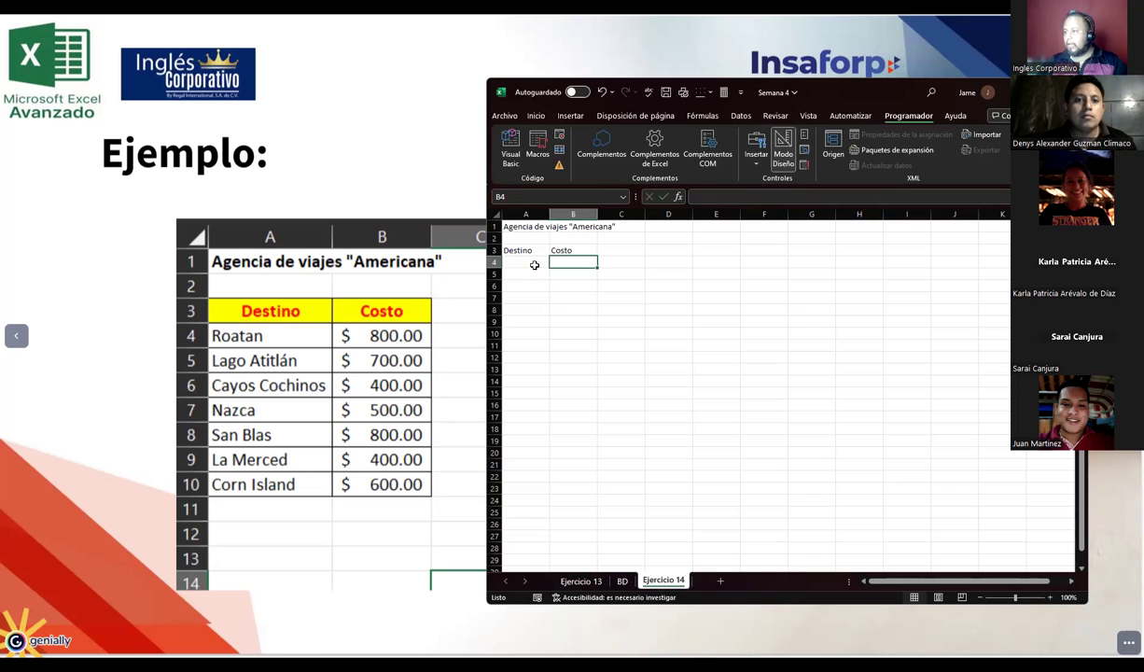
Enter the destinations Roatan, Lago Atitlán and Cayos Cochinos in A4:A6
left_click(535, 263)
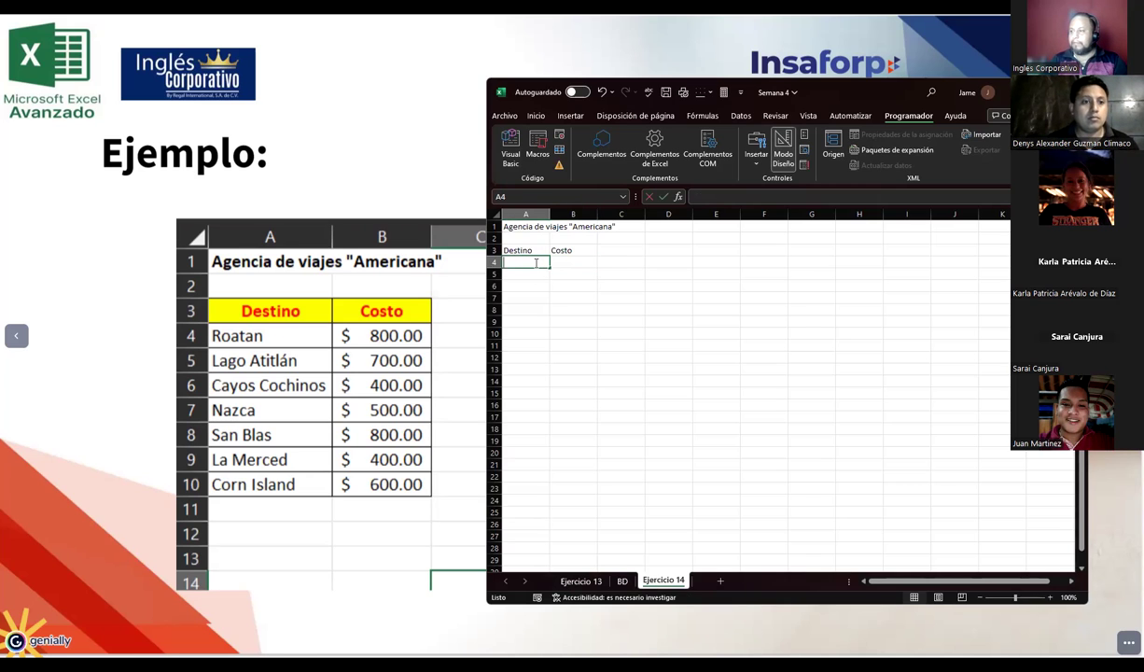
type("Roatan")
key("Return")
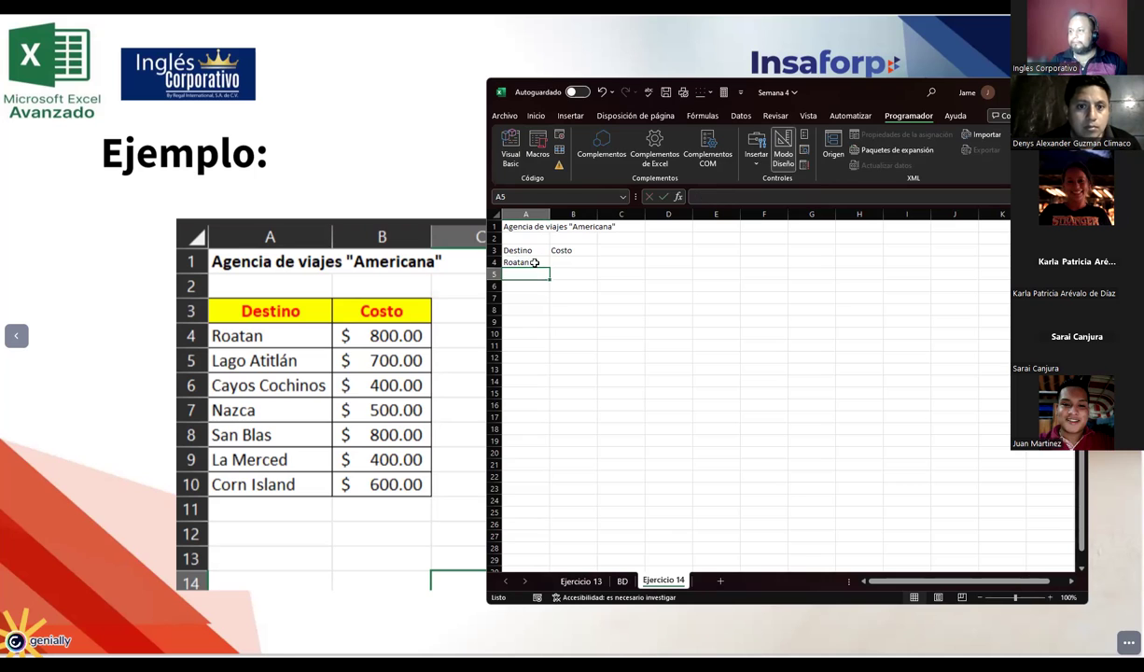
type("Lago Atitlá")
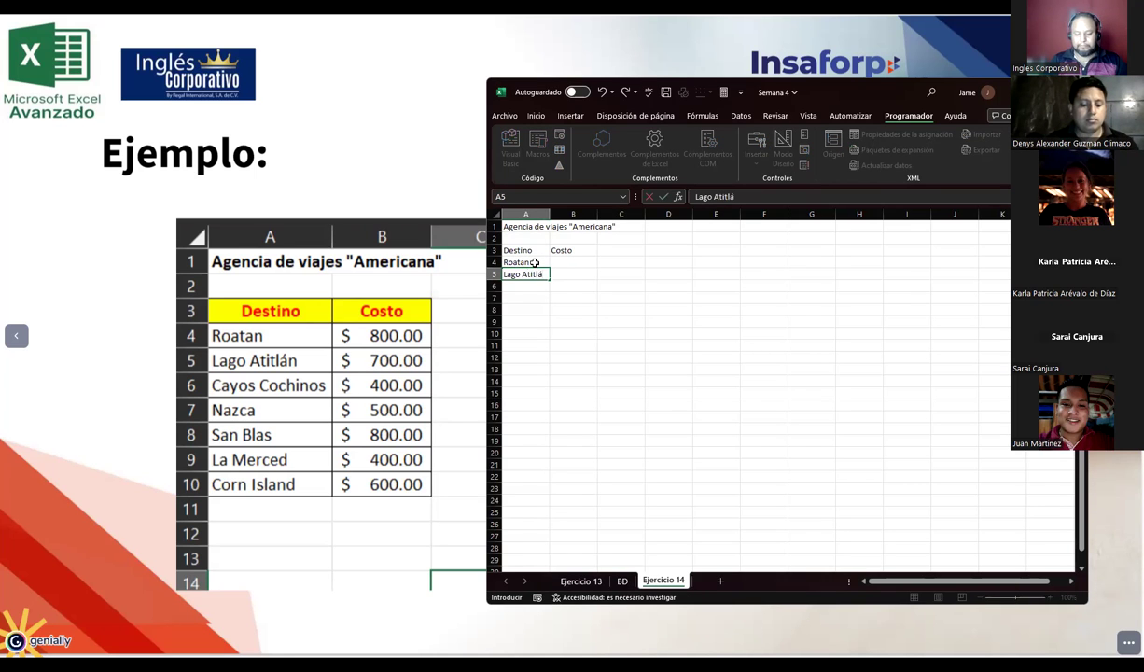
type("n")
key("Return")
type("Cayos")
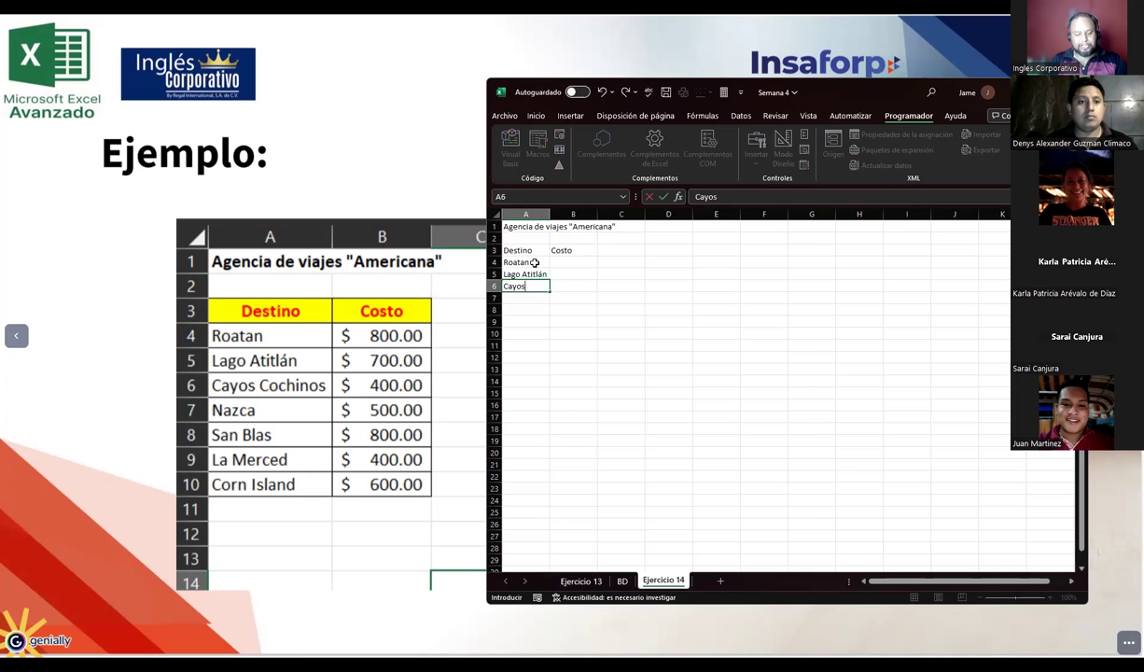
type(" c")
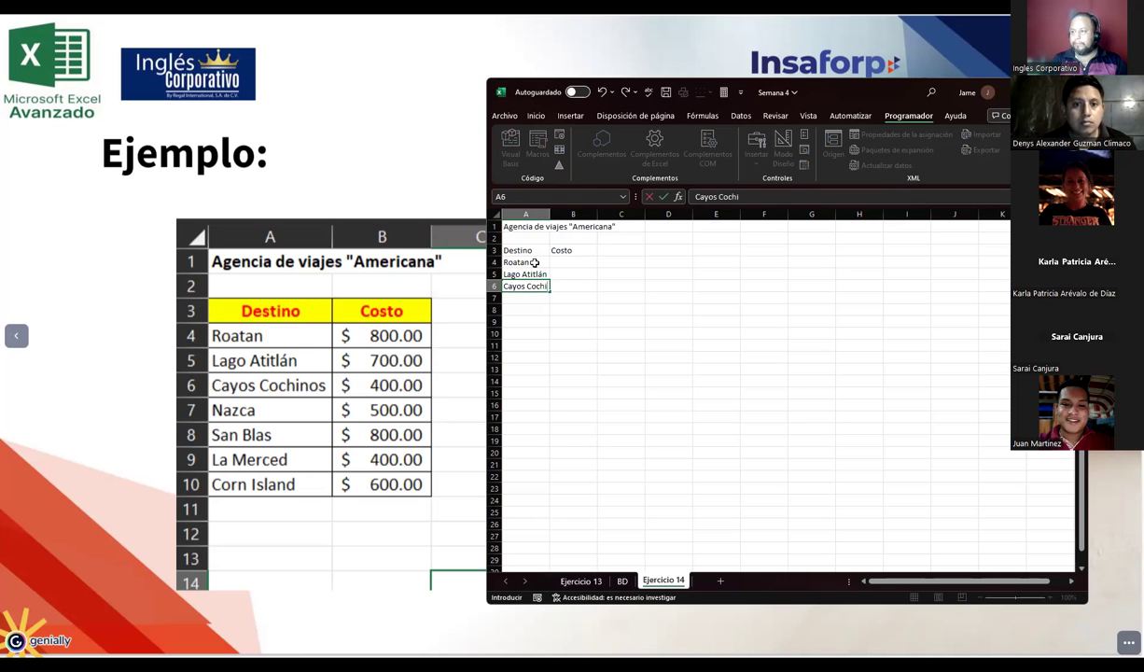
key("Return")
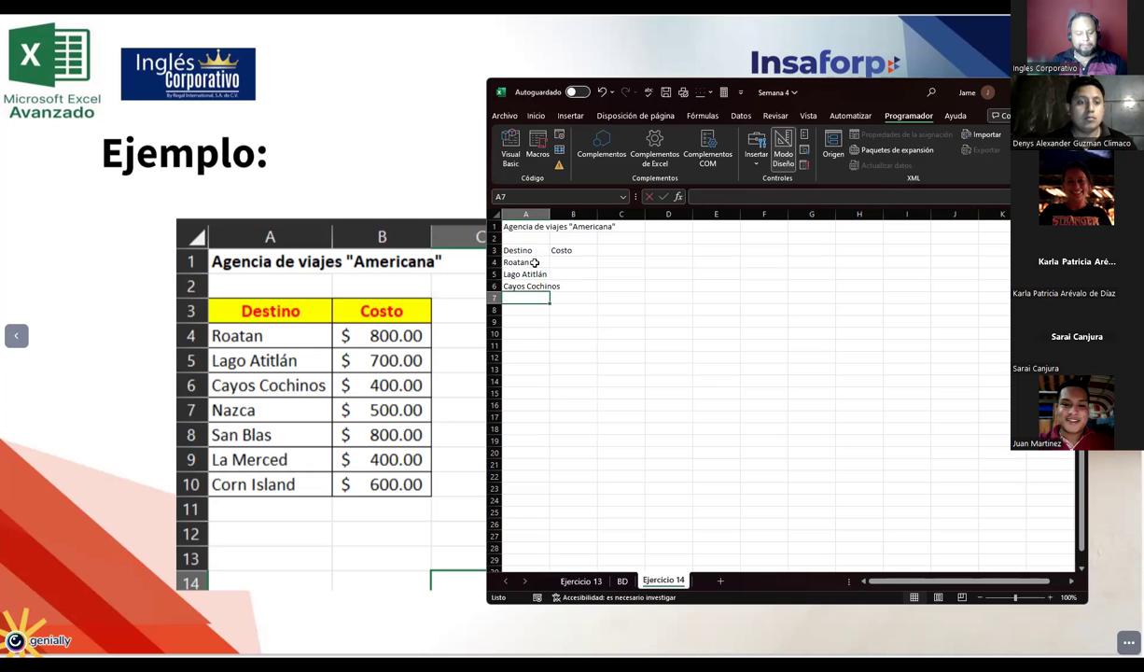
Enter Nazca, San Blas, La Merced and Corn Island, then fit column A's width
type("Nazca")
key("Return")
type("Sa")
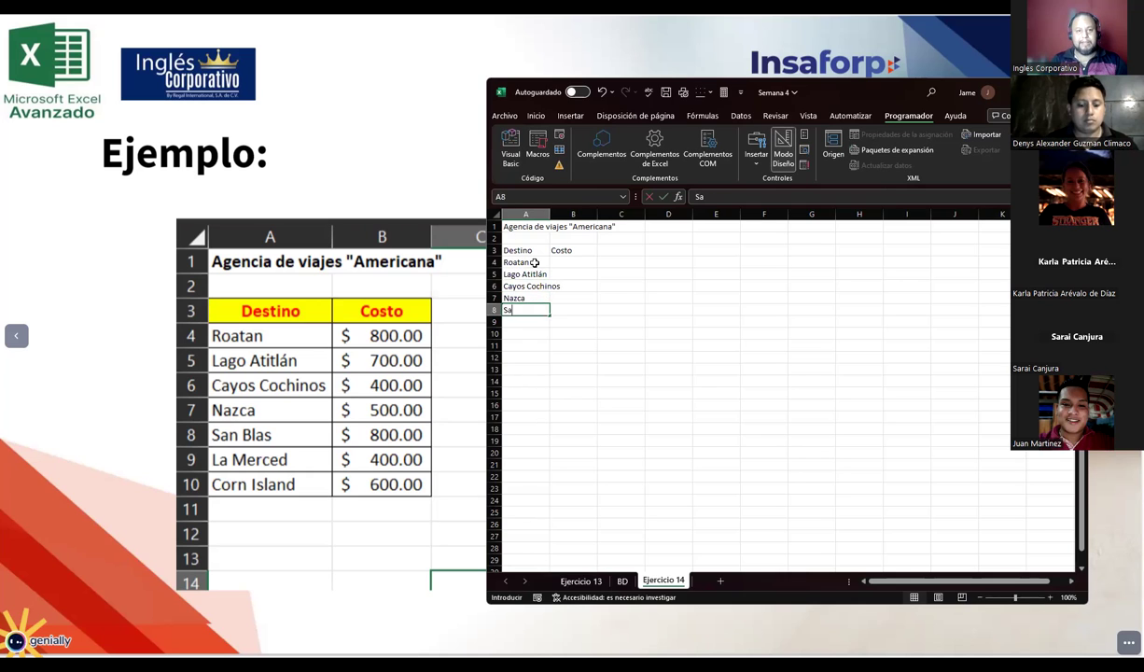
type("n Blas")
key("Return")
type("La Merced")
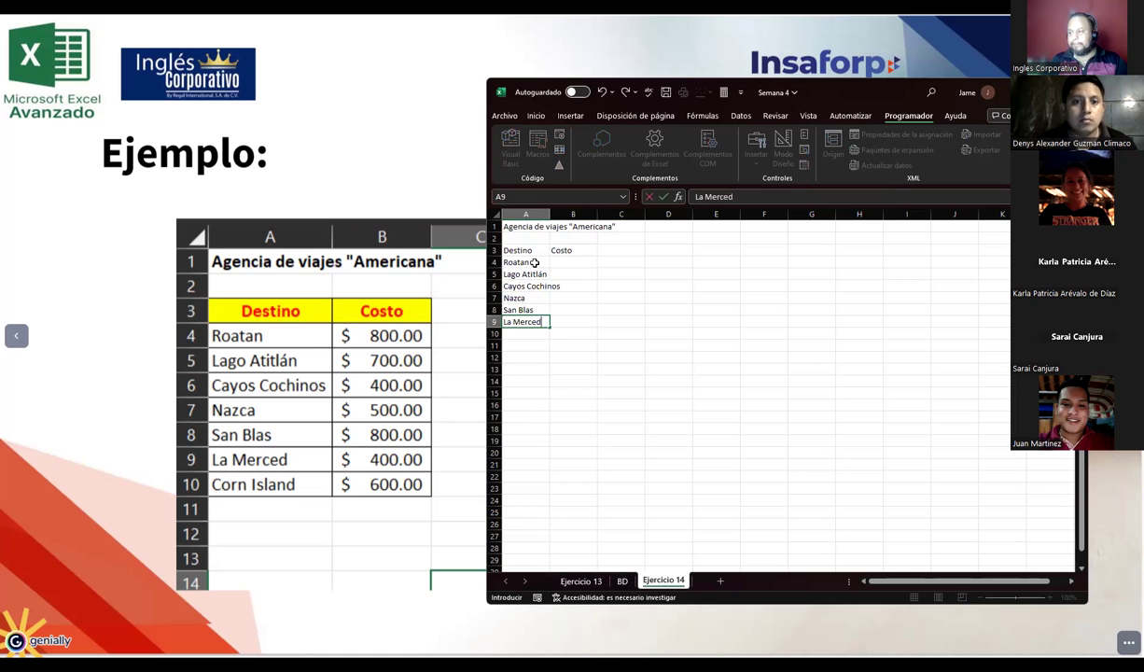
key("Return")
type("Corn")
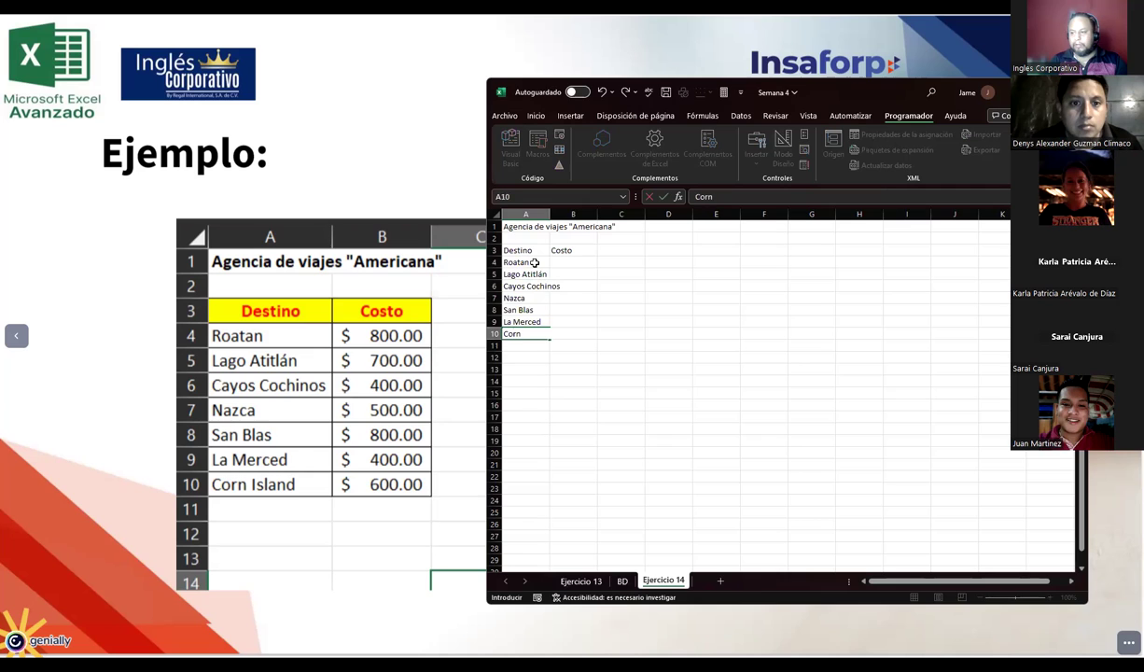
type(" Ins")
key("BackSpace")
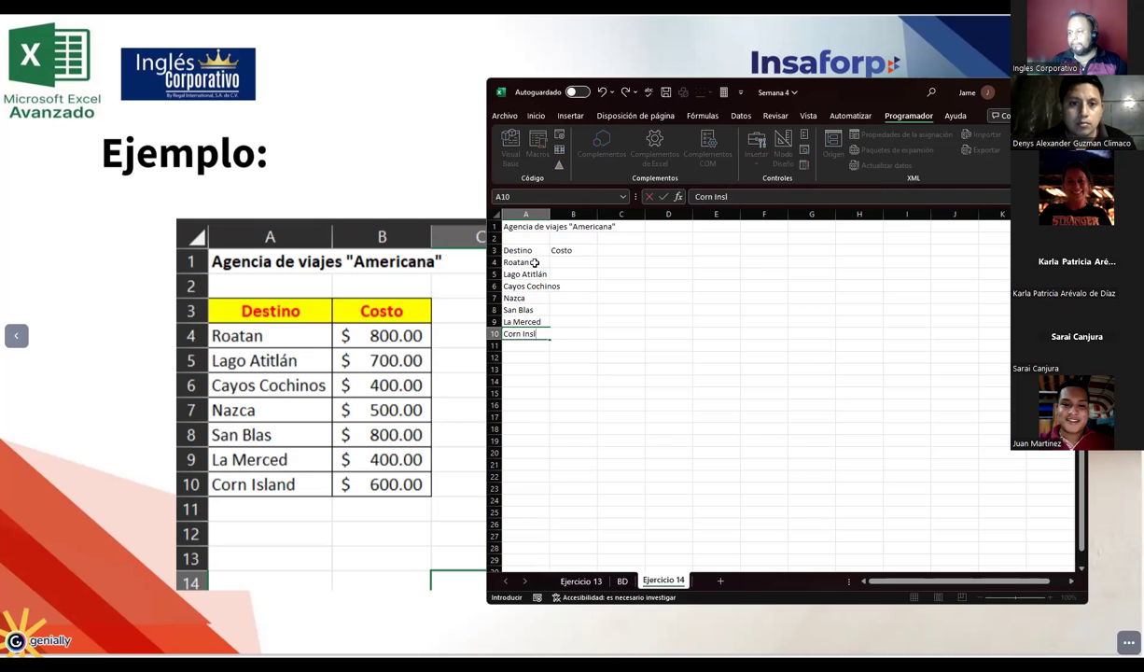
type("ng")
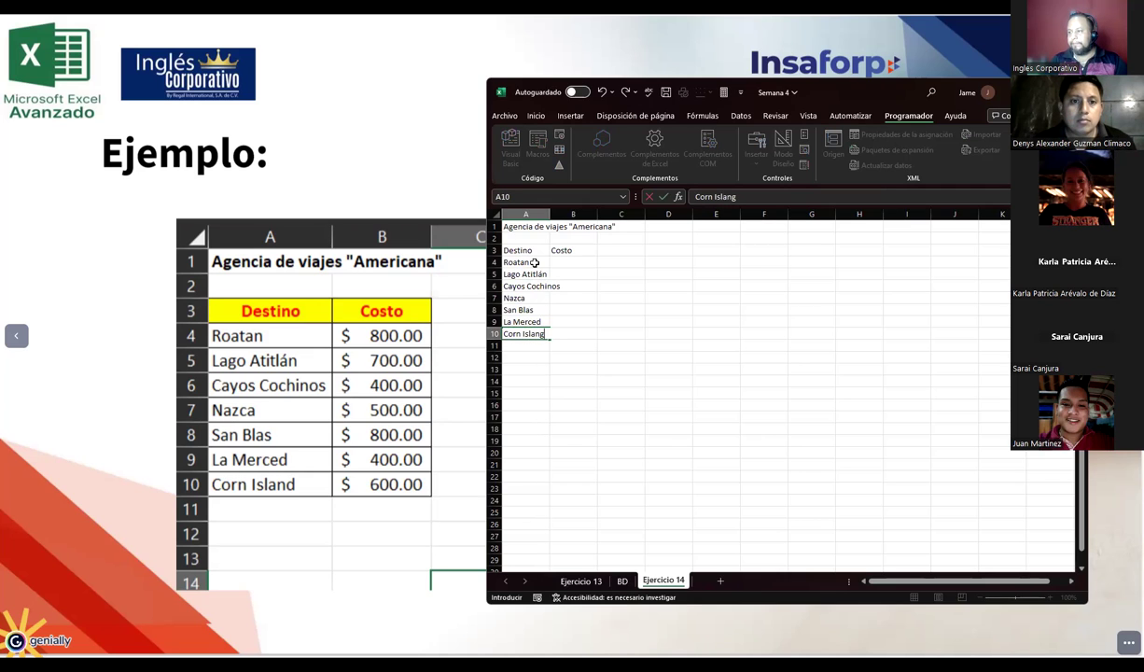
type("d")
key("Return")
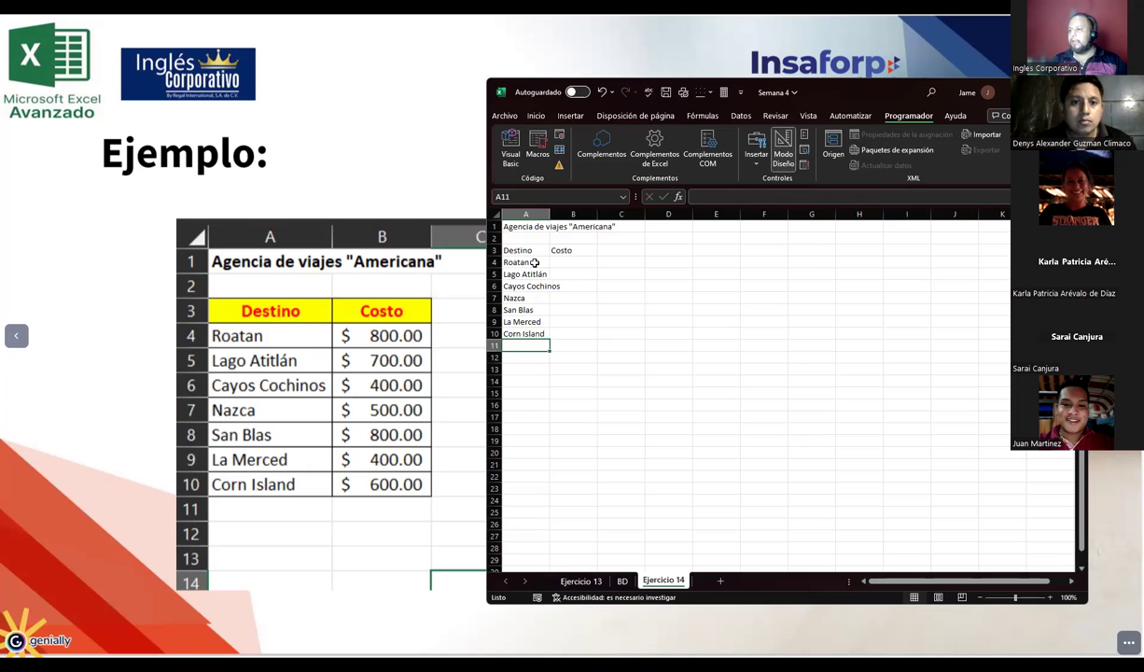
double_click(549, 213)
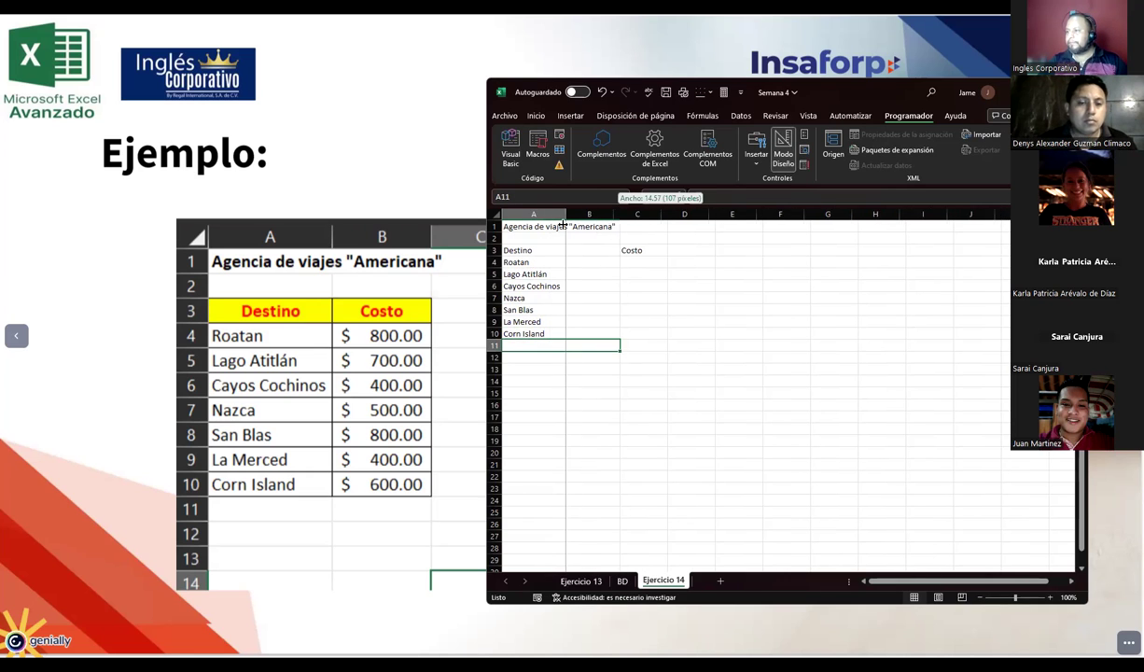
left_click_drag(572, 219, 565, 220)
Enter 800 as Roatan's cost in B4
left_click(588, 262)
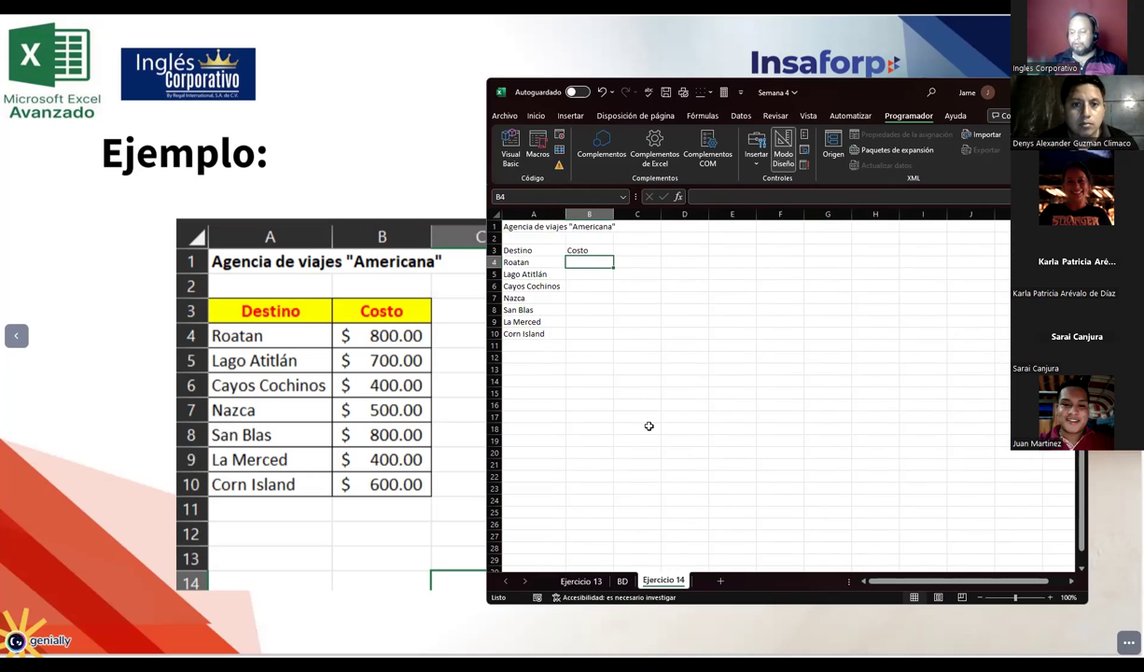
type("800")
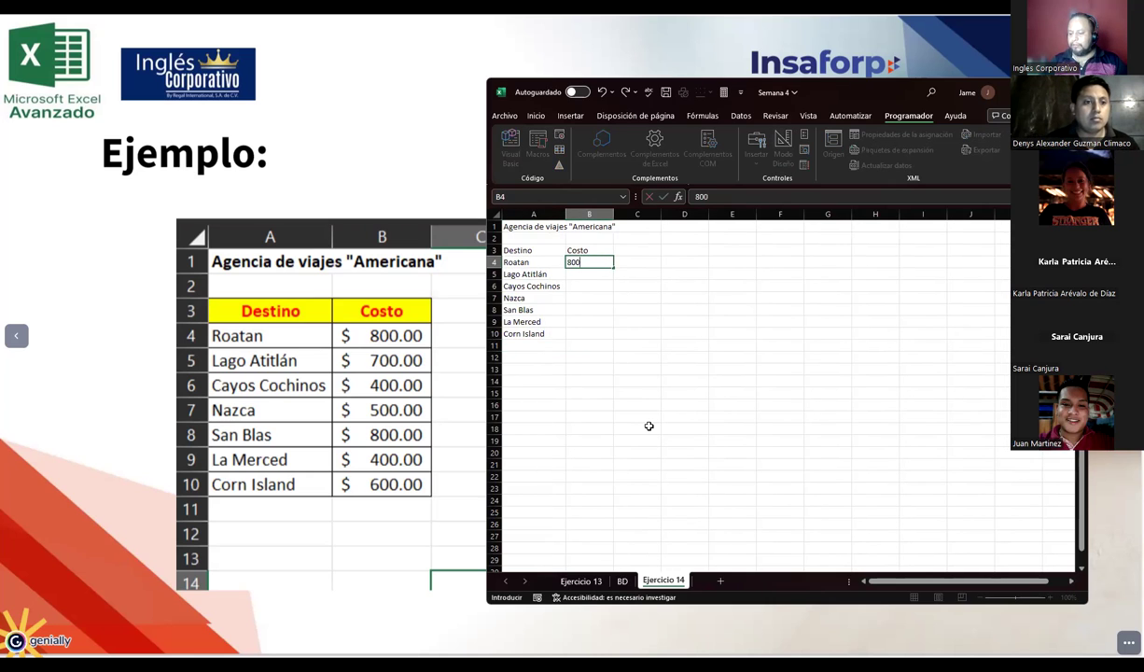
key("BackSpace")
key("BackSpace")
key("BackSpace")
type("4")
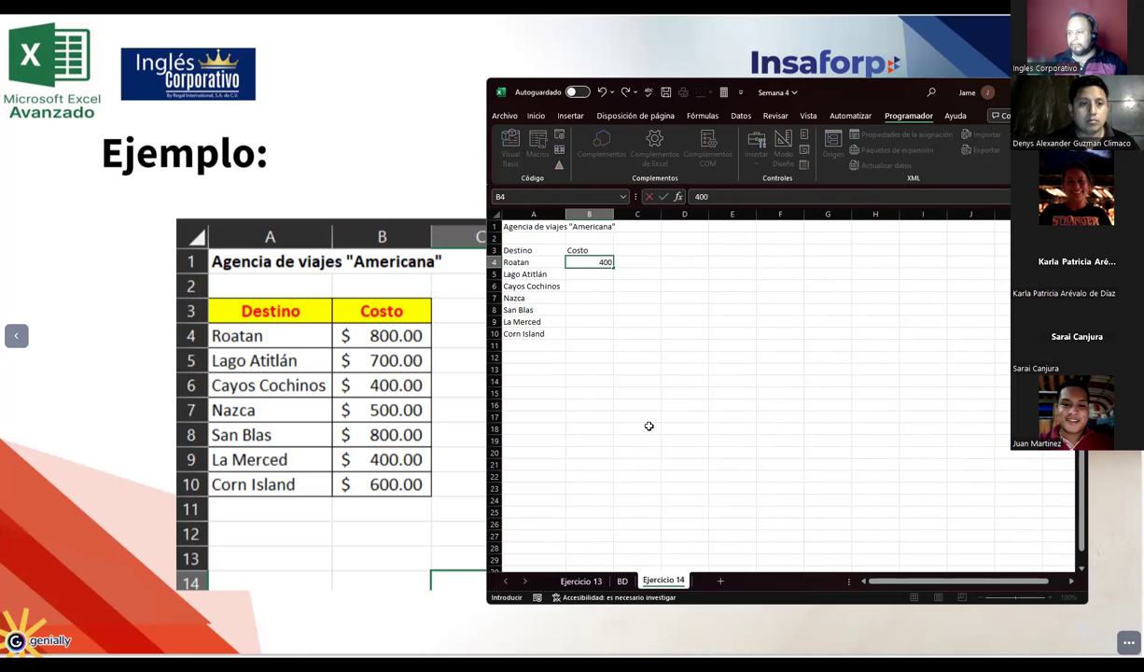
key("BackSpace")
key("BackSpace")
key("BackSpace")
type("80")
key("BackSpace")
key("BackSpace")
type("400")
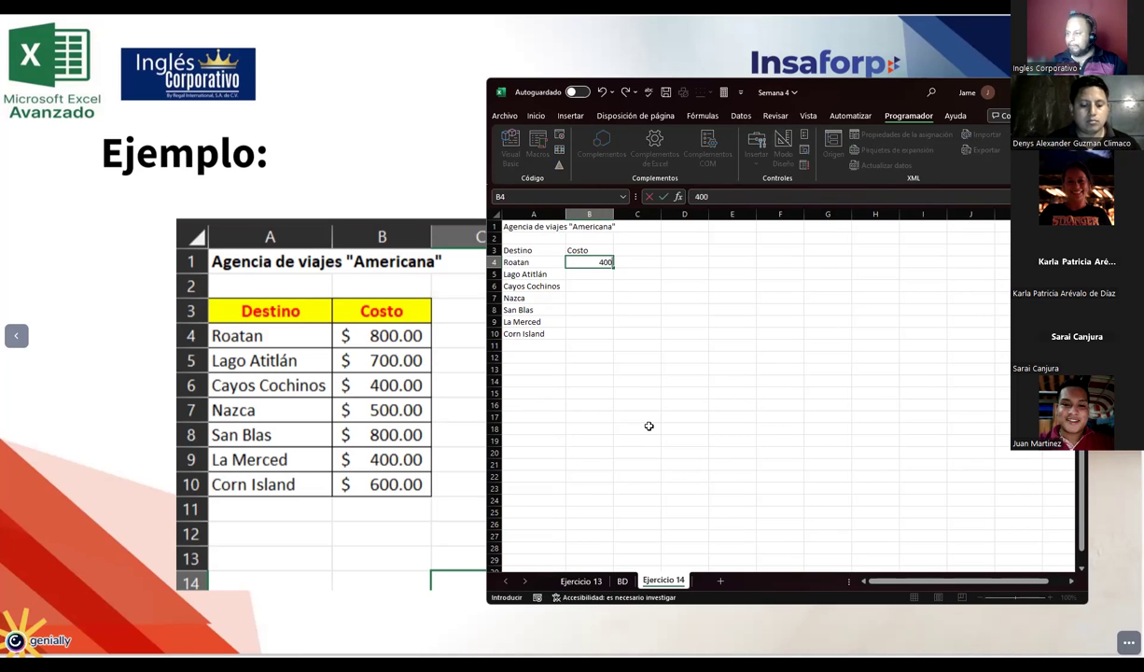
key("Escape")
key("F2")
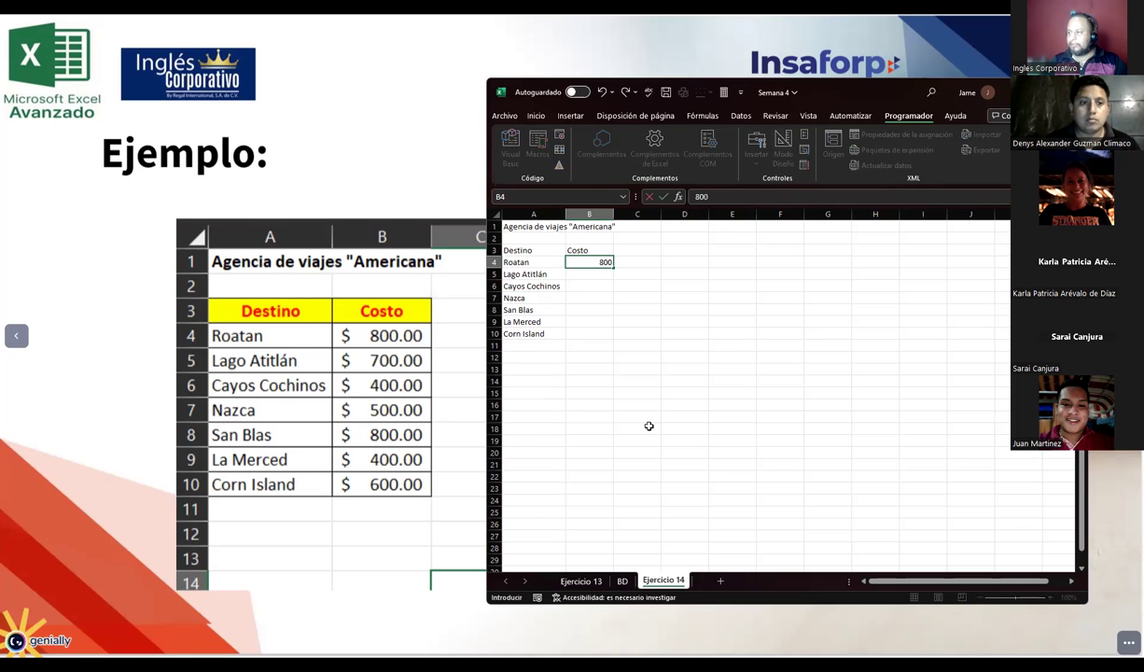
key("Escape")
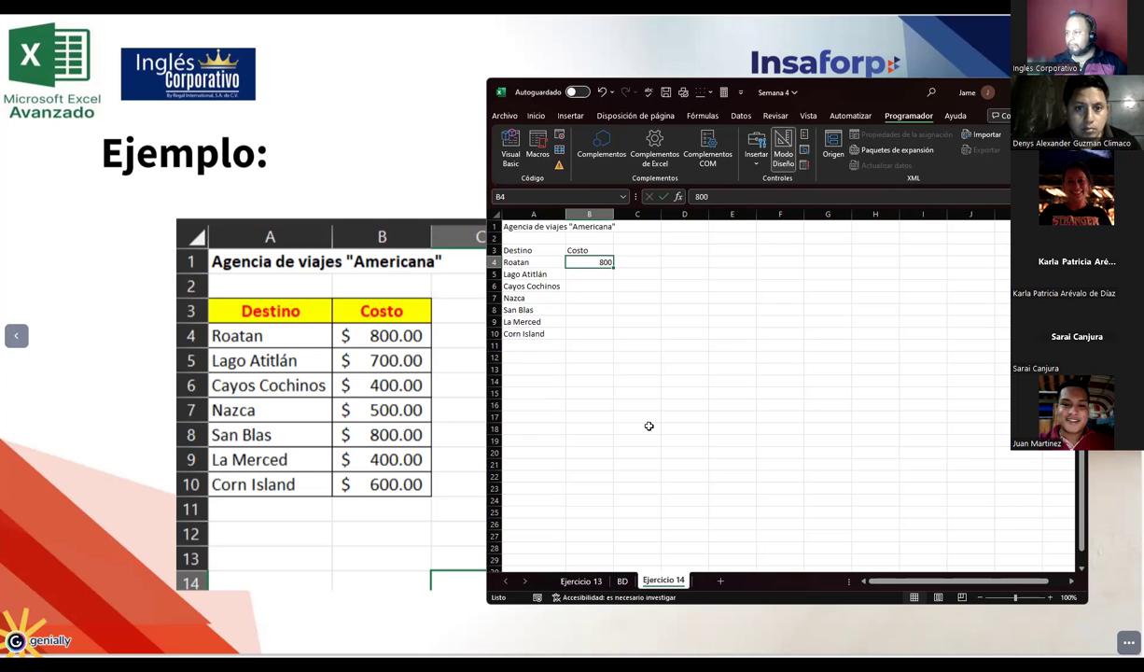
Enter the costs 700, 400, 500, 800, 400 and 600 in B5:B10
left_click(571, 275)
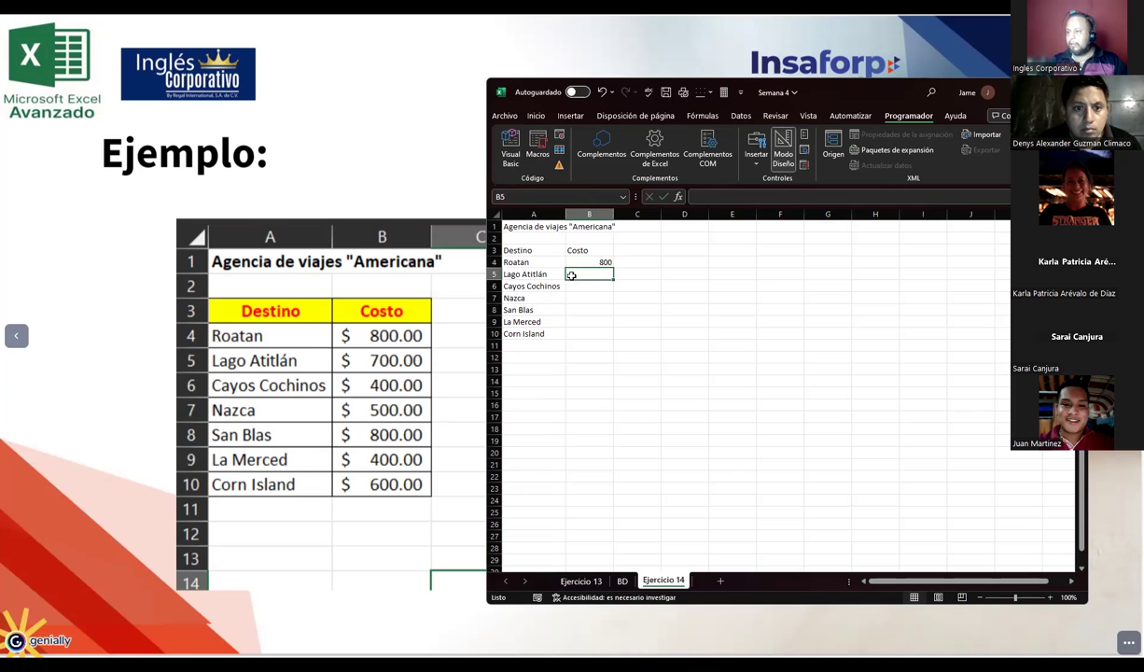
type("700")
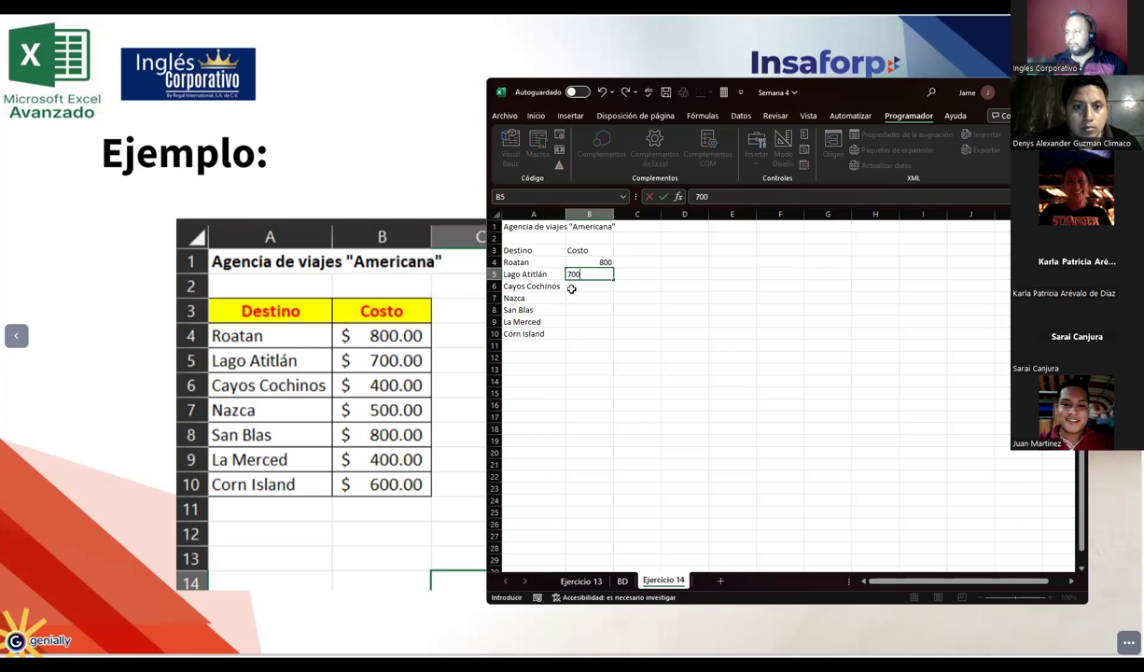
left_click(571, 288)
type("400")
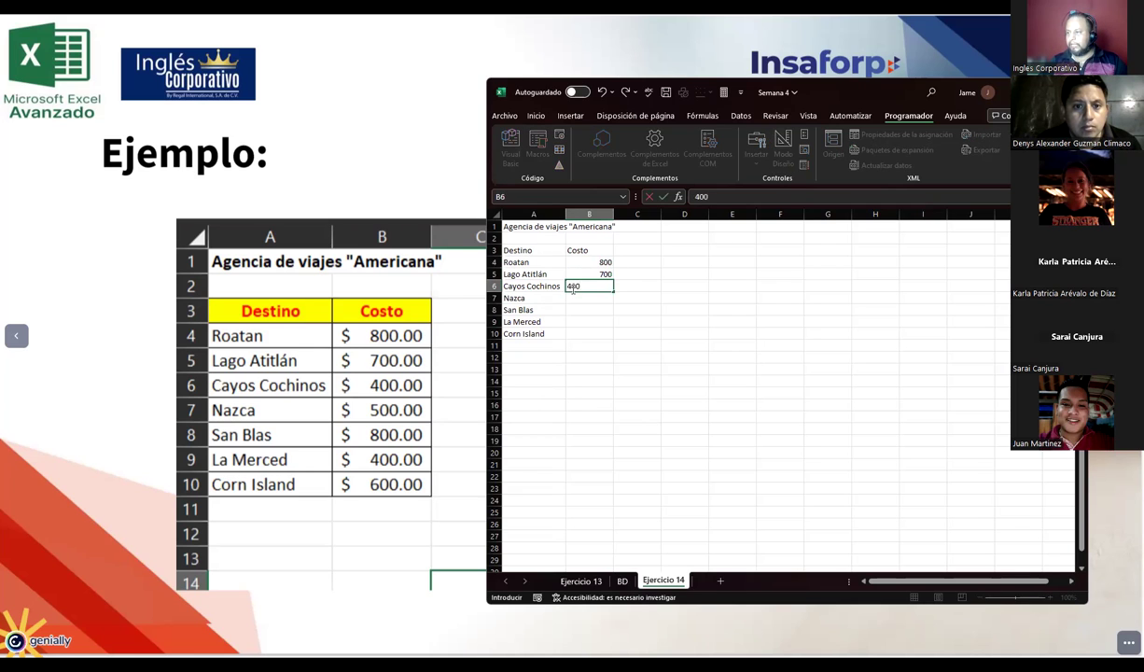
left_click(575, 297)
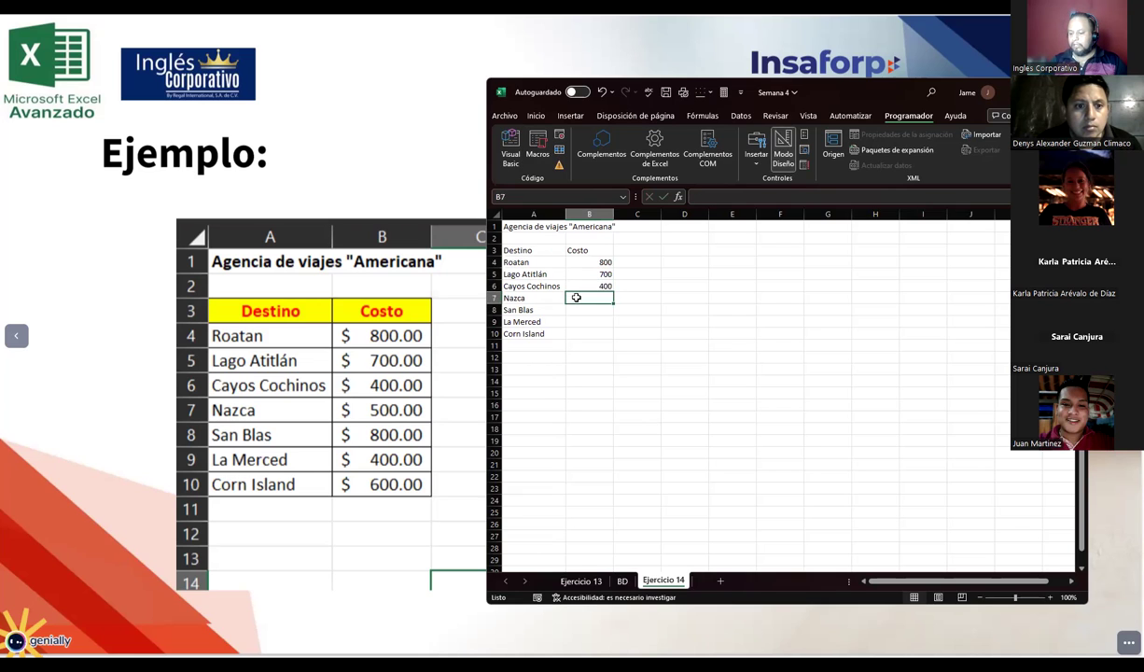
type("500")
key("ctrl+Return")
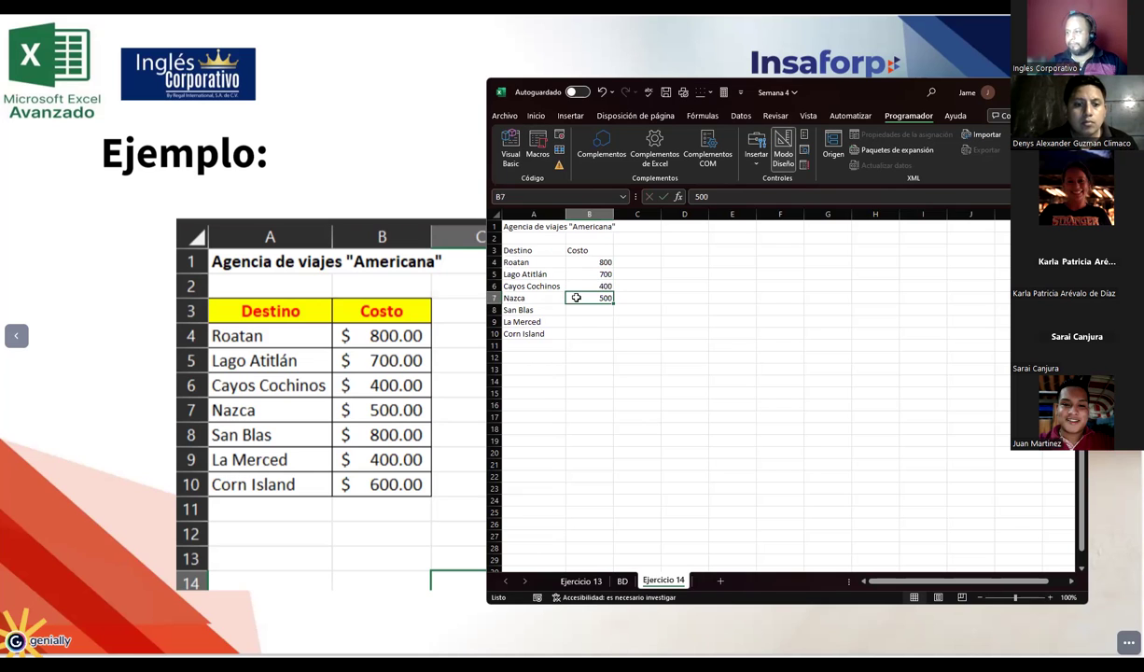
left_click(577, 310)
type("800")
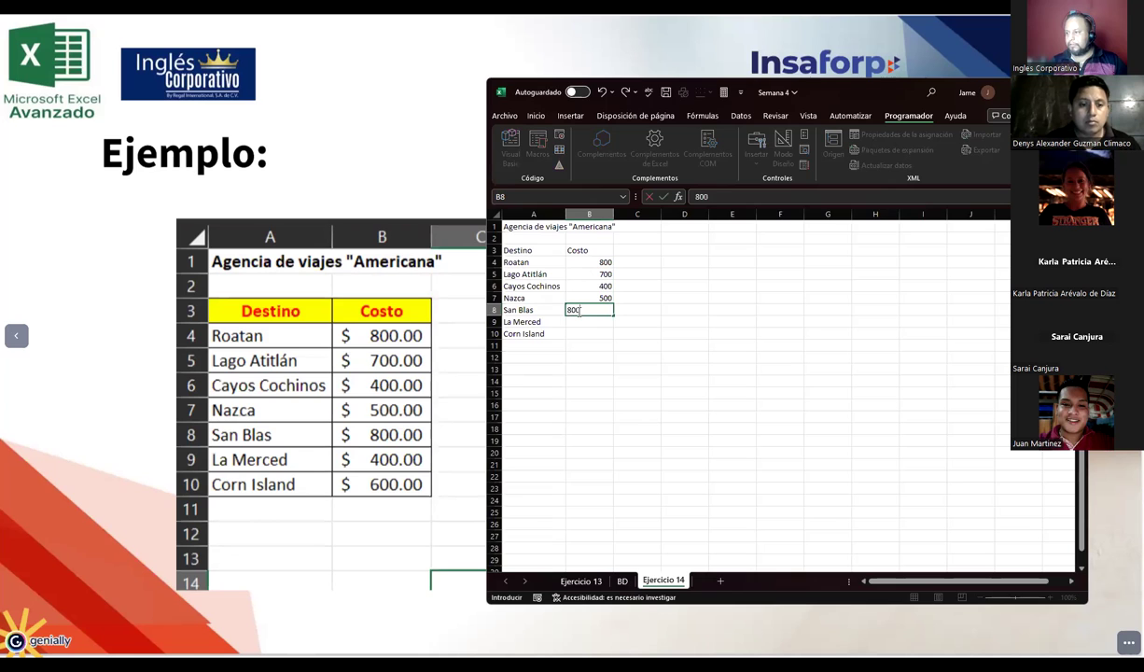
left_click(580, 322)
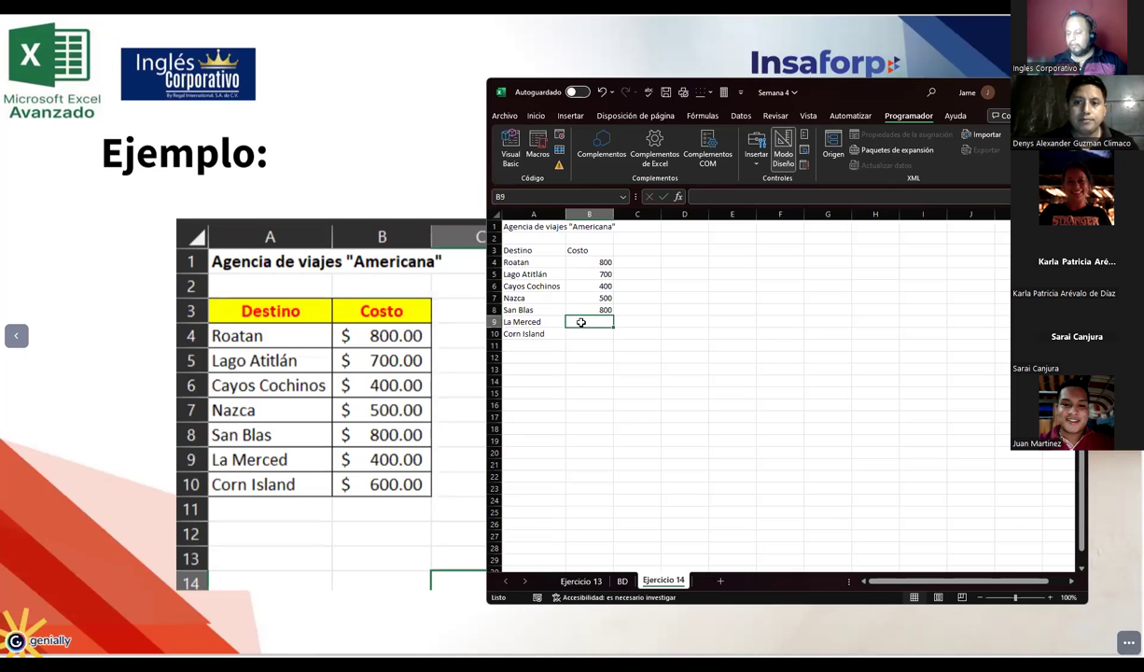
type("400")
key("ctrl+Return")
left_click(580, 335)
type("600")
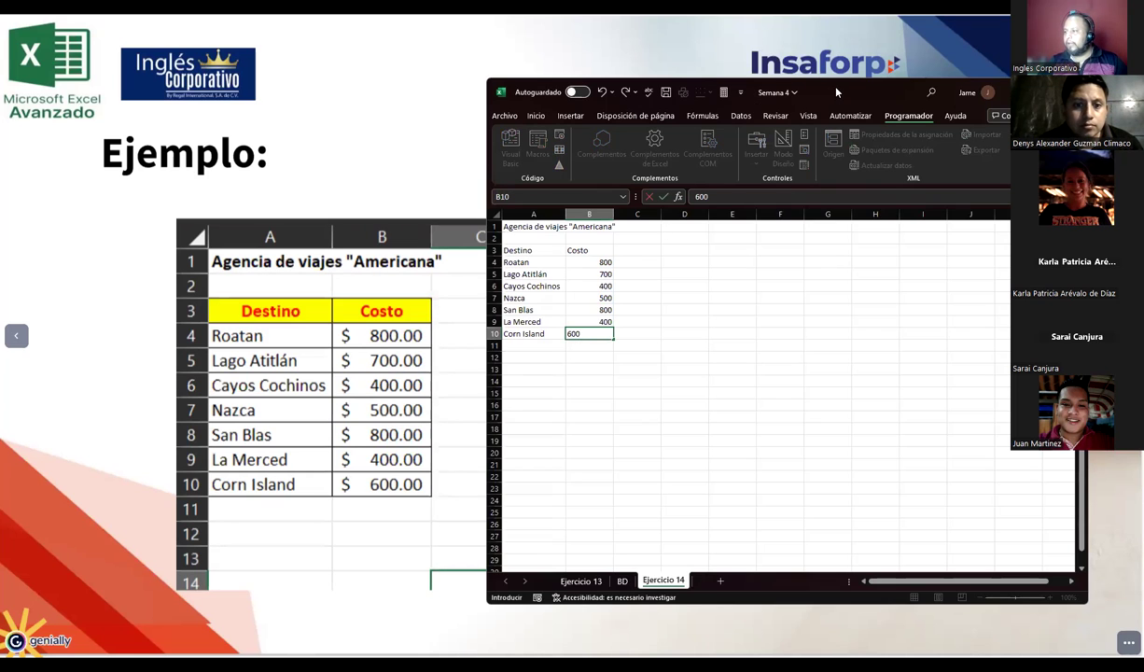
Rearrange the Excel window beside the slide and enter the heading Concepto in D3
left_click_drag(836, 91, 385, 91)
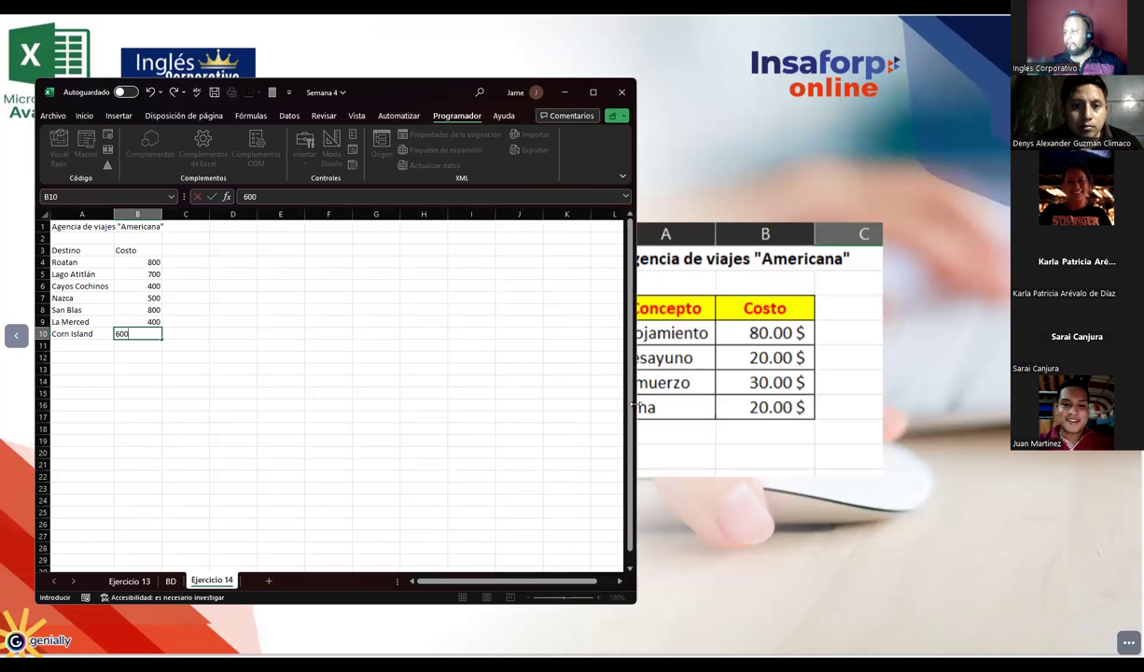
left_click_drag(632, 403, 539, 402)
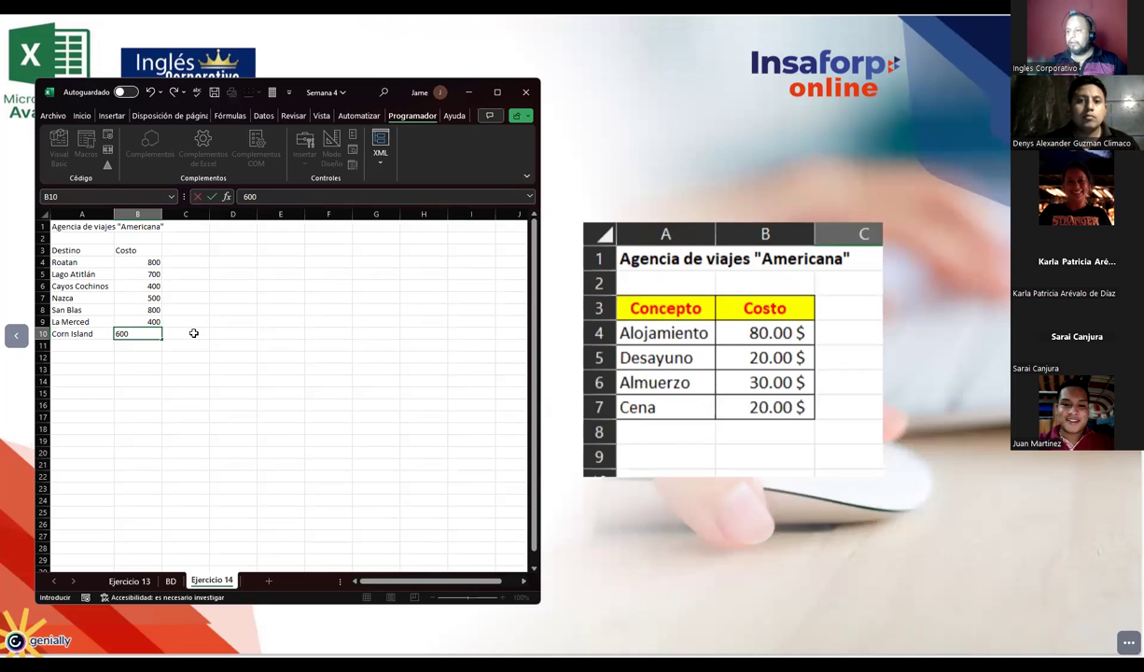
left_click_drag(140, 262, 138, 333)
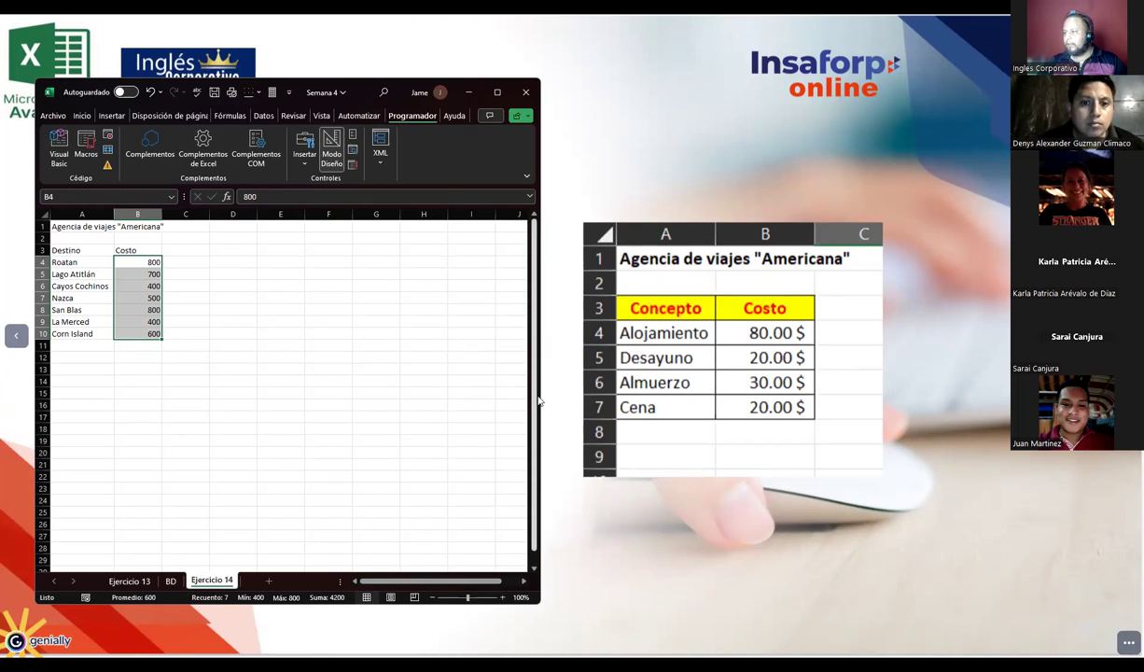
left_click(236, 252)
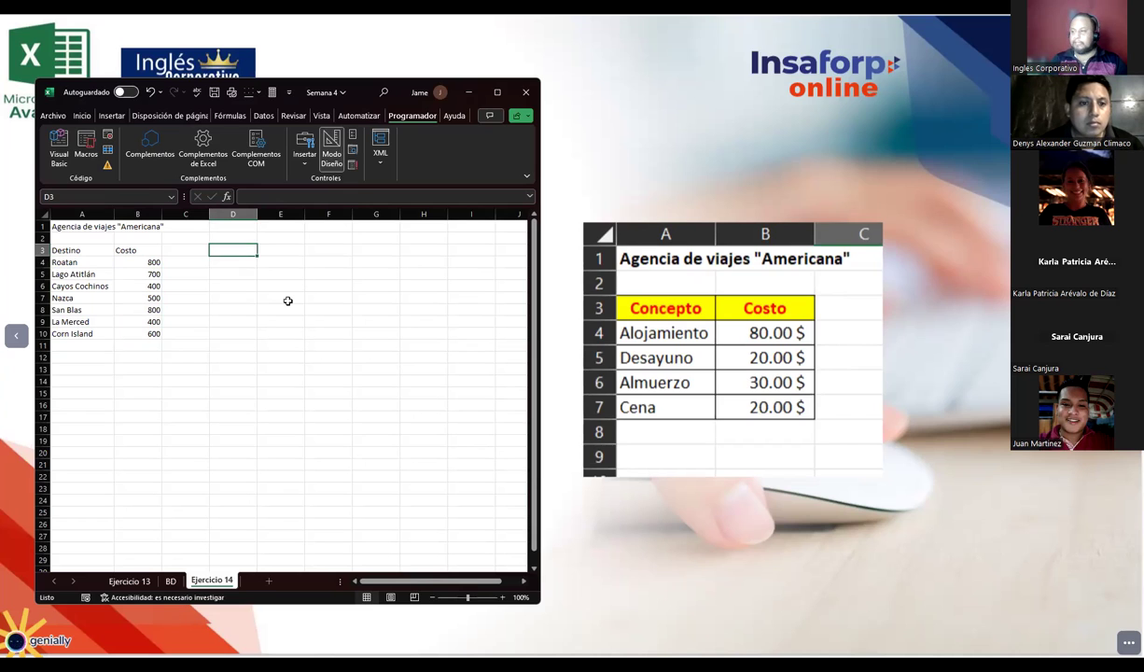
type("Concepto")
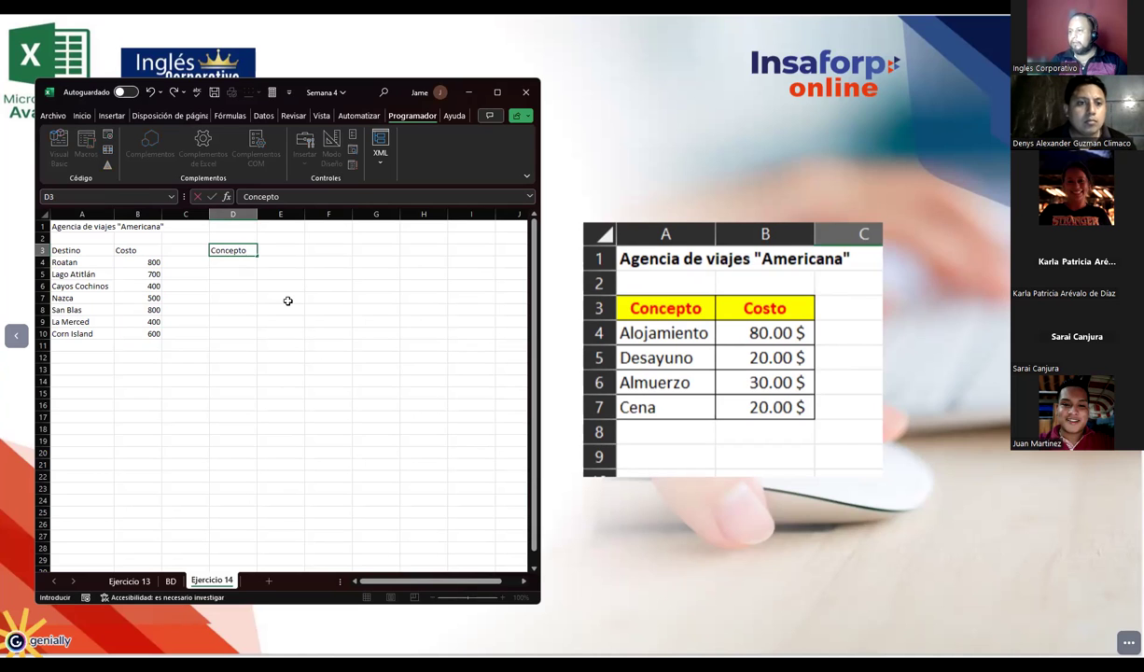
key("ctrl+Return")
key("Return")
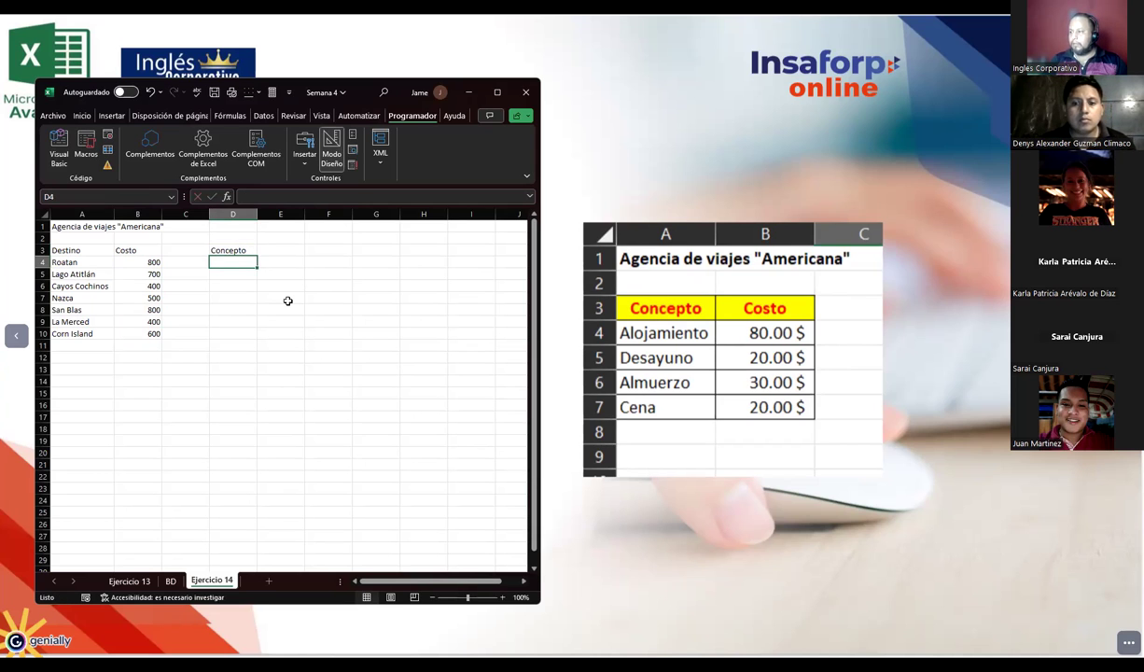
Enter Alojamiento, Desayuno, Almuerzo and Cena in D4:D7, moving Desayuno up into D5
type("Alojamiento")
key("Return")
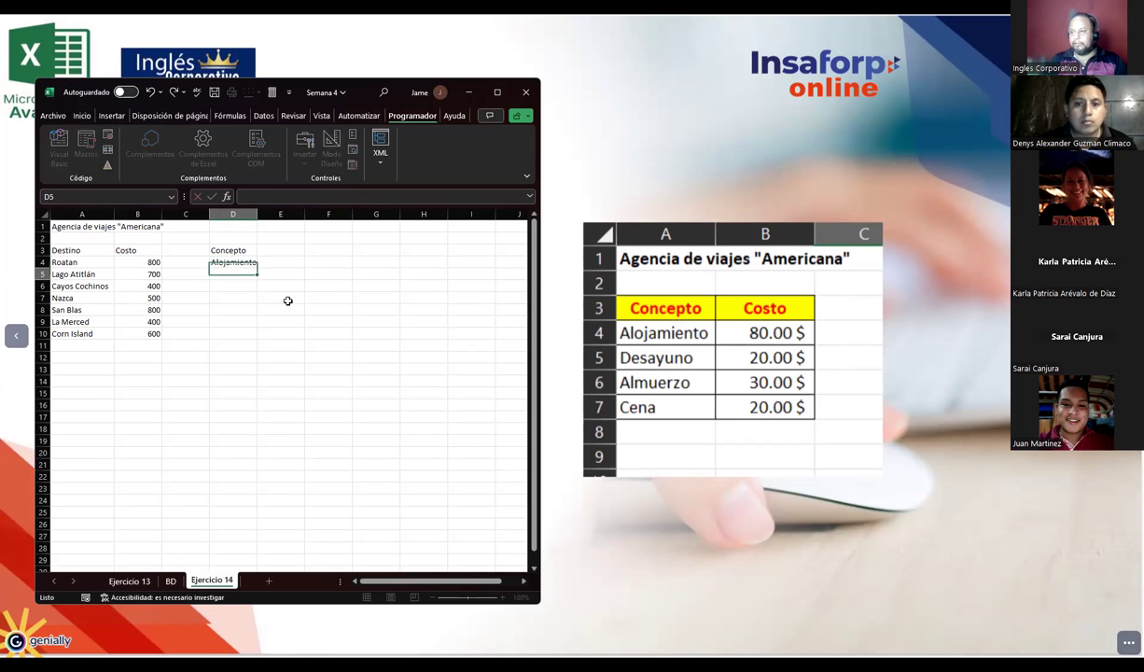
key("Return")
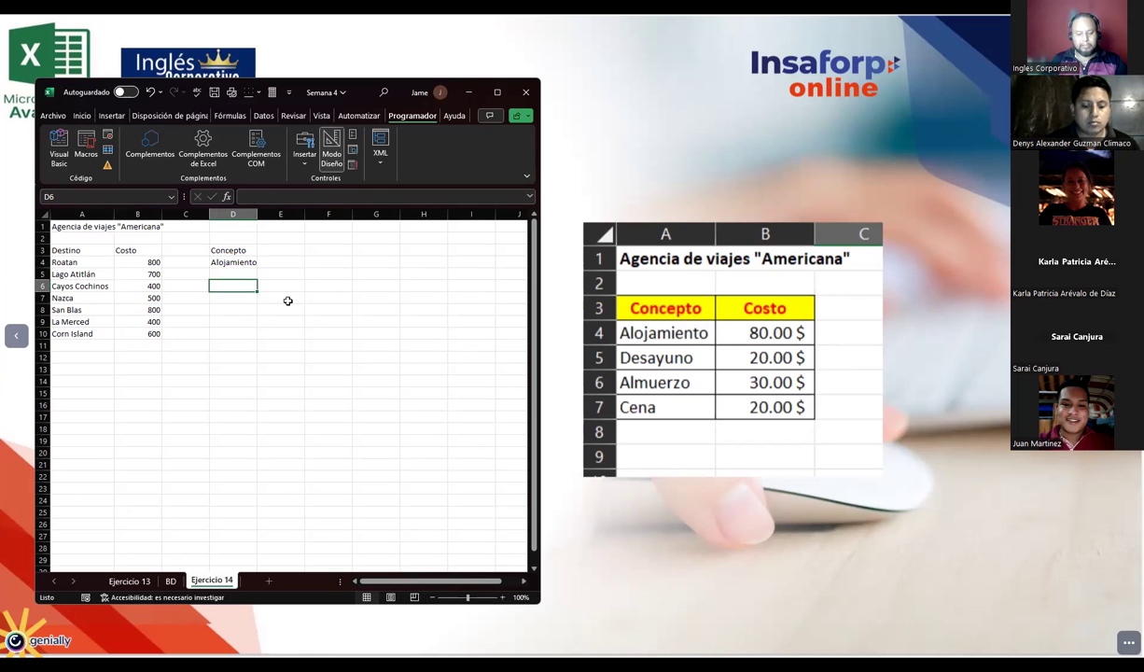
type("Desayuno")
key("ctrl+Return")
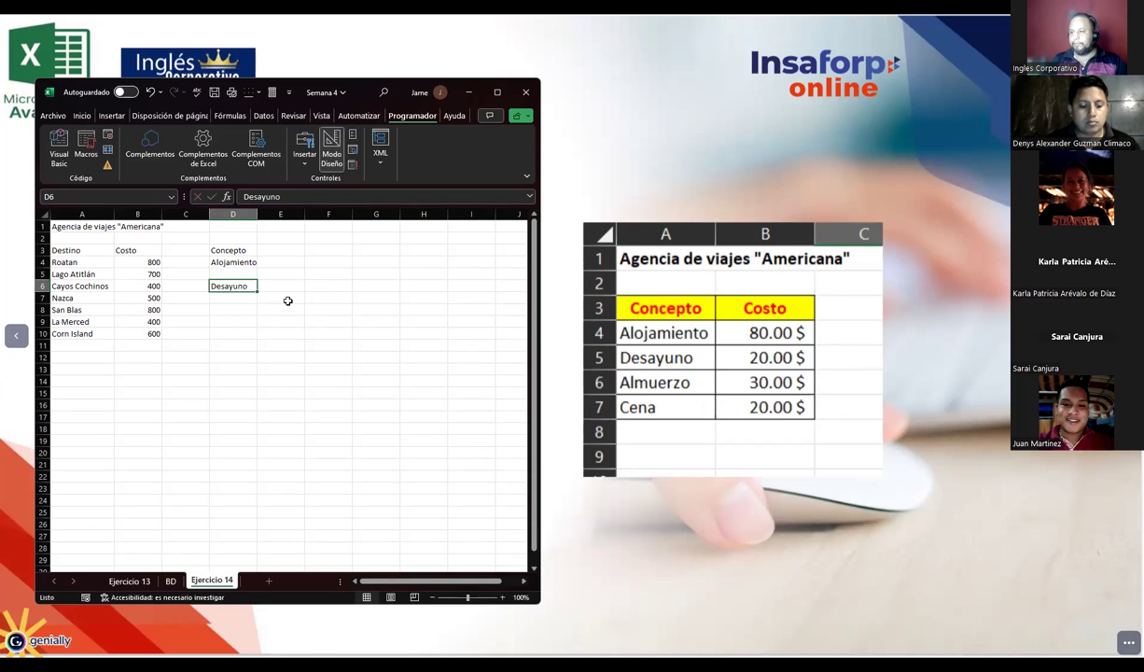
key("Return")
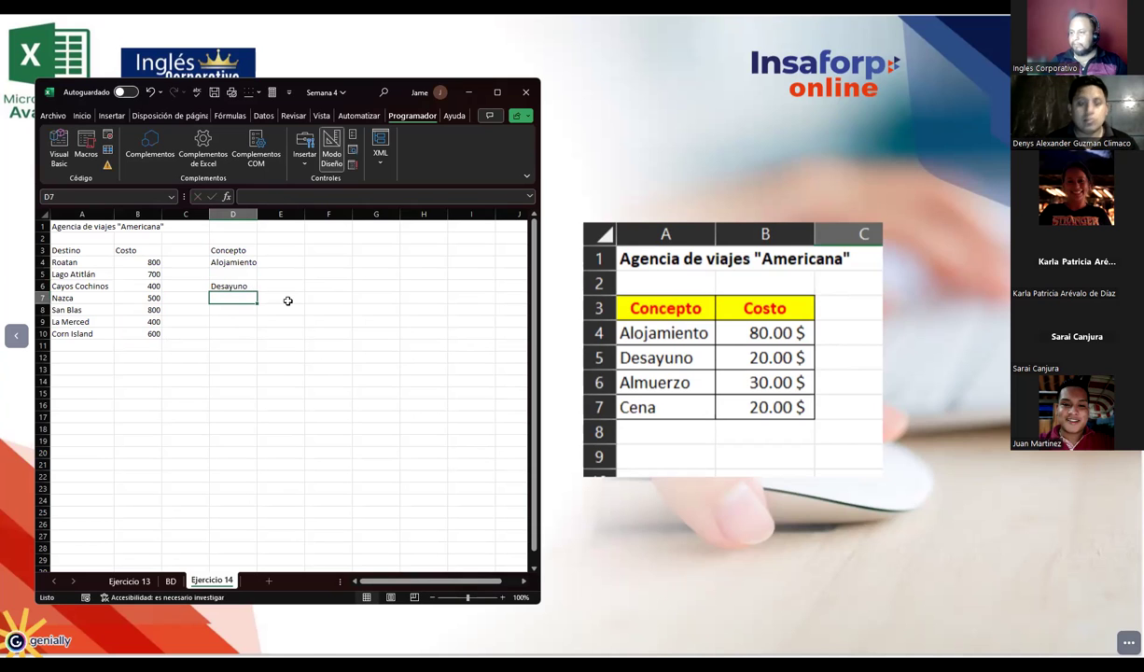
left_click(222, 285)
left_click_drag(230, 278, 229, 278)
left_click(235, 286)
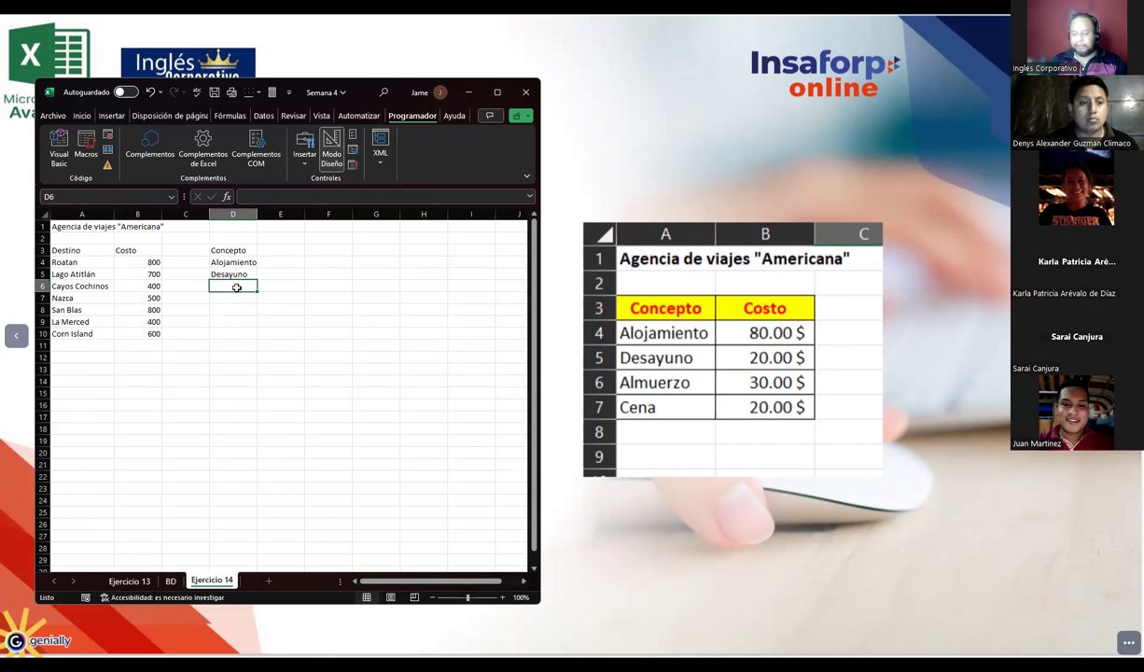
type("Almuerzo")
key("Return")
type("Cena")
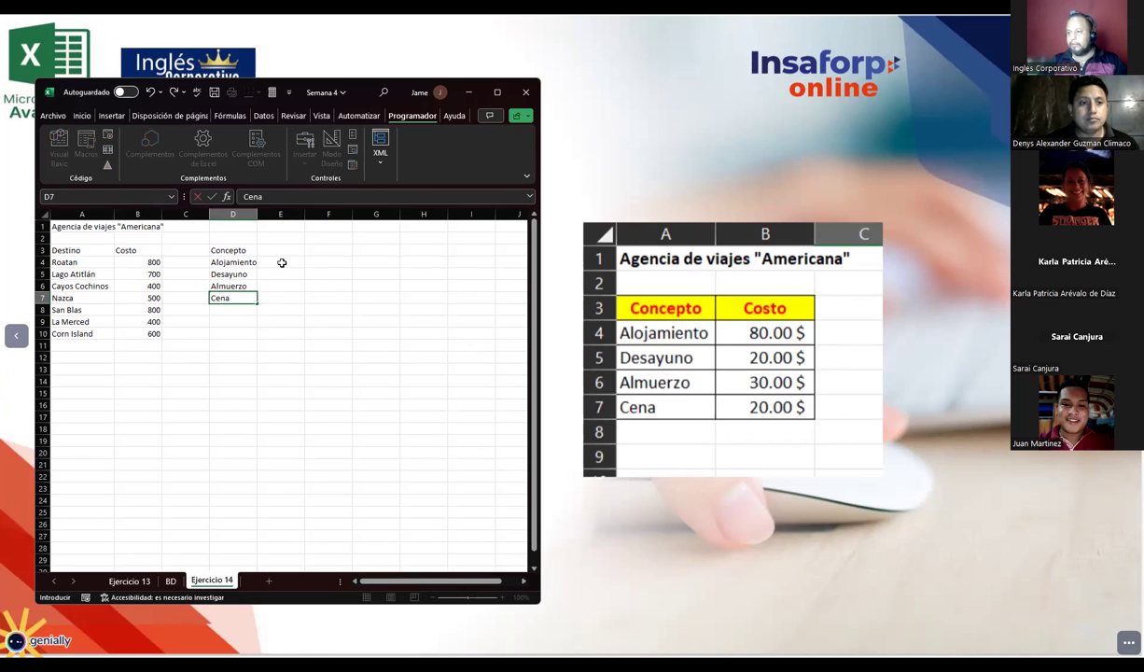
left_click(281, 262)
Enter the heading Costo in E3 and the costs 80, 20, 30, 20 below it
left_click(283, 250)
type("Costo")
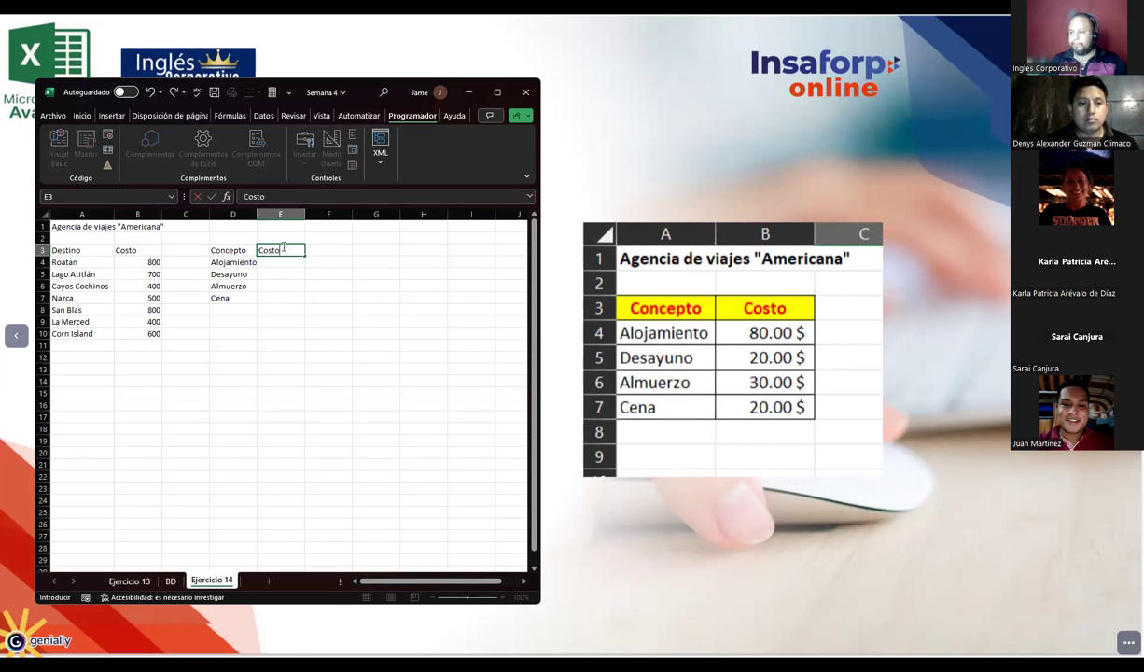
key("Return")
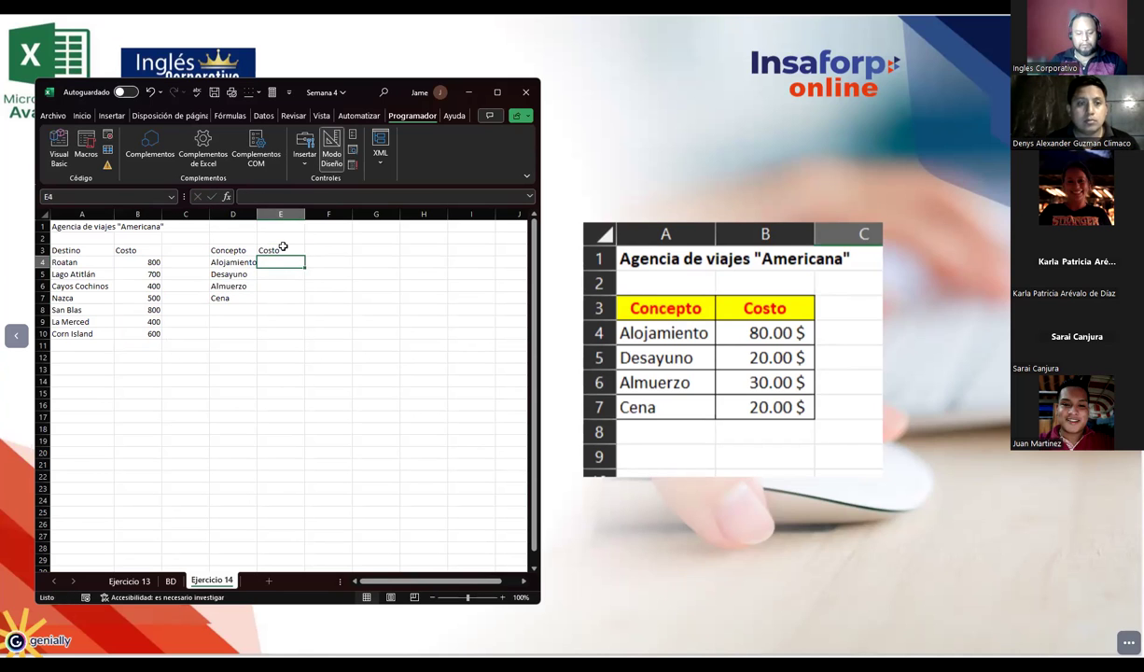
type("80")
key("Return")
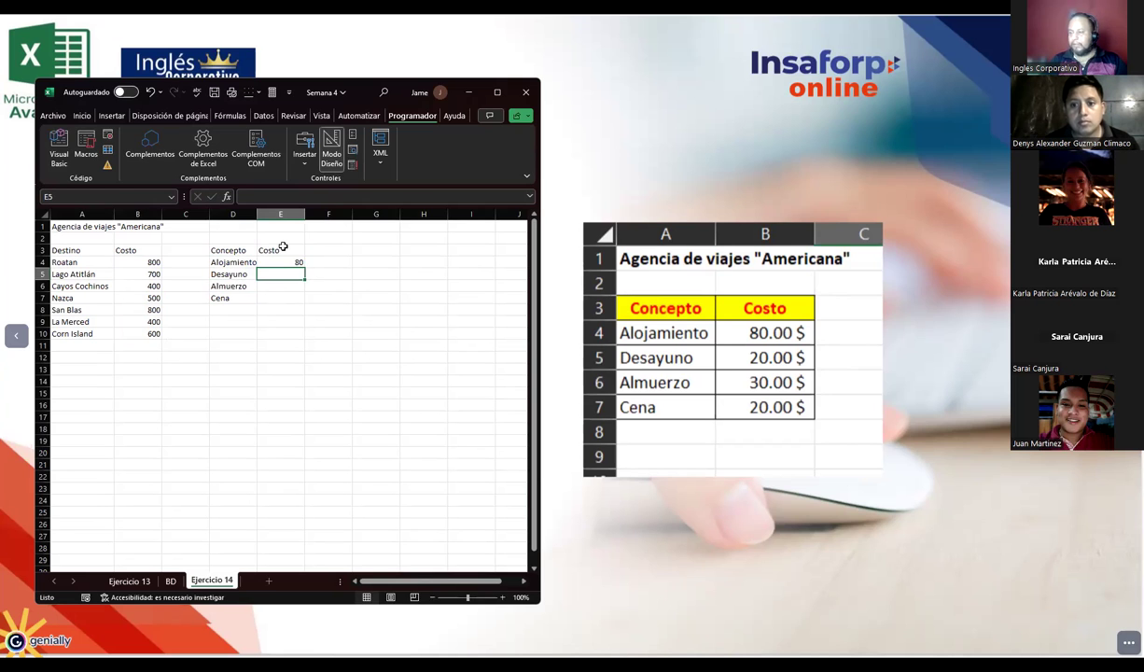
type("20")
key("Return")
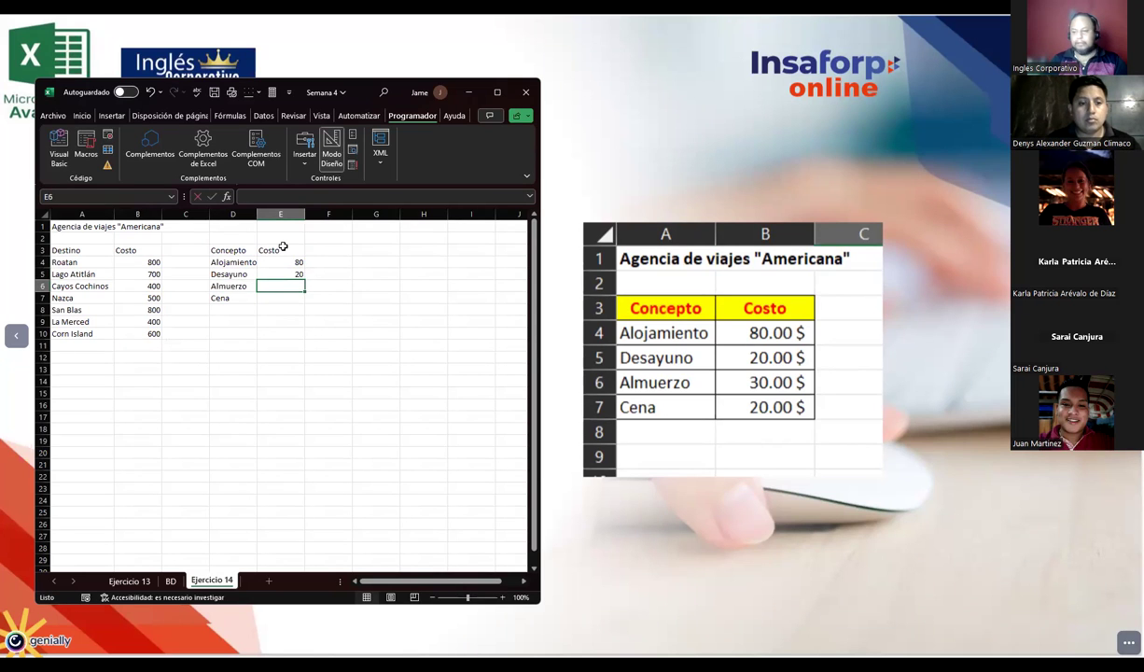
type("30")
key("Return")
type("20")
key("Return")
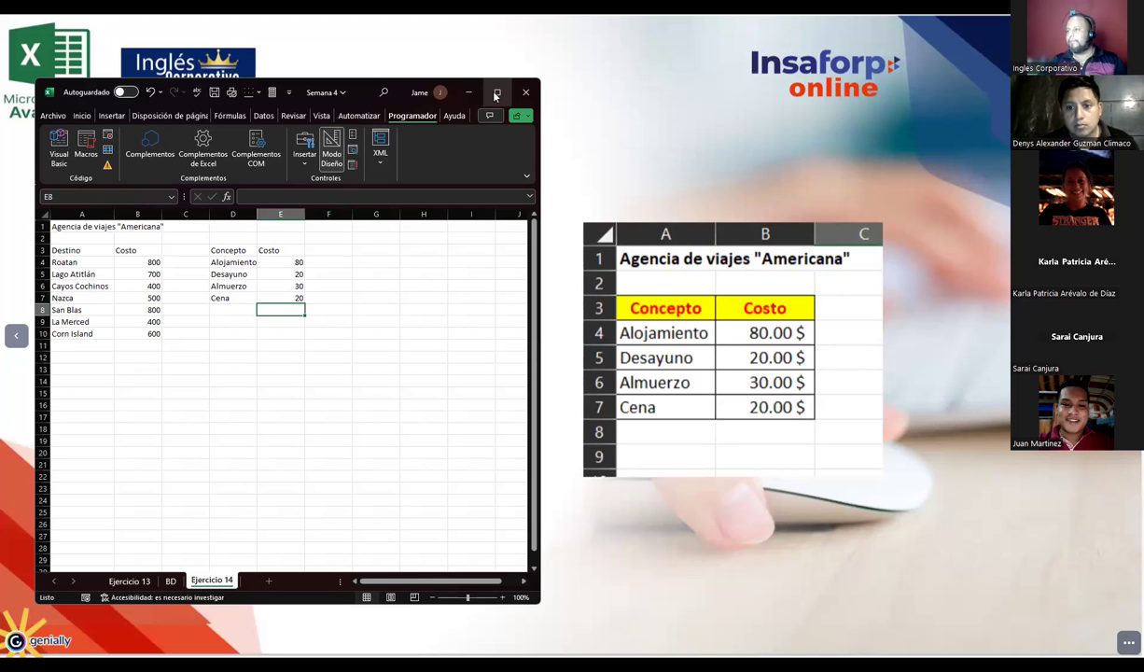
Maximize Excel and apply the orange Énfasis2 cell style to headers A3:B3 and D3:E3
left_click(497, 92)
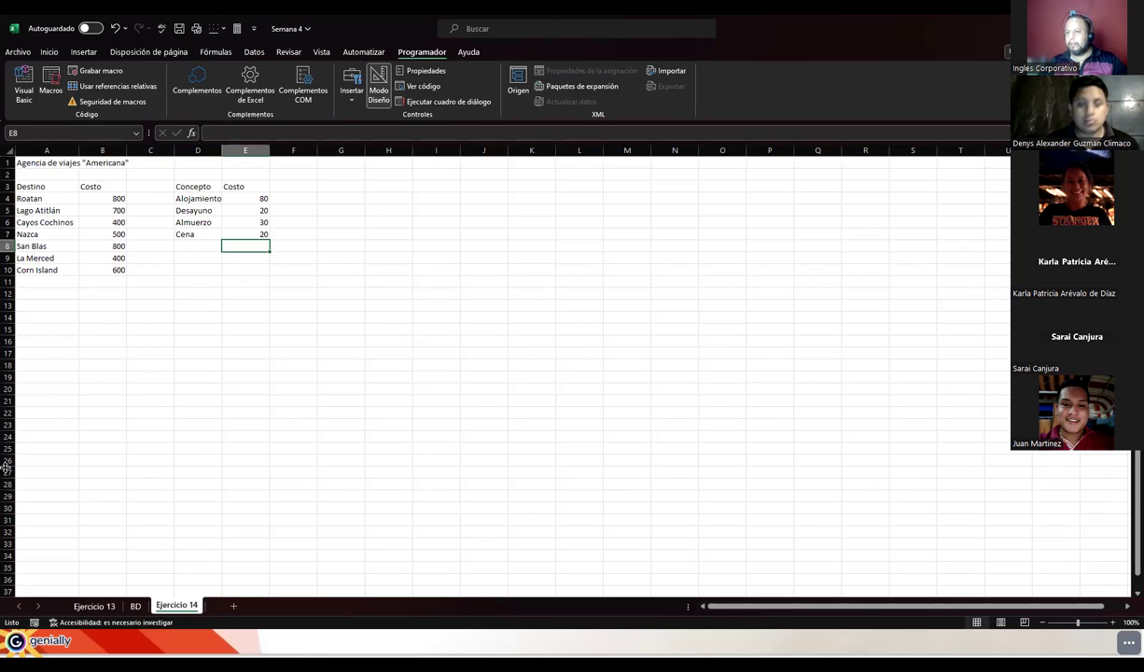
scroll(111, 387, "up", 2)
scroll(112, 387, "up", 1)
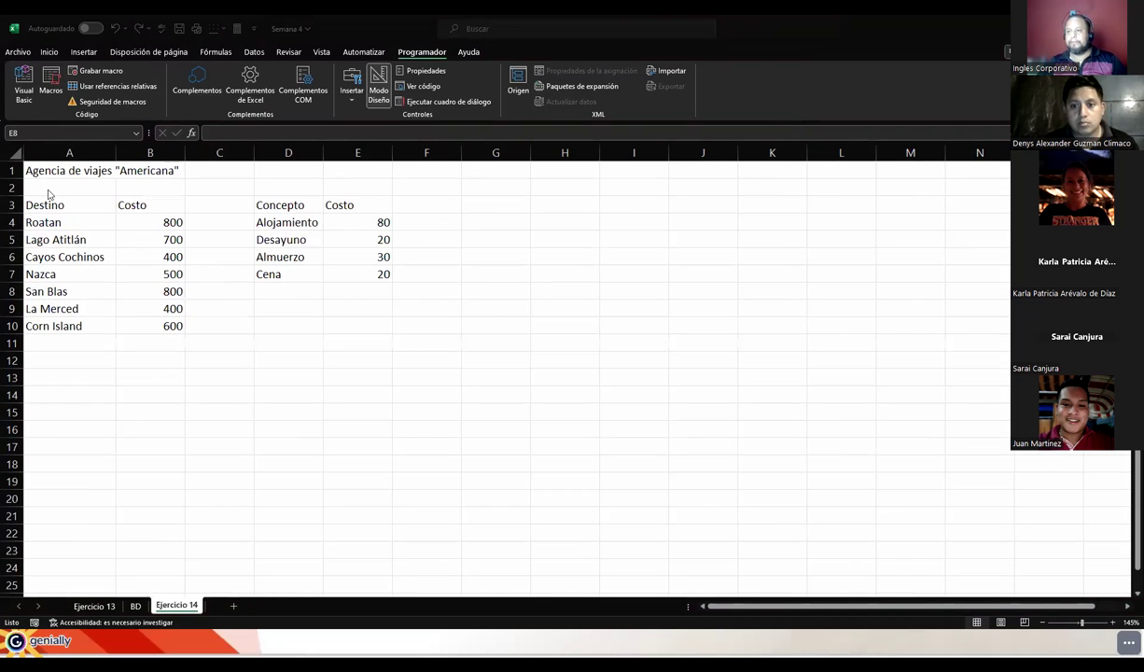
left_click_drag(46, 204, 149, 204)
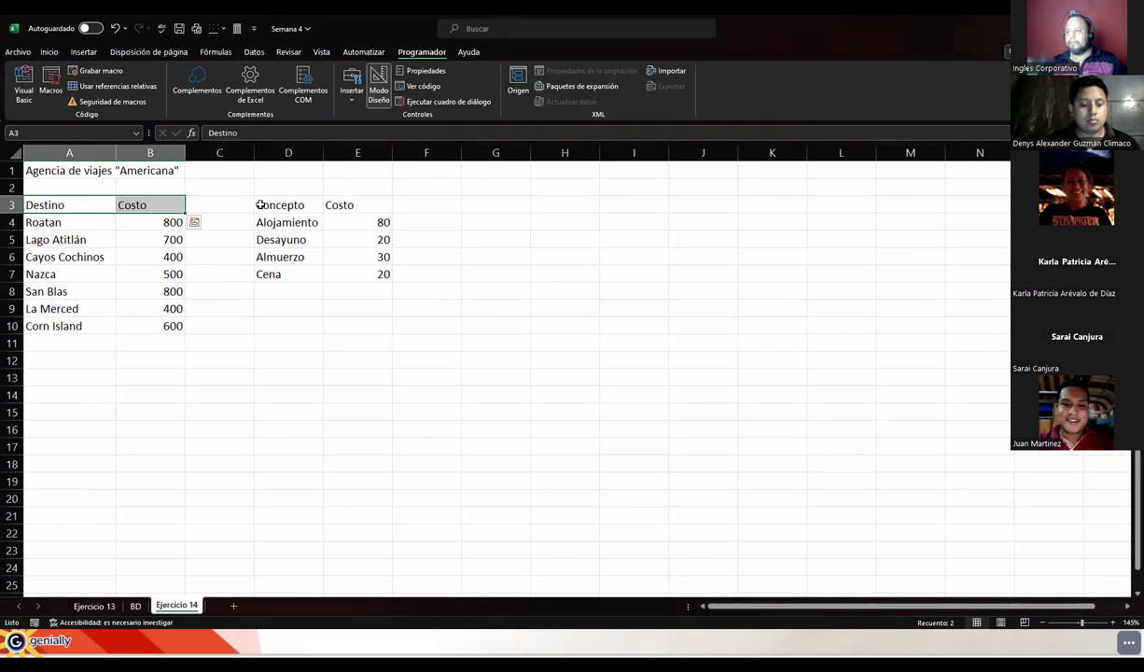
left_click_drag(260, 204, 328, 201)
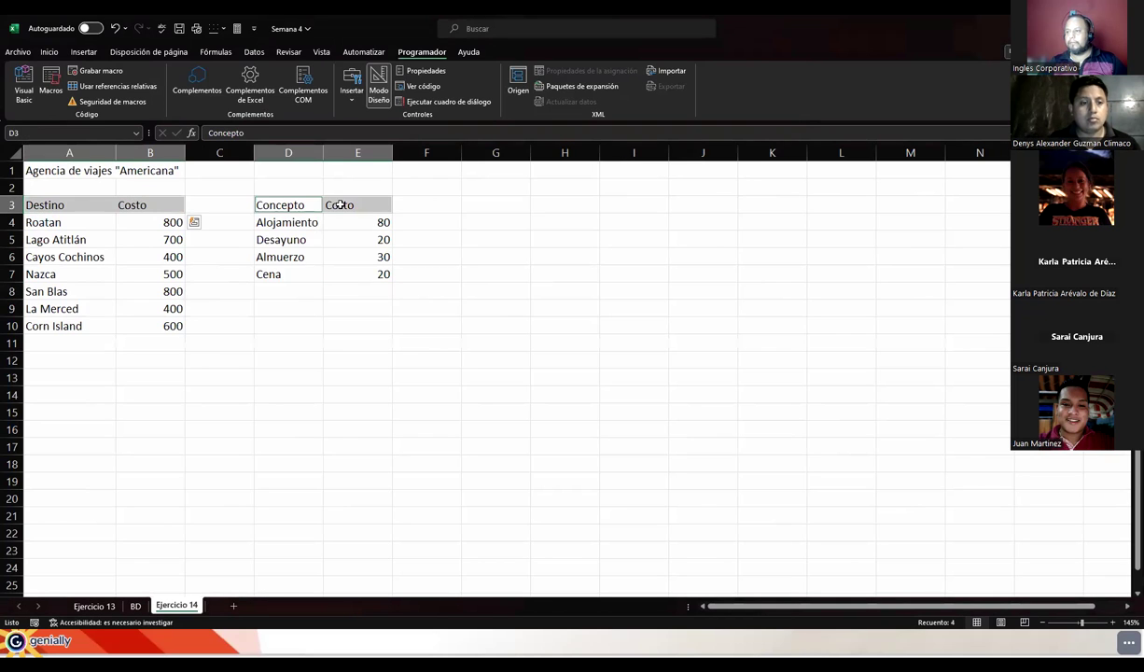
left_click(48, 52)
left_click(647, 94)
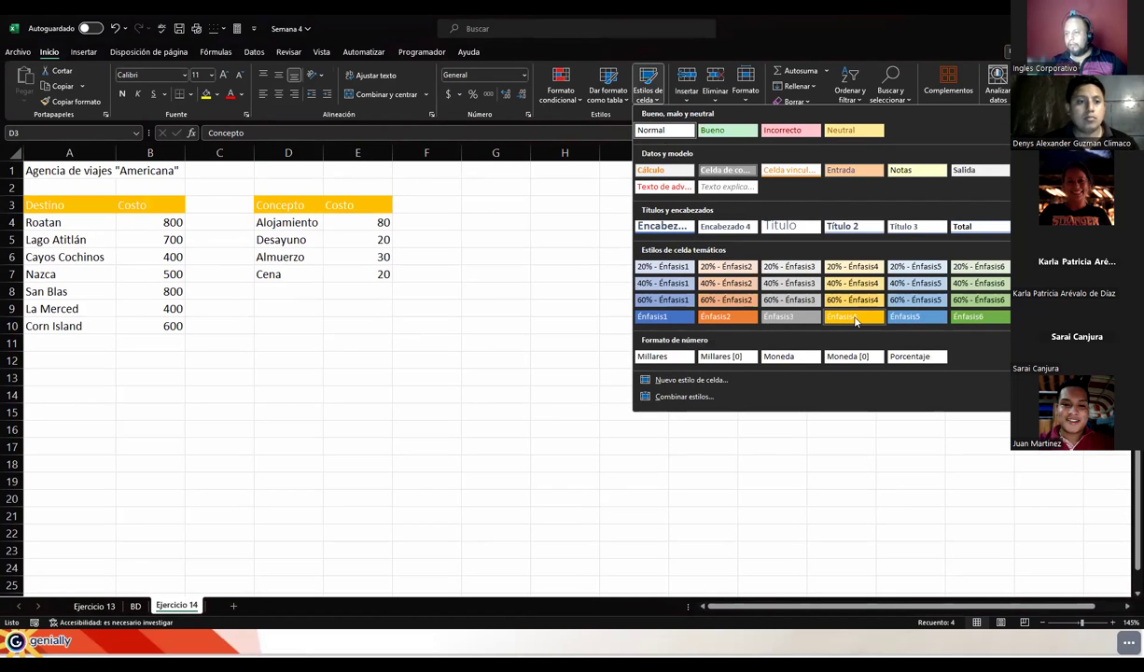
left_click(731, 322)
Apply the blue Énfasis1 cell style to the names in A4:A10 and D4:D7
left_click(42, 225)
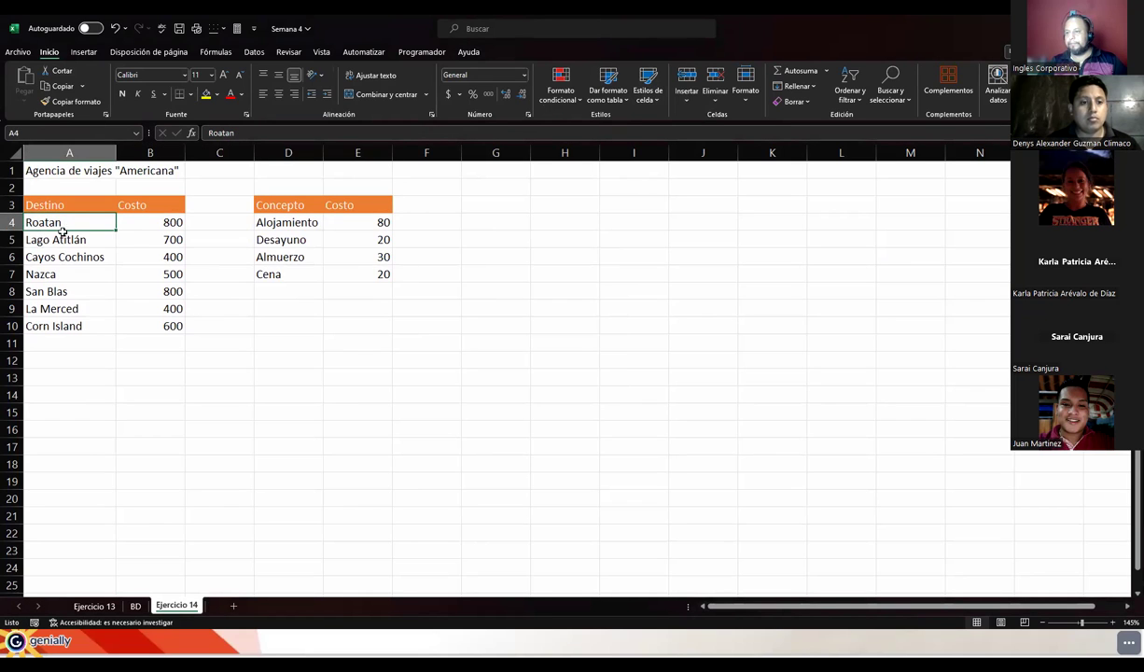
left_click_drag(61, 230, 84, 324)
left_click_drag(252, 224, 302, 272)
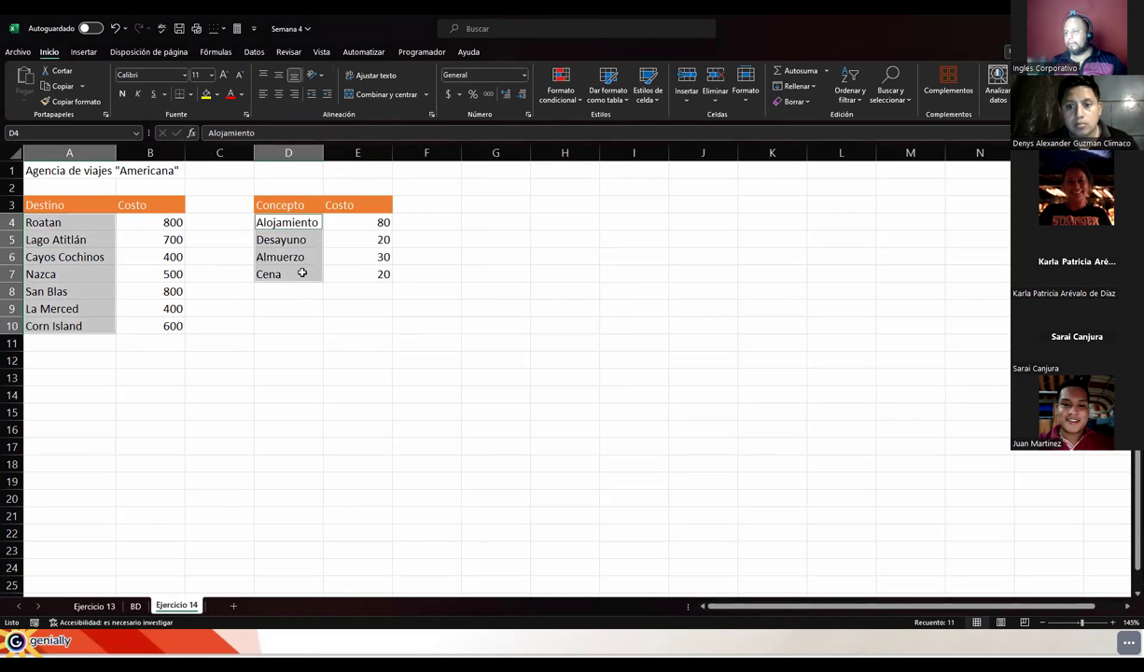
left_click(649, 89)
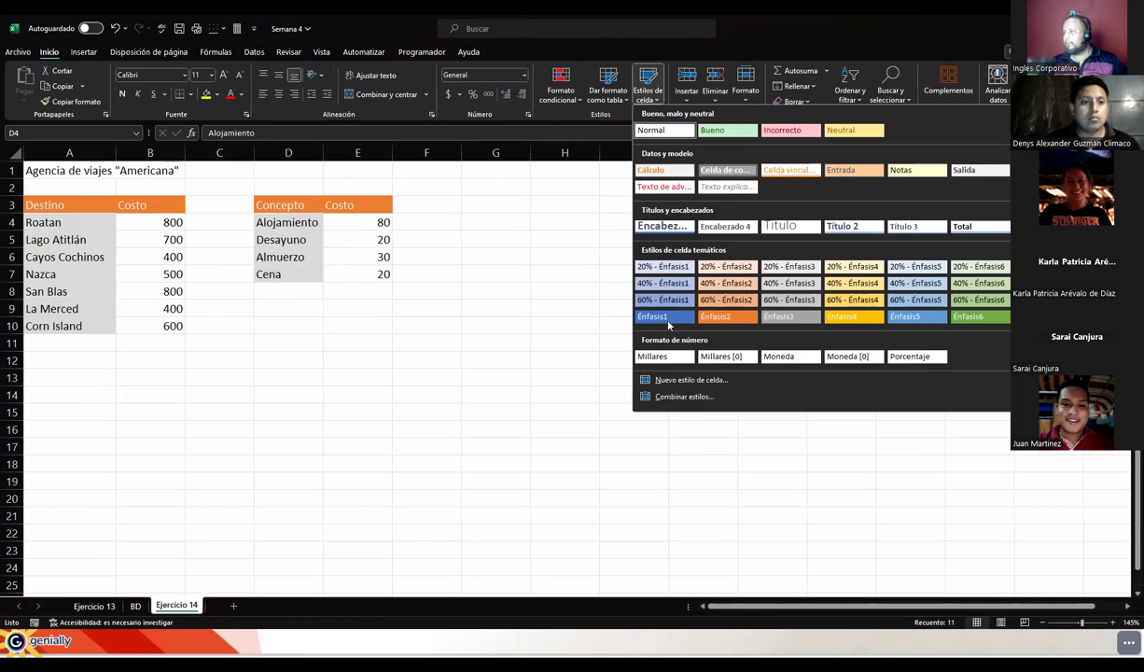
left_click(668, 325)
left_click_drag(86, 203, 140, 322)
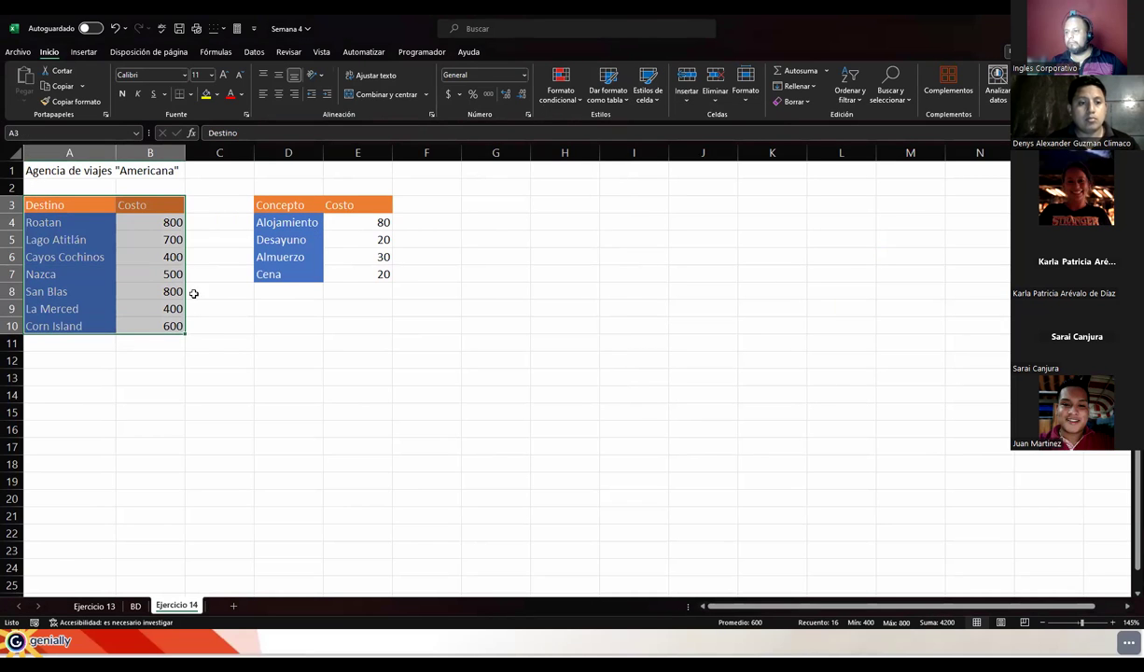
left_click_drag(264, 210, 334, 263, "ctrl")
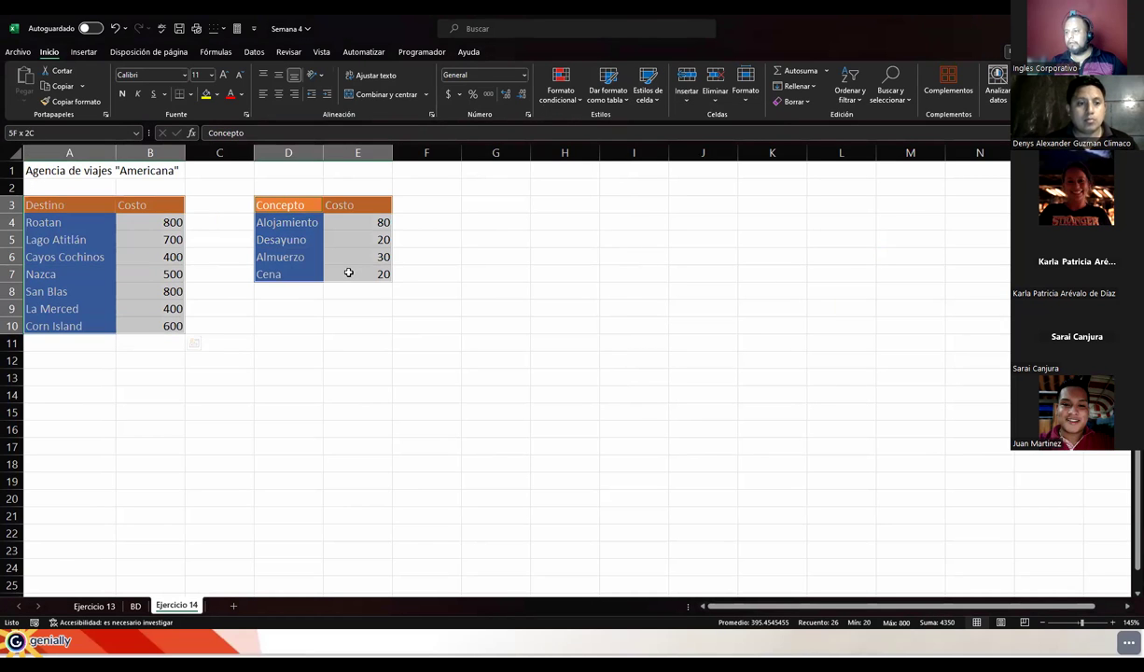
Add all borders to both tables and format B4:B10 and E4:E7 as two-decimal dollar amounts
left_click(189, 95)
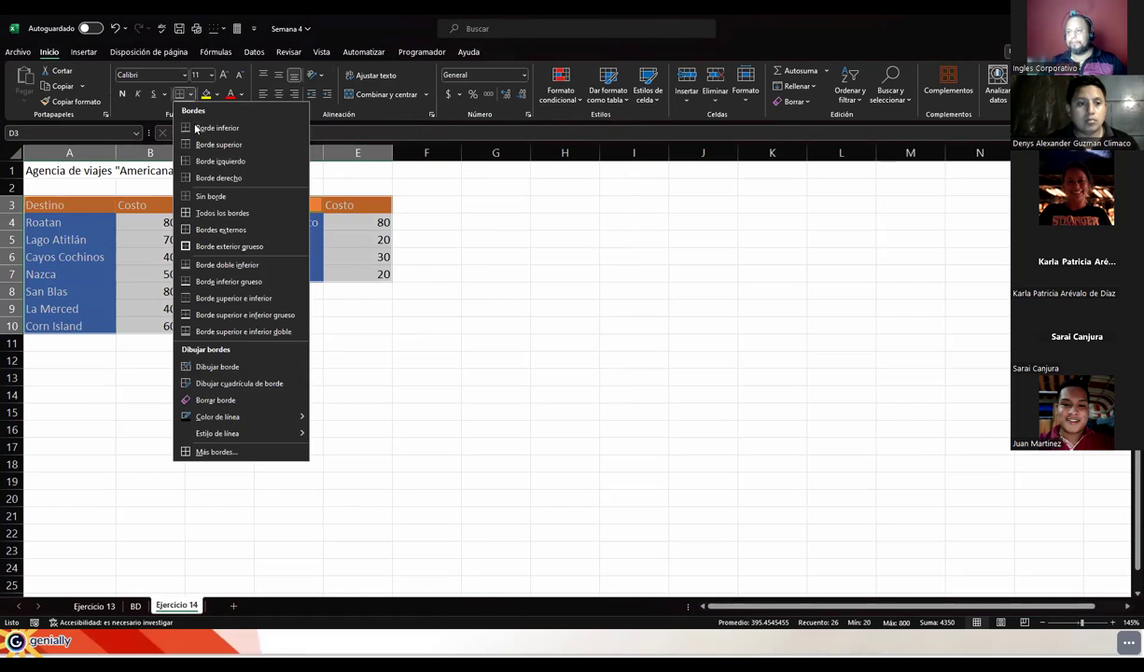
left_click(215, 216)
left_click_drag(153, 224, 166, 323)
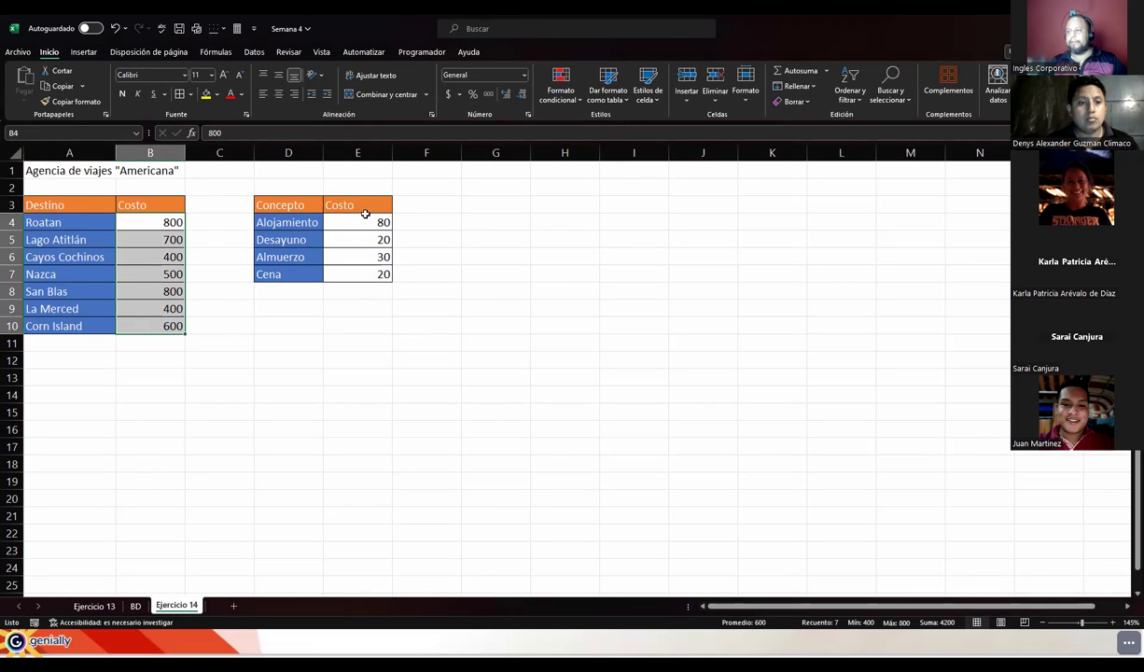
left_click_drag(365, 222, 363, 271, "ctrl")
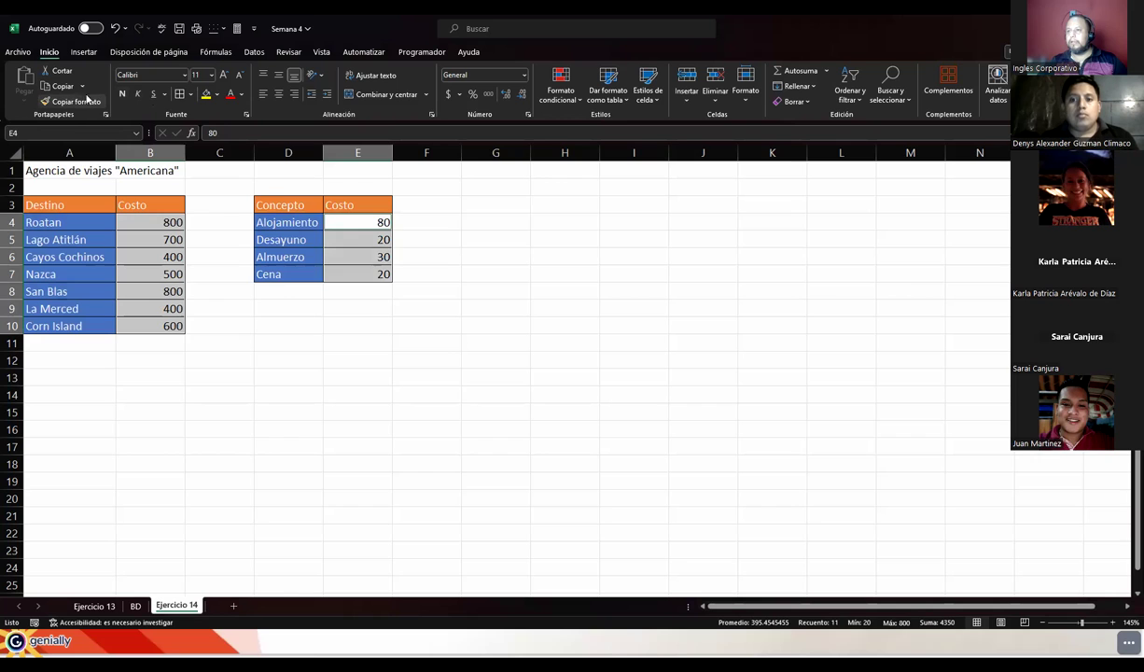
left_click(449, 95)
left_click(263, 343)
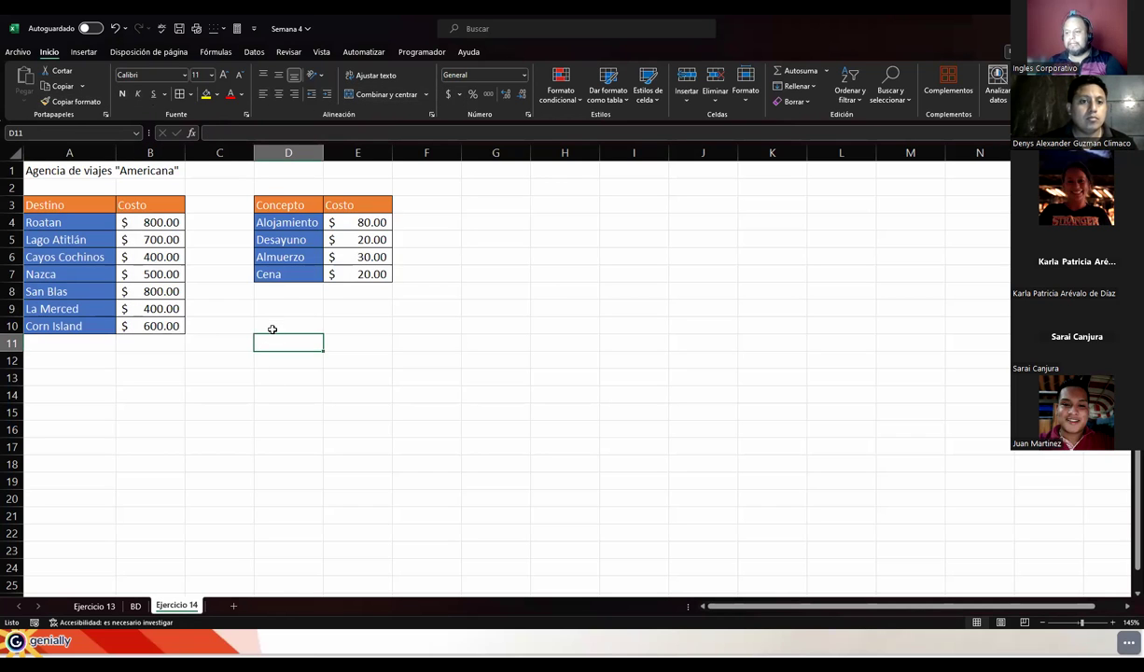
left_click(52, 173)
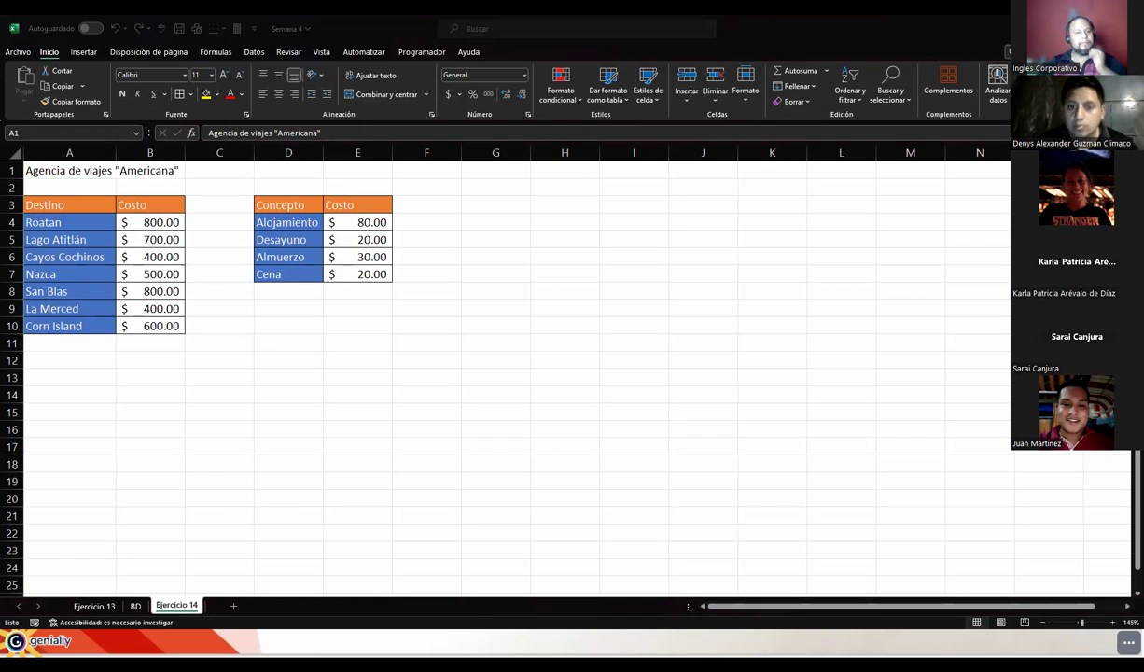
left_click(116, 184)
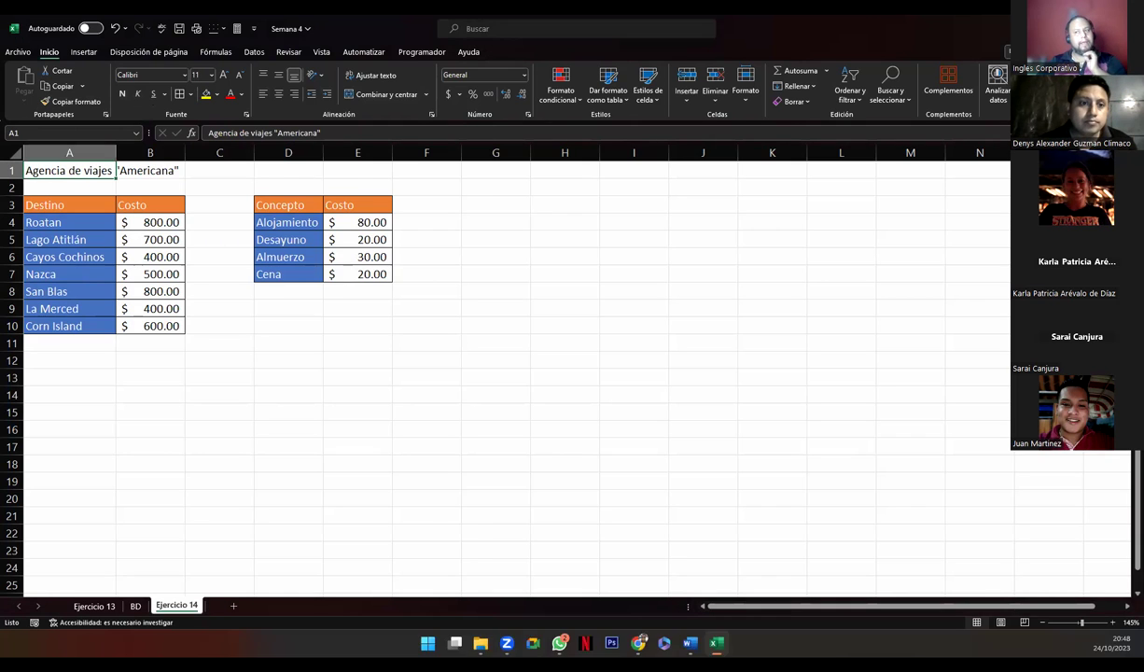
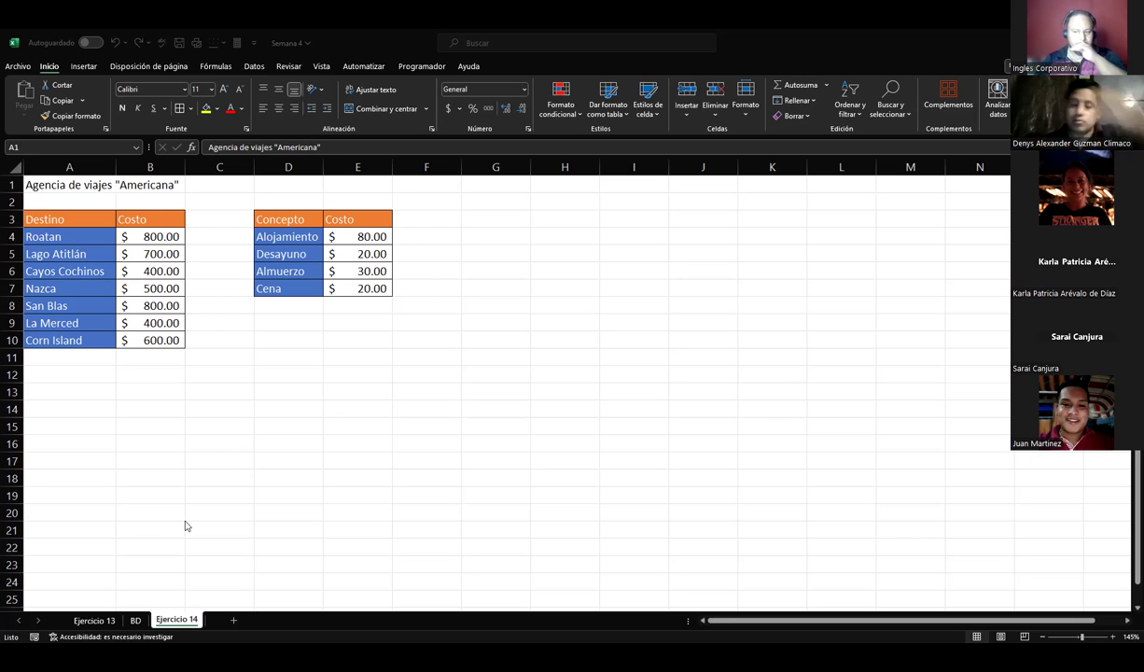
Select the title and both price tables on Ejercicio 14 and drag them down to A50:F60
left_click(135, 620)
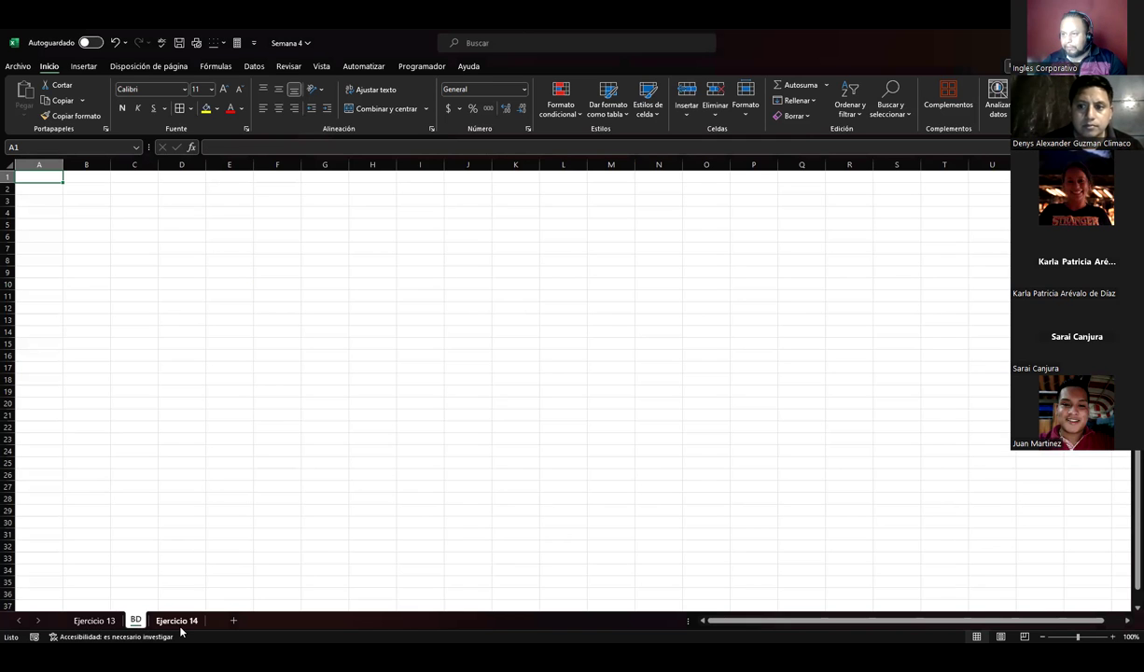
left_click(177, 622)
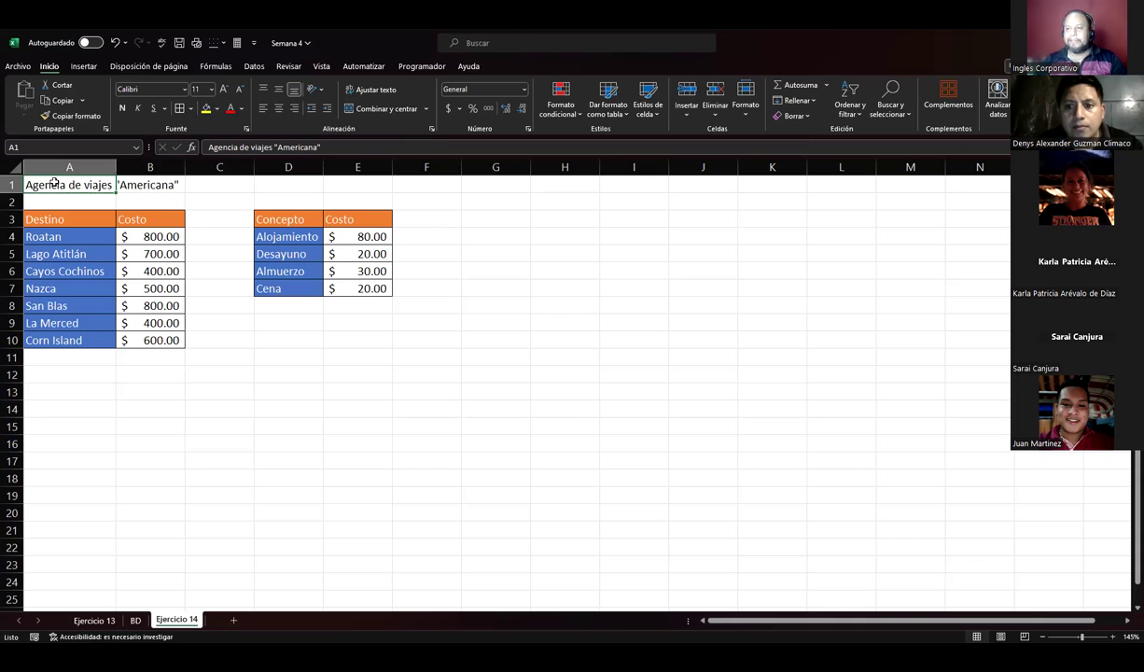
mouse_move(57, 185)
left_mouse_down()
mouse_move(197, 265)
mouse_move(407, 361)
left_mouse_up()
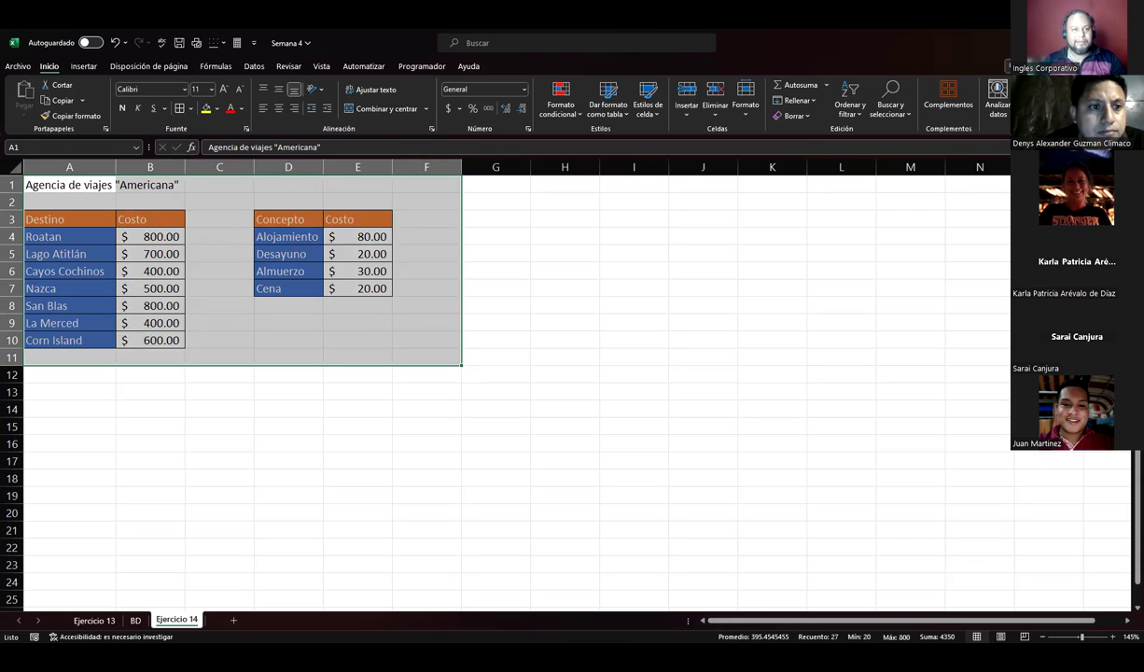
scroll(560, 391, "down", 10)
scroll(559, 392, "up", 10)
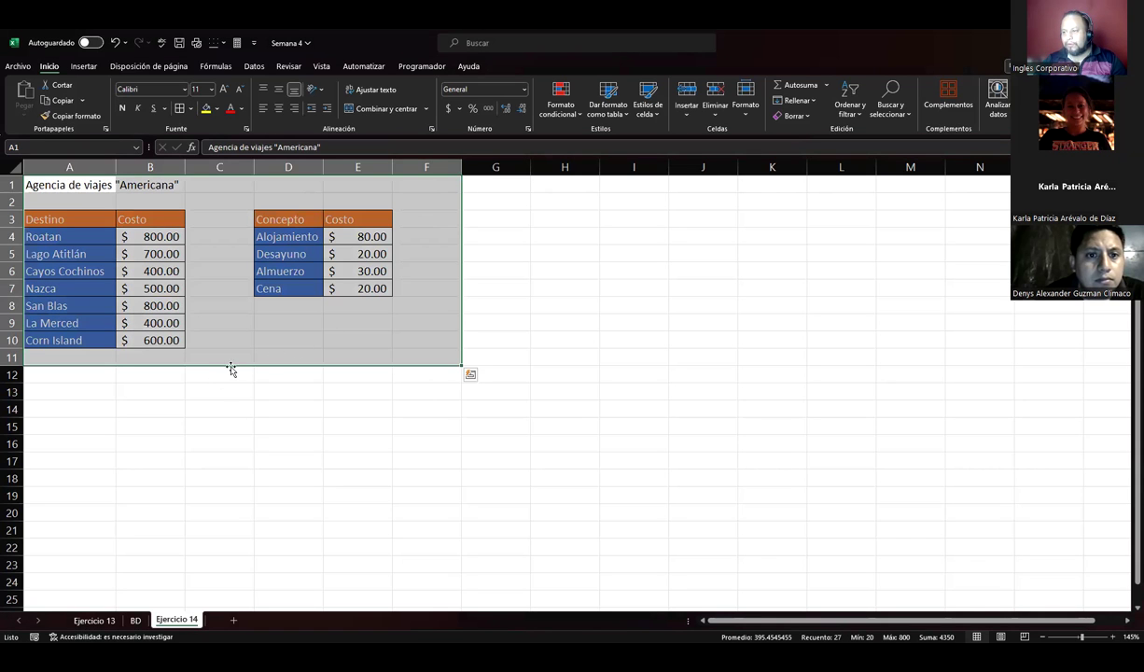
mouse_move(219, 372)
left_mouse_down()
mouse_move(217, 611)
mouse_move(223, 560)
mouse_move(247, 613)
mouse_move(248, 575)
left_mouse_up()
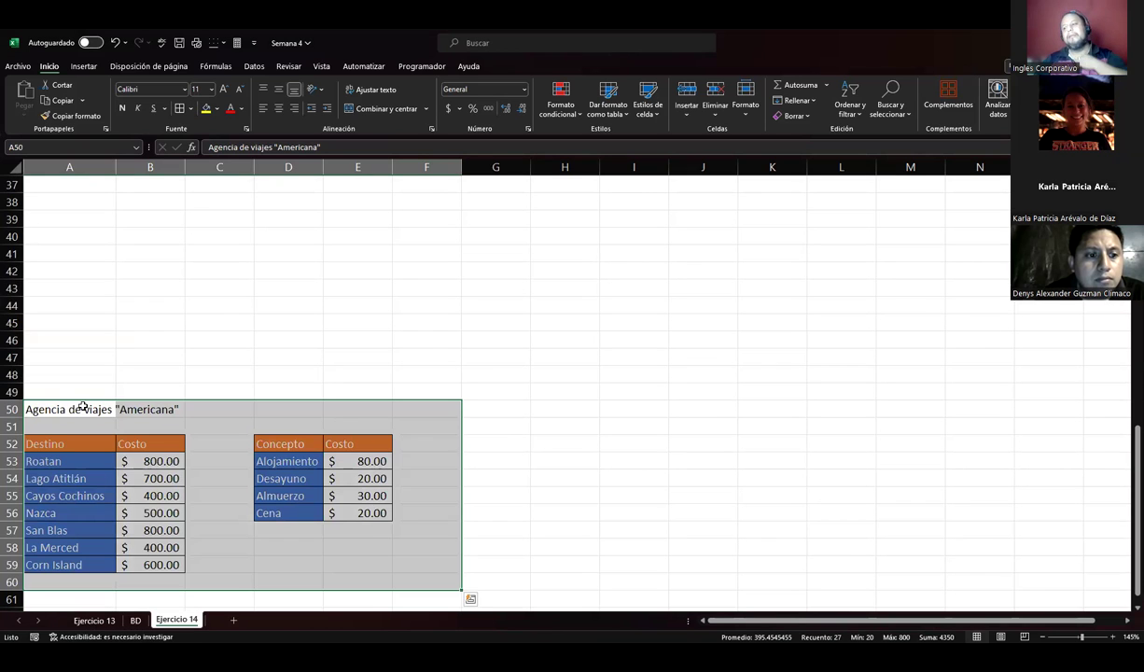
Delete the empty BD sheet from the workbook
left_click(135, 620)
right_click(135, 619)
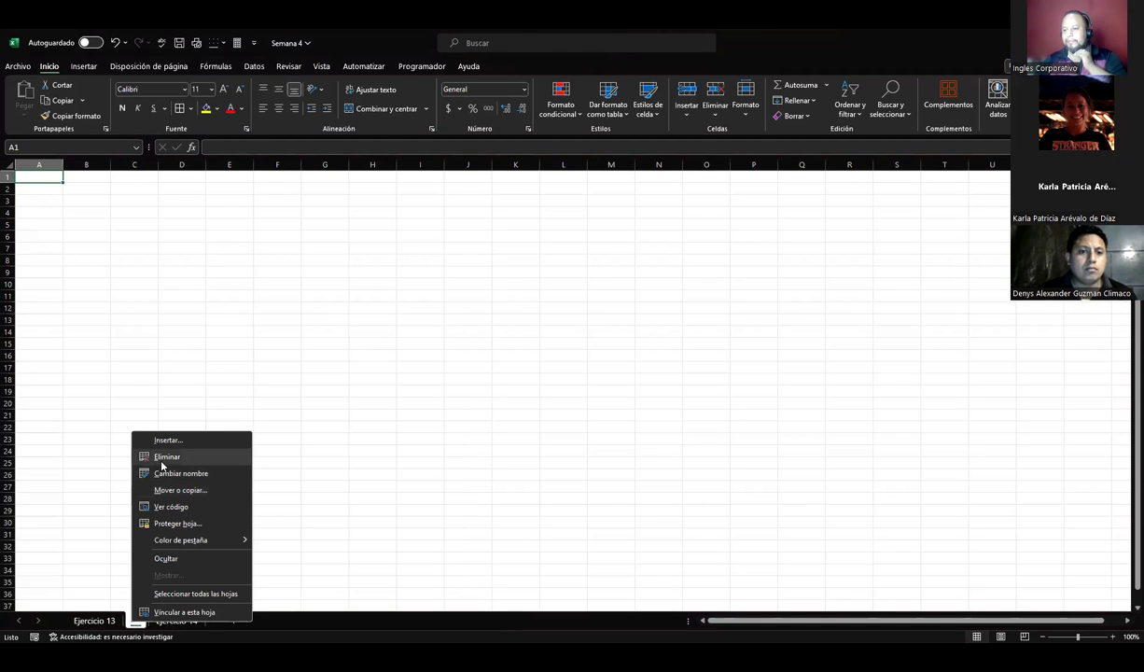
left_click(166, 456)
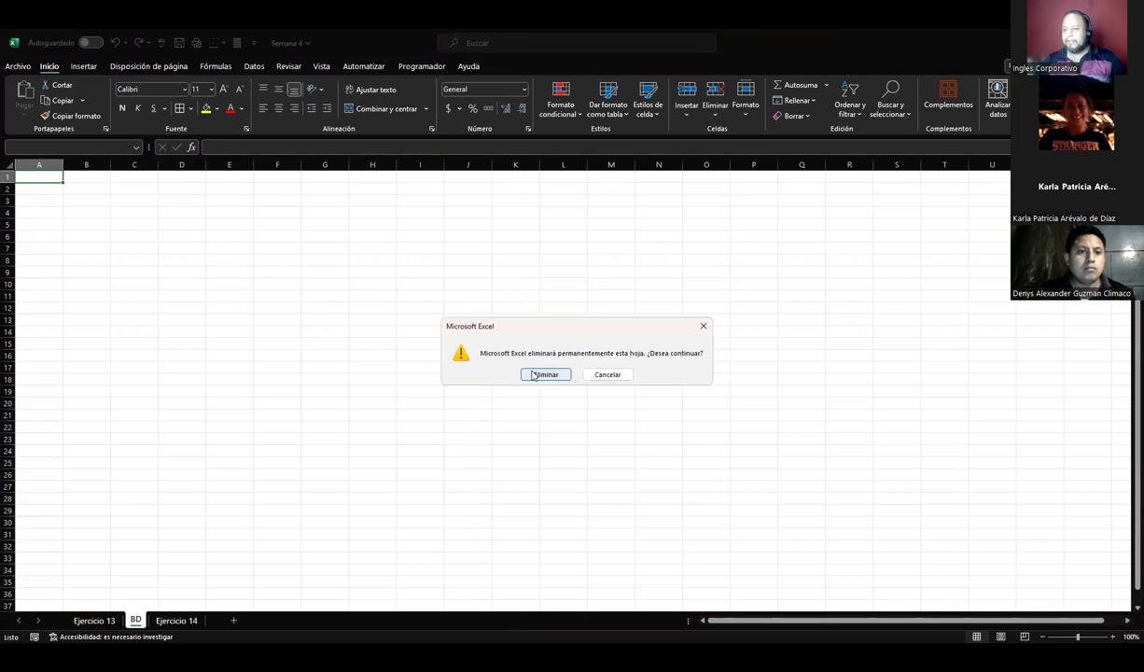
key("Return")
Select the moved destinations table and the meal cost table to check them
mouse_move(36, 443)
left_mouse_down()
mouse_move(161, 551)
mouse_move(161, 564)
left_mouse_up()
left_click_drag(288, 443, 343, 513)
key("ctrl+c")
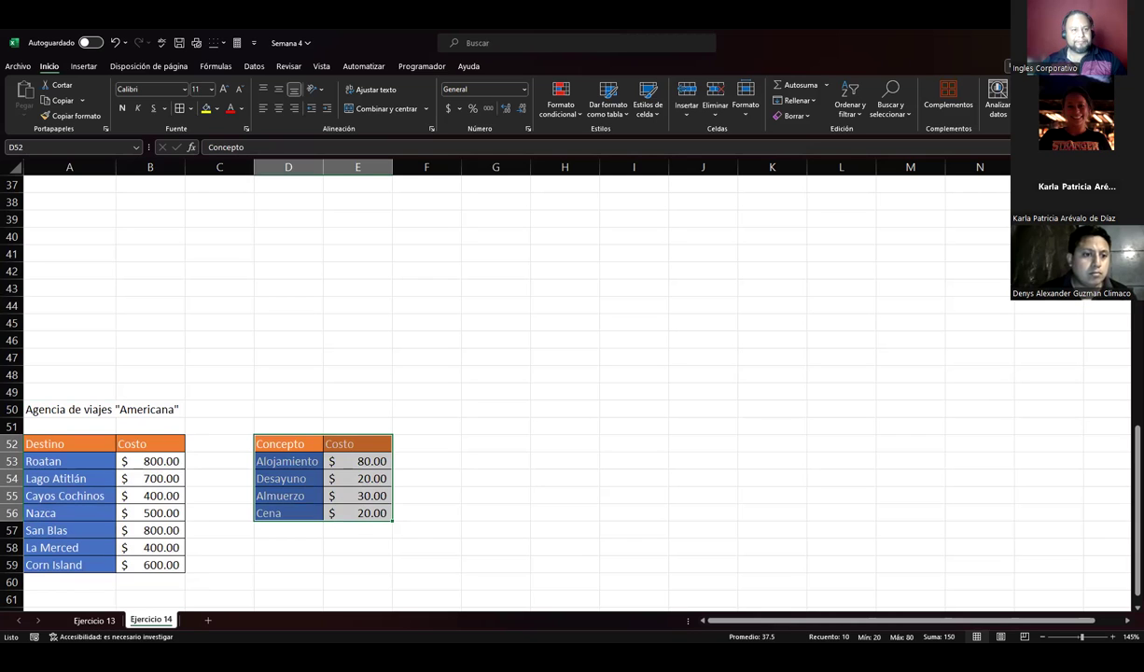
scroll(560, 387, "up", 12)
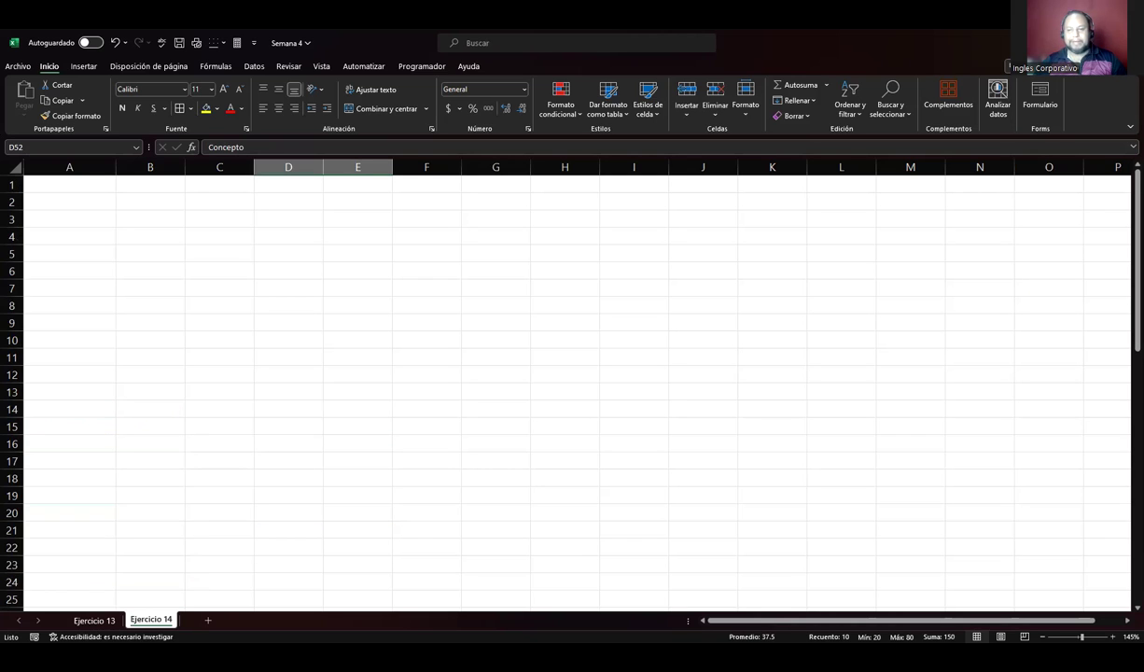
scroll(238, 387, "down", 15)
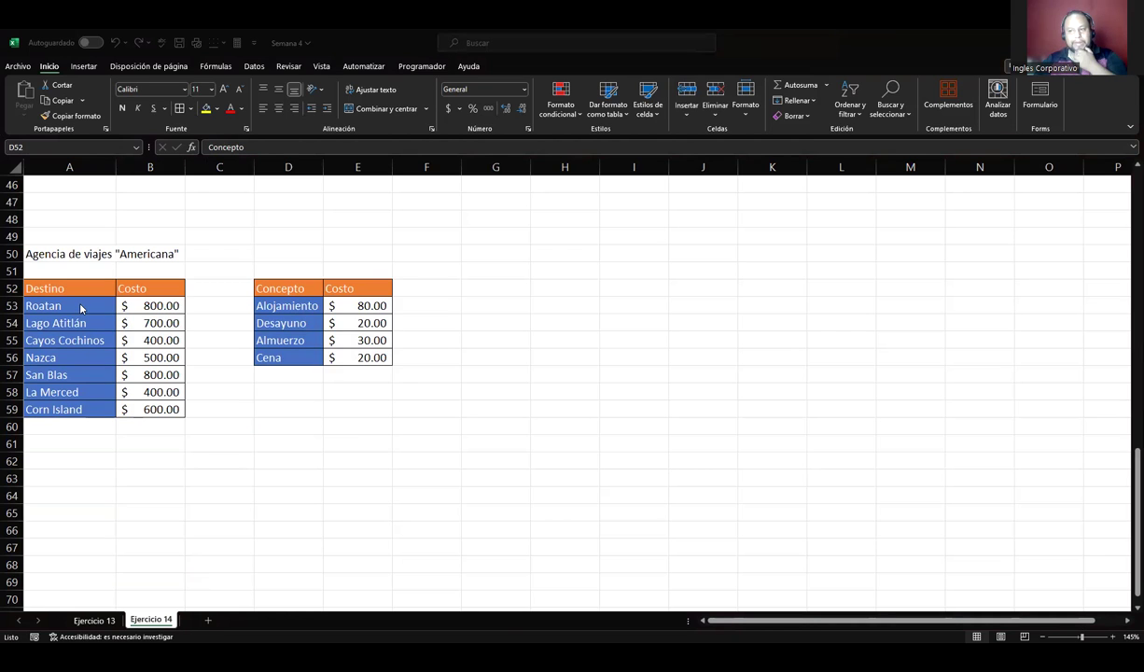
Select A53:B59 and start Asignar nombre, cancelling the suggested name Roatan
key("ctrl+v")
left_click_drag(80, 308, 157, 420)
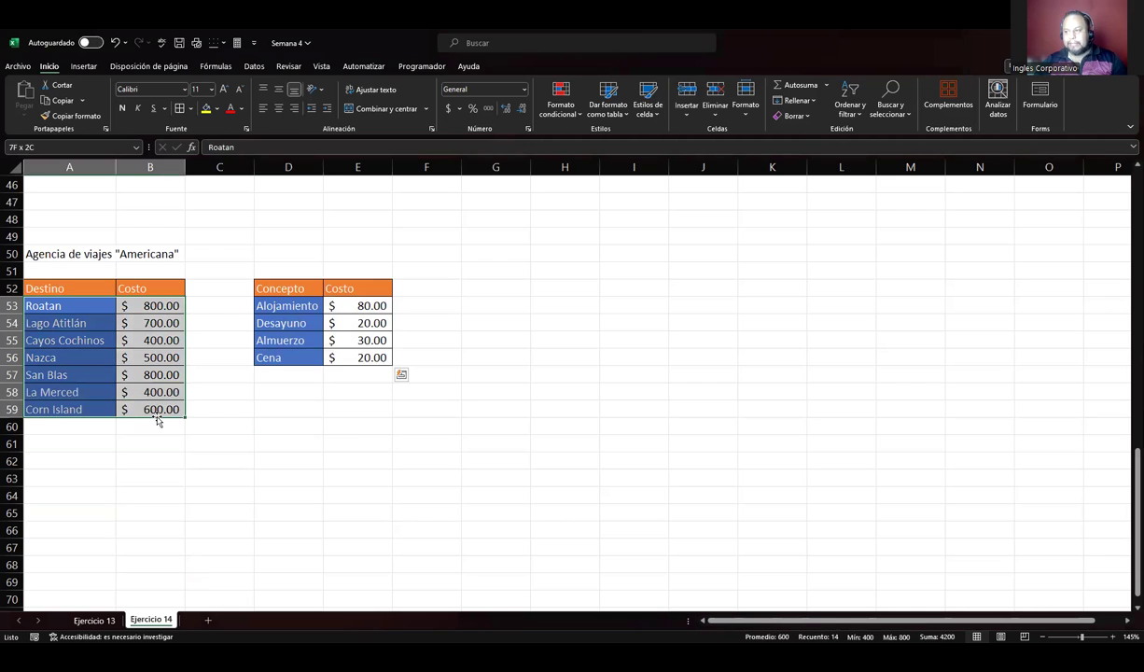
left_click(253, 67)
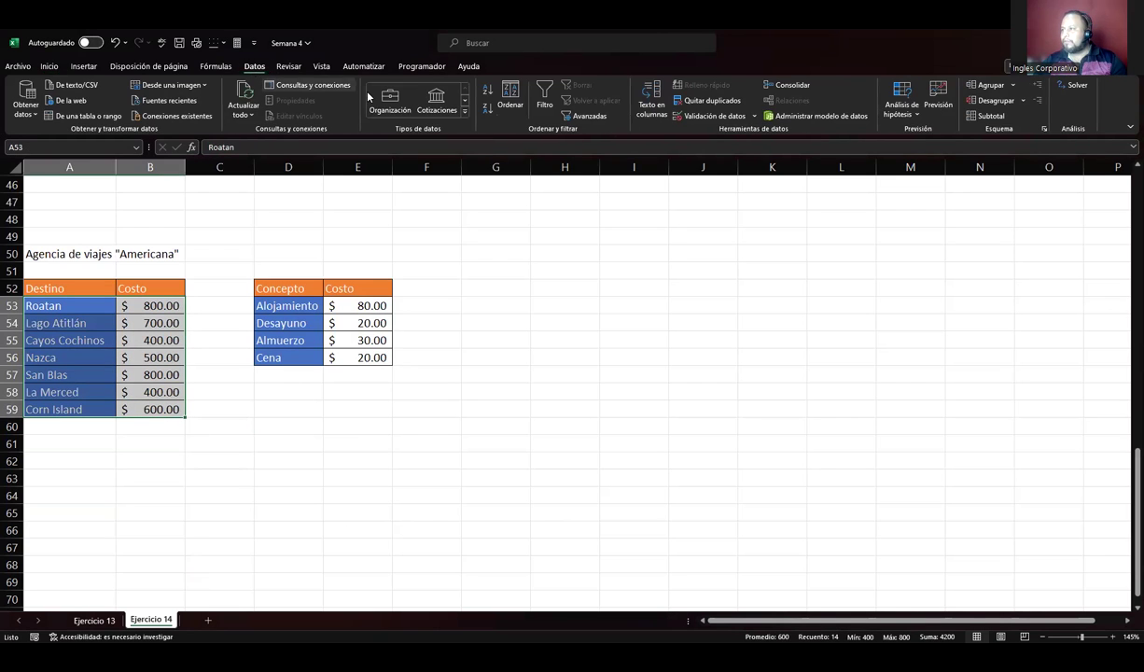
left_click(288, 67)
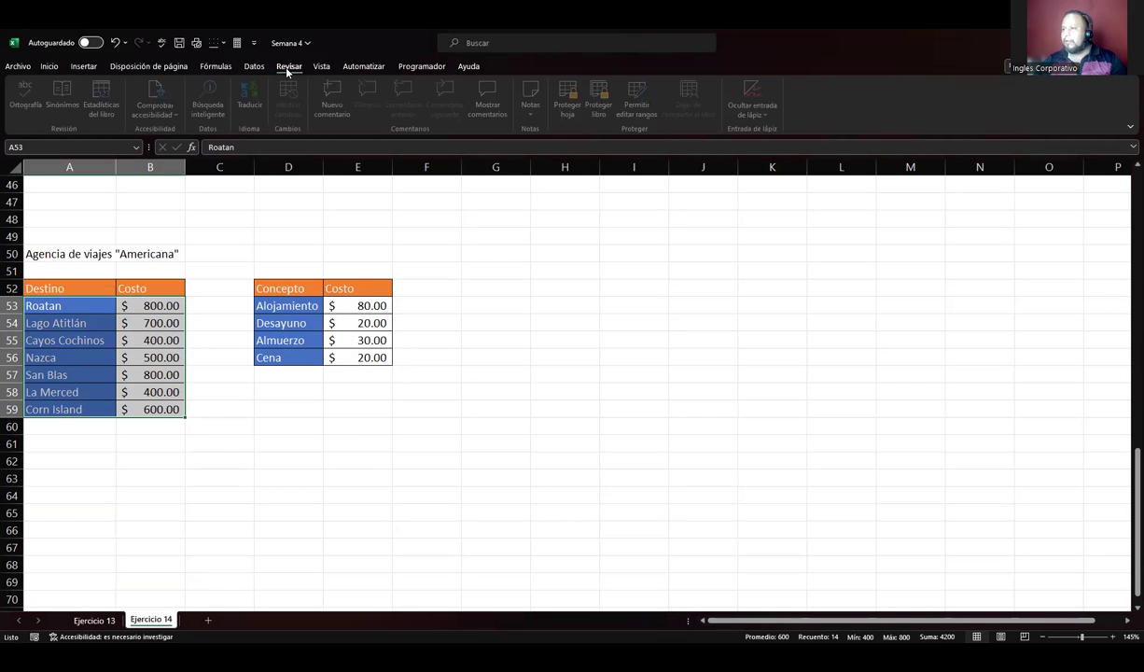
left_click(213, 66)
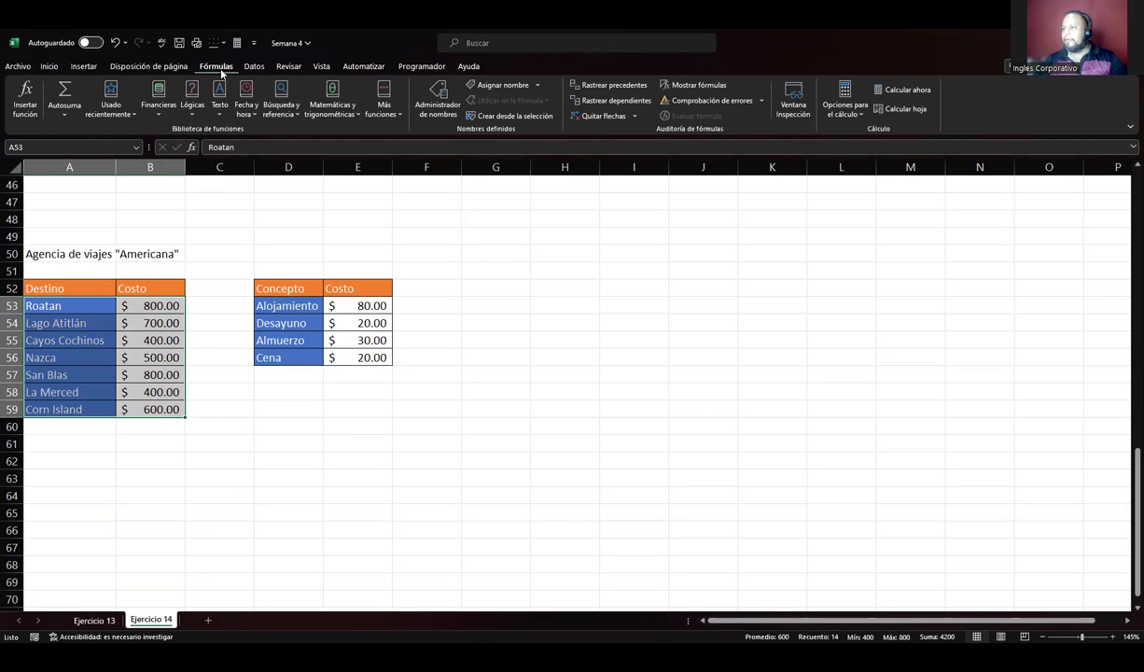
left_click(501, 86)
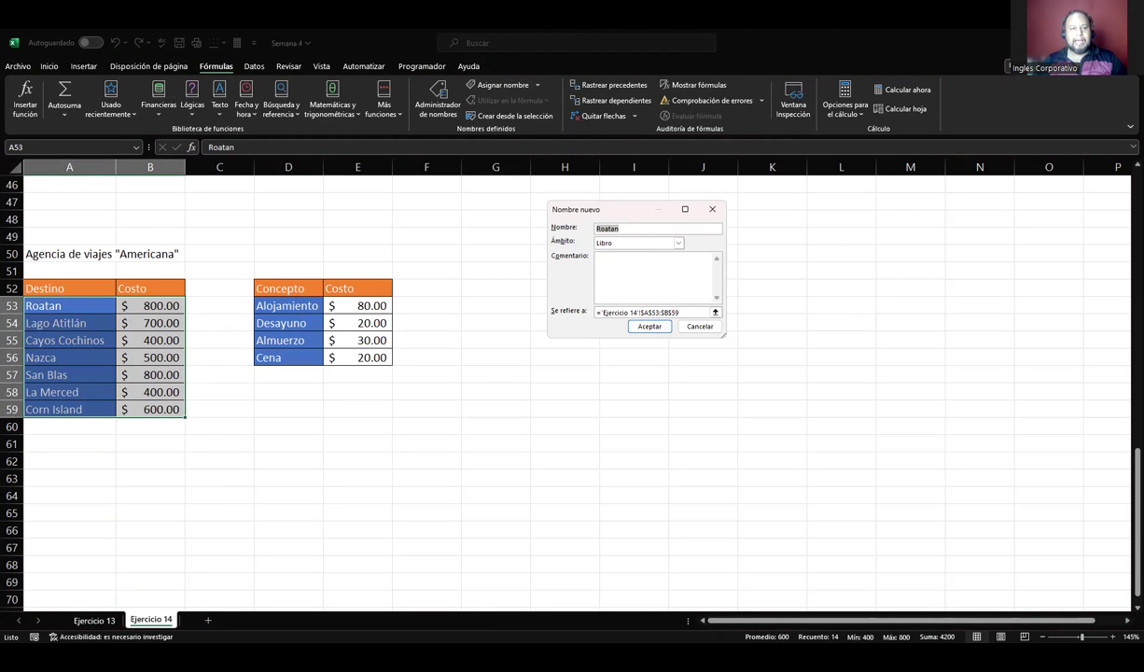
left_click(691, 317)
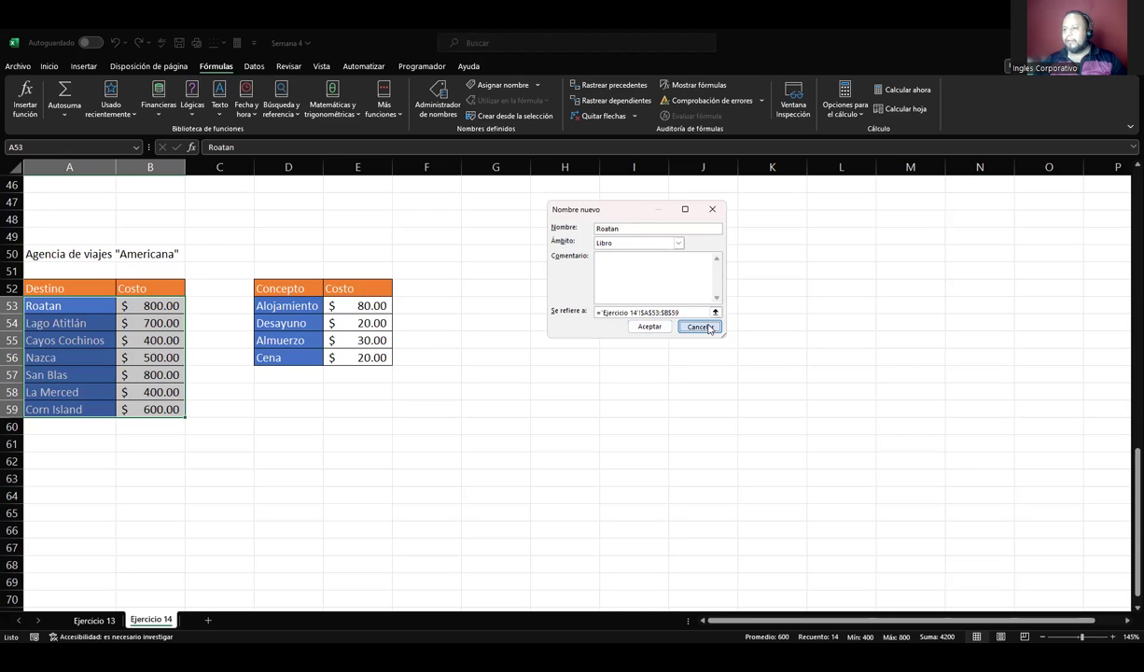
key("Escape")
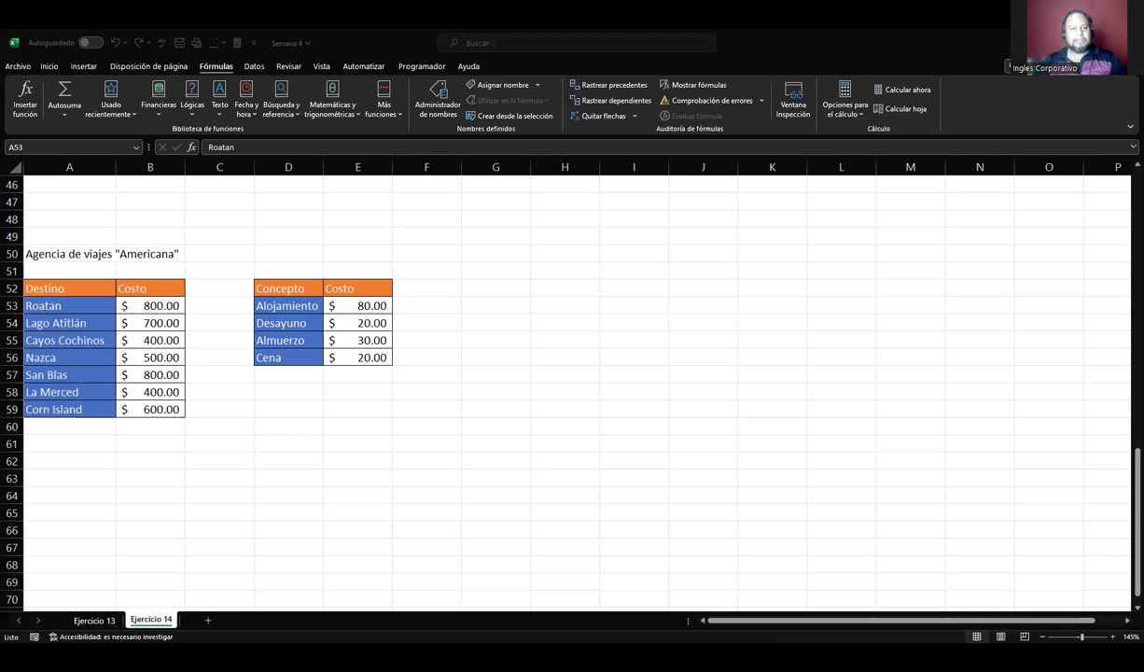
left_click(592, 129)
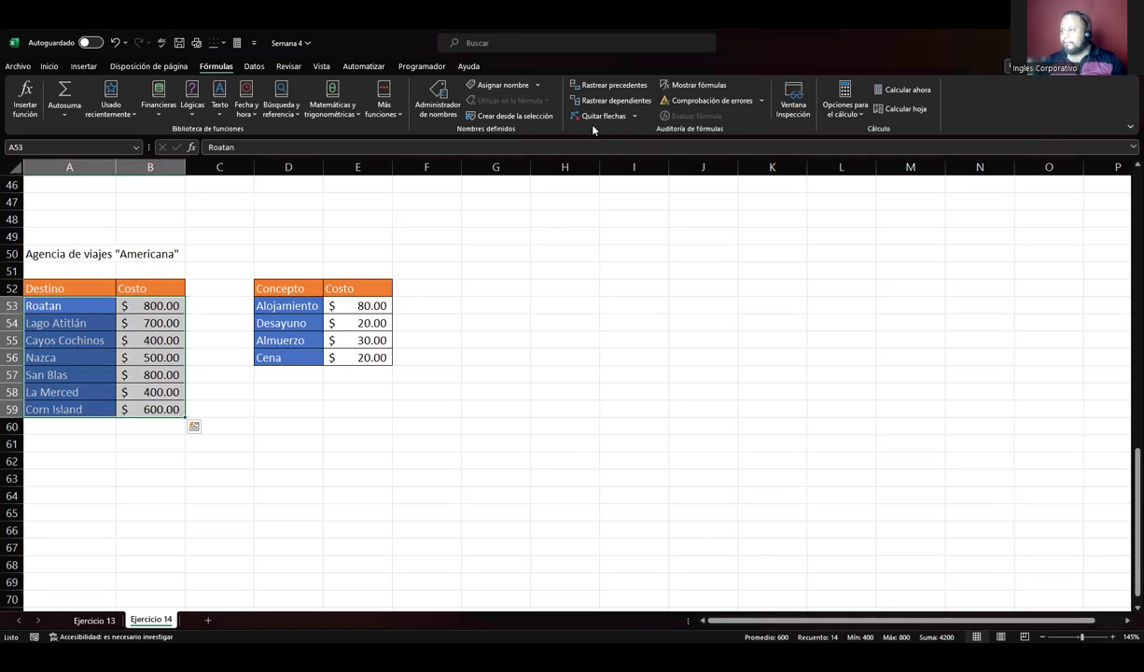
Name the destinations range A53:B59 'Destinos'
left_click(491, 82)
type("Destinos")
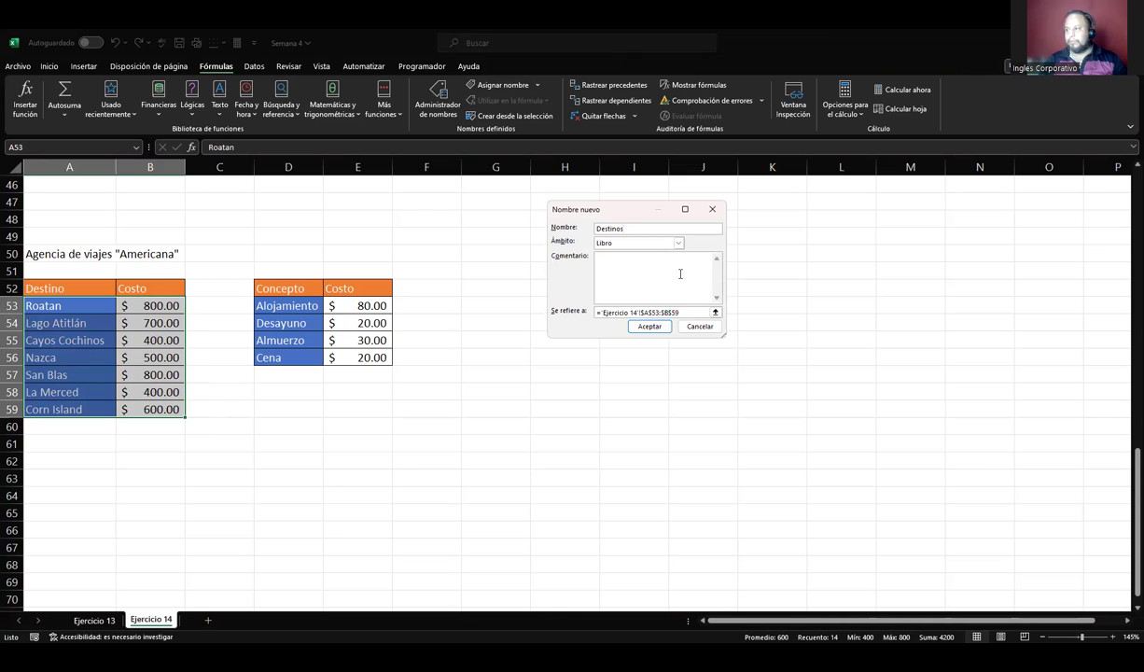
key("Return")
left_click(154, 324)
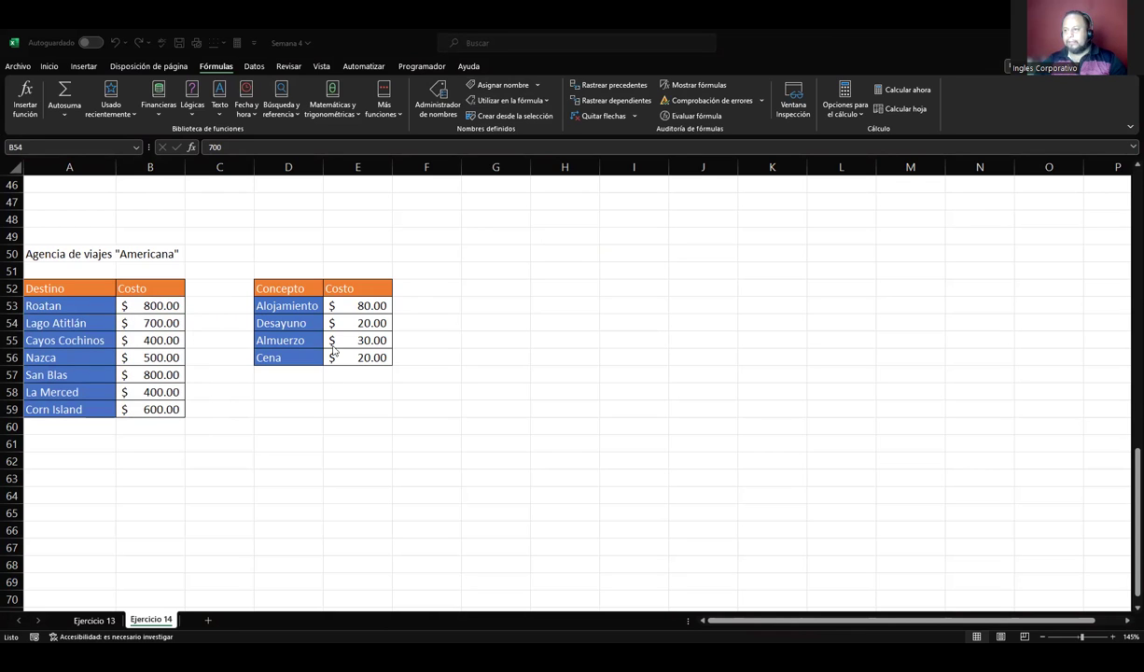
Name the meal cost range D53:E56 'Costos'
left_click_drag(273, 308, 371, 358)
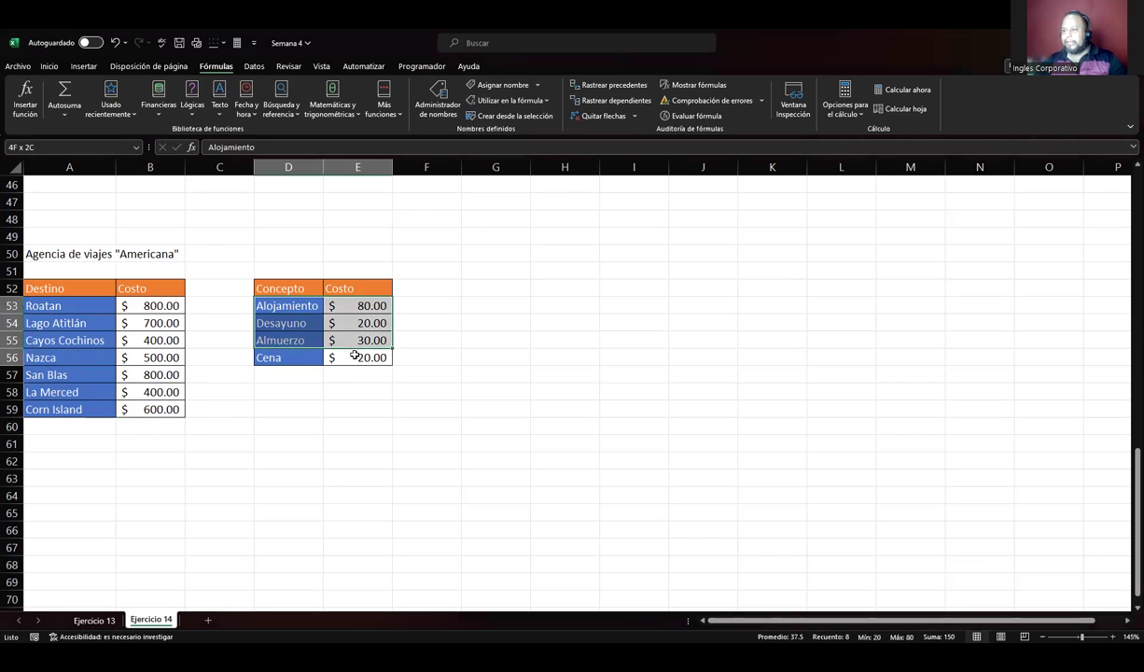
left_click(487, 86)
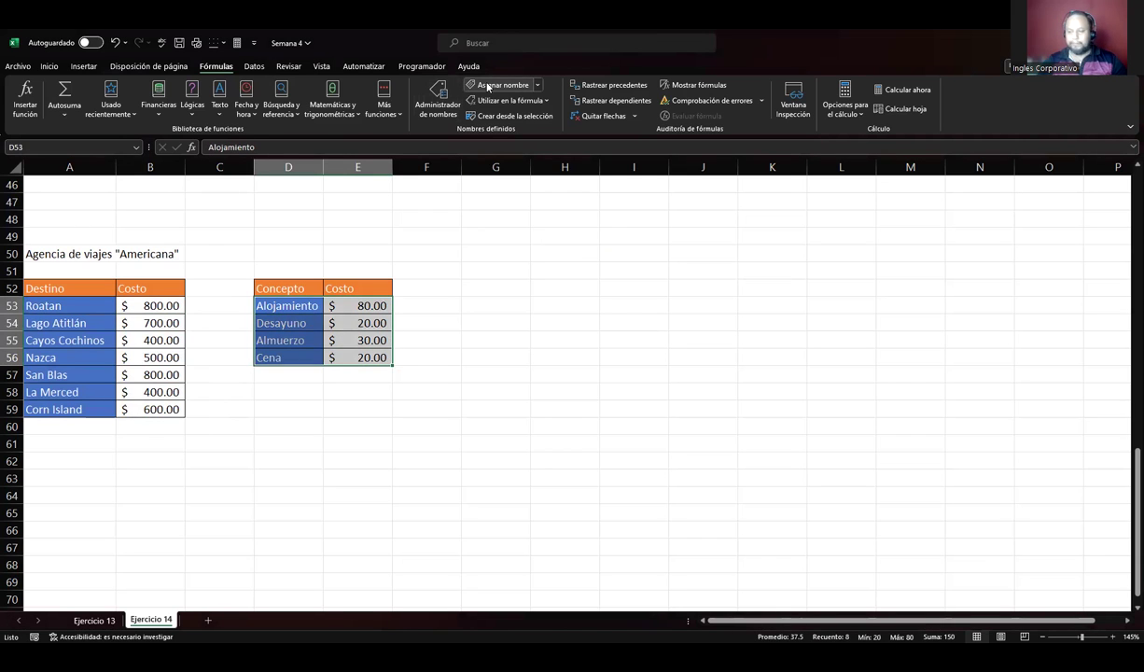
type("Costos")
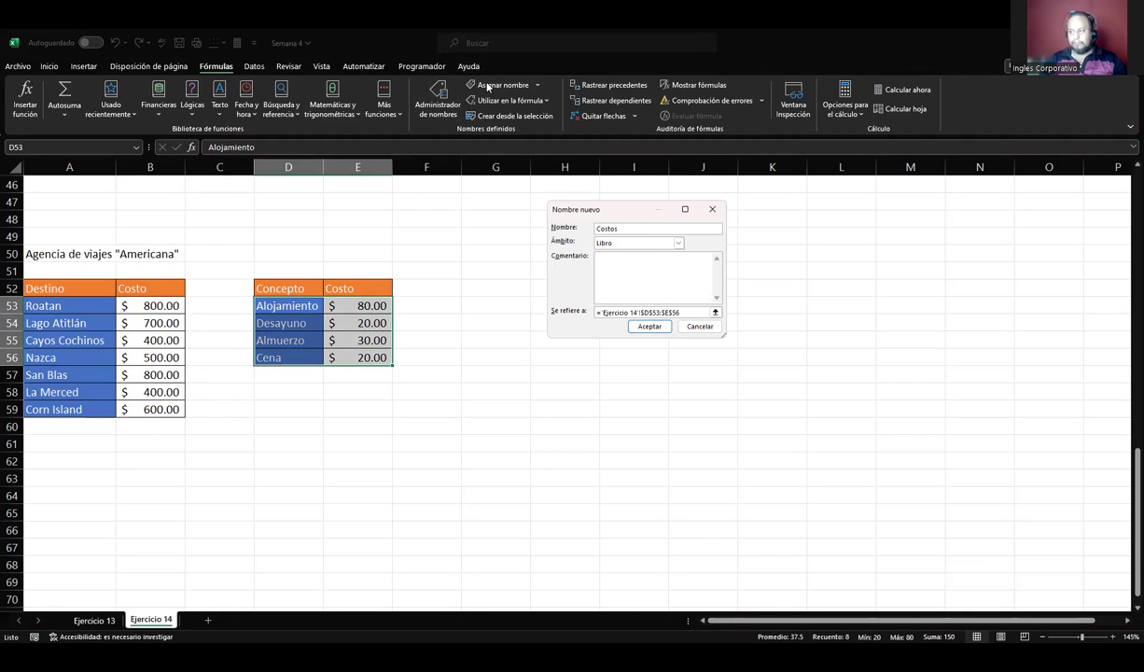
key("Return")
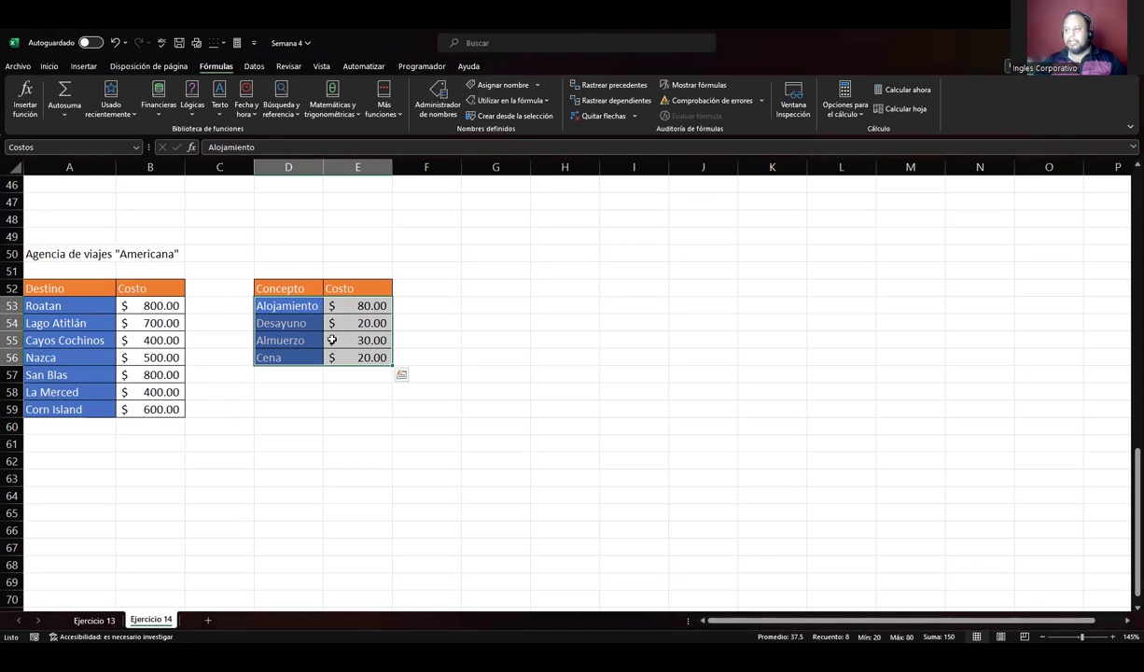
scroll(322, 342, "up", 15)
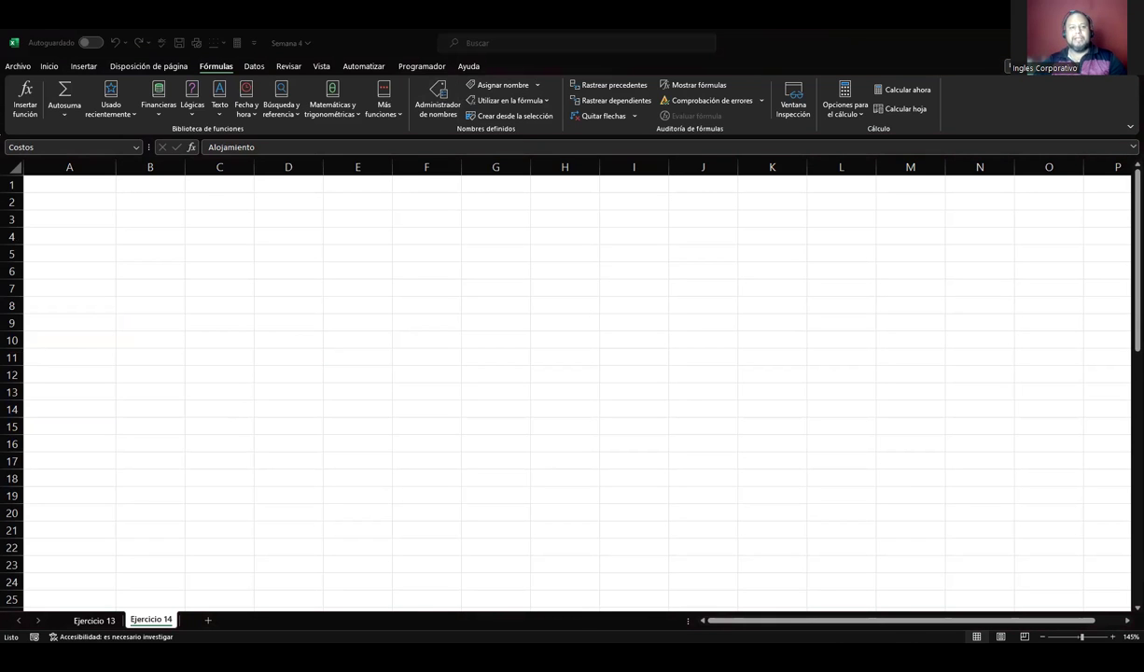
Enter the title AGENCIA DE VIAJES "LA AMERICANA" in cell A1
left_click(69, 185)
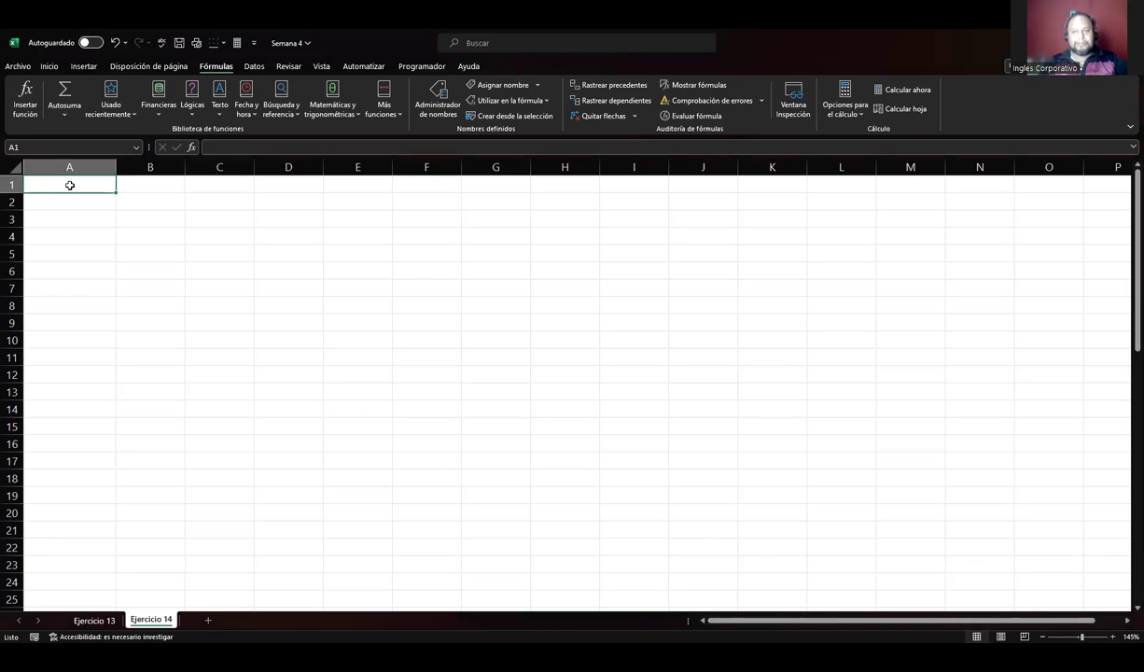
type("AGENCIA")
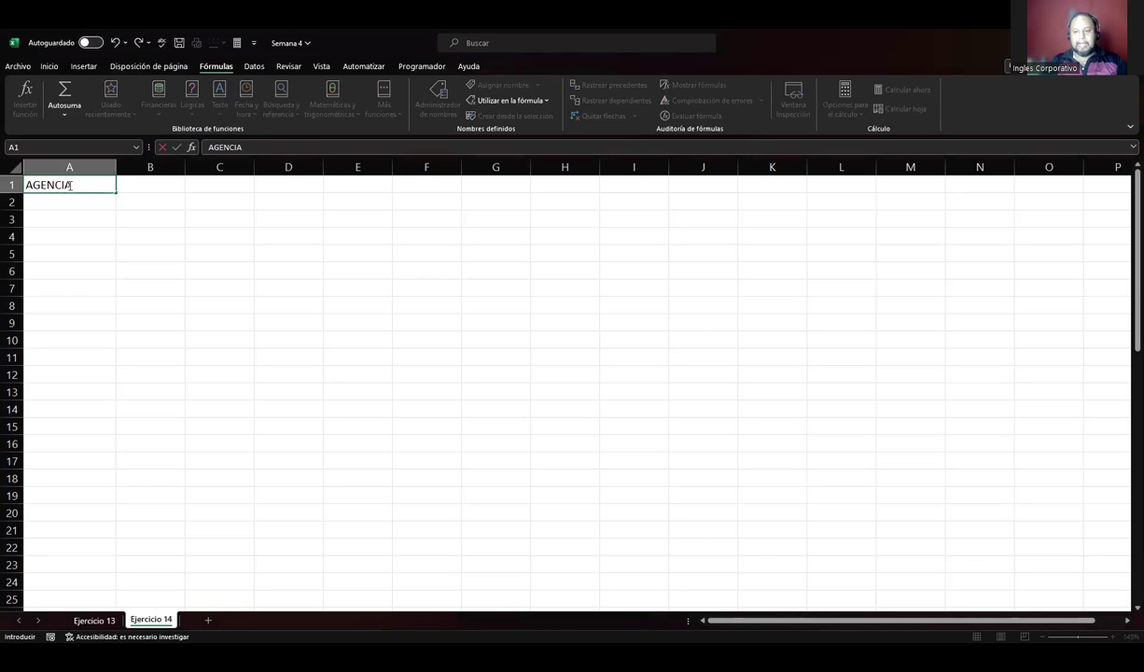
type(" DE VIAJES")
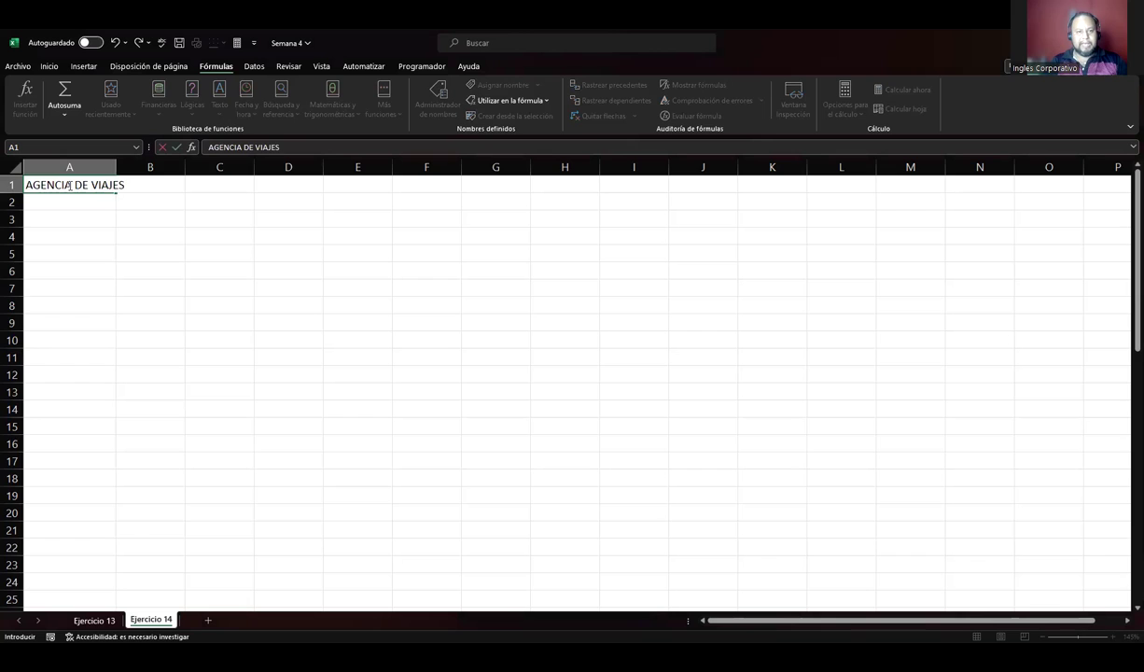
type(" \"LA AMERICANA")
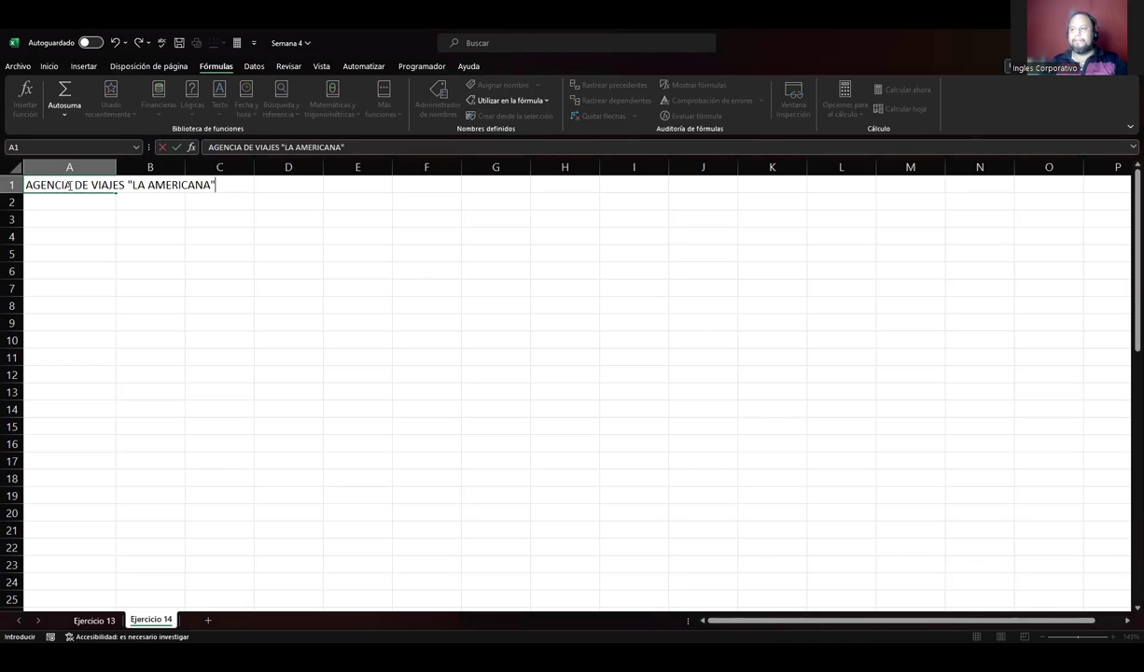
key("Return")
key("Return")
key("Return")
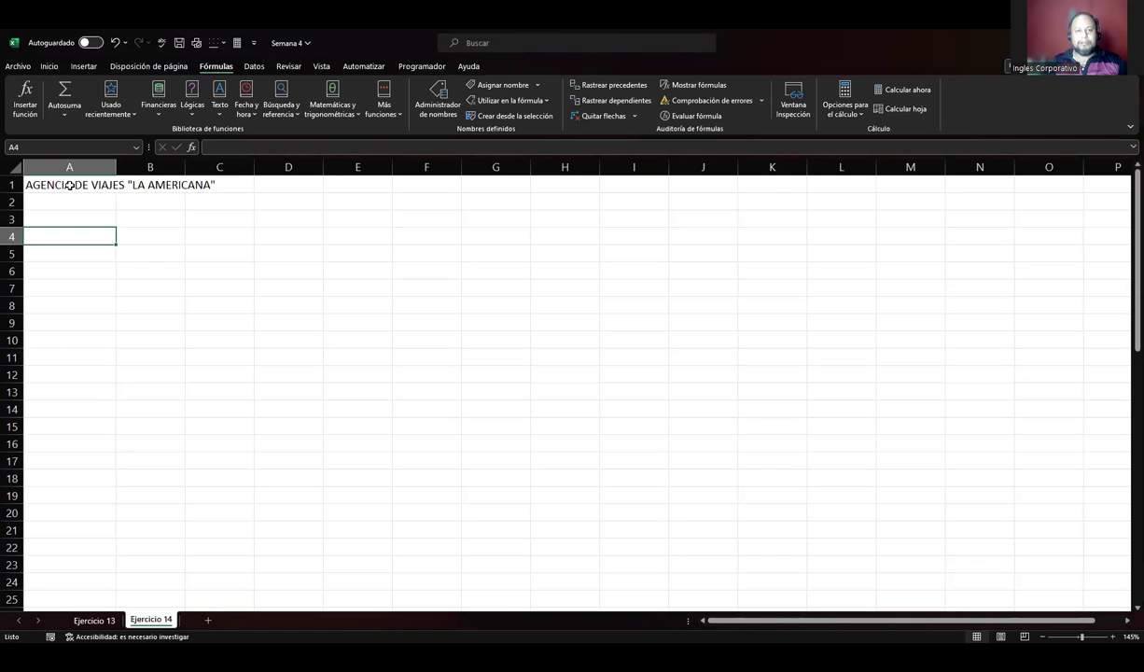
Enter the label Destinos in cell C3
key("Up")
key("Right")
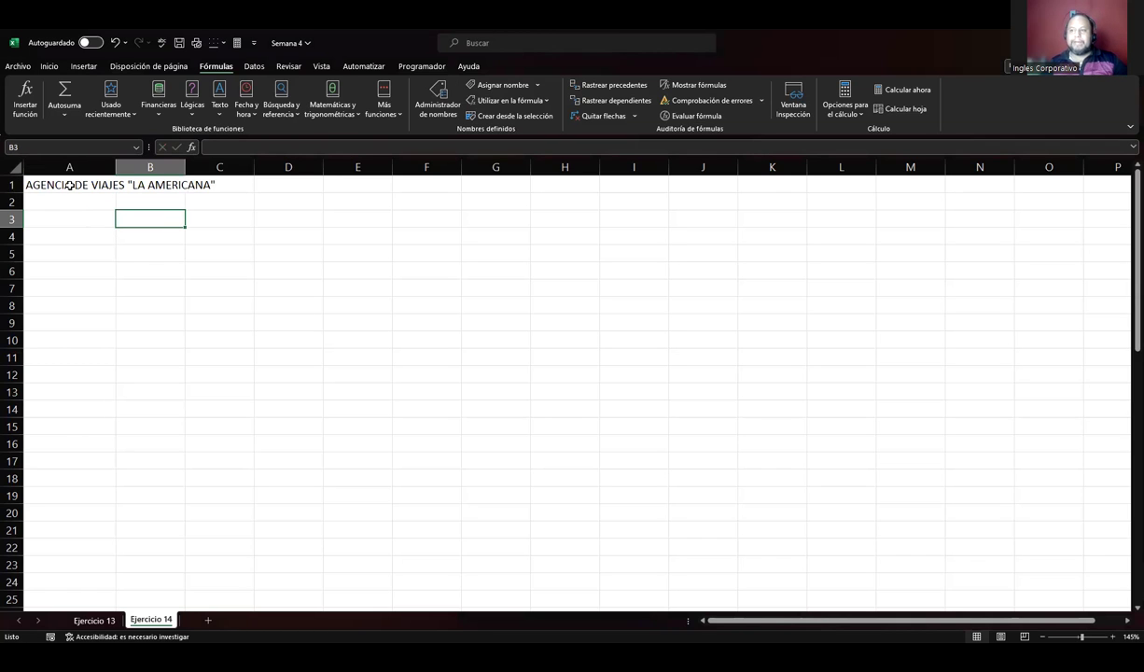
key("Right")
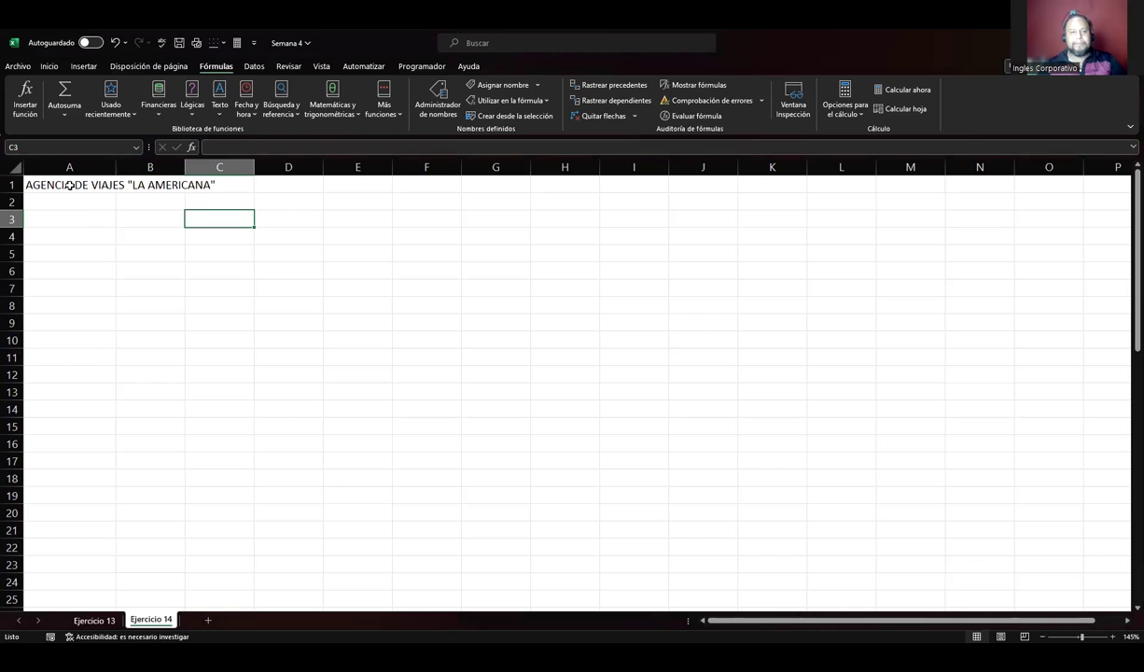
type("destinos")
key("BackSpace")
key("BackSpace")
key("BackSpace")
key("BackSpace")
key("BackSpace")
key("BackSpace")
type("dEST")
key("BackSpace")
key("BackSpace")
key("BackSpace")
key("BackSpace")
type("Destinos")
key("Return")
key("Return")
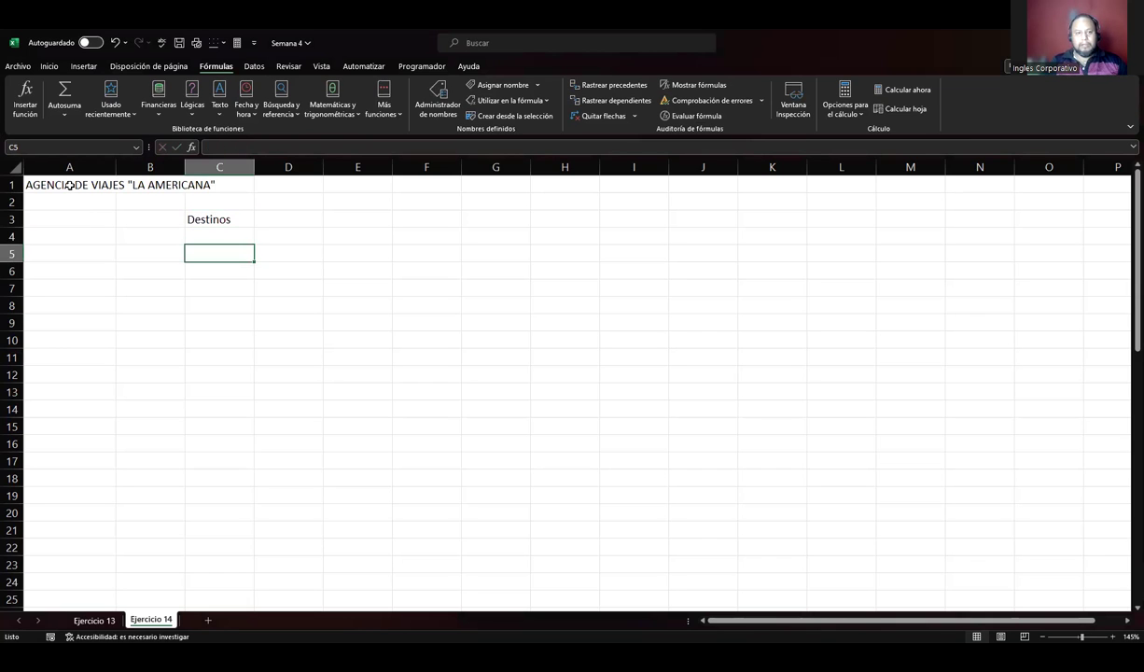
Add the labels Personas, Dias, Tipo de alojamiento and Gastos Adicionales down column C
key("Down")
key("Down")
key("Up")
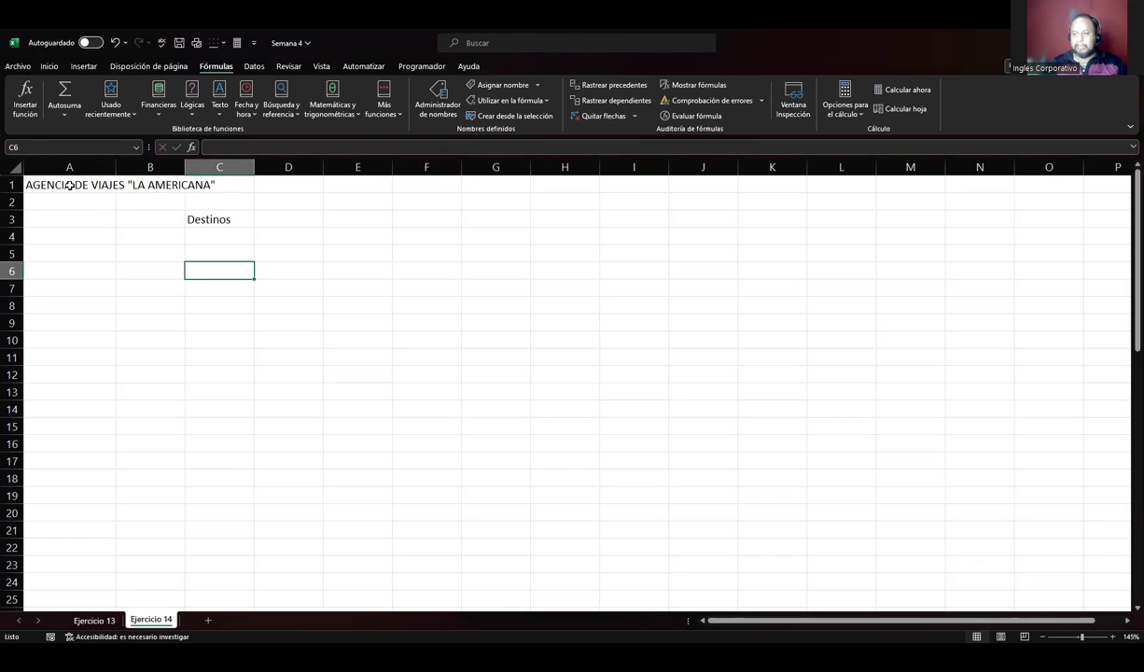
type("Personas")
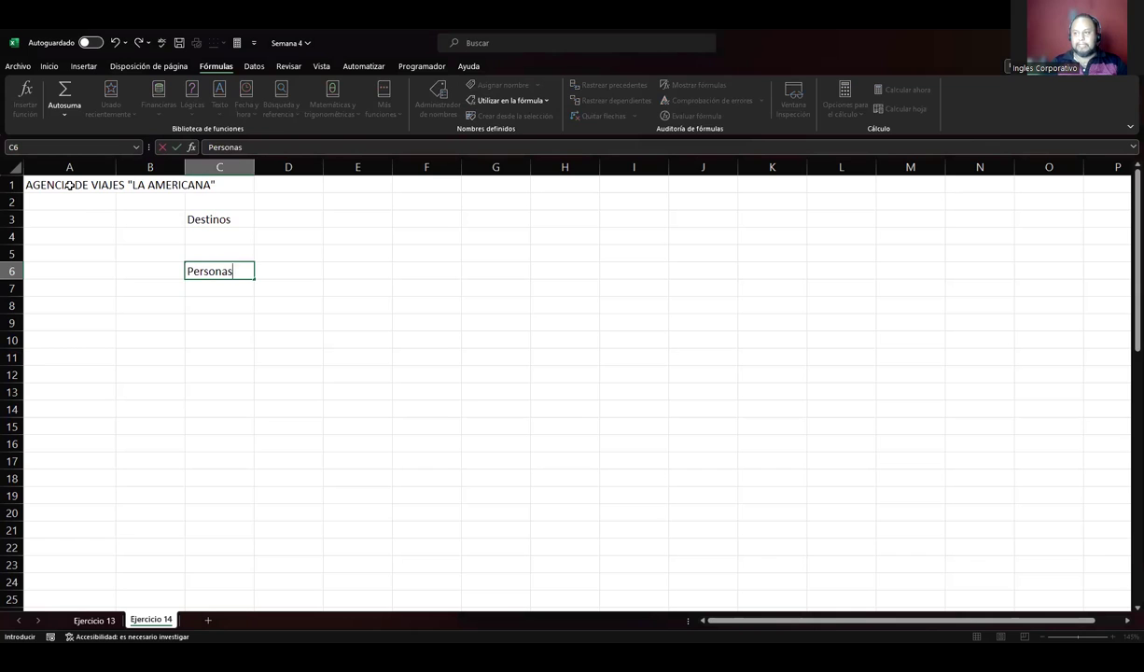
key("Return")
key("Return")
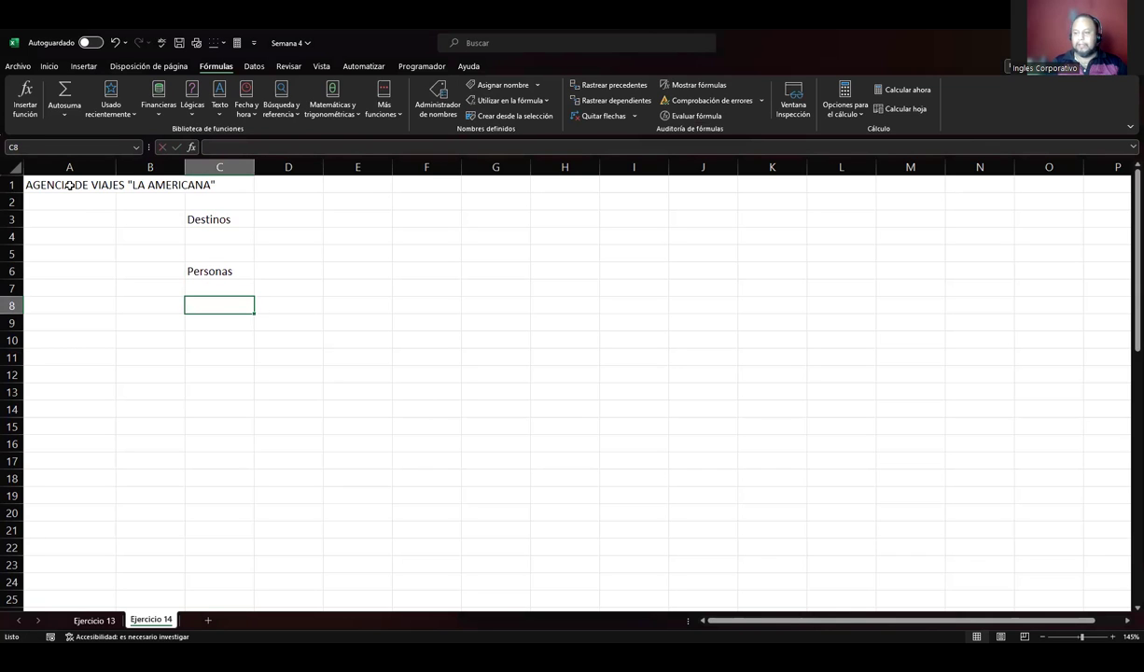
type("Dias")
key("Return")
key("Return")
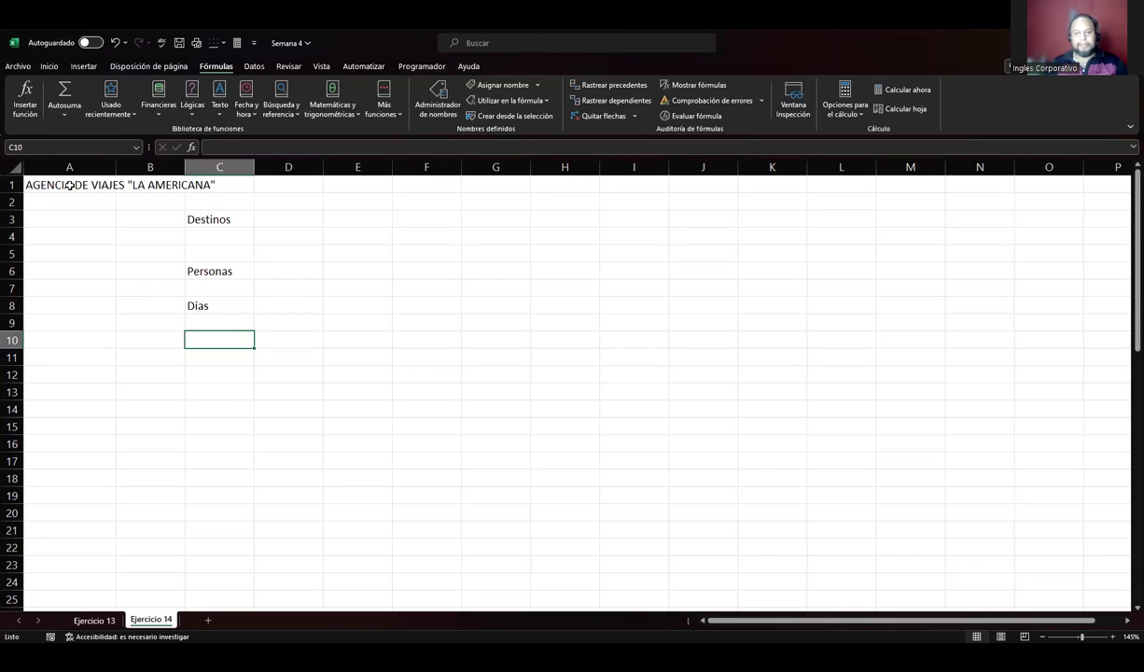
type("Tipo de alojamiento")
key("Return")
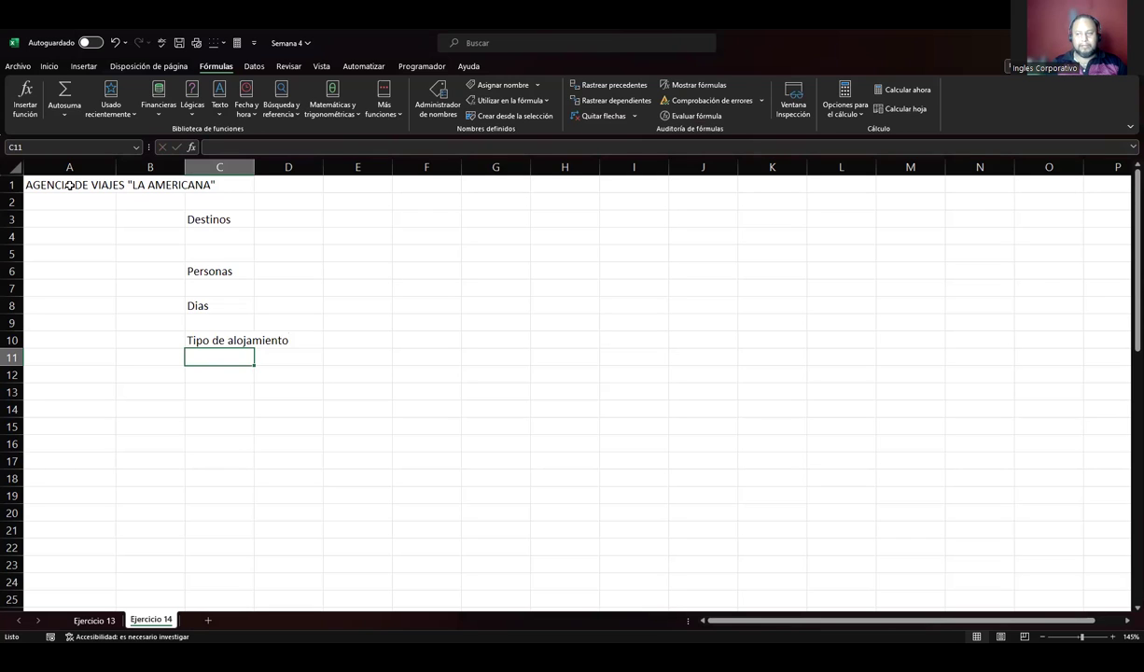
key("Return")
key("Return")
key("Return")
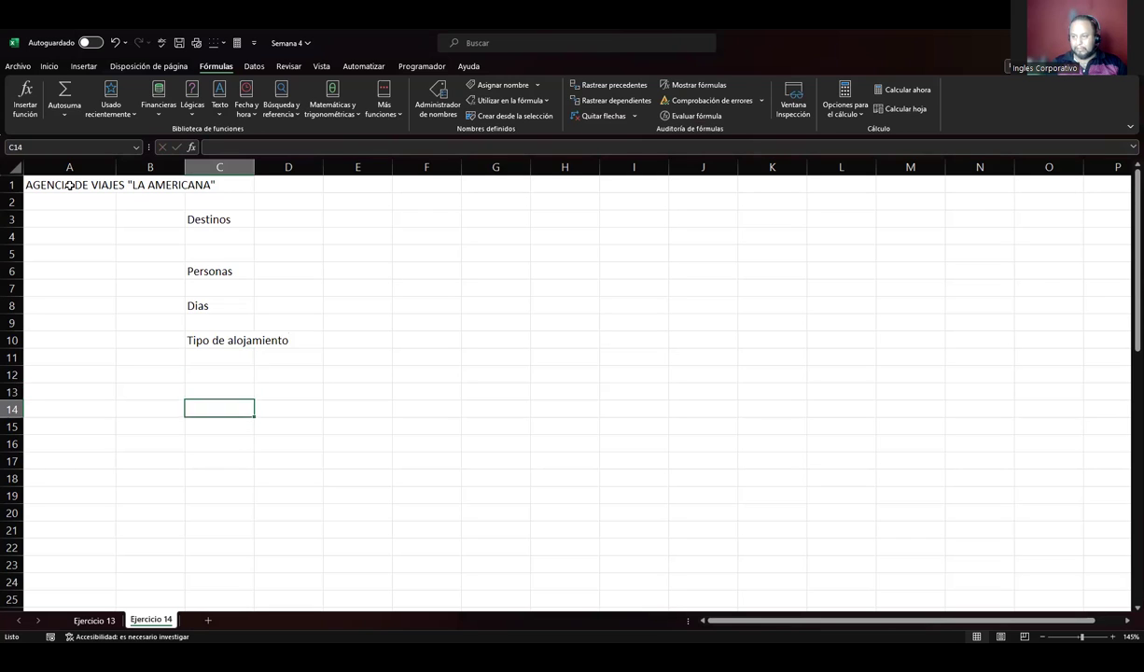
type("Gastos Adicionales")
key("Return")
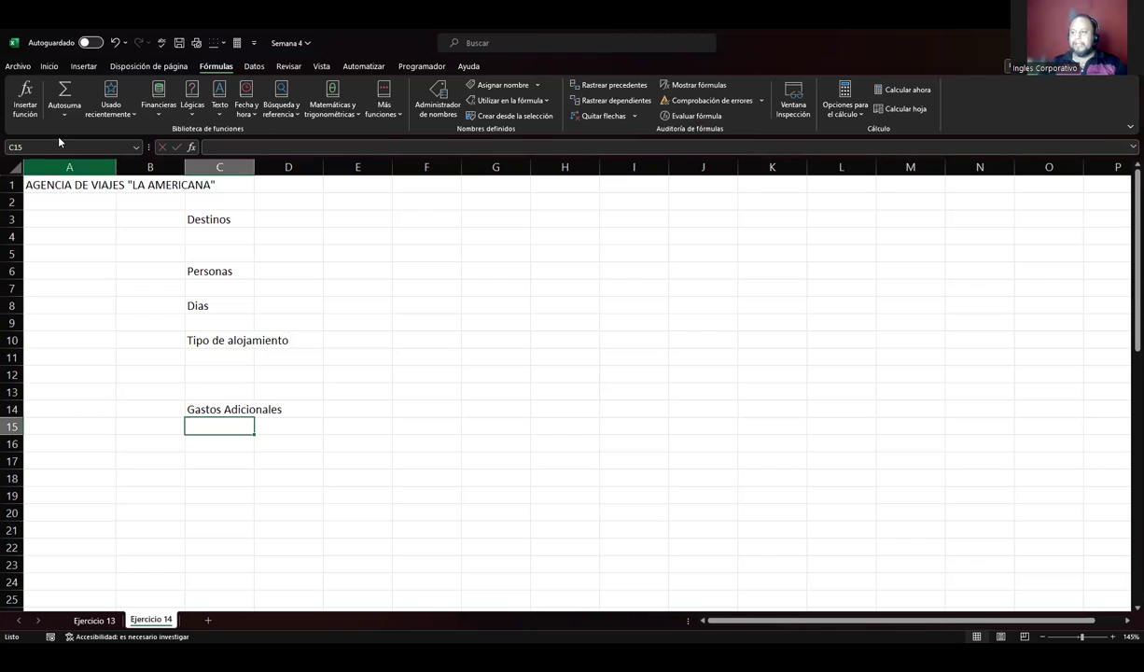
Autofit column C to its labels and narrow column D into a spacer
double_click(252, 165)
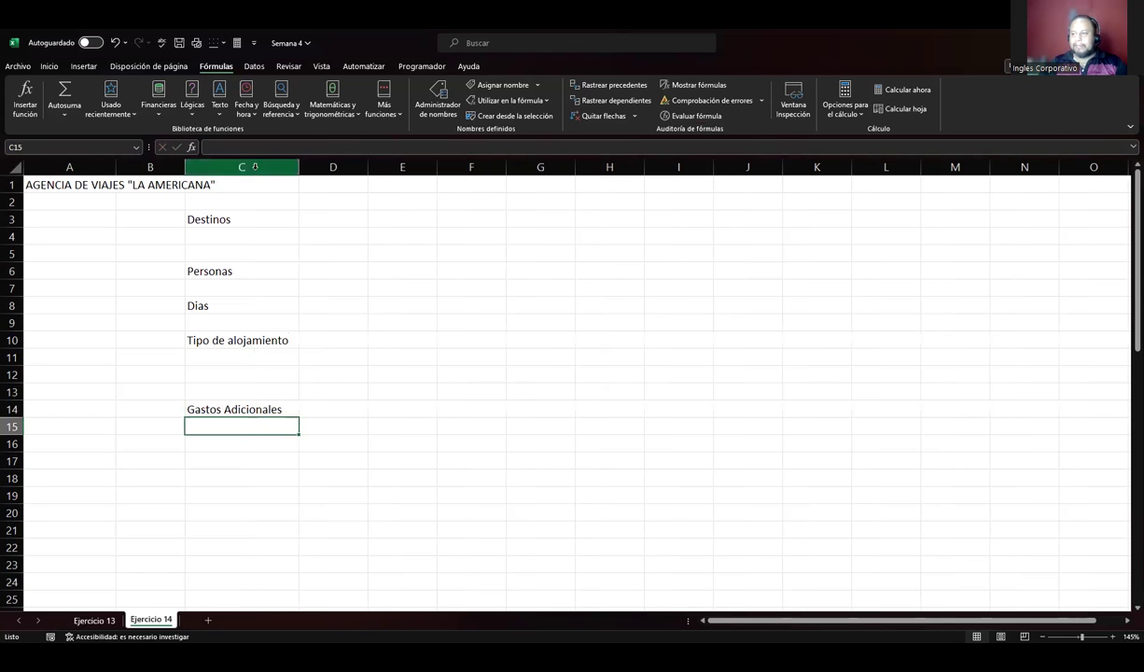
left_click_drag(366, 169, 314, 183)
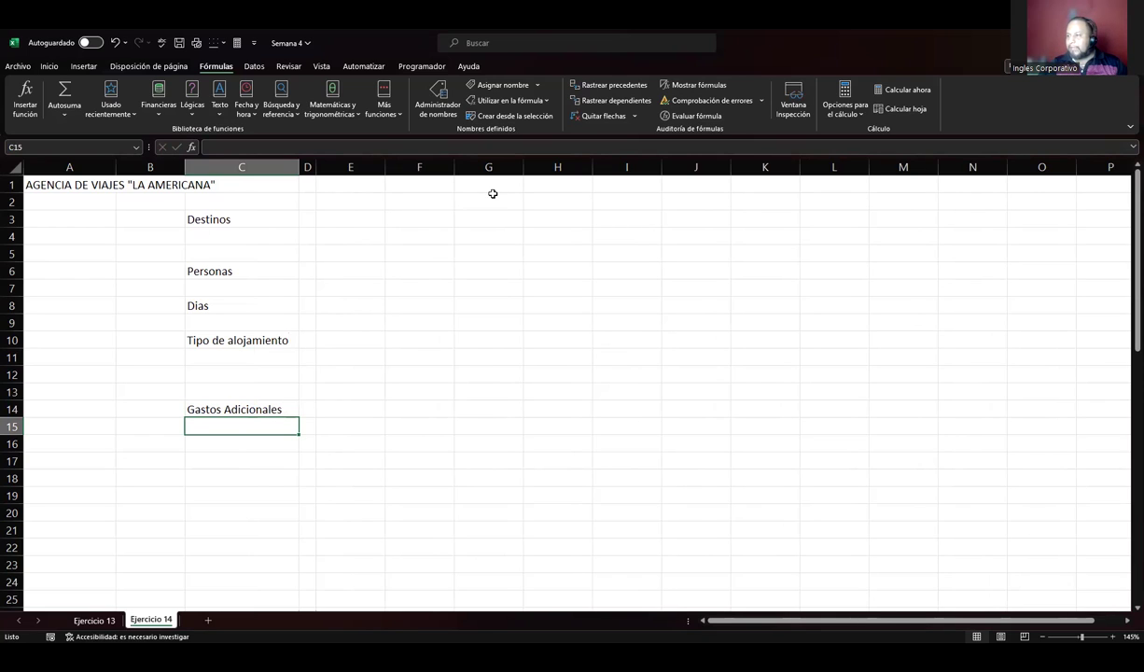
left_click(546, 250)
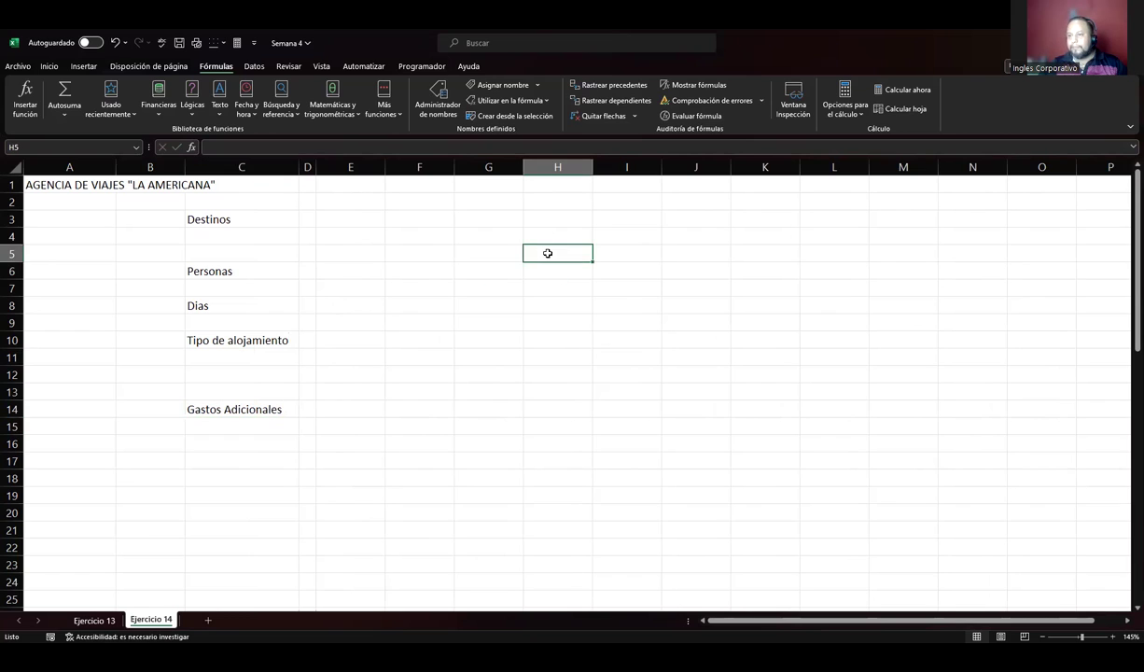
left_click(539, 236)
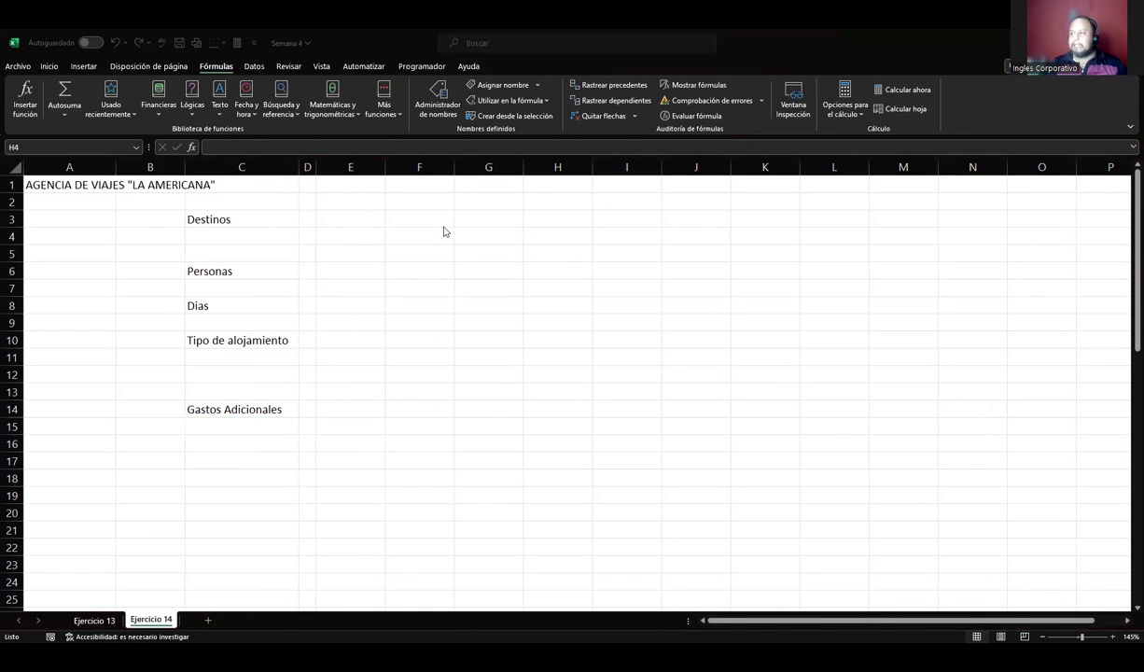
Enter Gastos en Pasaje, Gastos de Alojamiento and Gastos de Alimentación in H4:H6
left_click(547, 237)
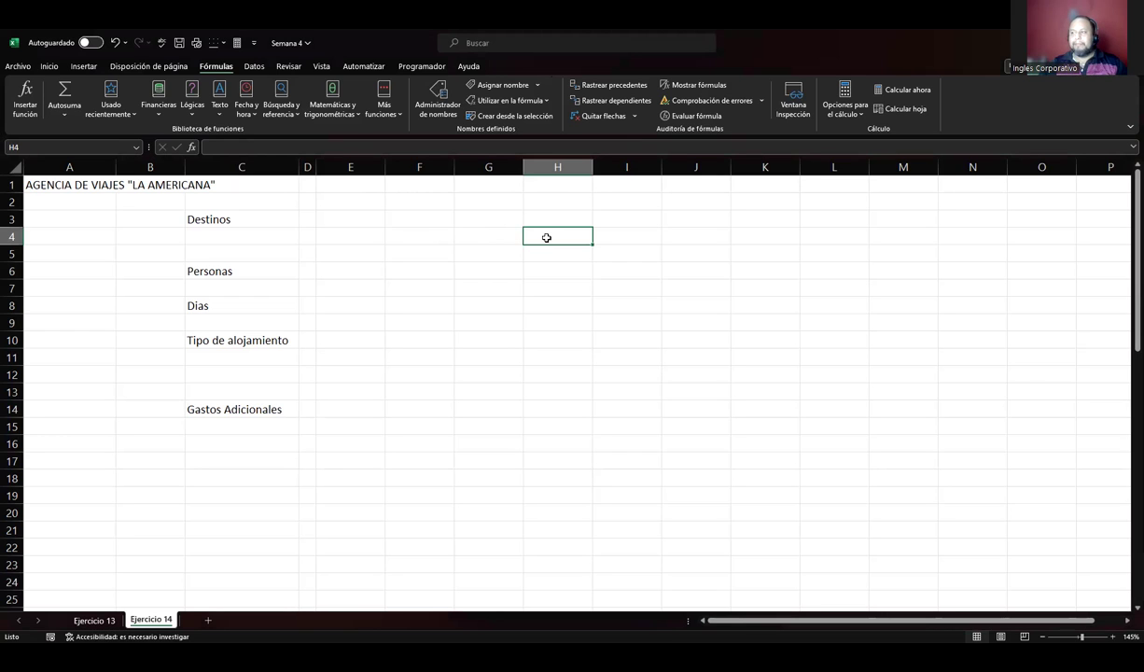
type("Gastos en Pasaje")
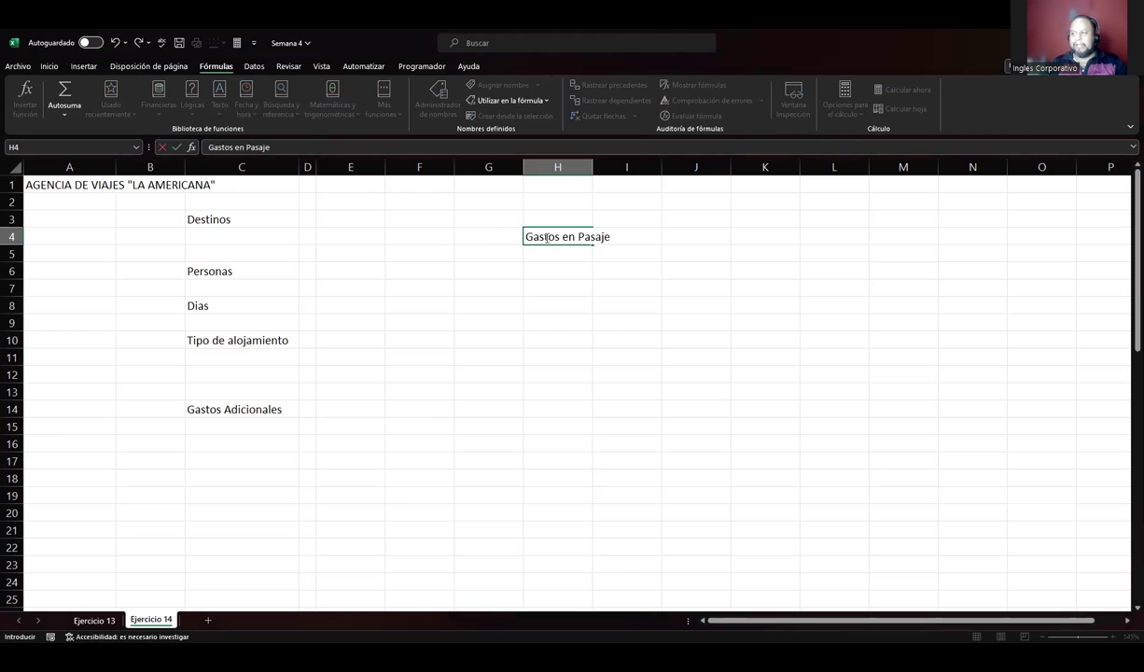
key("Return")
type("Gastos de Alojamien")
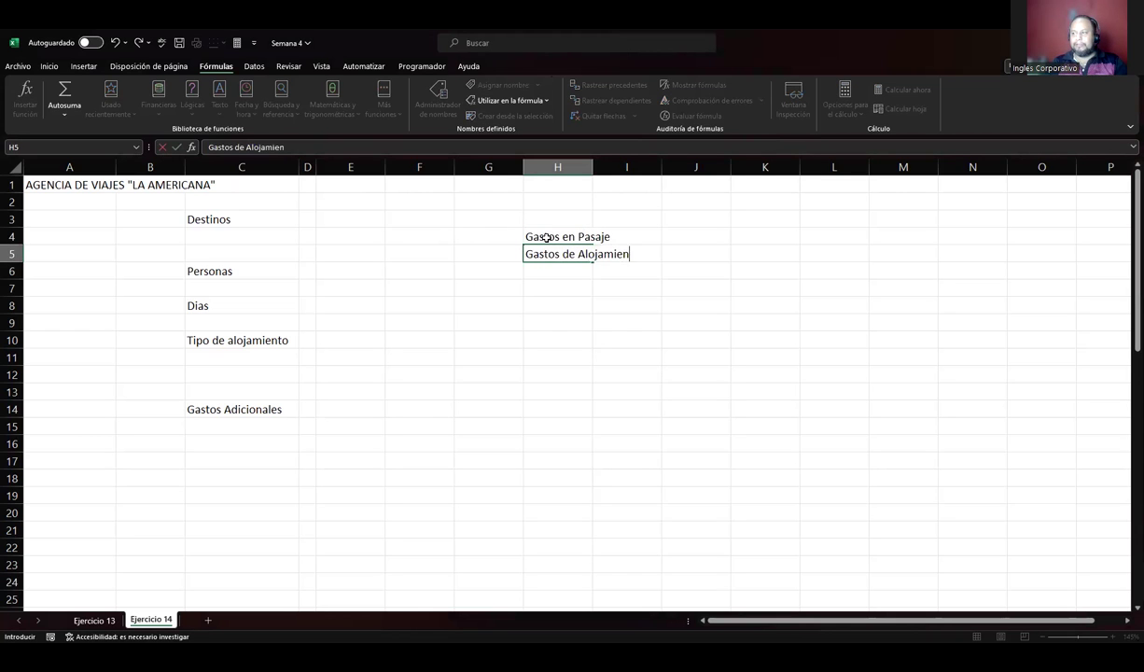
type("to")
key("Return")
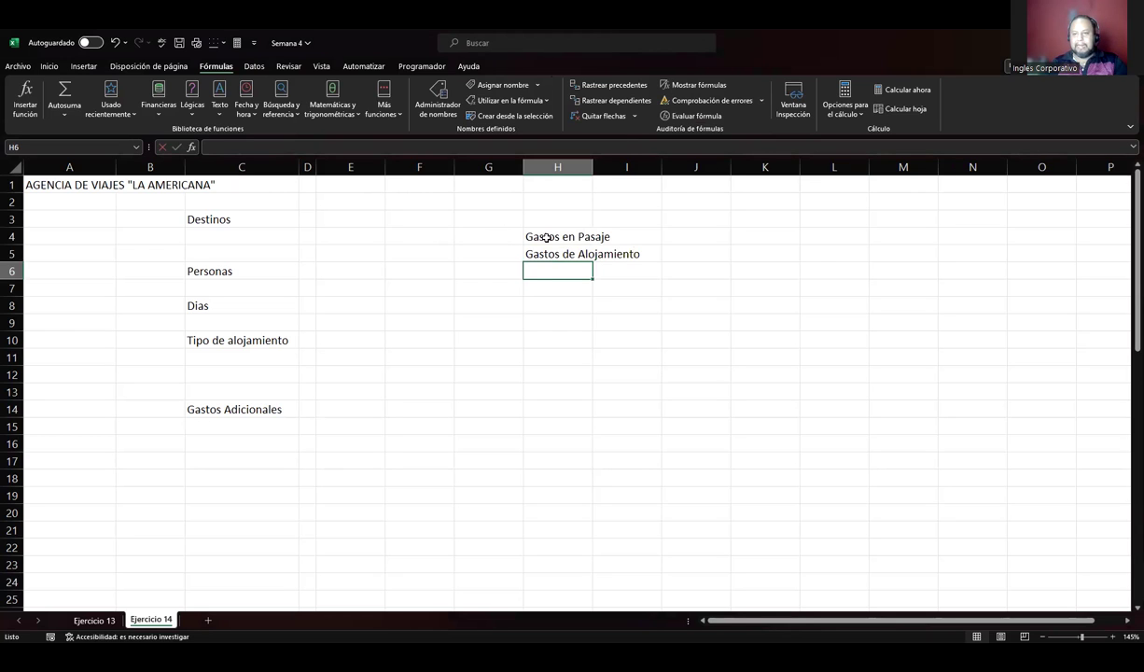
type("Gastos de aA")
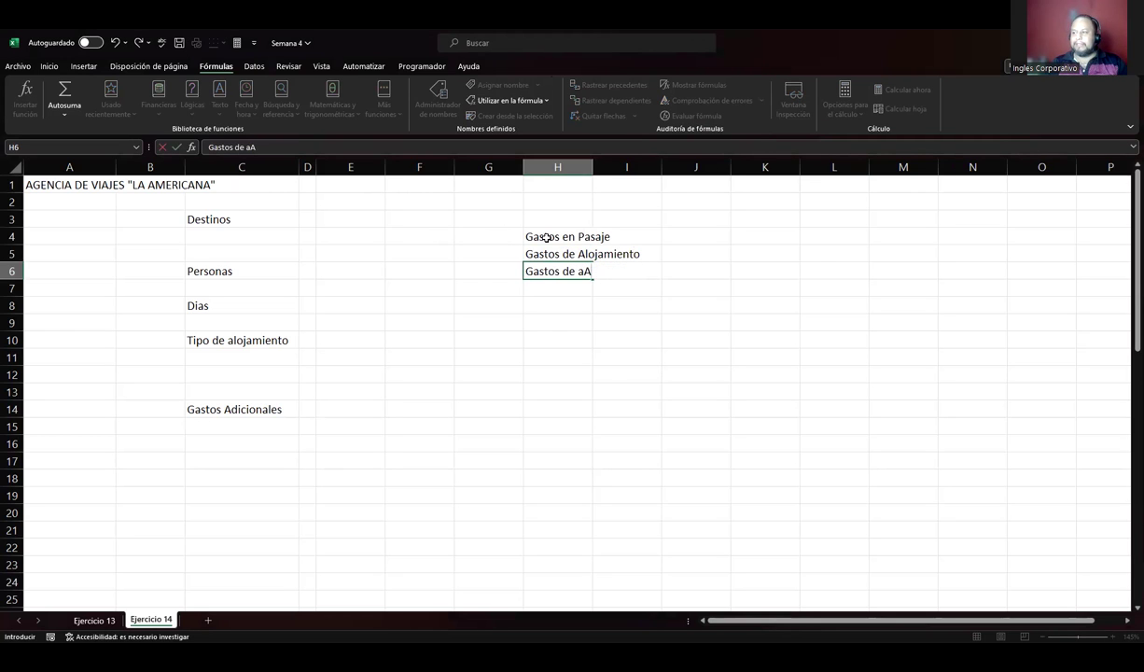
key("BackSpace")
key("BackSpace")
type("Alimentación")
key("Return")
Add Sub Total, IVA 13% and Total a cancelar in H7:H9, then autofit column H
type("Sub Total")
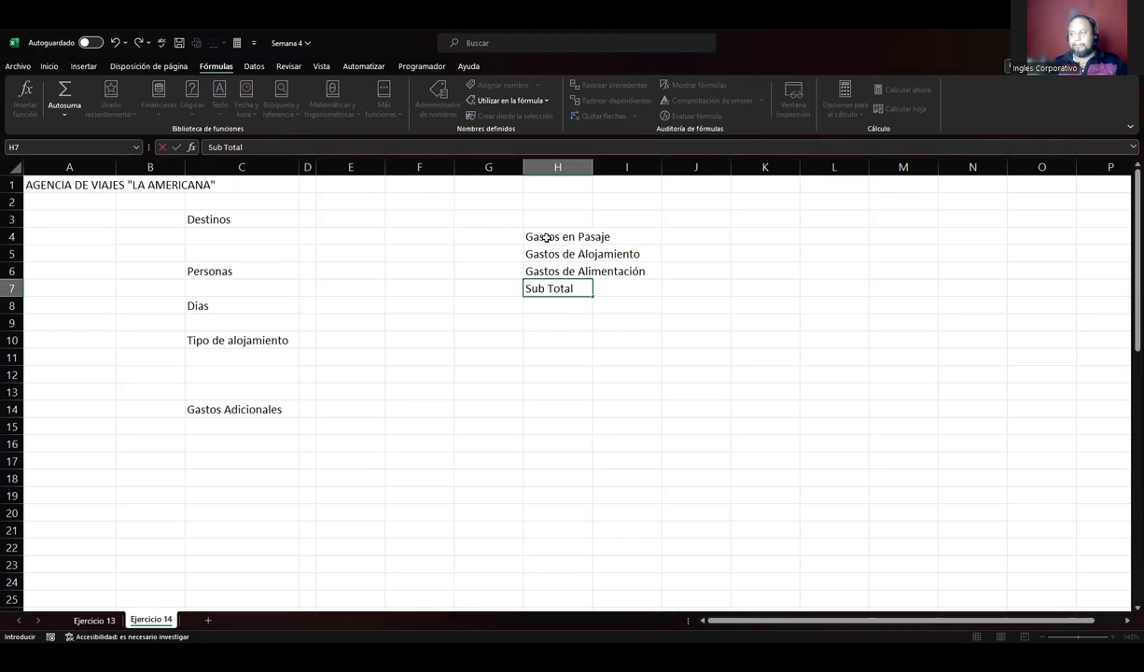
key("Return")
type("IVA 13%")
key("Return")
type("Total a cancela")
key("Return")
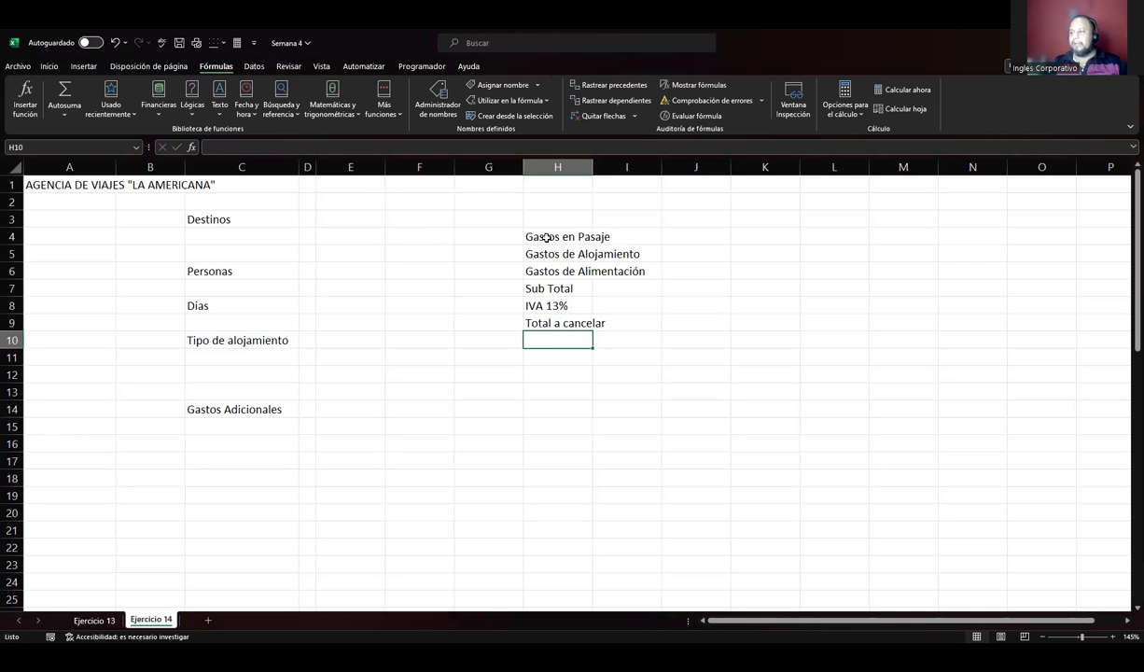
double_click(593, 162)
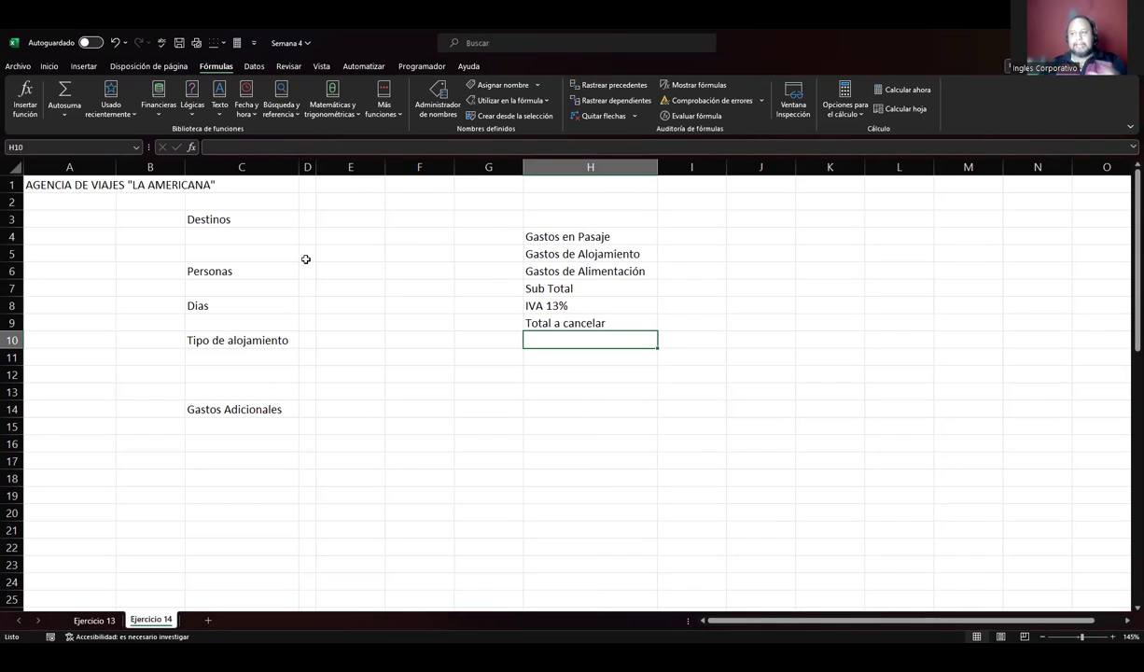
Apply a bold heading cell style to the column C labels and the H4:H9 cost labels
left_click(413, 67)
left_click(209, 215)
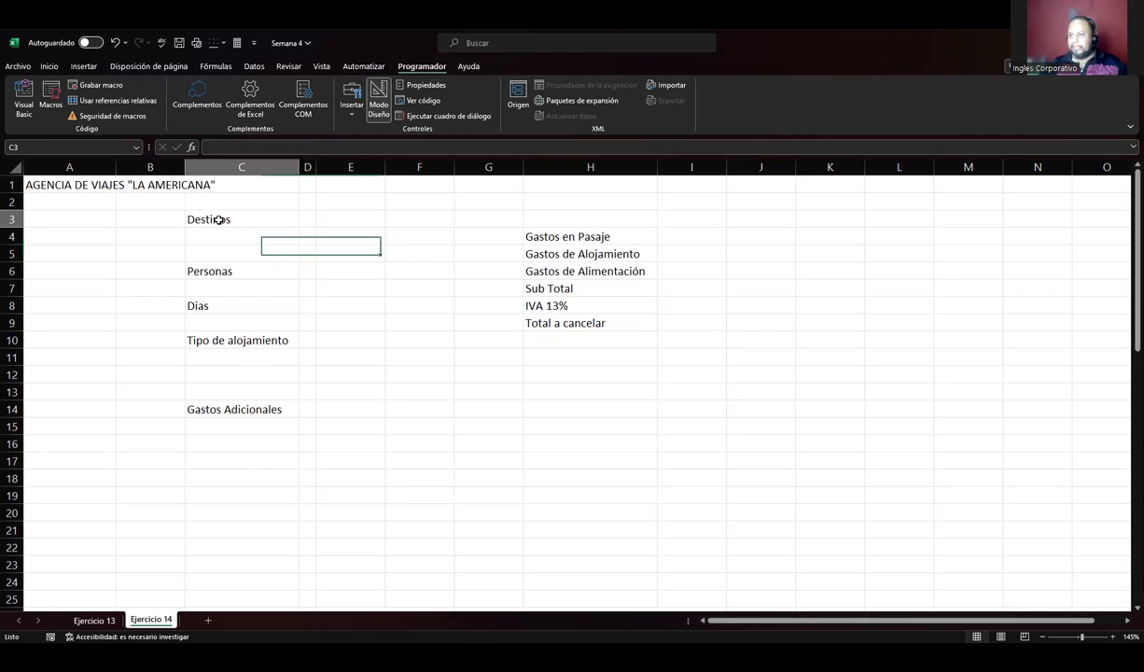
left_click(226, 271, "ctrl")
left_click(215, 297, "ctrl")
left_click(218, 326, "ctrl")
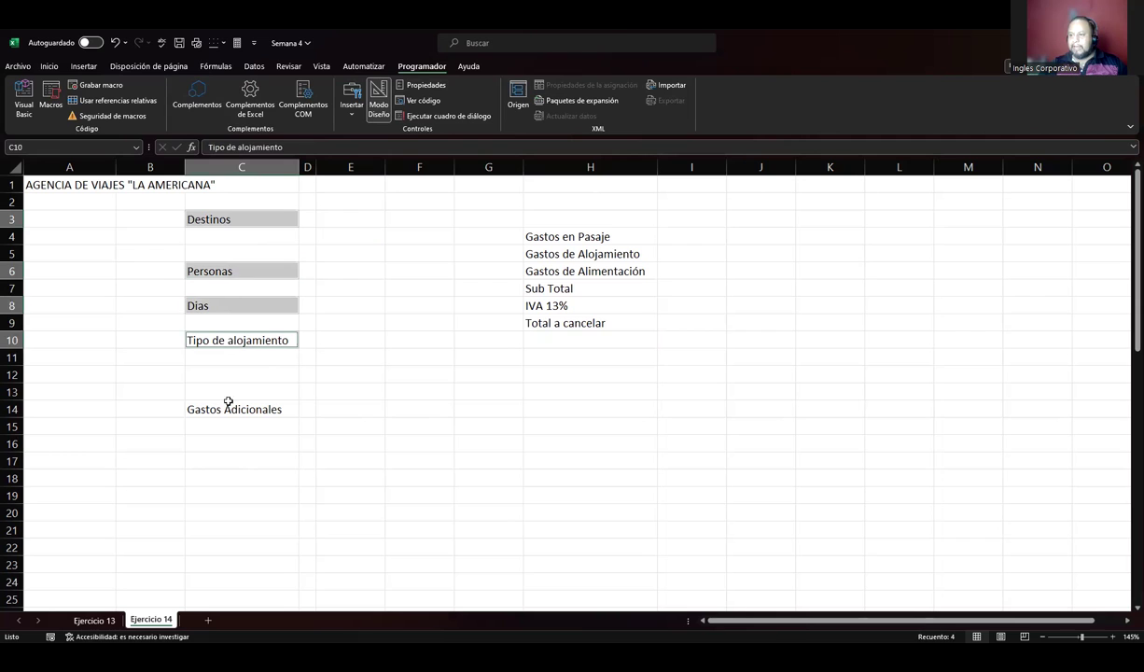
left_click(228, 408, "ctrl")
left_click_drag(536, 235, 564, 321)
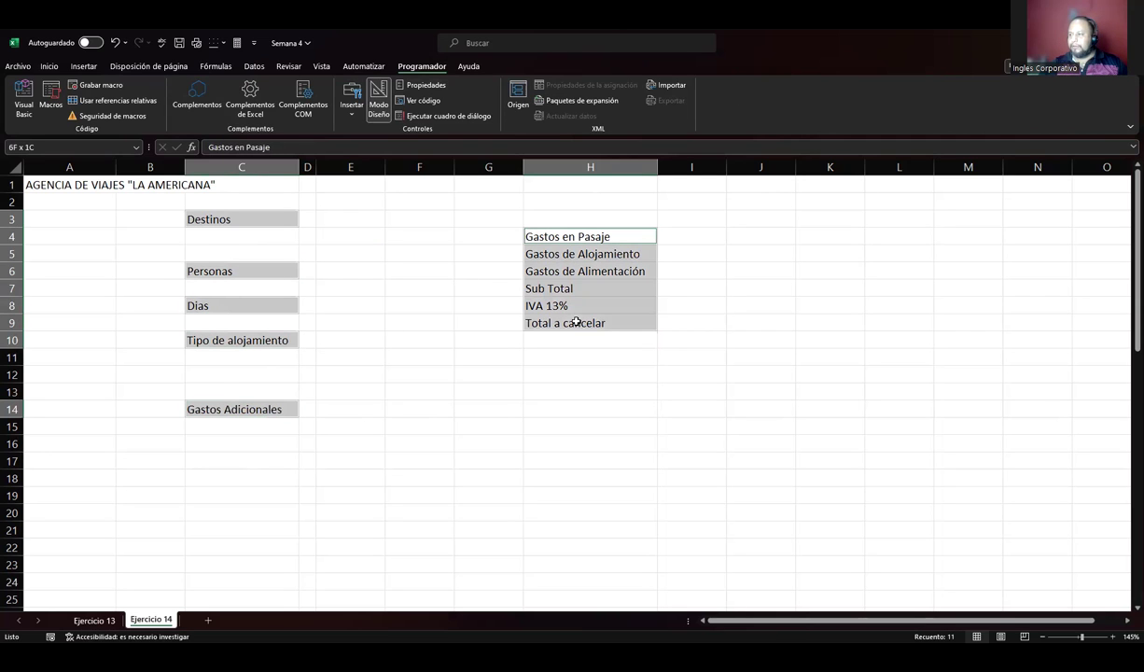
left_click(49, 66)
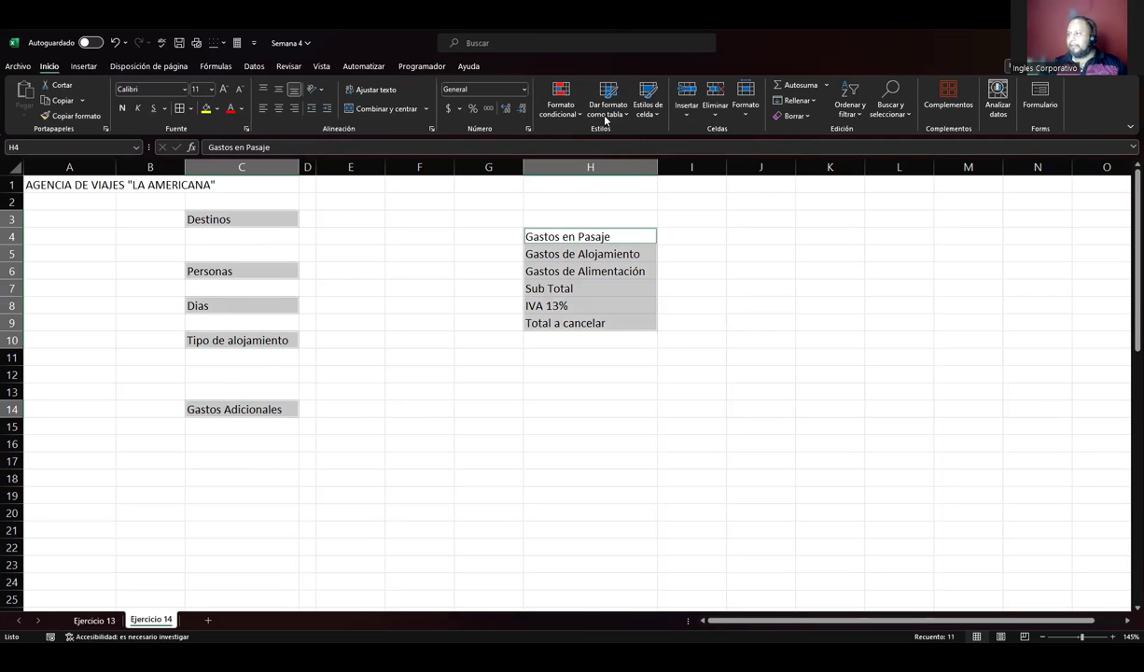
left_click(640, 112)
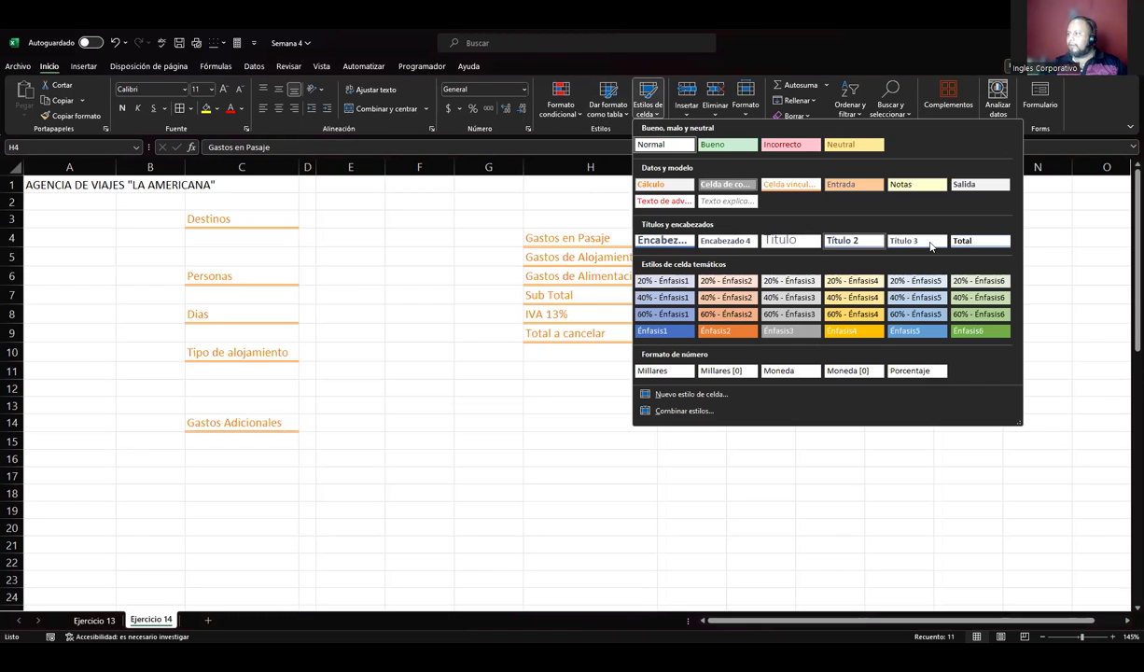
left_click(929, 241)
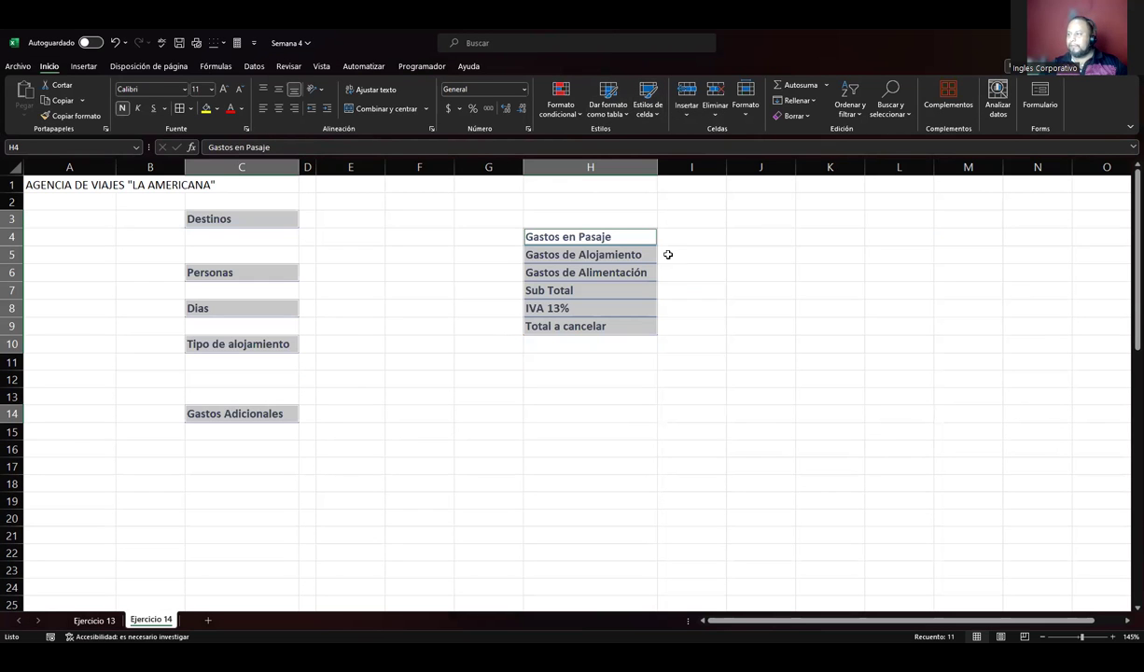
Give every cell of the H4:I9 cost table all borders
left_click_drag(587, 239, 688, 326)
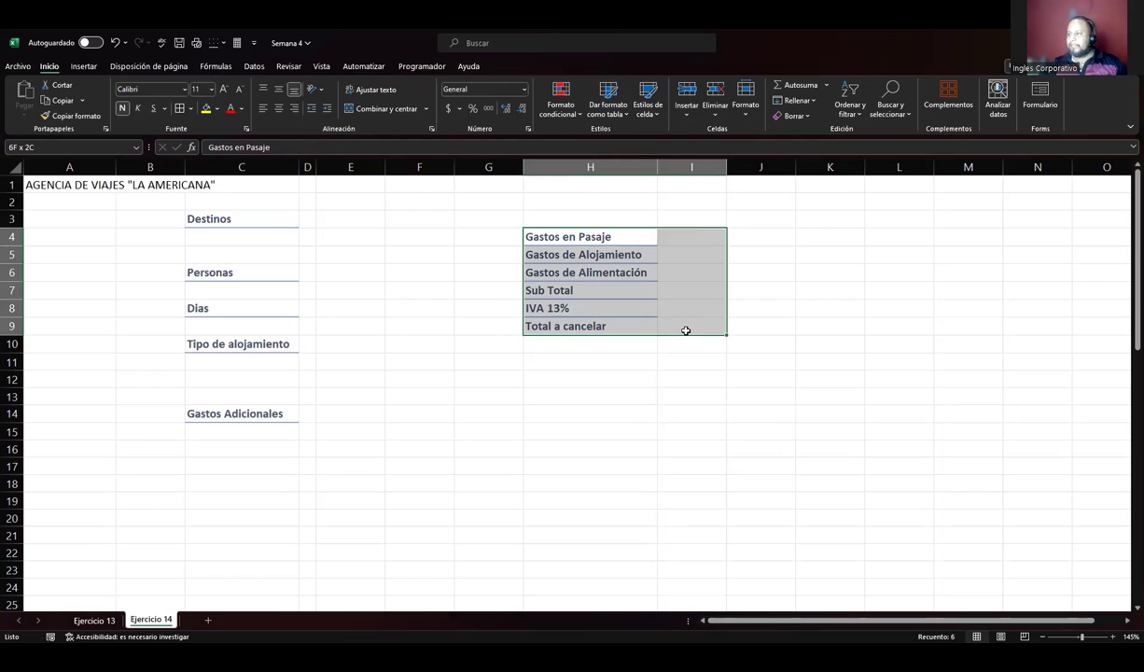
left_click(179, 110)
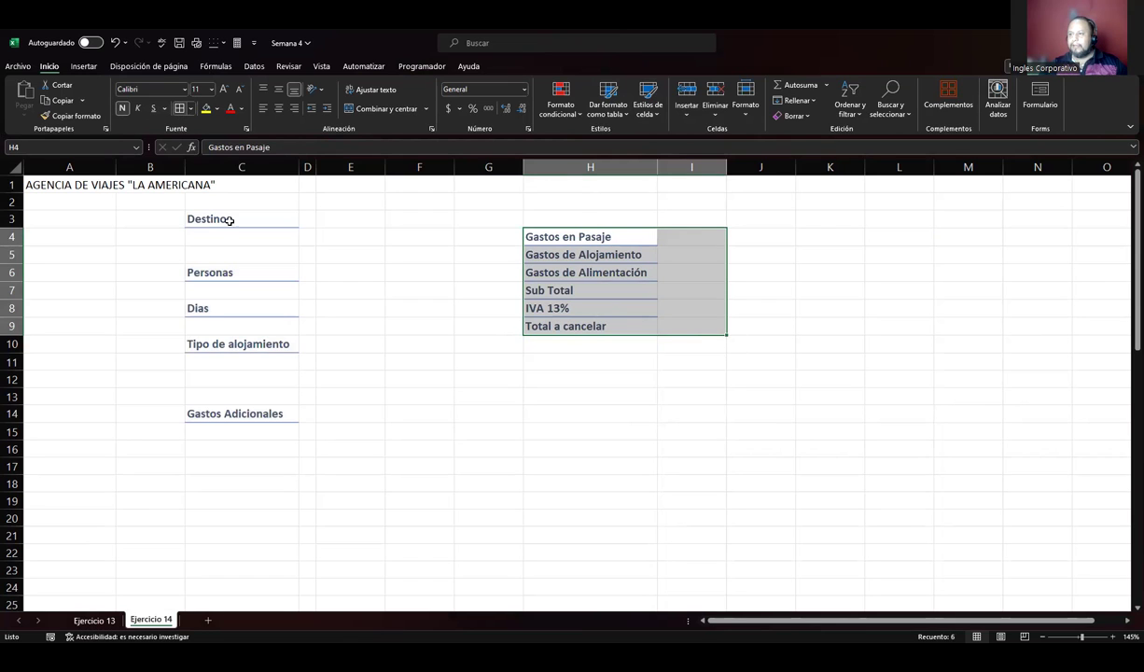
left_click(220, 214)
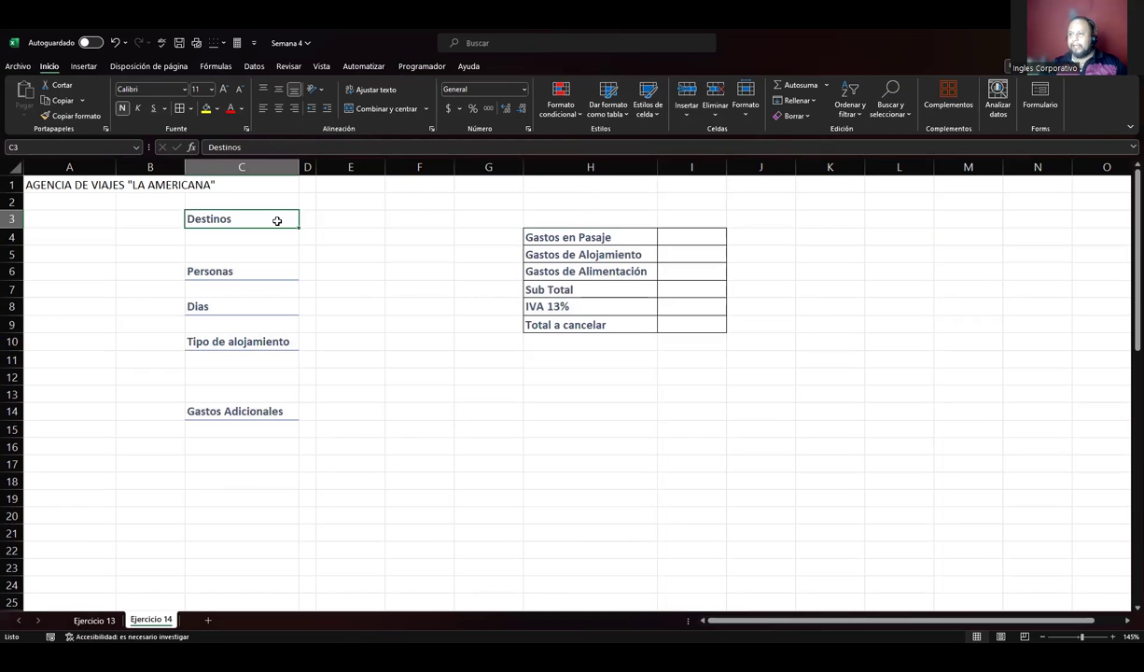
left_click(224, 271, "ctrl")
left_click(234, 319)
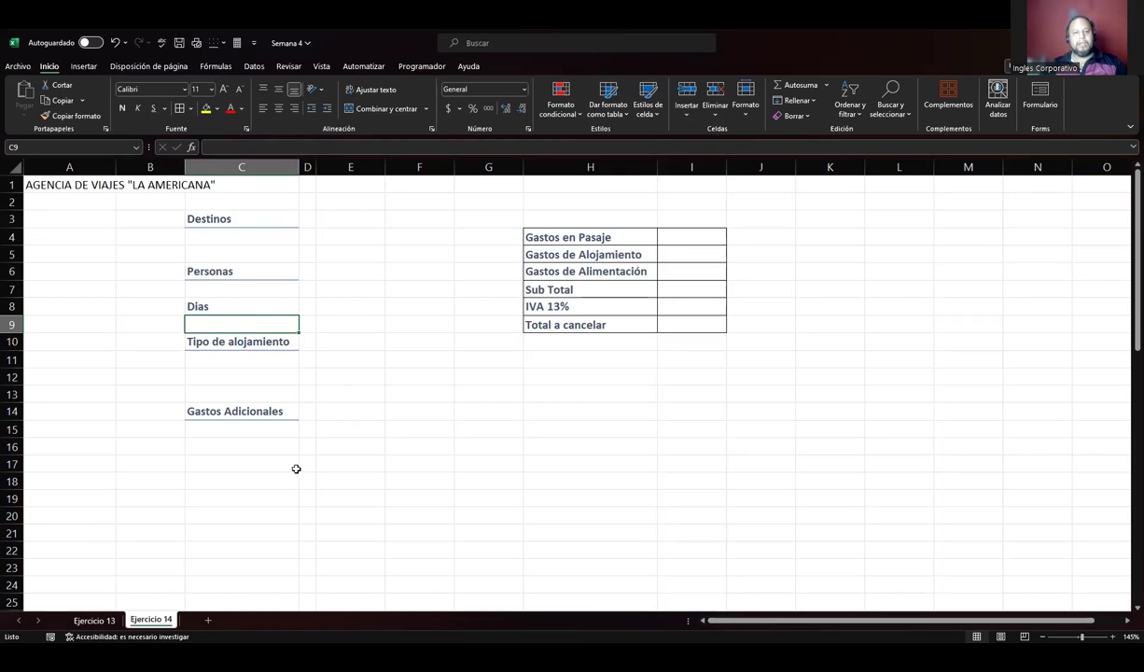
Deselect by picking an empty cell and switch the ribbon to Programador
left_click(341, 431)
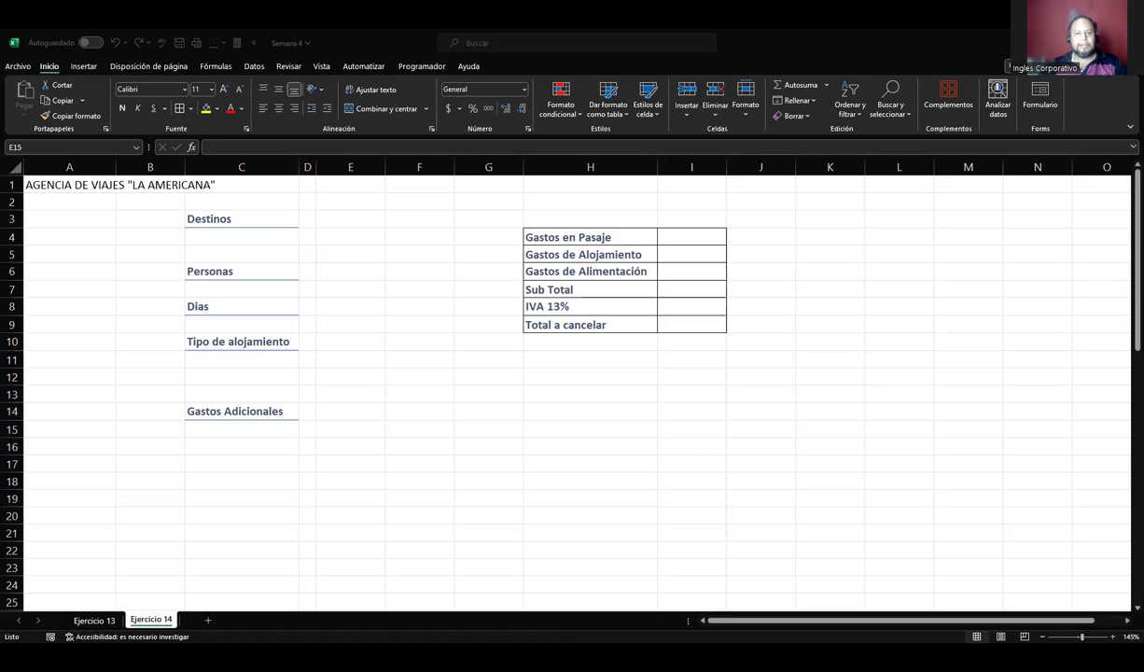
left_click(420, 66)
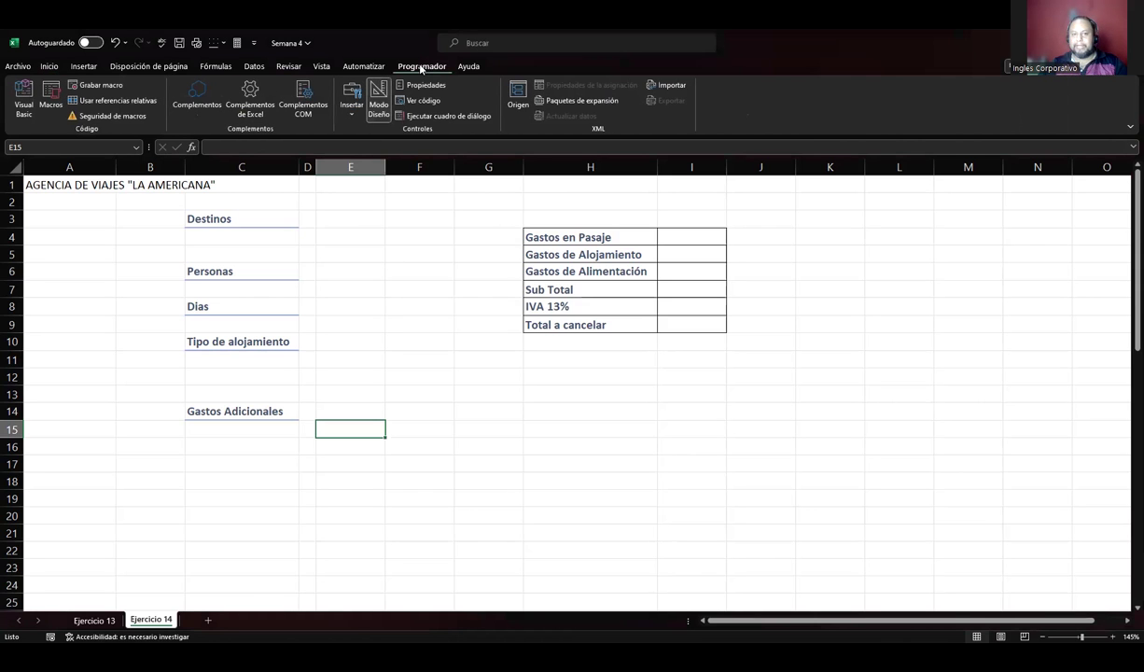
Draw a combo box beside Destinos, undo it, and pick the List Box form control instead
left_click(352, 112)
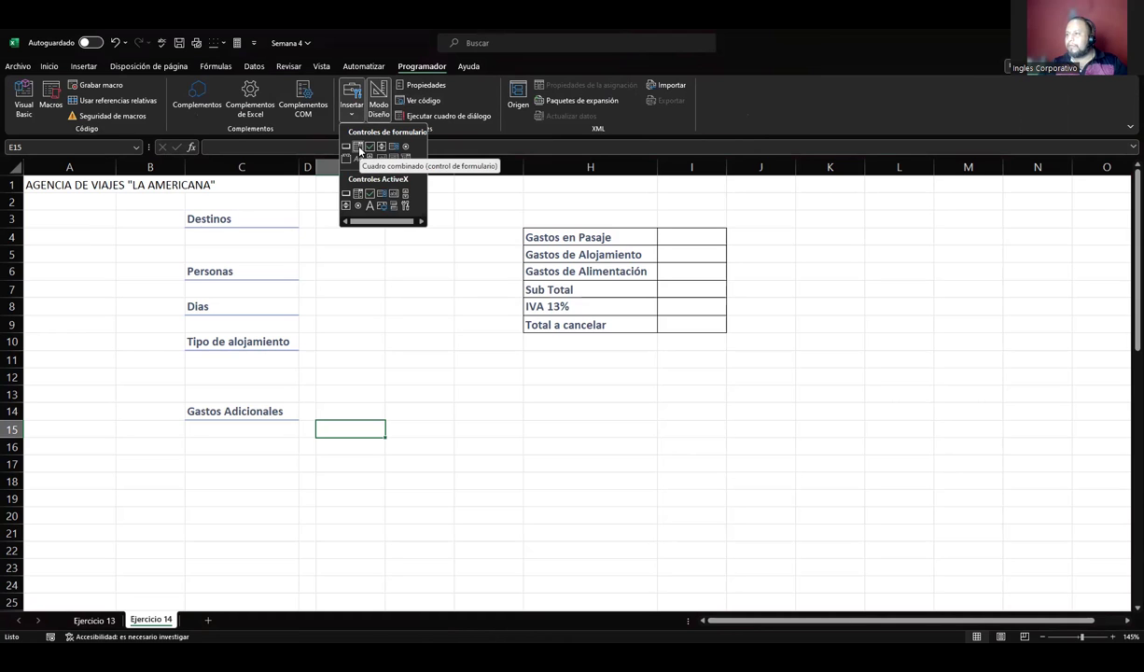
left_click(357, 147)
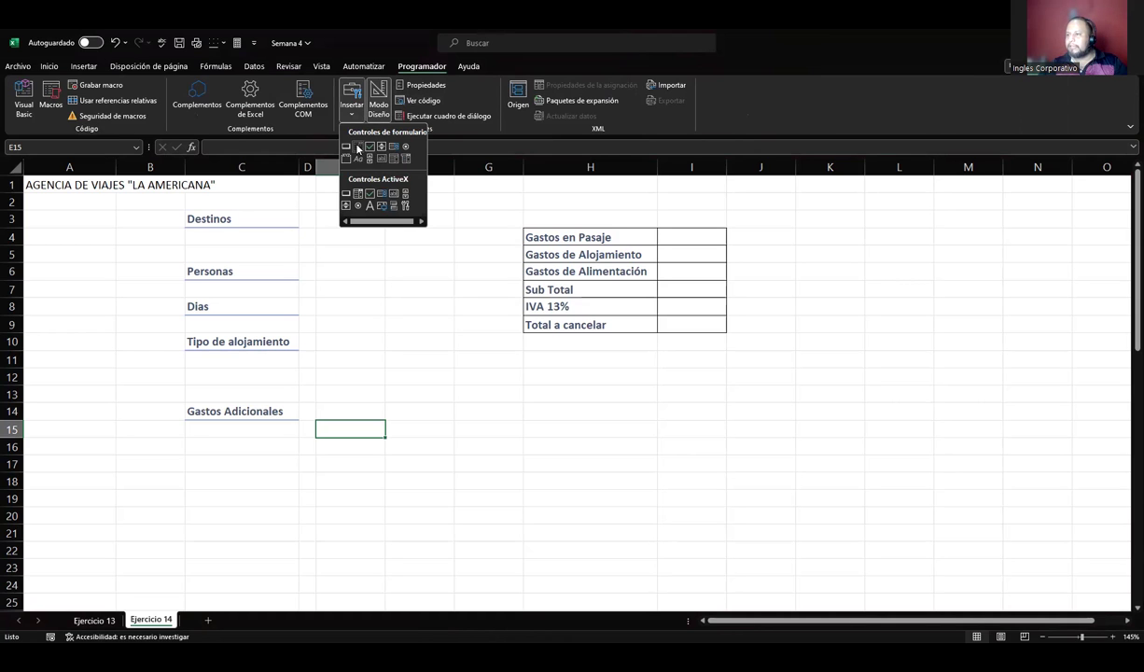
mouse_move(317, 211)
left_mouse_down()
mouse_move(371, 260)
mouse_move(407, 262)
left_mouse_up()
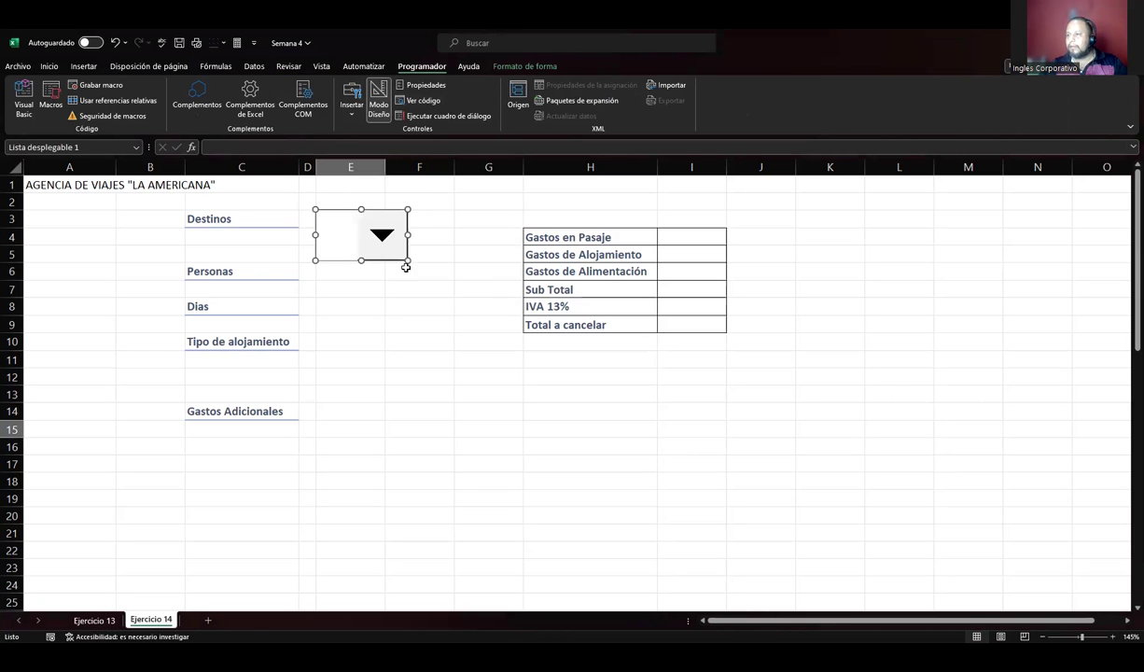
key("ctrl+z")
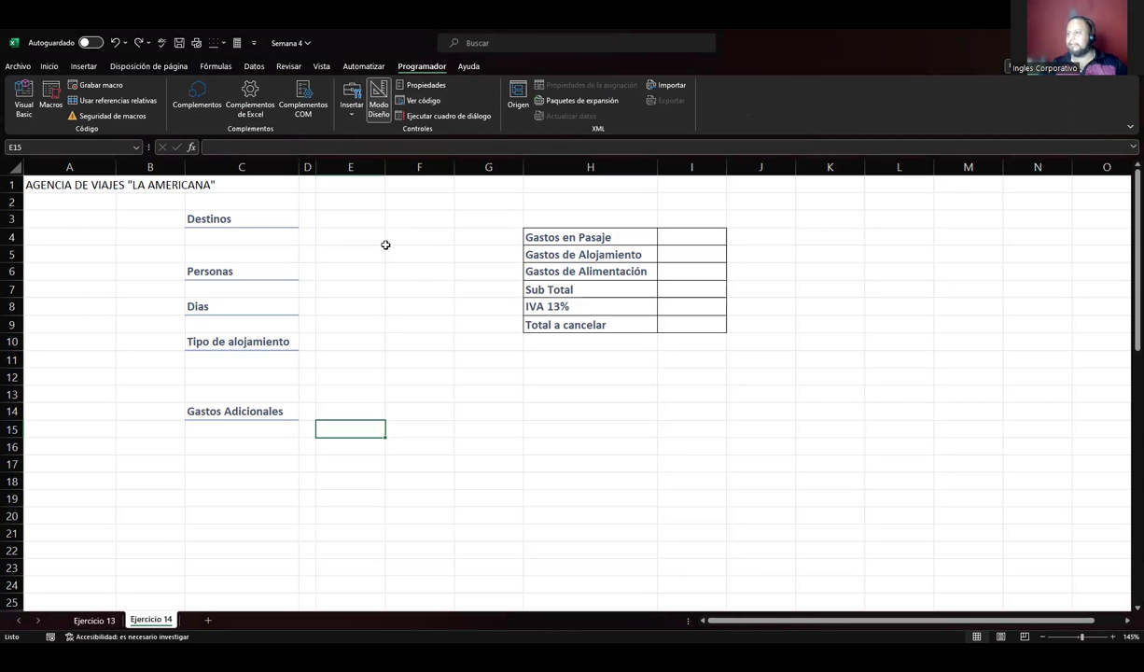
left_click(351, 104)
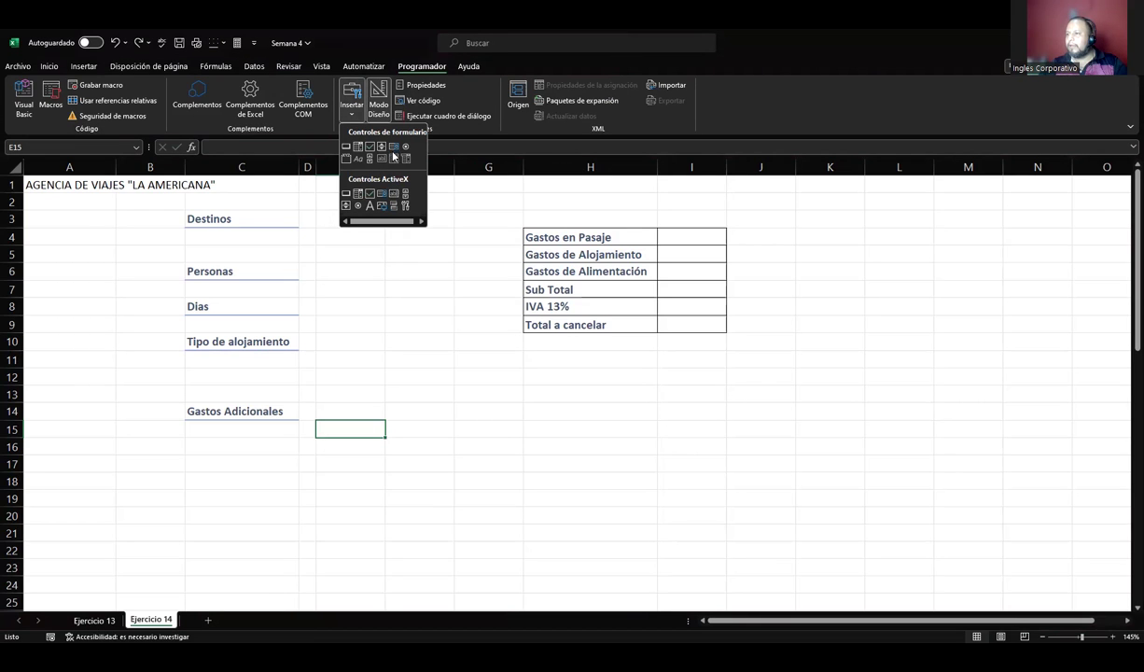
left_click(393, 147)
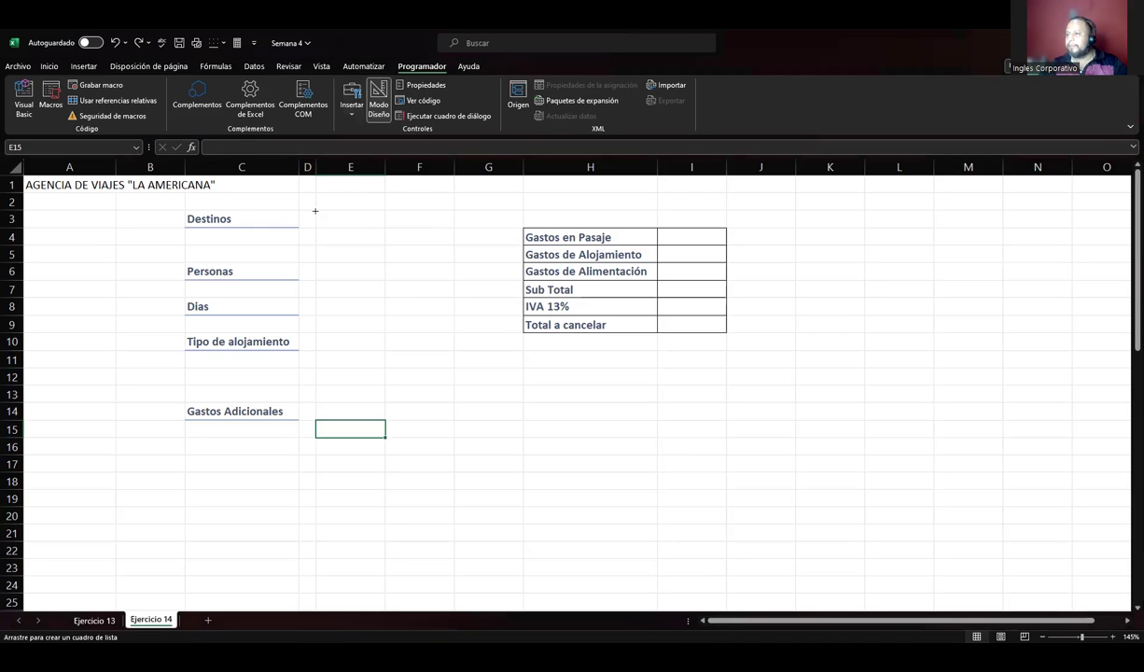
Draw a list box beside Destinos and link it to cell D3 in its control settings
left_click_drag(316, 208, 423, 256)
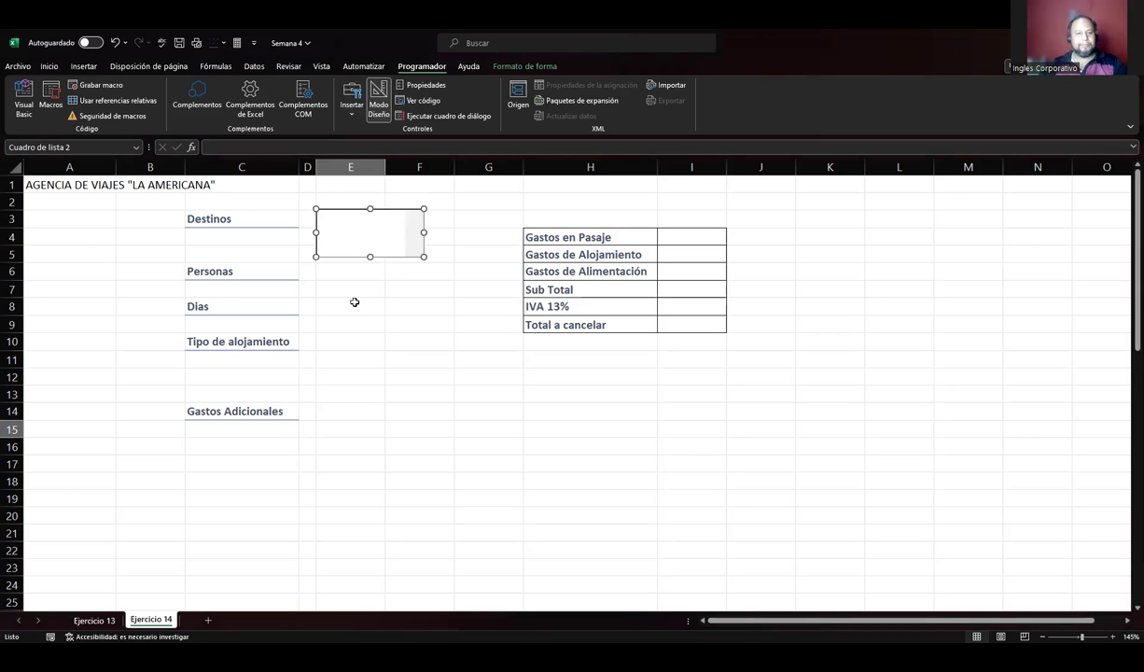
left_click(425, 87)
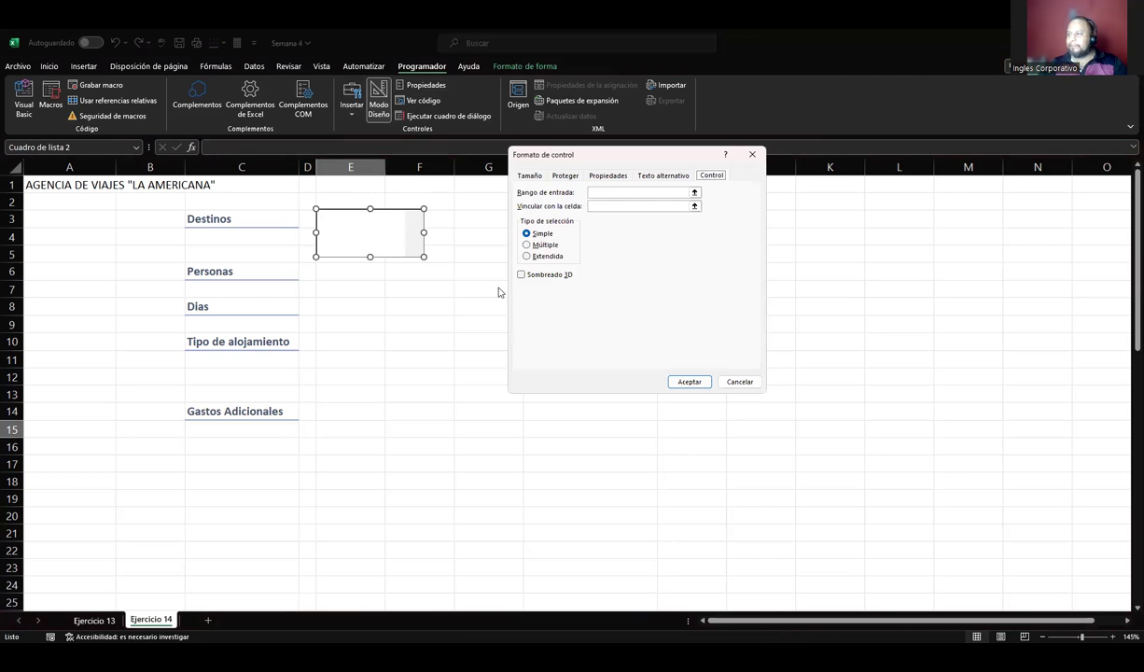
left_click(611, 177)
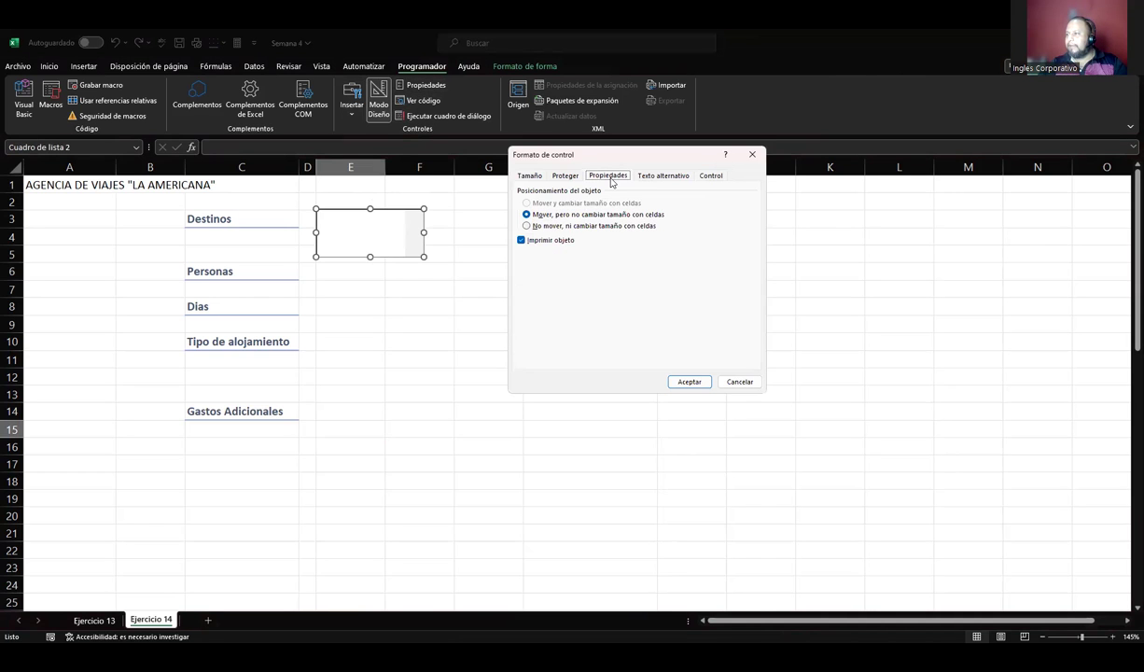
left_click(710, 175)
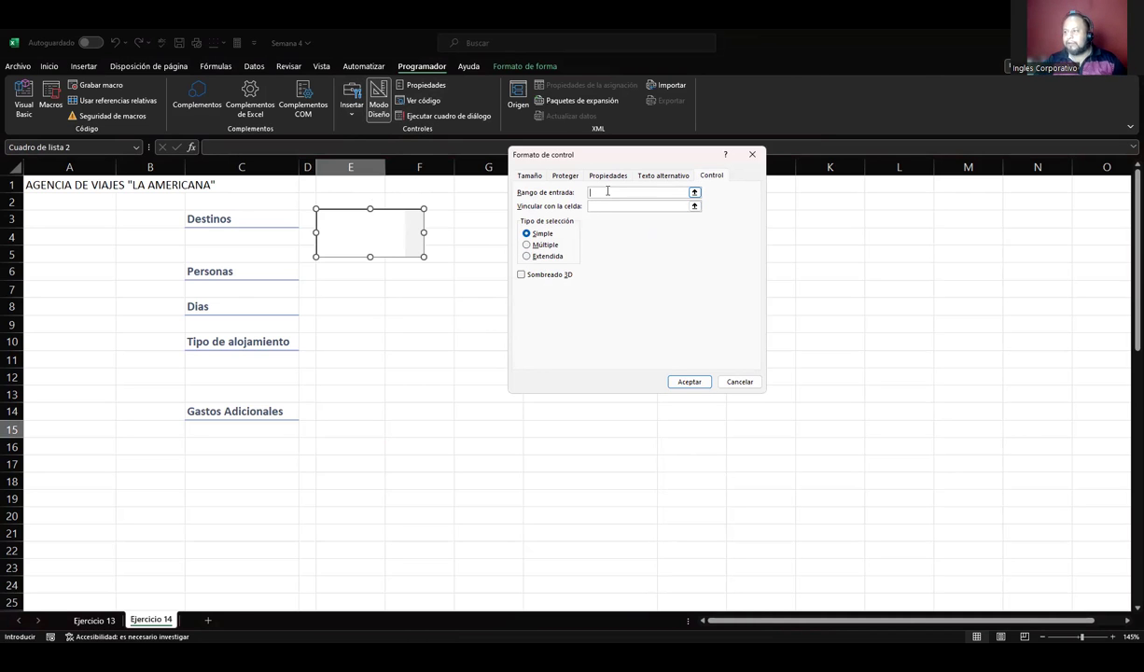
left_click(607, 191)
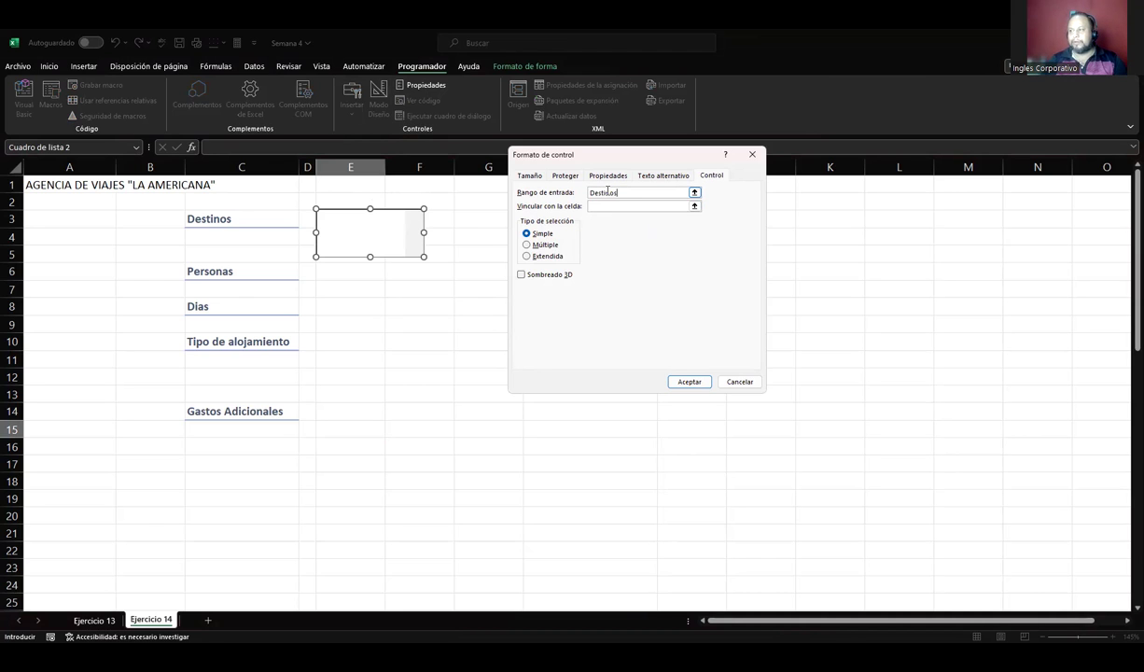
type("Destinos")
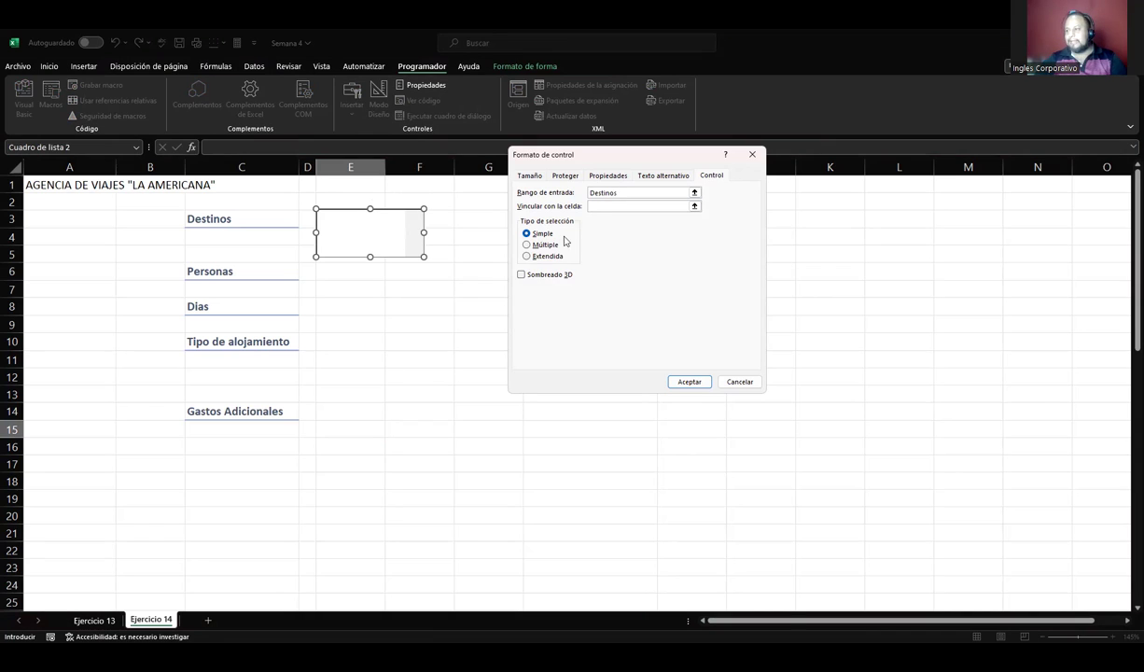
left_click(597, 208)
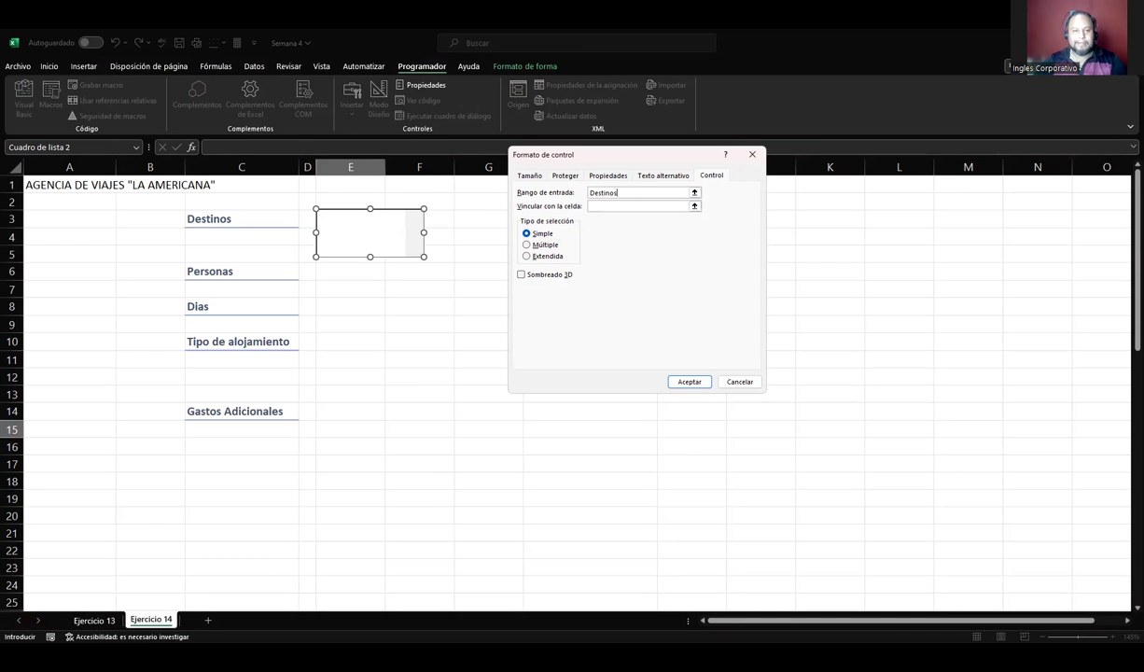
left_click(307, 218)
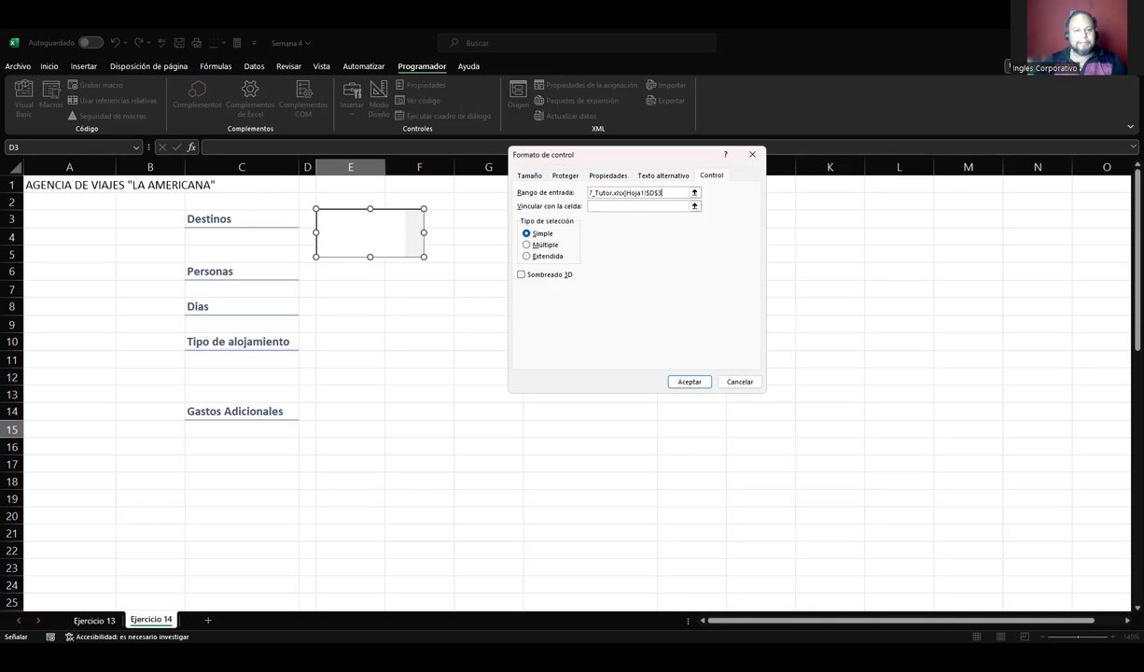
key("Return")
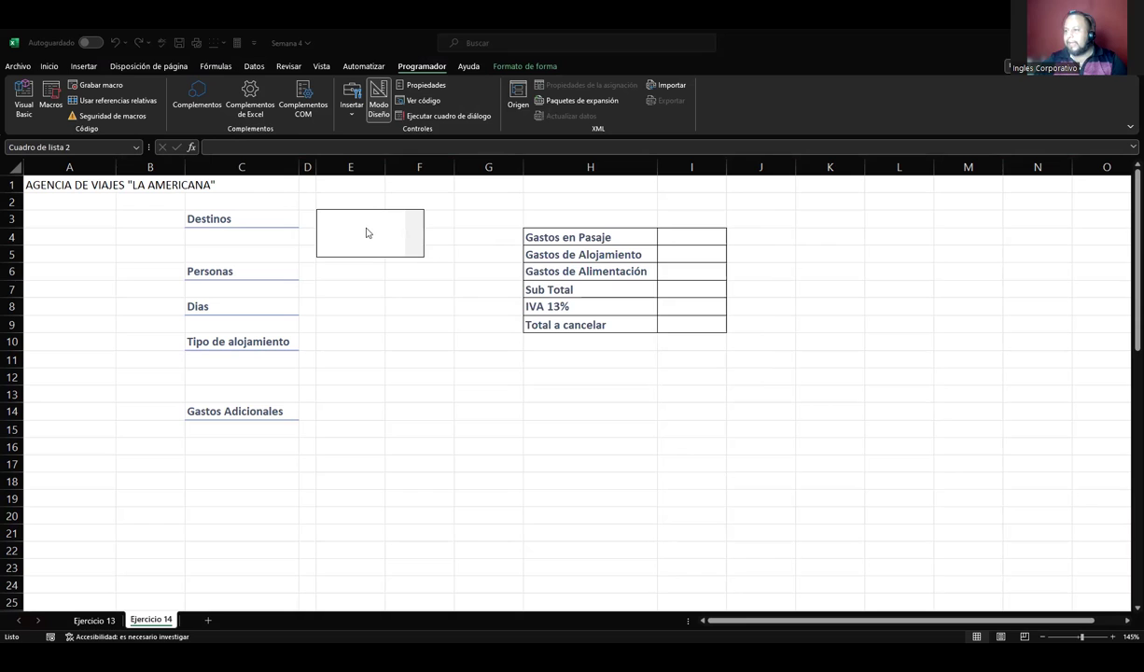
Set the list box input range to Destinos and its linked cell to $D$3
left_click(366, 233)
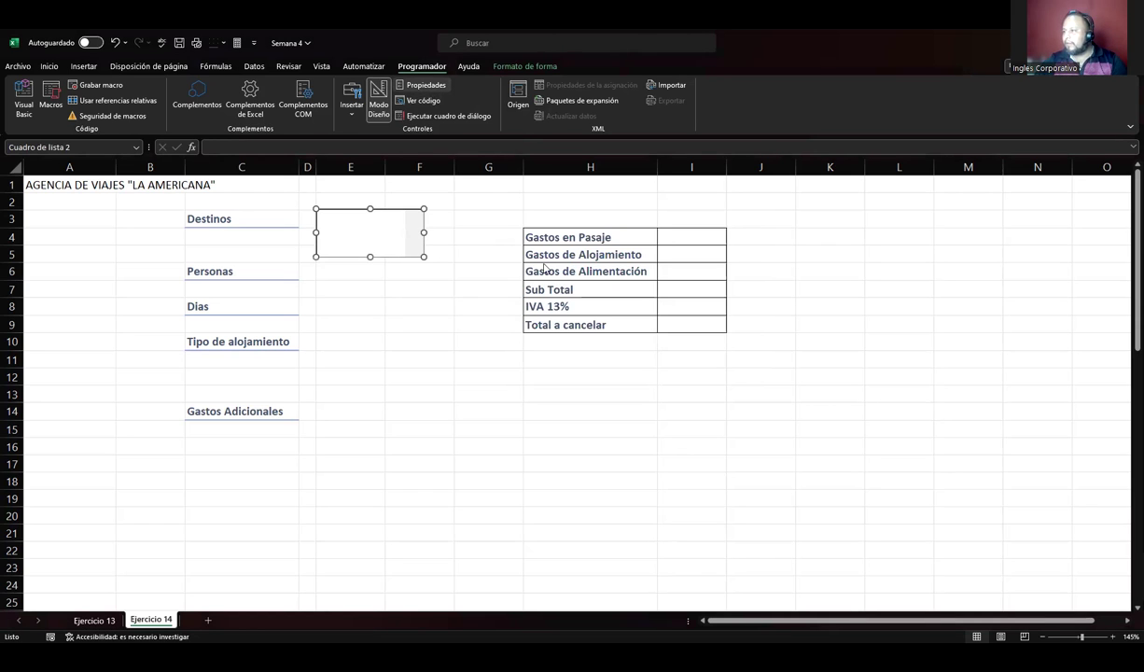
key("ctrl+1")
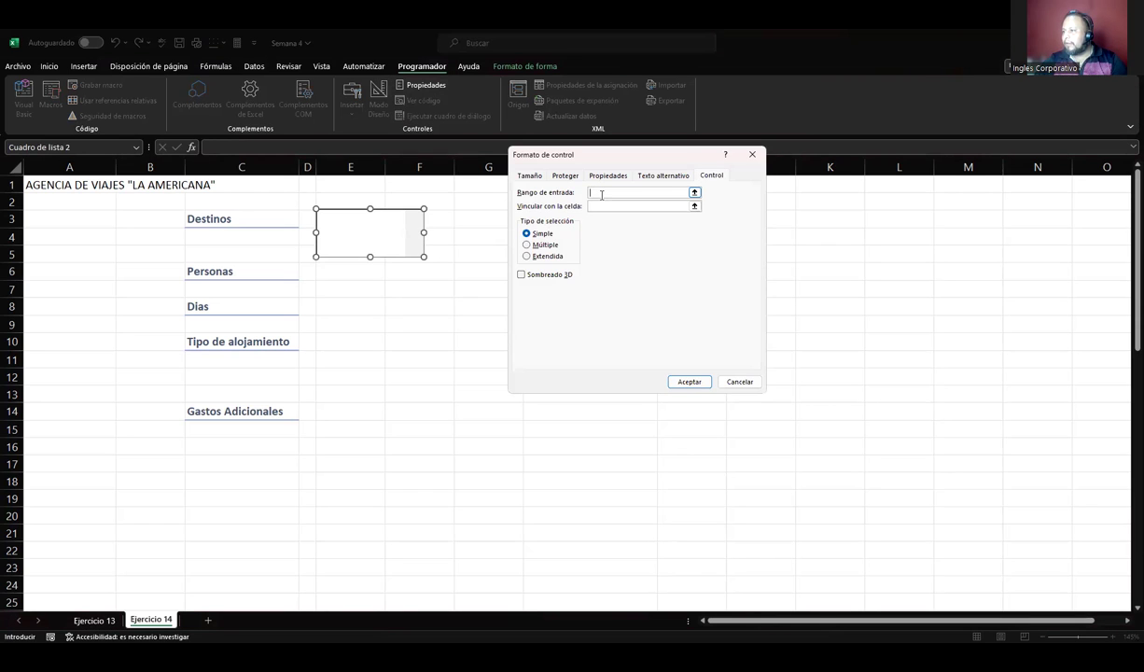
type("Destinos")
left_click(605, 206)
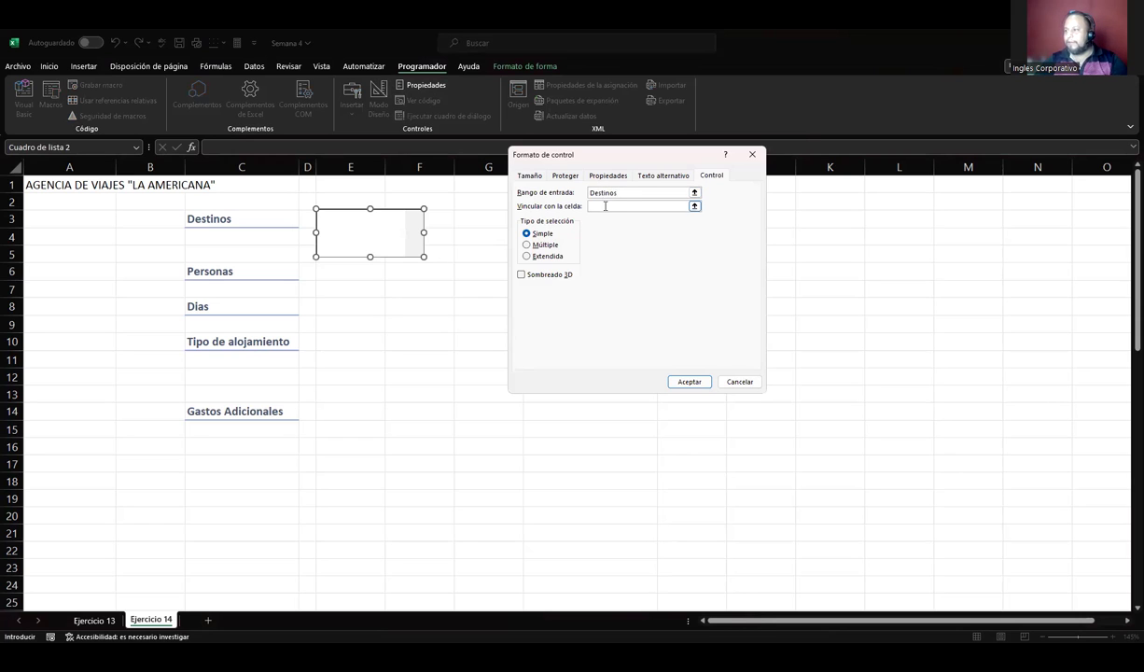
left_click(306, 219)
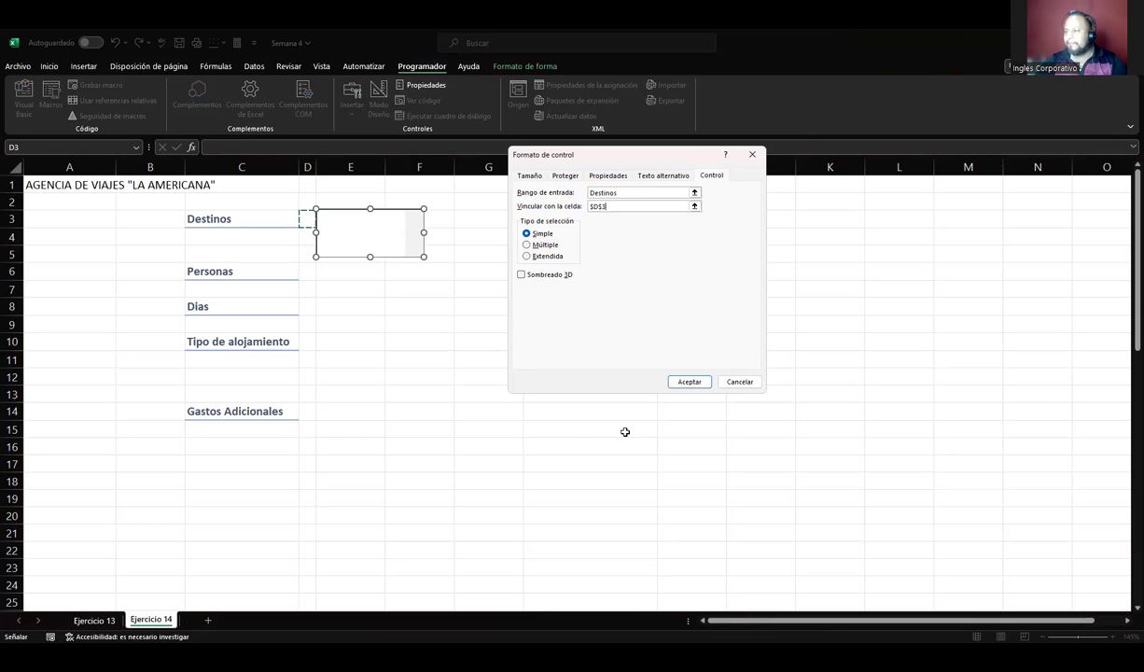
left_click(687, 384)
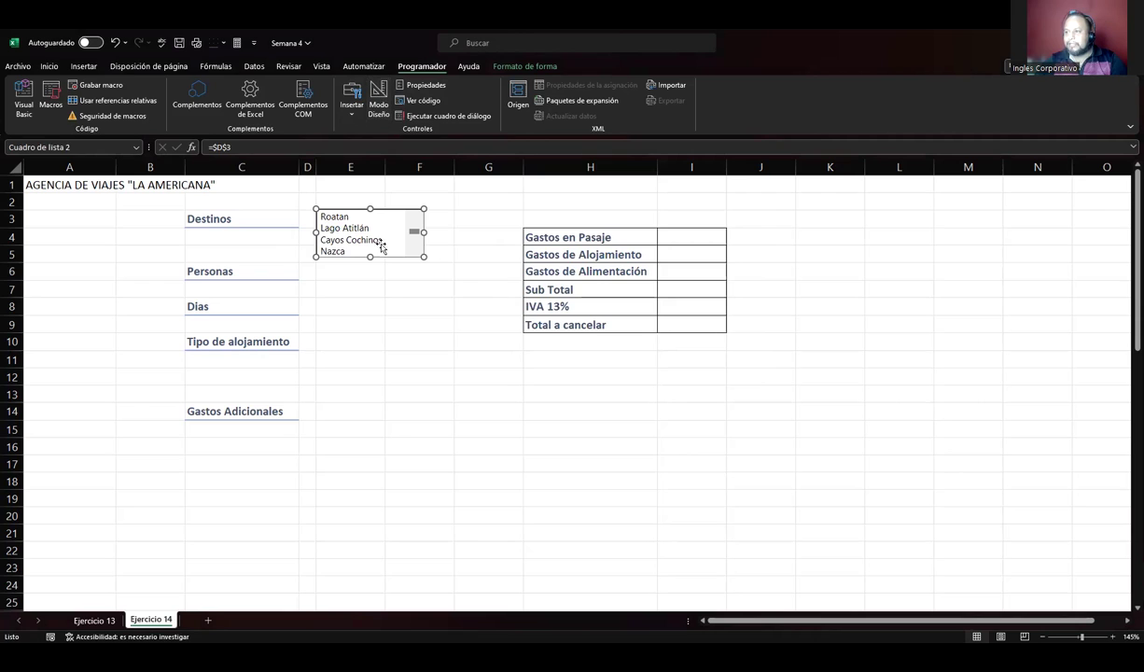
left_click(355, 303)
left_click(345, 227)
left_click(364, 251)
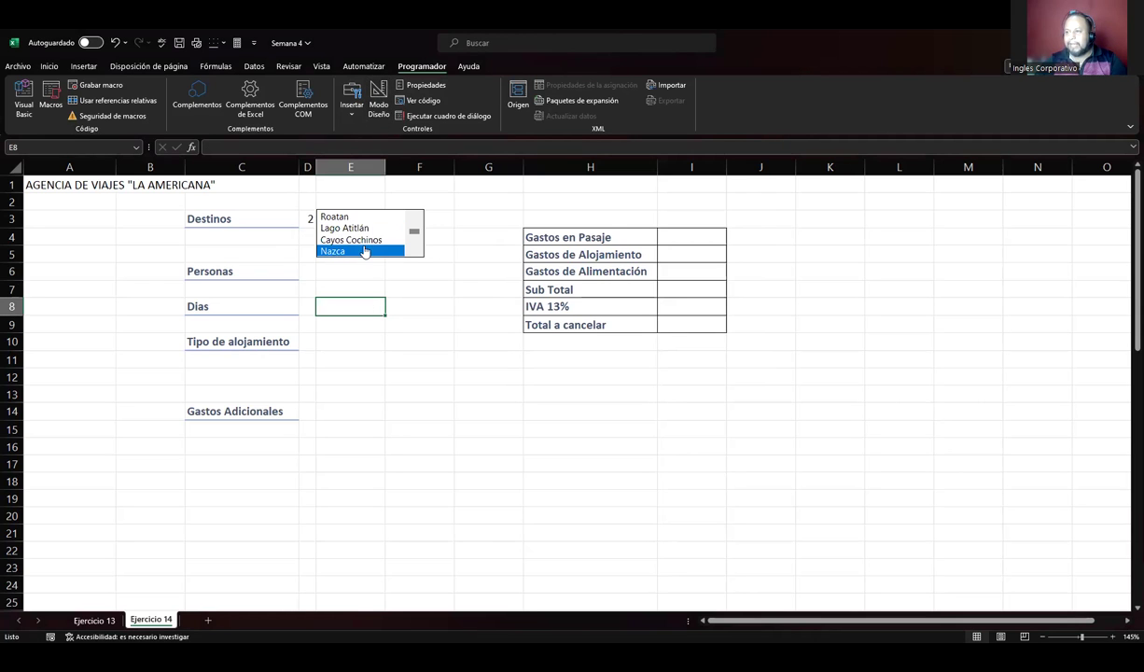
left_click(322, 216)
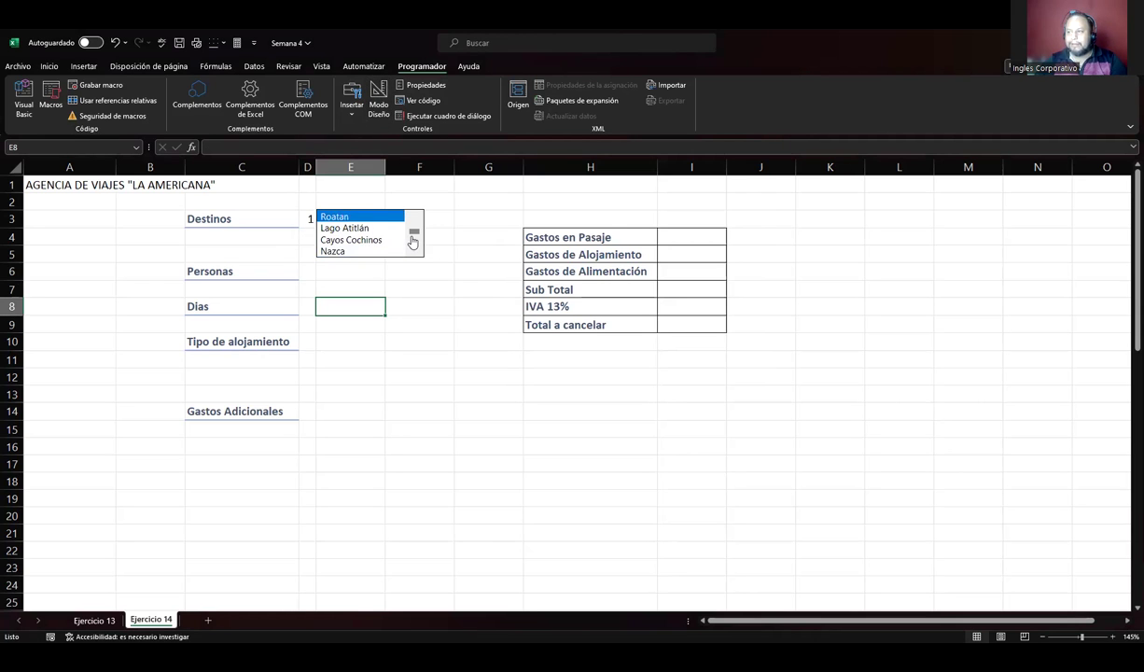
left_click(352, 228)
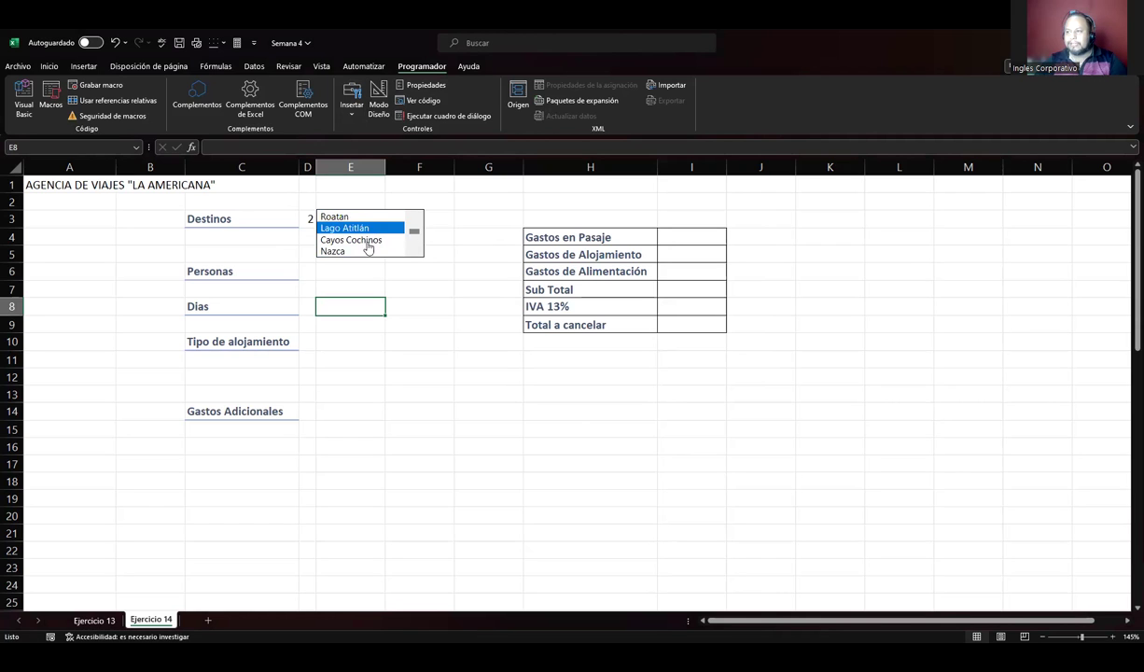
left_click(363, 251)
left_click_drag(413, 230, 413, 243)
left_click(340, 227)
left_click(341, 239)
left_click(345, 251)
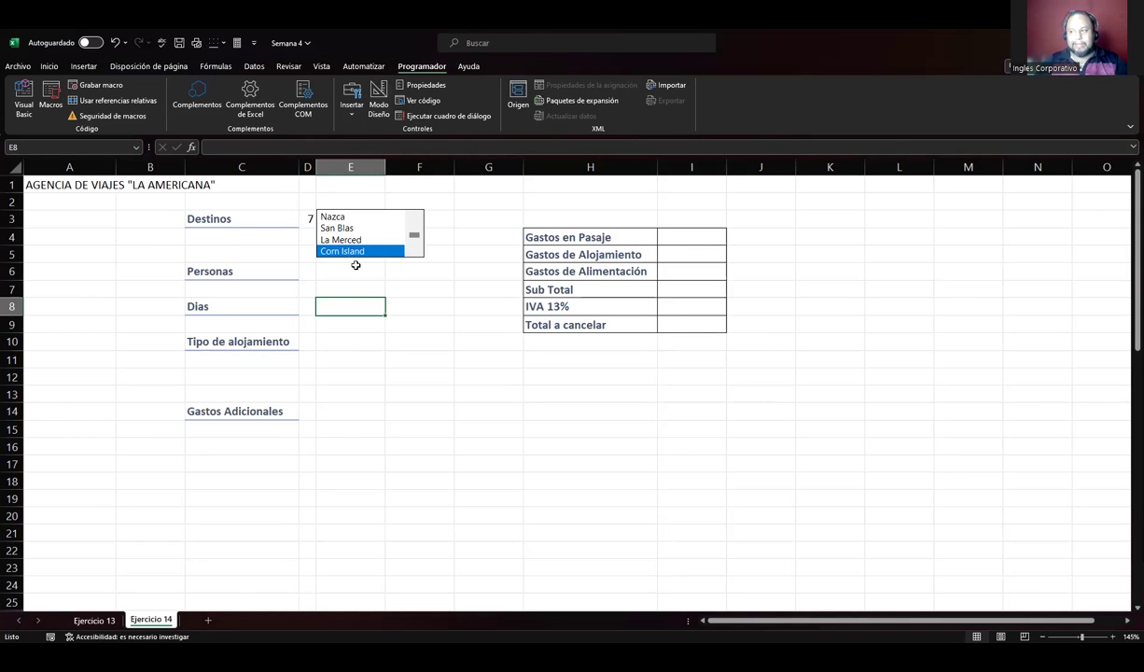
left_click(308, 219)
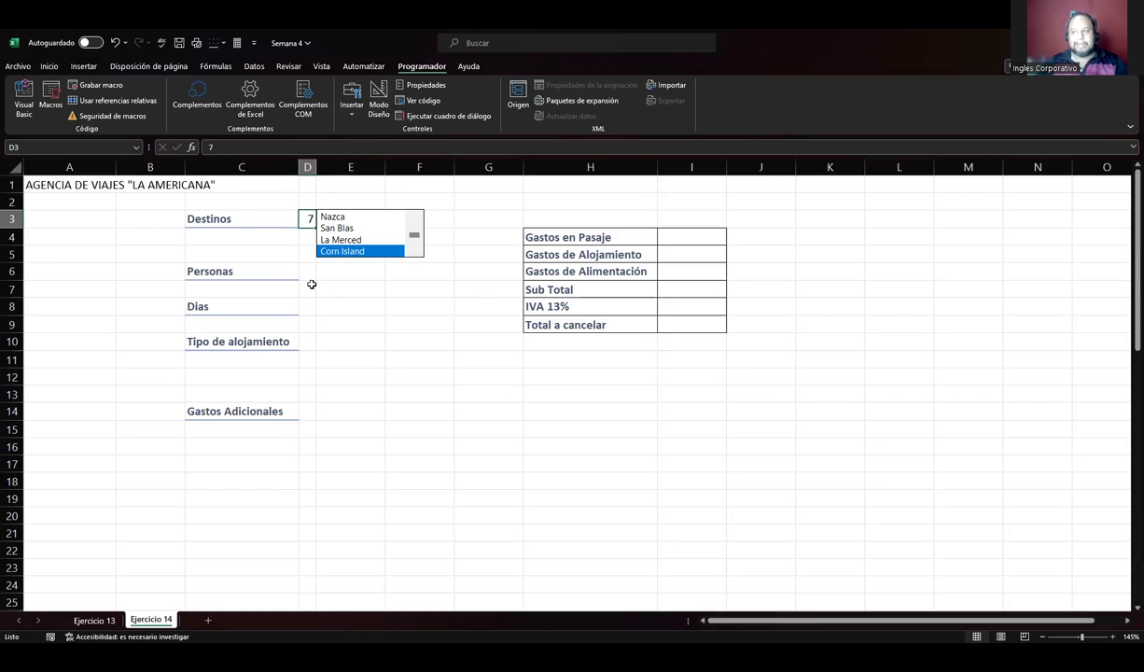
In design mode, draw a spin button in the Personas row and move it beside cell E6
left_click(378, 99)
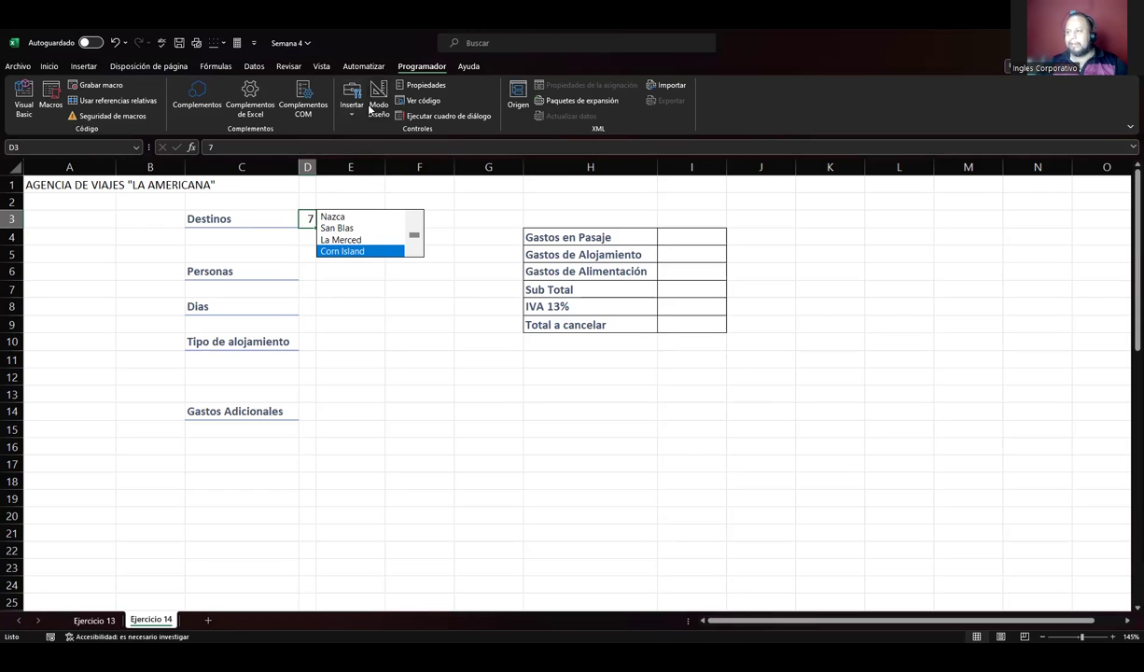
left_click(205, 265)
left_click(203, 304)
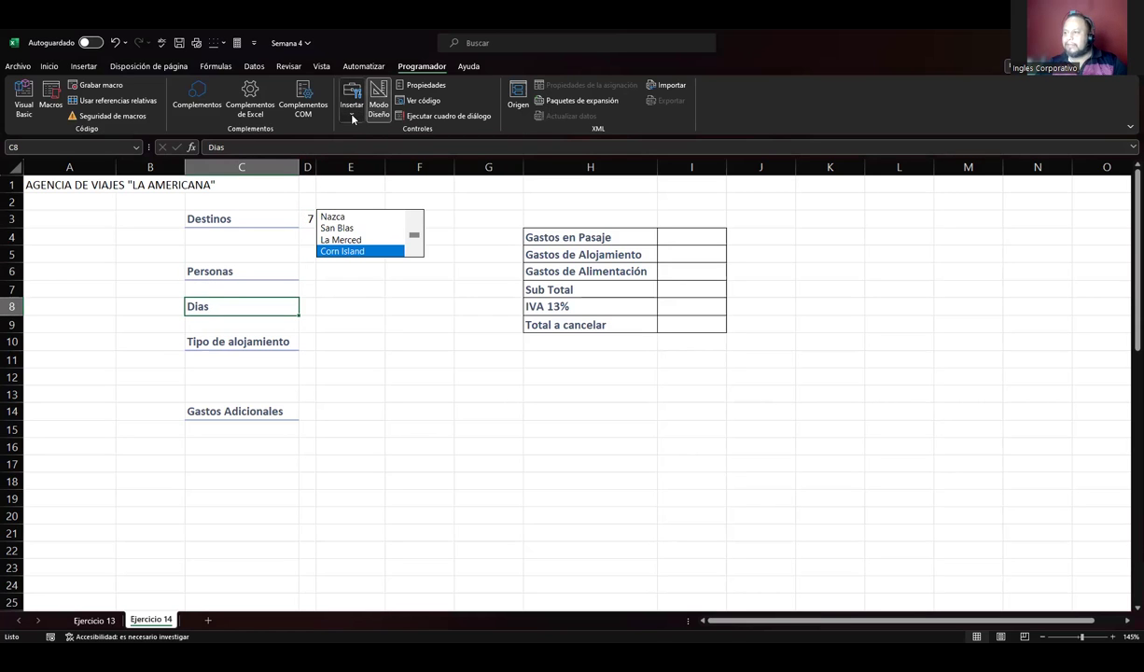
left_click(352, 113)
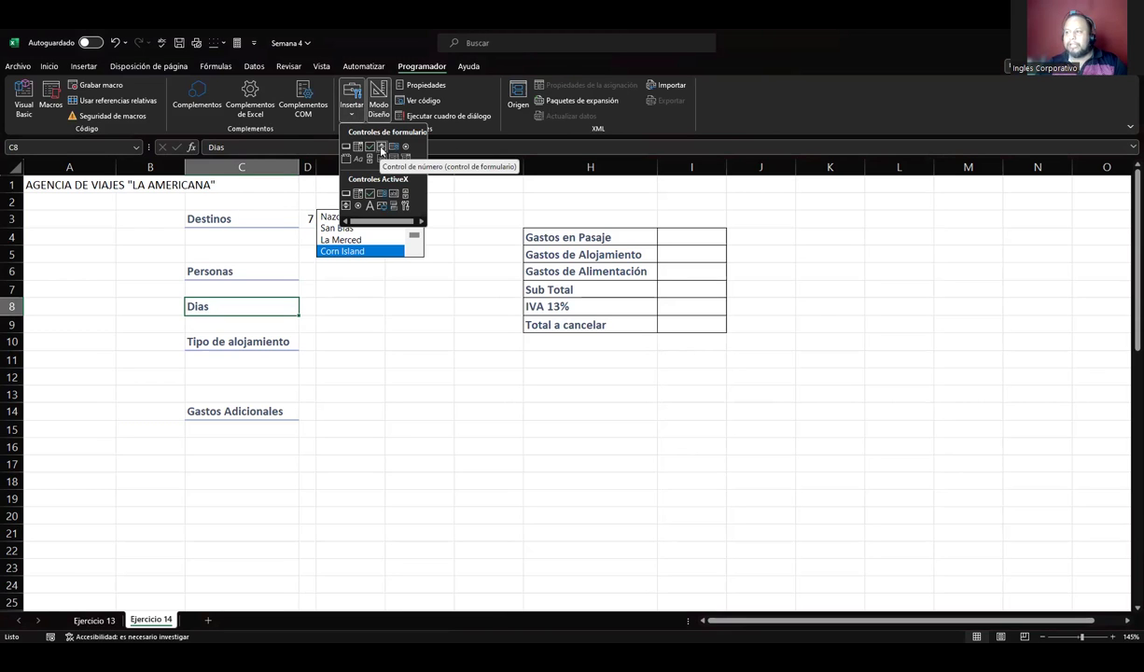
left_click(380, 146)
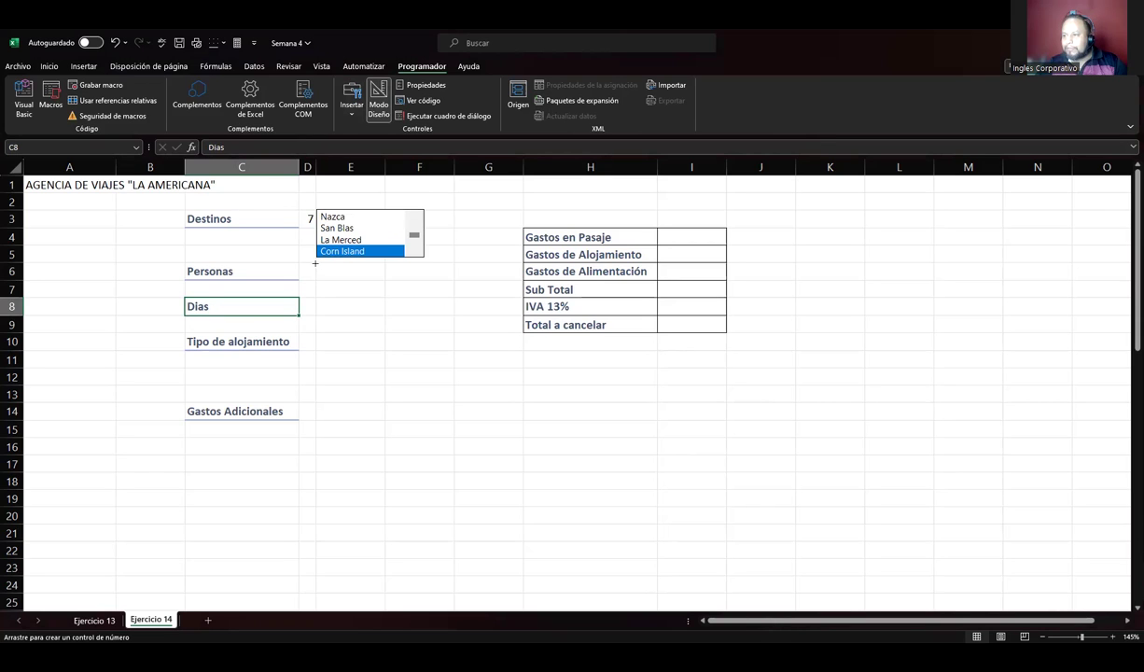
left_click_drag(316, 262, 333, 278)
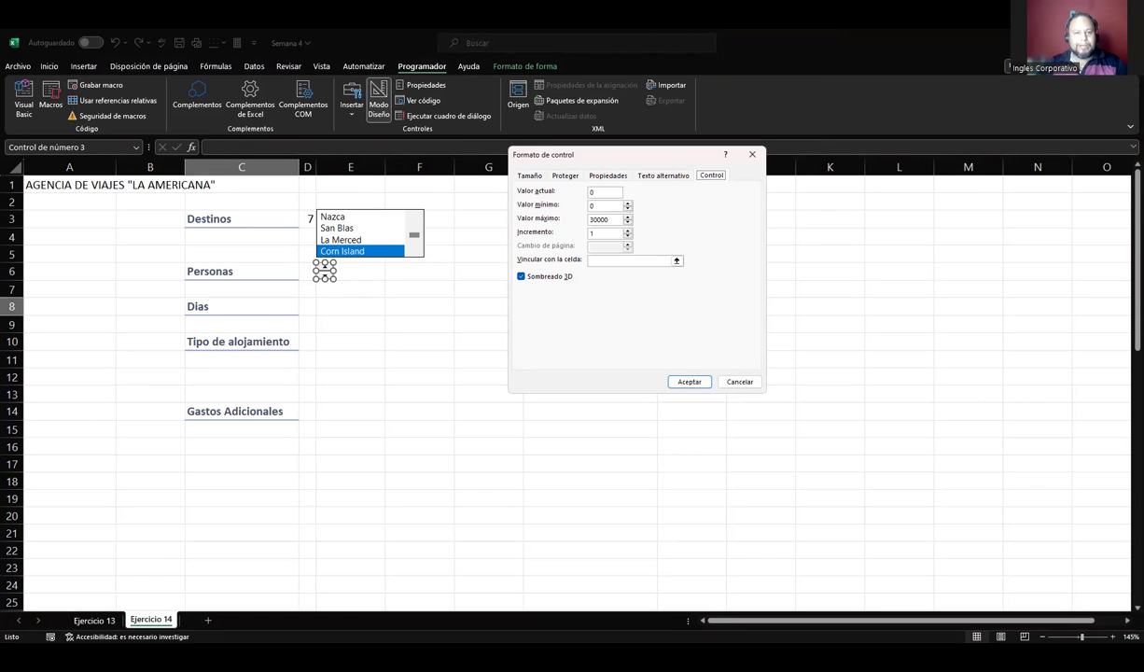
left_click(740, 382)
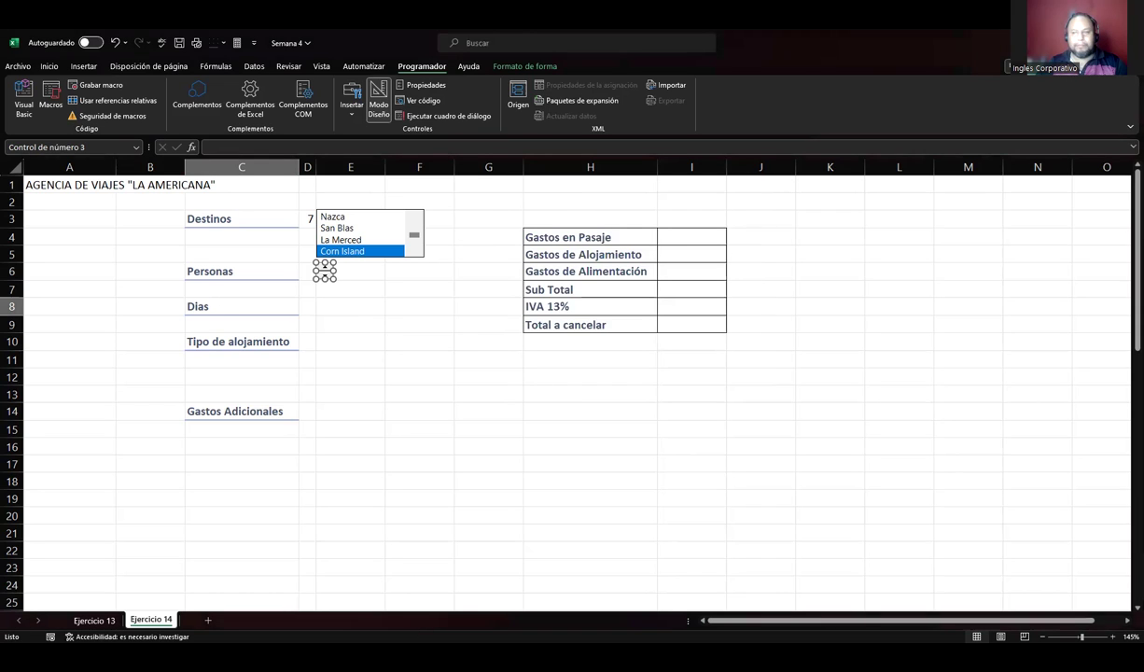
left_click(324, 276)
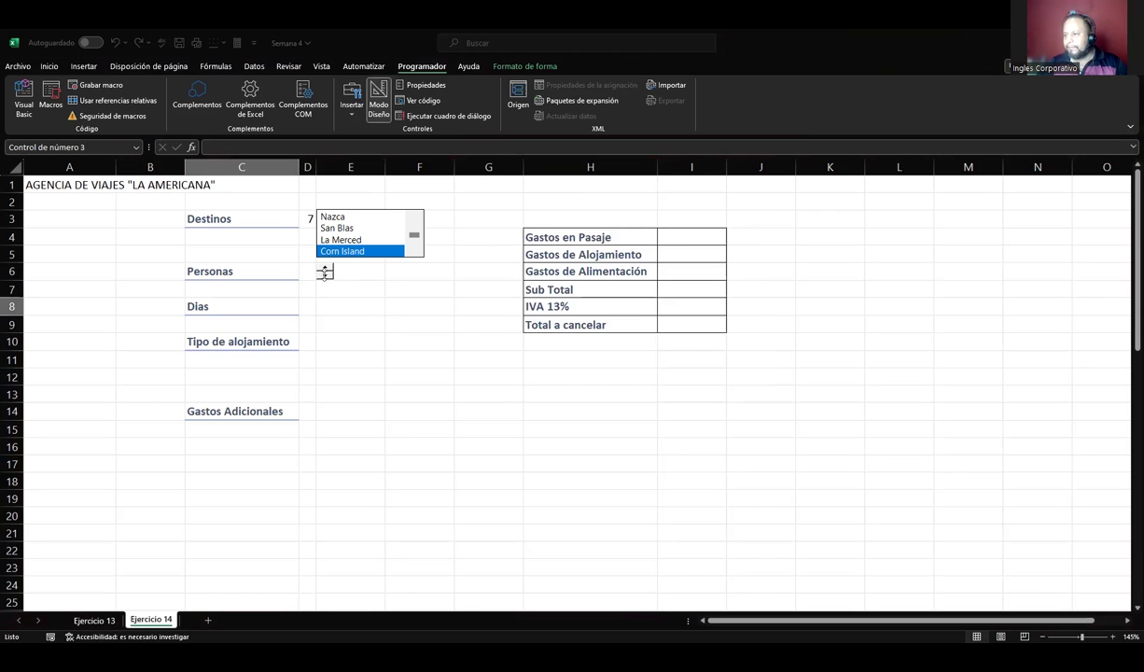
left_click_drag(324, 271, 395, 271)
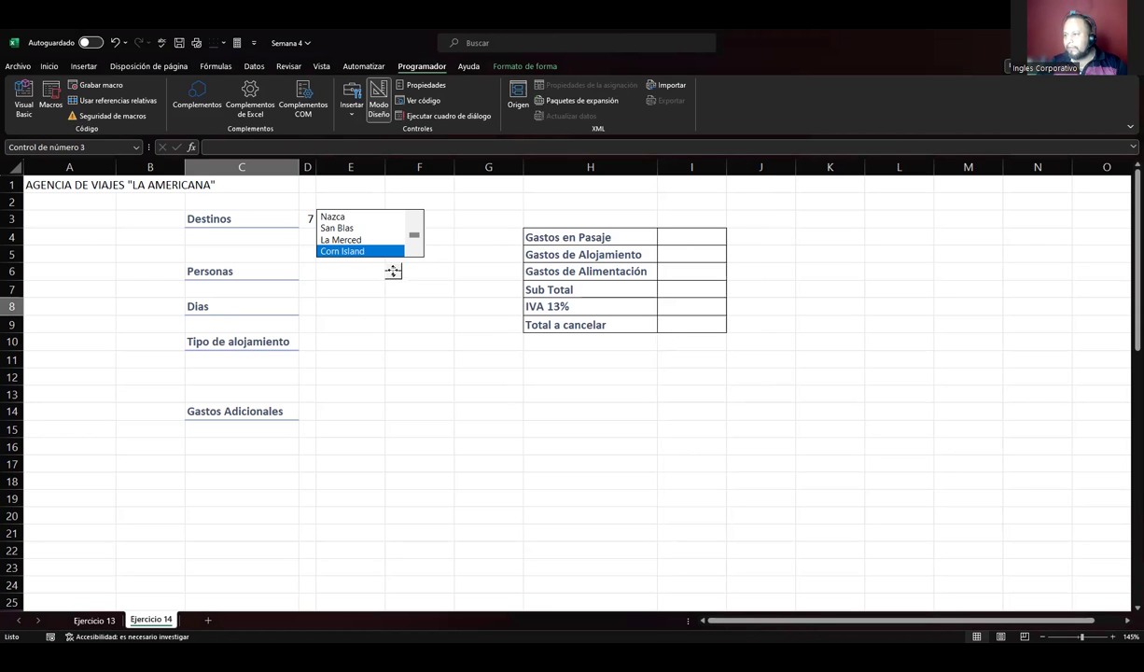
Apply a box border to cells E6 and E8
left_click(343, 271)
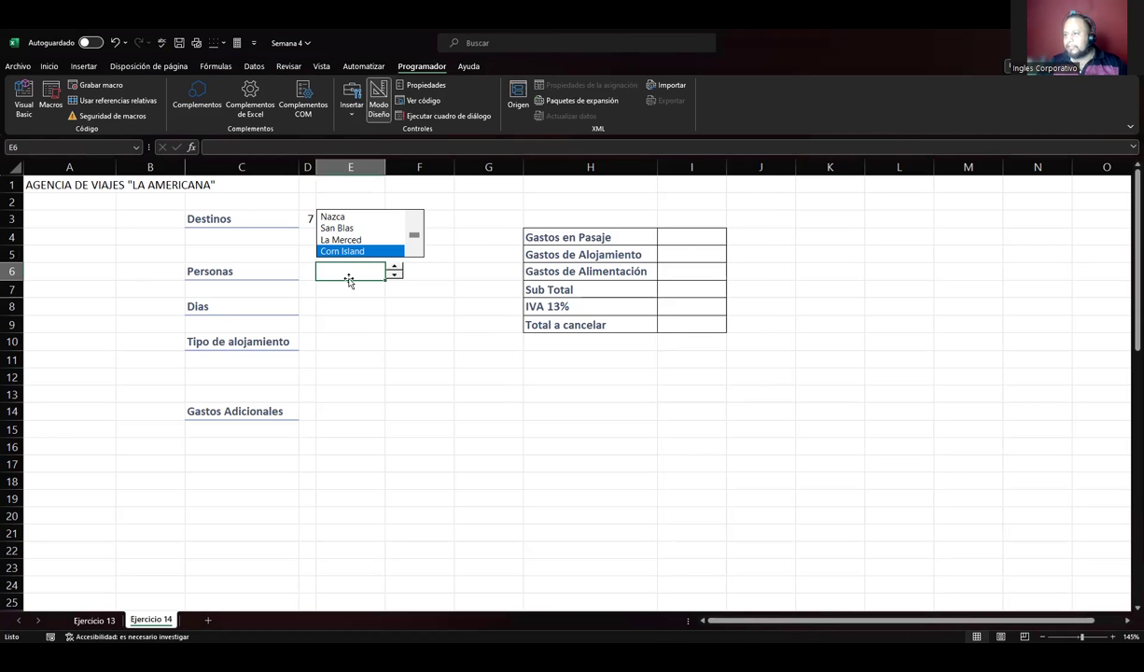
left_click(51, 66)
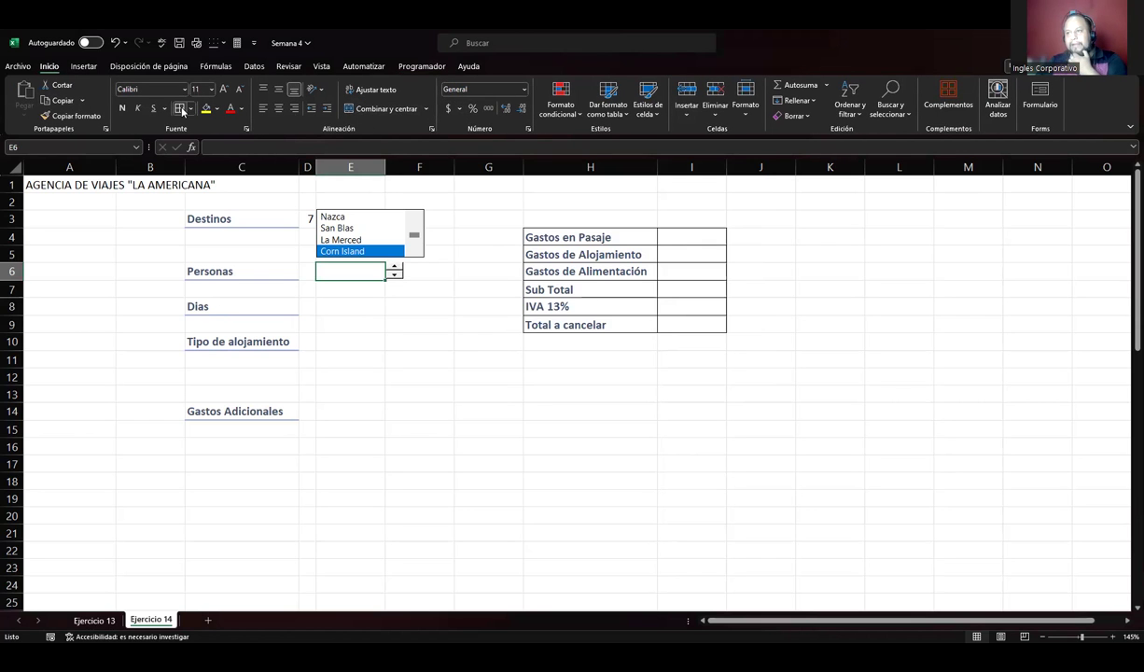
left_click(347, 304)
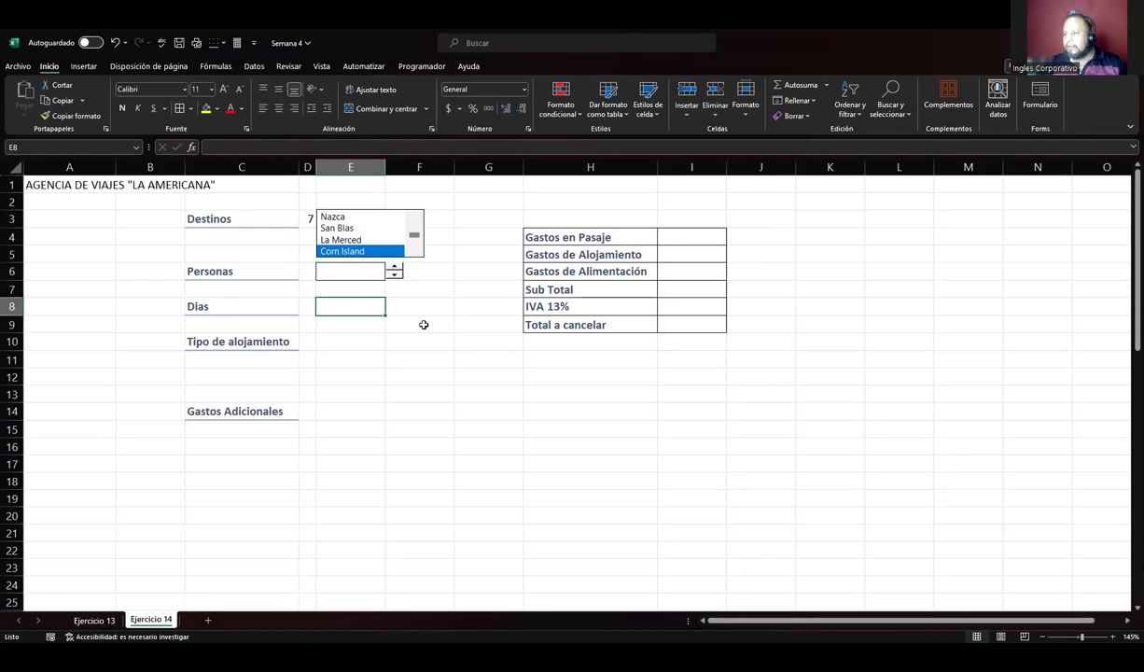
Copy the Personas spin button and paste the copy beside cell E8 for Dias
left_click(392, 270, "ctrl")
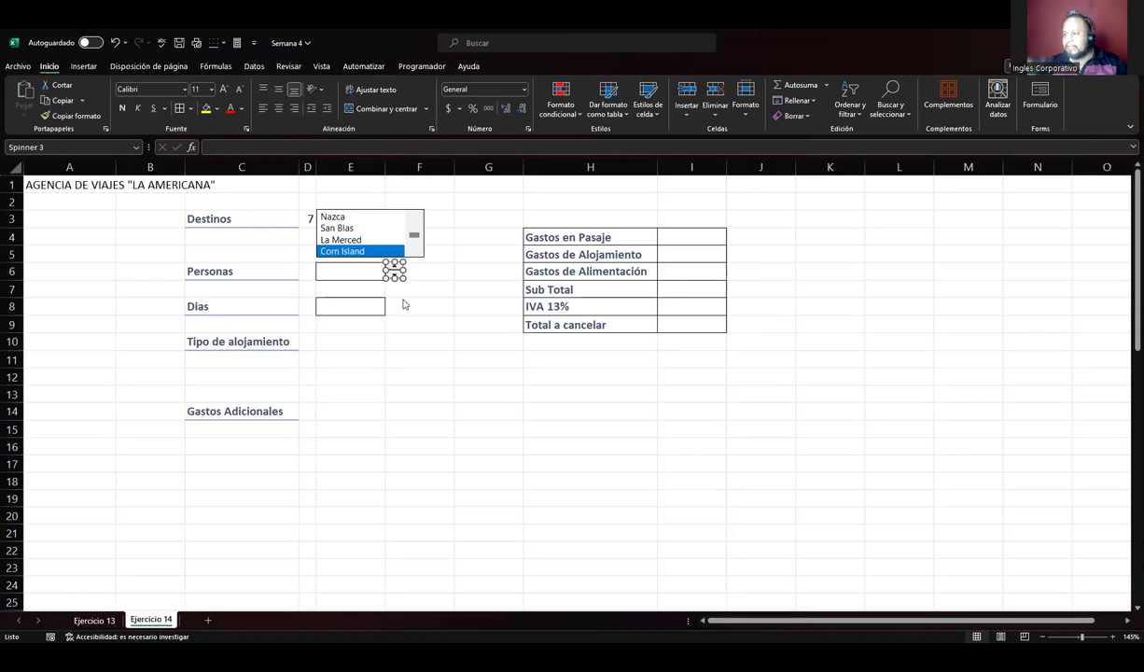
key("ctrl+c")
left_click(407, 306)
key("ctrl+v")
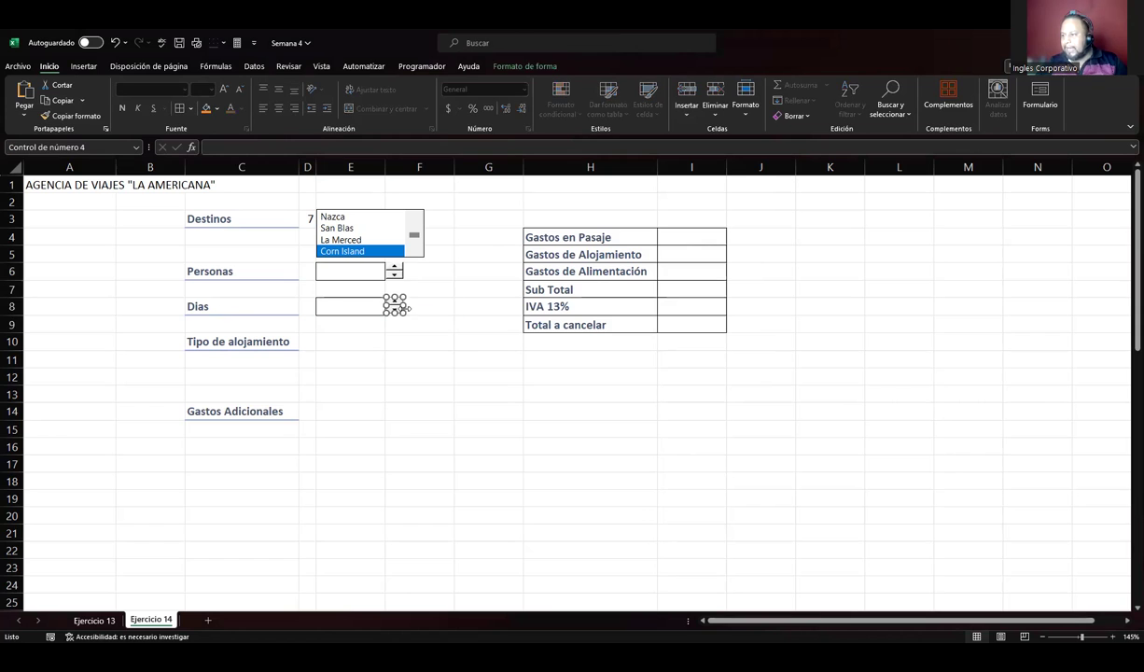
left_click(421, 316)
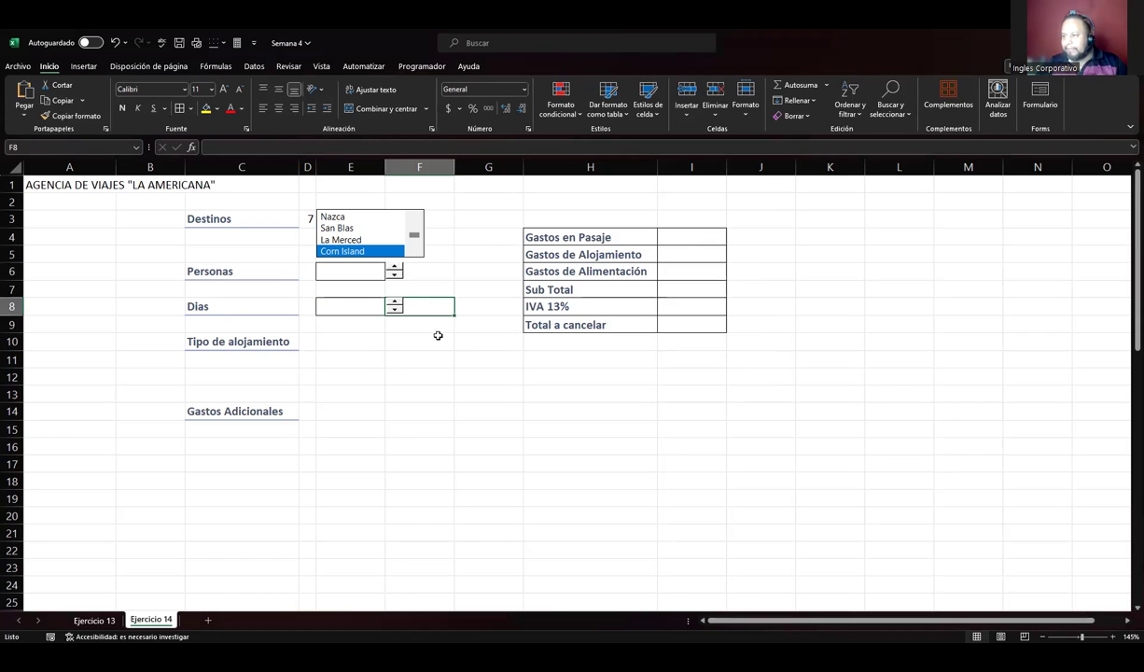
left_click(395, 306, "ctrl")
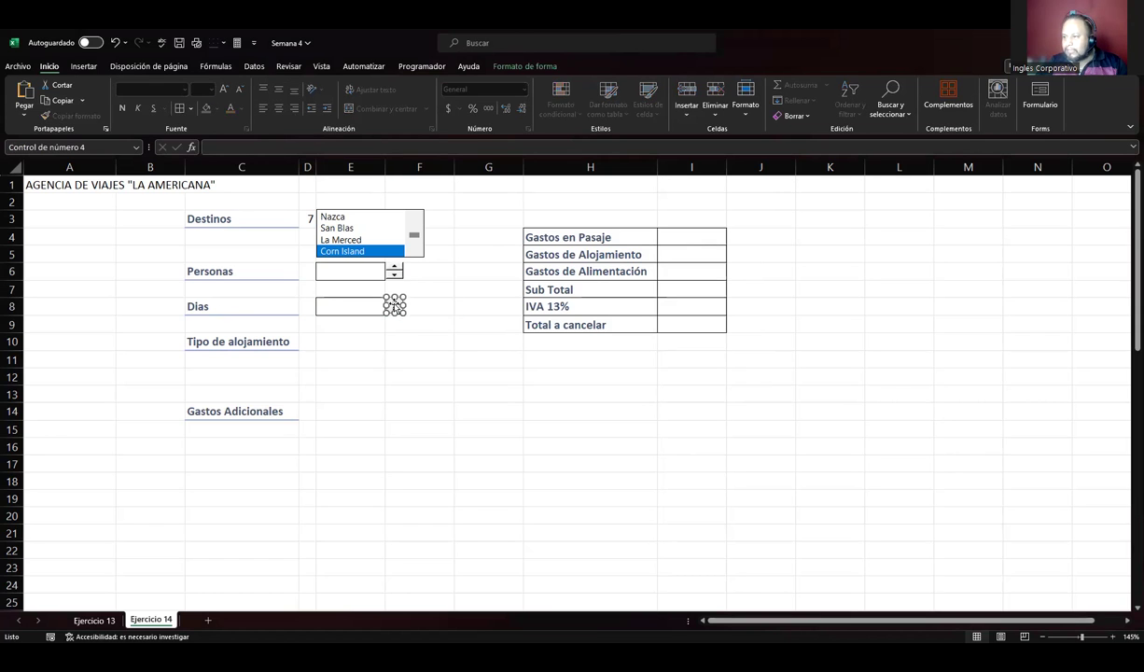
left_click(413, 338)
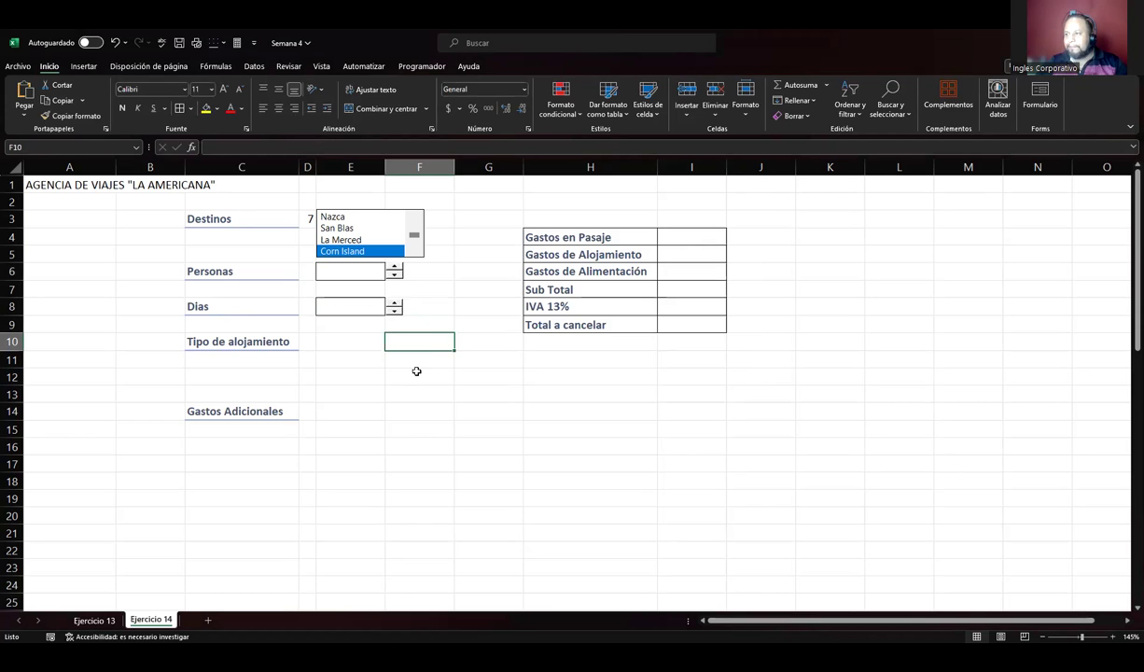
left_click(393, 269, "ctrl")
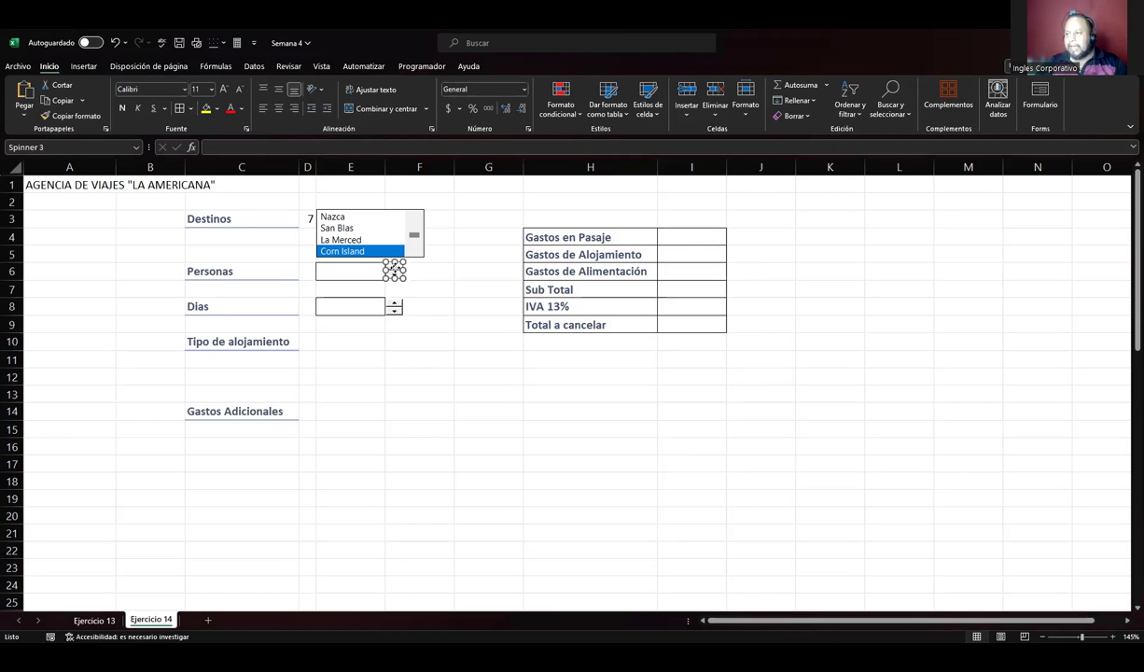
In the Personas spinner's Formato de control, set minimum 1 and maximum 10
right_click(394, 269)
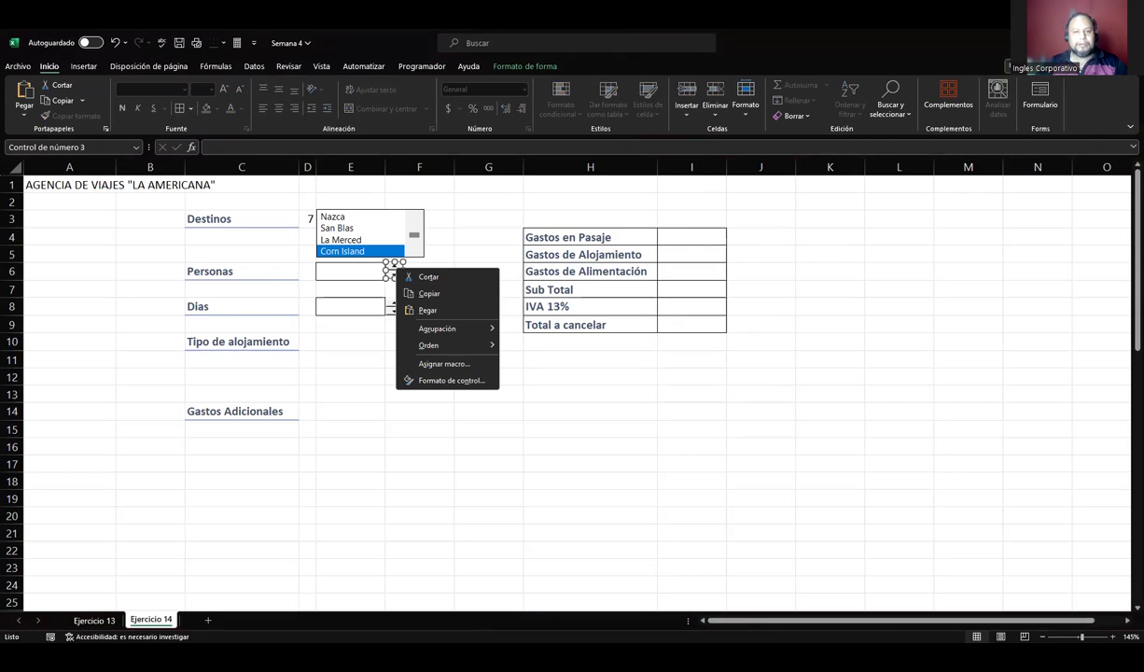
left_click(451, 380)
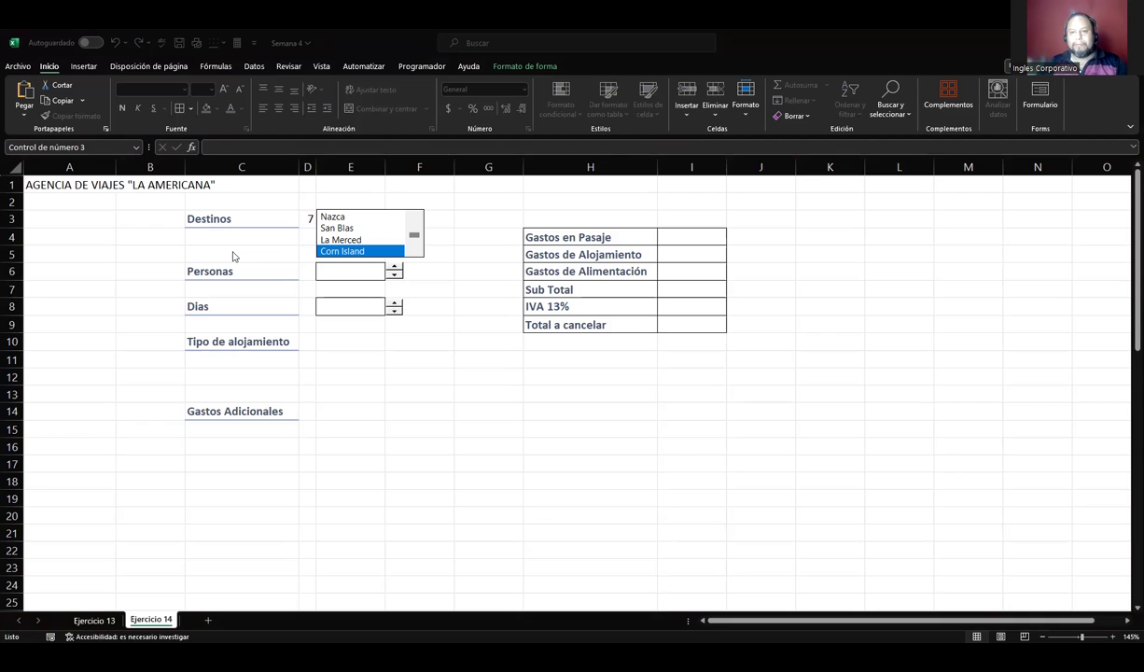
right_click(396, 277)
mouse_move(438, 332)
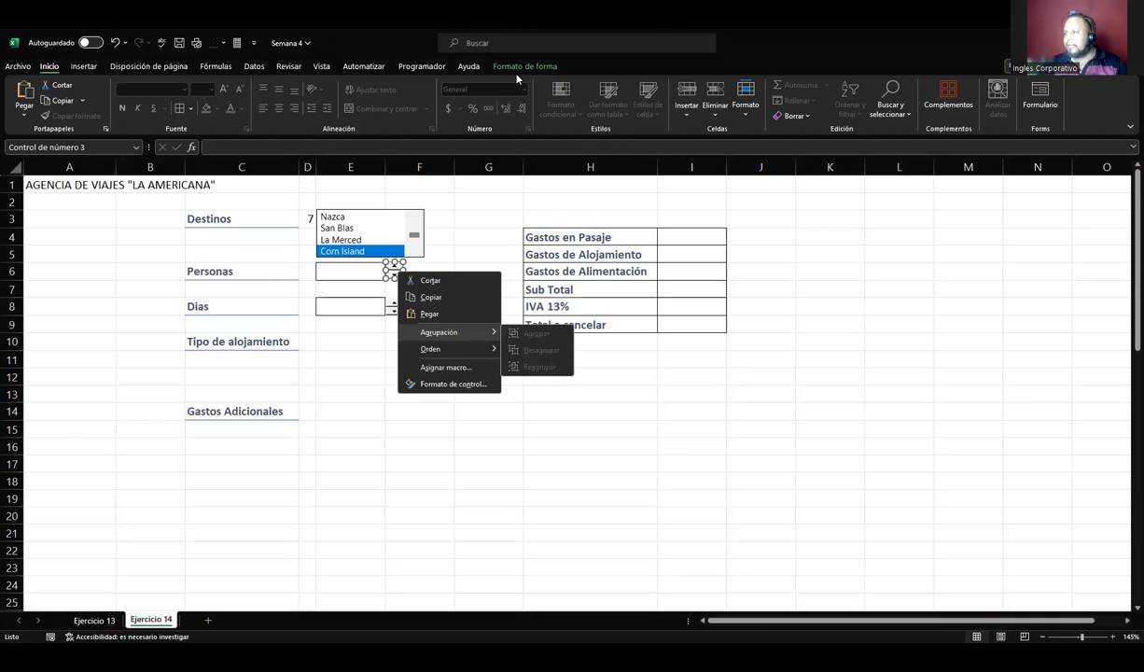
left_click(426, 71)
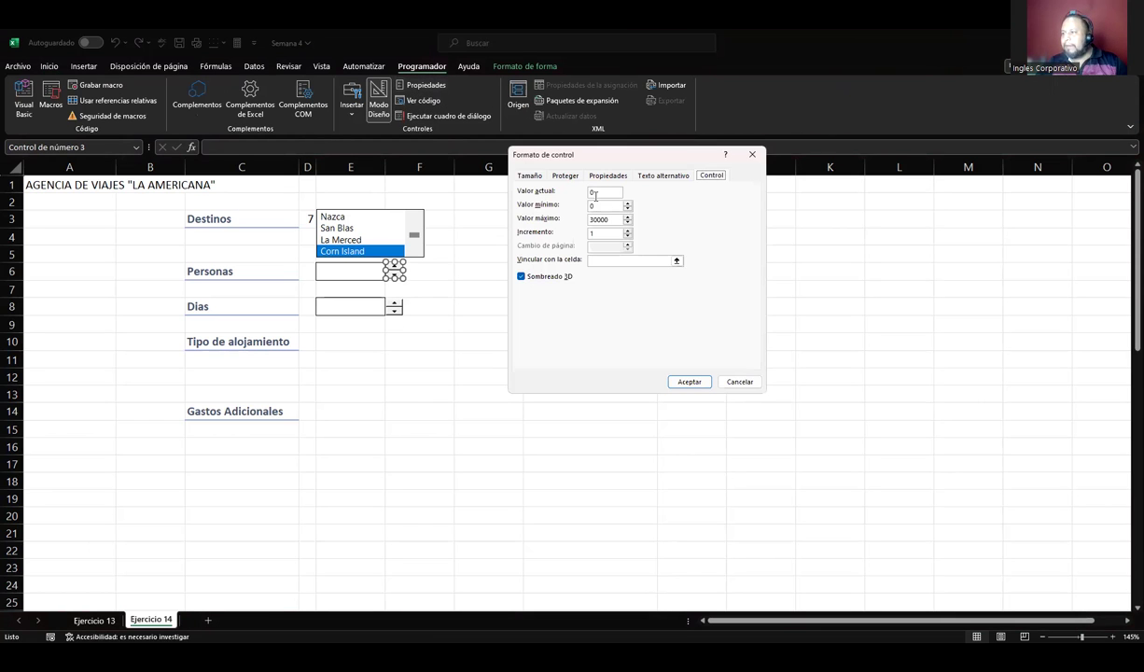
left_click(595, 193)
type("1")
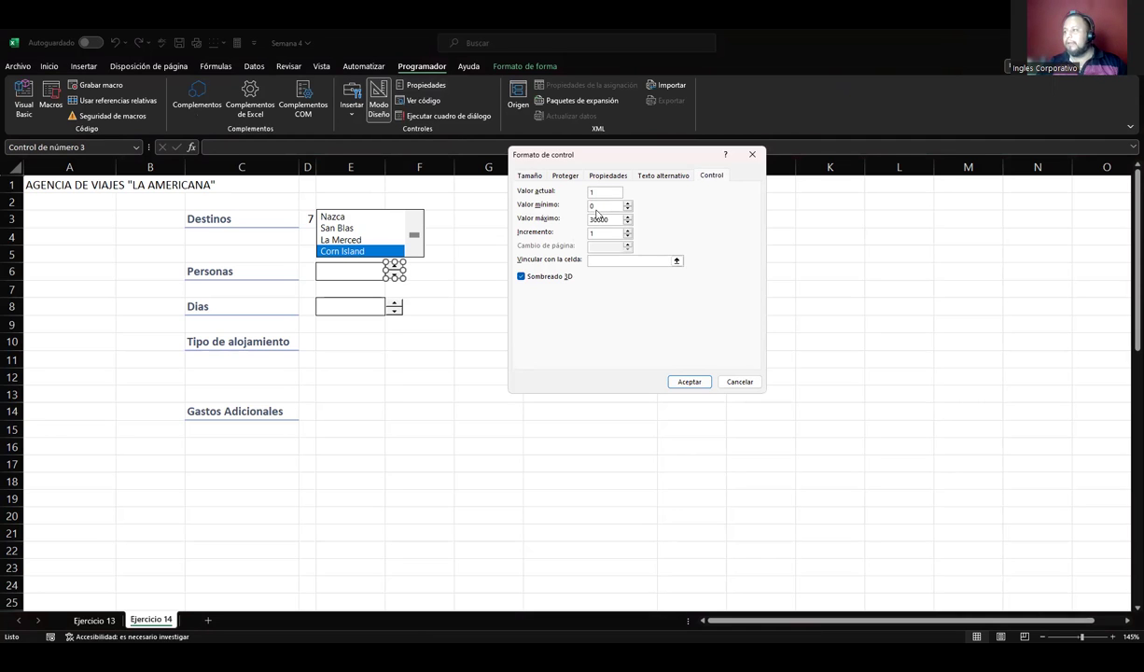
double_click(595, 207)
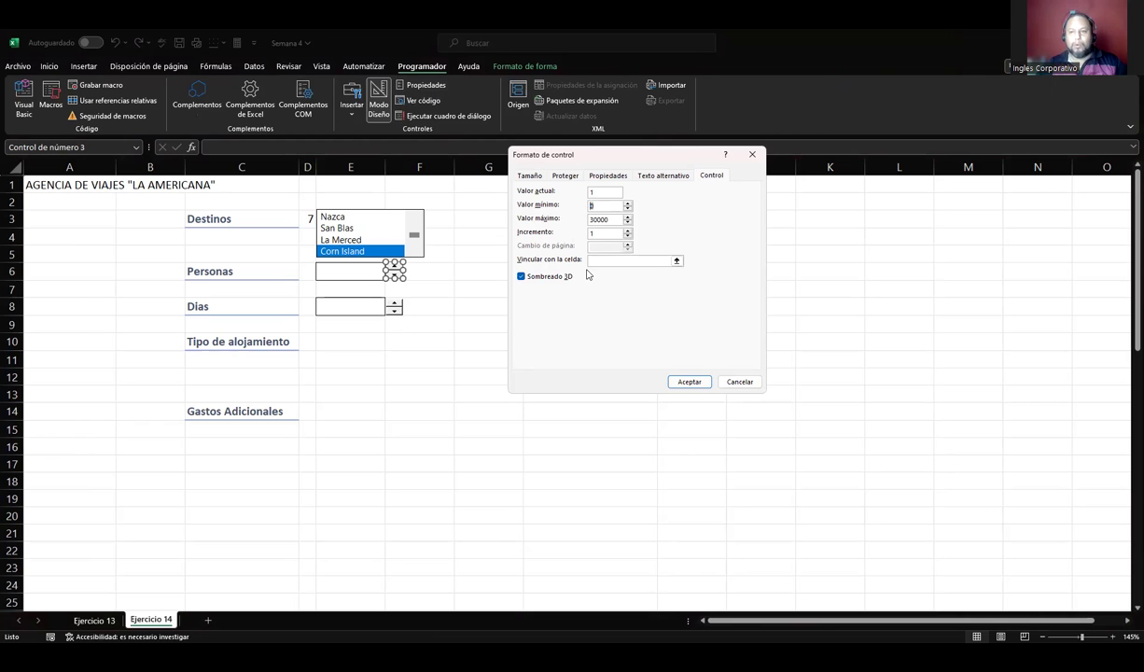
type("1")
key("Tab")
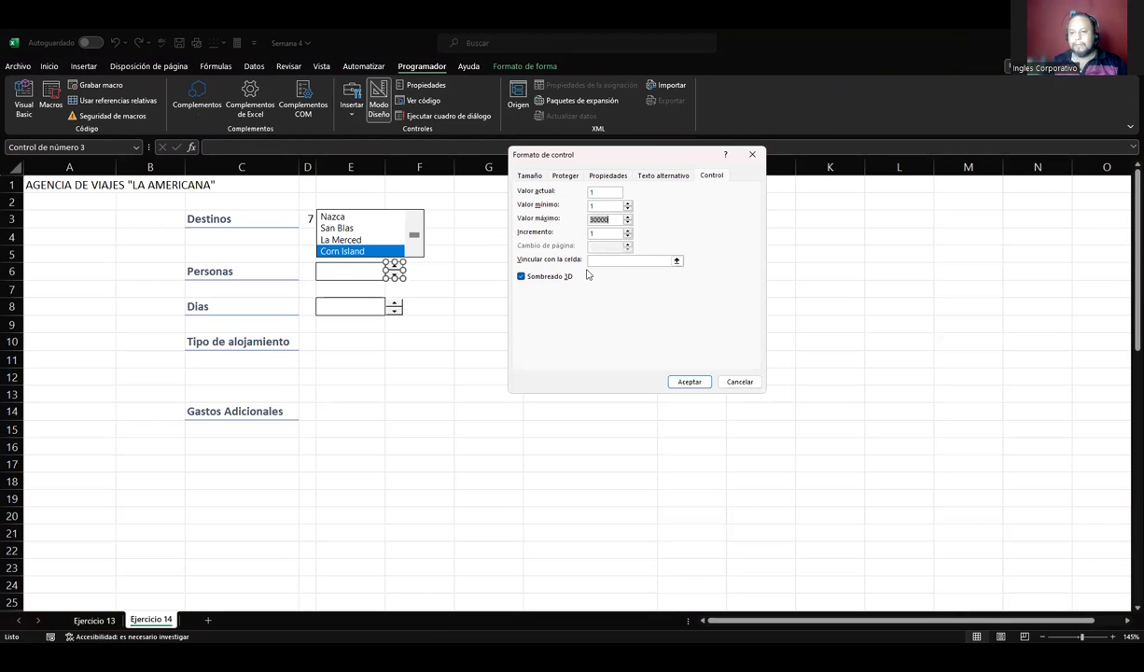
type("10")
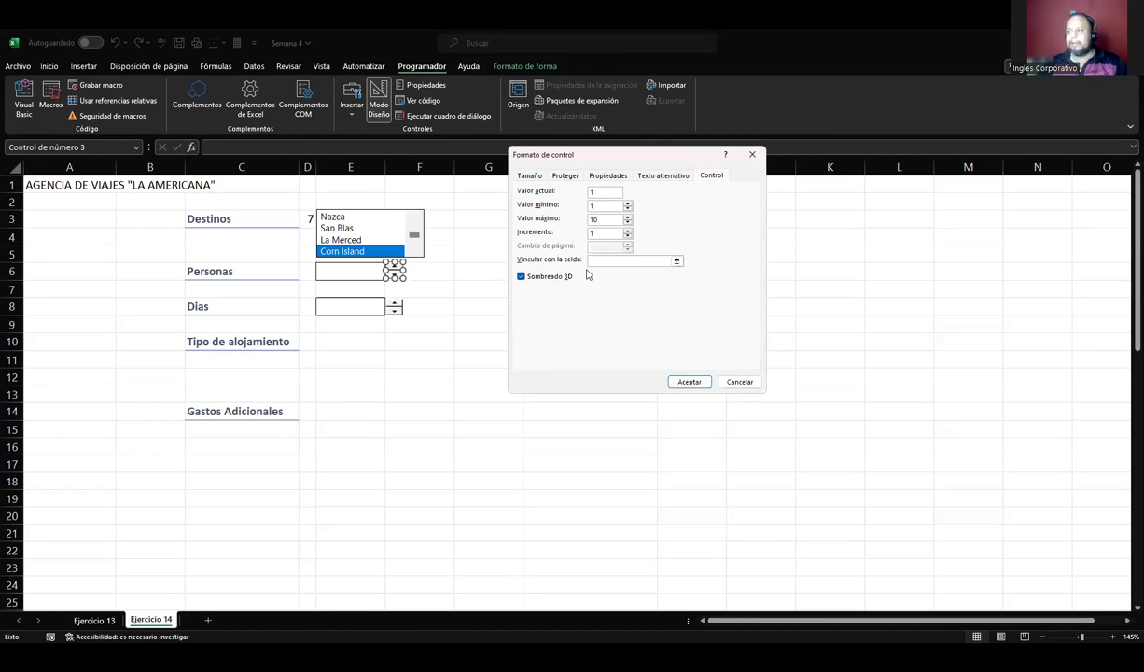
Link the Personas spinner to cell $E$6, confirm, and test it by raising the count twice
left_click(598, 235)
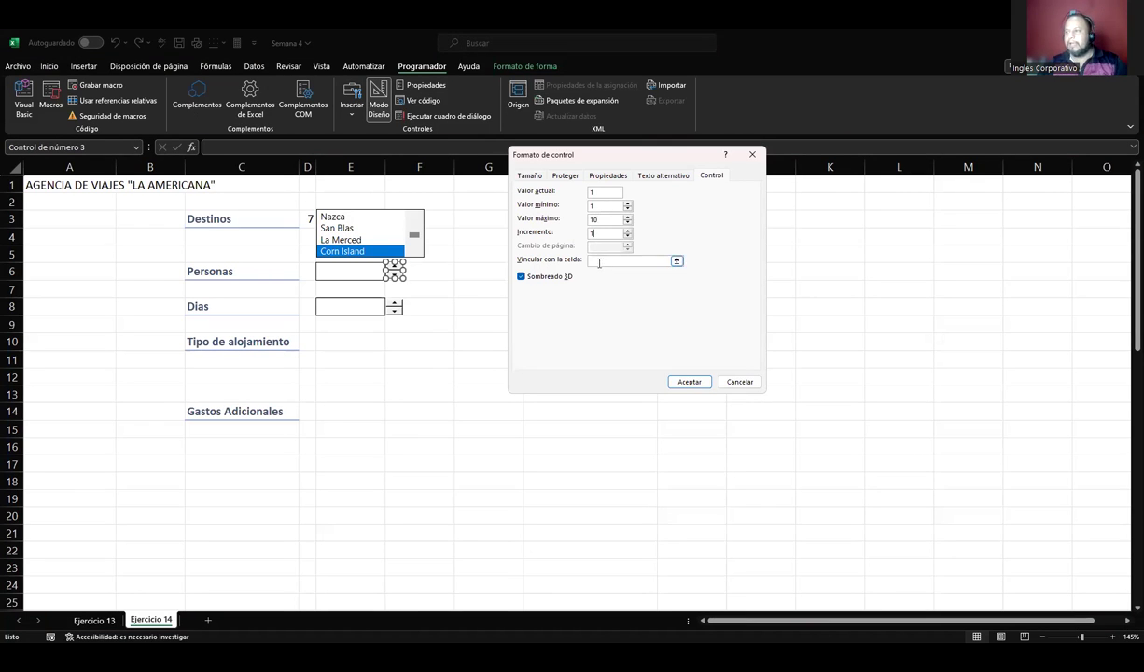
left_click(598, 262)
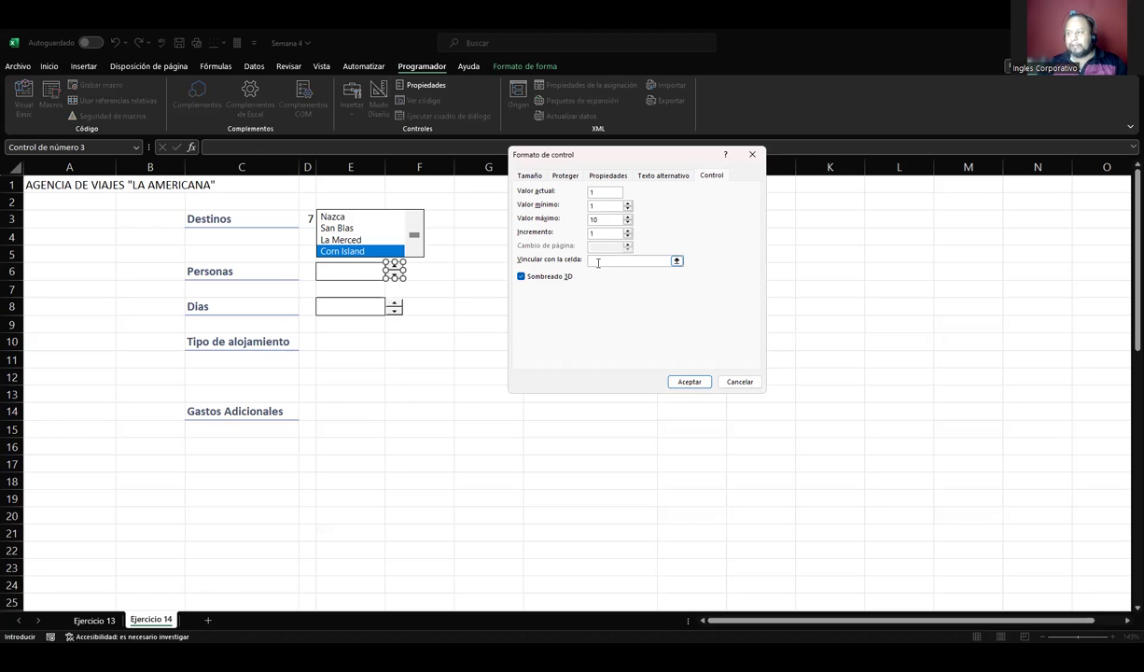
left_click(343, 272)
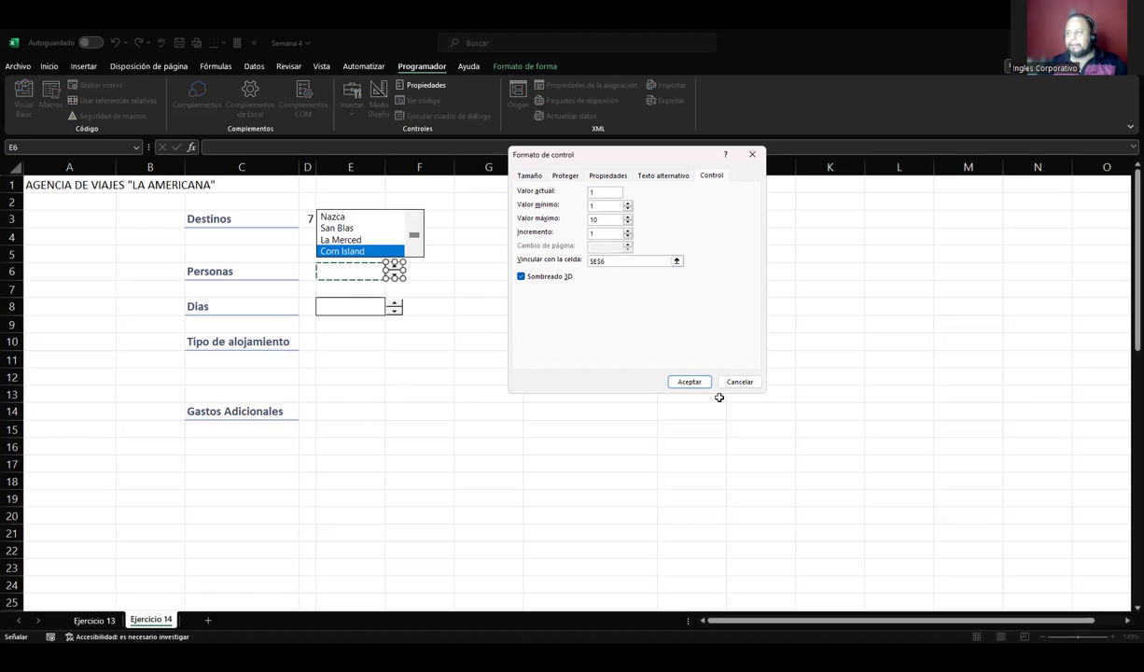
left_click(686, 382)
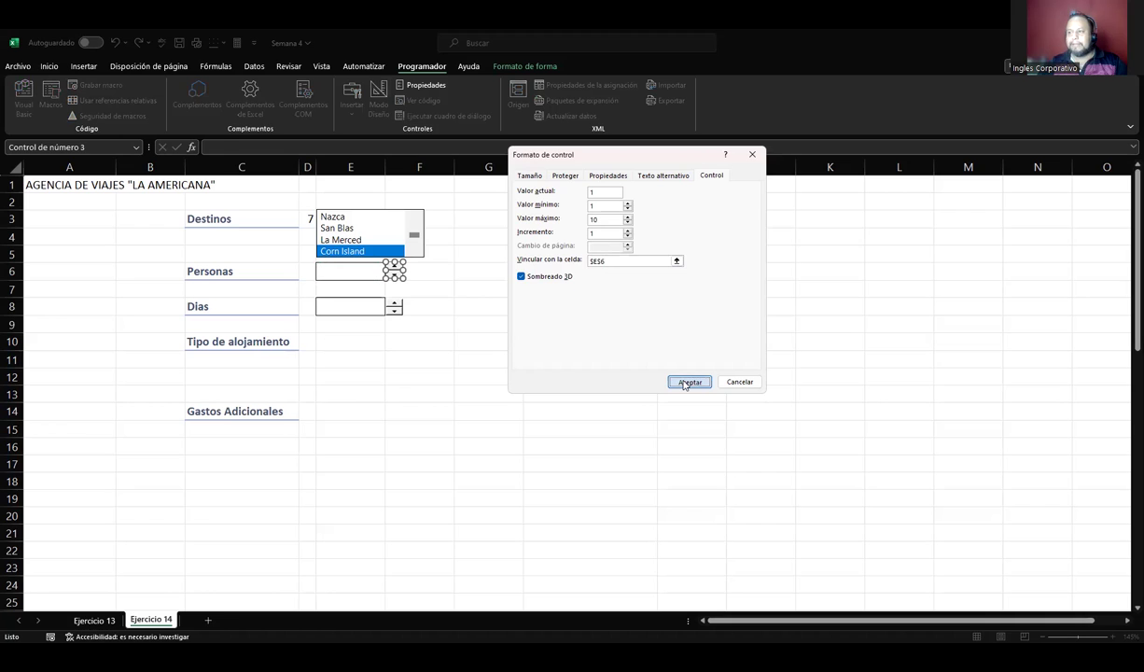
left_click(411, 266)
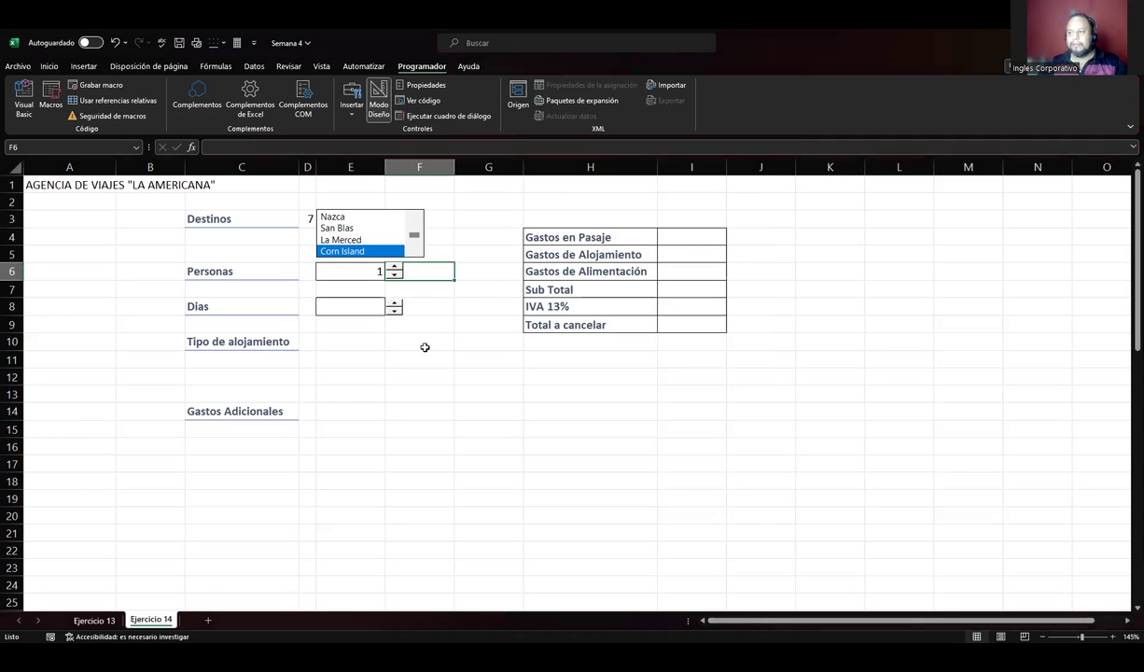
left_click(394, 266)
left_click(394, 266)
Give the Dias spinner range 1–5 with linked cell $E$8, then test the spinners
left_click(393, 266)
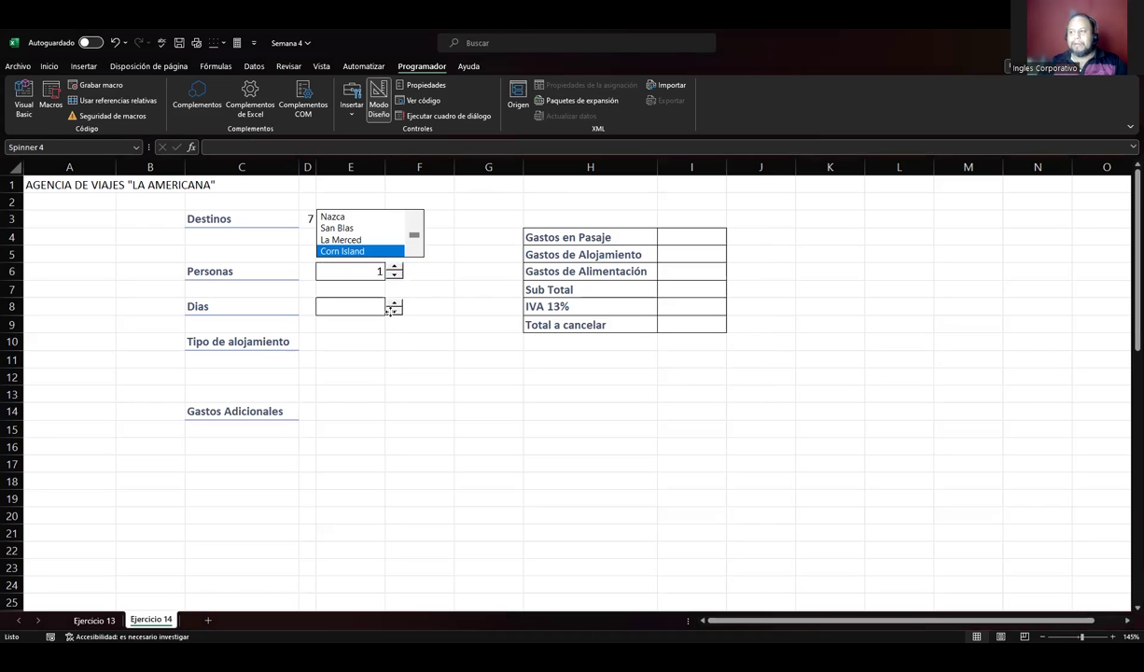
right_click(393, 306)
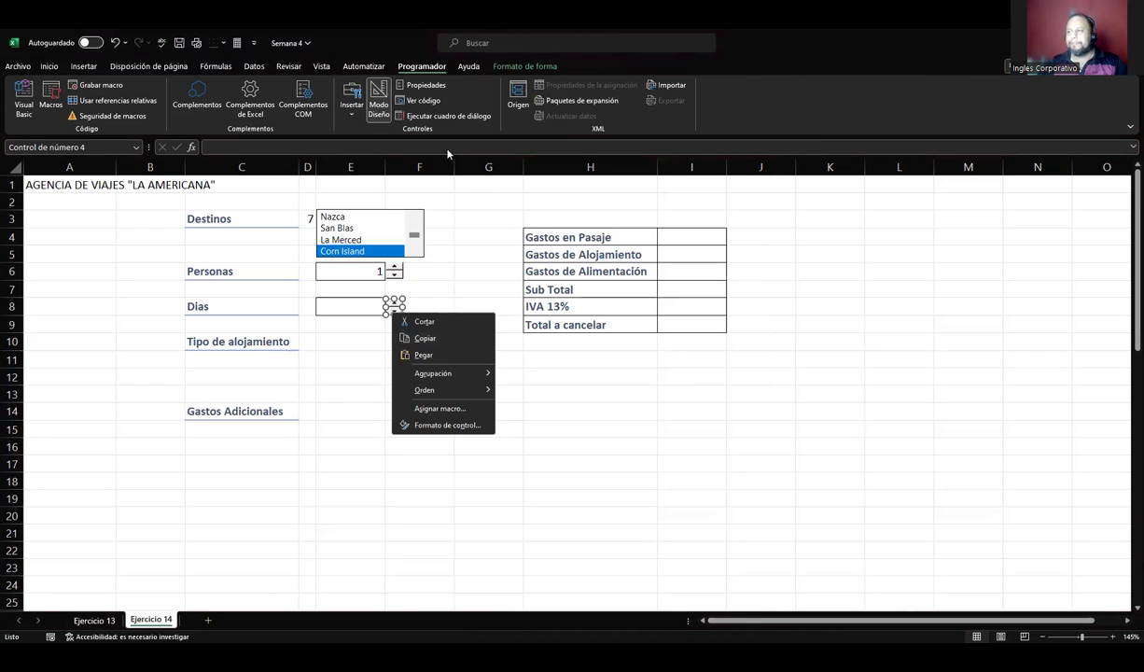
left_click(432, 88)
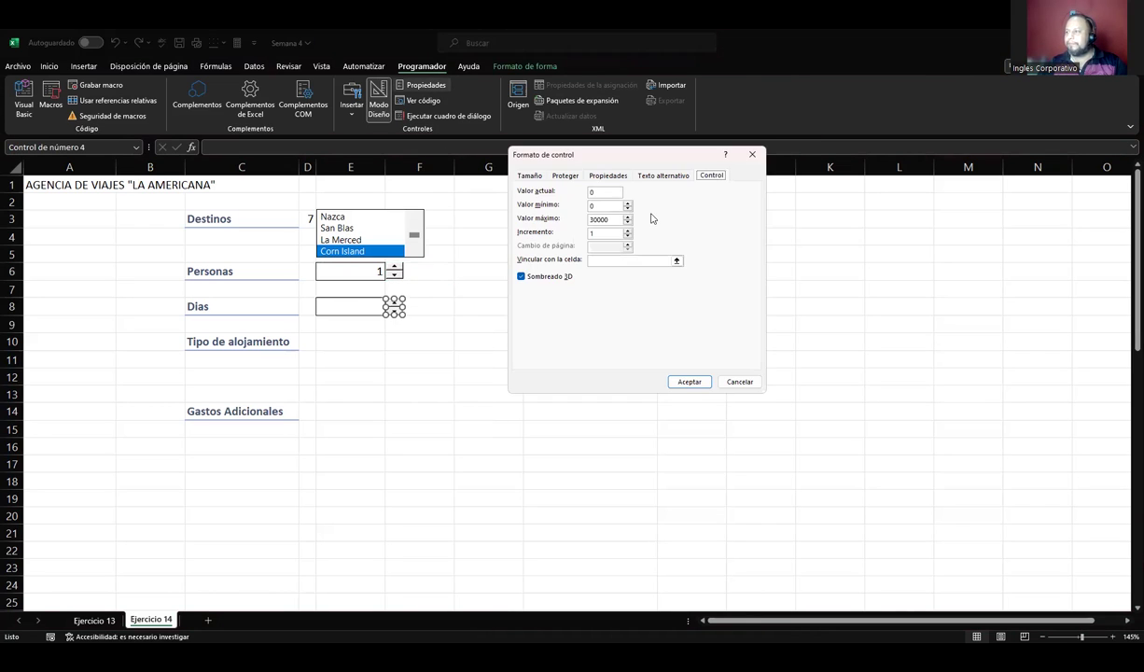
left_click(596, 193)
type("1")
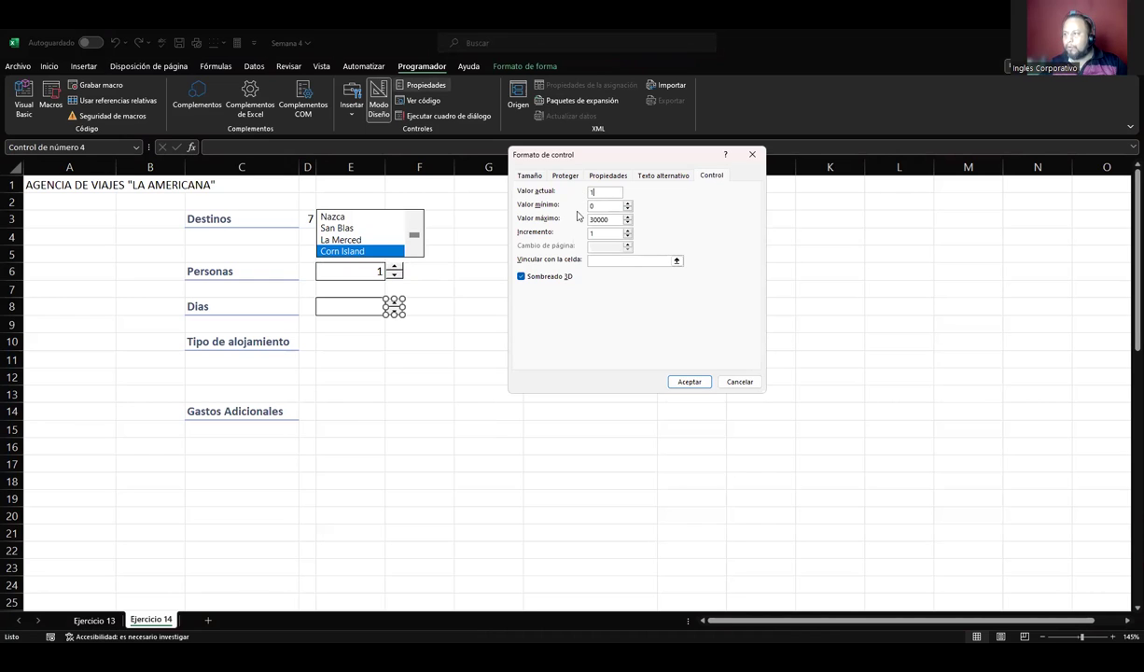
key("Tab")
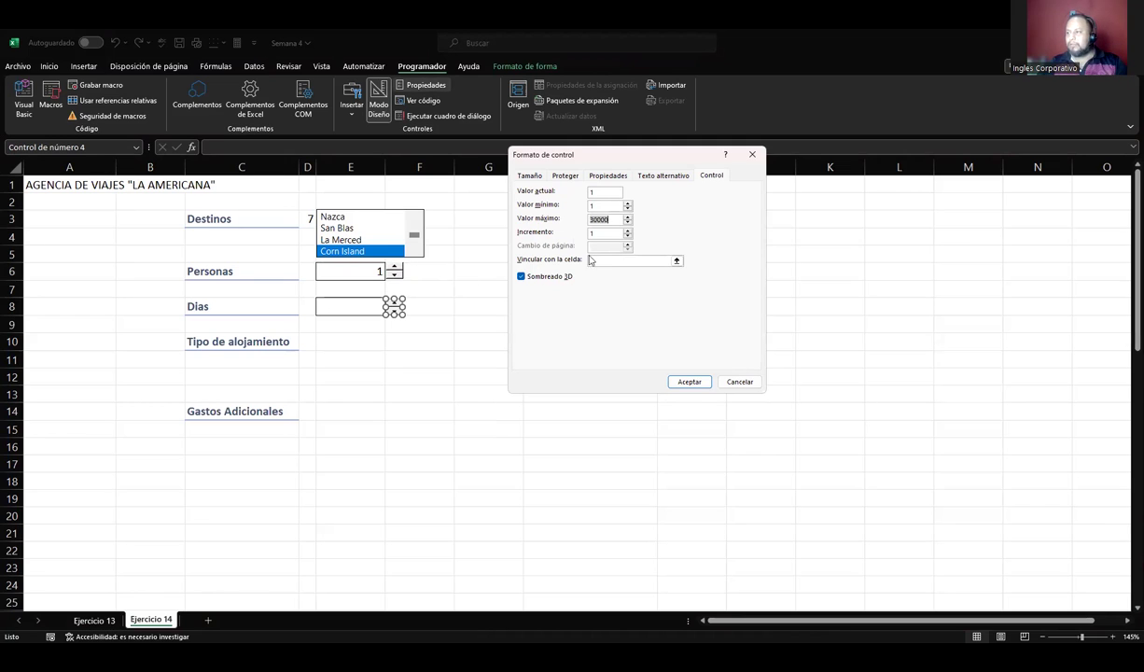
type("5")
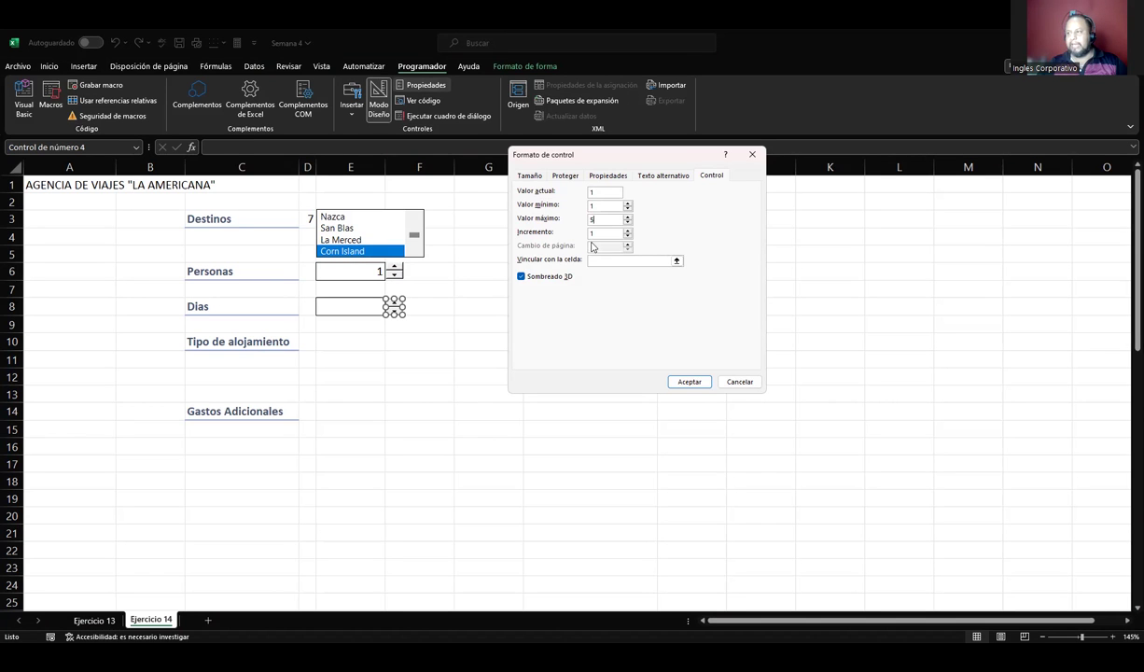
left_click(596, 261)
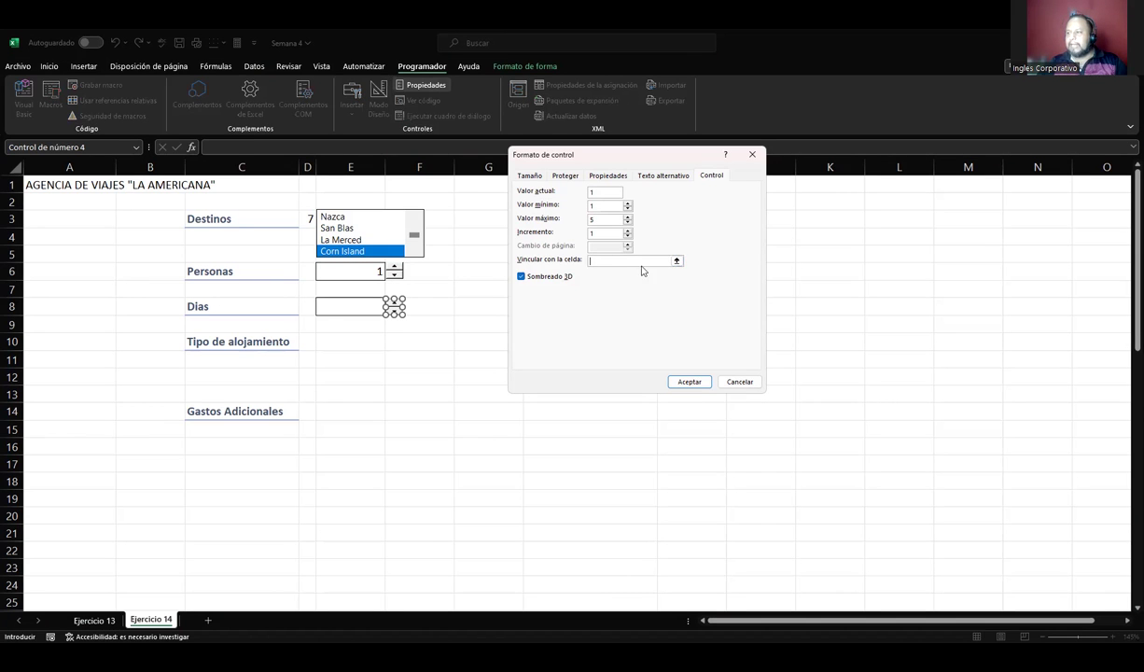
left_click(347, 310)
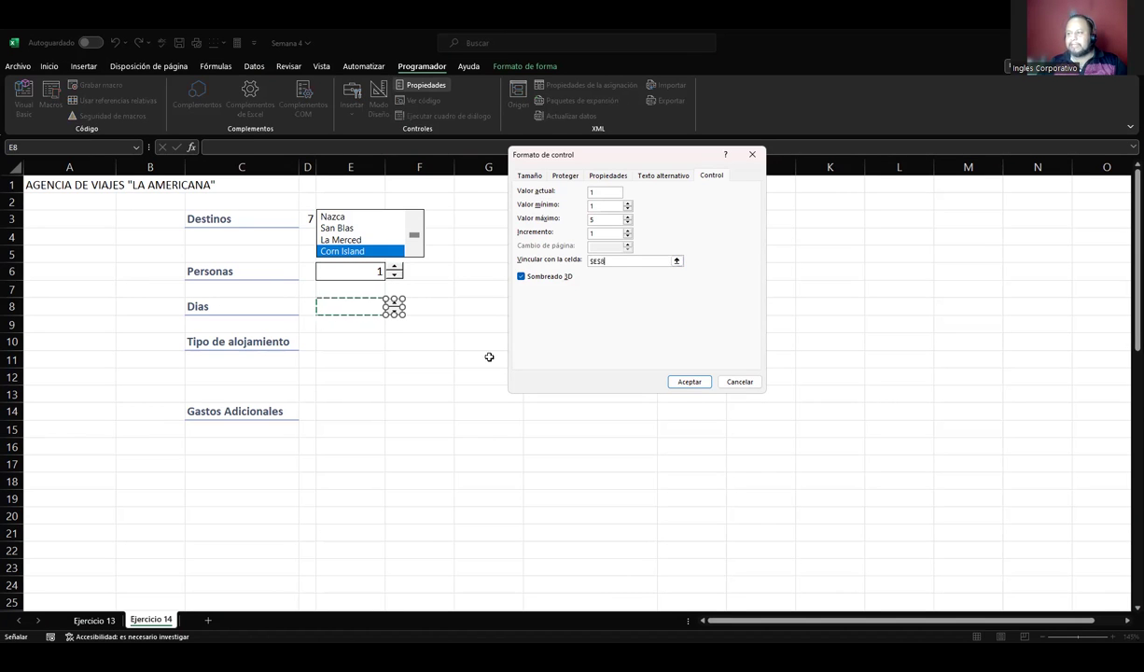
left_click(691, 382)
left_click(401, 426)
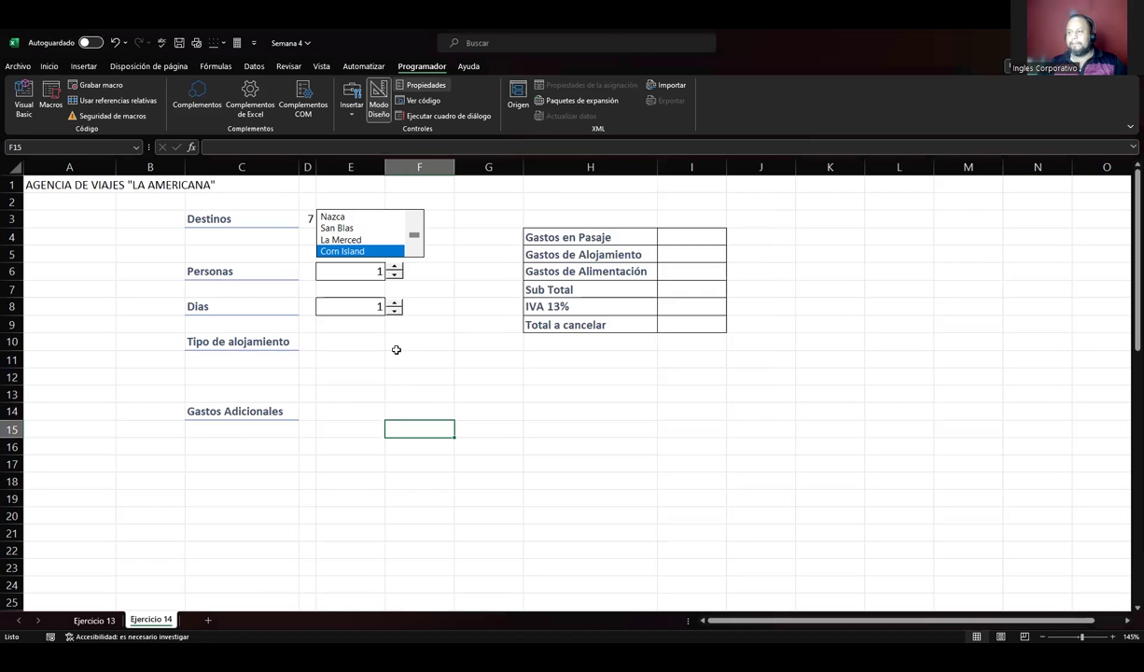
left_click(396, 268)
left_click(396, 267)
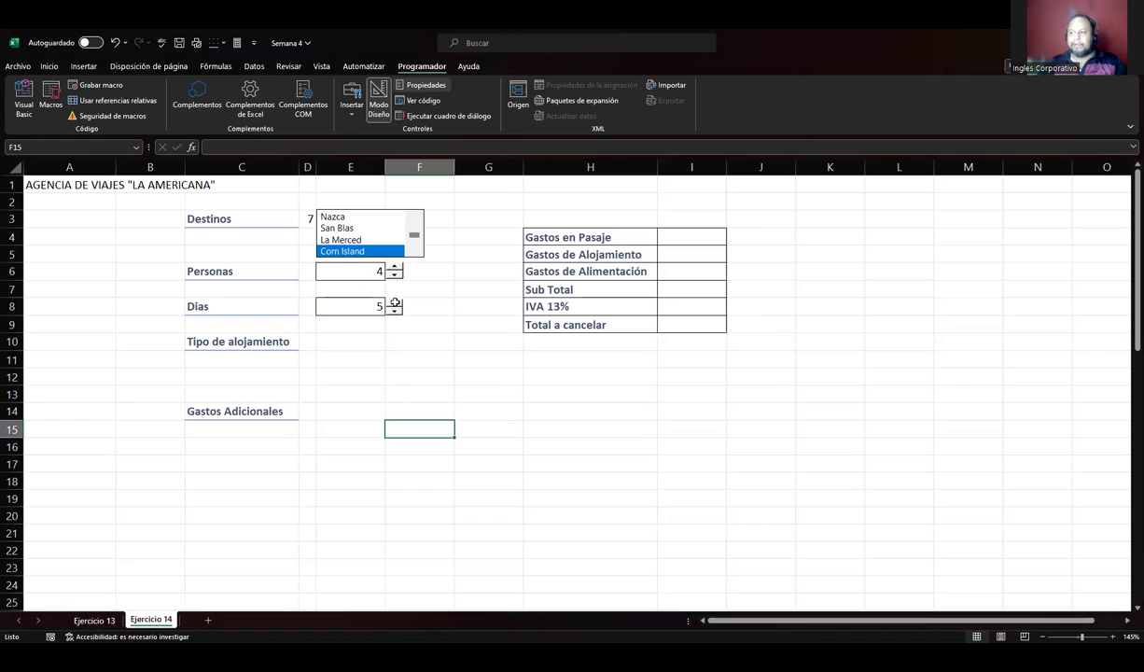
left_click(395, 267)
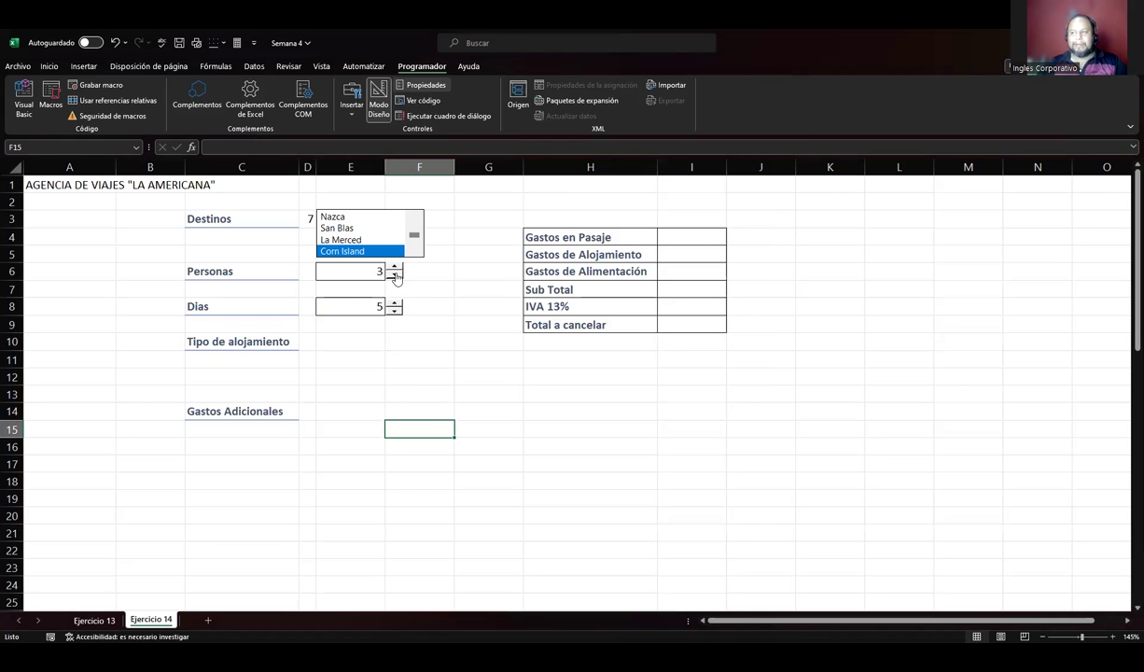
left_click(395, 311)
left_click(396, 311)
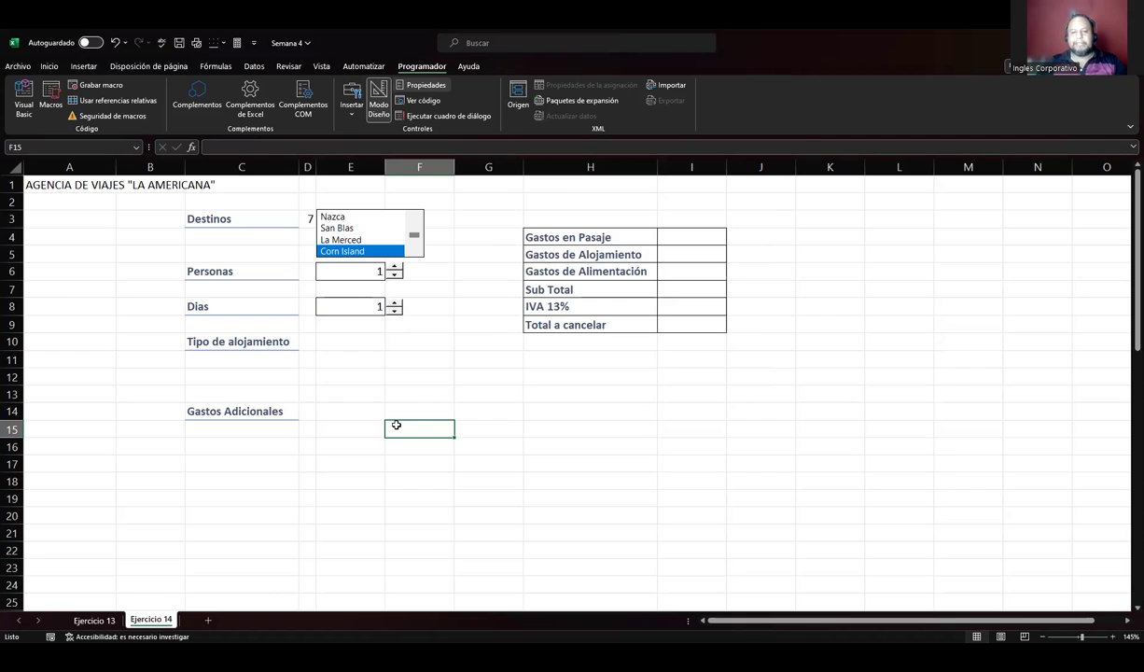
left_click(344, 346)
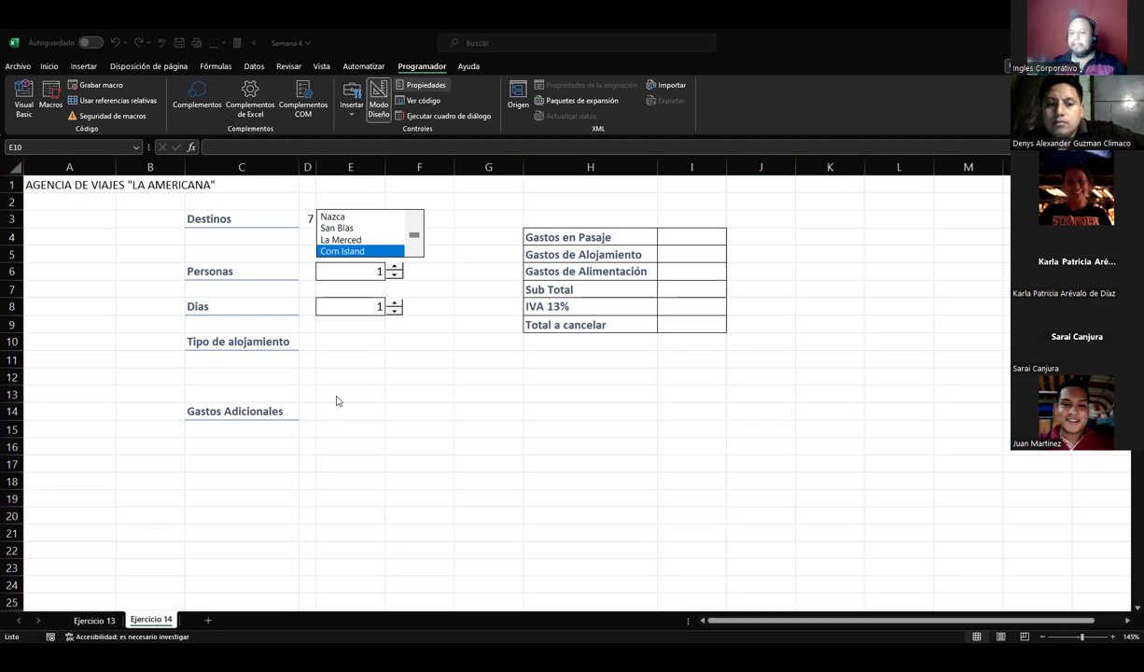
Insert a form option button at E11 and Ctrl-drag a copy into row 12
left_click(351, 119)
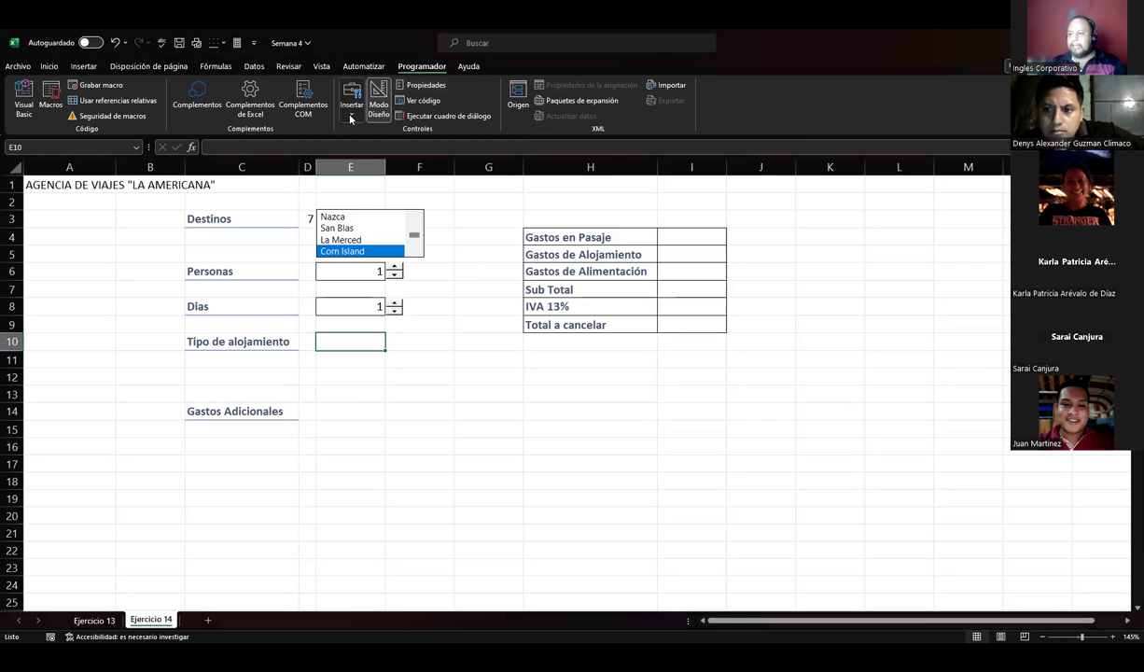
left_click(351, 116)
left_click(341, 364)
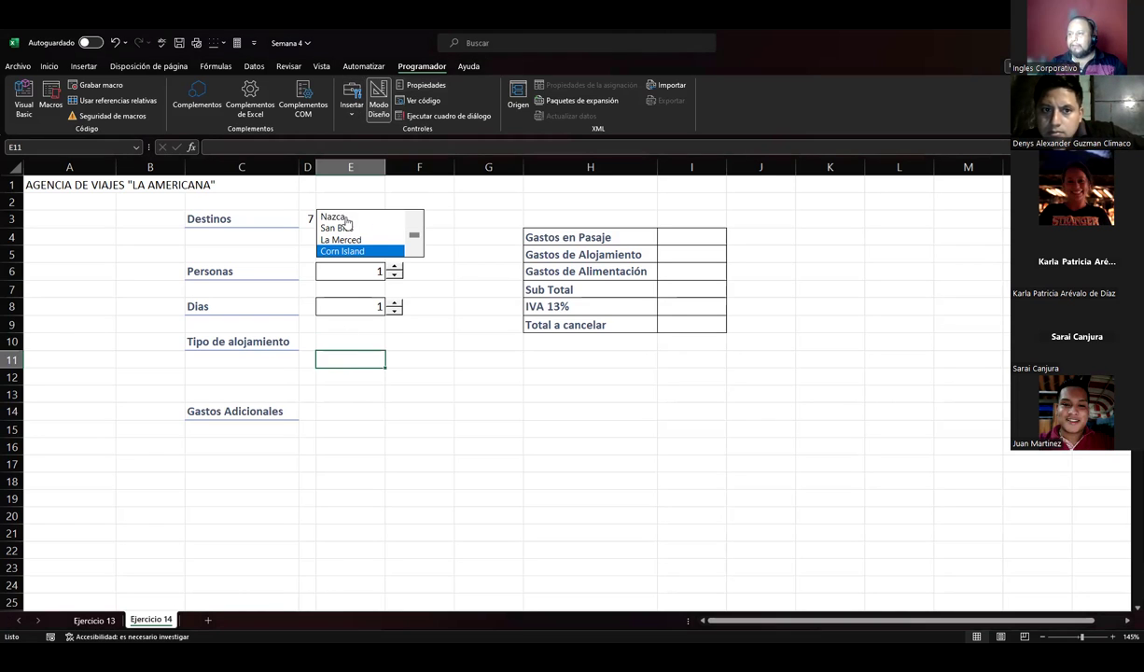
left_click(351, 102)
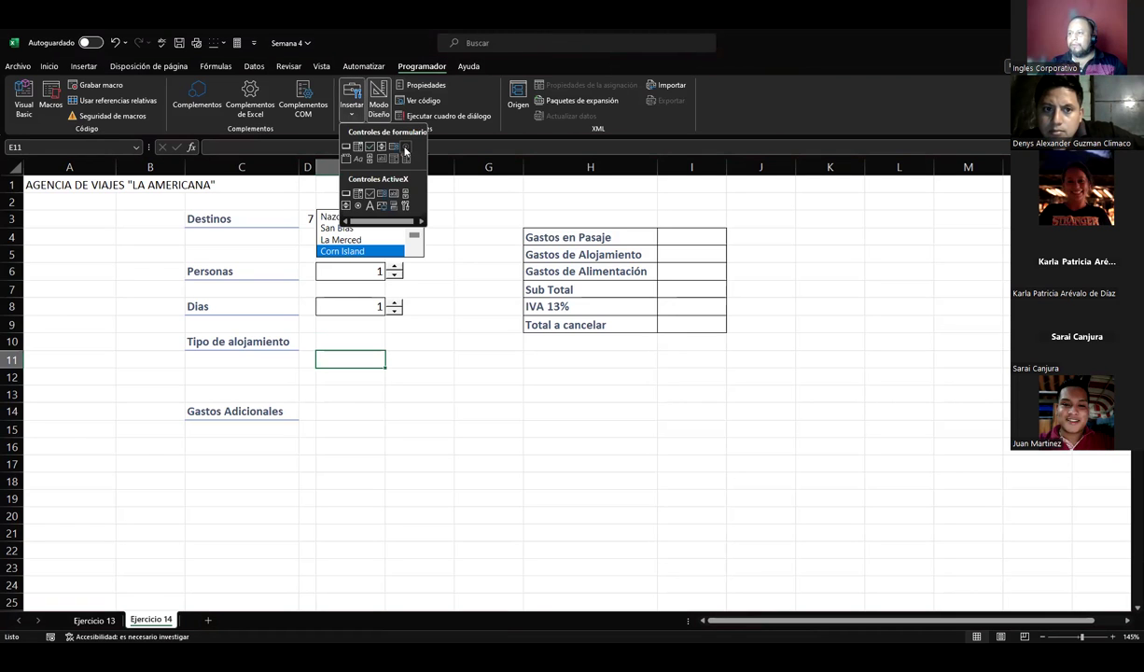
left_click(315, 349)
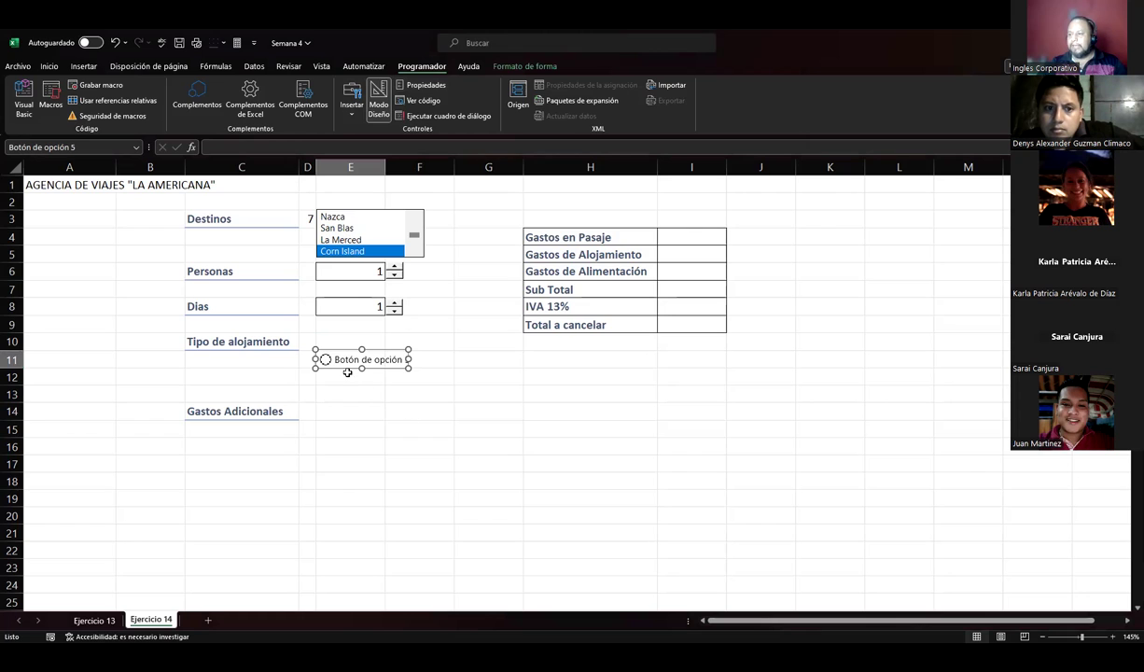
left_click_drag(349, 371, 352, 388)
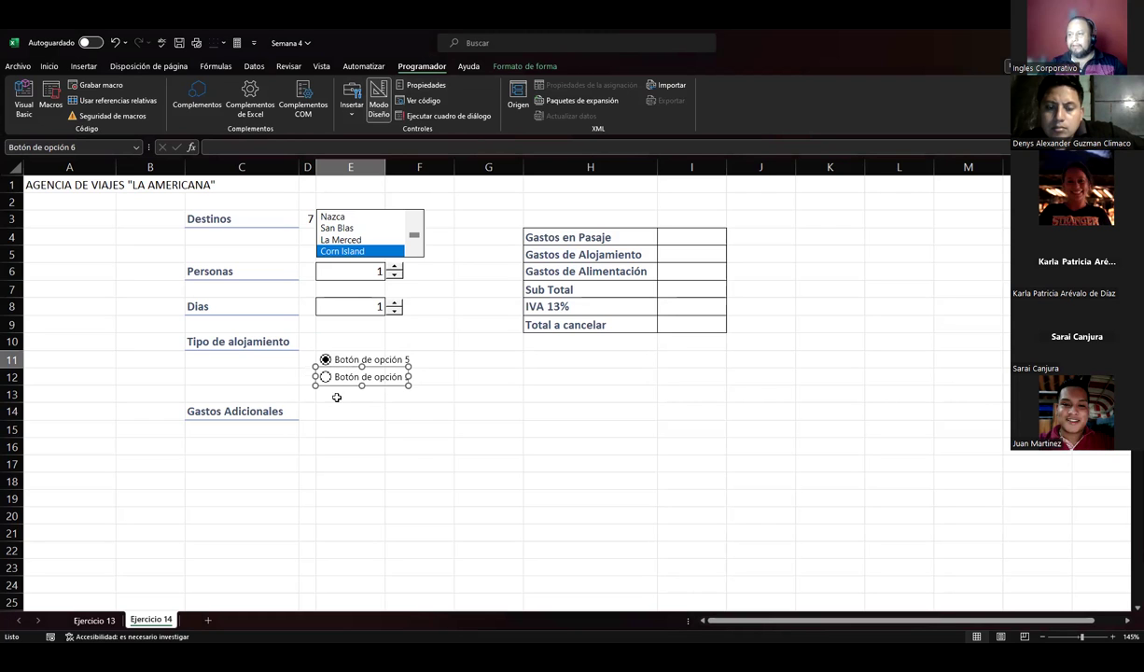
key("Escape")
Link the lodging option buttons to cell D11 through Formato de control
left_click(369, 362)
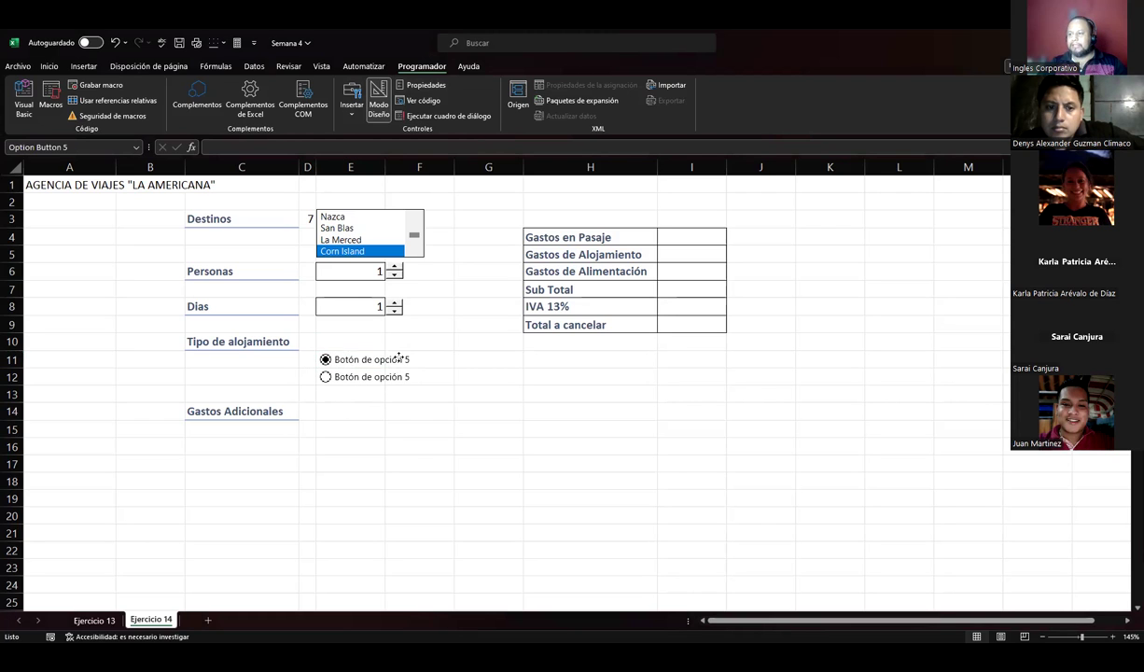
right_click(400, 359)
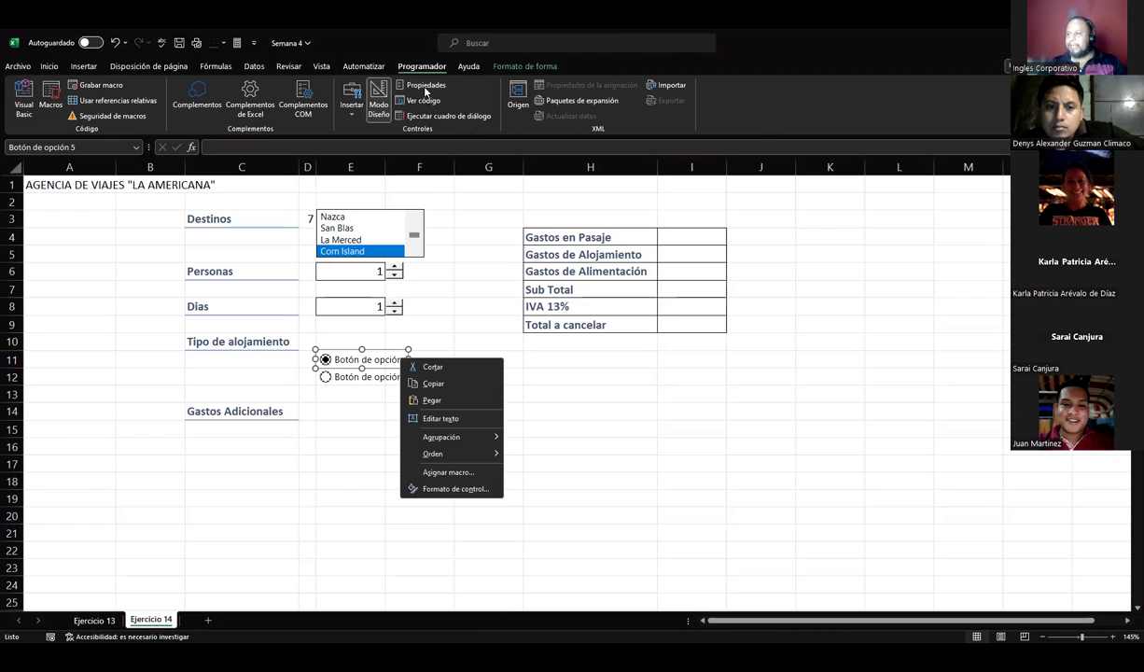
left_click(425, 86)
left_click(635, 248)
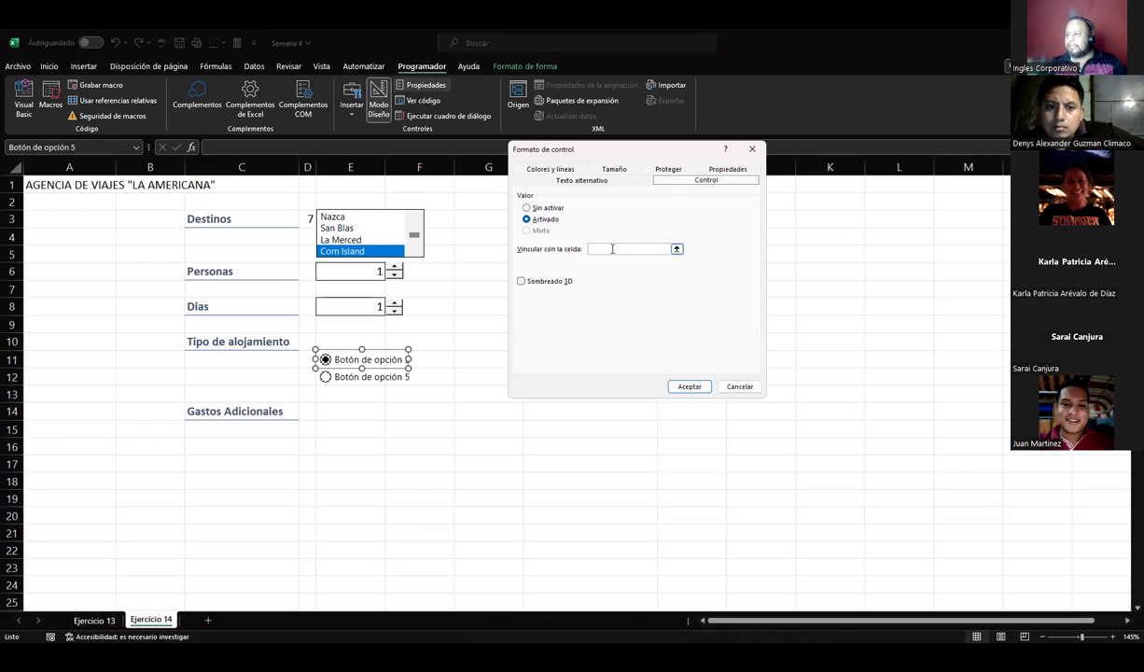
left_click(307, 360)
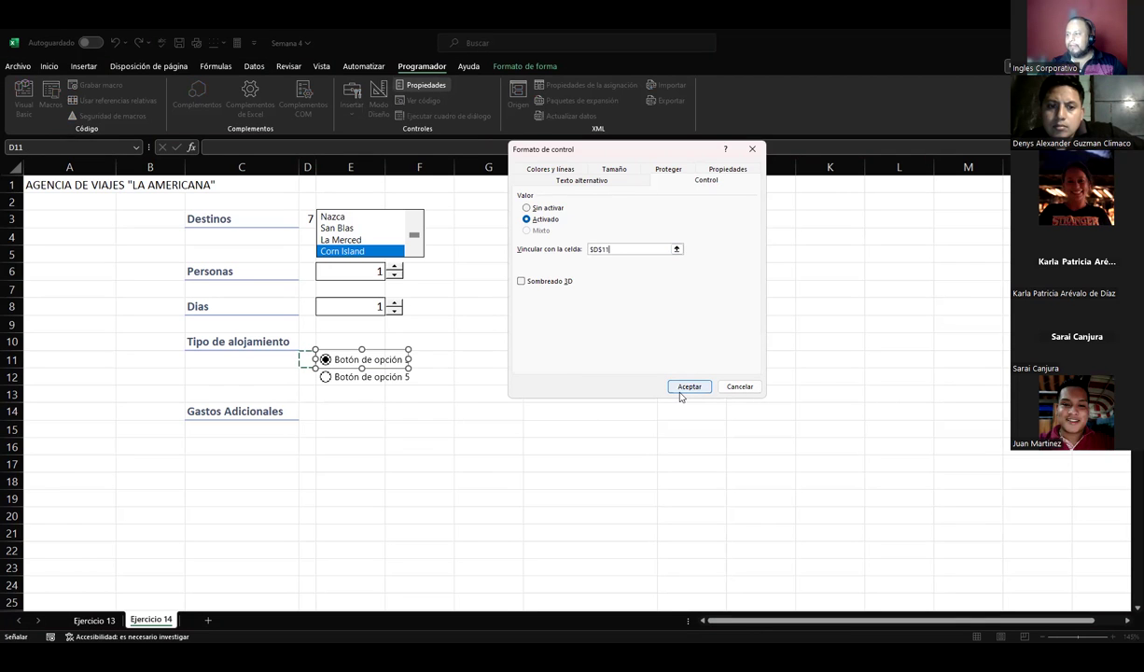
key("Return")
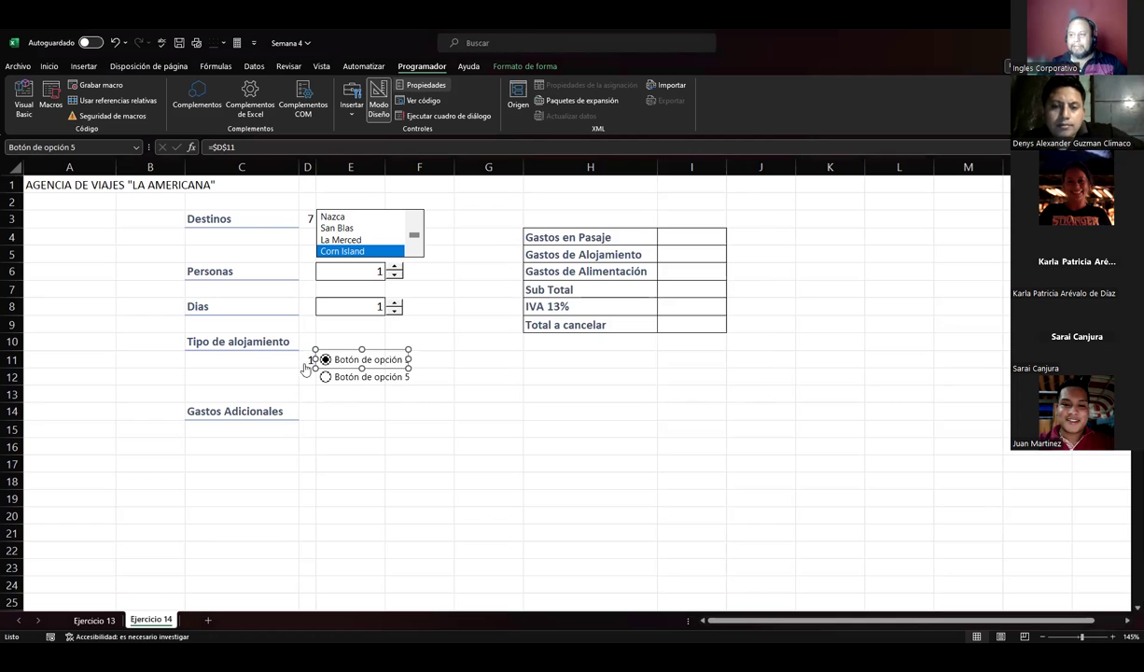
Finish editing the second button's label and select it so D11 shows 2
left_click(326, 377)
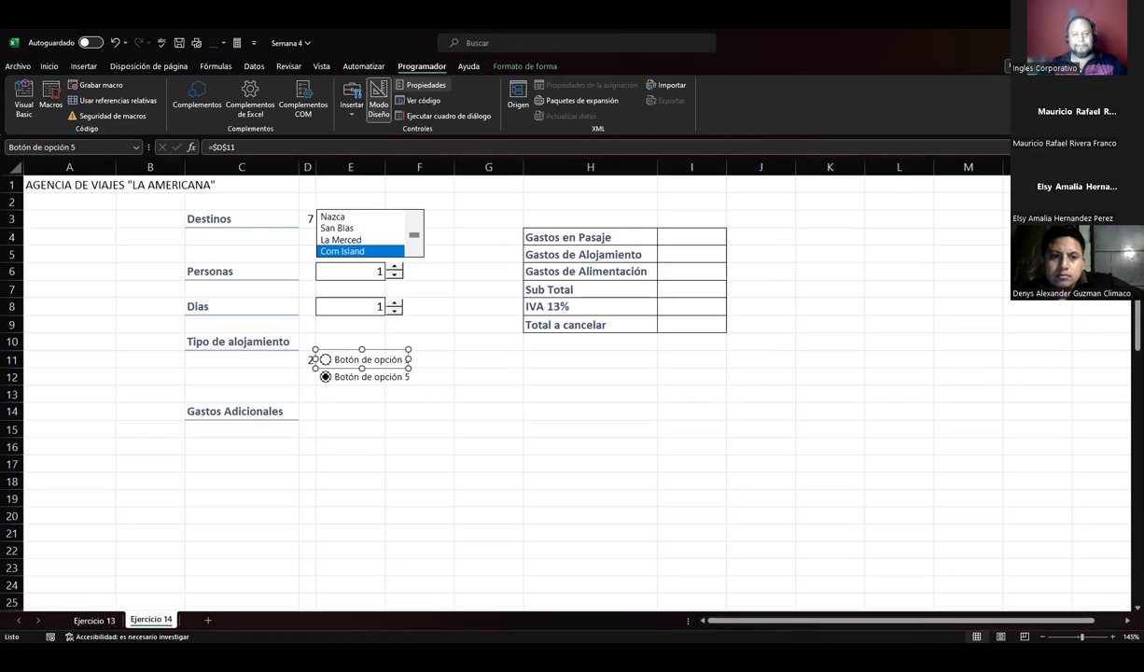
left_click(346, 383)
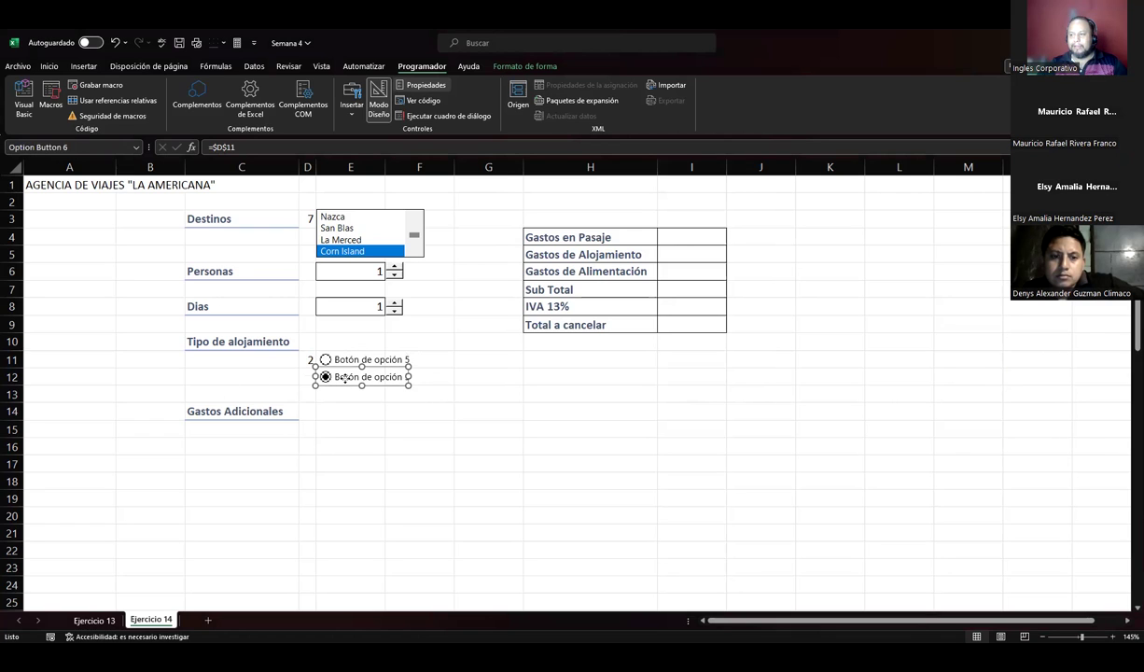
right_click(345, 383)
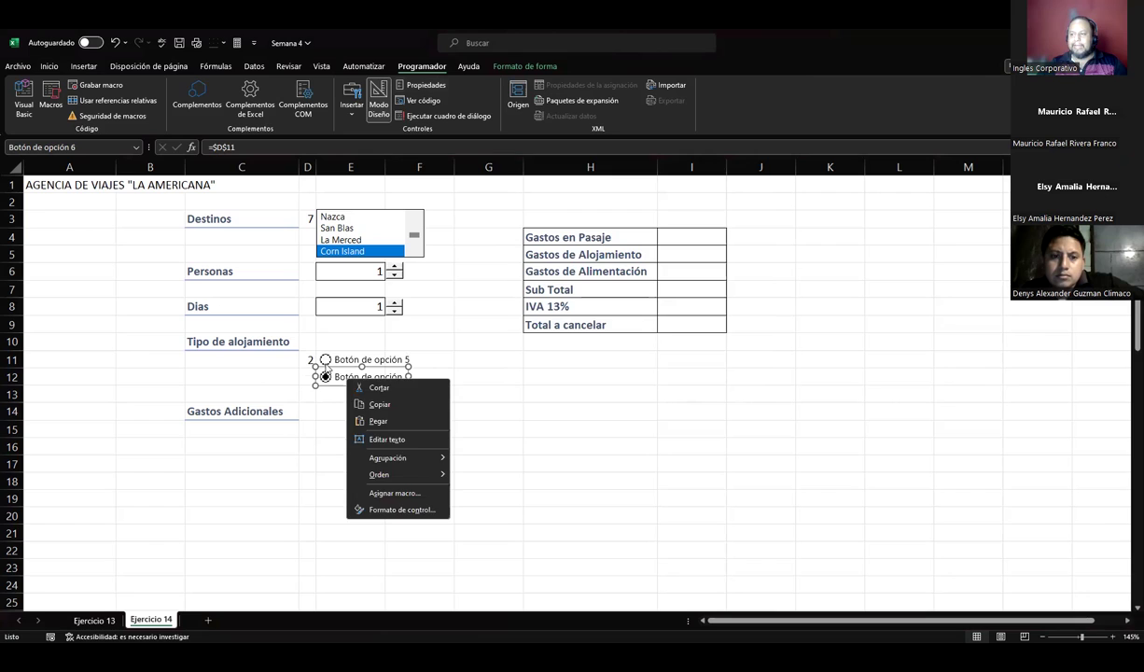
left_click(325, 361)
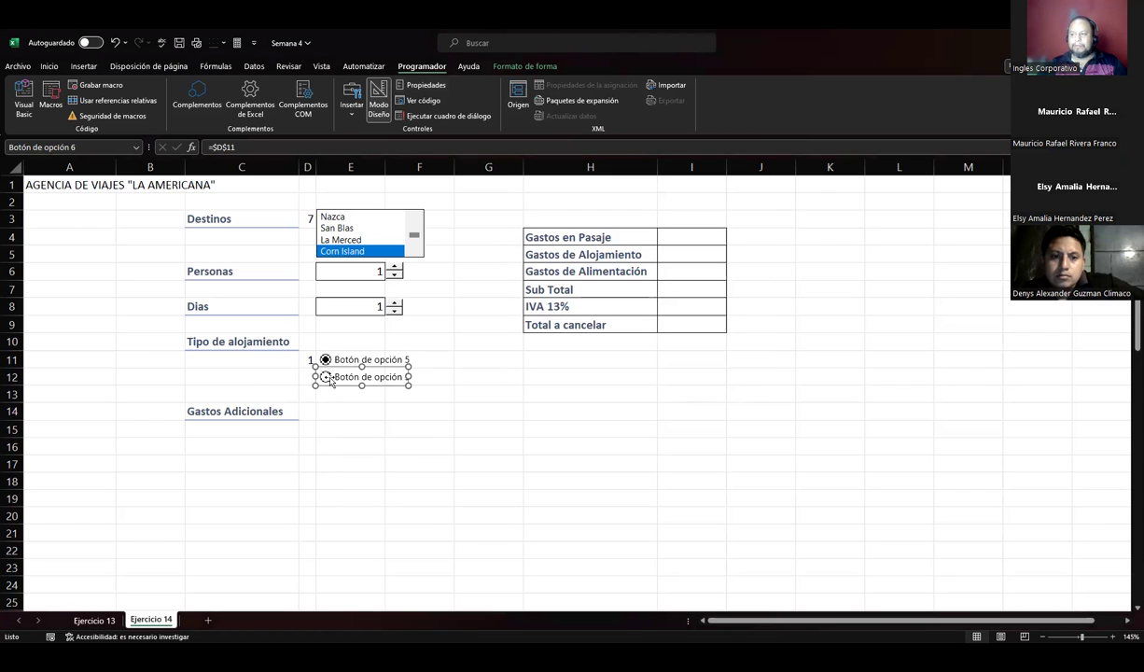
left_click(339, 377)
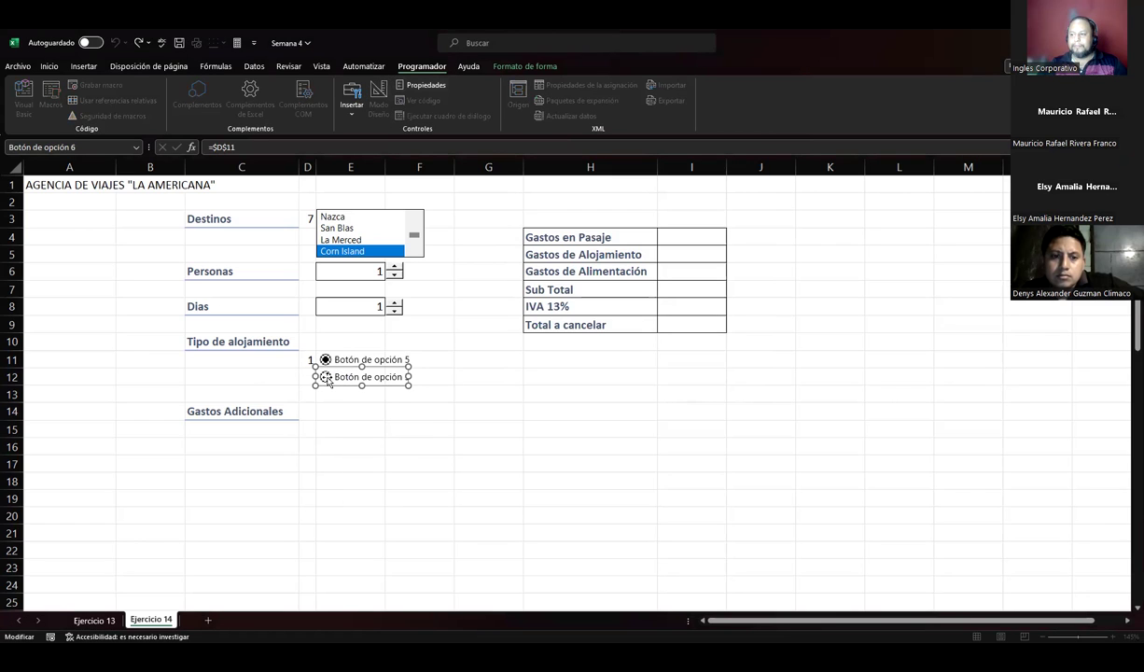
left_click(332, 425)
left_click(326, 377)
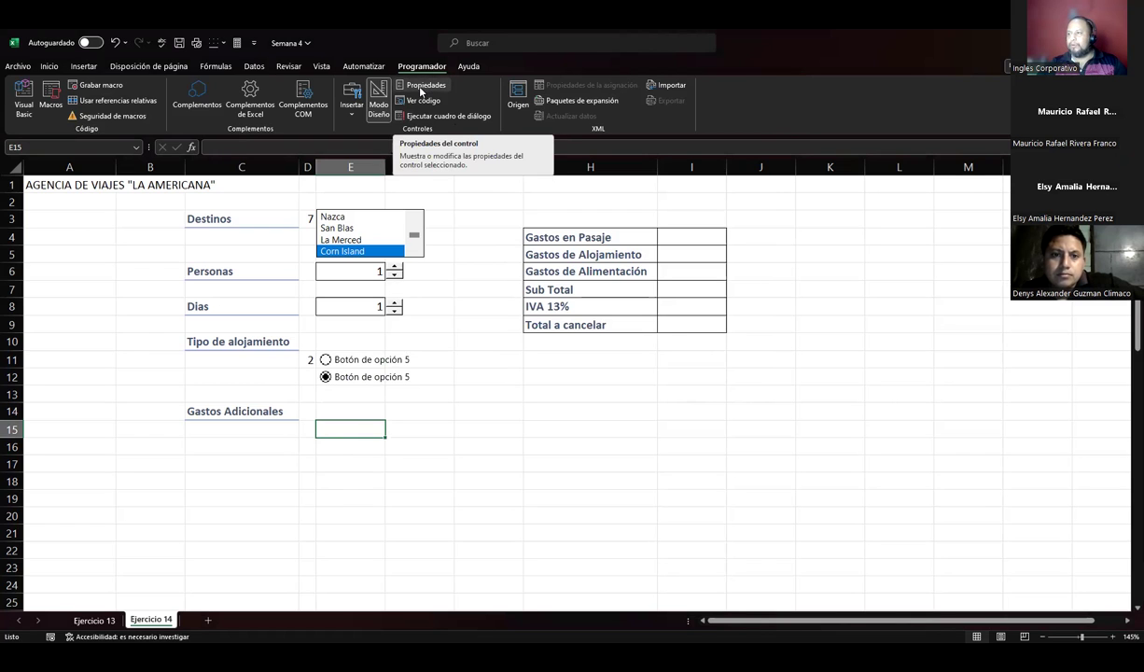
Insert a form checkbox at E15 and Ctrl-drag copies into rows 16 and 17
left_click(351, 105)
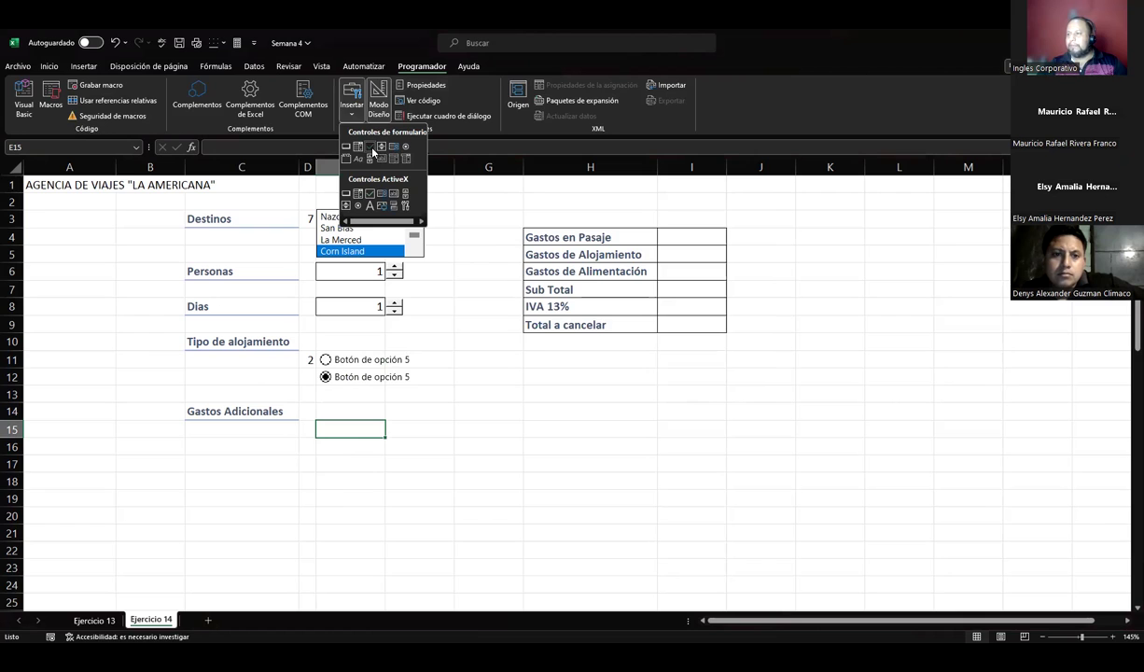
left_click(370, 148)
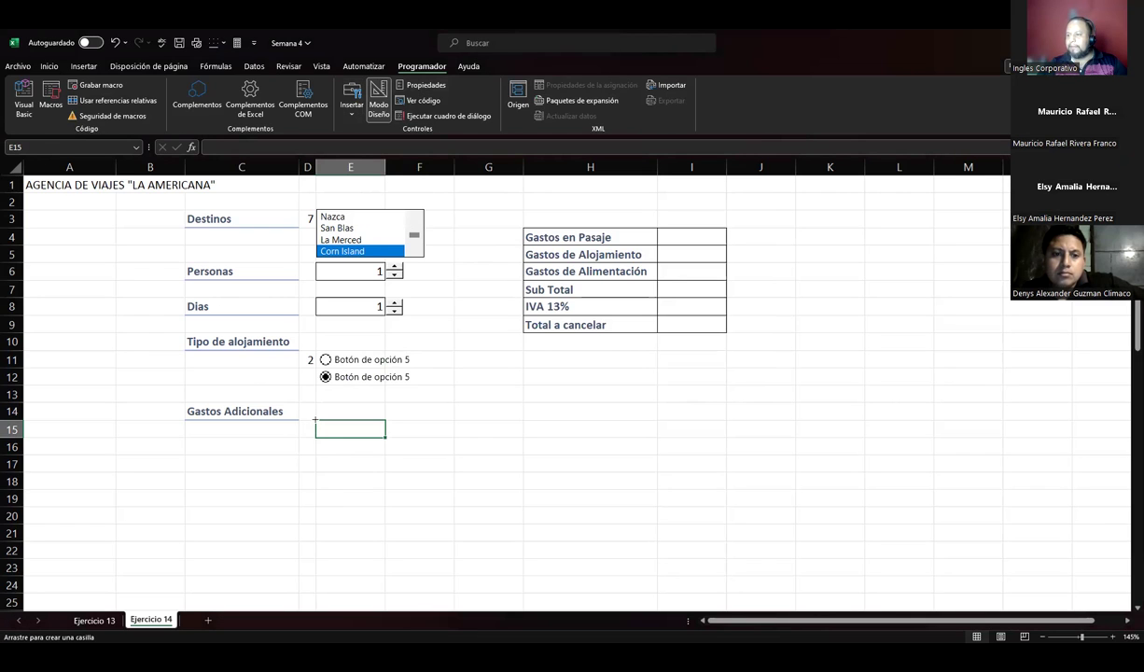
left_click(315, 419)
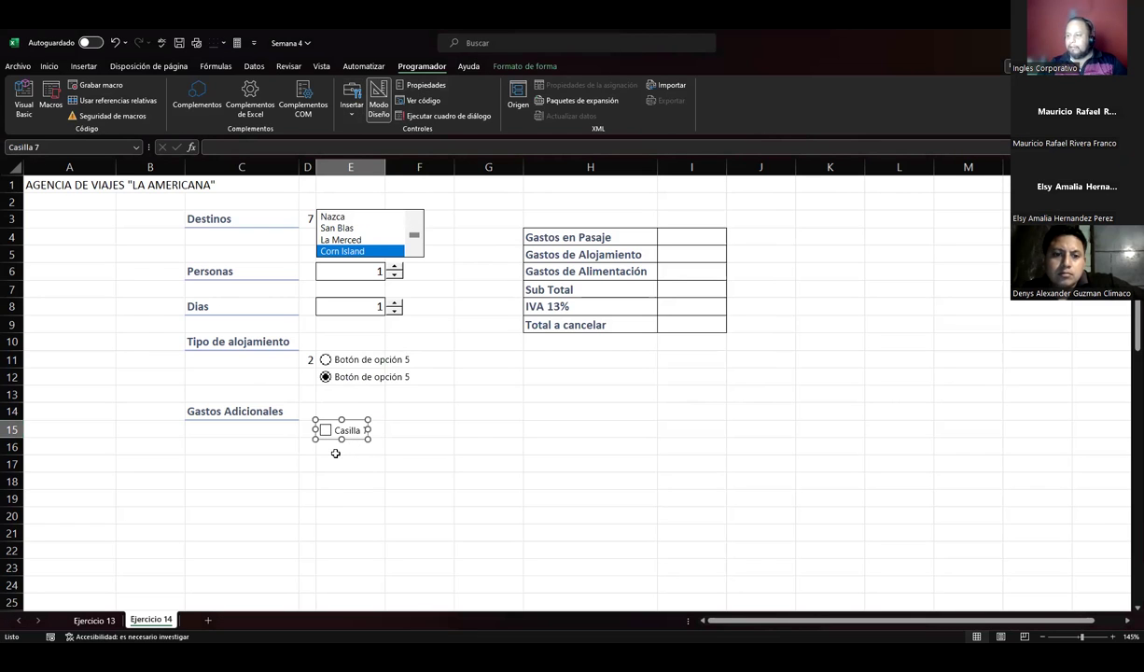
left_click_drag(331, 436, 336, 470)
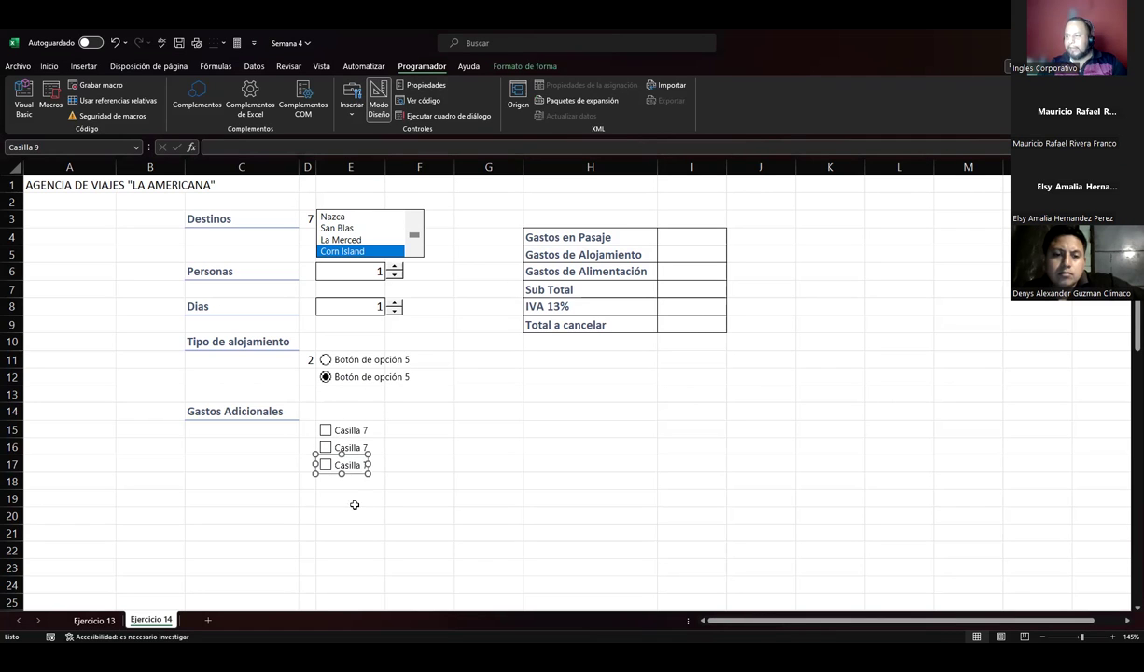
right_click(343, 428)
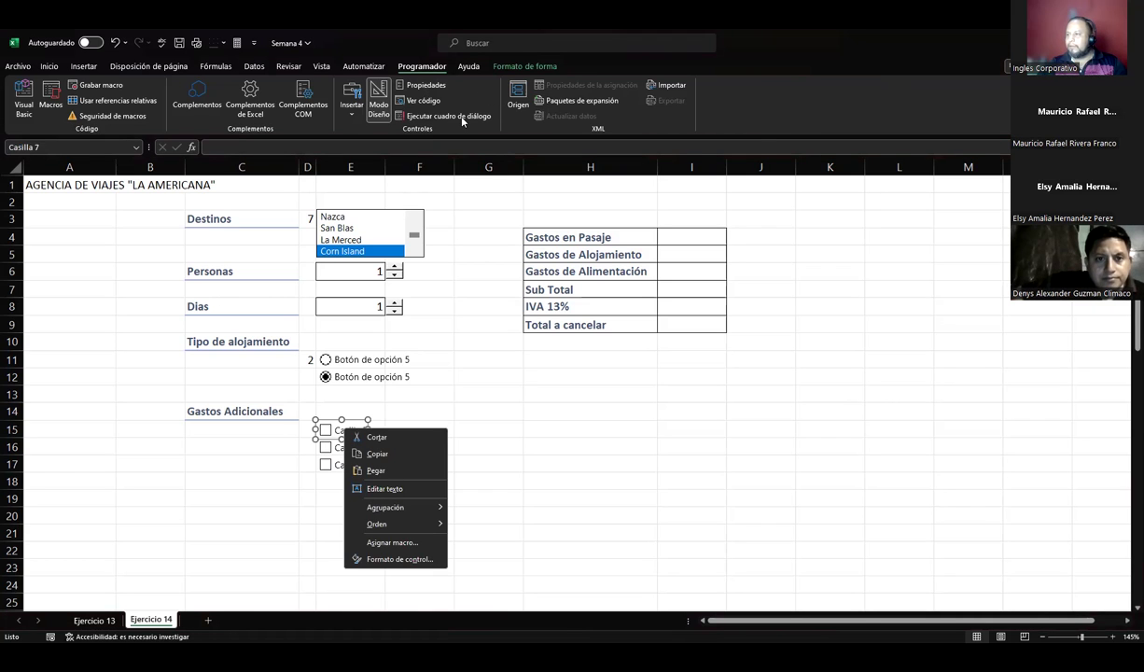
Link the row-15 and row-16 checkboxes to cells D15 and D16
key("f")
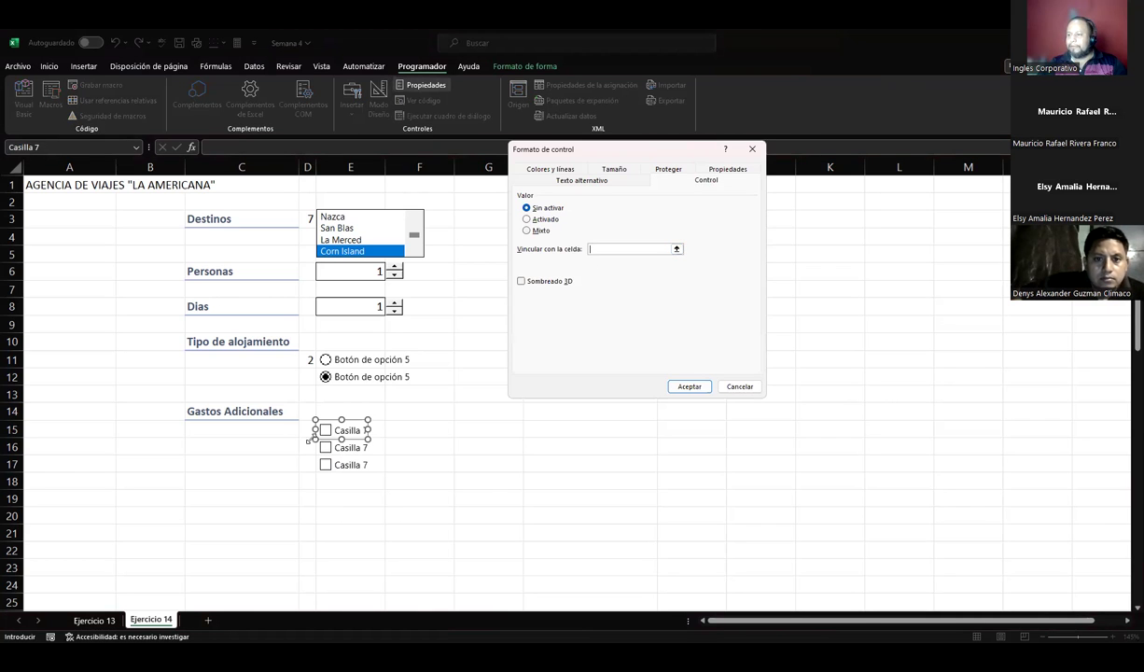
left_click(305, 430)
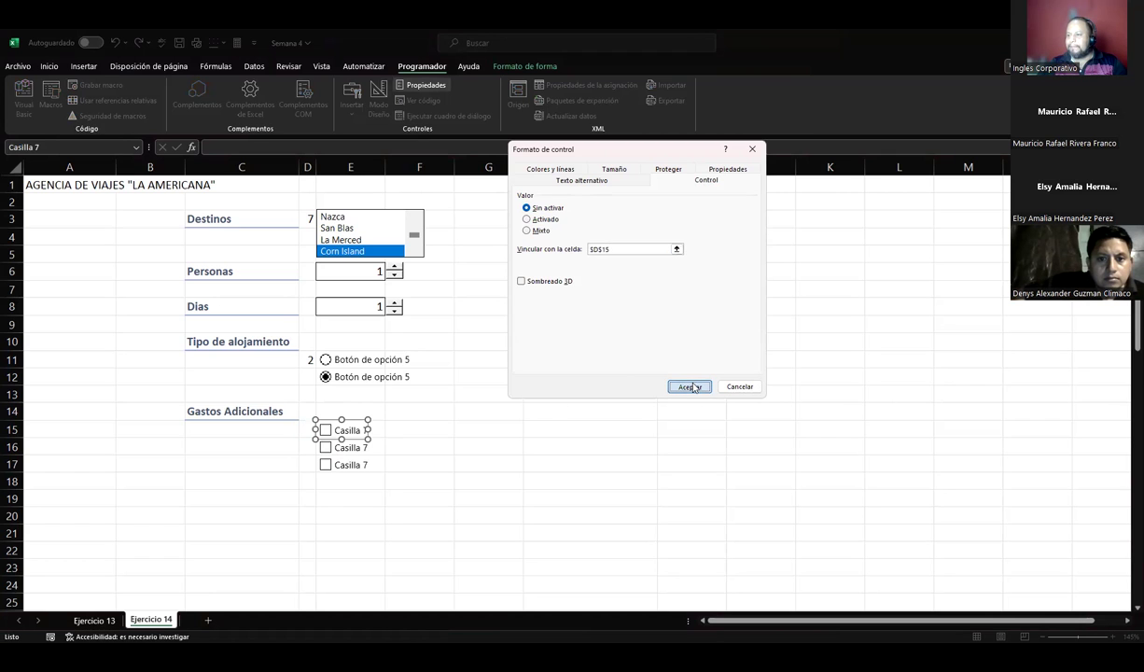
left_click(688, 385)
left_click(352, 448)
right_click(352, 448)
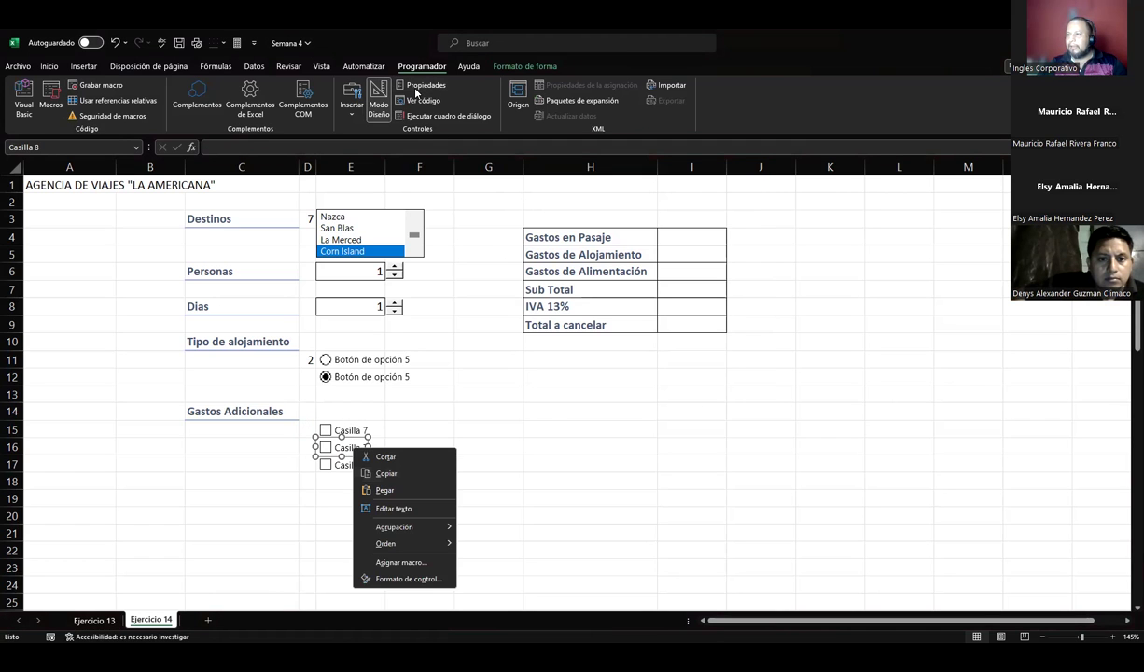
left_click(420, 85)
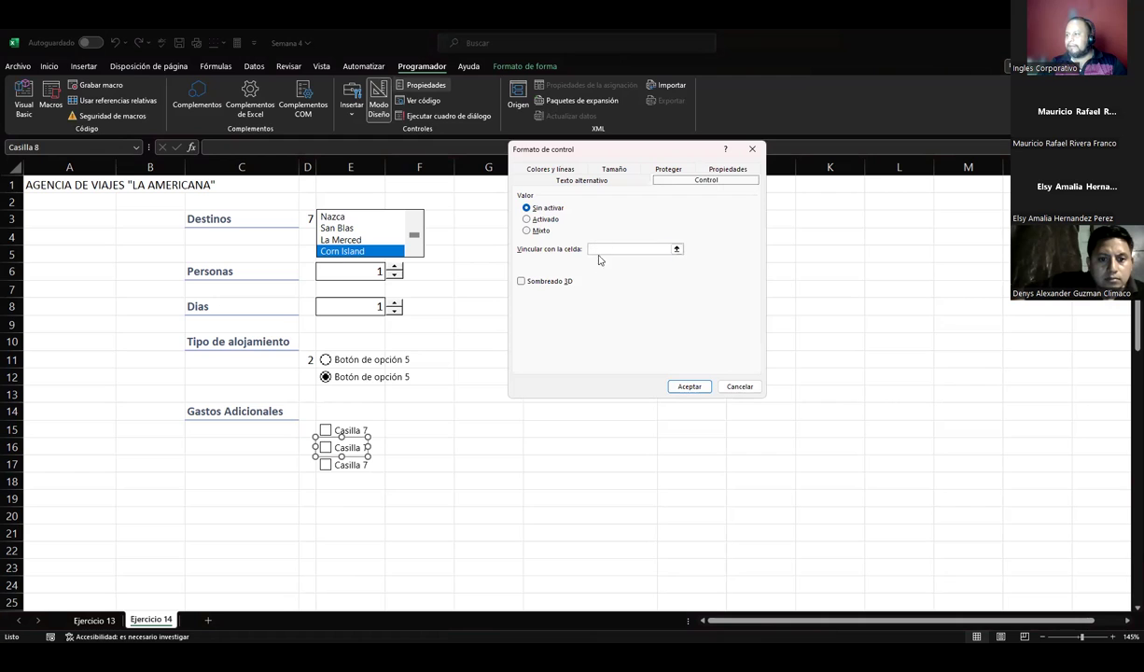
left_click(600, 256)
left_click(306, 446)
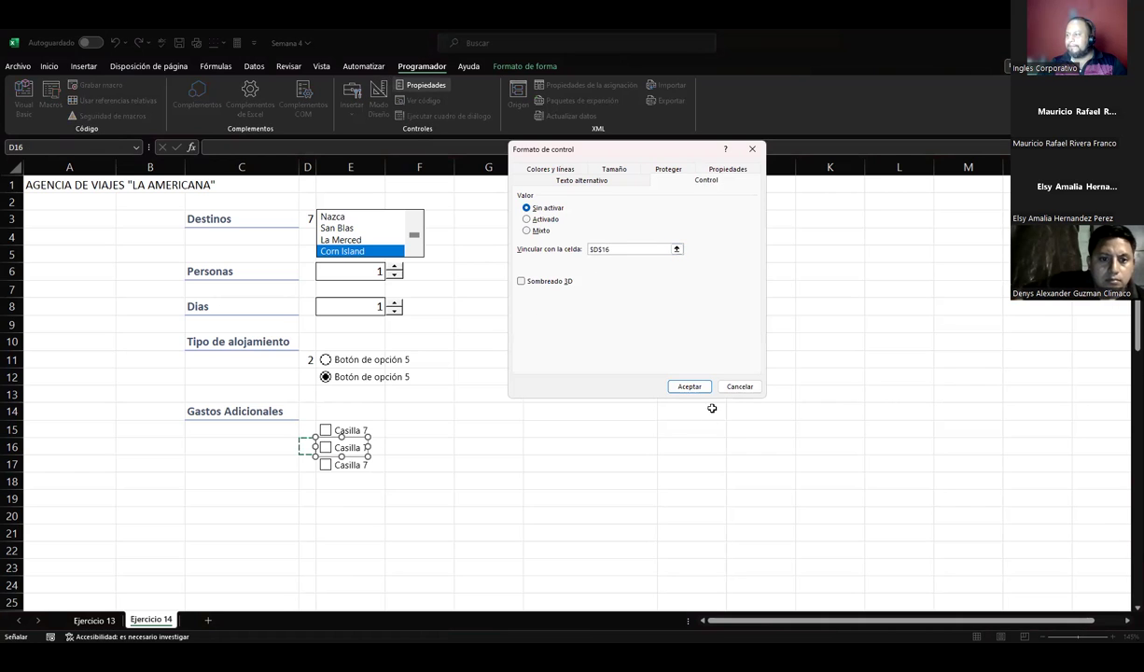
left_click(682, 386)
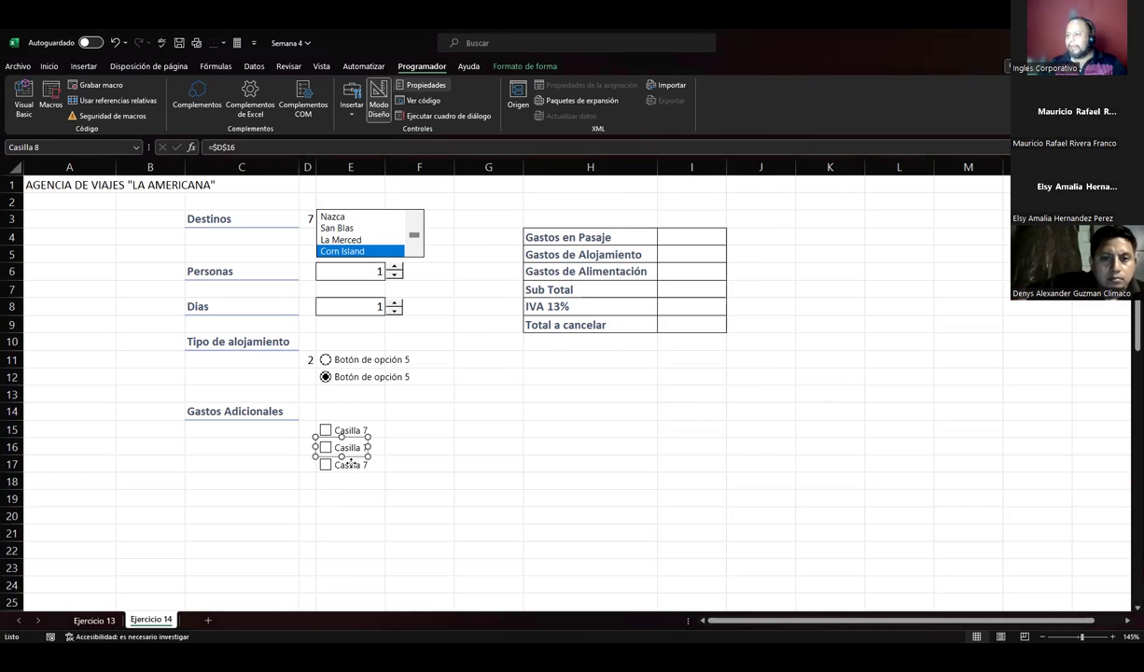
Link the row-17 checkbox to cell D17
left_click(349, 462)
right_click(350, 462)
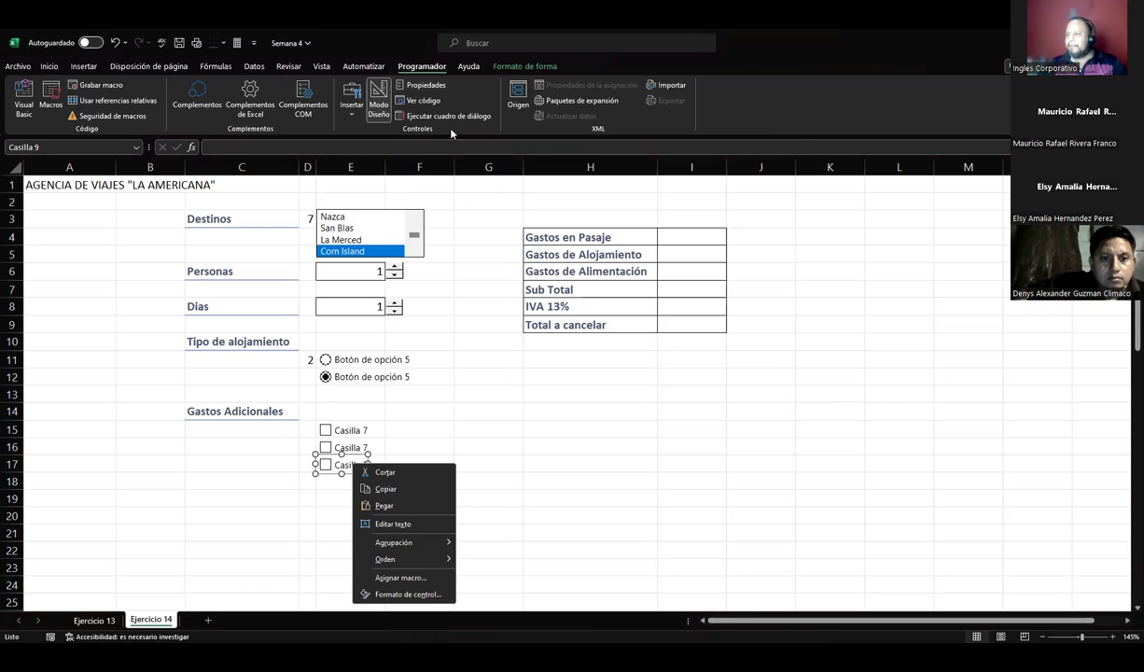
left_click(425, 86)
left_click(304, 463)
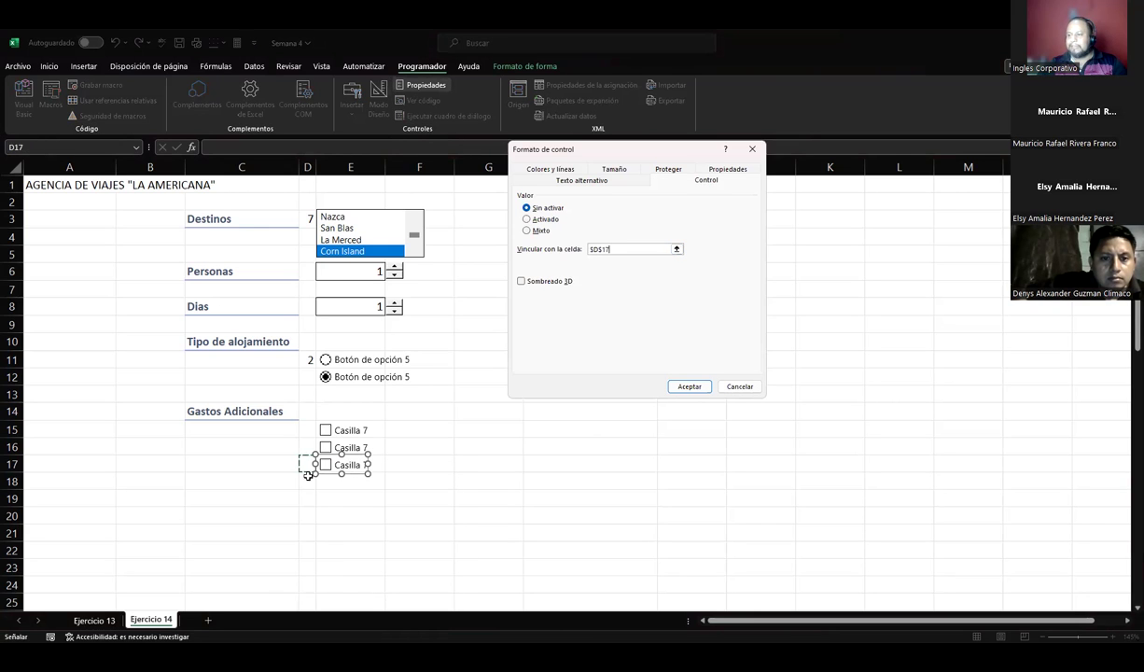
left_click(689, 387)
left_click(410, 429)
left_click(343, 428, "ctrl")
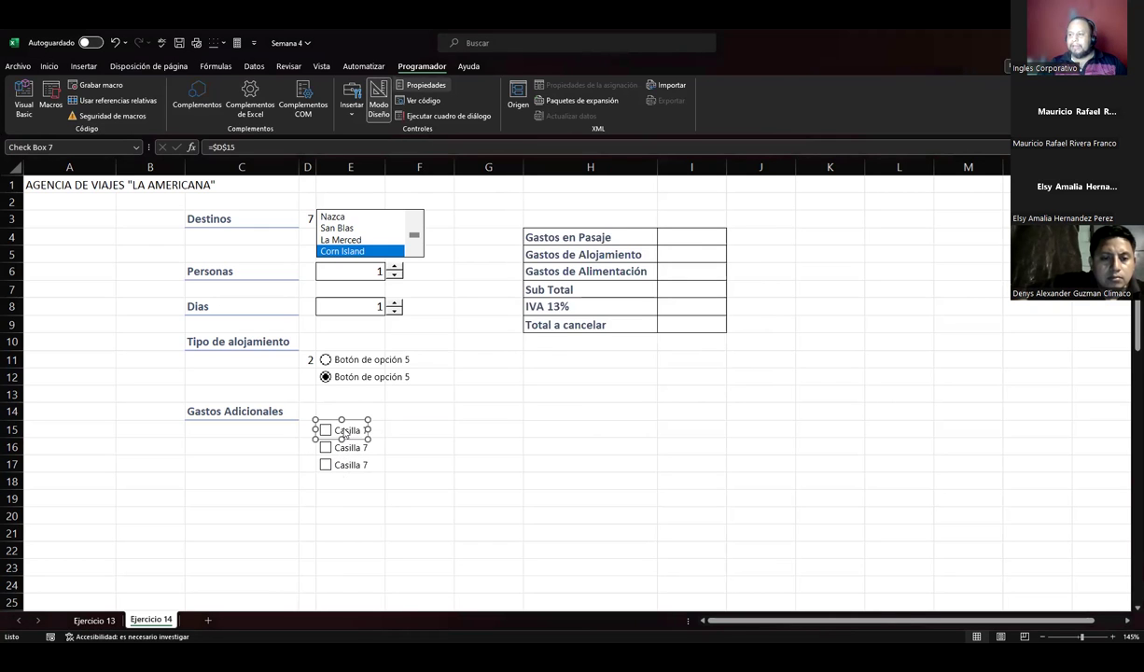
right_click(344, 430)
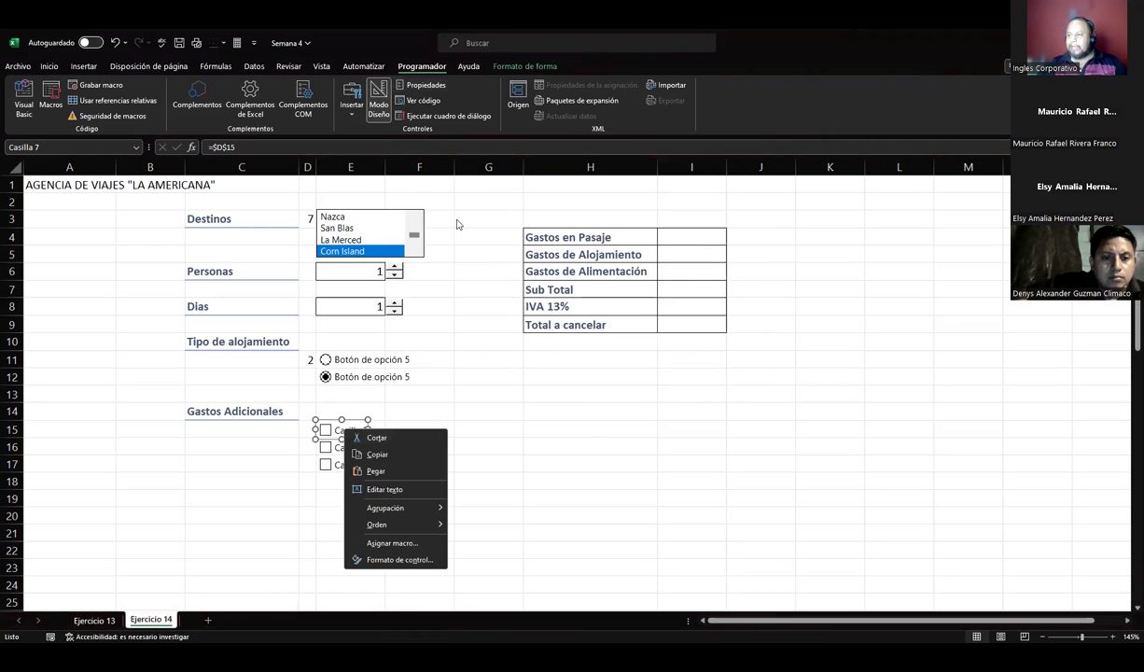
Label the row-15 checkbox 'Desayuno'
left_click(398, 488)
type("Desar")
key("BackSpace")
type("yunos")
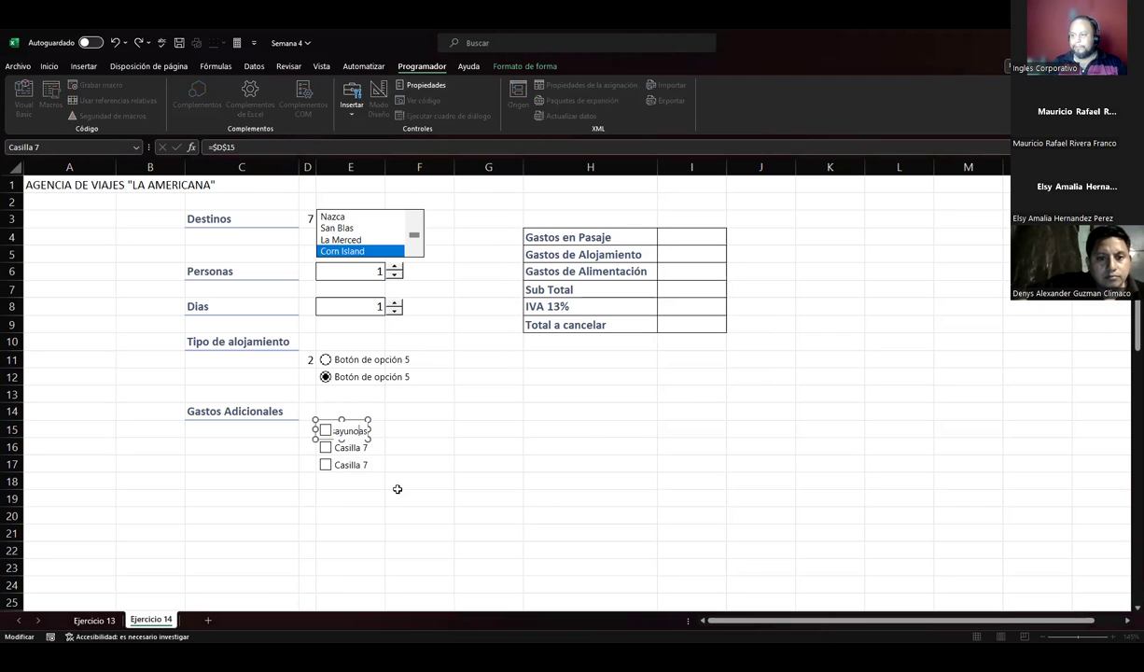
left_click(391, 488)
Replace the row-16 checkbox label with 'Almuerzo'
left_click(359, 447)
right_click(361, 449)
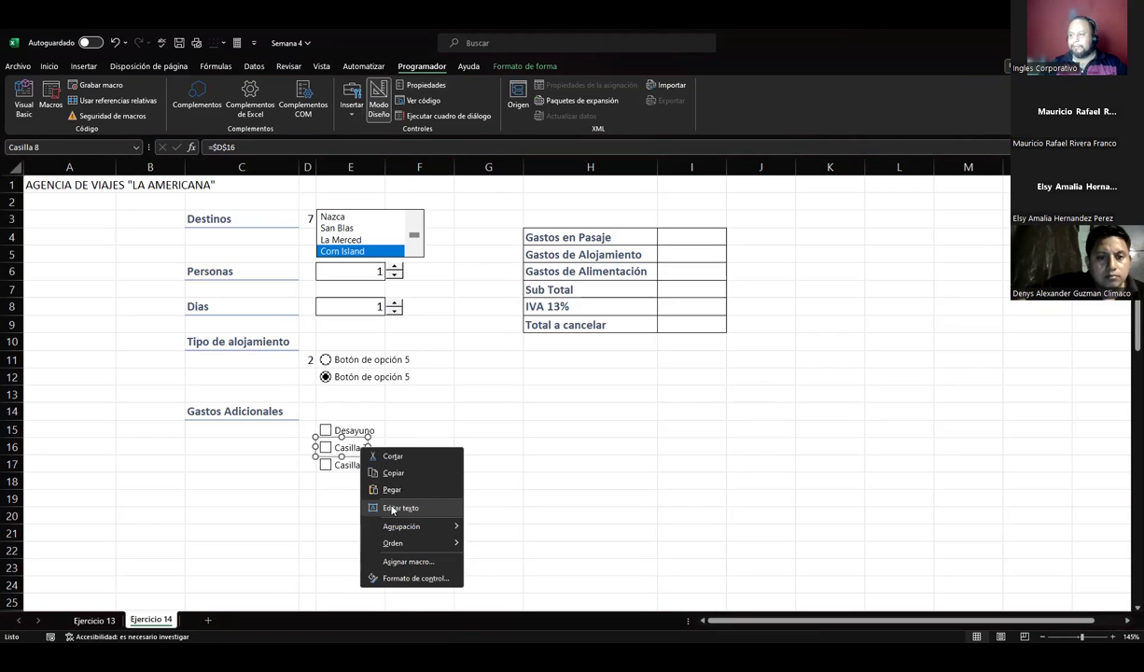
left_click(392, 507)
key("ctrl+a")
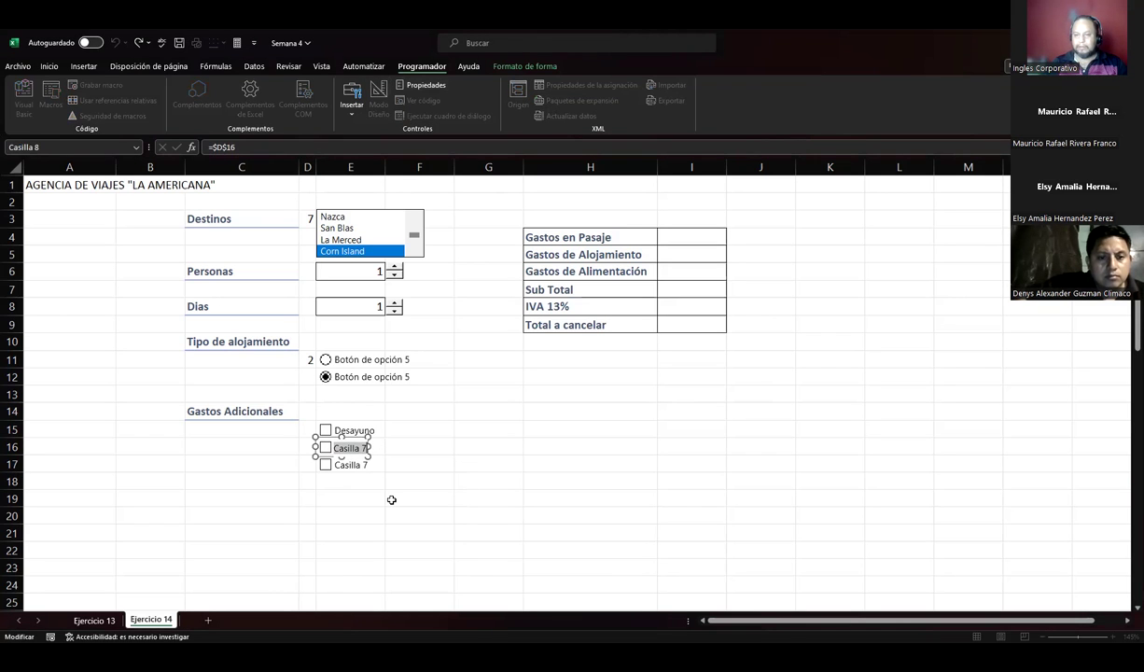
type("Almuerz")
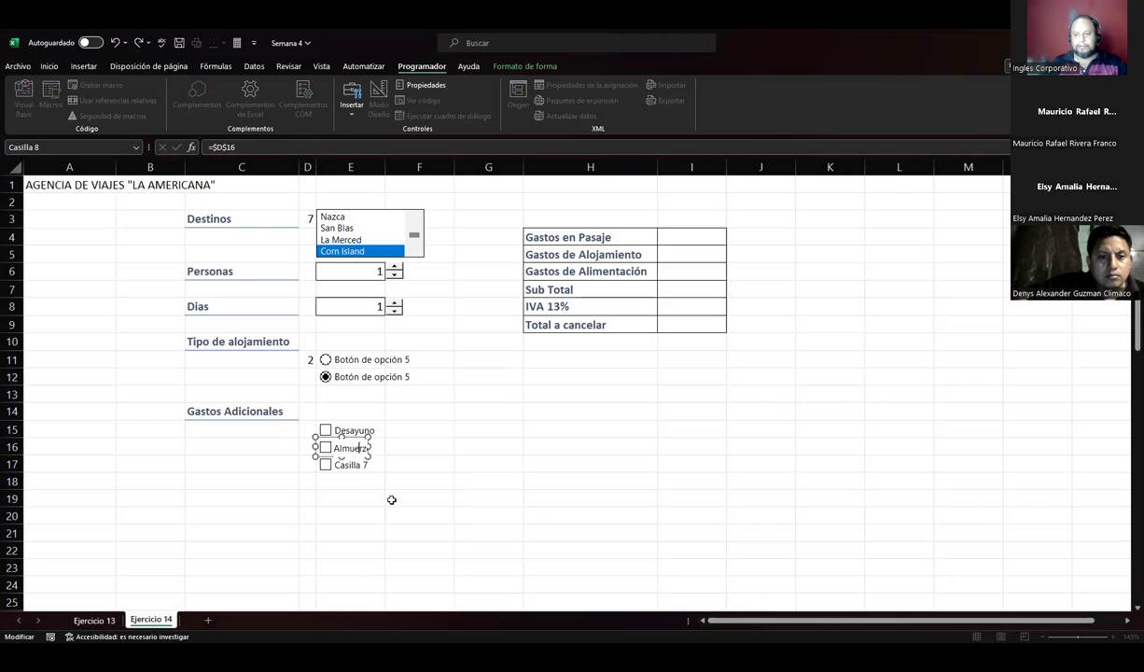
type("o")
left_click(391, 499)
Label the row-17 checkbox 'Cena'
left_click(366, 464)
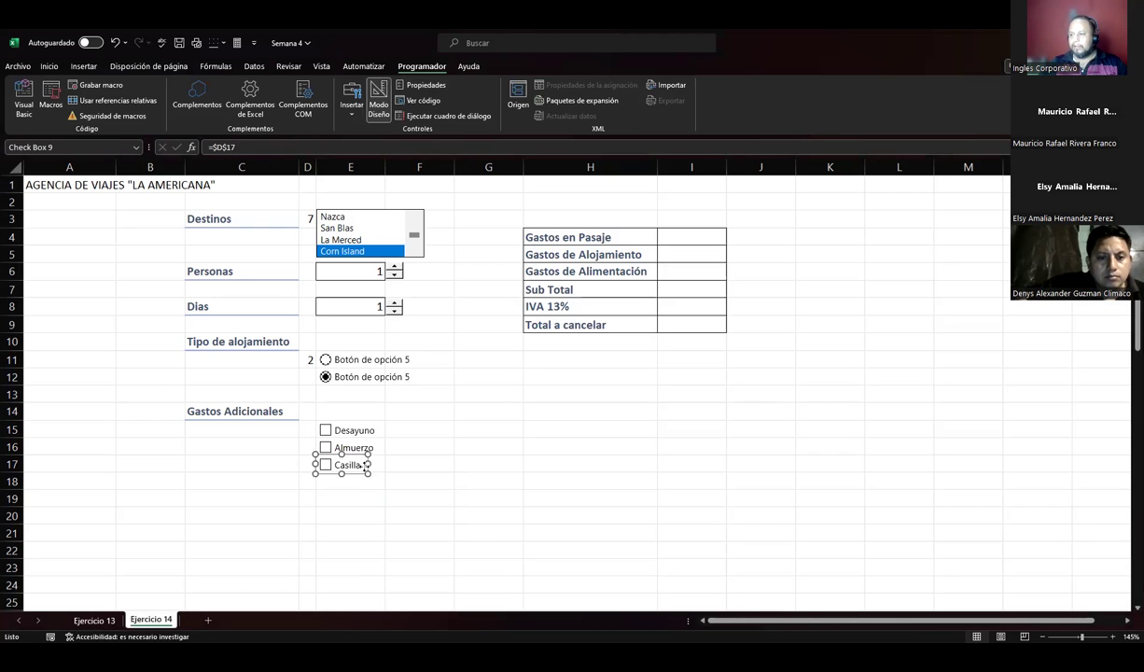
right_click(365, 468)
left_click(406, 528)
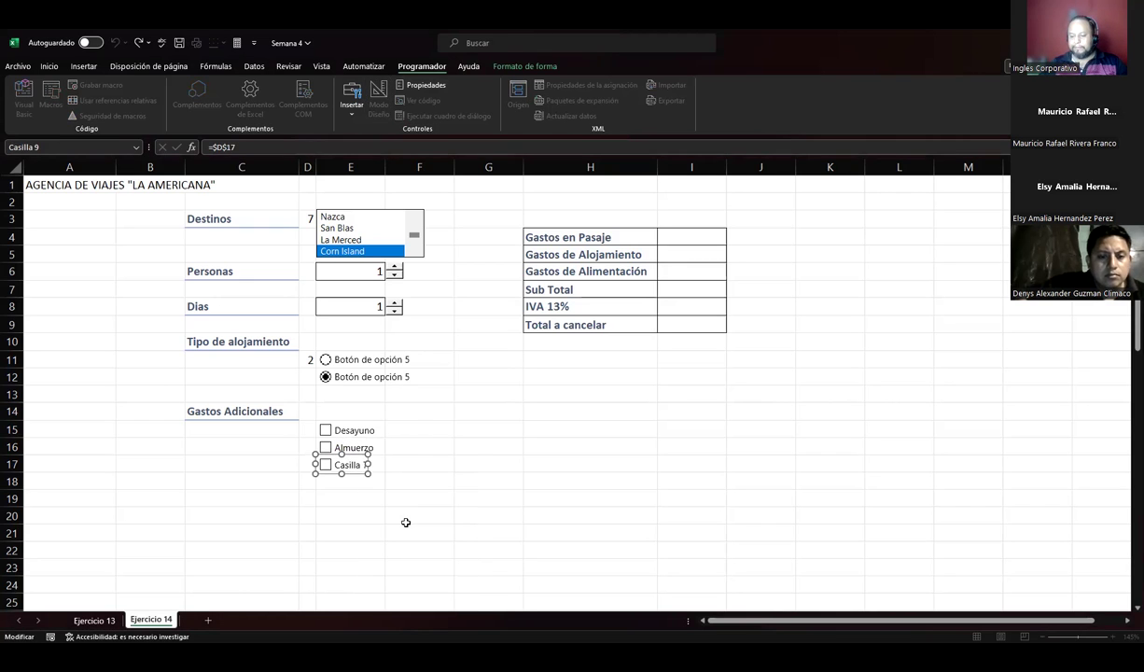
type("Cena")
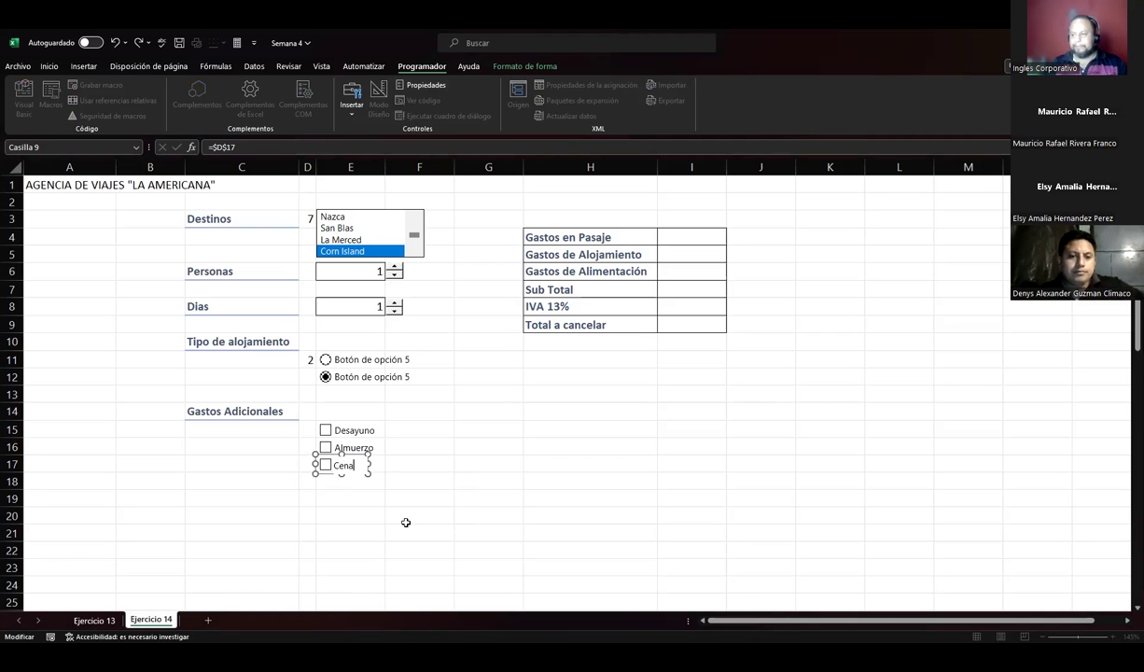
left_click(406, 534)
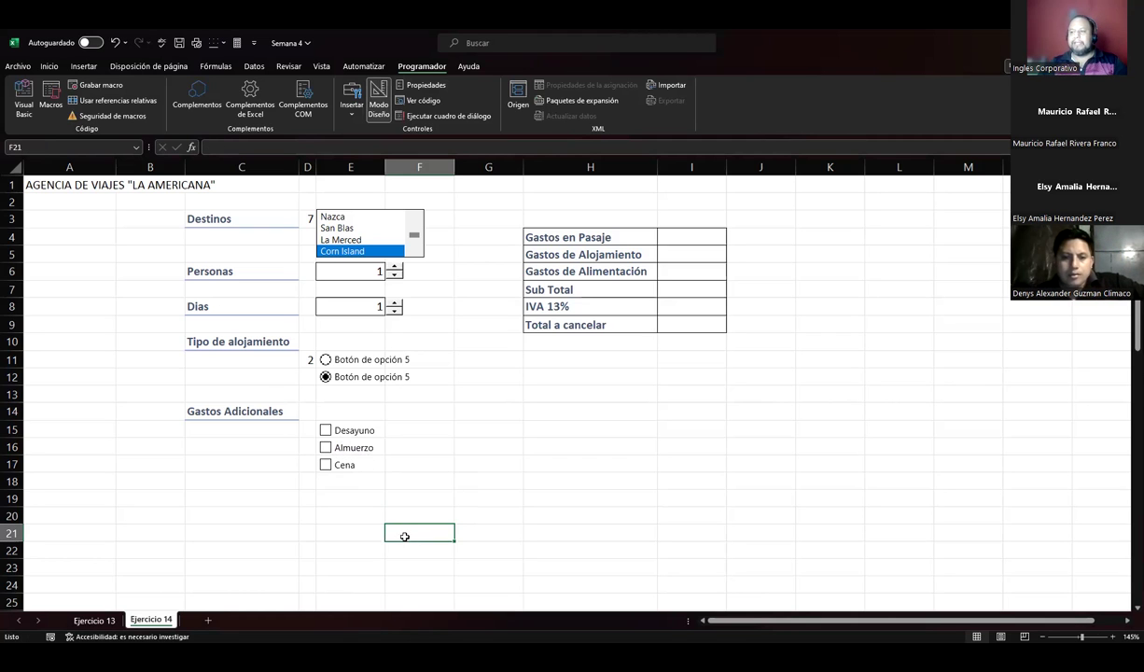
Save the workbook and advance Genially to the closing ¡Muchas gracias! slide
left_click(178, 41)
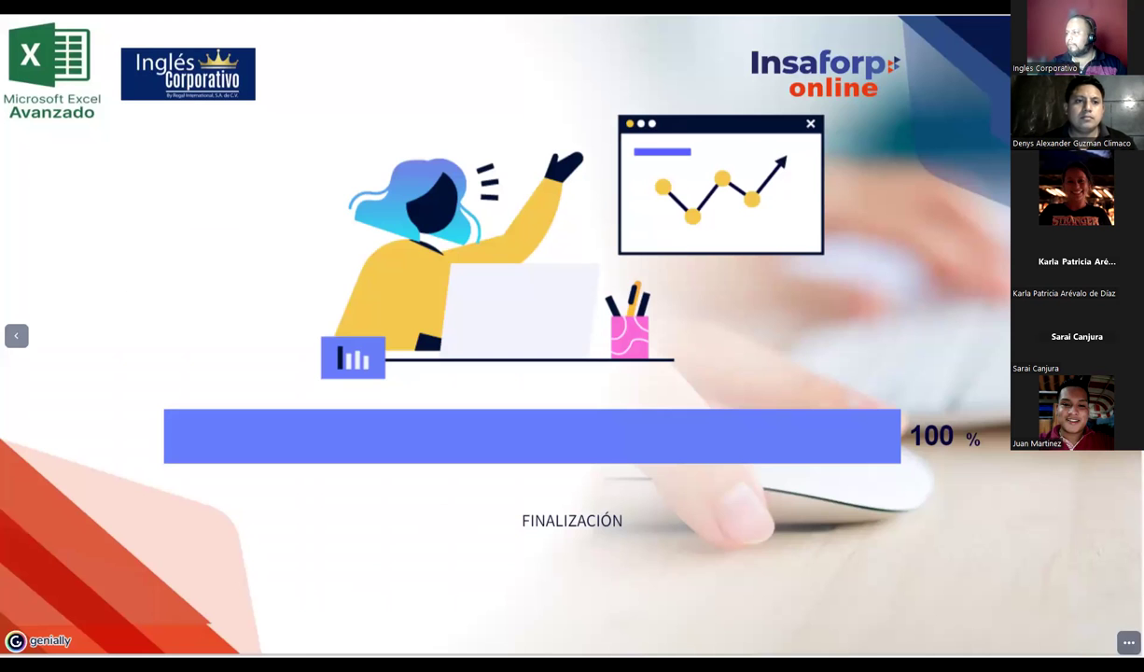
key("Right")
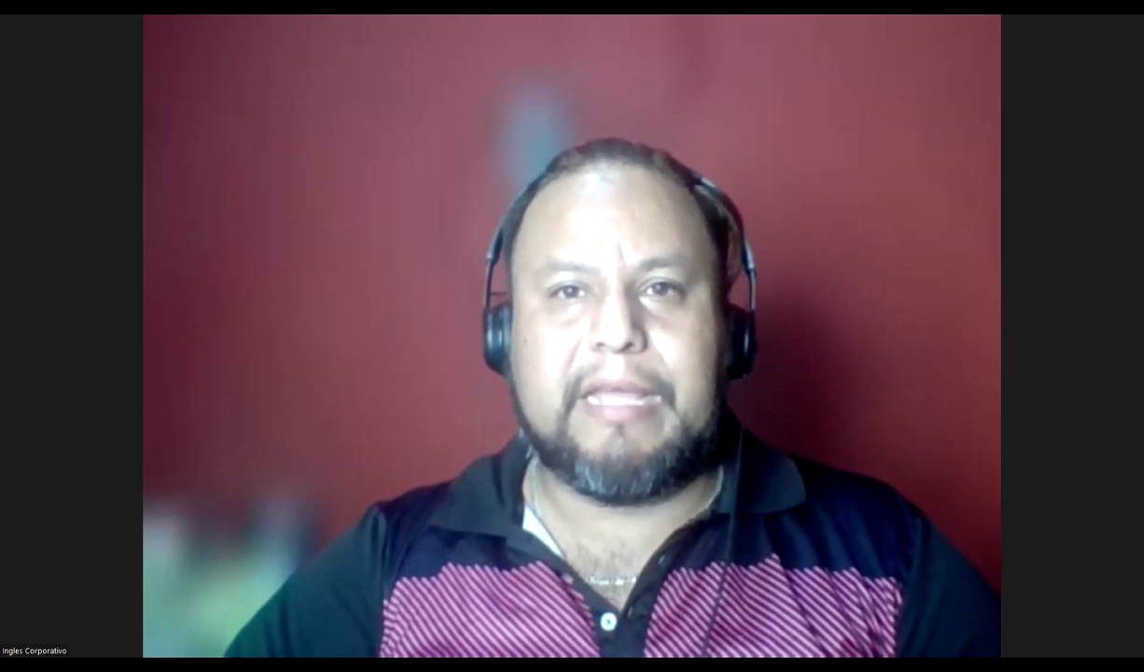
Switch Zoom to Gallery View with Alt+F2 to show every participant
key("alt+F2")
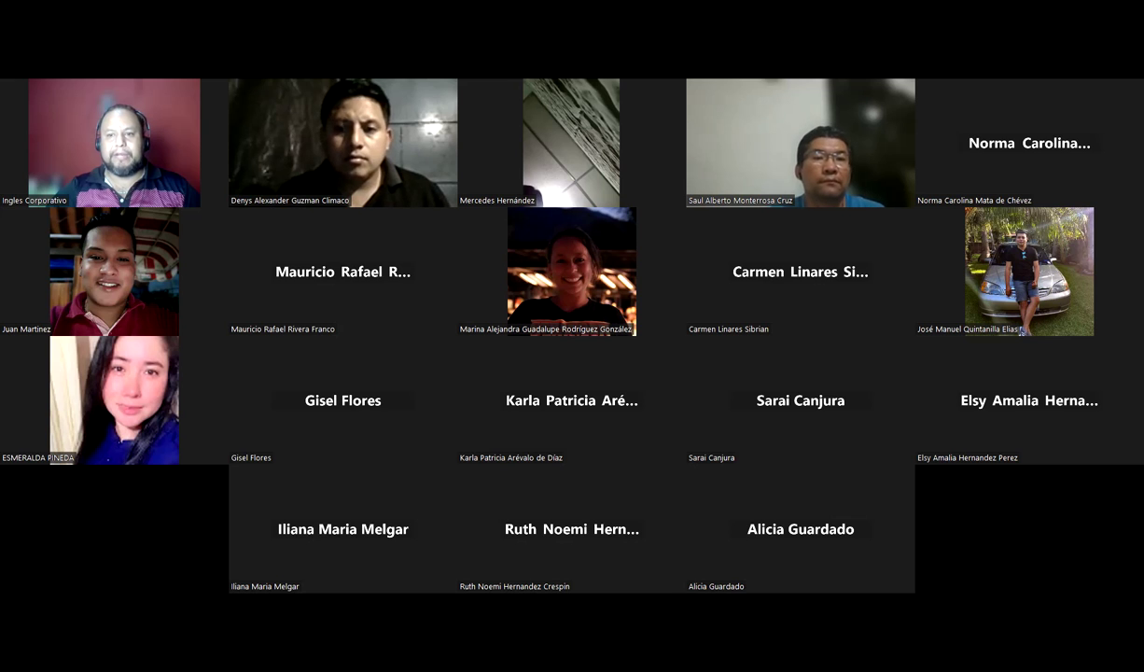